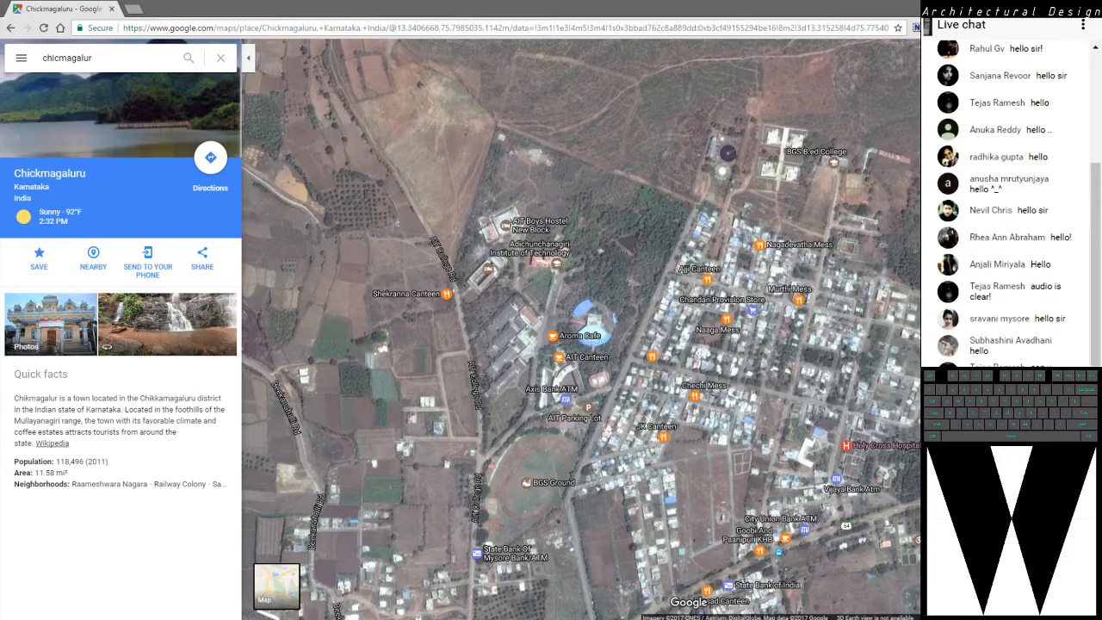
Examine the site's surroundings on the Chickmagaluru satellite map, then switch to the Chikmanglur drawing in AutoCAD
{"action": "scroll", "coordinate": [621, 256], "scroll_direction": "down", "scroll_amount": 2}
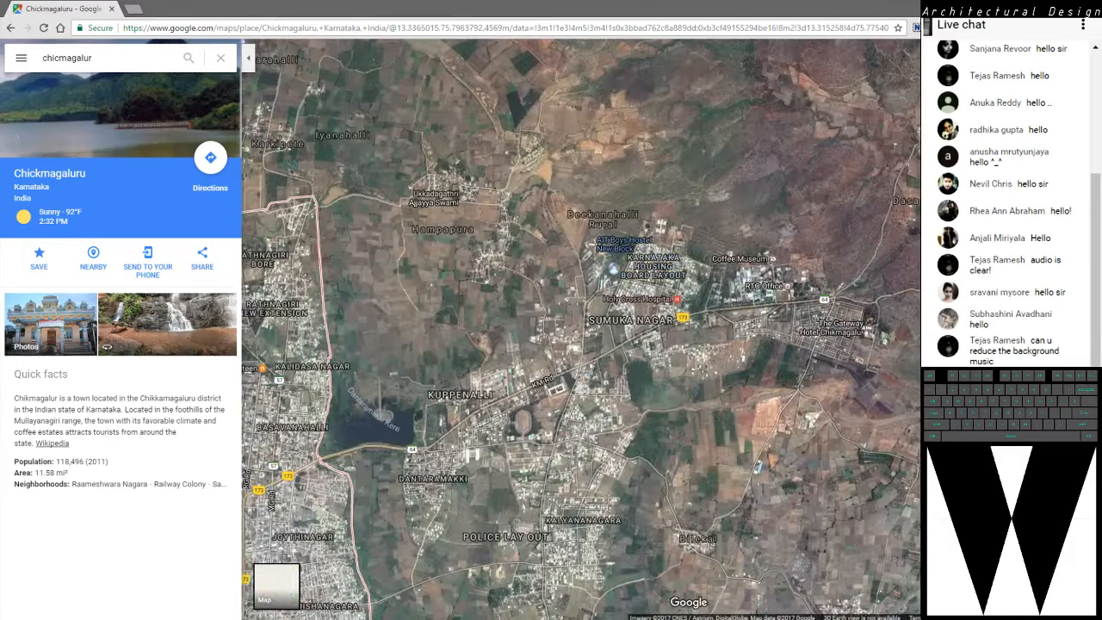
{"action": "scroll", "coordinate": [622, 256], "scroll_direction": "up", "scroll_amount": 1}
{"action": "scroll", "coordinate": [677, 179], "scroll_direction": "down", "scroll_amount": 1}
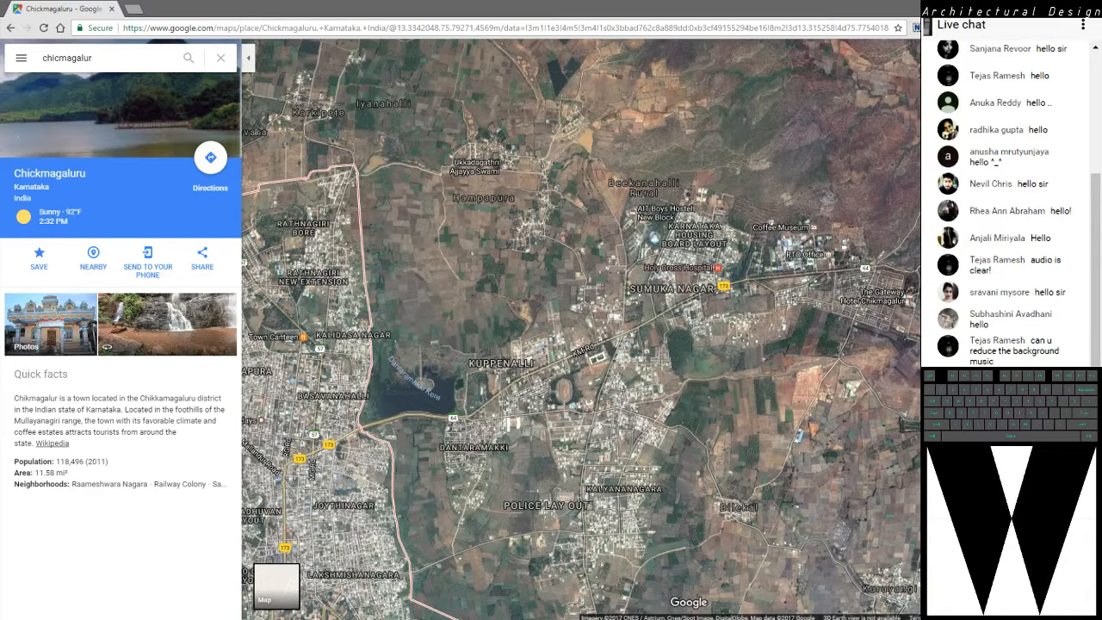
{"action": "scroll", "coordinate": [686, 203], "scroll_direction": "up", "scroll_amount": 2}
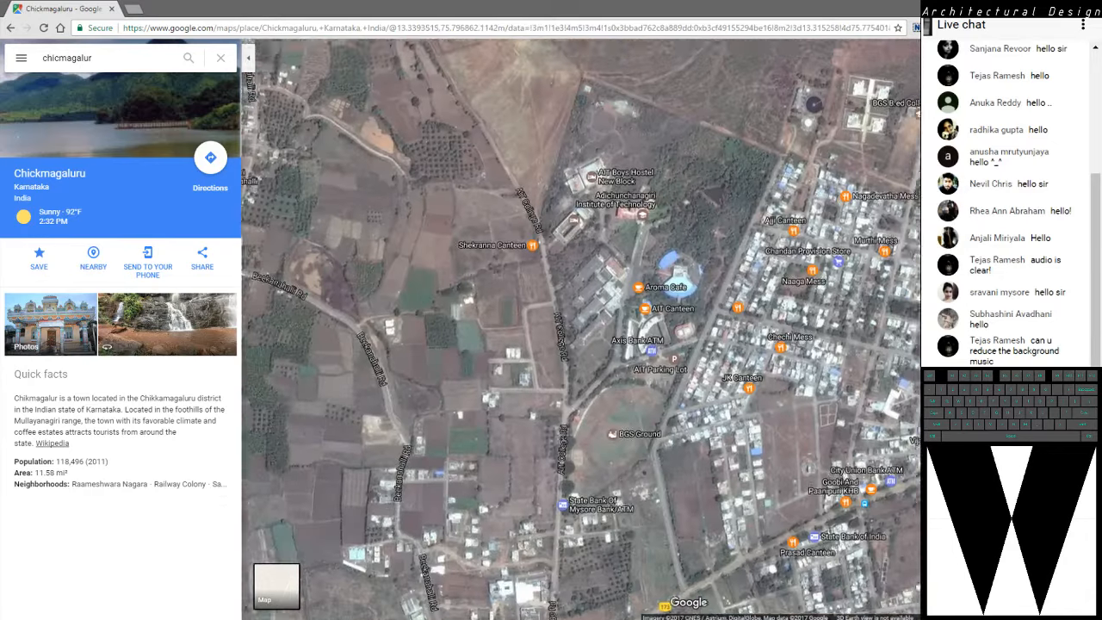
{"action": "key", "text": "alt+Tab"}
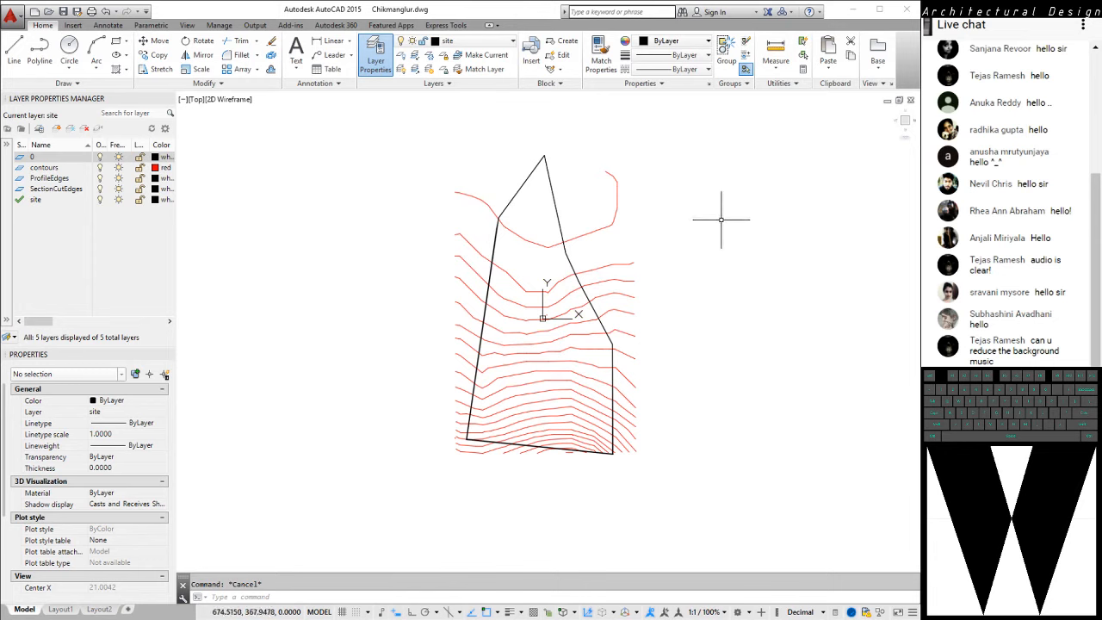
Choose site as the current layer for the drawing
{"action": "middle_click_drag", "start_coordinate": [664, 203], "coordinate": [635, 202]}
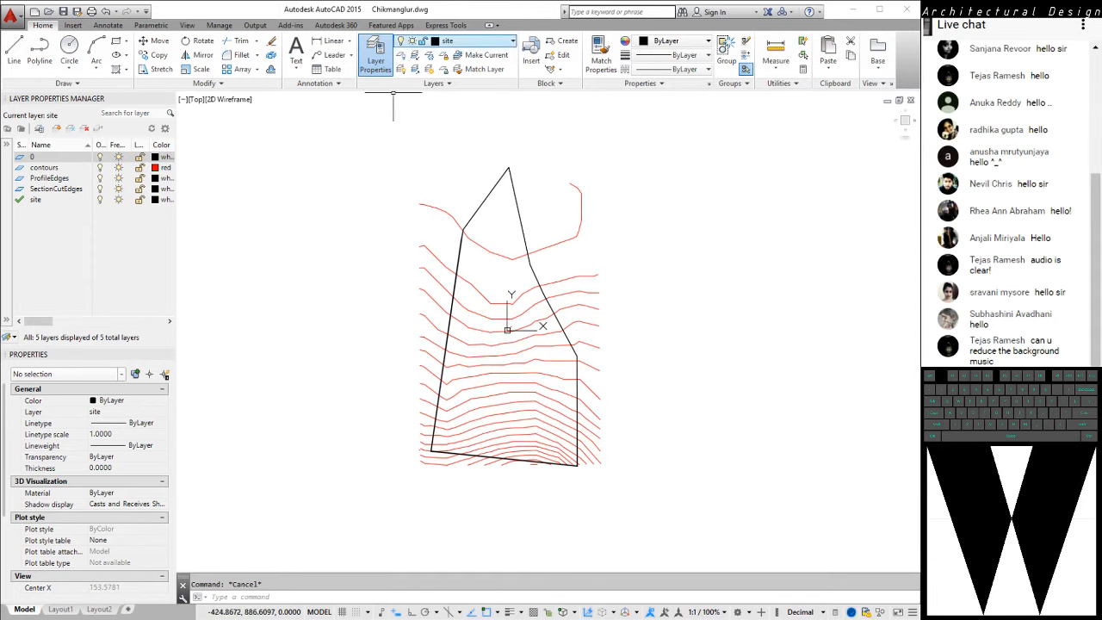
{"action": "left_click", "coordinate": [457, 41]}
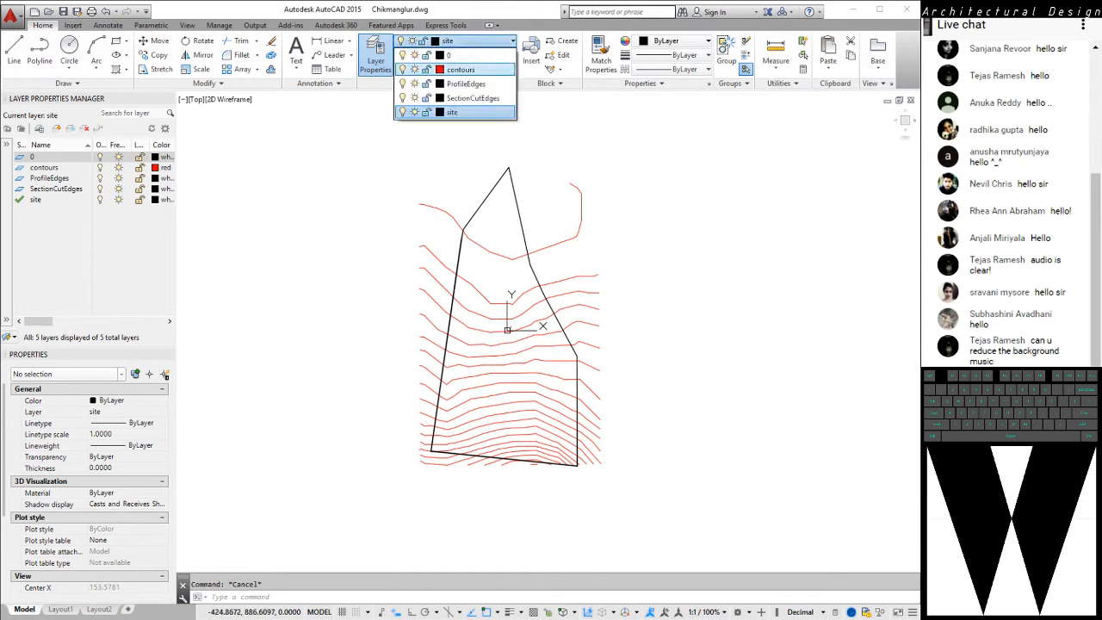
{"action": "left_click", "coordinate": [469, 112]}
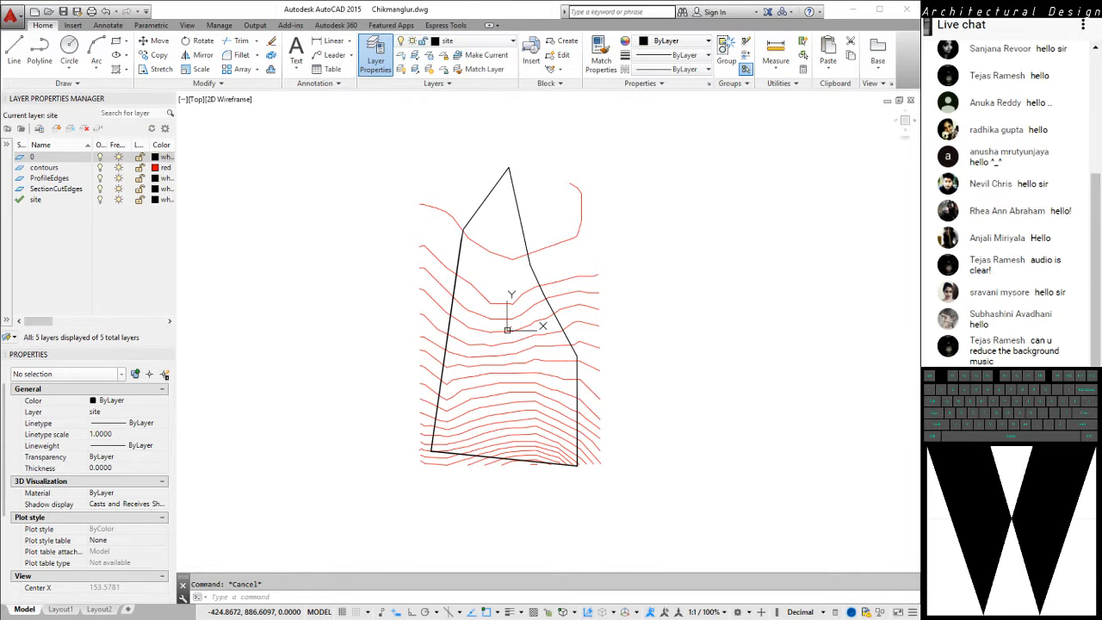
{"action": "middle_click_drag", "start_coordinate": [497, 232], "coordinate": [536, 223]}
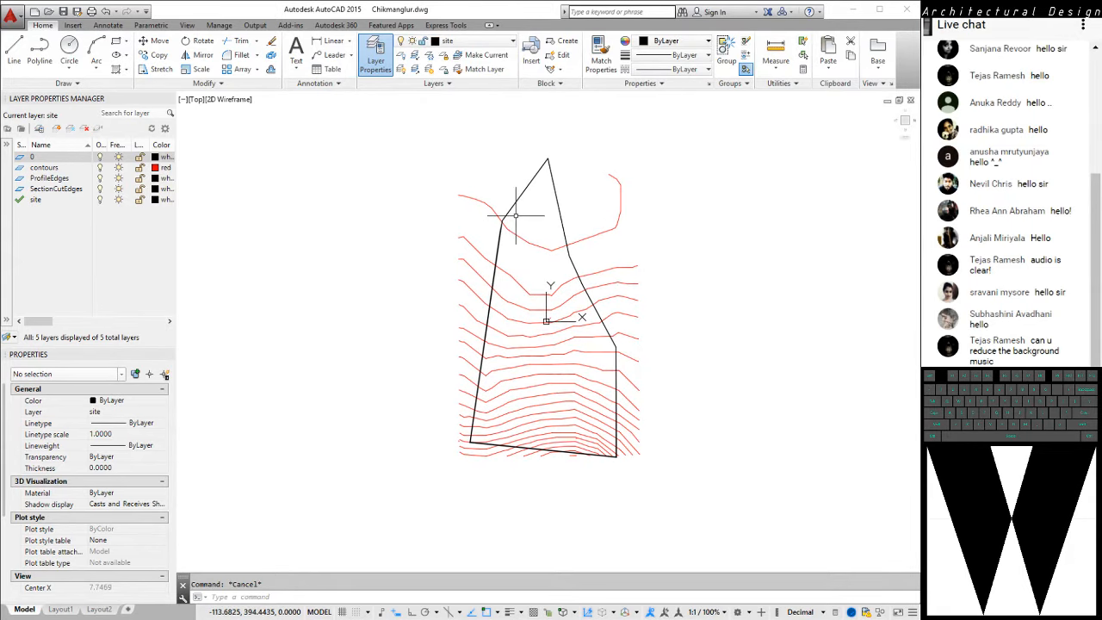
Close the Properties and Layer Properties Manager palettes to enlarge the drawing area
{"action": "scroll", "coordinate": [452, 191], "scroll_direction": "up", "scroll_amount": 6}
{"action": "left_click", "coordinate": [448, 193]}
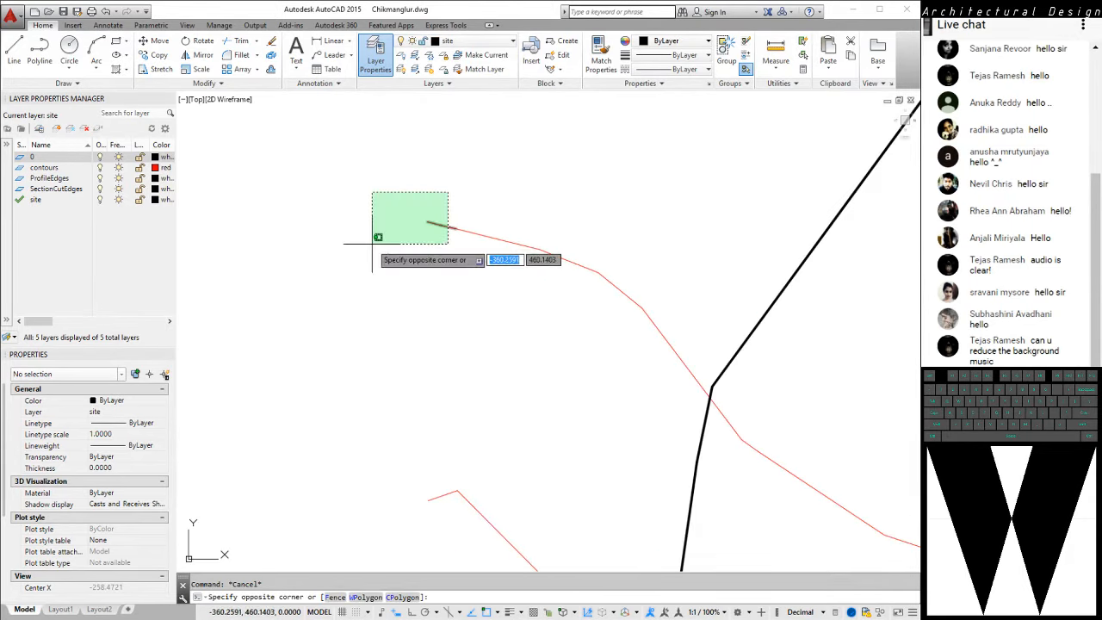
{"action": "left_click", "coordinate": [351, 153]}
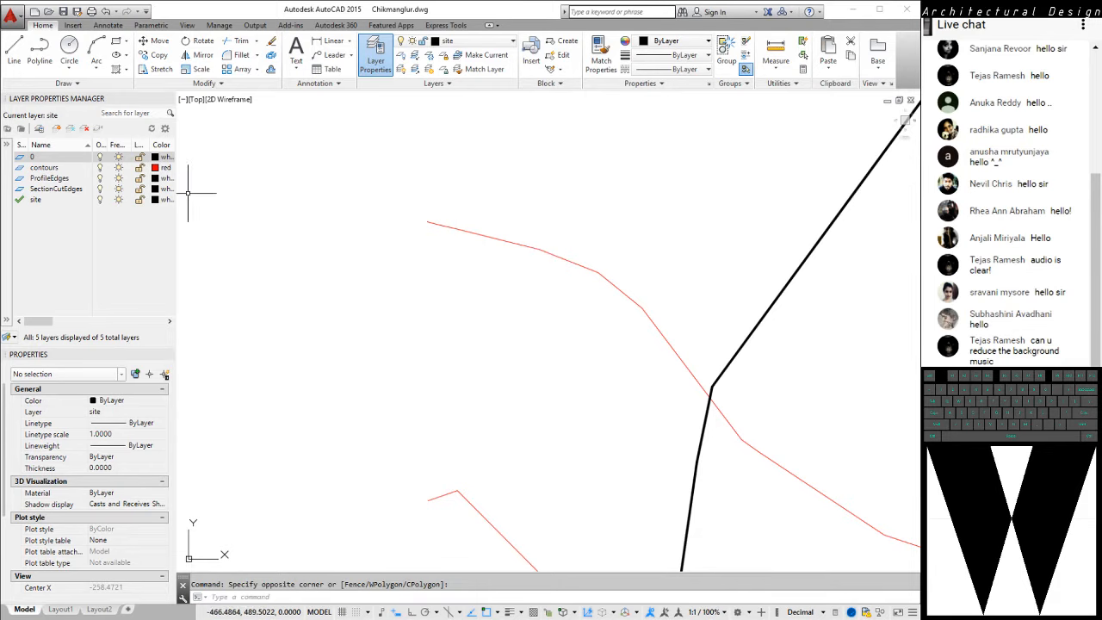
{"action": "left_click", "coordinate": [168, 354]}
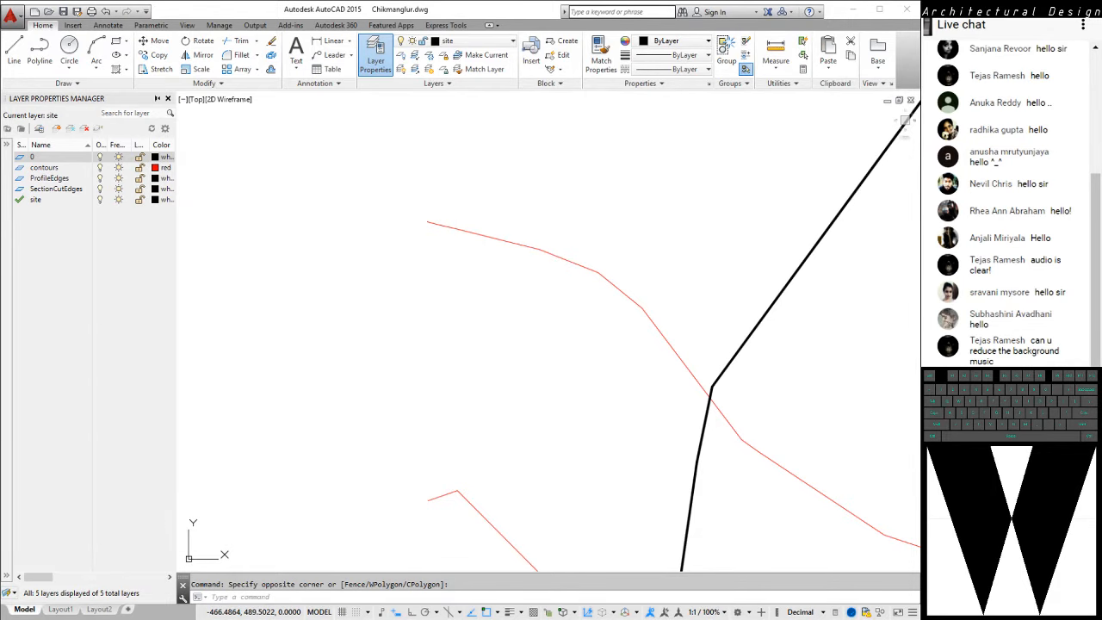
{"action": "left_click", "coordinate": [376, 56]}
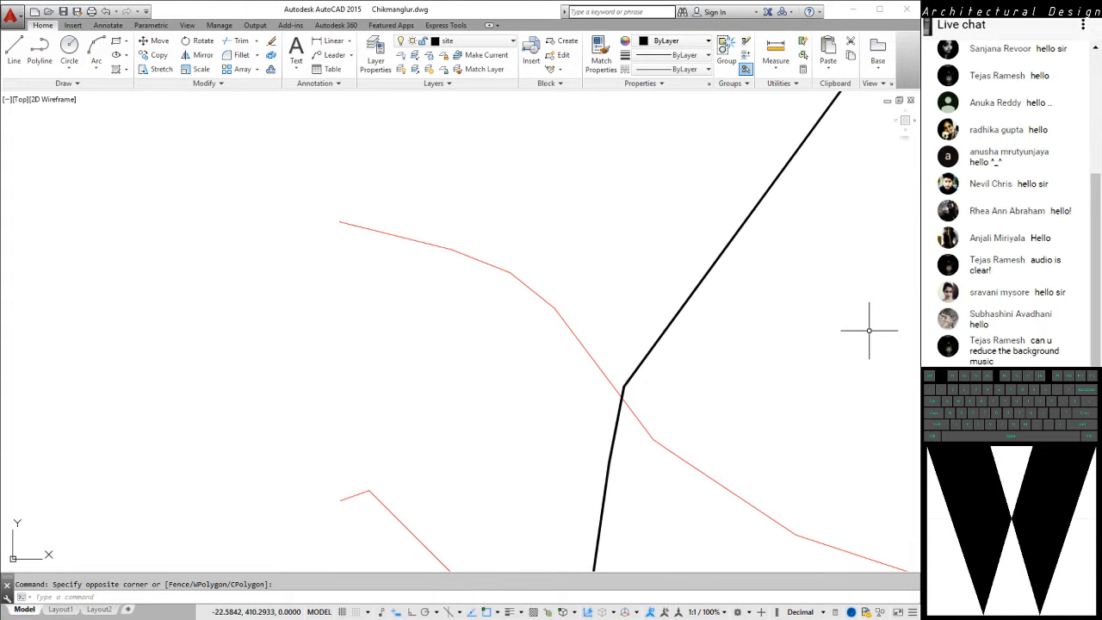
{"action": "type", "text": "z"}
{"action": "key", "text": "space"}
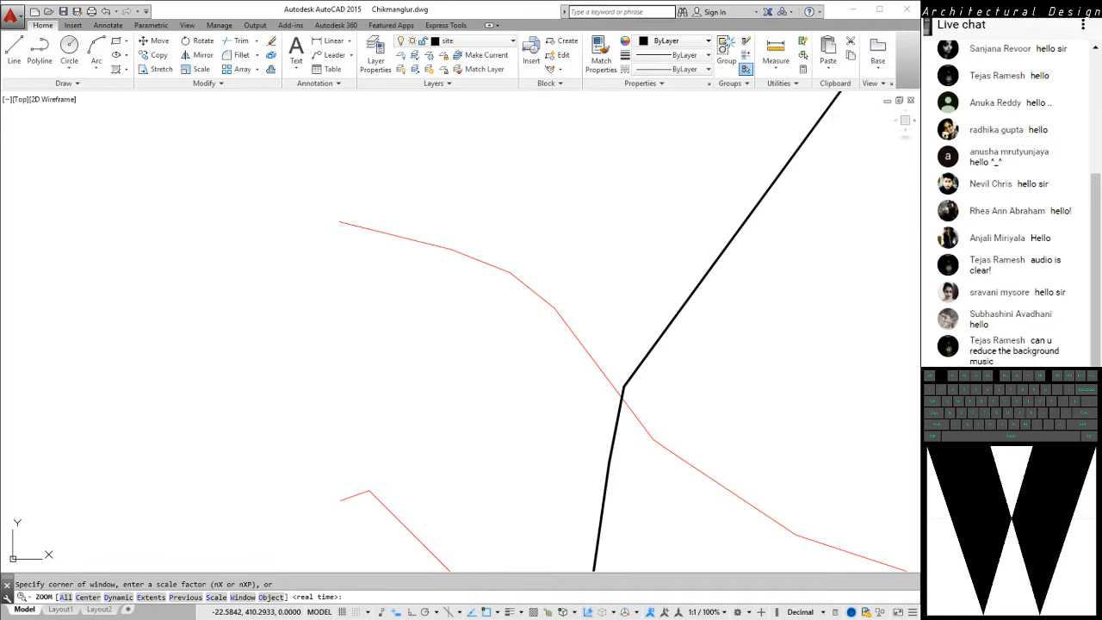
{"action": "key", "text": "Escape"}
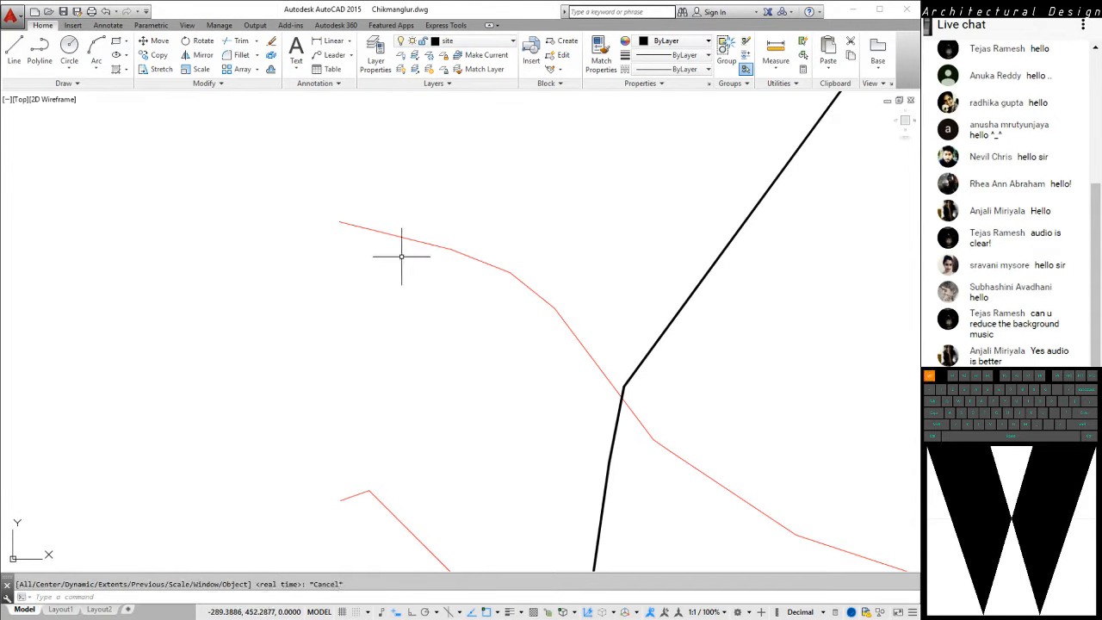
{"action": "key", "text": "Escape"}
{"action": "left_click", "coordinate": [292, 334]}
{"action": "key", "text": "Escape"}
{"action": "key", "text": "Escape"}
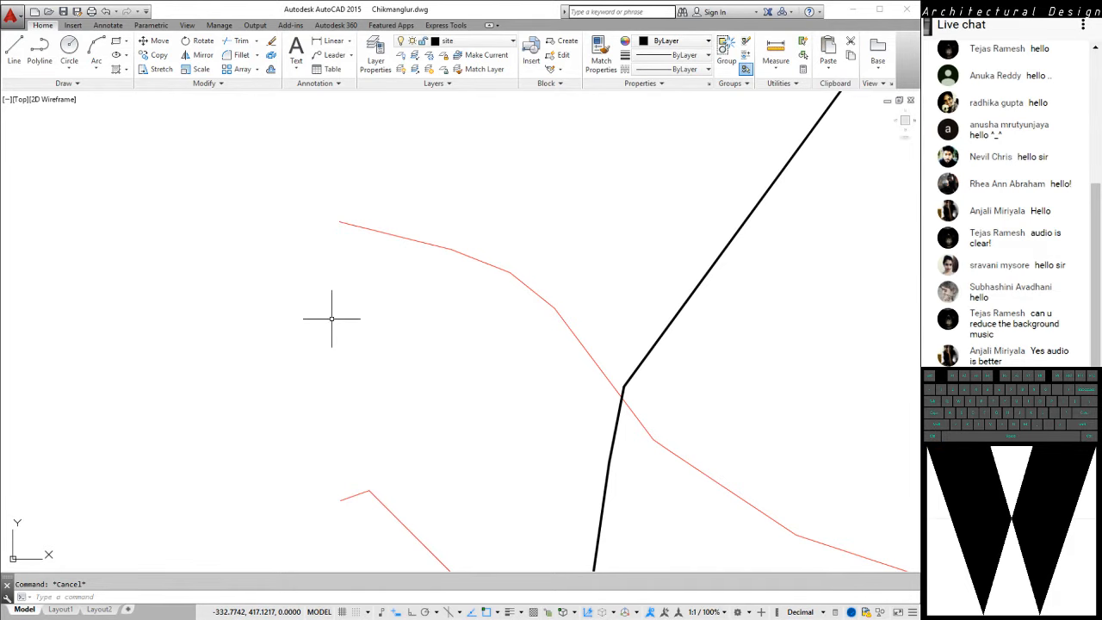
Examine the red contour lines and the black site boundary from overview to close-up
{"action": "mouse_move", "coordinate": [226, 318]}
{"action": "middle_mouse_down"}
{"action": "mouse_move", "coordinate": [311, 305]}
{"action": "mouse_move", "coordinate": [200, 322]}
{"action": "mouse_move", "coordinate": [76, 284]}
{"action": "middle_mouse_up"}
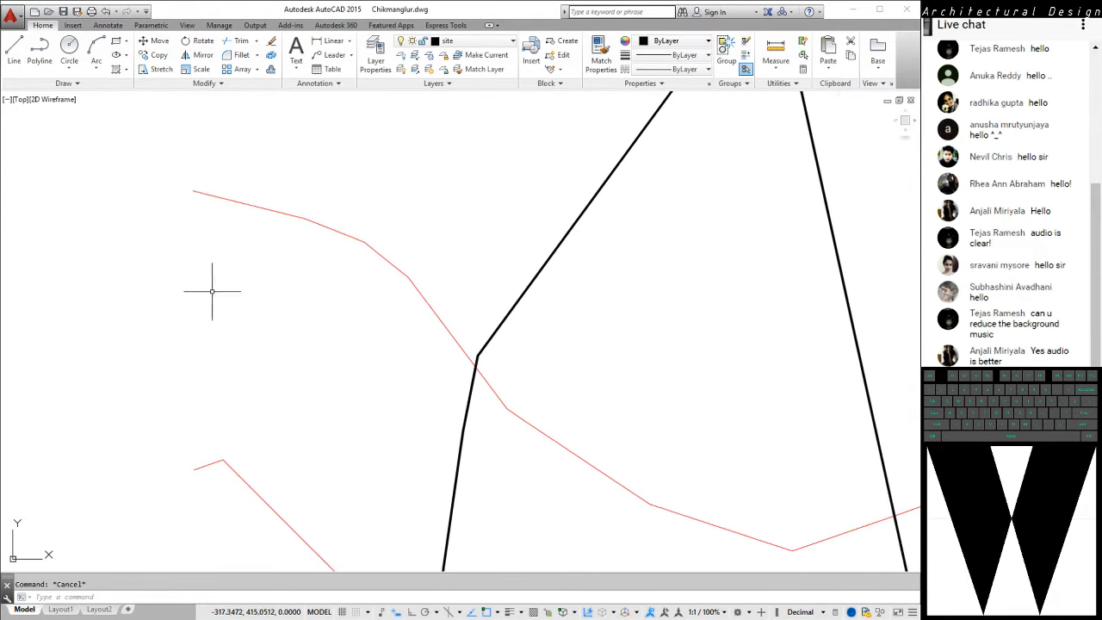
{"action": "scroll", "coordinate": [363, 256], "scroll_direction": "down", "scroll_amount": 4}
{"action": "middle_click_drag", "start_coordinate": [355, 303], "coordinate": [357, 248]}
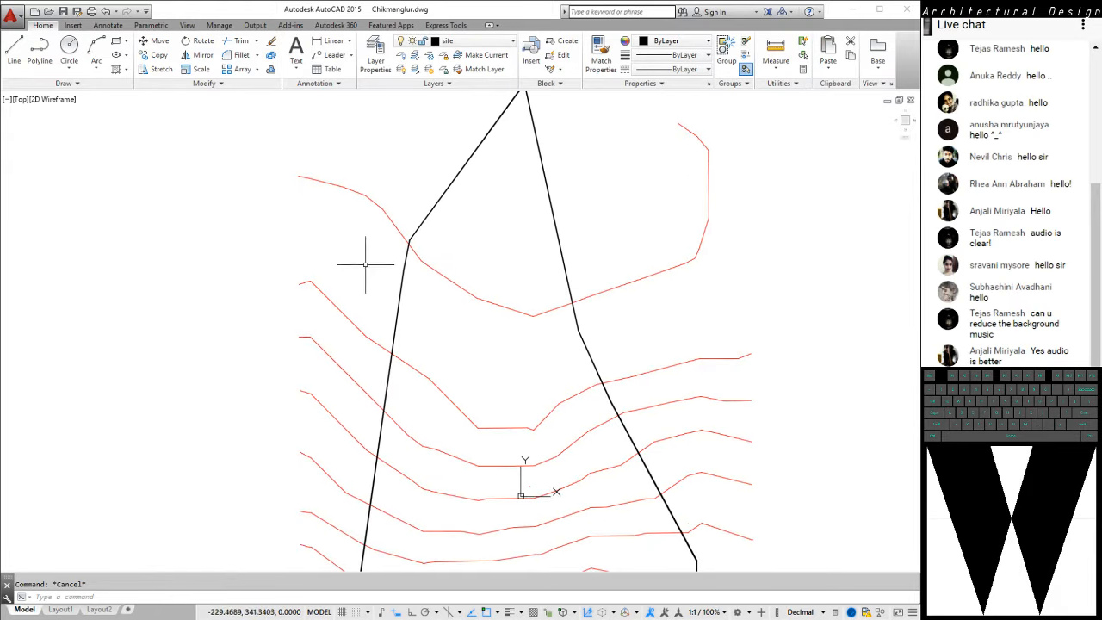
{"action": "middle_click_drag", "start_coordinate": [378, 288], "coordinate": [386, 250]}
{"action": "scroll", "coordinate": [391, 298], "scroll_direction": "down", "scroll_amount": 2}
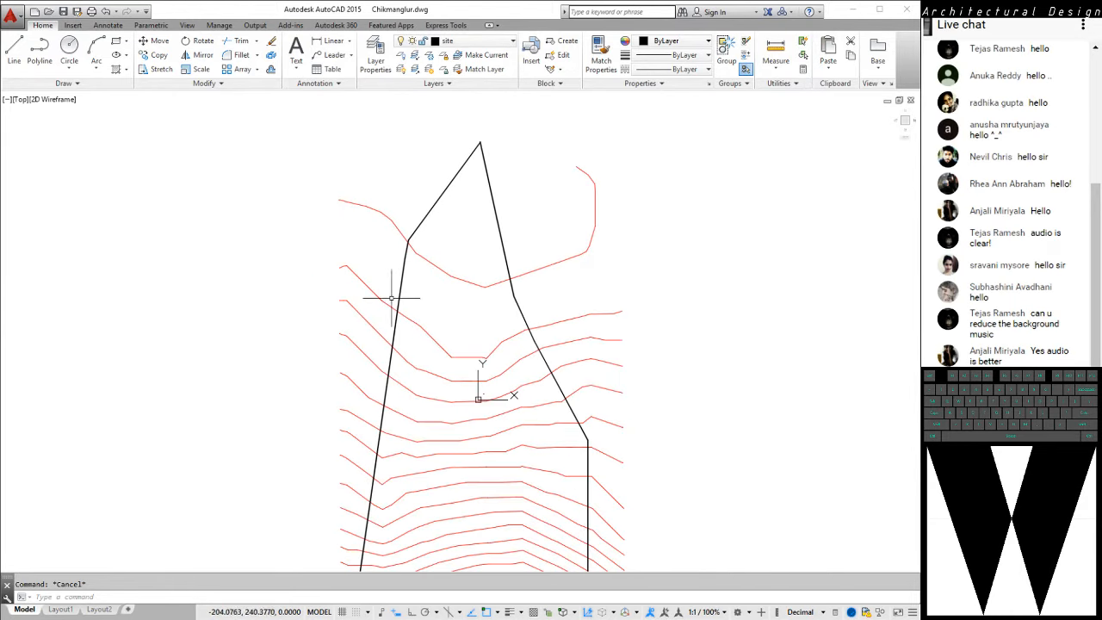
{"action": "middle_click_drag", "start_coordinate": [433, 296], "coordinate": [455, 255]}
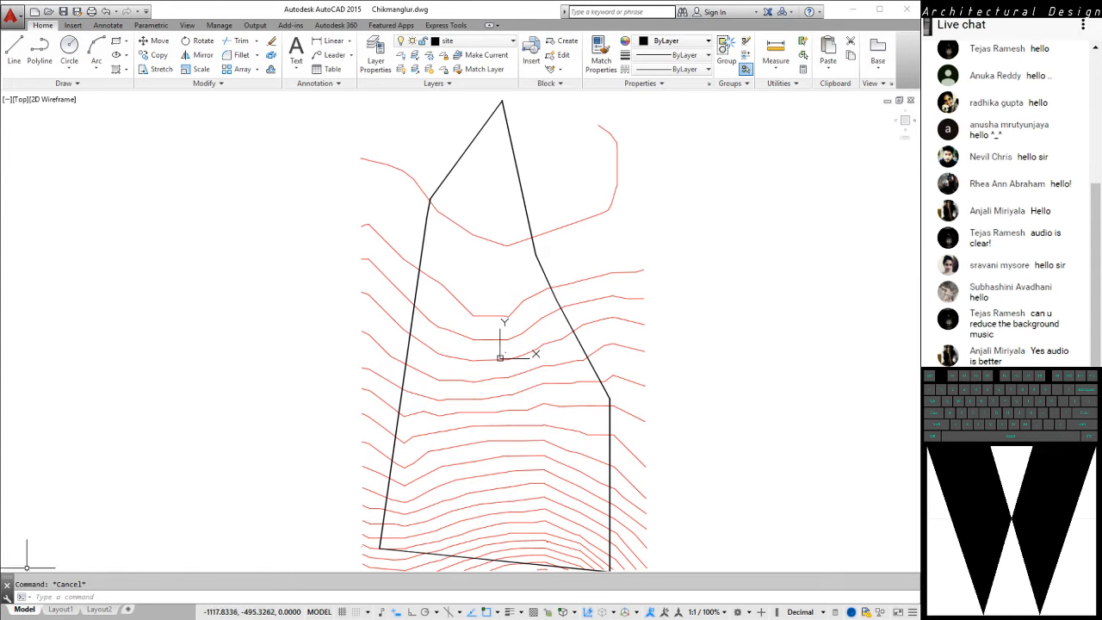
{"action": "middle_click_drag", "start_coordinate": [236, 342], "coordinate": [214, 327]}
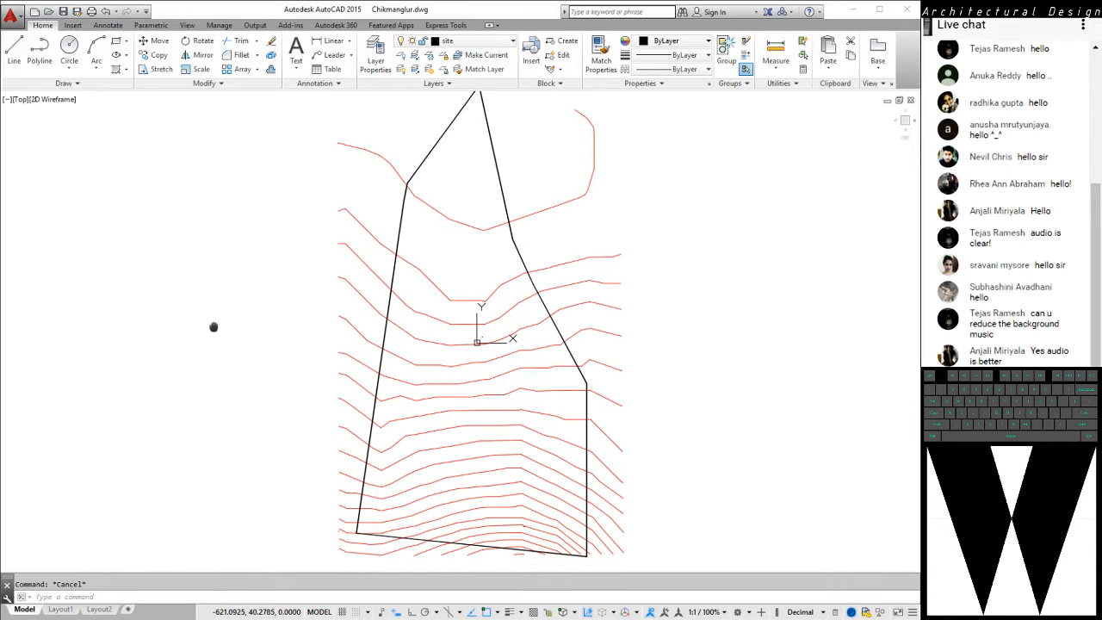
{"action": "scroll", "coordinate": [360, 124], "scroll_direction": "up", "scroll_amount": 3}
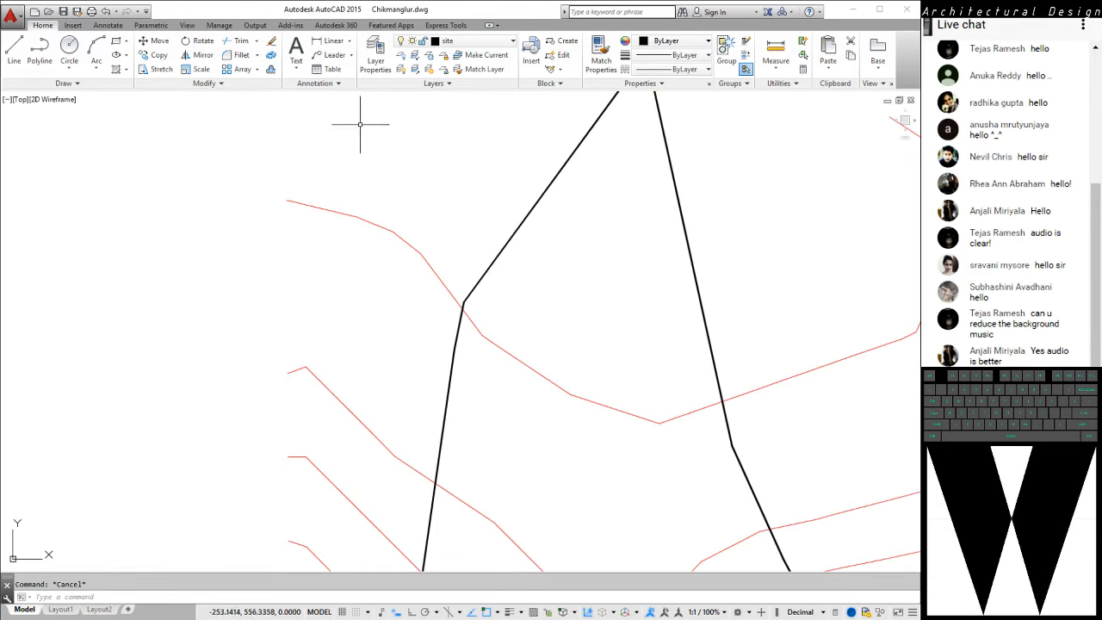
Display the properties of the short end segment of the uppermost contour line, including its Z coordinates, and clear the selection
{"action": "left_click", "coordinate": [296, 176]}
{"action": "left_click", "coordinate": [222, 239]}
{"action": "scroll", "coordinate": [306, 207], "scroll_direction": "up", "scroll_amount": 8}
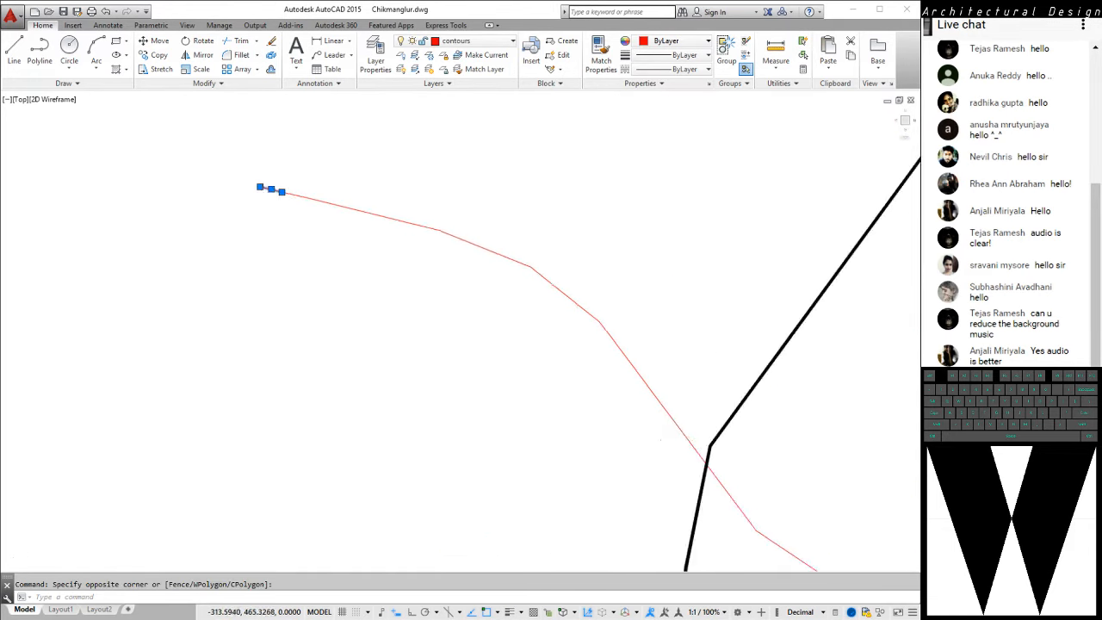
{"action": "middle_click_drag", "start_coordinate": [214, 187], "coordinate": [373, 281]}
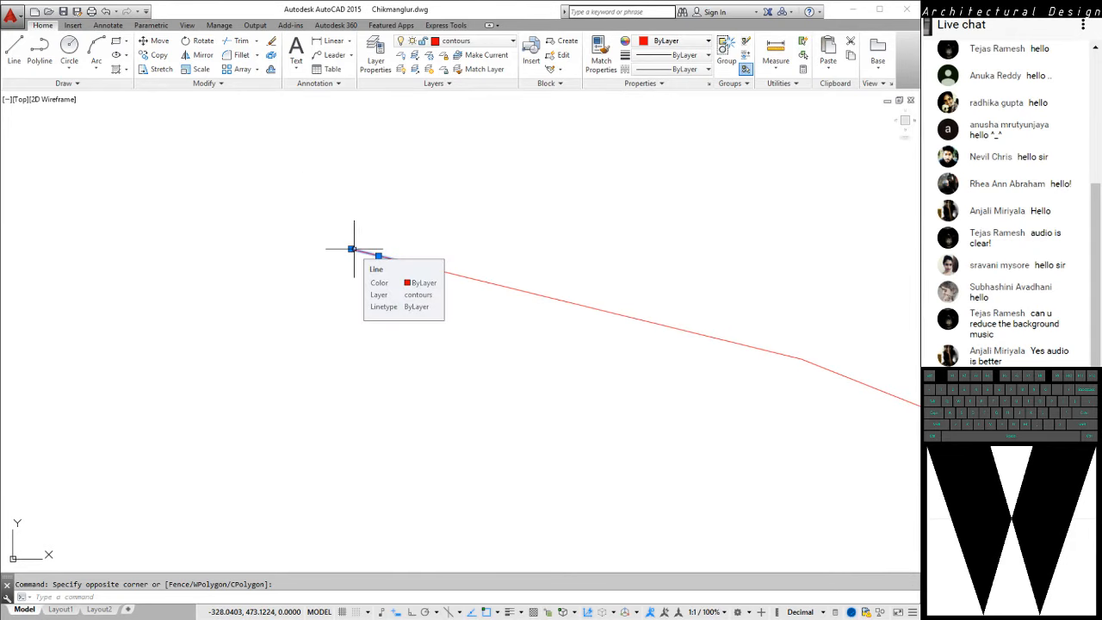
{"action": "double_click", "coordinate": [353, 249]}
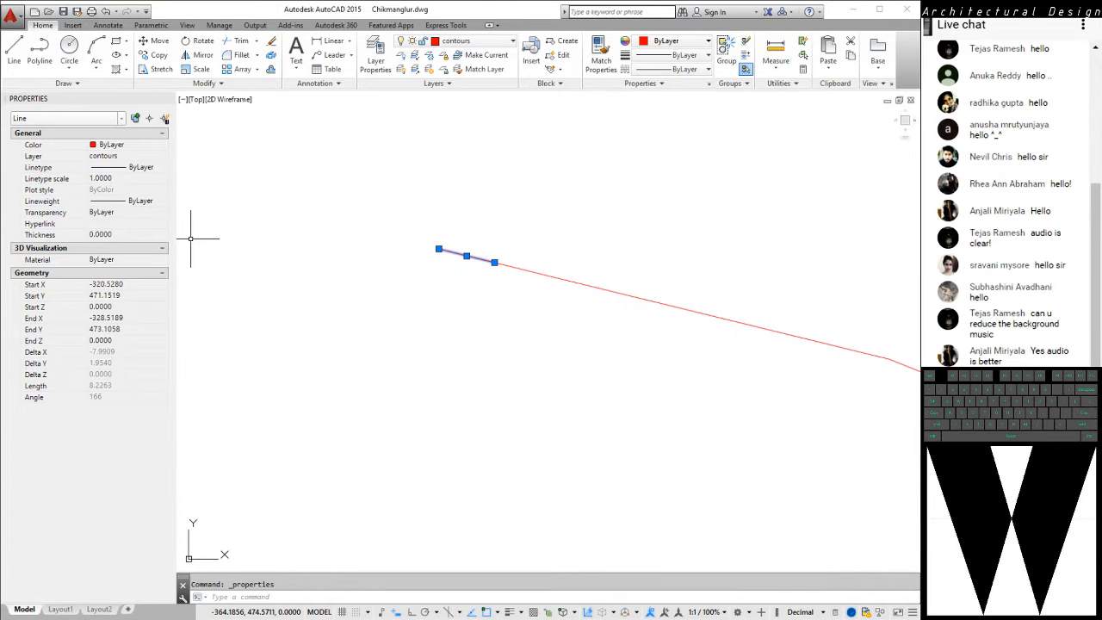
{"action": "mouse_move", "coordinate": [410, 288]}
{"action": "middle_mouse_down"}
{"action": "mouse_move", "coordinate": [356, 267]}
{"action": "mouse_move", "coordinate": [390, 277]}
{"action": "middle_mouse_up"}
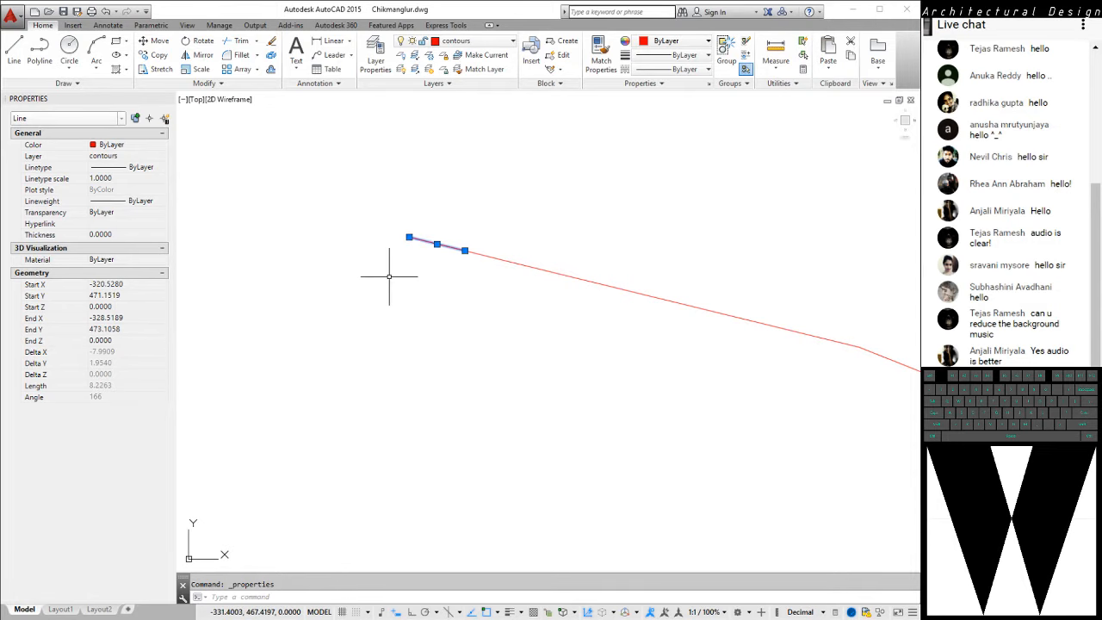
{"action": "middle_click_drag", "start_coordinate": [516, 272], "coordinate": [423, 278]}
{"action": "scroll", "coordinate": [381, 264], "scroll_direction": "up", "scroll_amount": 5}
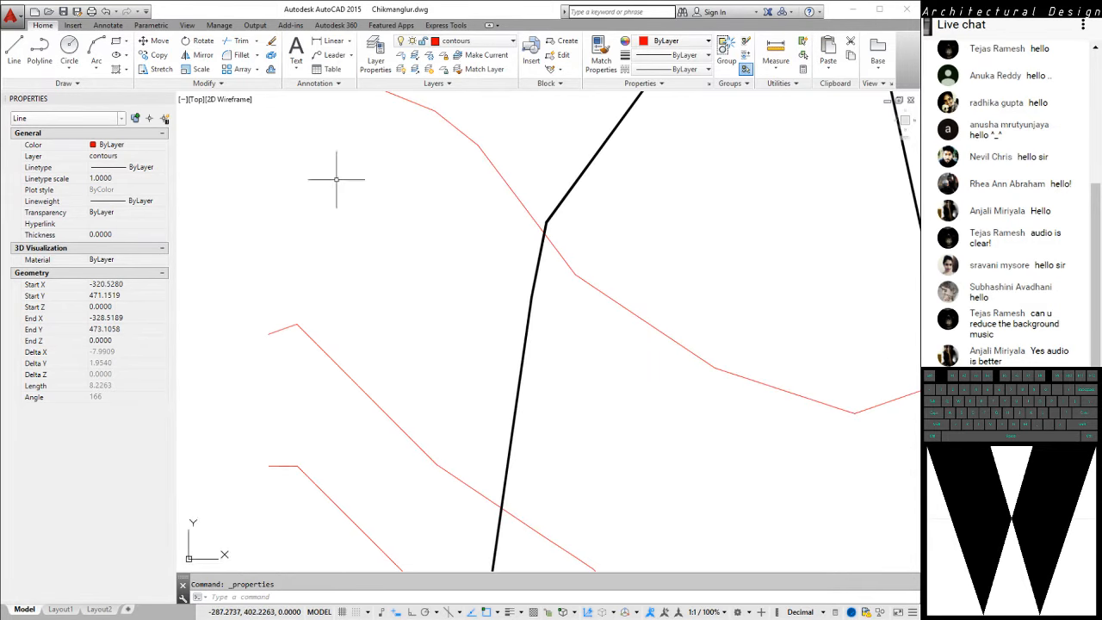
{"action": "scroll", "coordinate": [336, 179], "scroll_direction": "down", "scroll_amount": 6}
{"action": "key", "text": "Escape"}
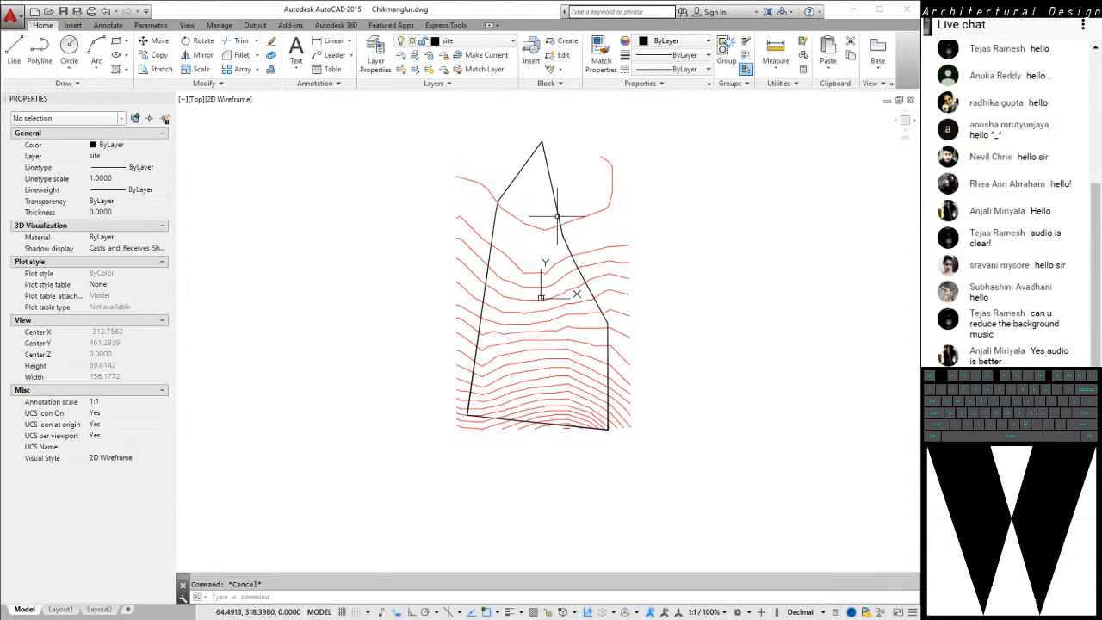
Examine the site boundary and contour lines in plan and from tilted 3D viewpoints
{"action": "scroll", "coordinate": [483, 183], "scroll_direction": "up", "scroll_amount": 5}
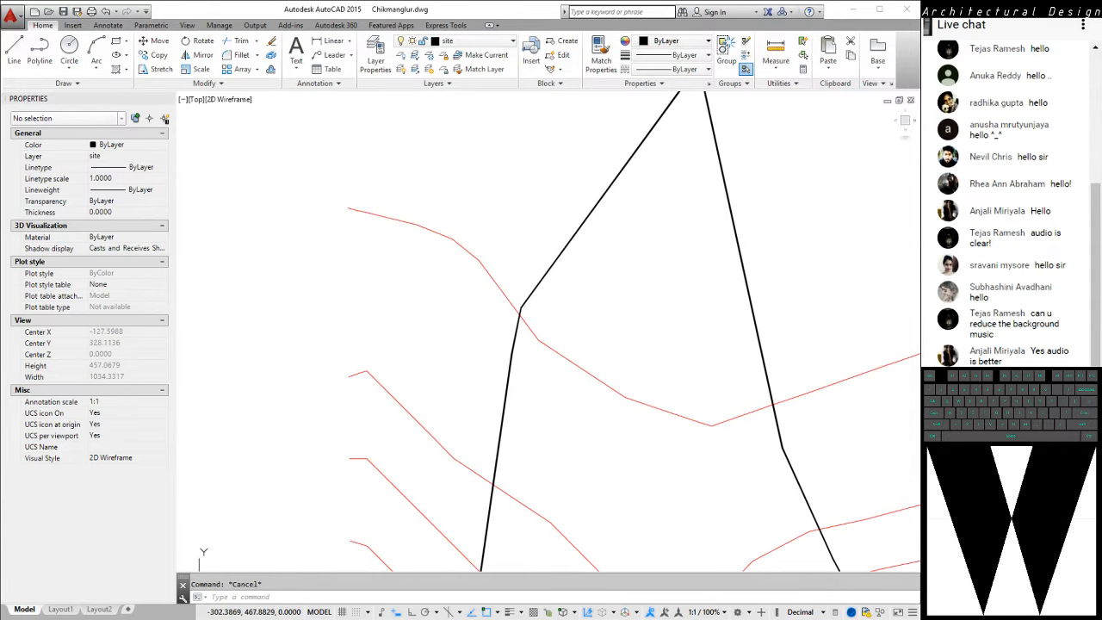
{"action": "scroll", "coordinate": [430, 357], "scroll_direction": "down", "scroll_amount": 7}
{"action": "scroll", "coordinate": [381, 333], "scroll_direction": "up", "scroll_amount": 2}
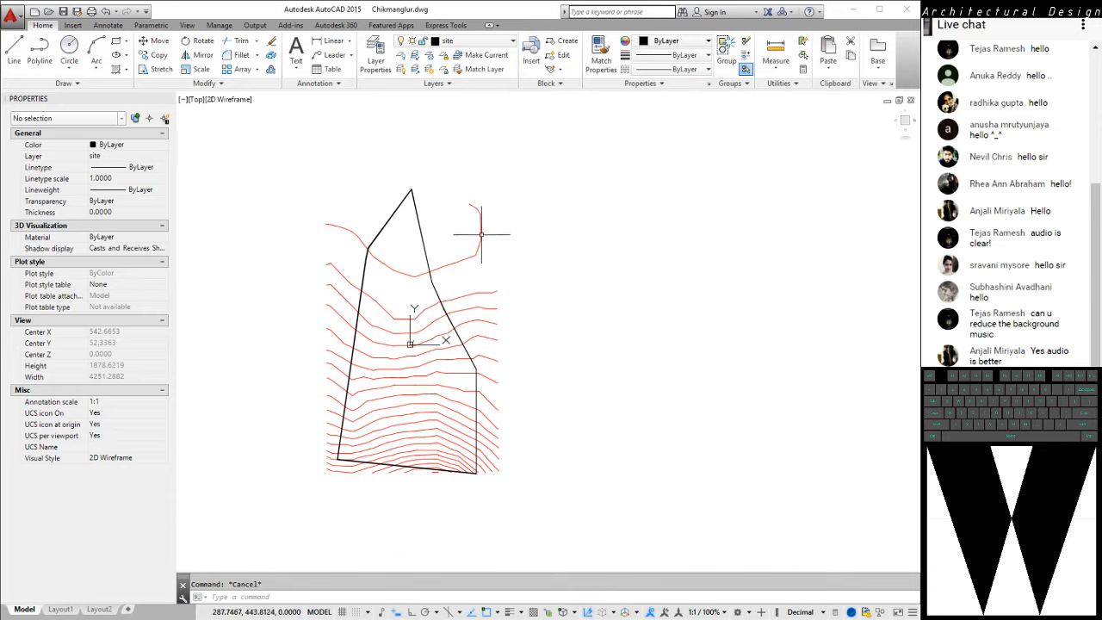
{"action": "mouse_move", "coordinate": [410, 302]}
{"action": "middle_mouse_down"}
{"action": "mouse_move", "coordinate": [446, 274]}
{"action": "mouse_move", "coordinate": [464, 276]}
{"action": "middle_mouse_up"}
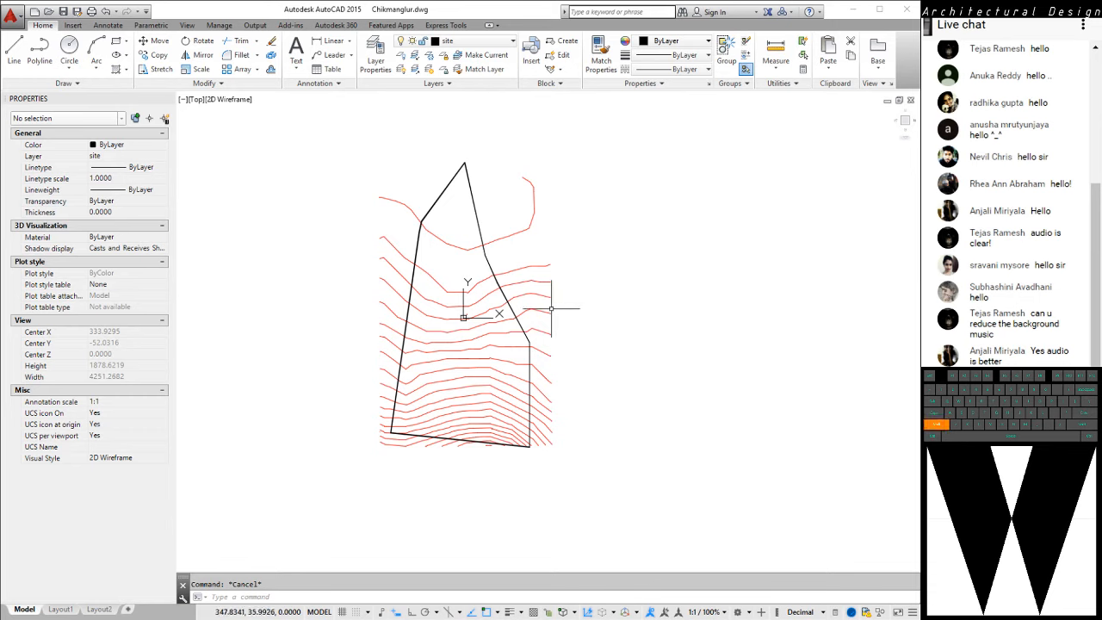
{"action": "mouse_move", "coordinate": [551, 310]}
{"action": "middle_mouse_down", "text": "shift"}
{"action": "mouse_move", "coordinate": [595, 172]}
{"action": "mouse_move", "coordinate": [648, 111]}
{"action": "mouse_move", "coordinate": [634, 186]}
{"action": "mouse_move", "coordinate": [623, 121]}
{"action": "mouse_move", "coordinate": [629, 173]}
{"action": "middle_mouse_up", "text": "shift"}
{"action": "middle_click_drag", "start_coordinate": [580, 274], "coordinate": [574, 308], "text": "shift"}
{"action": "middle_click", "coordinate": [574, 308], "text": "shift"}
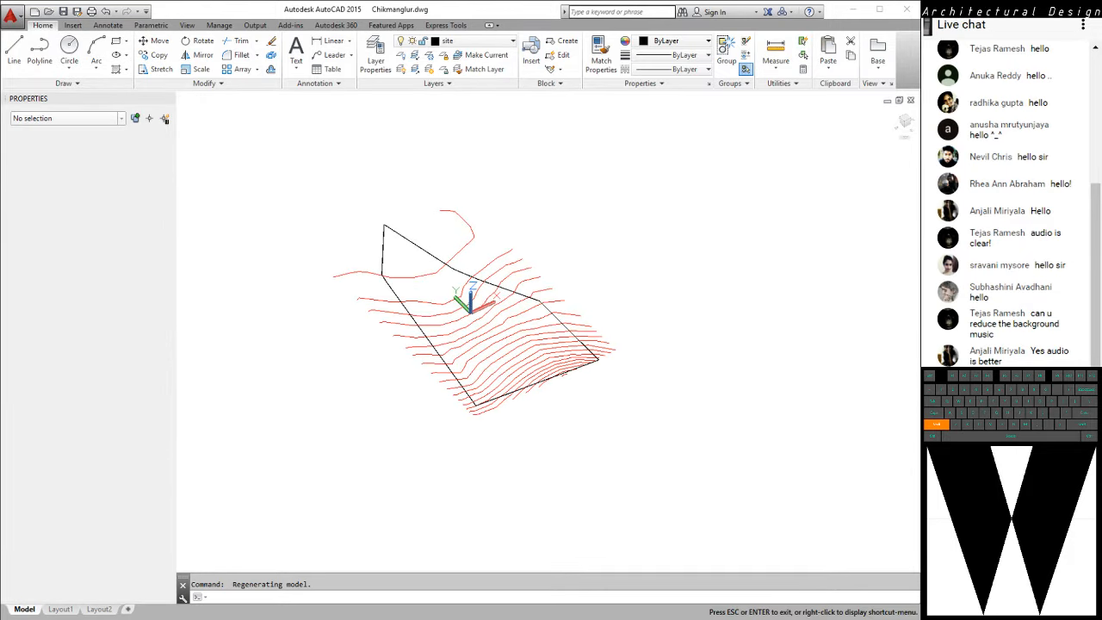
{"action": "scroll", "coordinate": [498, 326], "scroll_direction": "up", "scroll_amount": 4}
{"action": "scroll", "coordinate": [521, 300], "scroll_direction": "down", "scroll_amount": 4}
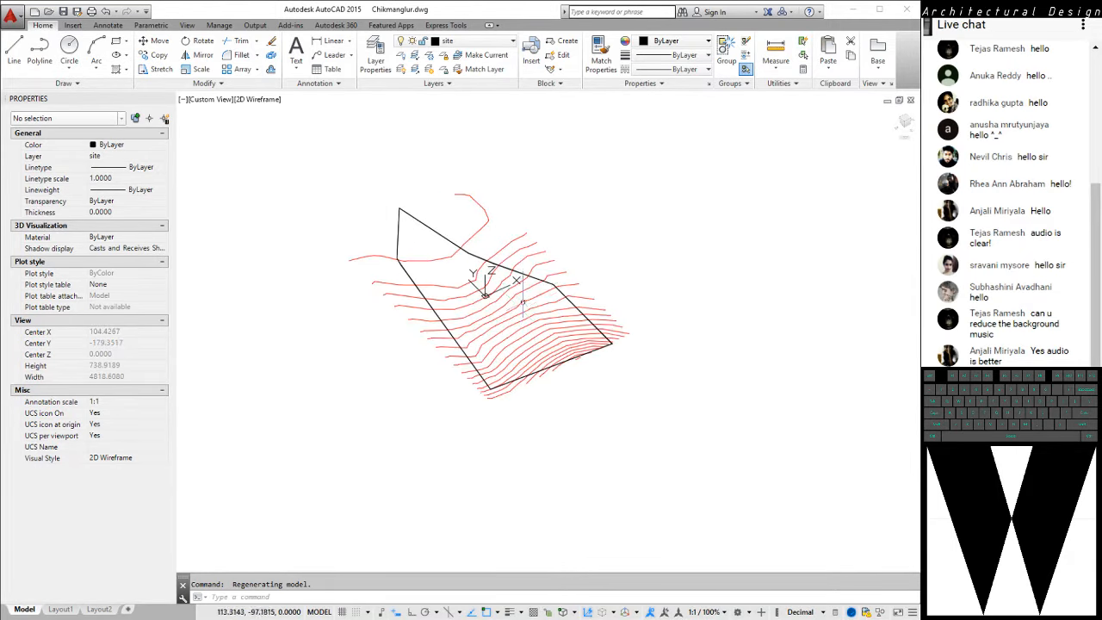
{"action": "mouse_move", "coordinate": [522, 295]}
{"action": "middle_mouse_down", "text": "shift"}
{"action": "mouse_move", "coordinate": [529, 226]}
{"action": "mouse_move", "coordinate": [567, 212]}
{"action": "mouse_move", "coordinate": [486, 385]}
{"action": "middle_mouse_up", "text": "shift"}
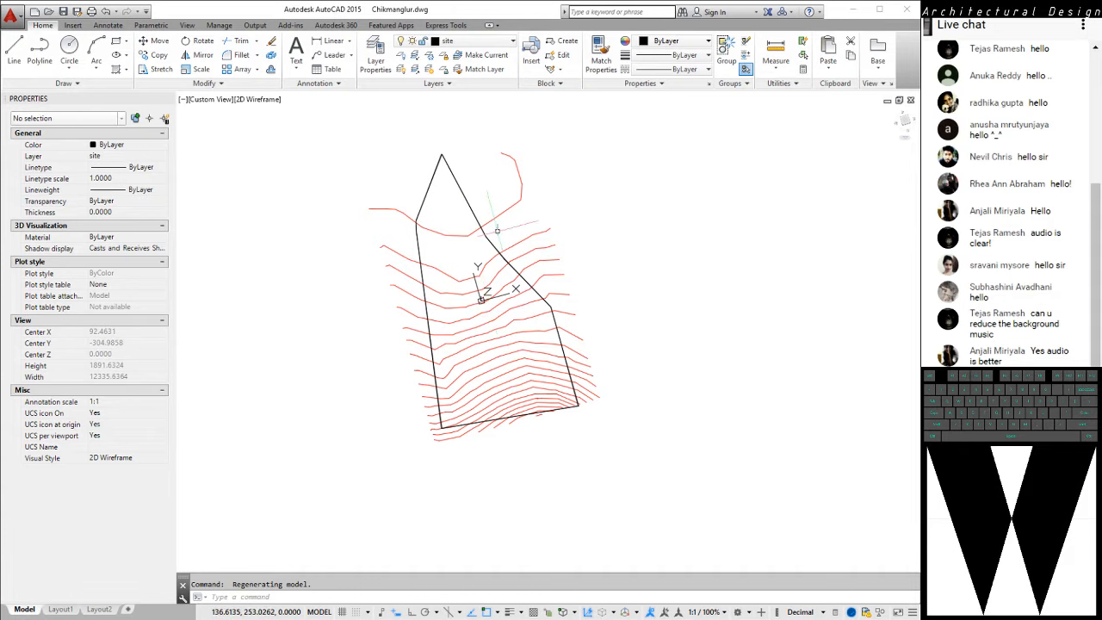
Switch the tilted 3D view to the plan view of the current UCS with the PLAN command
{"action": "type", "text": "pla"}
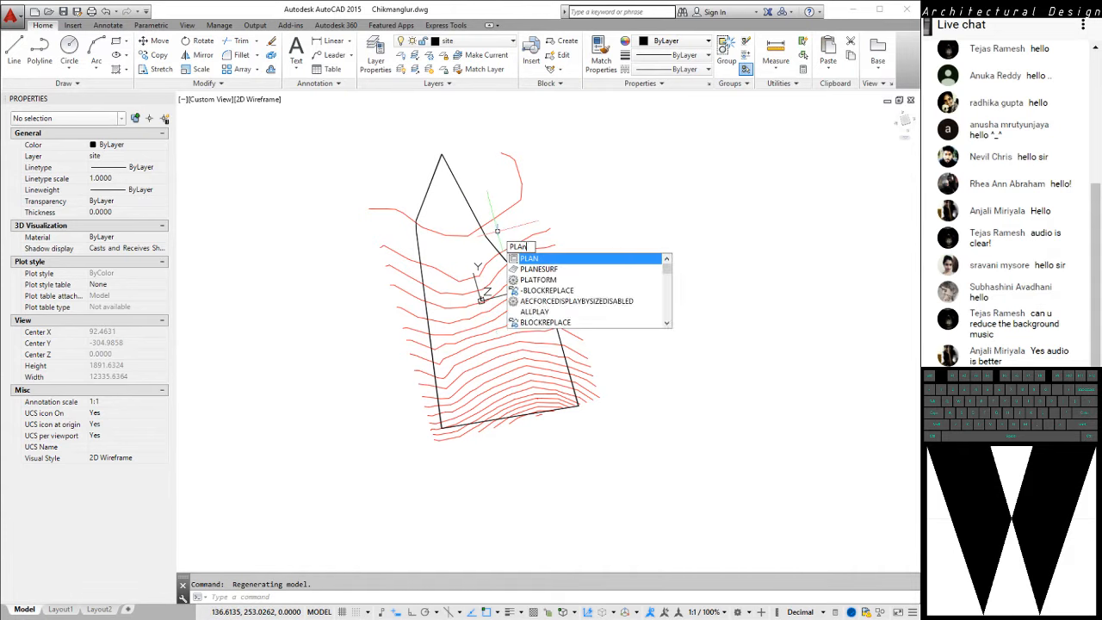
{"action": "type", "text": "n"}
{"action": "key", "text": "Return"}
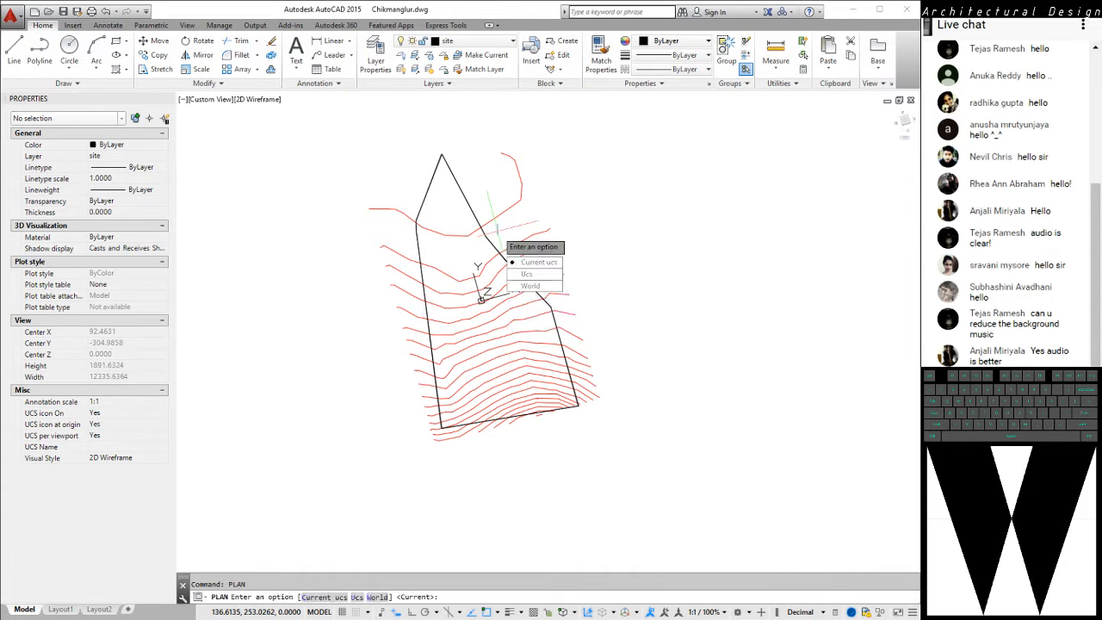
{"action": "key", "text": "Return"}
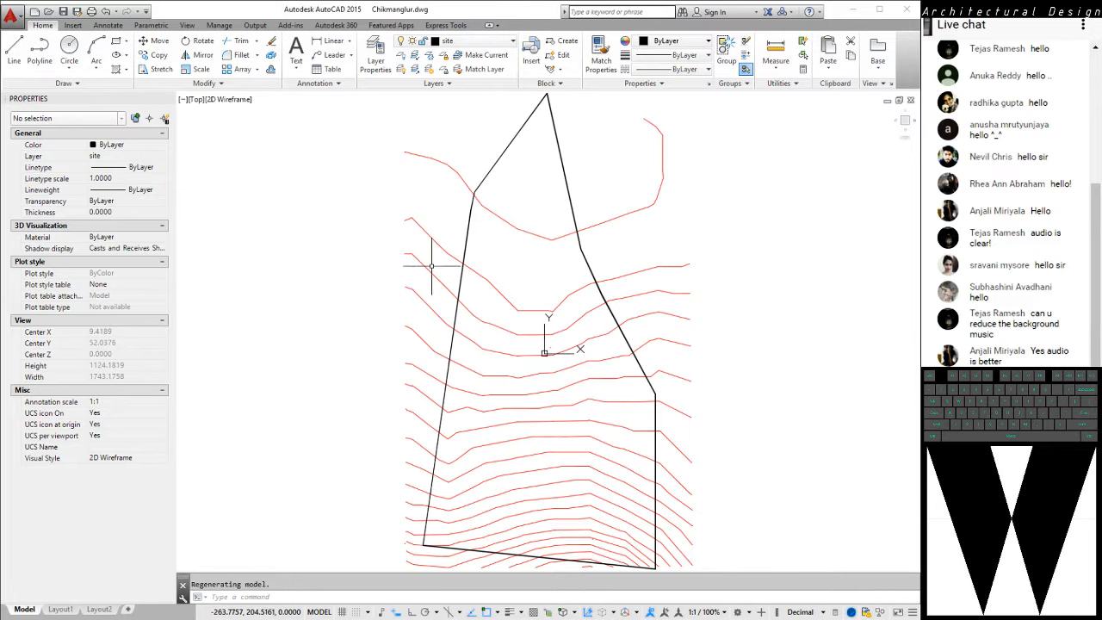
{"action": "middle_click_drag", "start_coordinate": [432, 266], "coordinate": [317, 246]}
{"action": "scroll", "coordinate": [466, 261], "scroll_direction": "down", "scroll_amount": 1}
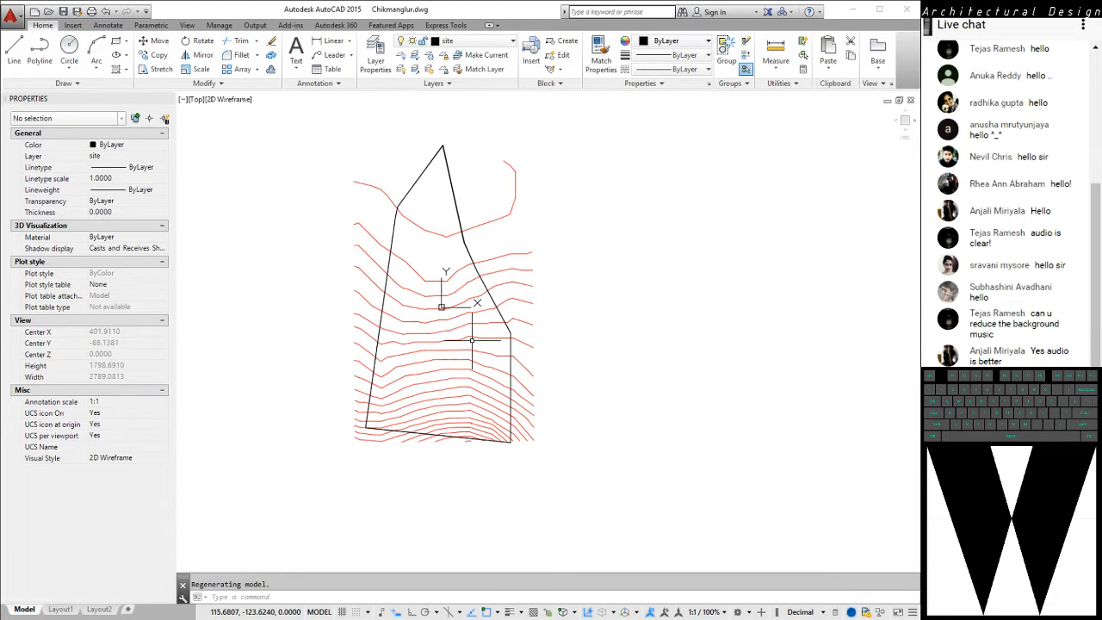
Examine the contour lines and site boundary in plan, from the whole site to the northern tip
{"action": "middle_click_drag", "start_coordinate": [515, 248], "coordinate": [508, 271]}
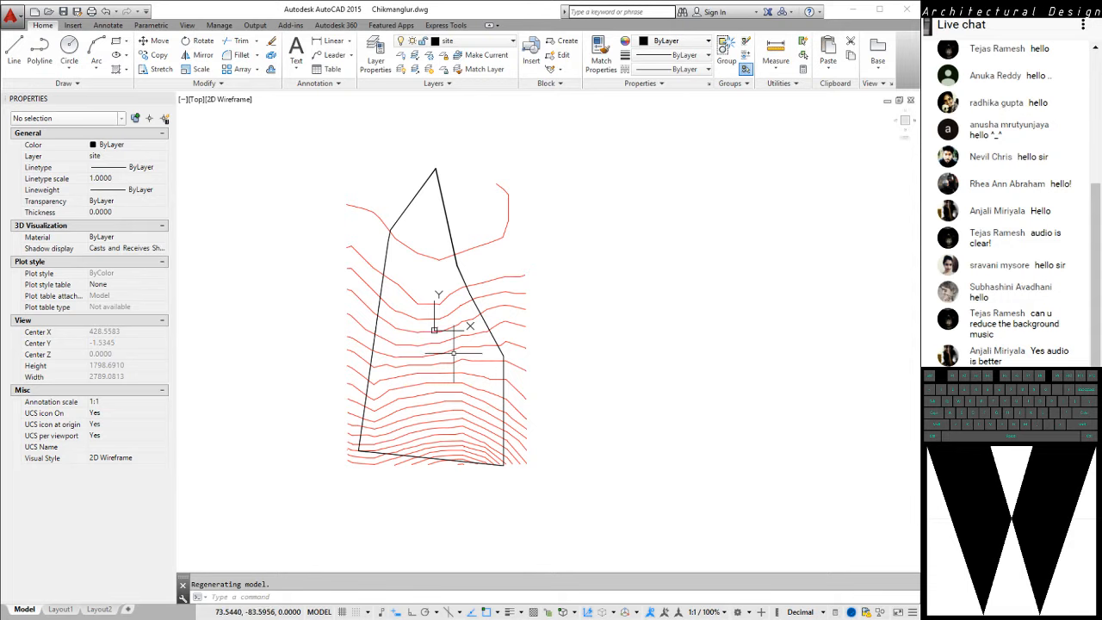
{"action": "mouse_move", "coordinate": [423, 418]}
{"action": "middle_mouse_down"}
{"action": "mouse_move", "coordinate": [492, 384]}
{"action": "mouse_move", "coordinate": [494, 397]}
{"action": "middle_mouse_up"}
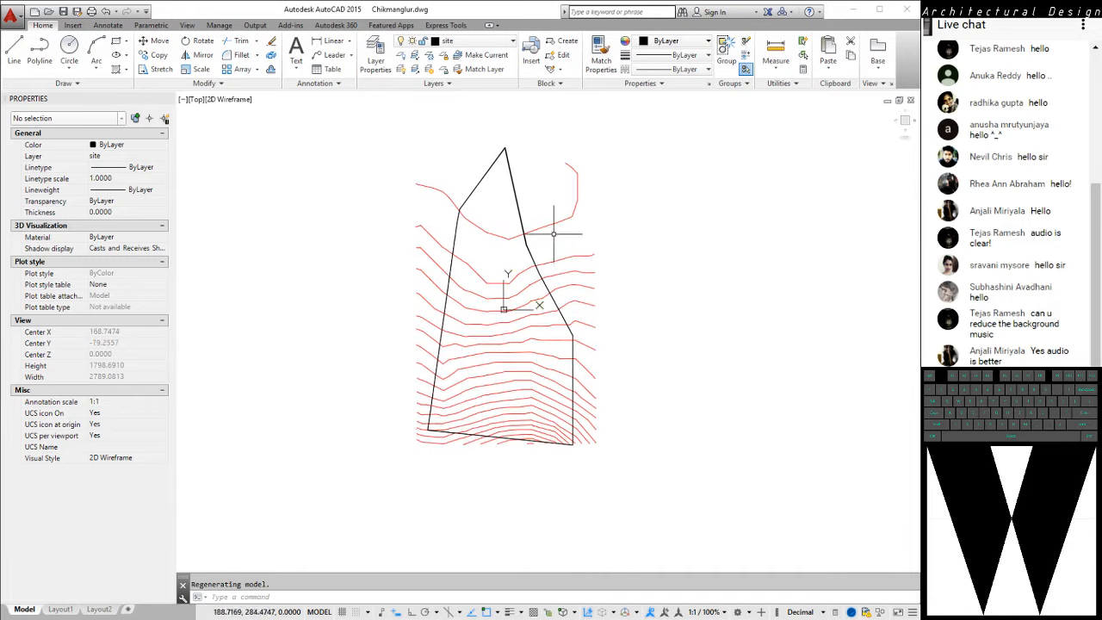
{"action": "scroll", "coordinate": [555, 235], "scroll_direction": "up", "scroll_amount": 2}
{"action": "middle_click_drag", "start_coordinate": [577, 225], "coordinate": [545, 326]}
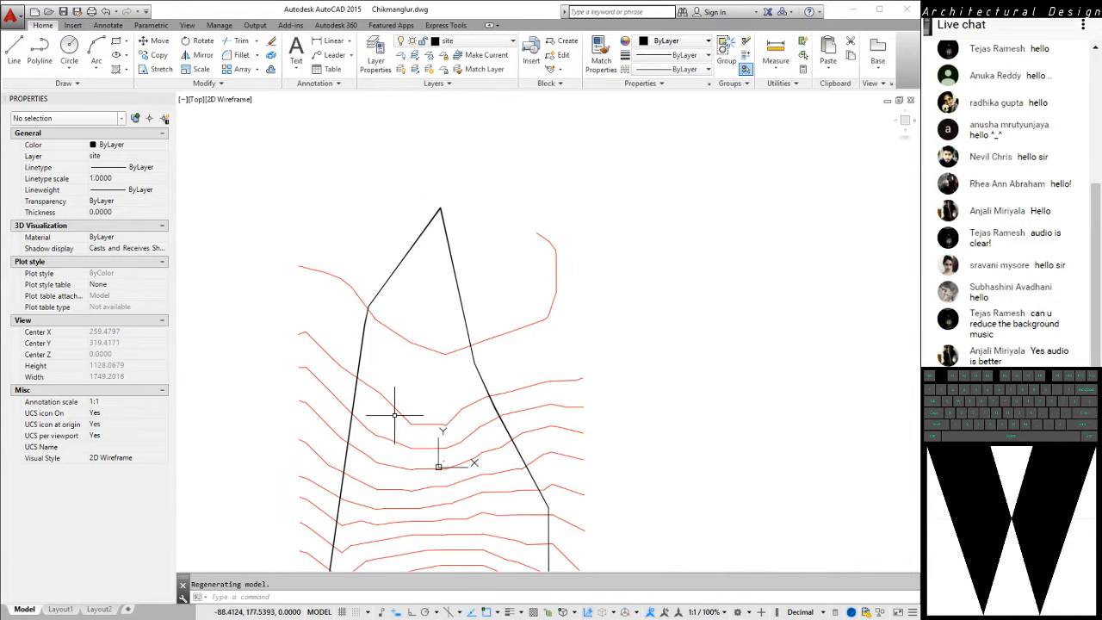
{"action": "mouse_move", "coordinate": [543, 405]}
{"action": "middle_mouse_down"}
{"action": "mouse_move", "coordinate": [558, 311]}
{"action": "mouse_move", "coordinate": [589, 316]}
{"action": "middle_mouse_up"}
{"action": "scroll", "coordinate": [517, 274], "scroll_direction": "down", "scroll_amount": 2}
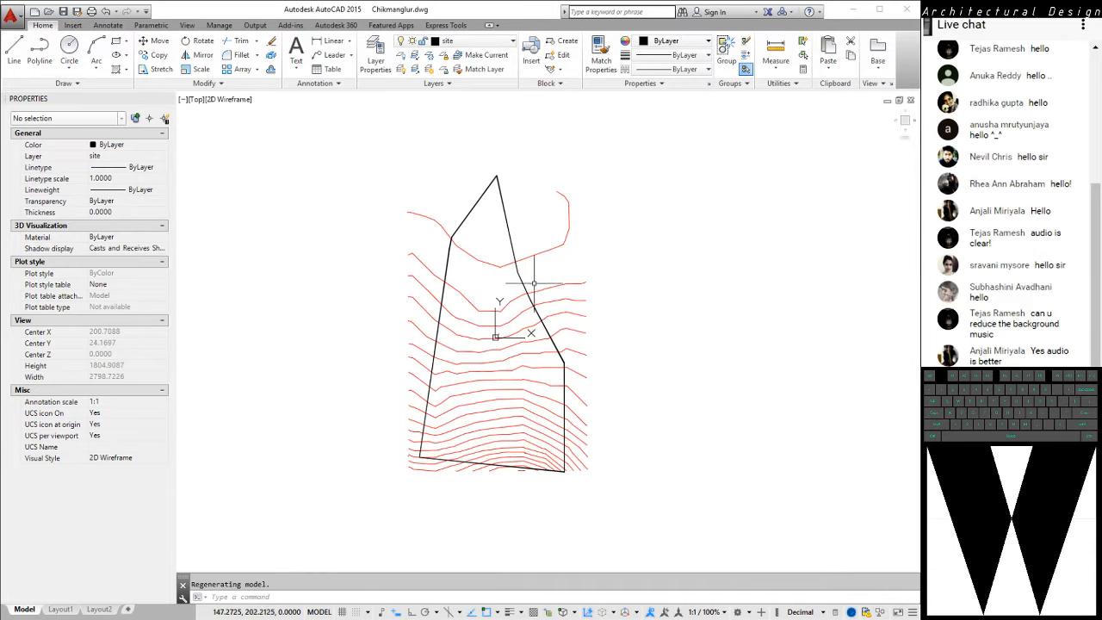
{"action": "mouse_move", "coordinate": [534, 284]}
{"action": "middle_mouse_down"}
{"action": "mouse_move", "coordinate": [510, 250]}
{"action": "mouse_move", "coordinate": [506, 265]}
{"action": "middle_mouse_up"}
{"action": "scroll", "coordinate": [429, 237], "scroll_direction": "up", "scroll_amount": 4}
{"action": "middle_click_drag", "start_coordinate": [429, 237], "coordinate": [386, 310]}
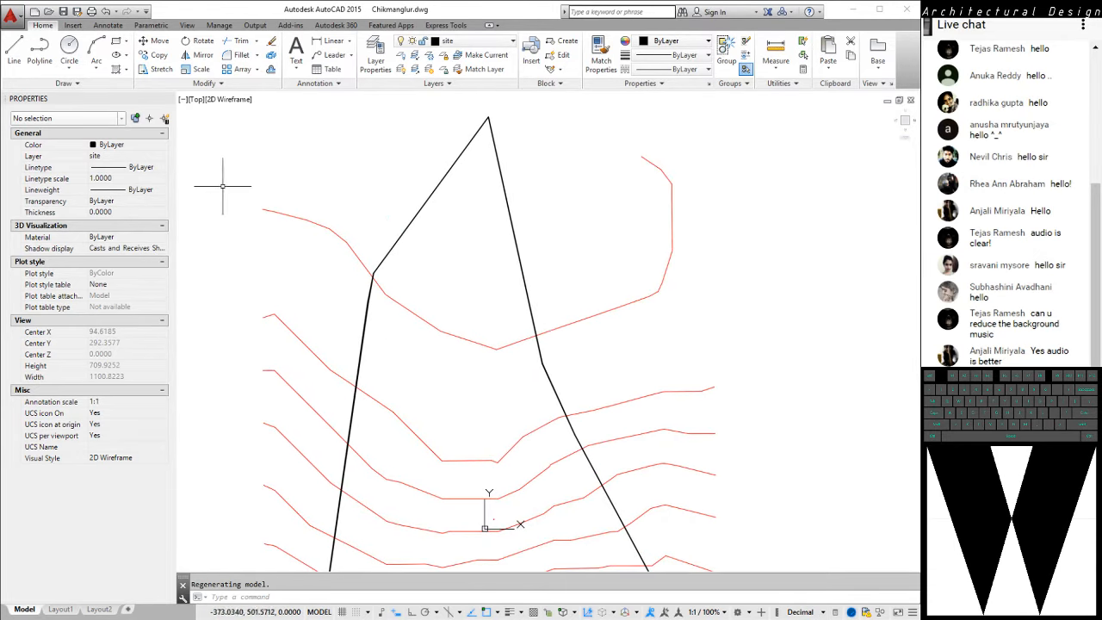
Select the uppermost contour's segments and clear them, and display the site boundary polyline's properties before clearing that selection
{"action": "left_click", "coordinate": [221, 168]}
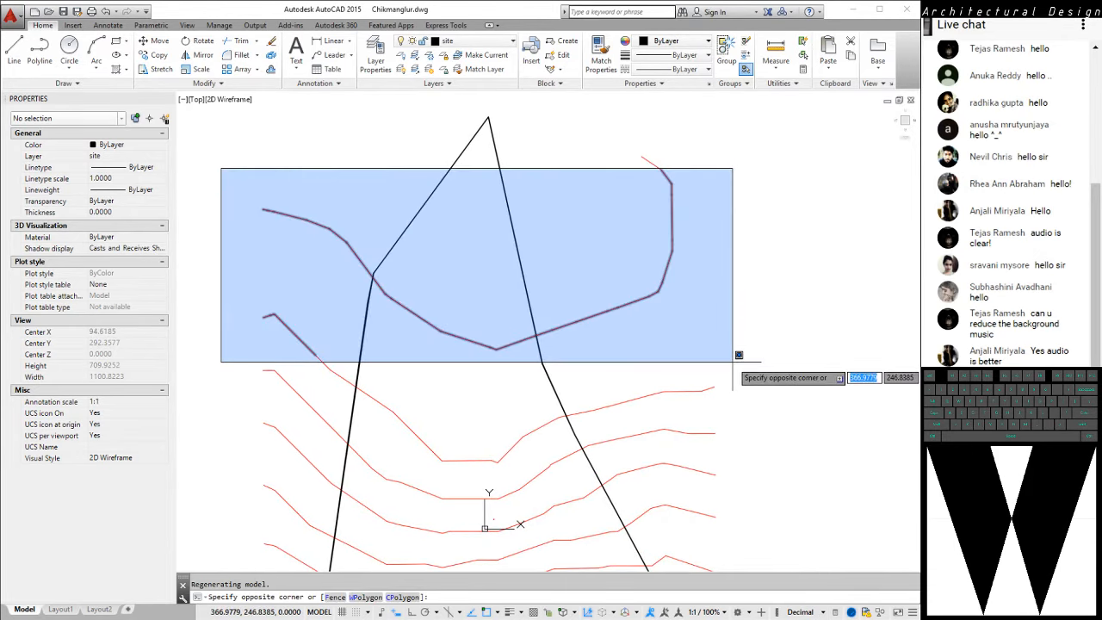
{"action": "left_click", "coordinate": [738, 354]}
{"action": "key", "text": "Escape"}
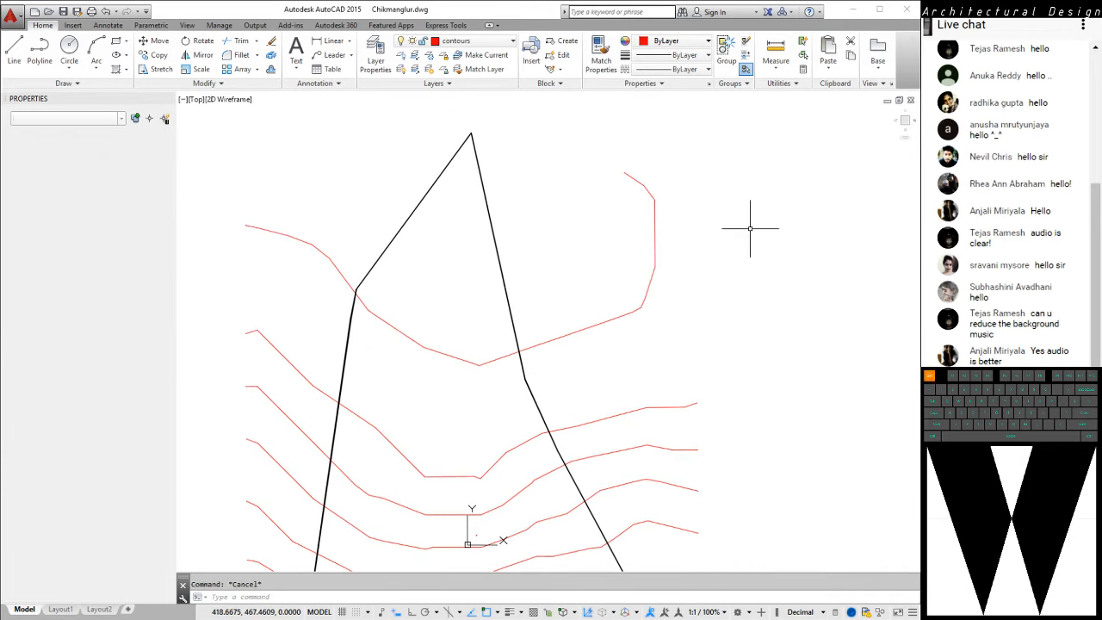
{"action": "scroll", "coordinate": [746, 233], "scroll_direction": "down", "scroll_amount": 4}
{"action": "left_click", "coordinate": [605, 182]}
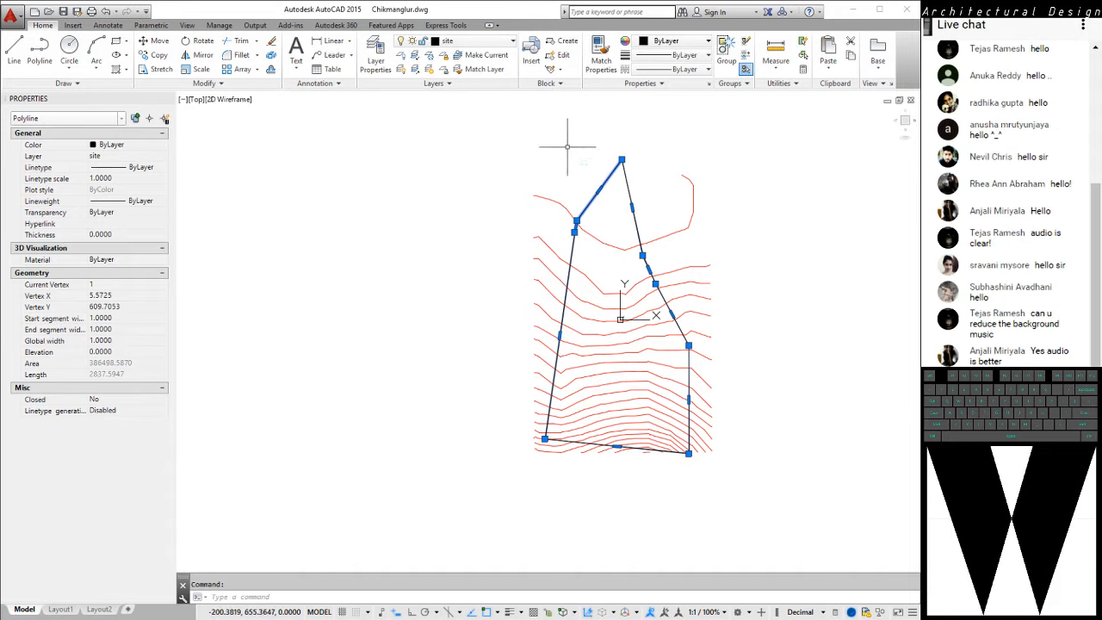
{"action": "key", "text": "Escape"}
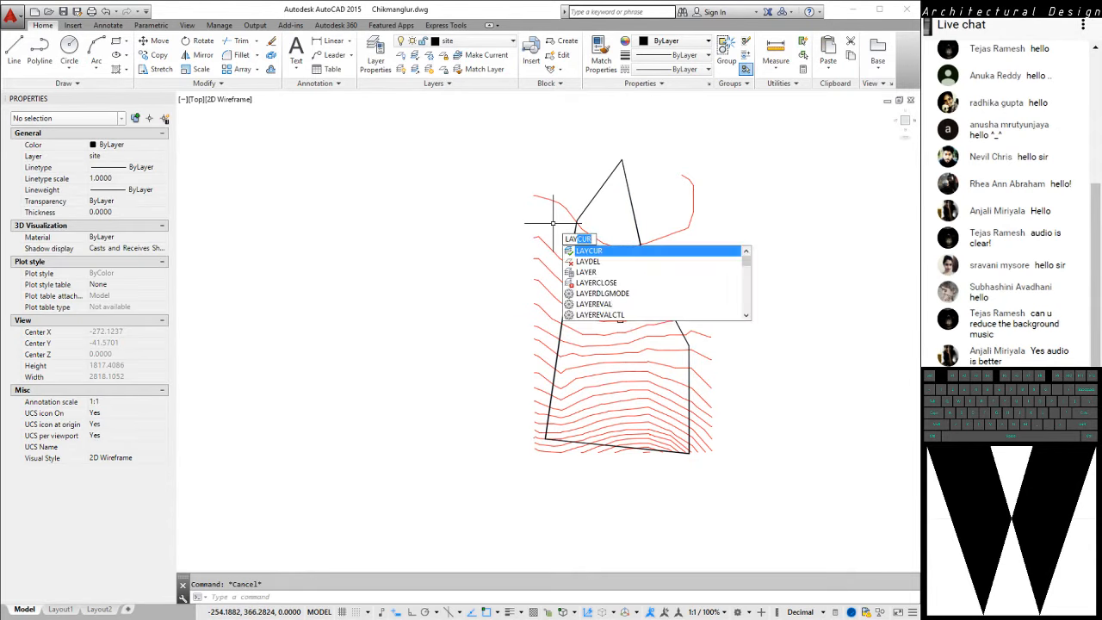
Turn off the site layer with LAYOFF by picking the black boundary polyline, leaving only the contour lines displayed
{"action": "type", "text": "ff"}
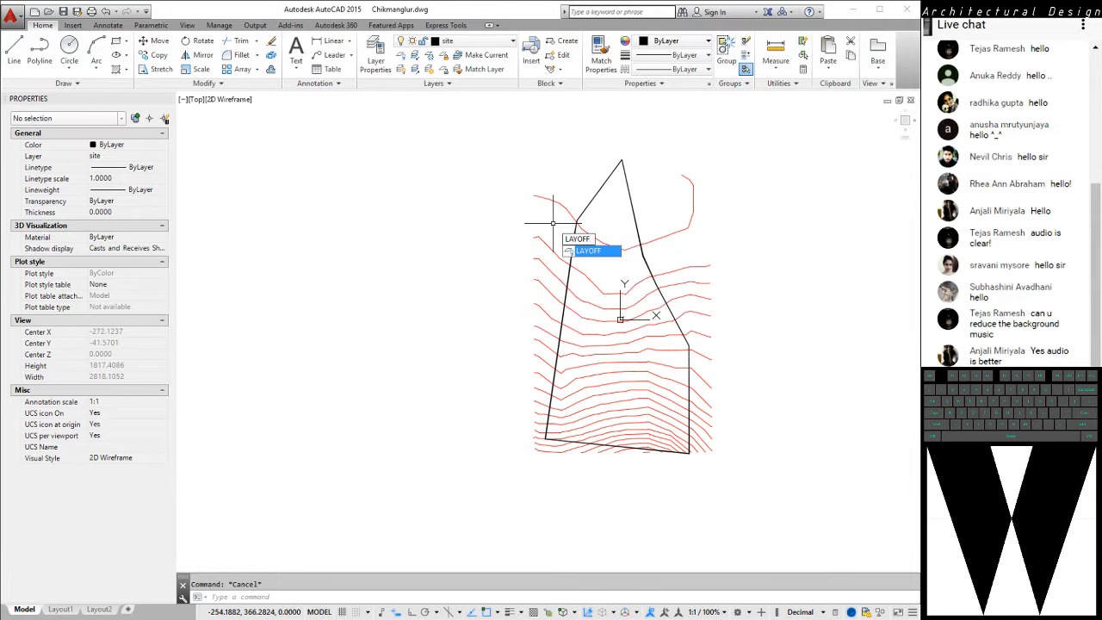
{"action": "key", "text": "Return"}
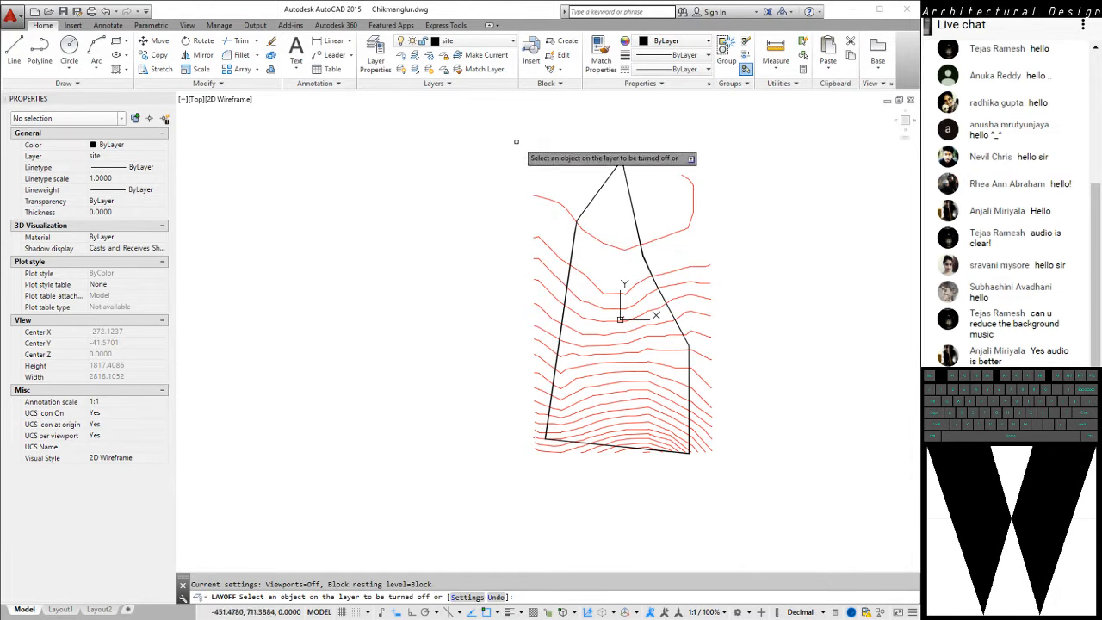
{"action": "left_click", "coordinate": [606, 183]}
{"action": "key", "text": "Return"}
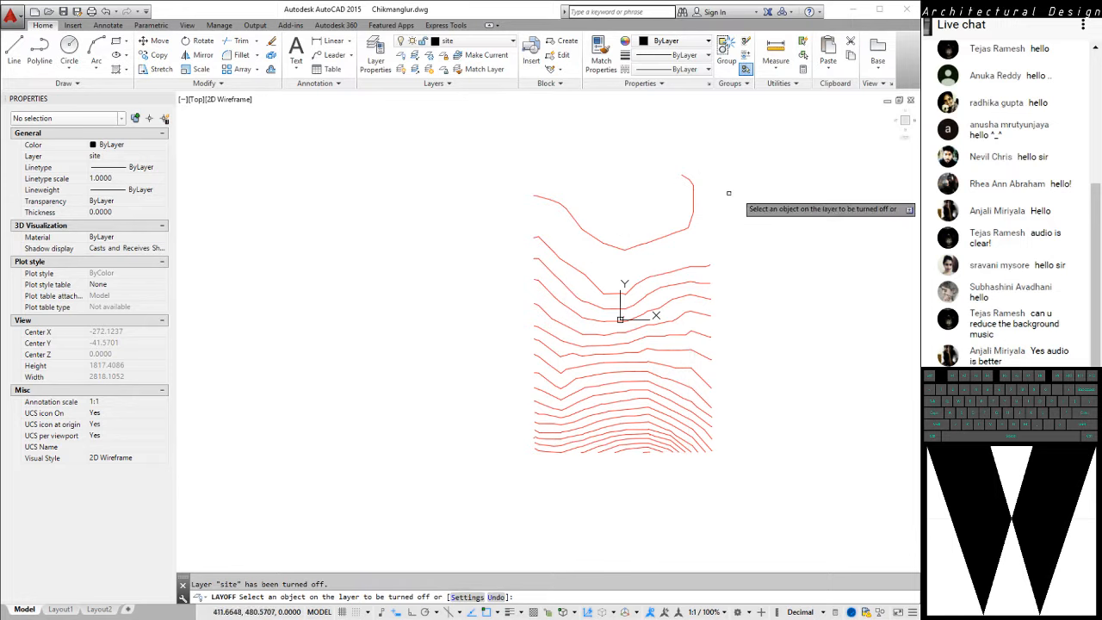
{"action": "key", "text": "Escape"}
{"action": "middle_click_drag", "start_coordinate": [754, 251], "coordinate": [554, 250]}
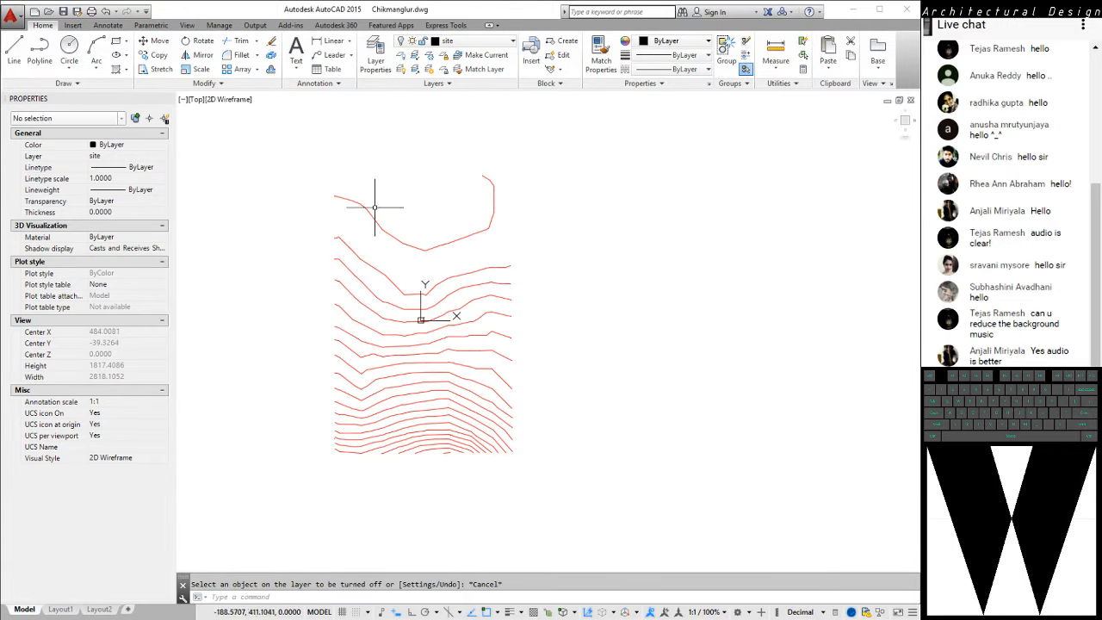
{"action": "left_click", "coordinate": [311, 134]}
{"action": "key", "text": "Escape"}
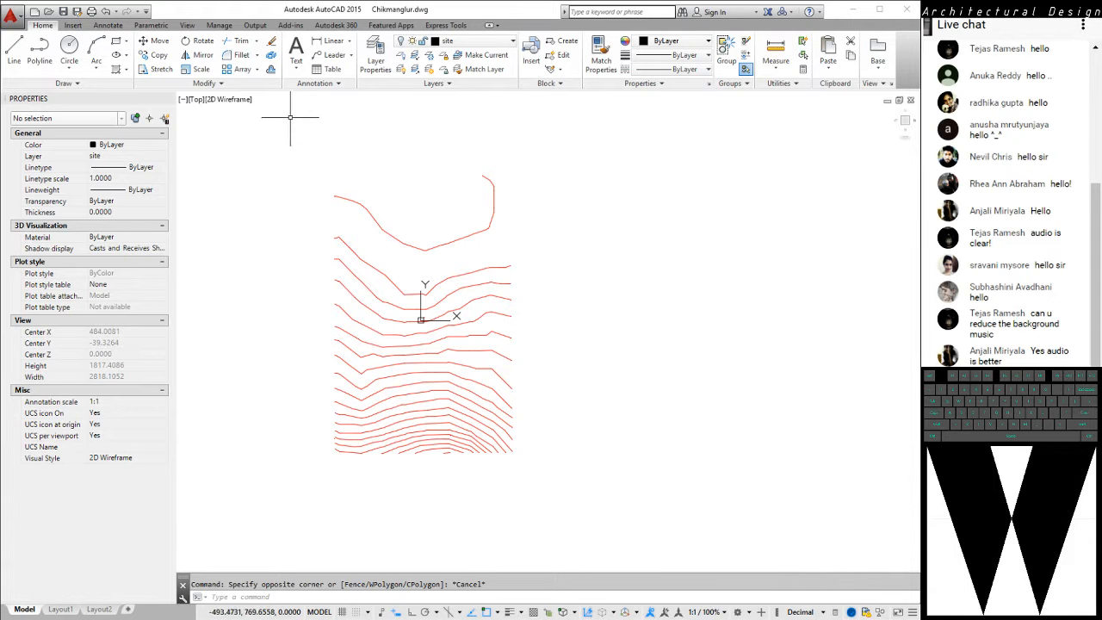
{"action": "type", "text": "E"}
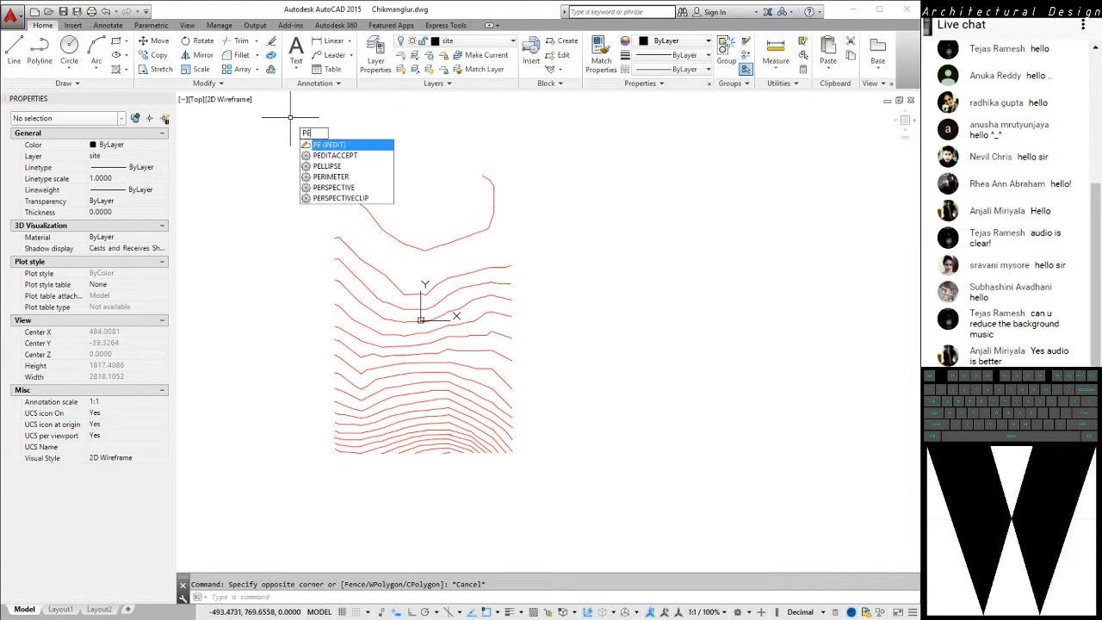
{"action": "key", "text": "Return"}
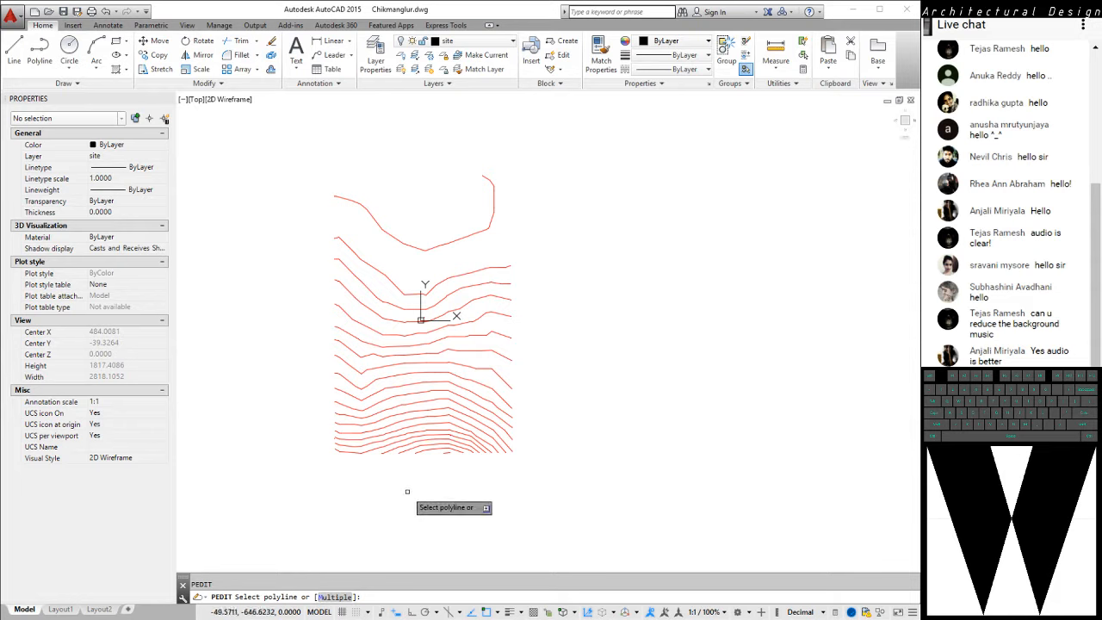
{"action": "type", "text": "m"}
{"action": "key", "text": "Return"}
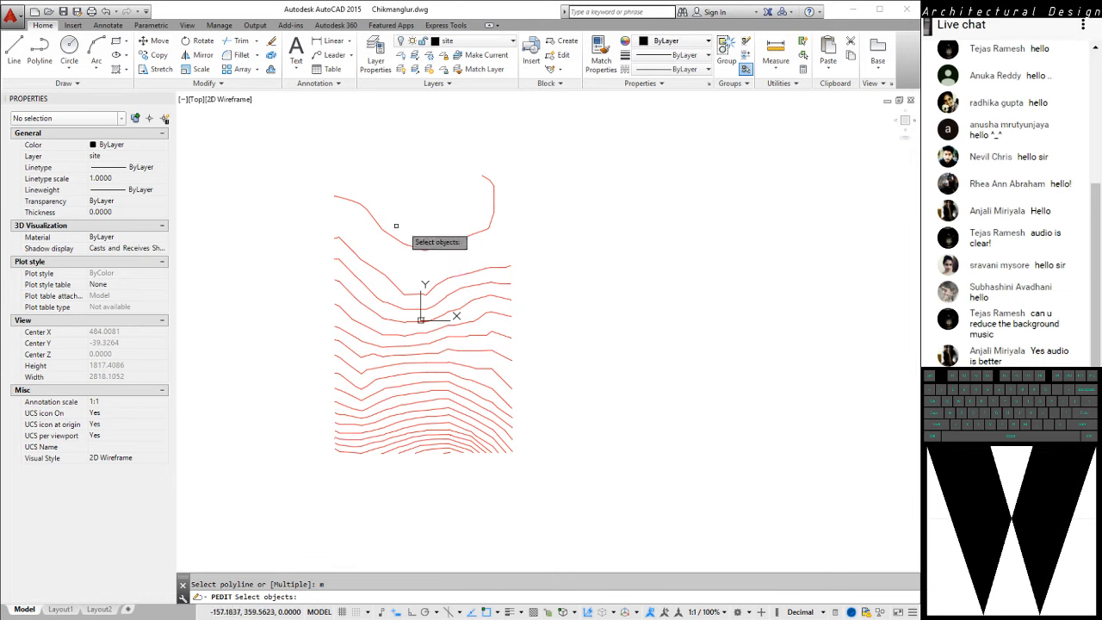
{"action": "key", "text": "Escape"}
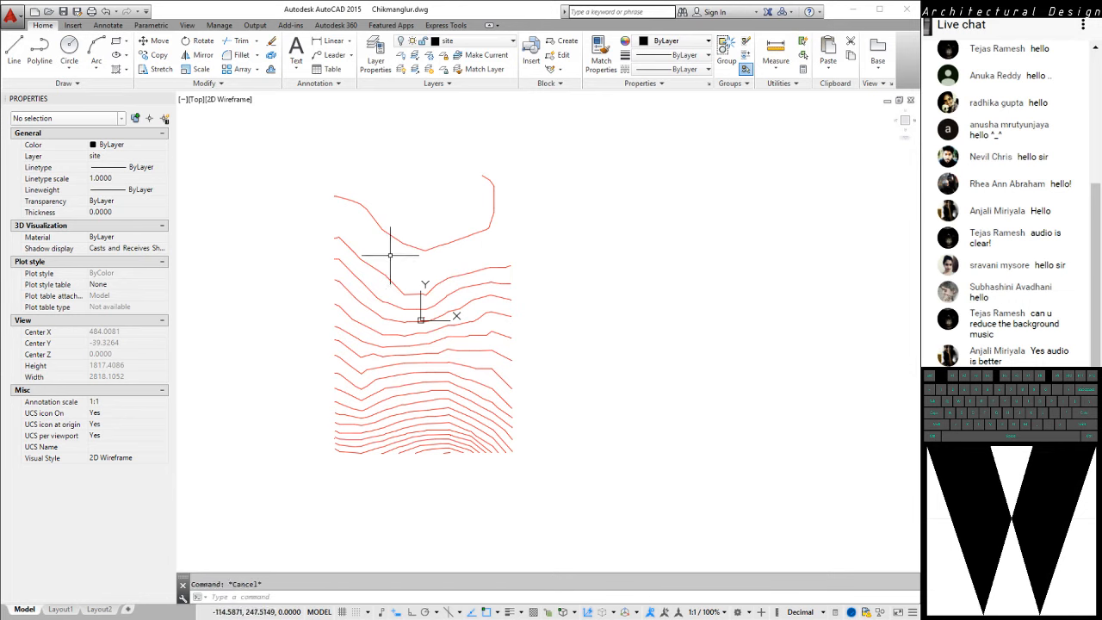
{"action": "key", "text": "Return"}
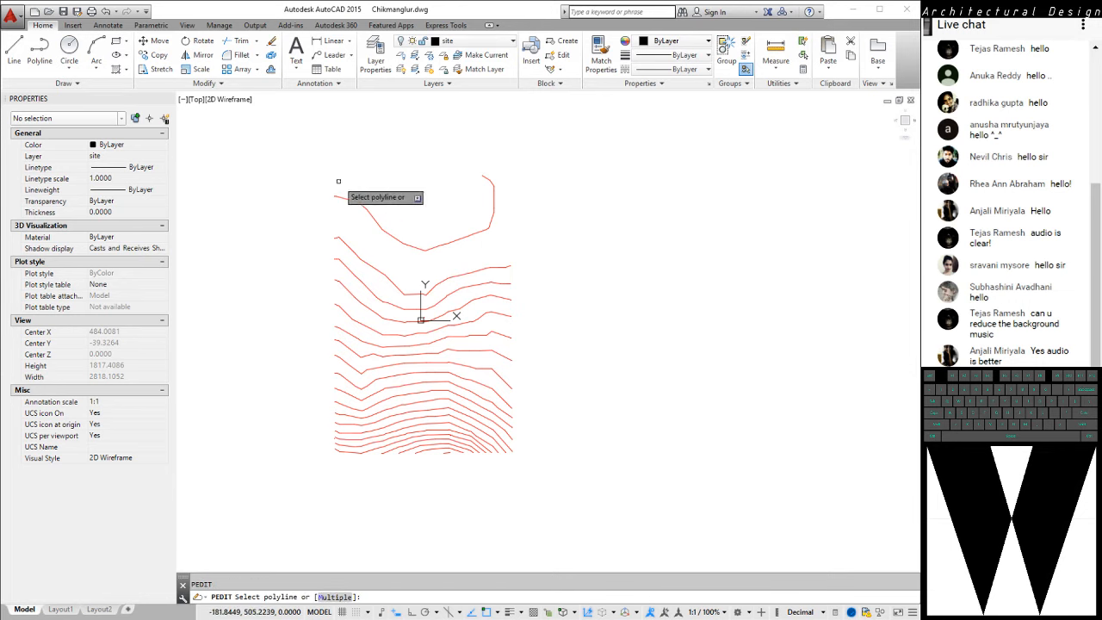
{"action": "scroll", "coordinate": [324, 180], "scroll_direction": "up", "scroll_amount": 2}
{"action": "scroll", "coordinate": [323, 179], "scroll_direction": "up", "scroll_amount": 5}
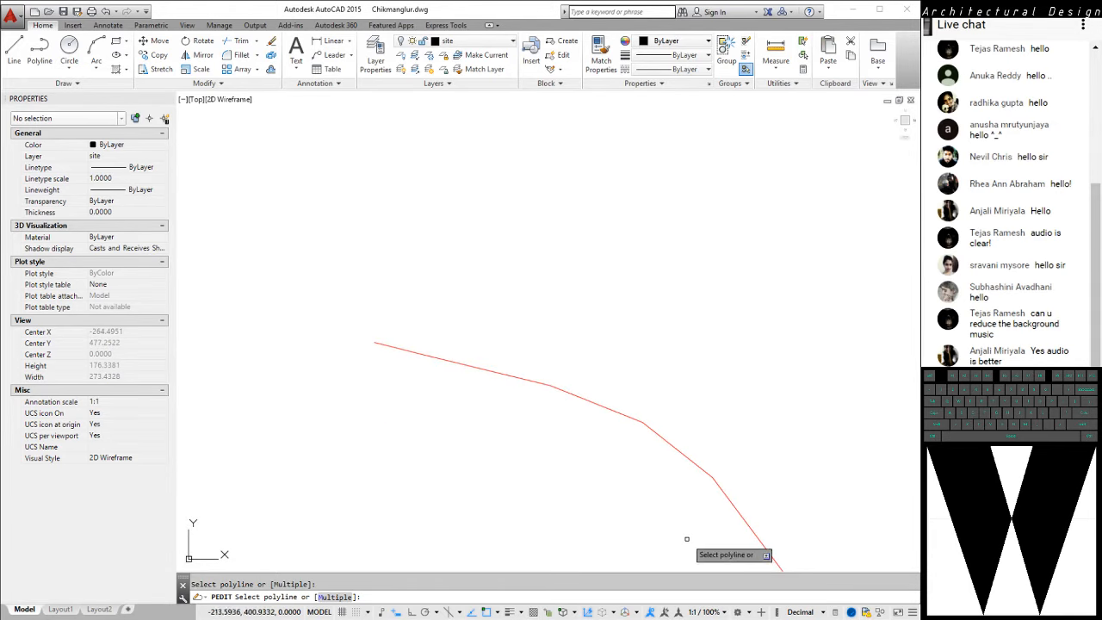
{"action": "scroll", "coordinate": [448, 235], "scroll_direction": "down", "scroll_amount": 5}
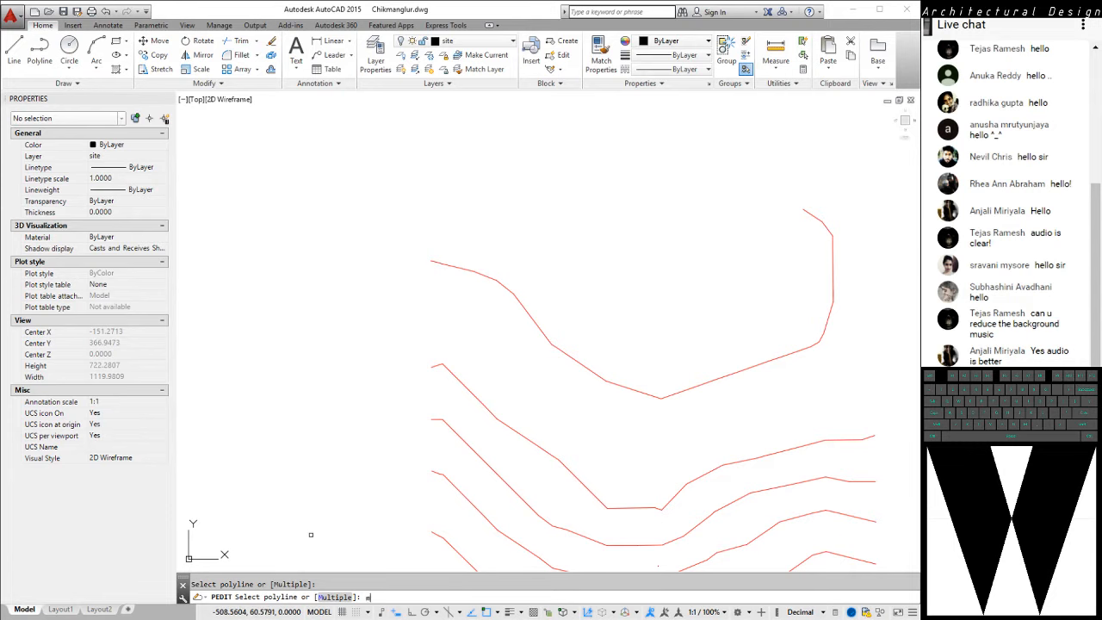
{"action": "key", "text": "Return"}
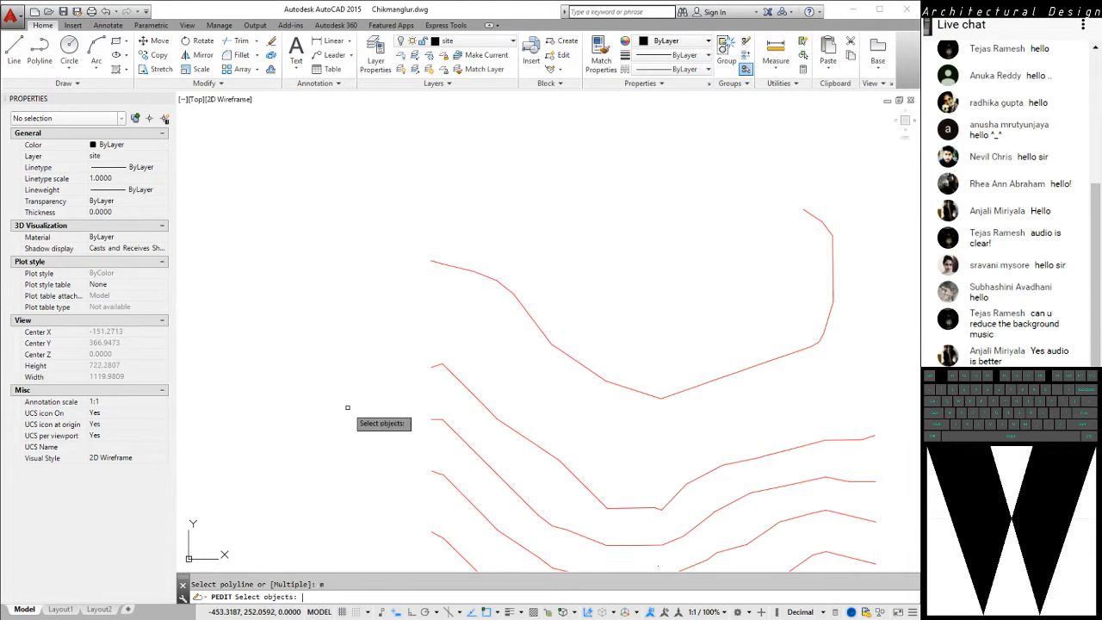
{"action": "scroll", "coordinate": [347, 408], "scroll_direction": "down", "scroll_amount": 3}
{"action": "mouse_move", "coordinate": [313, 200]}
{"action": "left_mouse_down"}
{"action": "mouse_move", "coordinate": [384, 255]}
{"action": "mouse_move", "coordinate": [433, 180]}
{"action": "mouse_move", "coordinate": [435, 191]}
{"action": "left_mouse_up"}
{"action": "mouse_move", "coordinate": [269, 174]}
{"action": "left_mouse_down"}
{"action": "mouse_move", "coordinate": [350, 441]}
{"action": "mouse_move", "coordinate": [714, 546]}
{"action": "mouse_move", "coordinate": [611, 239]}
{"action": "mouse_move", "coordinate": [256, 276]}
{"action": "mouse_move", "coordinate": [597, 532]}
{"action": "left_mouse_up"}
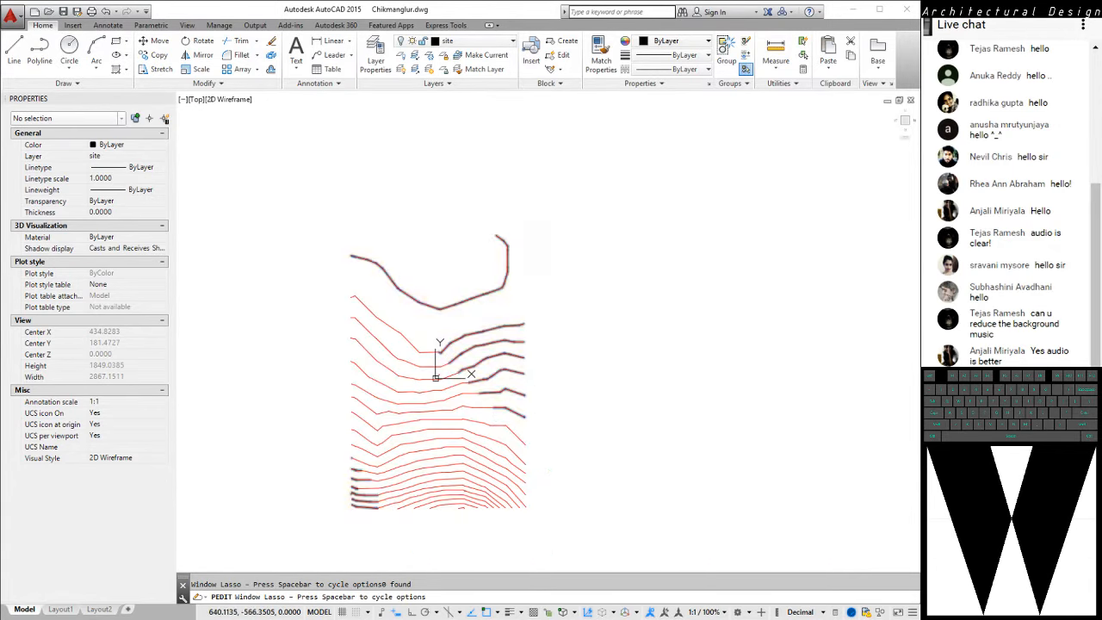
{"action": "middle_click_drag", "start_coordinate": [584, 365], "coordinate": [591, 295]}
{"action": "key", "text": "Escape"}
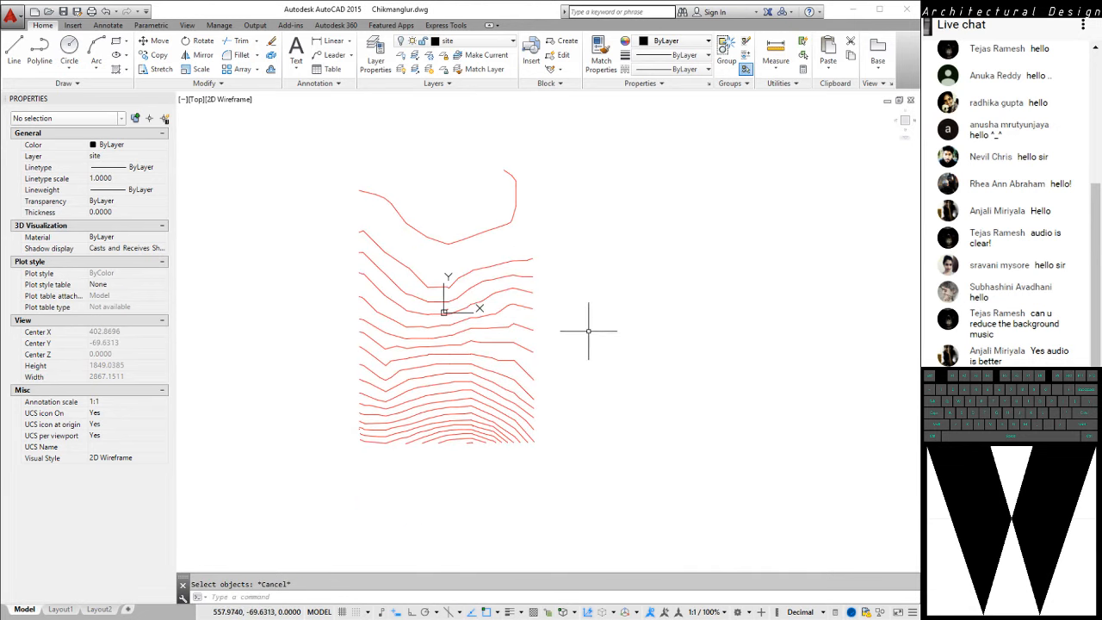
Convert all the contour line segments to polylines using PEDIT with the Multiple option, then exit the command
{"action": "middle_click_drag", "start_coordinate": [572, 341], "coordinate": [539, 362]}
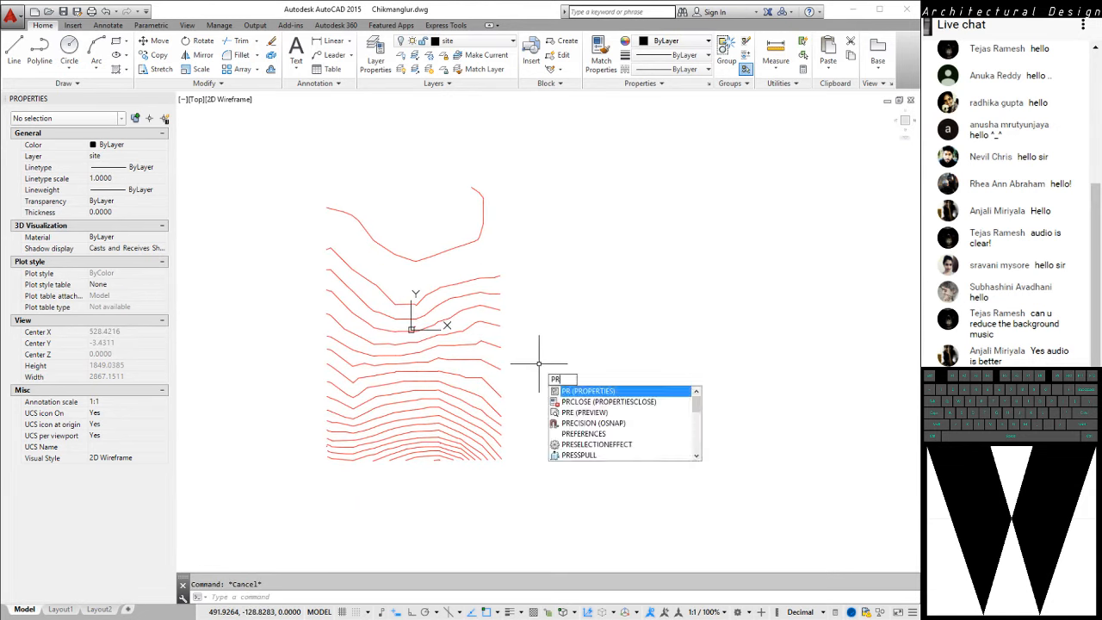
{"action": "type", "text": "e"}
{"action": "key", "text": "space"}
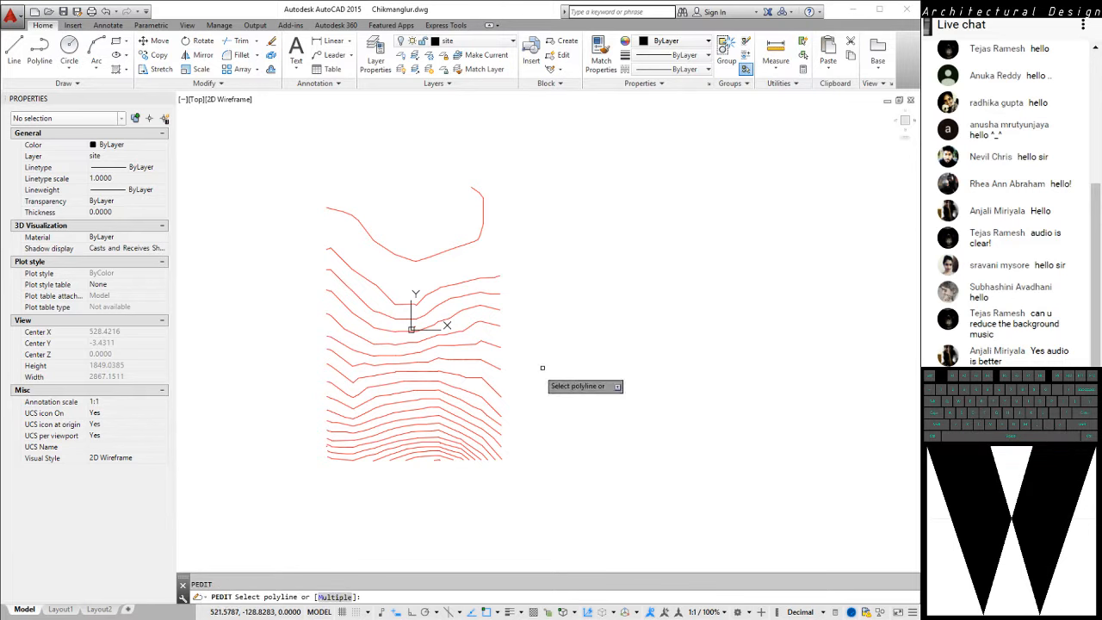
{"action": "type", "text": "m"}
{"action": "key", "text": "space"}
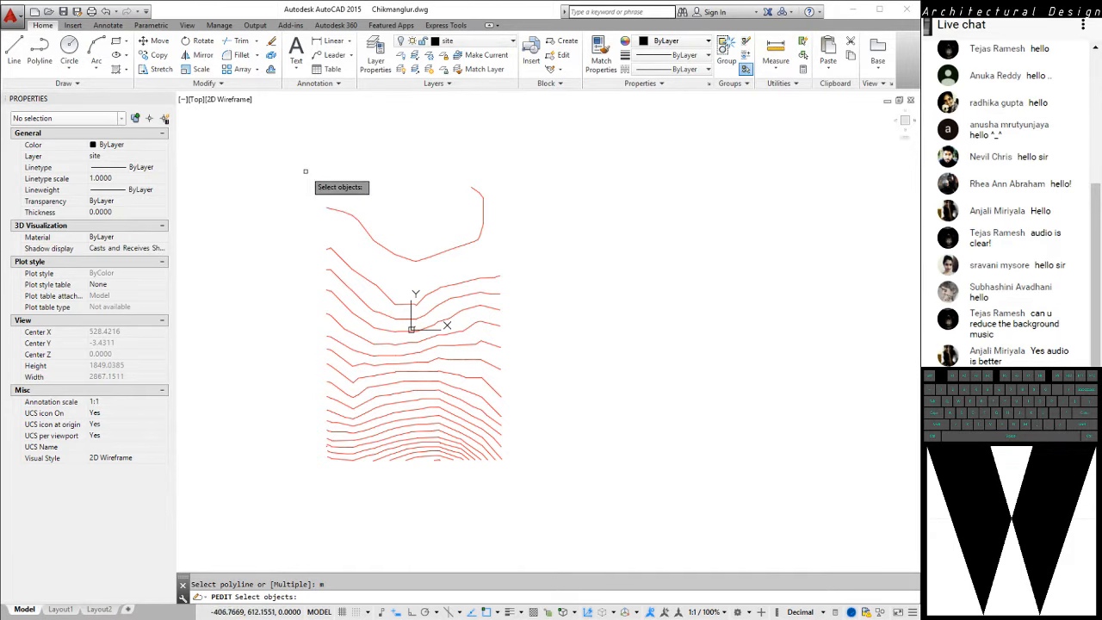
{"action": "mouse_move", "coordinate": [286, 150]}
{"action": "left_mouse_down"}
{"action": "mouse_move", "coordinate": [335, 201]}
{"action": "mouse_move", "coordinate": [355, 235]}
{"action": "mouse_move", "coordinate": [344, 246]}
{"action": "left_mouse_up"}
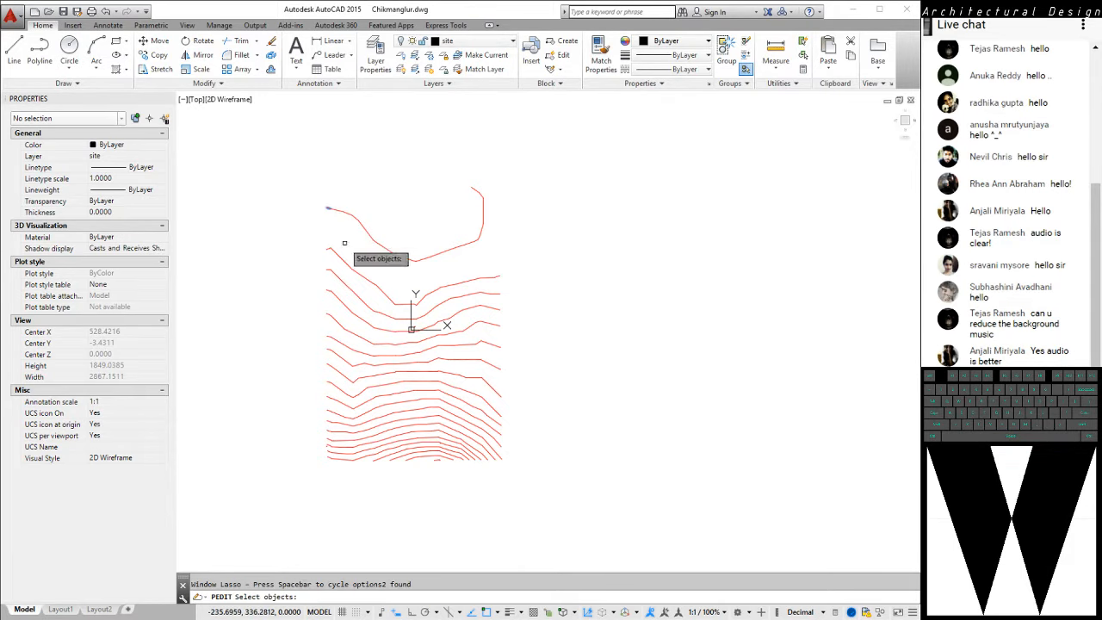
{"action": "mouse_move", "coordinate": [295, 168]}
{"action": "left_mouse_down"}
{"action": "mouse_move", "coordinate": [249, 298]}
{"action": "mouse_move", "coordinate": [325, 527]}
{"action": "mouse_move", "coordinate": [615, 386]}
{"action": "mouse_move", "coordinate": [413, 104]}
{"action": "mouse_move", "coordinate": [392, 101]}
{"action": "left_mouse_up"}
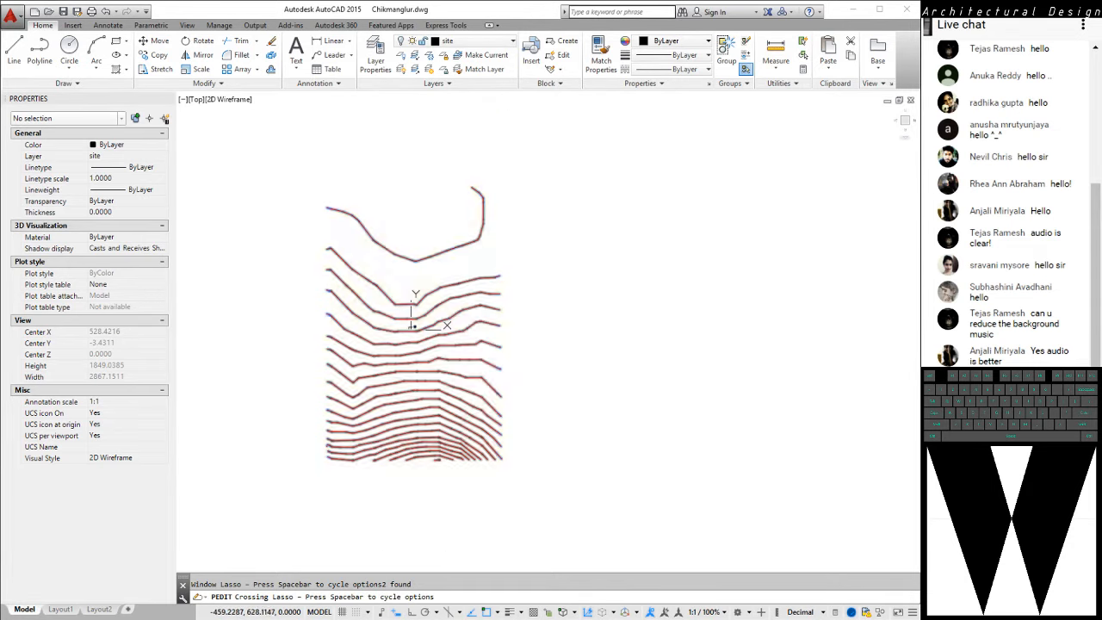
{"action": "scroll", "coordinate": [450, 369], "scroll_direction": "up", "scroll_amount": 3}
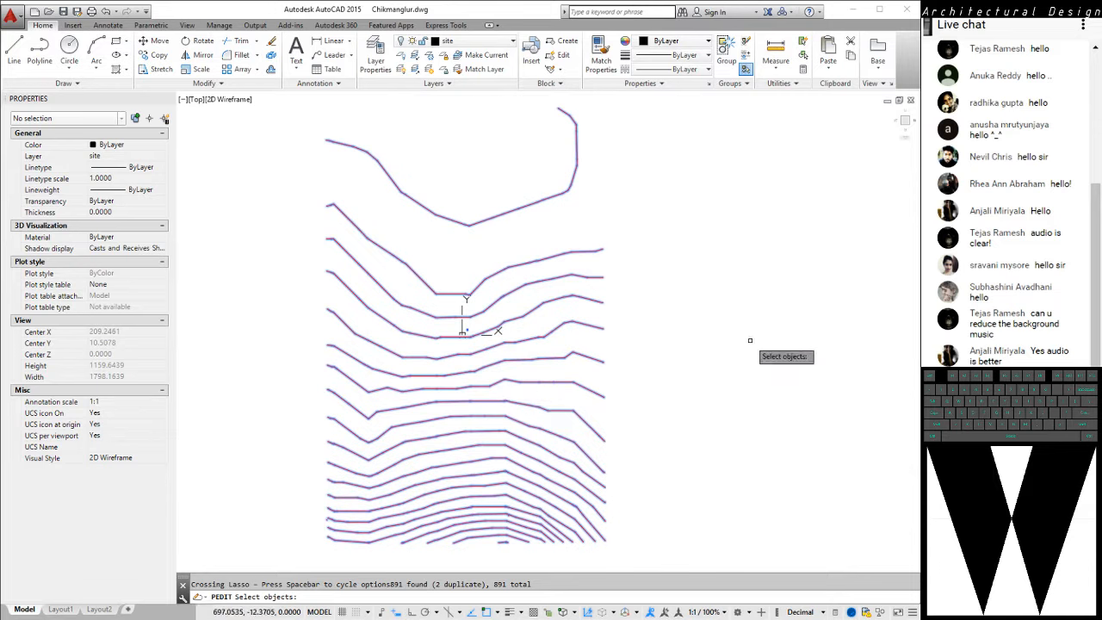
{"action": "key", "text": "Return"}
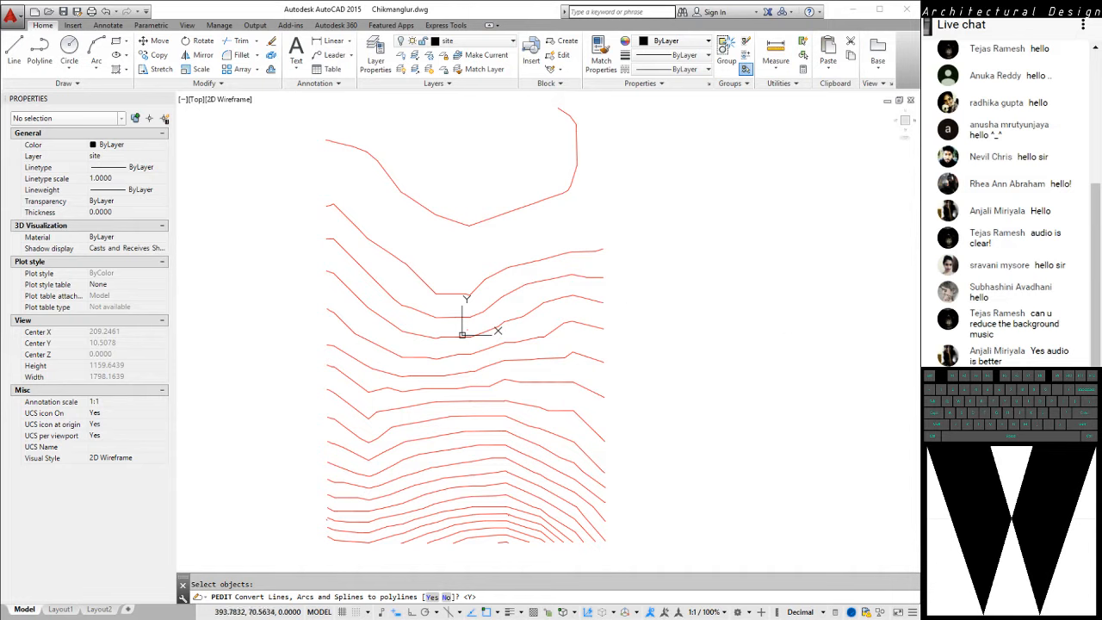
{"action": "type", "text": "y"}
{"action": "key", "text": "Return"}
{"action": "key", "text": "Return"}
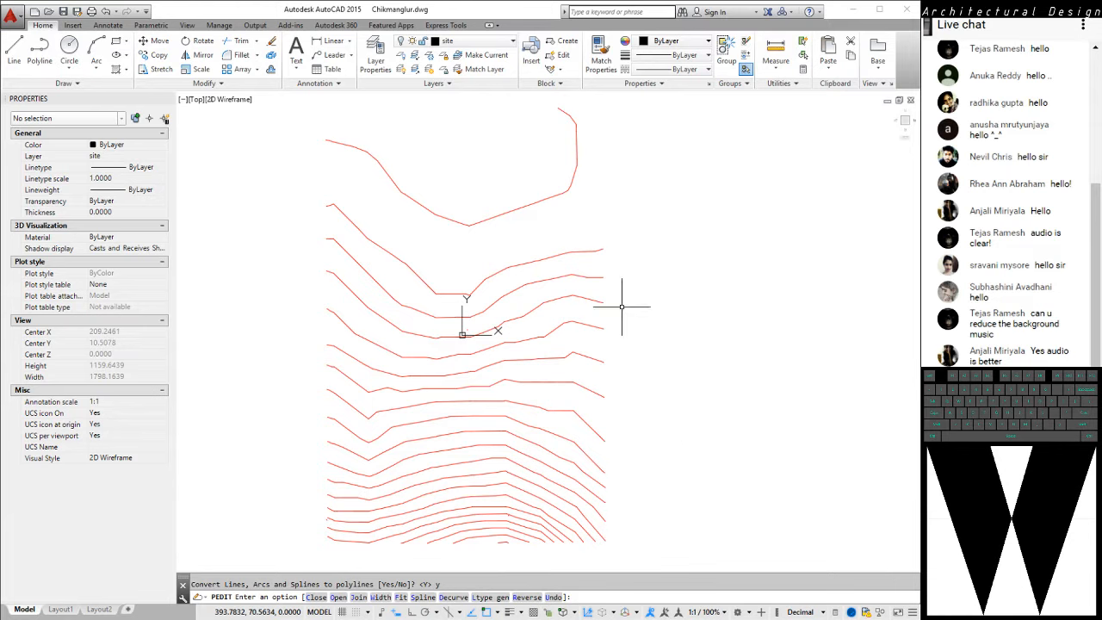
Select the short segment at the uppermost contour's western end to check its object type and extent, then clear the selection
{"action": "middle_click_drag", "start_coordinate": [624, 305], "coordinate": [644, 327]}
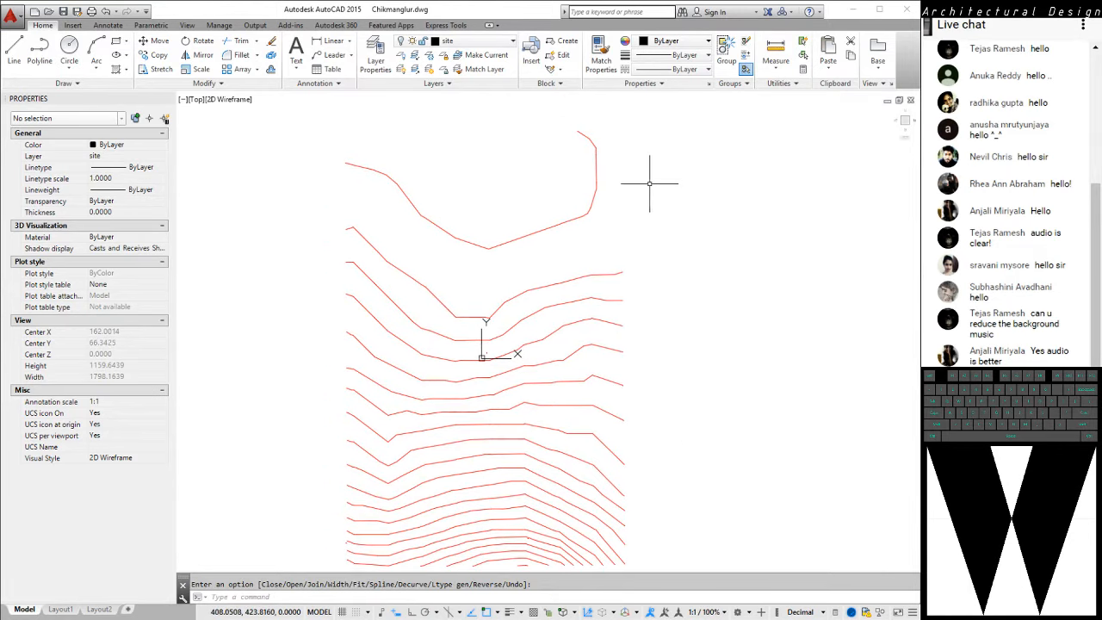
{"action": "scroll", "coordinate": [413, 209], "scroll_direction": "up", "scroll_amount": 8}
{"action": "left_click", "coordinate": [475, 265]}
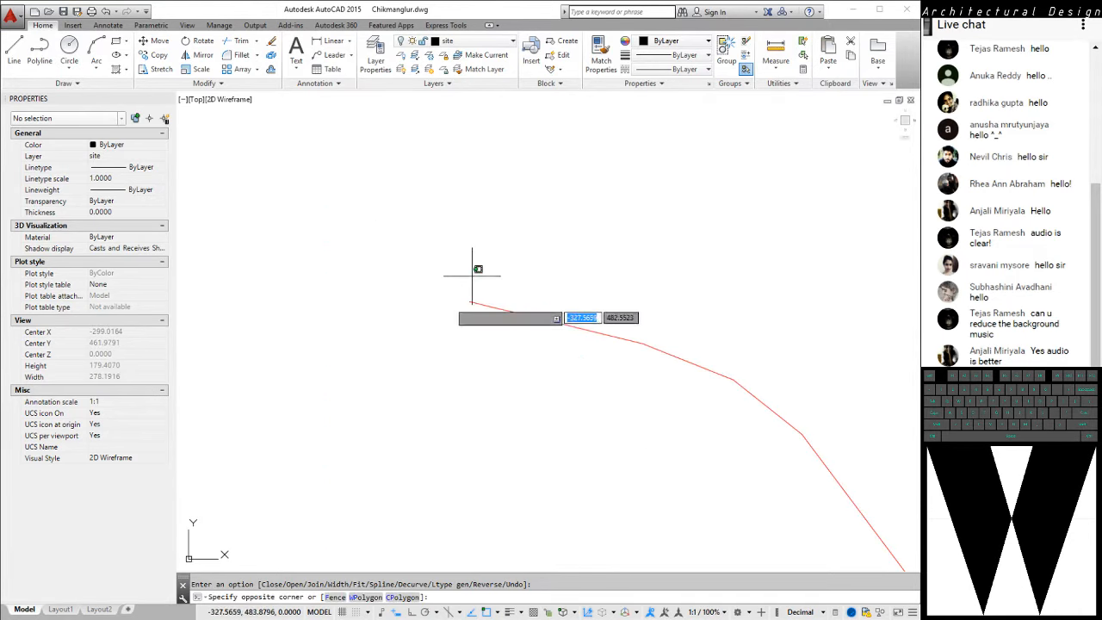
{"action": "left_click", "coordinate": [406, 362]}
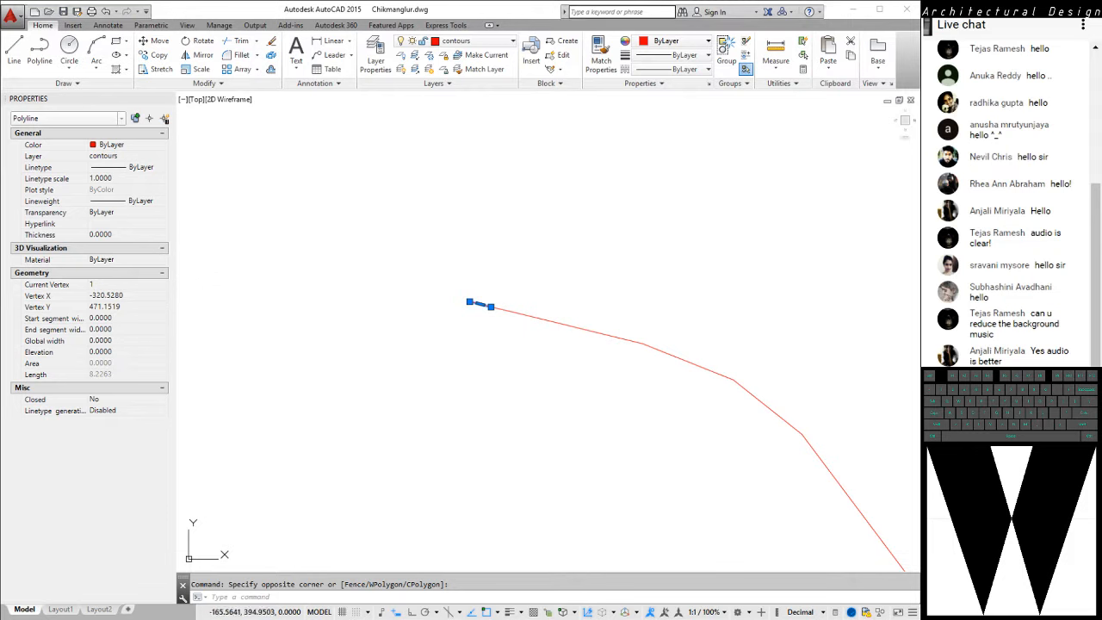
{"action": "scroll", "coordinate": [449, 241], "scroll_direction": "down", "scroll_amount": 2}
{"action": "middle_click_drag", "start_coordinate": [508, 289], "coordinate": [433, 226]}
{"action": "scroll", "coordinate": [395, 260], "scroll_direction": "down", "scroll_amount": 6}
{"action": "middle_click_drag", "start_coordinate": [496, 310], "coordinate": [460, 325]}
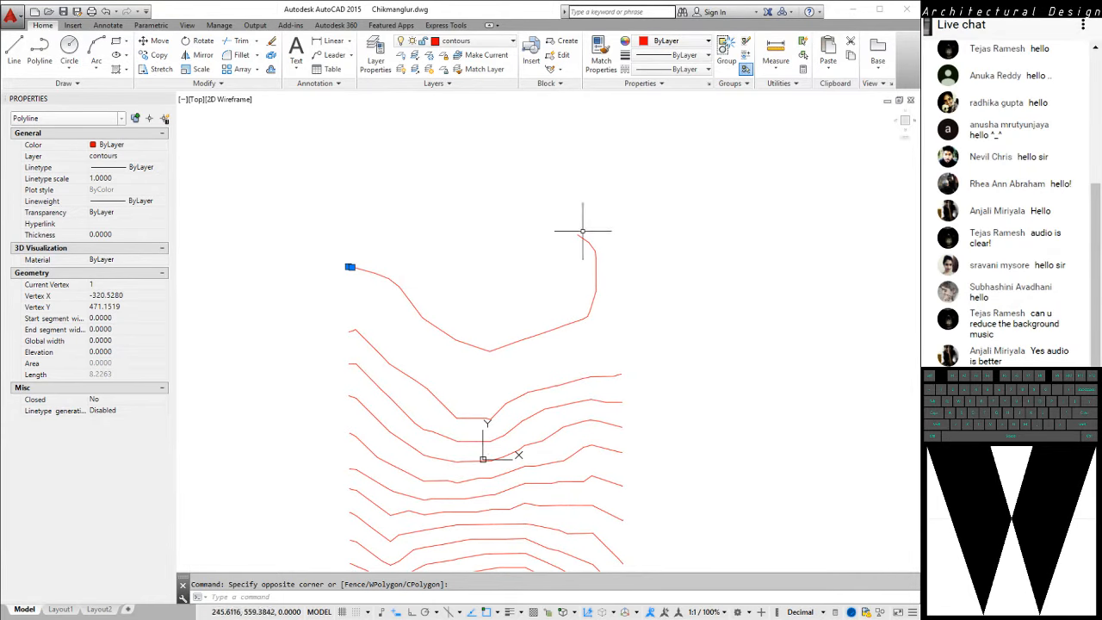
{"action": "middle_click_drag", "start_coordinate": [608, 244], "coordinate": [600, 300]}
{"action": "key", "text": "Escape"}
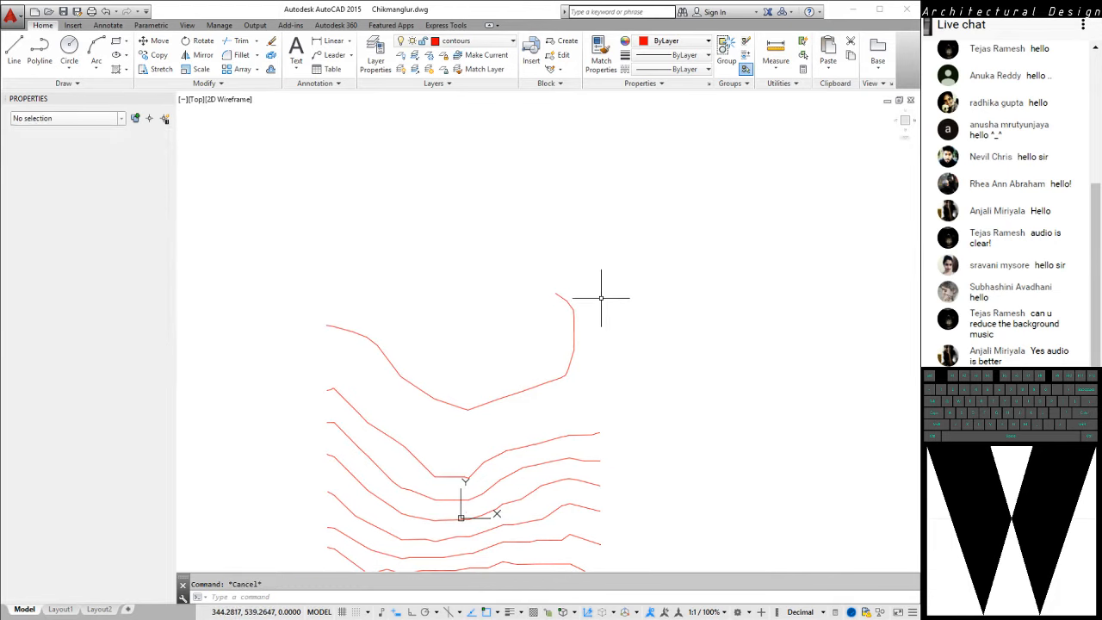
Join the uppermost contour's segments into one polyline using PEDIT Multiple and its Join option with a fuzz distance of 0
{"action": "key", "text": "space"}
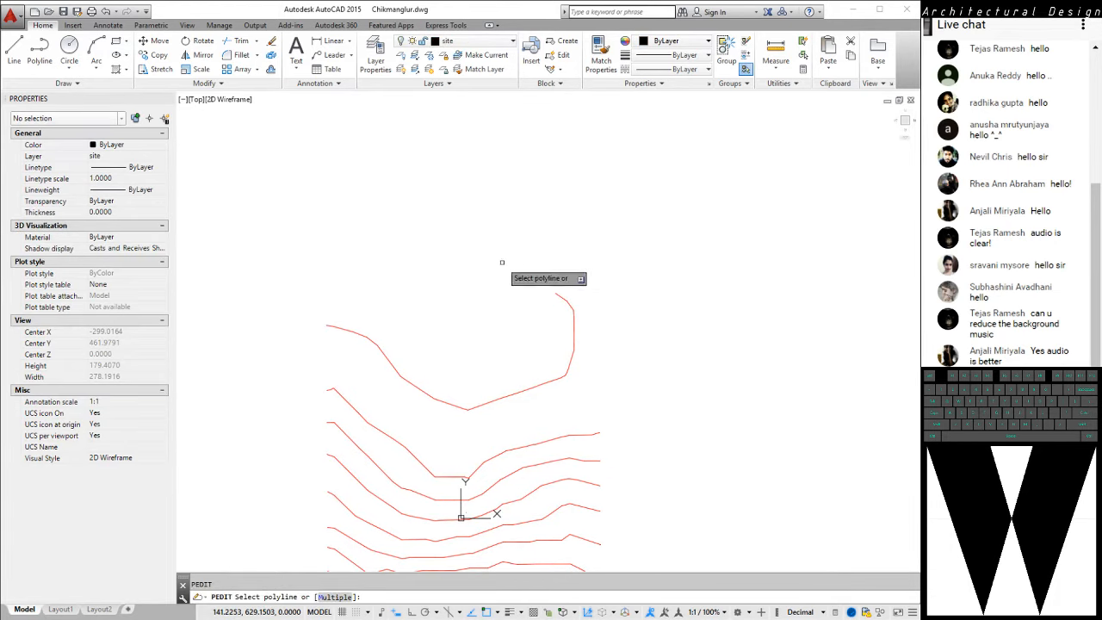
{"action": "type", "text": "m"}
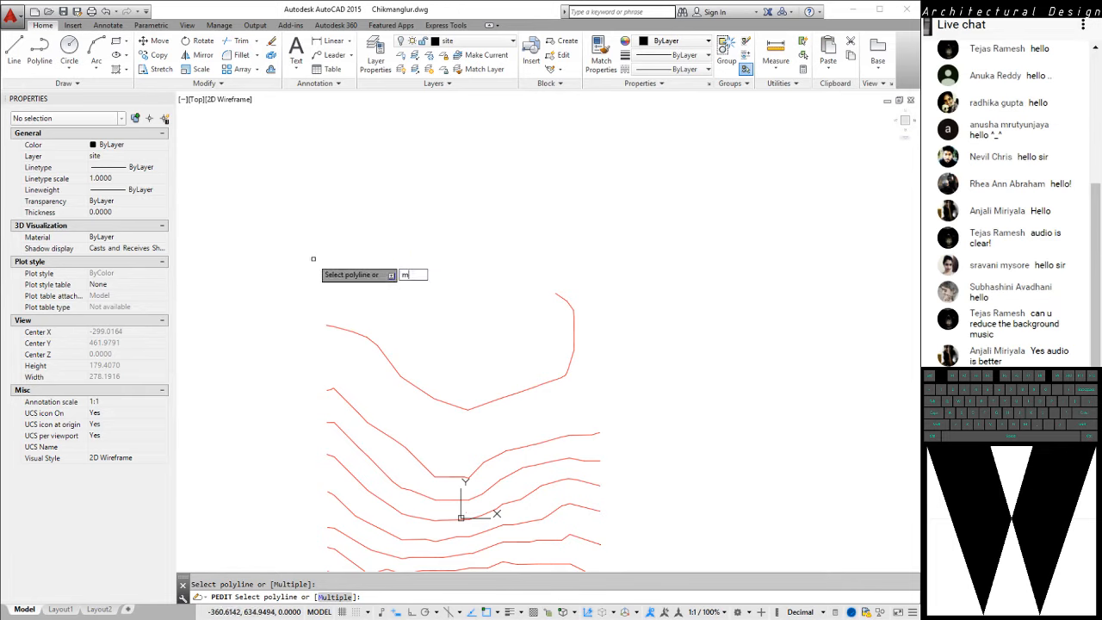
{"action": "key", "text": "space"}
{"action": "mouse_move", "coordinate": [312, 226]}
{"action": "left_mouse_down"}
{"action": "mouse_move", "coordinate": [623, 392]}
{"action": "mouse_move", "coordinate": [575, 324]}
{"action": "left_mouse_up"}
{"action": "mouse_move", "coordinate": [360, 219]}
{"action": "left_mouse_down"}
{"action": "mouse_move", "coordinate": [291, 358]}
{"action": "mouse_move", "coordinate": [448, 412]}
{"action": "mouse_move", "coordinate": [573, 408]}
{"action": "mouse_move", "coordinate": [611, 284]}
{"action": "mouse_move", "coordinate": [598, 283]}
{"action": "left_mouse_up"}
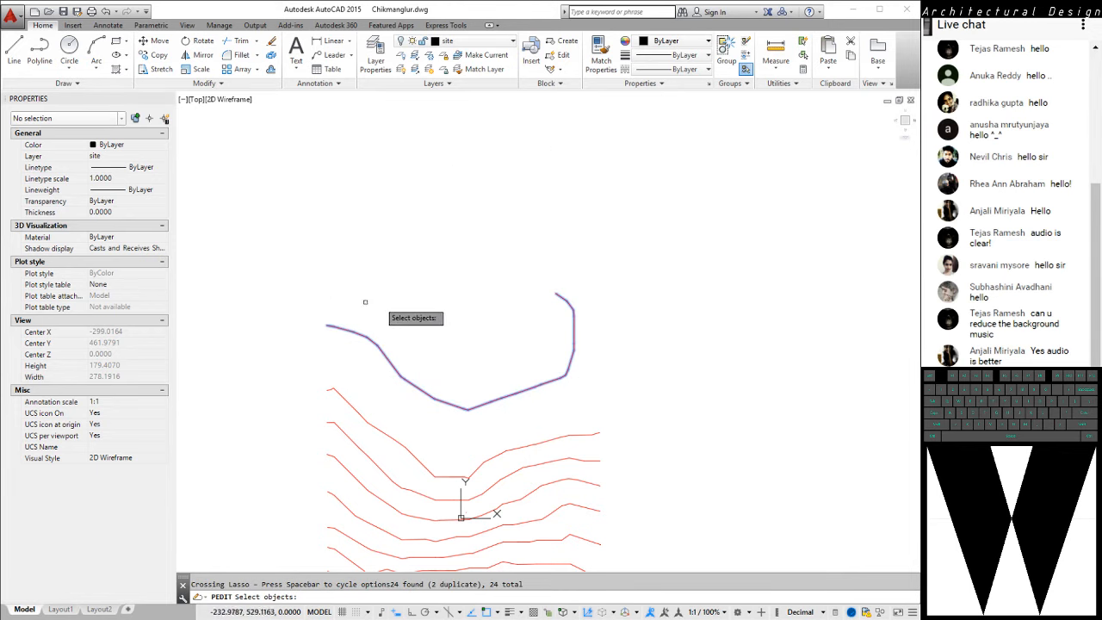
{"action": "key", "text": "Return"}
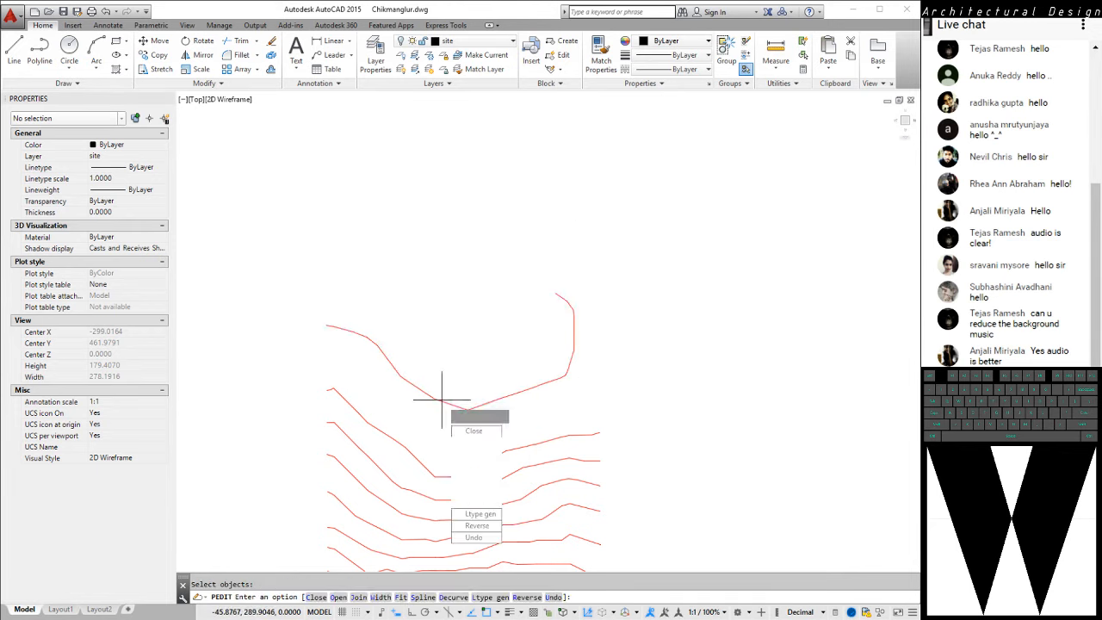
{"action": "key", "text": "Down"}
{"action": "key", "text": "Down"}
{"action": "key", "text": "Down"}
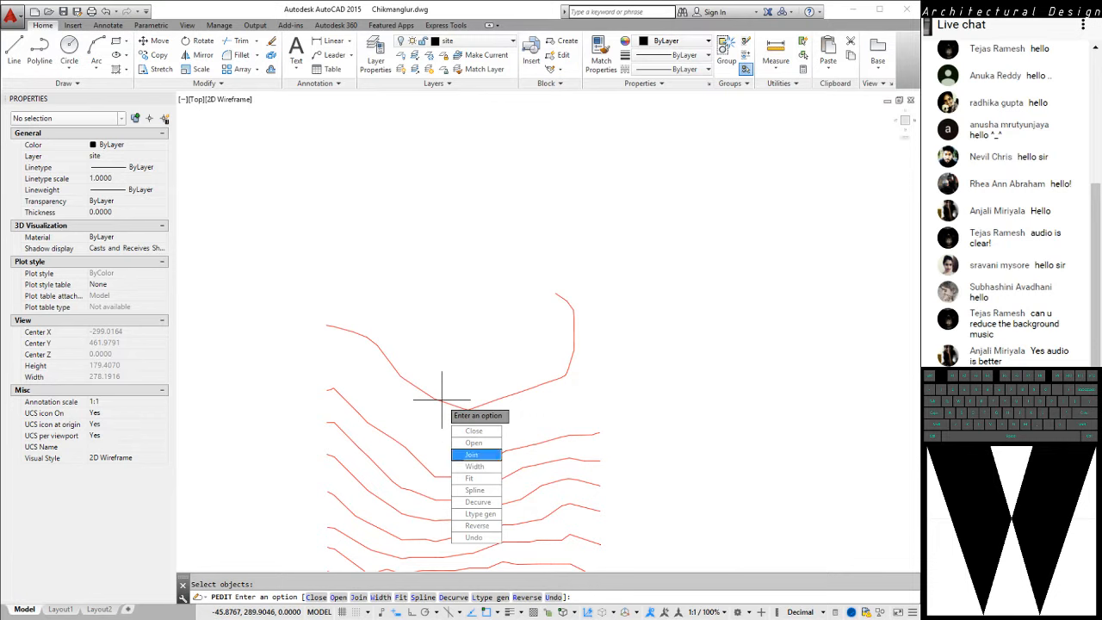
{"action": "key", "text": "Return"}
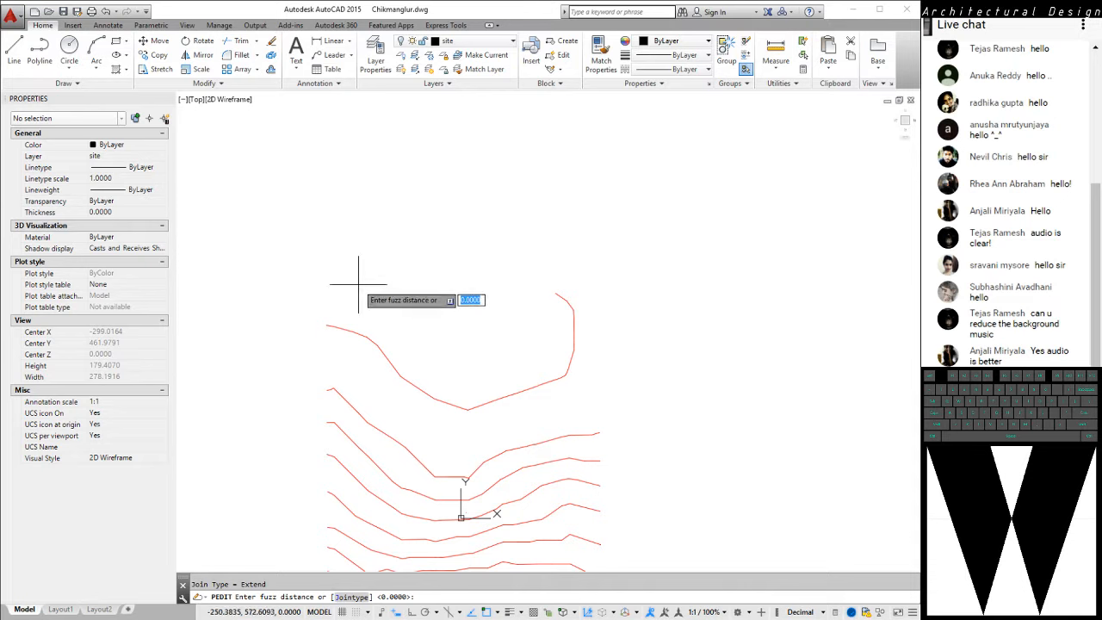
{"action": "key", "text": "Return"}
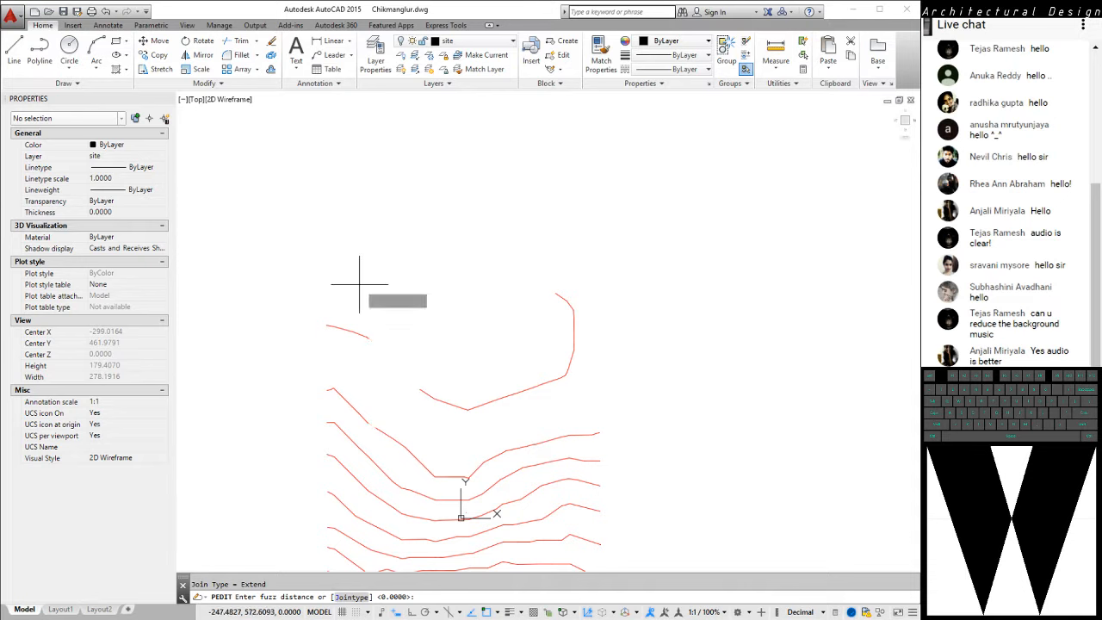
{"action": "key", "text": "Return"}
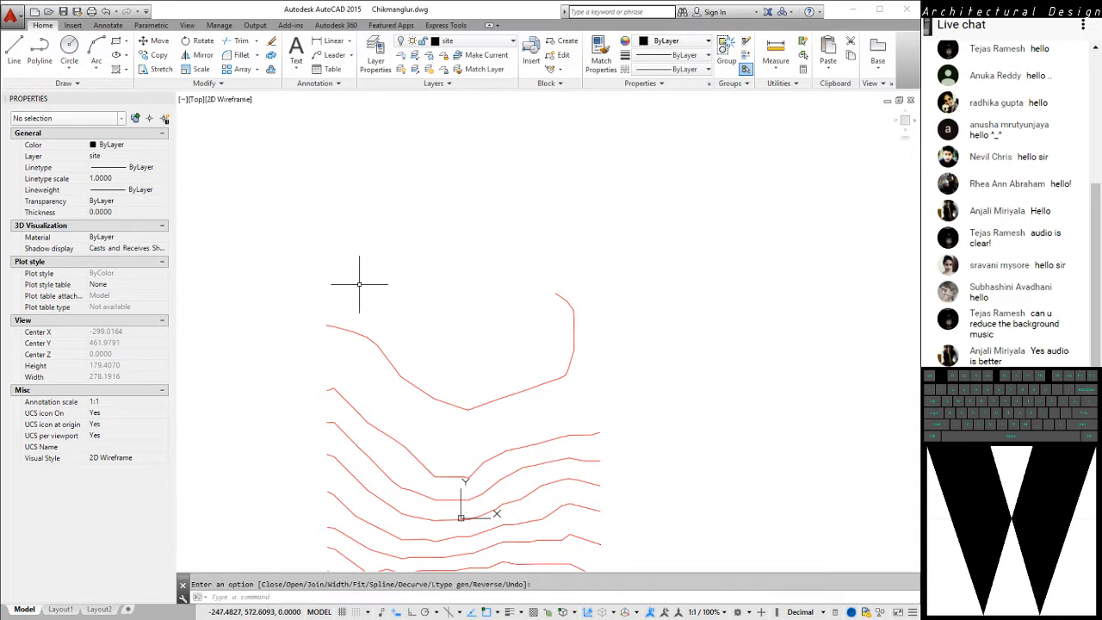
Select the uppermost contour to check that it is one continuous polyline, then clear the selection
{"action": "left_click", "coordinate": [353, 332]}
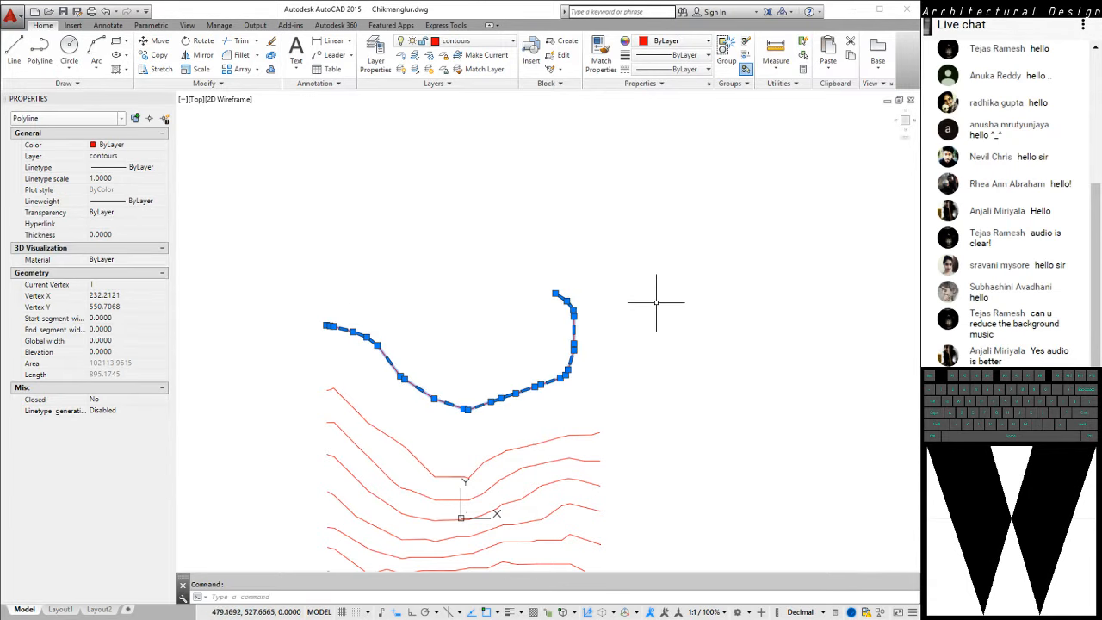
{"action": "middle_click_drag", "start_coordinate": [633, 320], "coordinate": [681, 223]}
{"action": "scroll", "coordinate": [682, 223], "scroll_direction": "down", "scroll_amount": 2}
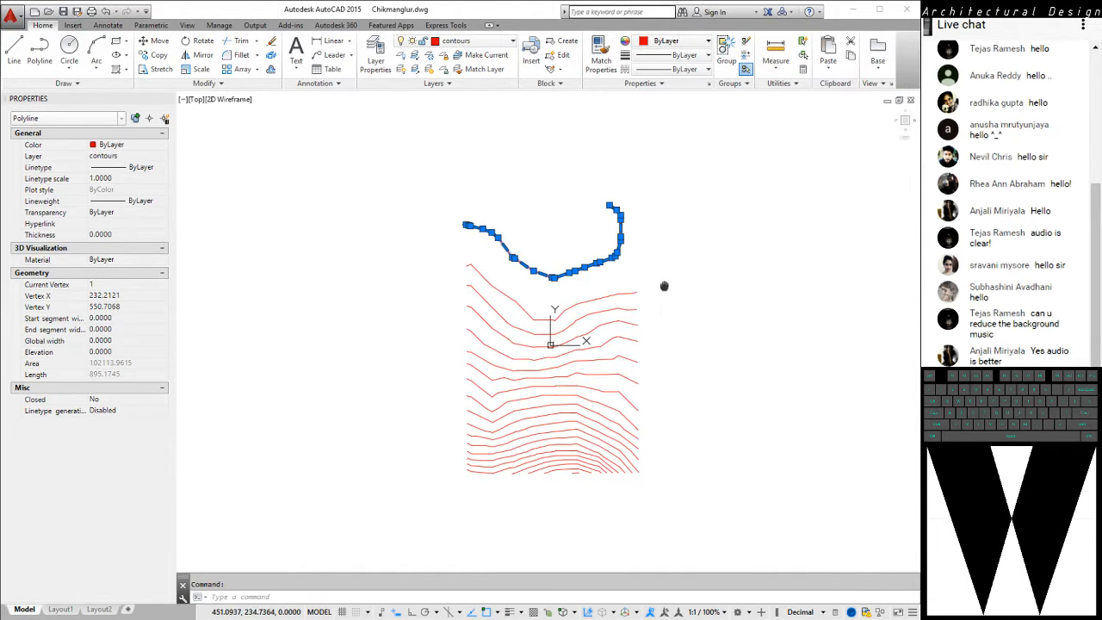
{"action": "key", "text": "Escape"}
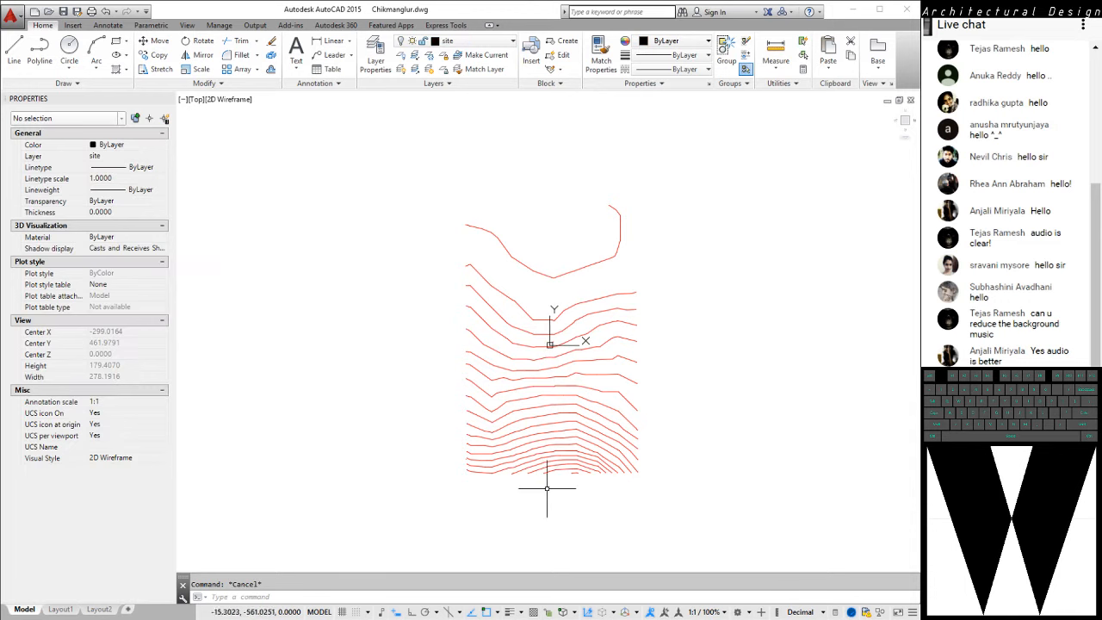
{"action": "scroll", "coordinate": [587, 342], "scroll_direction": "up", "scroll_amount": 2}
{"action": "middle_click_drag", "start_coordinate": [624, 231], "coordinate": [544, 260]}
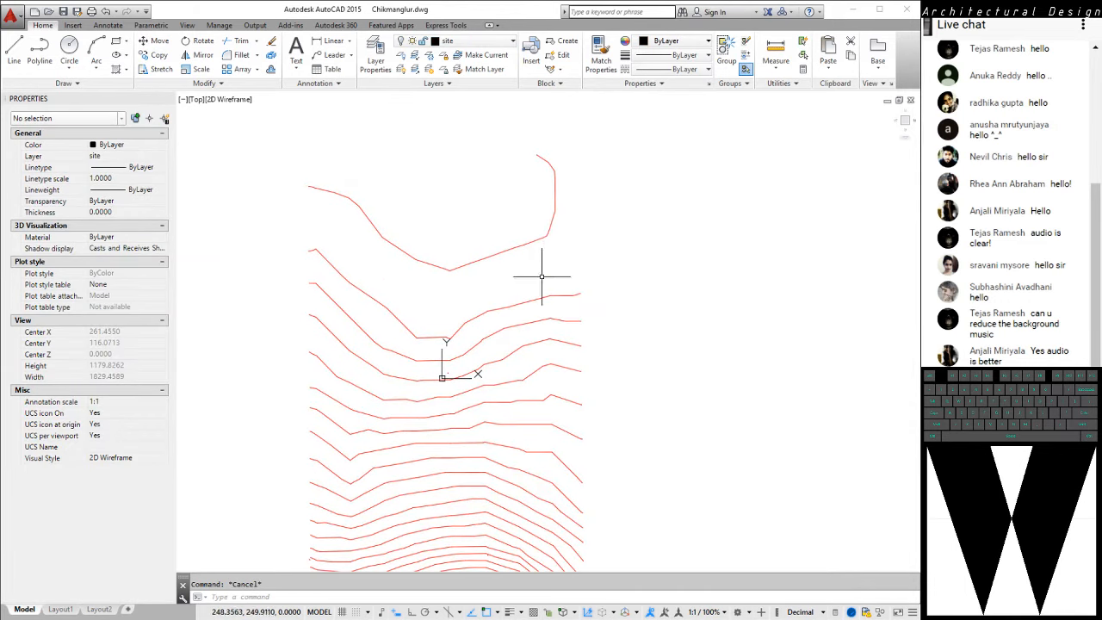
{"action": "middle_click_drag", "start_coordinate": [542, 276], "coordinate": [570, 207]}
{"action": "scroll", "coordinate": [444, 215], "scroll_direction": "up", "scroll_amount": 2}
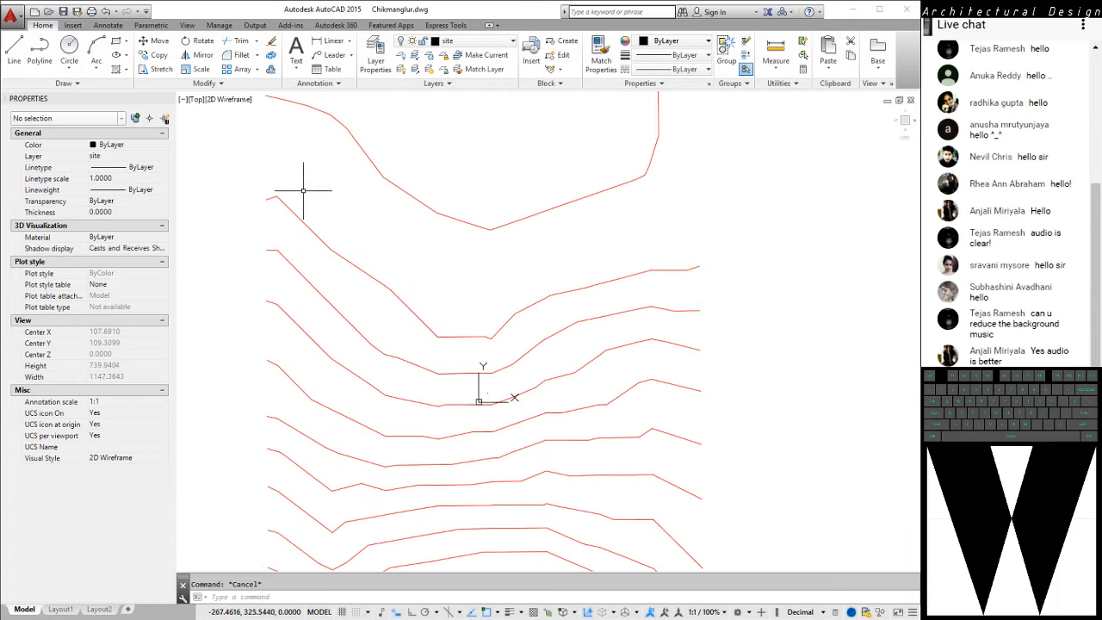
{"action": "type", "text": "e"}
{"action": "key", "text": "Return"}
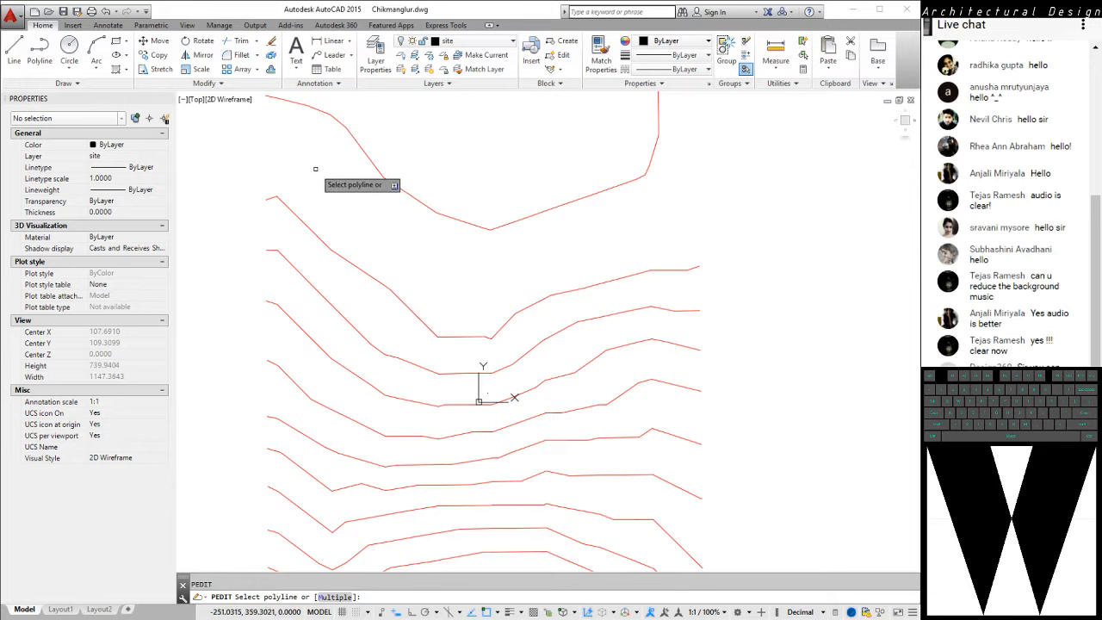
{"action": "key", "text": "Escape"}
{"action": "scroll", "coordinate": [317, 162], "scroll_direction": "down", "scroll_amount": 4}
{"action": "left_click", "coordinate": [254, 117]}
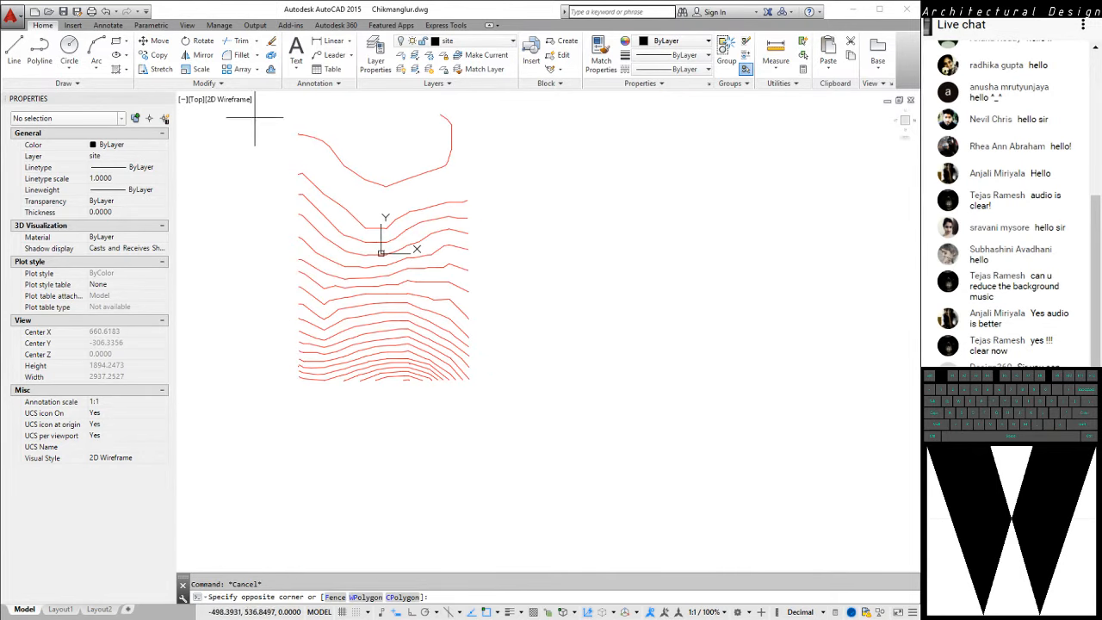
{"action": "left_click", "coordinate": [540, 435]}
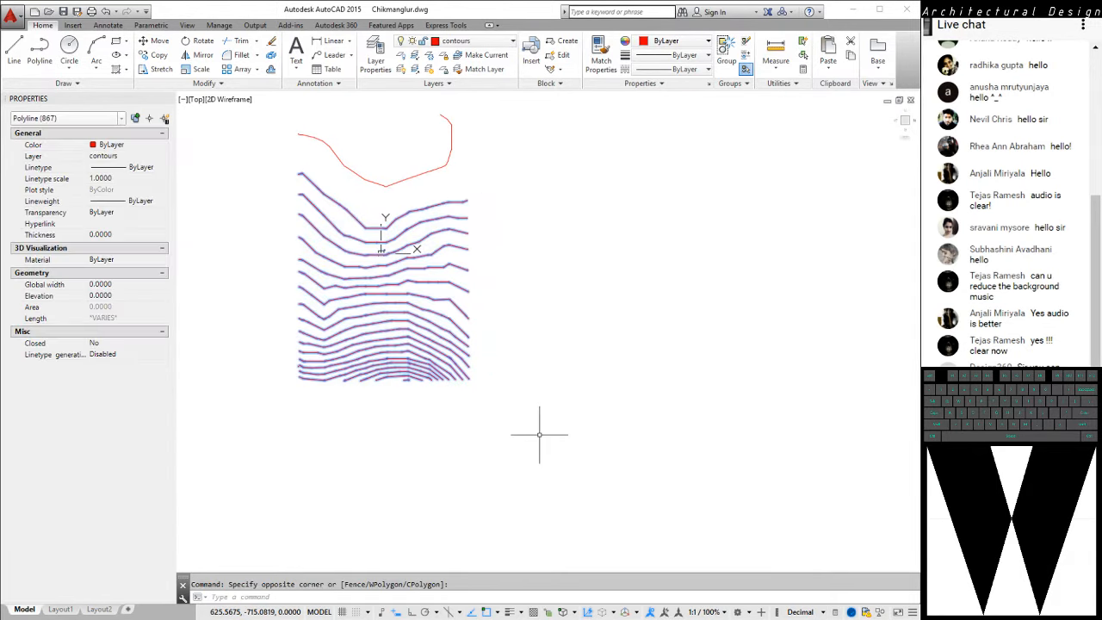
{"action": "key", "text": "space"}
{"action": "key", "text": "Escape"}
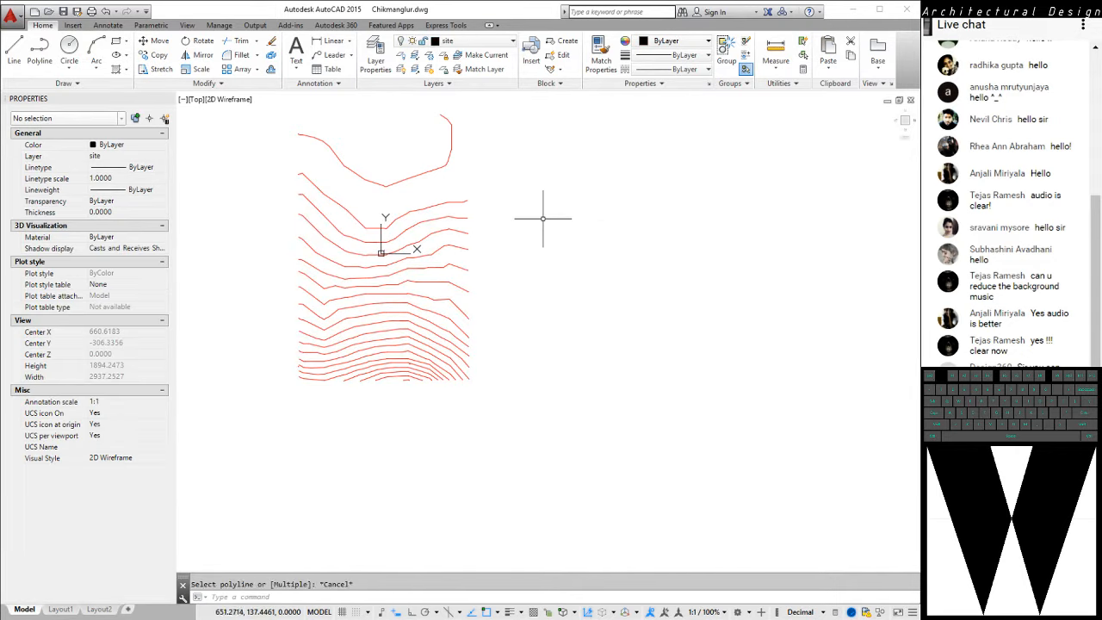
{"action": "key", "text": "Escape"}
Try to join all the contour polylines at once using PEDIT with the Multiple option, then exit the command
{"action": "type", "text": "e"}
{"action": "key", "text": "space"}
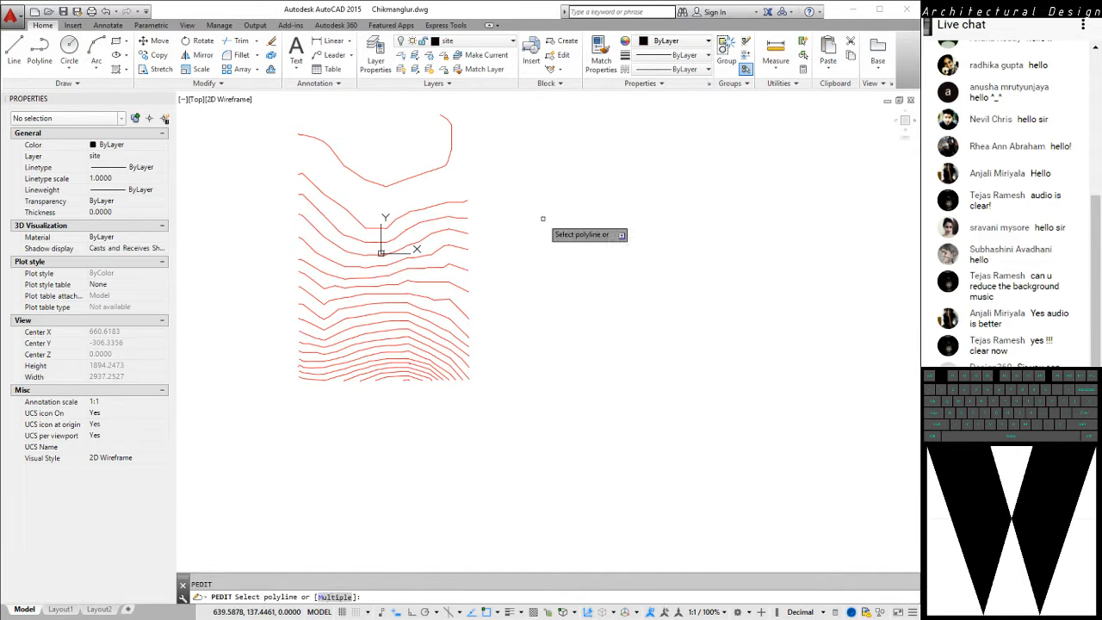
{"action": "type", "text": "m"}
{"action": "key", "text": "Return"}
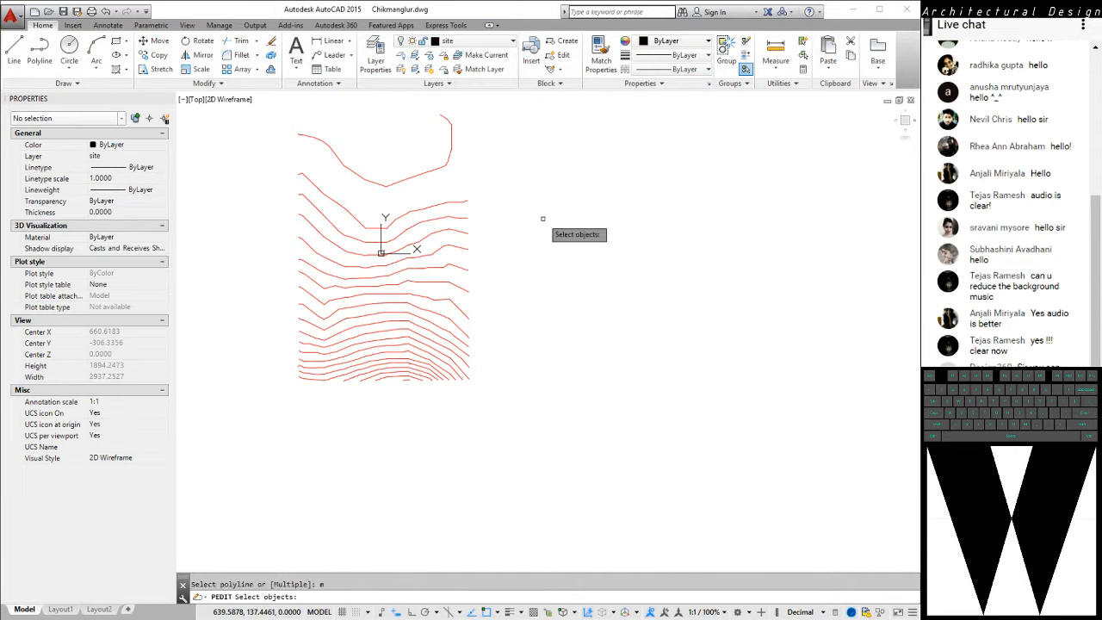
{"action": "left_click_drag", "start_coordinate": [256, 160], "coordinate": [485, 349]}
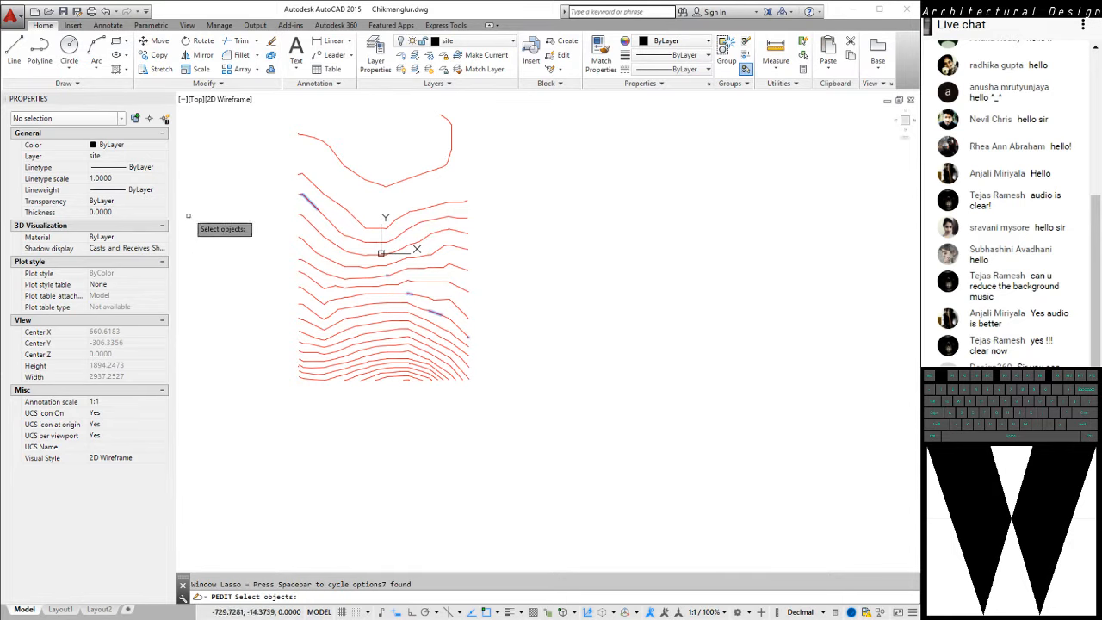
{"action": "mouse_move", "coordinate": [266, 160]}
{"action": "left_mouse_down"}
{"action": "mouse_move", "coordinate": [468, 443]}
{"action": "mouse_move", "coordinate": [495, 181]}
{"action": "mouse_move", "coordinate": [353, 172]}
{"action": "mouse_move", "coordinate": [284, 142]}
{"action": "left_mouse_up"}
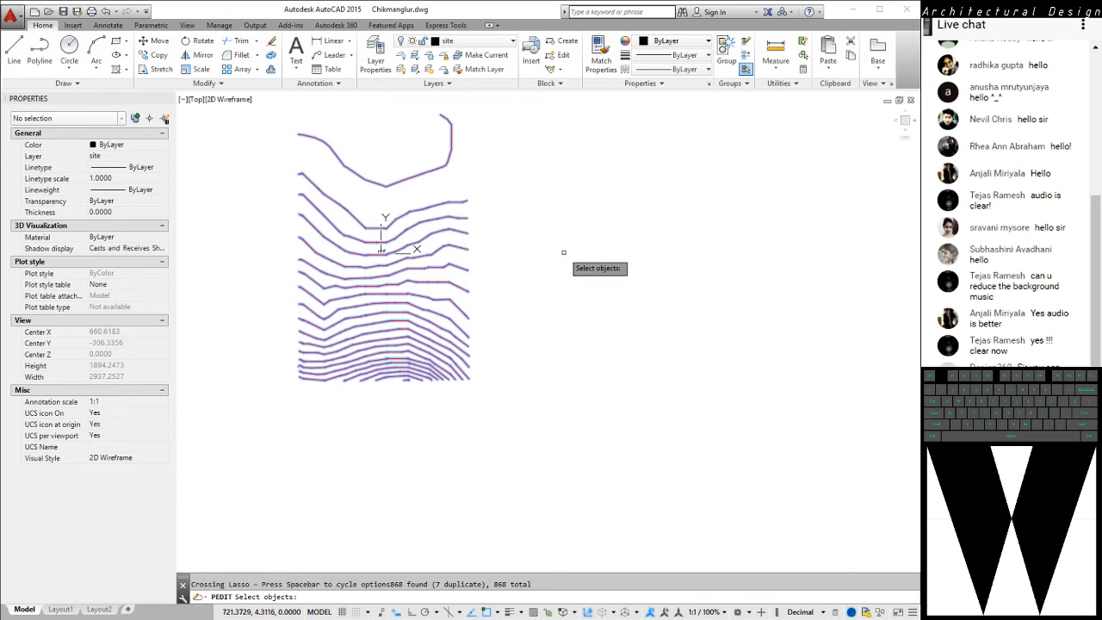
{"action": "type", "text": "j"}
{"action": "key", "text": "Return"}
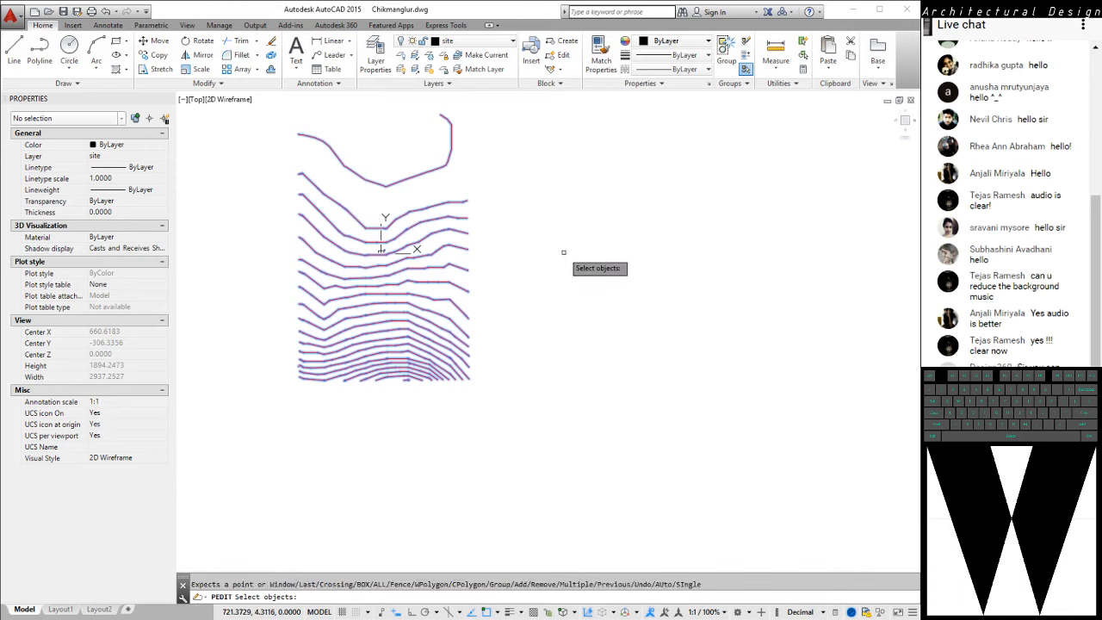
{"action": "key", "text": "Return"}
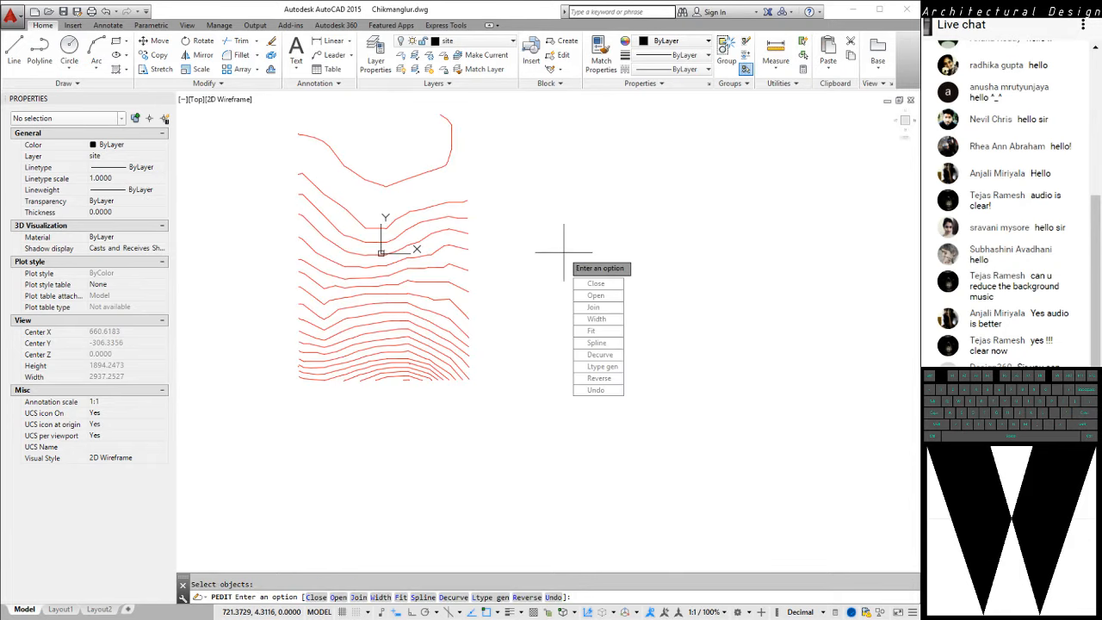
{"action": "key", "text": "Return"}
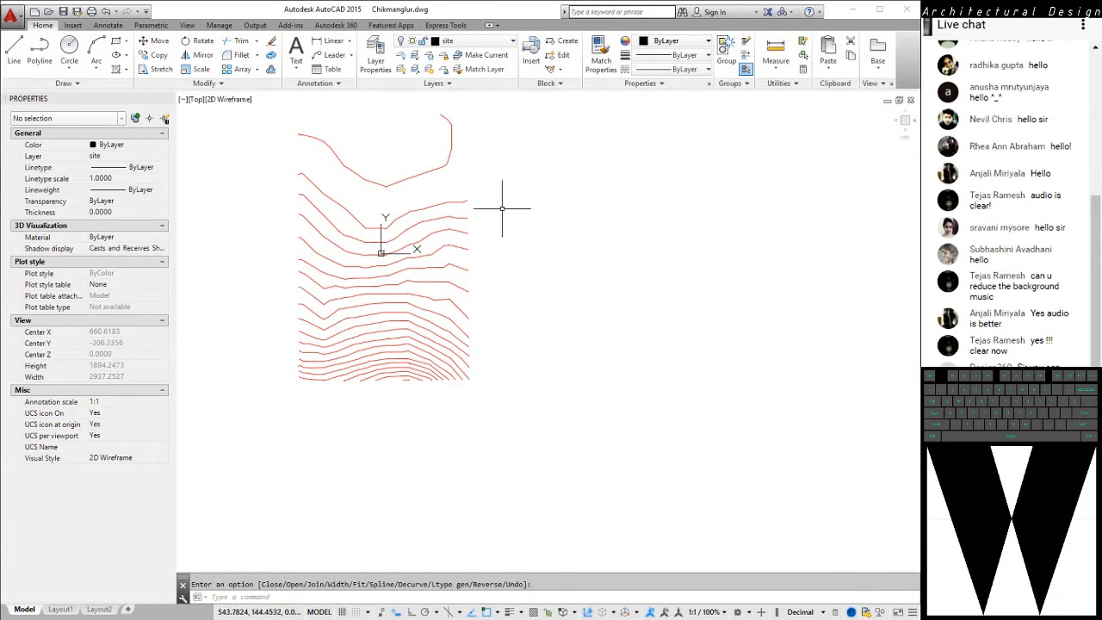
Select the short segment at the second contour's eastern end to check whether it is joined, then clear the selection
{"action": "left_click", "coordinate": [455, 203]}
{"action": "middle_click_drag", "start_coordinate": [647, 239], "coordinate": [640, 265]}
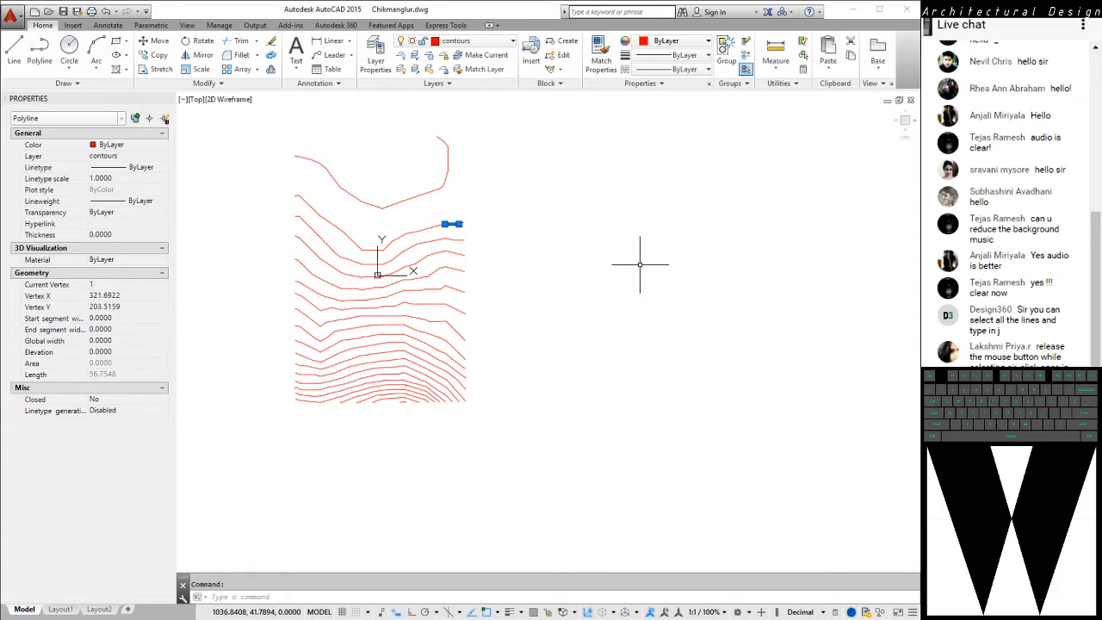
{"action": "middle_click_drag", "start_coordinate": [394, 233], "coordinate": [401, 275]}
{"action": "key", "text": "Escape"}
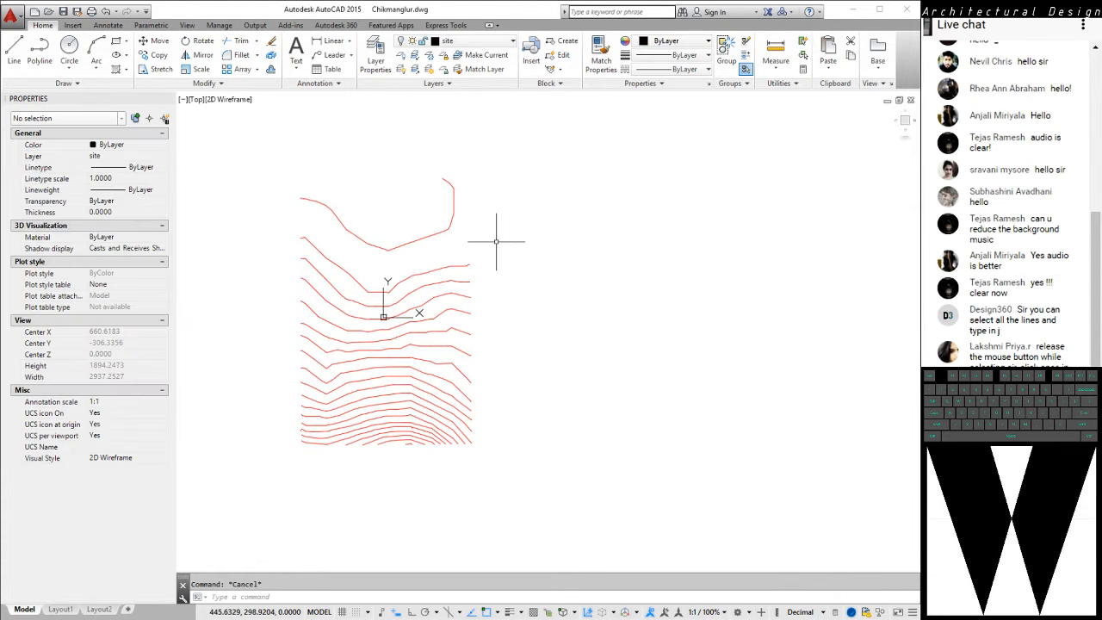
Join the segments of all contours below the uppermost one using PEDIT Multiple and its Join option, then exit the command
{"action": "type", "text": "pedit"}
{"action": "key", "text": "Return"}
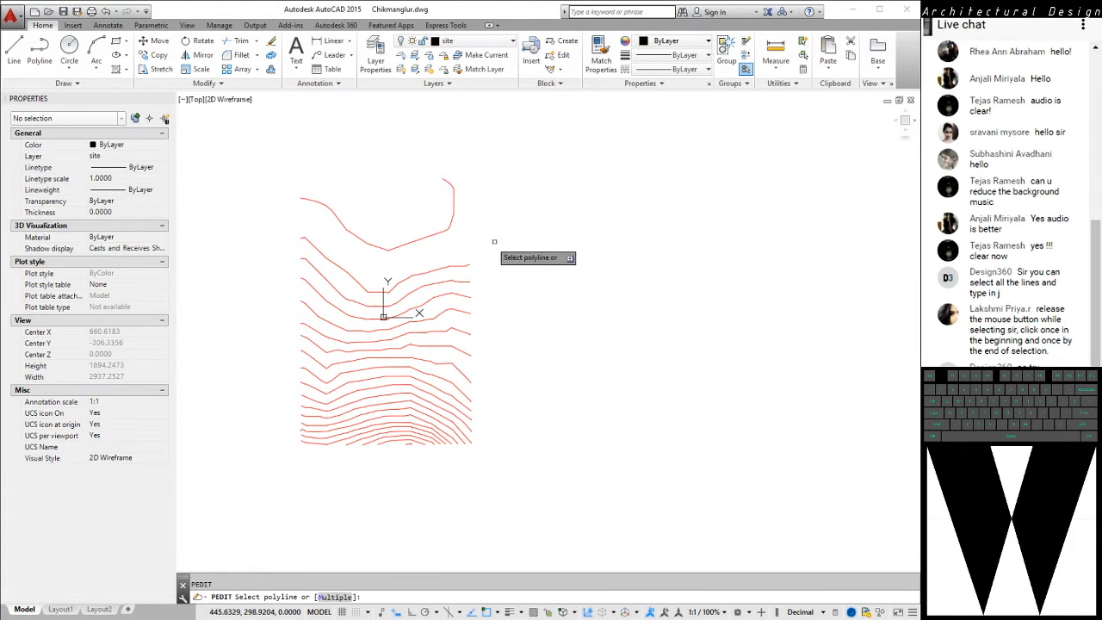
{"action": "type", "text": "m"}
{"action": "key", "text": "Return"}
{"action": "left_click", "coordinate": [282, 226]}
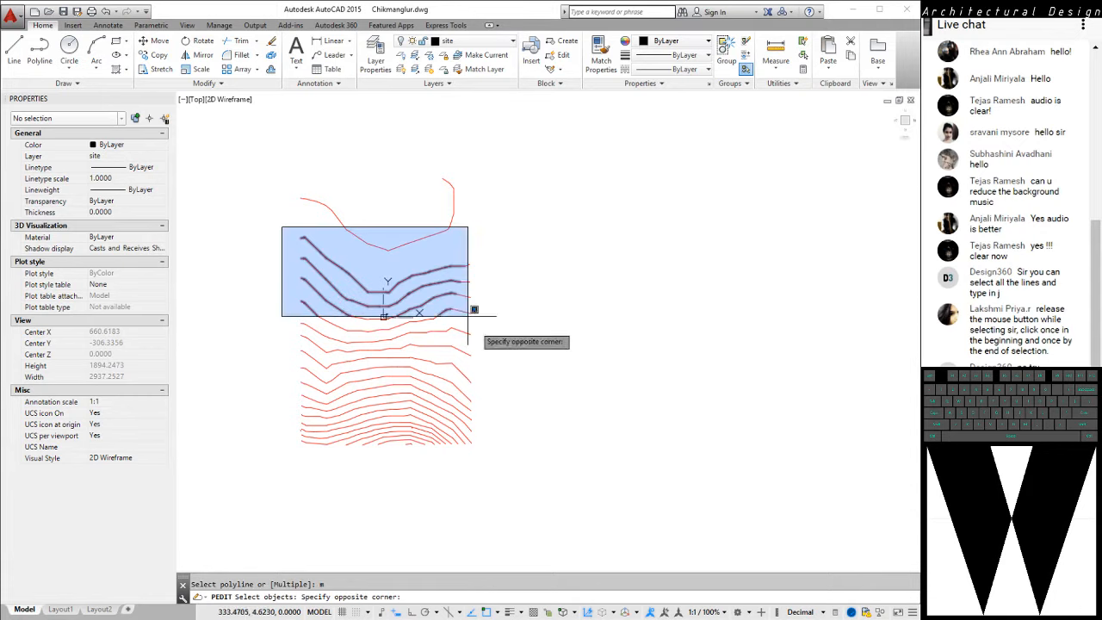
{"action": "left_click", "coordinate": [513, 454]}
{"action": "middle_click_drag", "start_coordinate": [574, 368], "coordinate": [617, 357]}
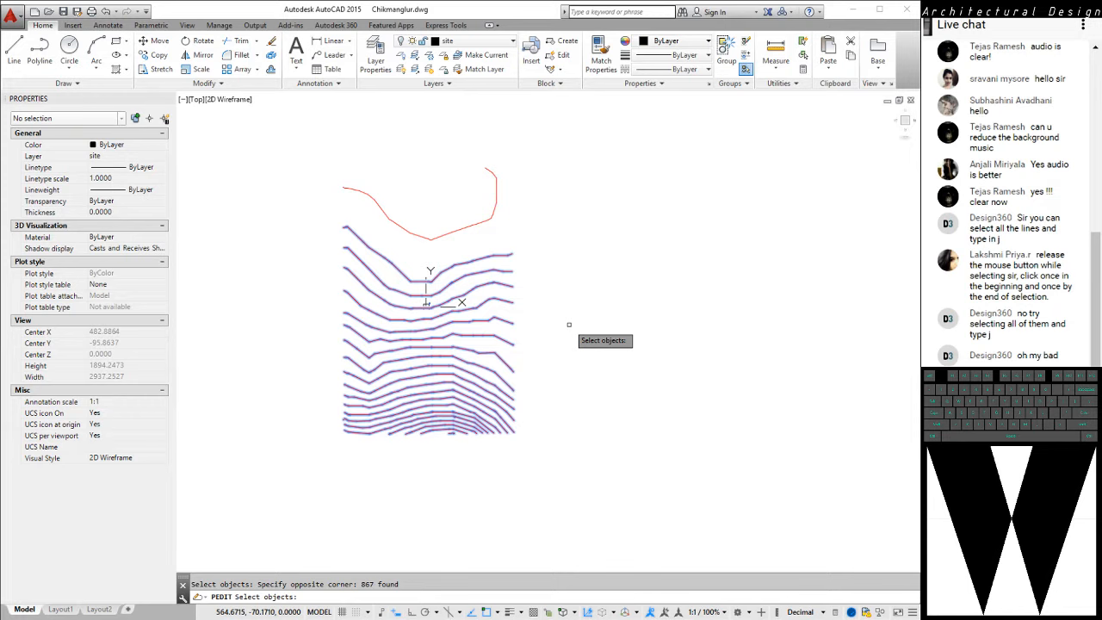
{"action": "key", "text": "Return"}
{"action": "key", "text": "Return"}
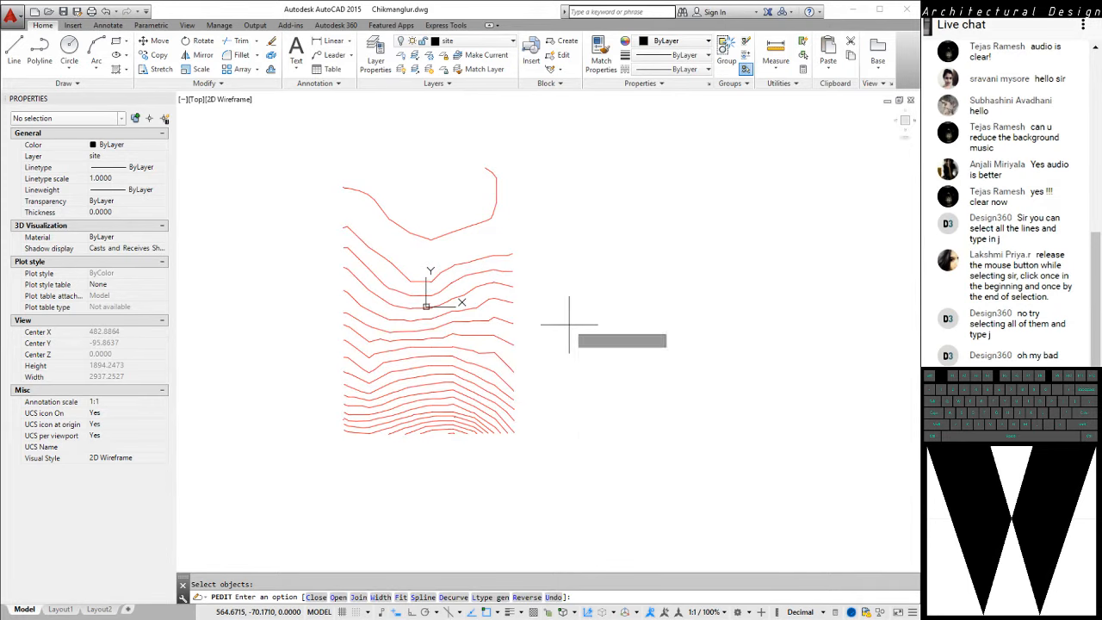
{"action": "key", "text": "Return"}
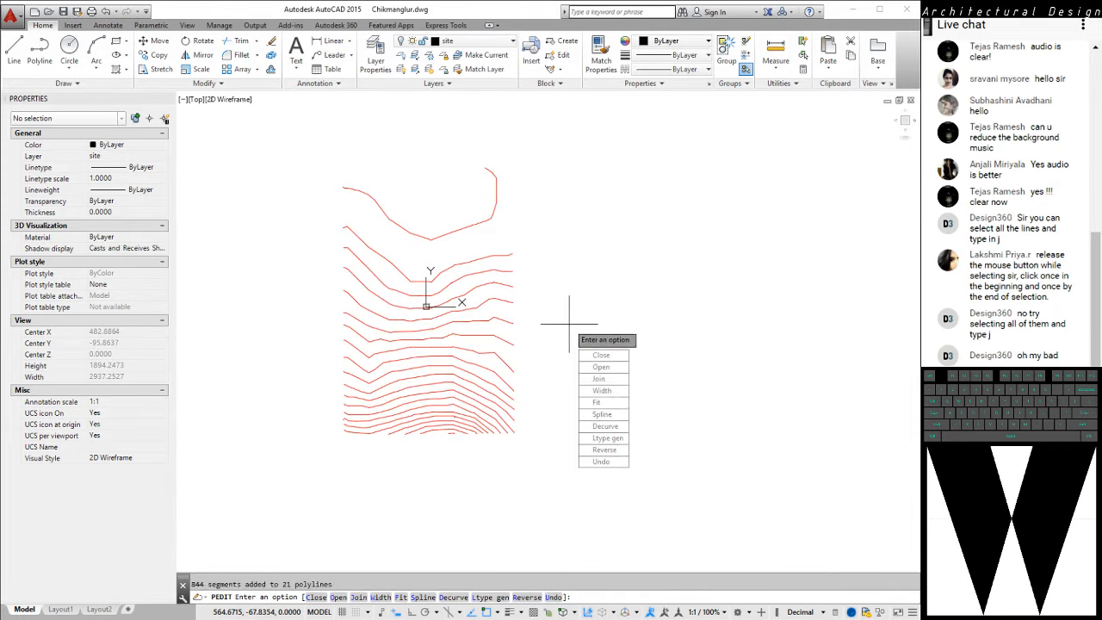
{"action": "key", "text": "Return"}
Select the second and third contours to check that each is one continuous polyline, then clear the selection
{"action": "left_click", "coordinate": [501, 255]}
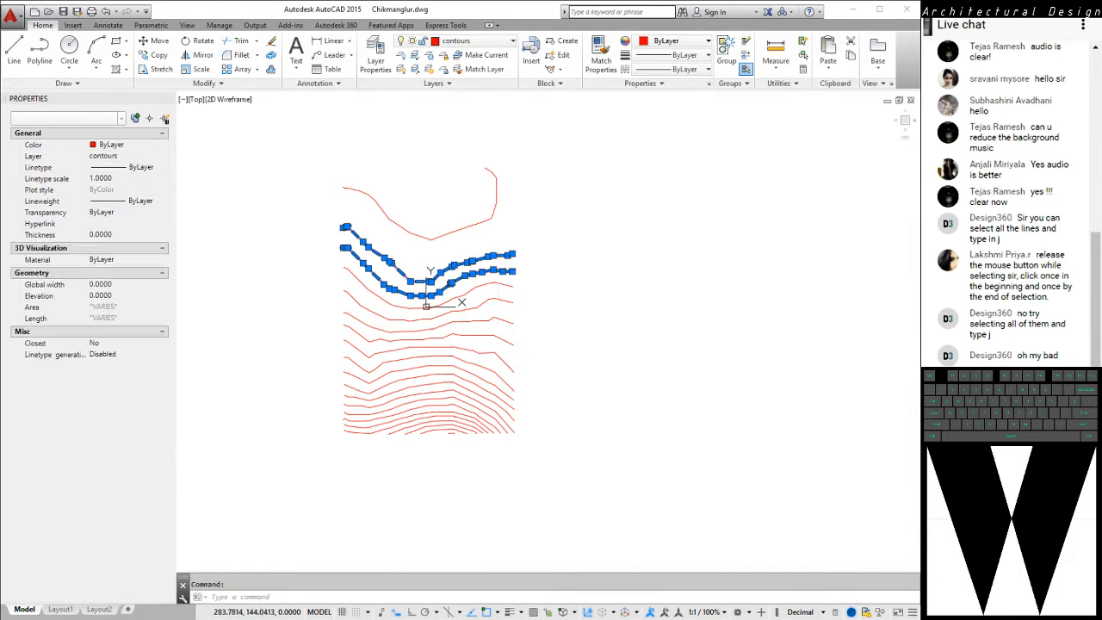
{"action": "key", "text": "Escape"}
{"action": "middle_click_drag", "start_coordinate": [552, 269], "coordinate": [569, 249]}
{"action": "middle_click_drag", "start_coordinate": [500, 274], "coordinate": [481, 329]}
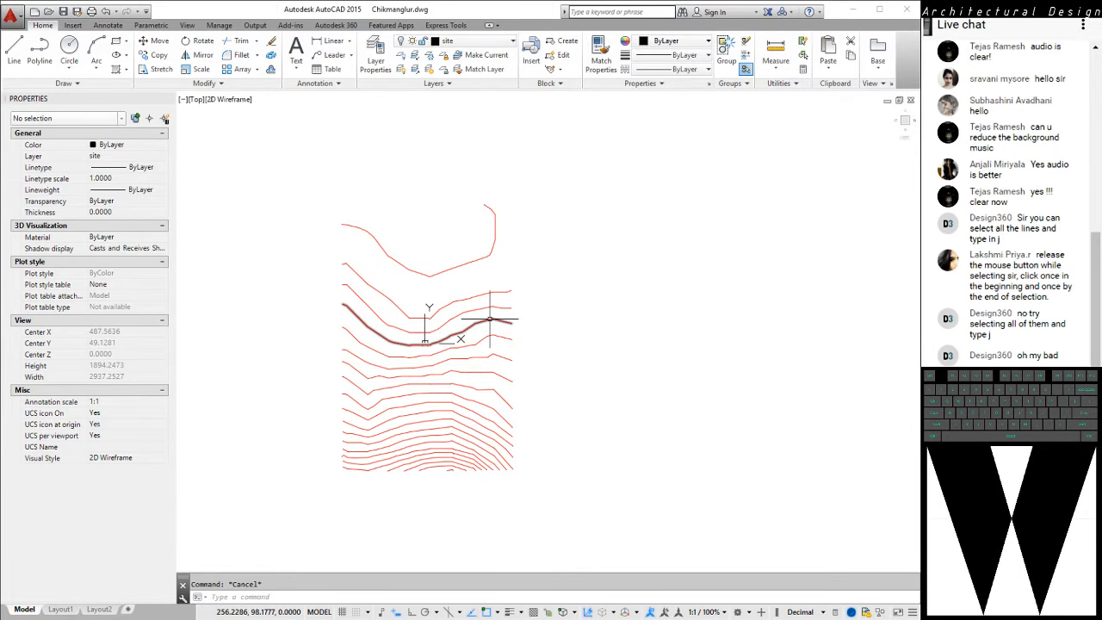
Turn on all layers with LAYON to show the site boundary over the contours
{"action": "scroll", "coordinate": [526, 317], "scroll_direction": "up", "scroll_amount": 2}
{"action": "middle_click", "coordinate": [566, 322]}
{"action": "middle_click", "coordinate": [566, 321]}
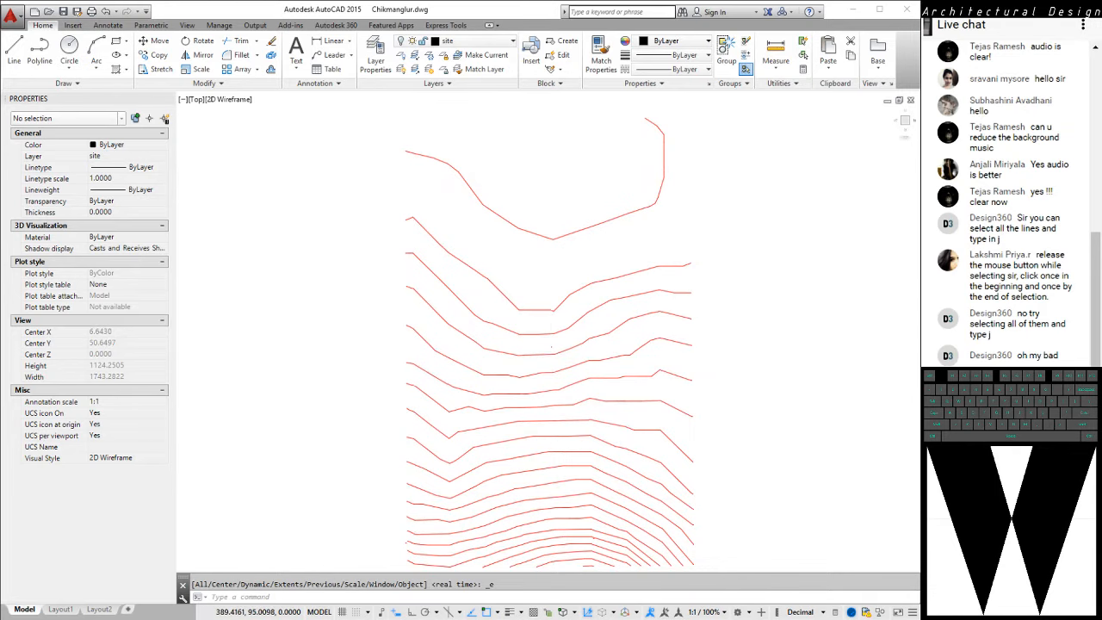
{"action": "scroll", "coordinate": [599, 300], "scroll_direction": "down", "scroll_amount": 2}
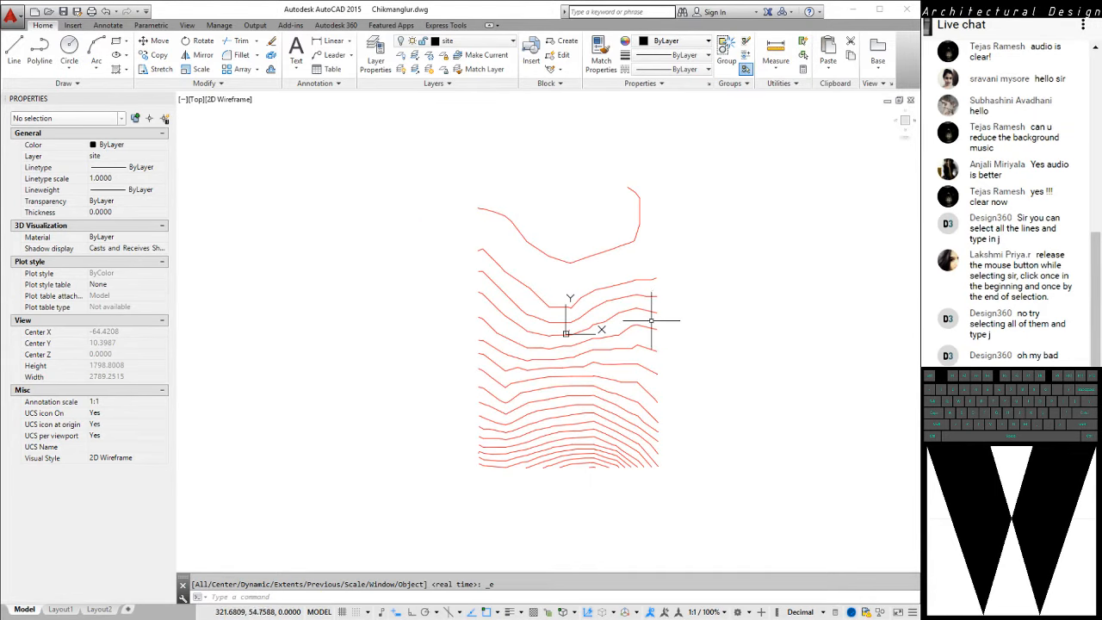
{"action": "type", "text": "layon"}
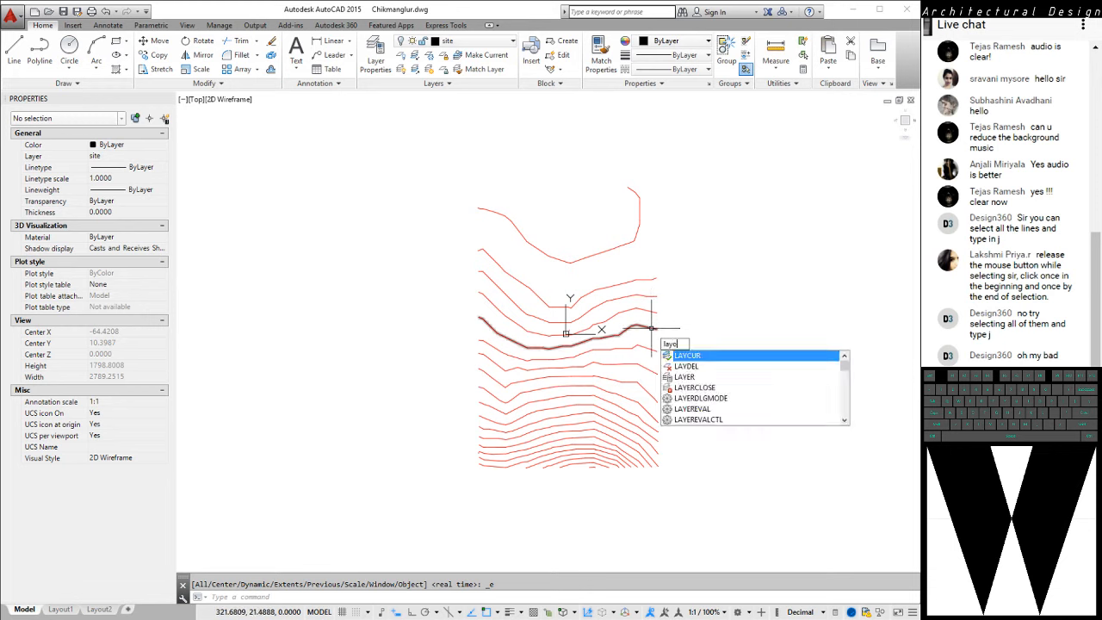
{"action": "key", "text": "Return"}
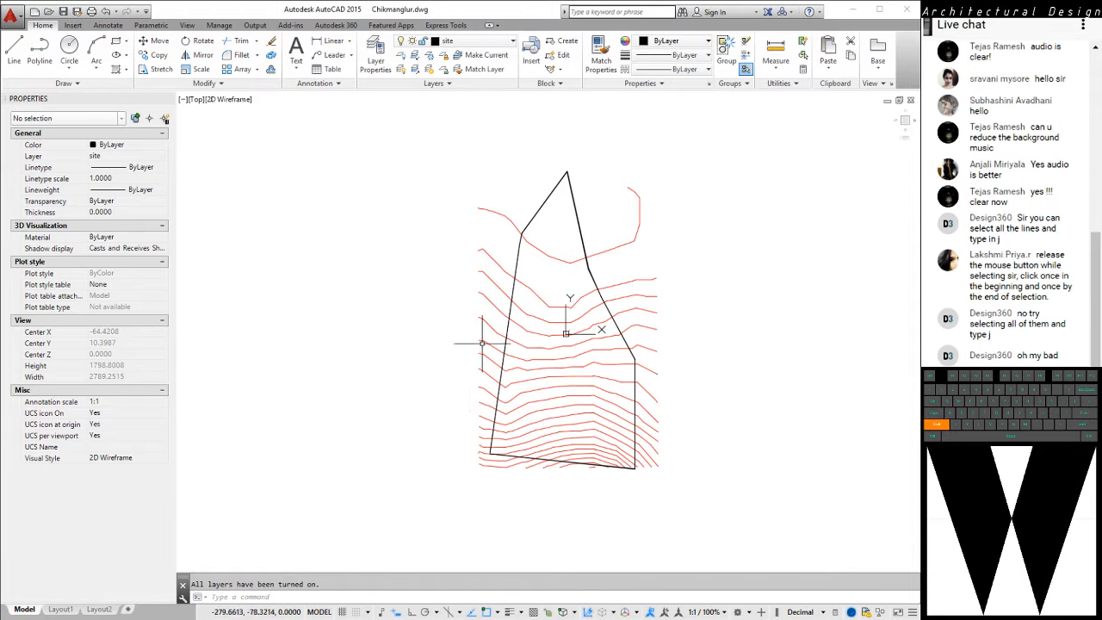
Select the uppermost contour in a tilted 3D view to inspect its properties relative to the site boundary, then clear the selection
{"action": "middle_click_drag", "start_coordinate": [409, 341], "coordinate": [500, 306], "text": "shift"}
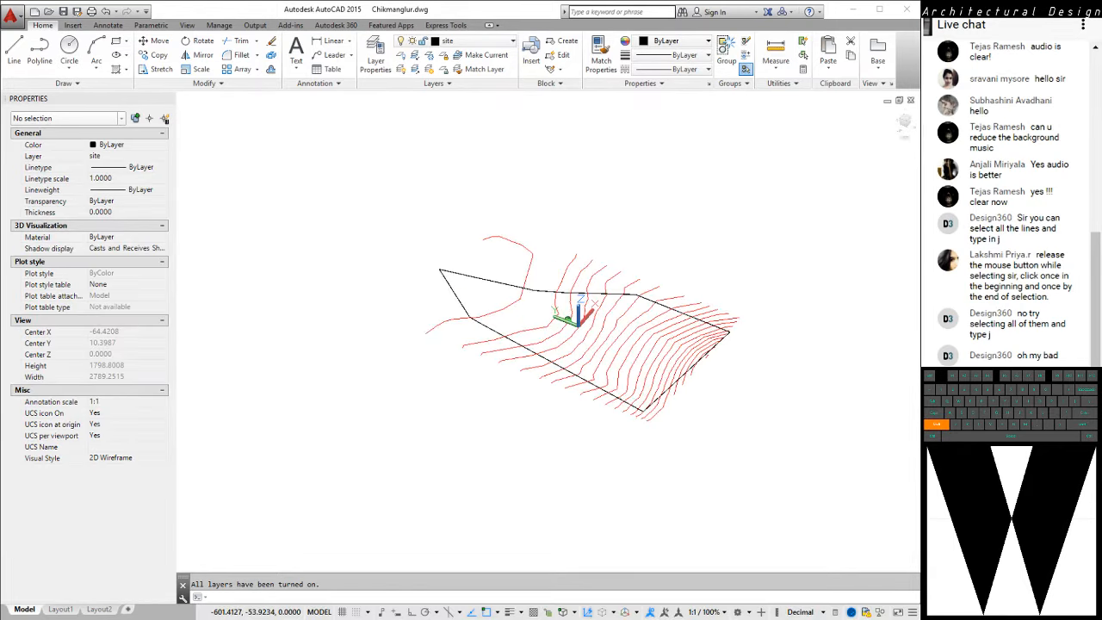
{"action": "scroll", "coordinate": [501, 306], "scroll_direction": "up", "scroll_amount": 2}
{"action": "left_click", "coordinate": [501, 305]}
{"action": "left_click", "coordinate": [614, 320]}
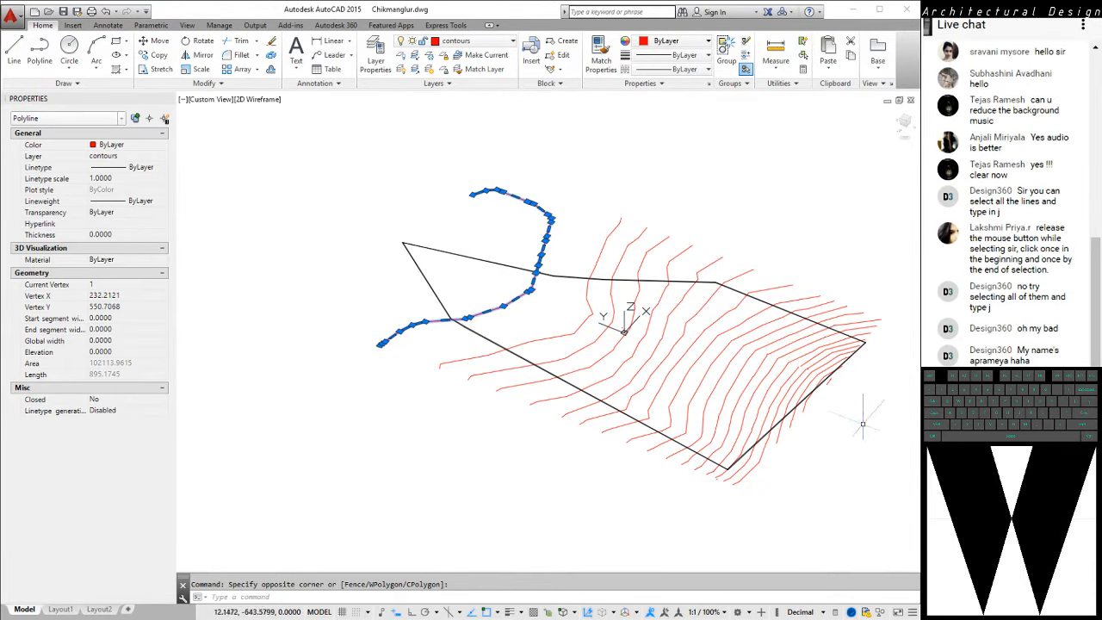
{"action": "scroll", "coordinate": [866, 417], "scroll_direction": "up", "scroll_amount": 2}
{"action": "scroll", "coordinate": [724, 409], "scroll_direction": "down", "scroll_amount": 3}
{"action": "scroll", "coordinate": [717, 422], "scroll_direction": "up", "scroll_amount": 2}
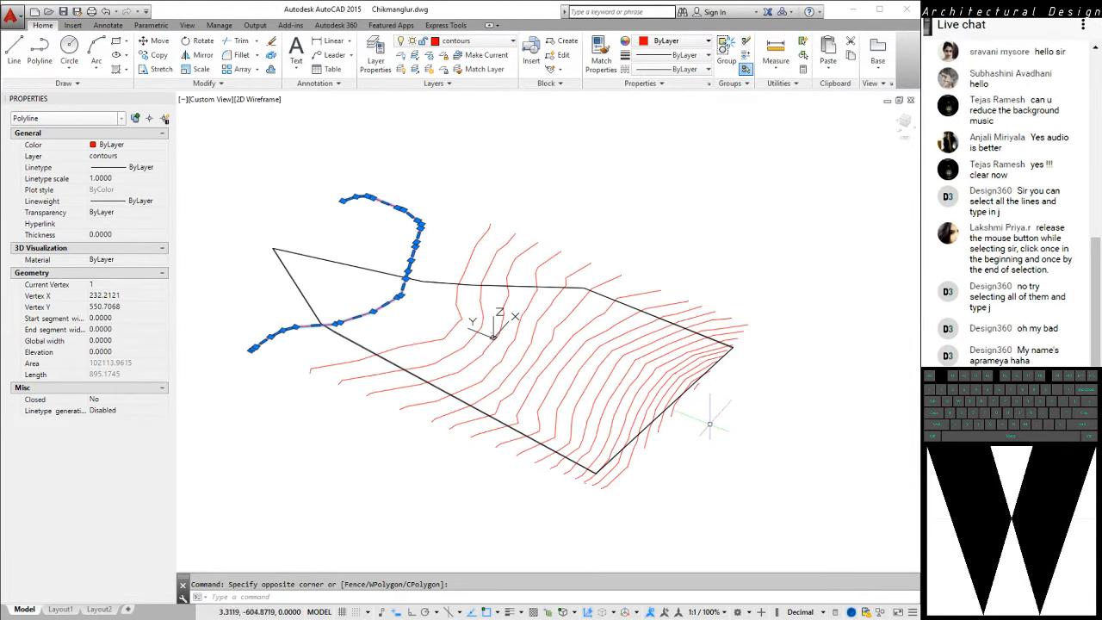
{"action": "key", "text": "Escape"}
{"action": "key", "text": "Escape"}
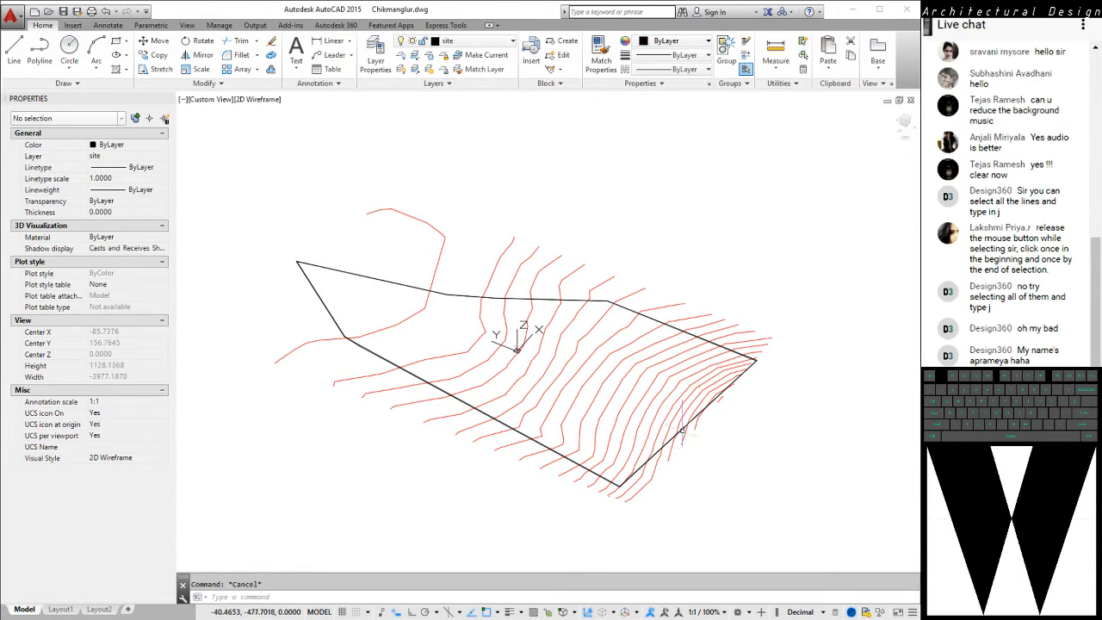
{"action": "middle_click_drag", "start_coordinate": [705, 420], "coordinate": [728, 425]}
{"action": "scroll", "coordinate": [728, 425], "scroll_direction": "up", "scroll_amount": 4}
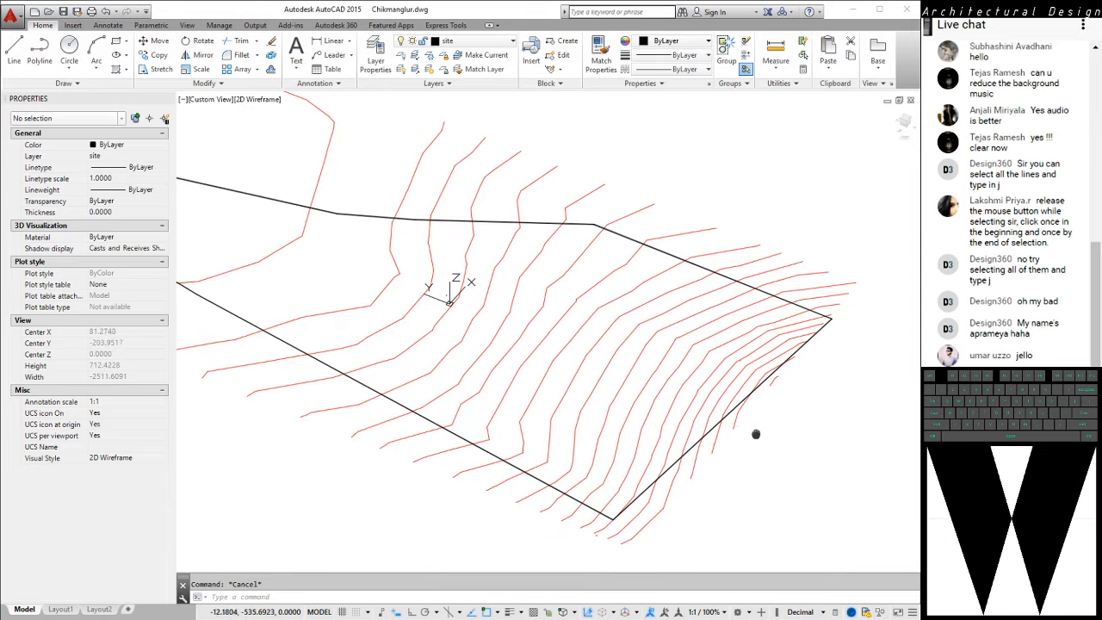
{"action": "key", "text": "alt+Tab"}
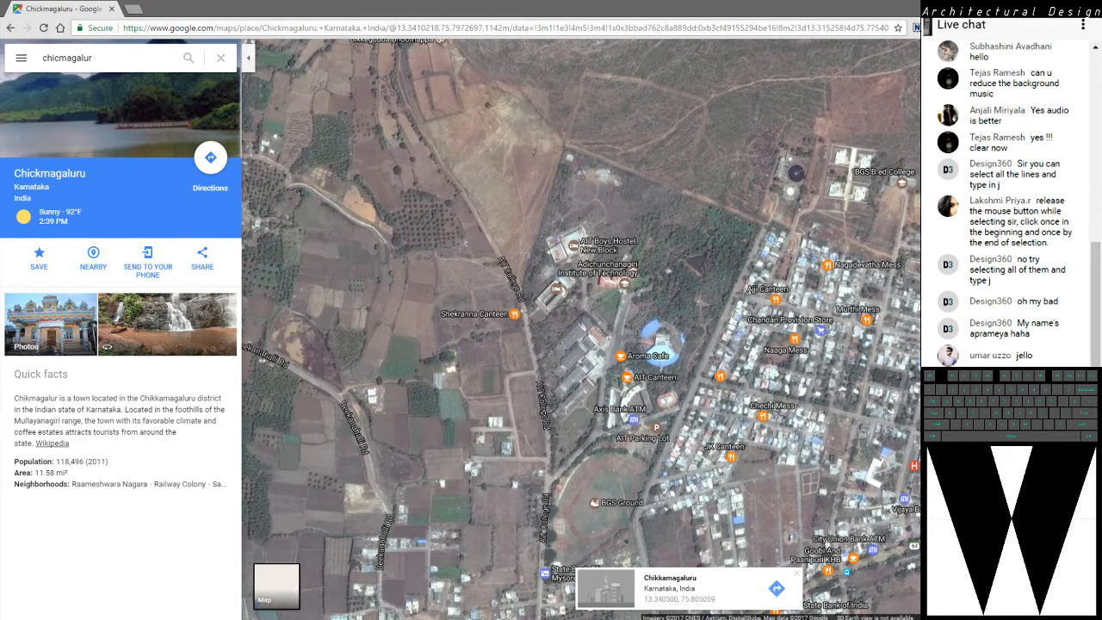
{"action": "key", "text": "alt+Tab"}
{"action": "mouse_move", "coordinate": [590, 373]}
{"action": "middle_mouse_down"}
{"action": "mouse_move", "coordinate": [642, 367]}
{"action": "mouse_move", "coordinate": [640, 392]}
{"action": "middle_mouse_up"}
{"action": "scroll", "coordinate": [535, 388], "scroll_direction": "down", "scroll_amount": 2}
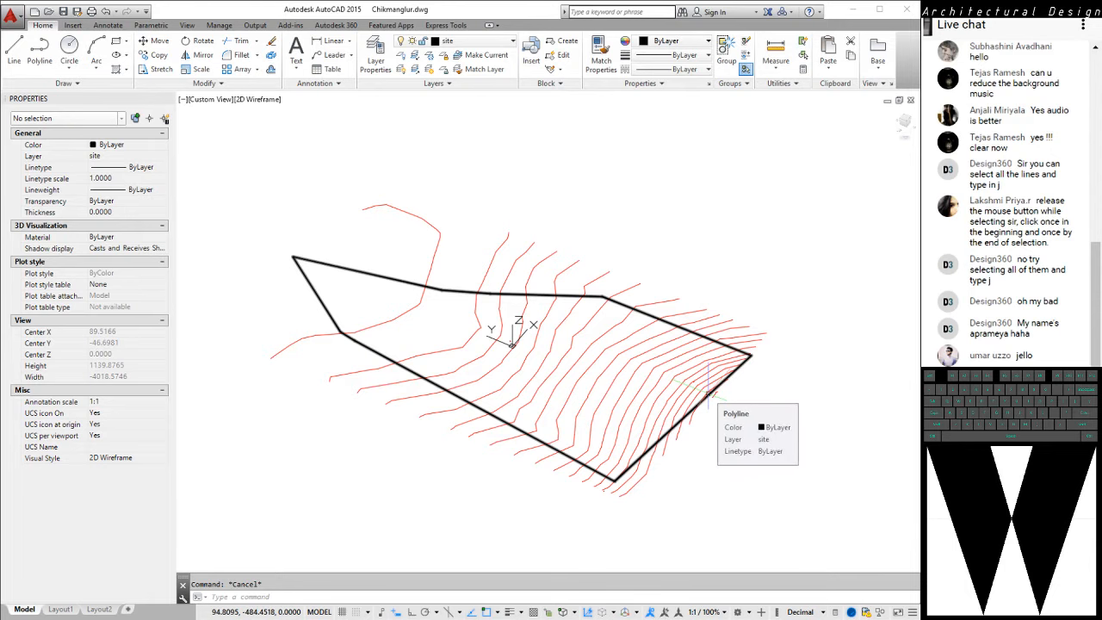
{"action": "middle_click_drag", "start_coordinate": [735, 418], "coordinate": [684, 411]}
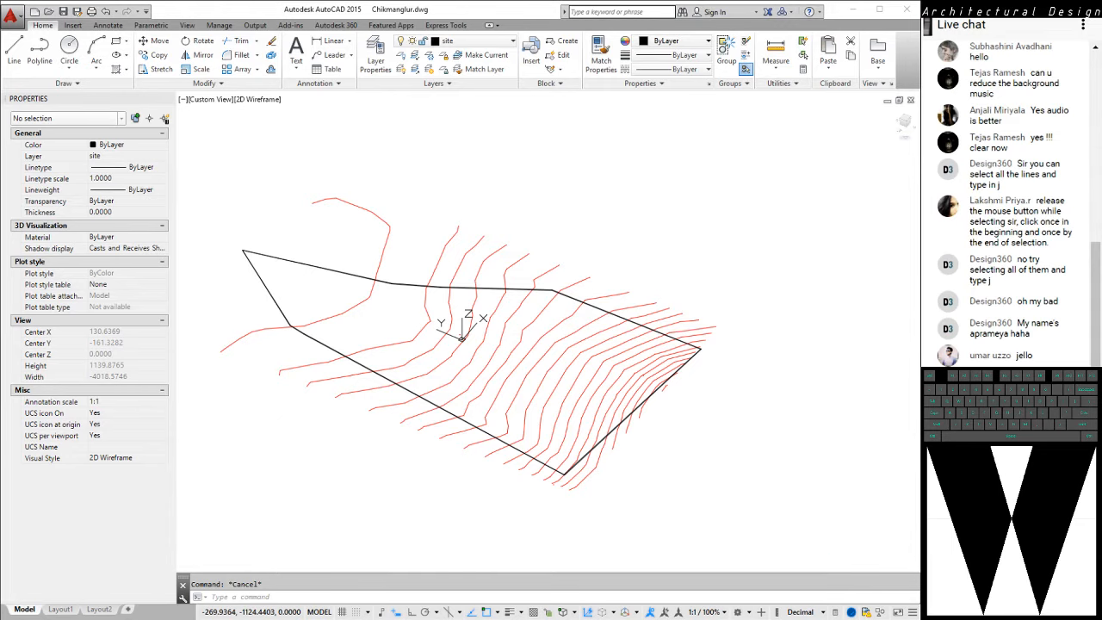
Switch to Chrome, try to open the bookmarked ViZrd site's sitesection.html page in a new tab, and close that tab
{"action": "key", "text": "alt+Tab"}
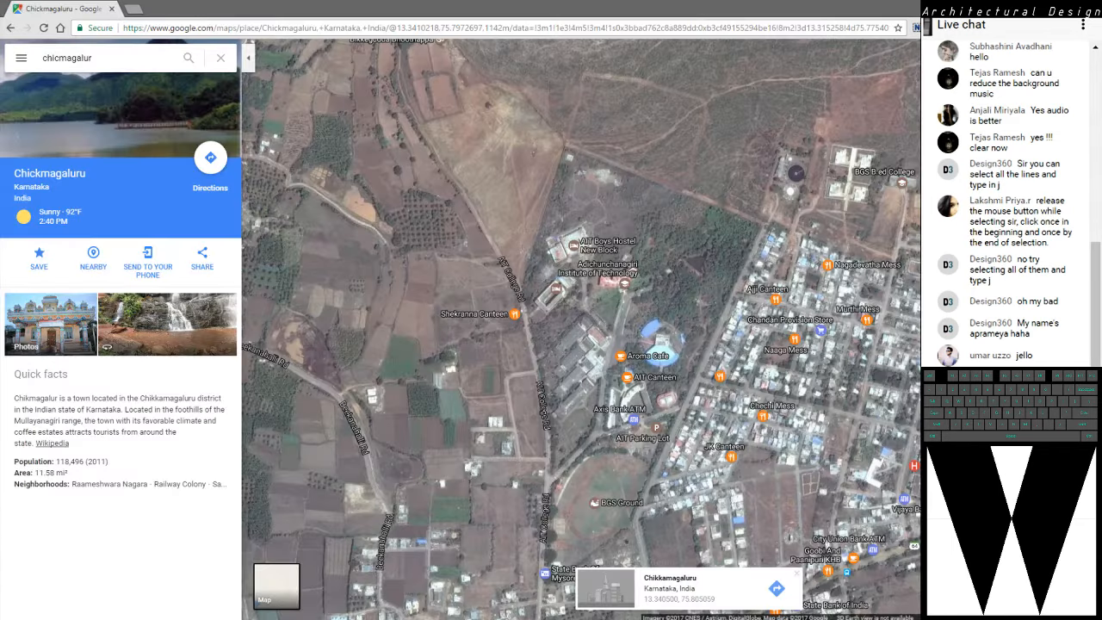
{"action": "key", "text": "ctrl+t"}
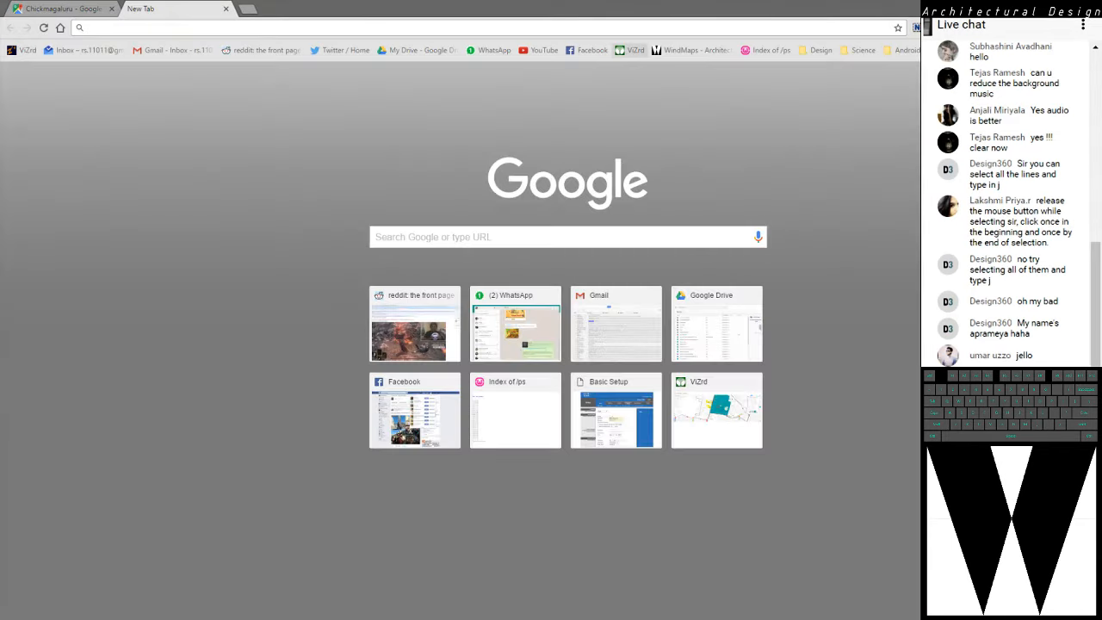
{"action": "left_click", "coordinate": [629, 50]}
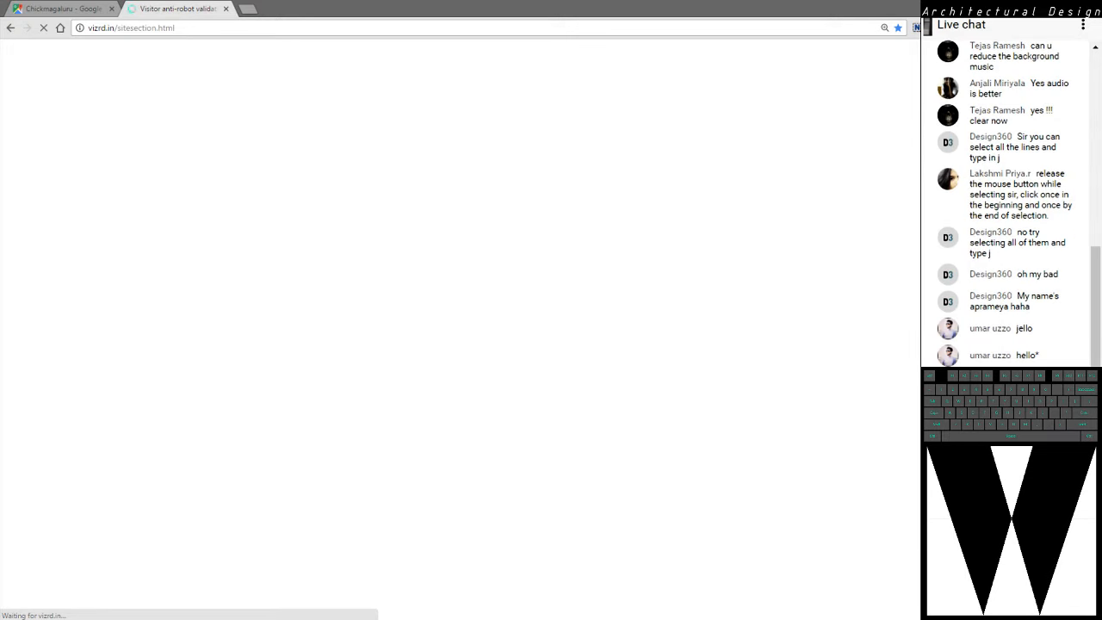
{"action": "key", "text": "ctrl+l"}
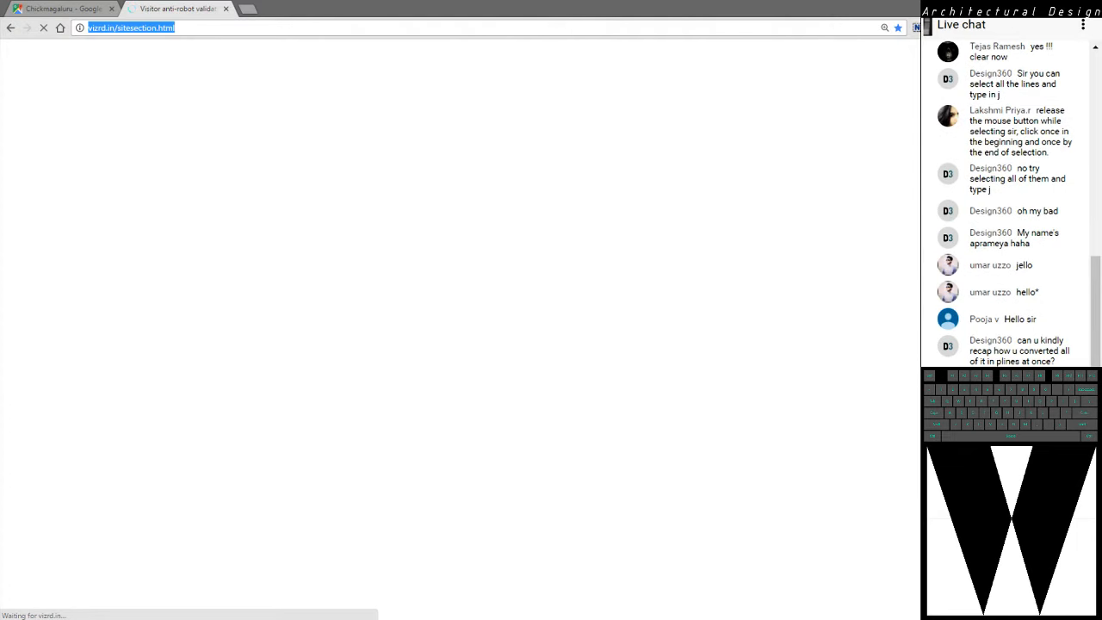
{"action": "key", "text": "ctrl+w"}
Open the bookmarked "Index of /ps" directory listing in a new browser tab and look through its files
{"action": "key", "text": "ctrl+t"}
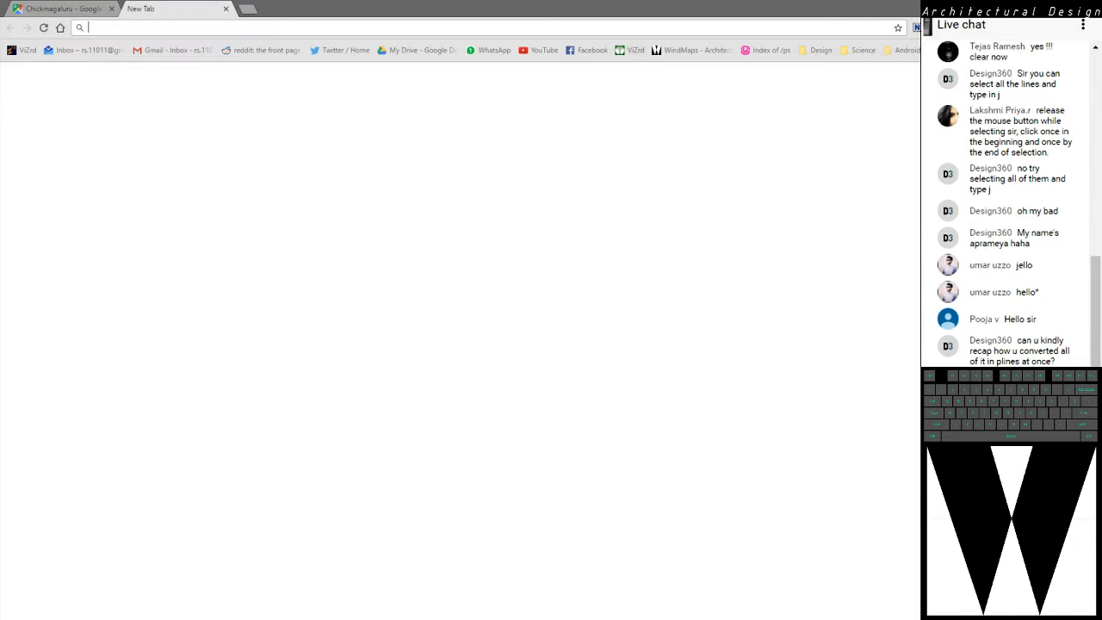
{"action": "left_click", "coordinate": [769, 50]}
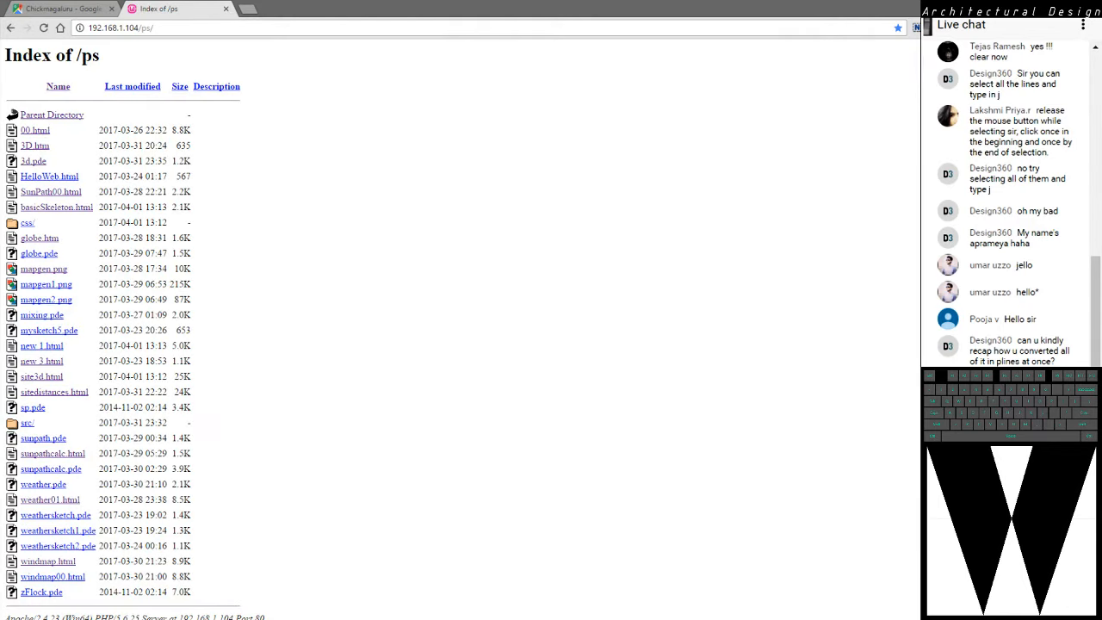
{"action": "scroll", "coordinate": [134, 345], "scroll_direction": "down", "scroll_amount": 1}
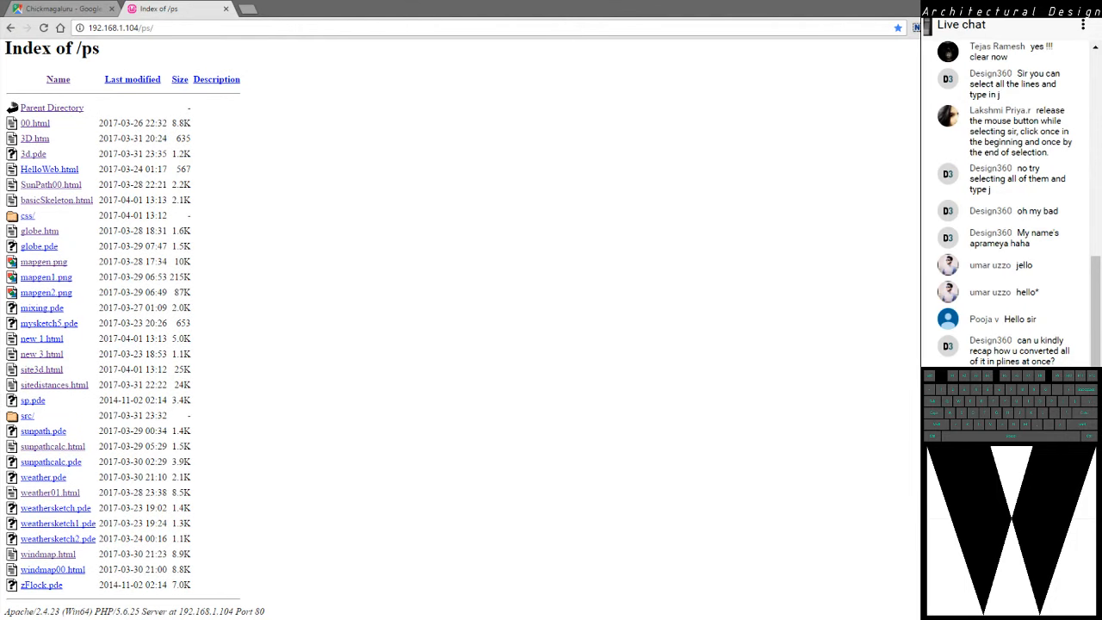
Open sitedistances.html from the directory listing and search its map for "chicmagalur"
{"action": "left_click", "coordinate": [54, 385]}
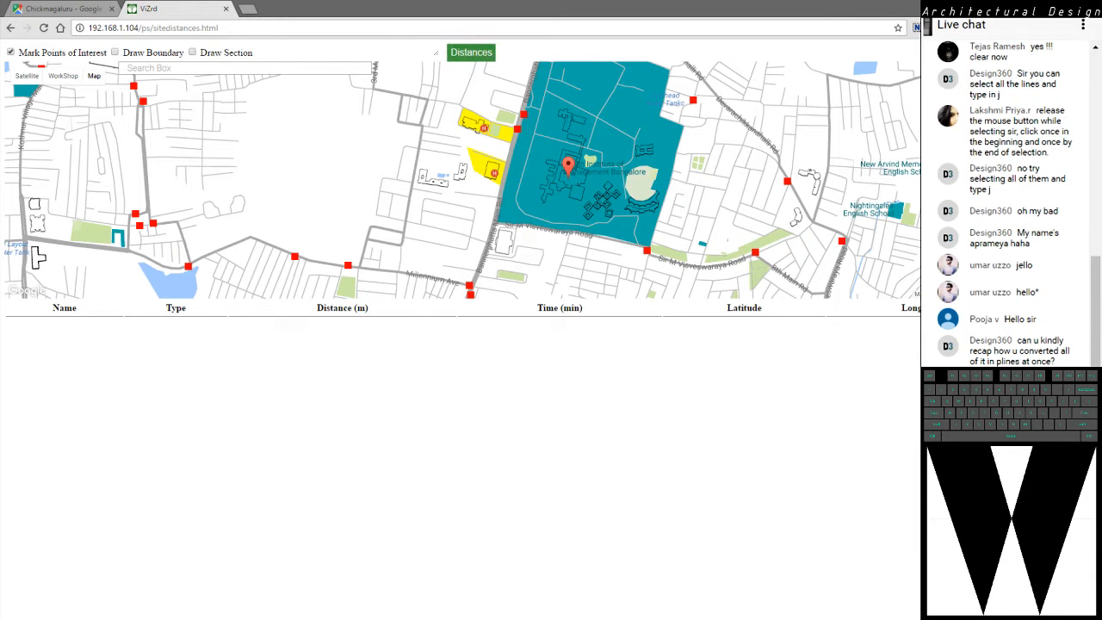
{"action": "left_click_drag", "start_coordinate": [482, 146], "coordinate": [473, 210]}
{"action": "left_click", "coordinate": [207, 68]}
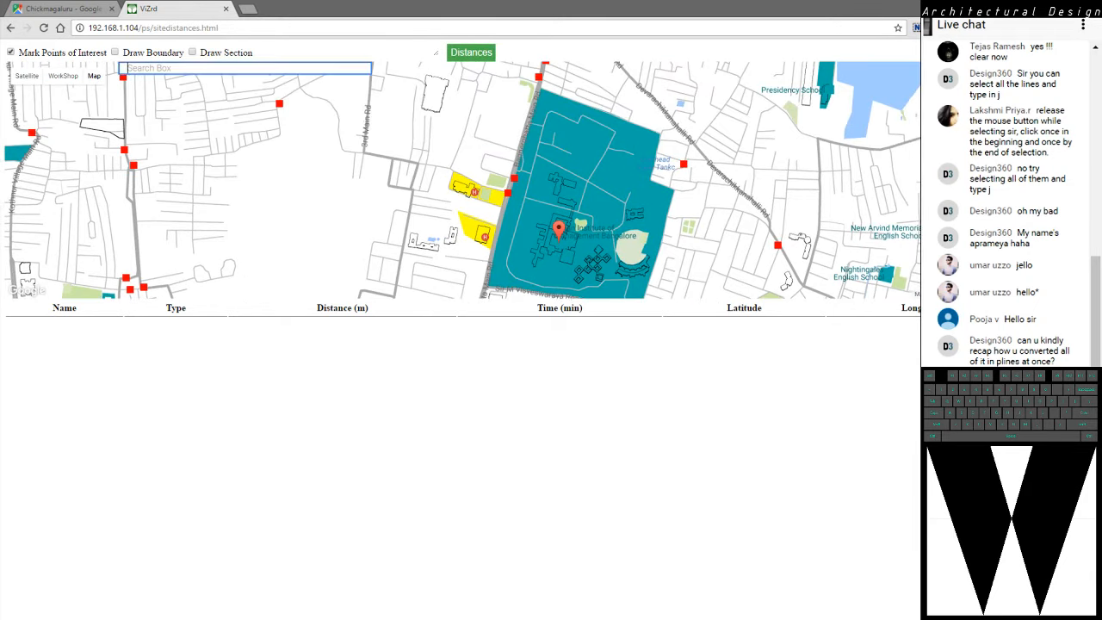
{"action": "type", "text": "chicma"}
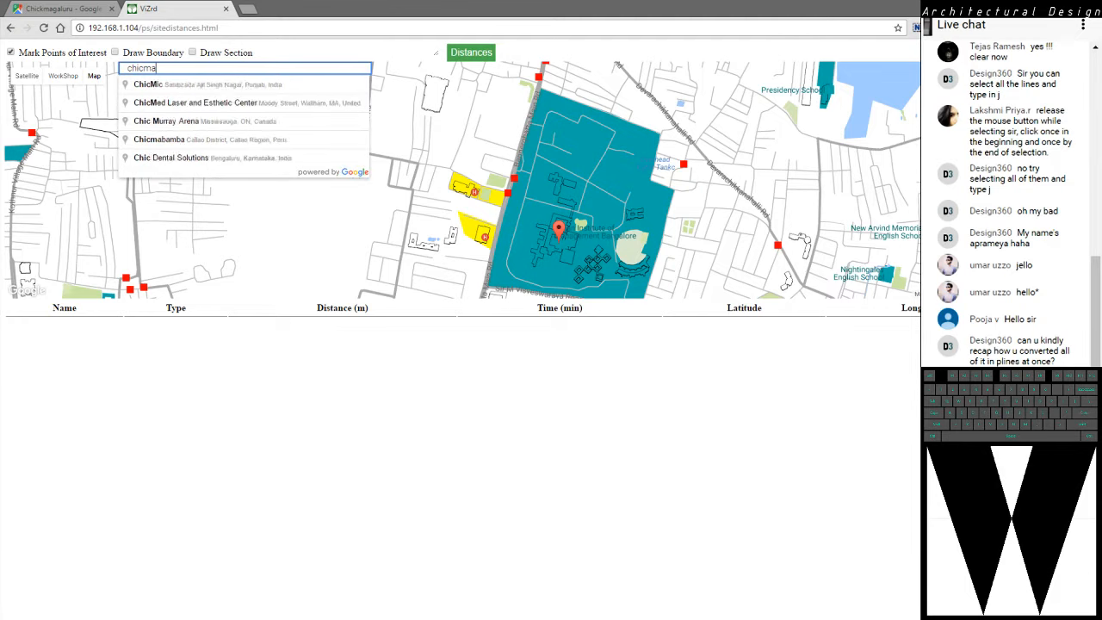
{"action": "type", "text": "galur"}
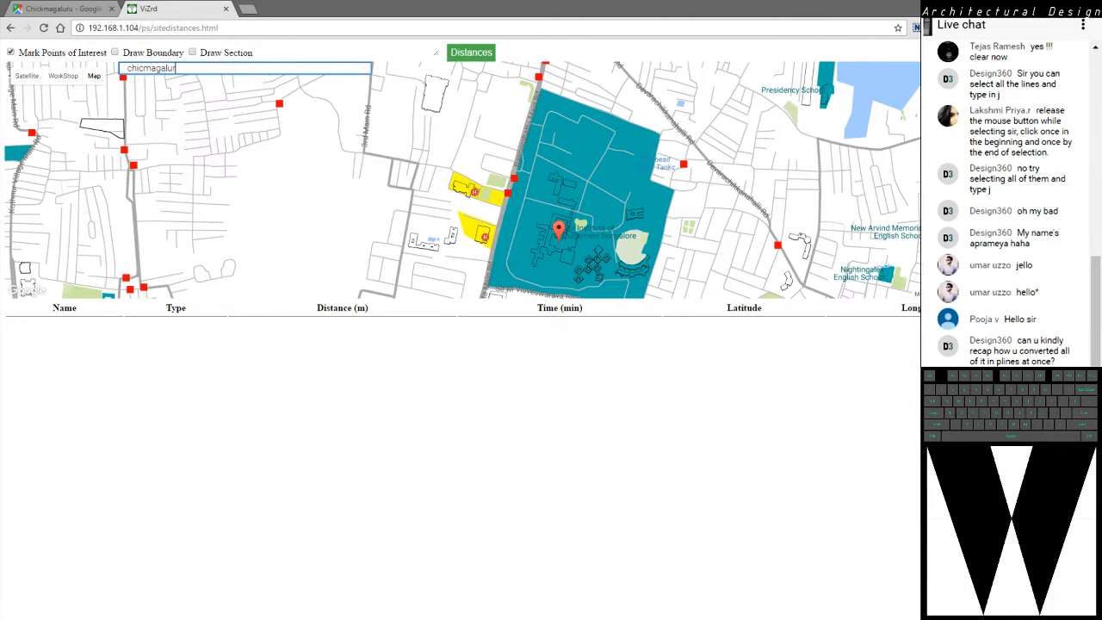
{"action": "key", "text": "Return"}
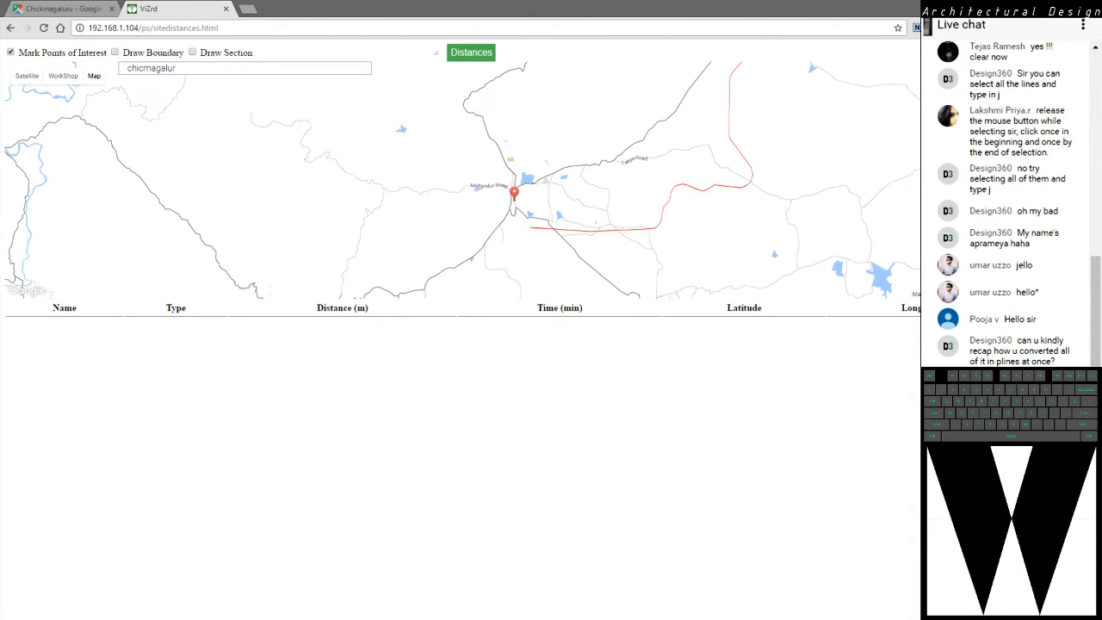
Show the map as satellite imagery and, with Draw Section as the only option enabled, draw a roughly north-south section line through the Institute of Technology campus
{"action": "left_click", "coordinate": [27, 76]}
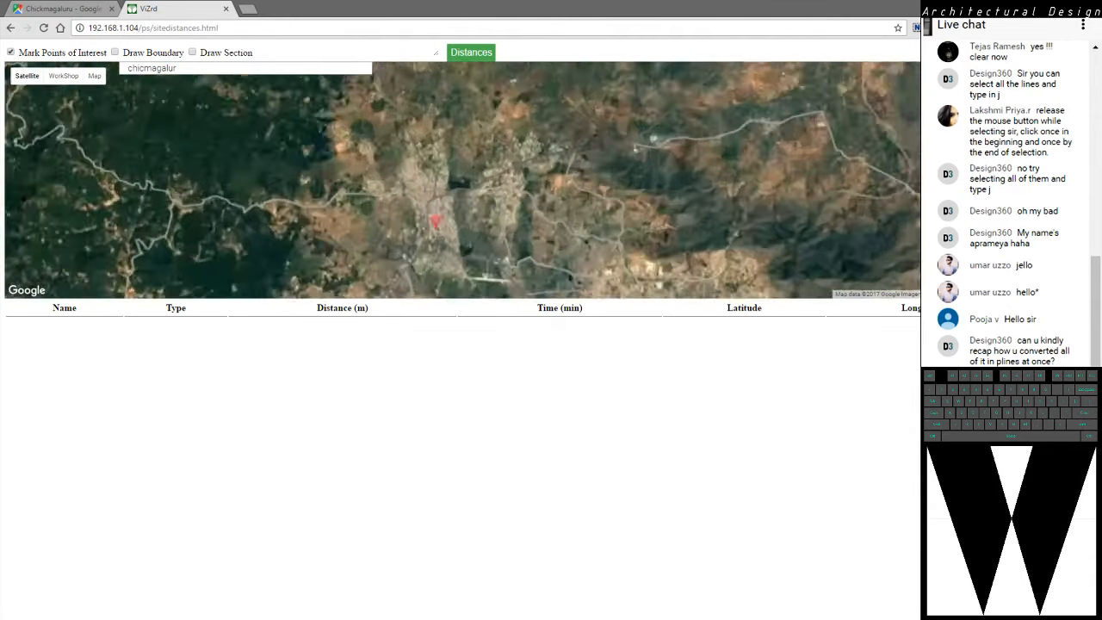
{"action": "scroll", "coordinate": [508, 158], "scroll_direction": "up", "scroll_amount": 3}
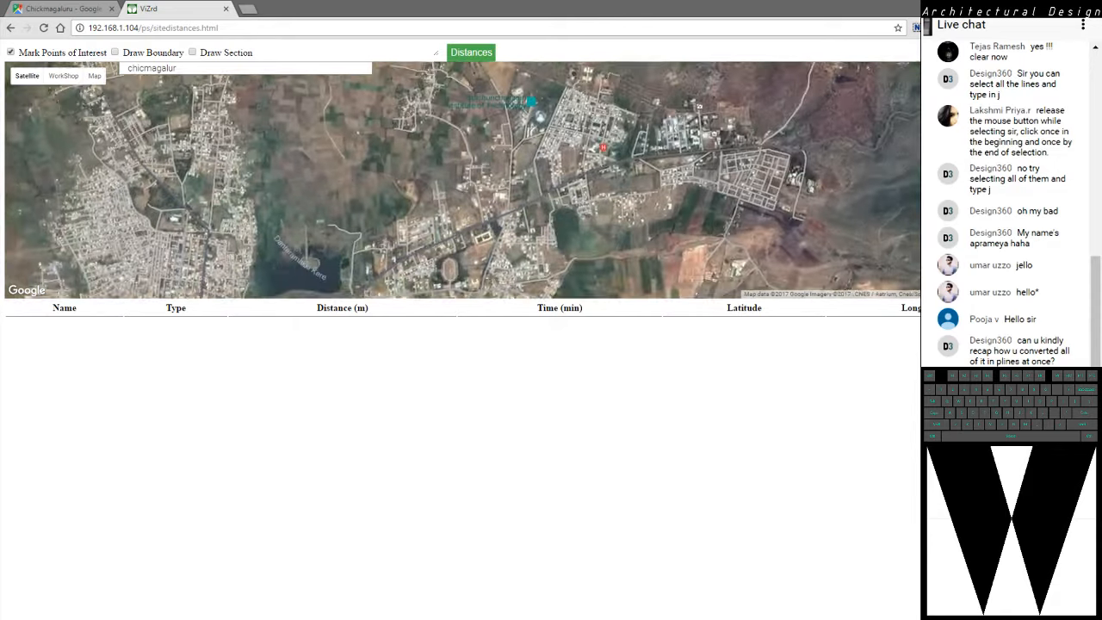
{"action": "scroll", "coordinate": [539, 90], "scroll_direction": "up", "scroll_amount": 3}
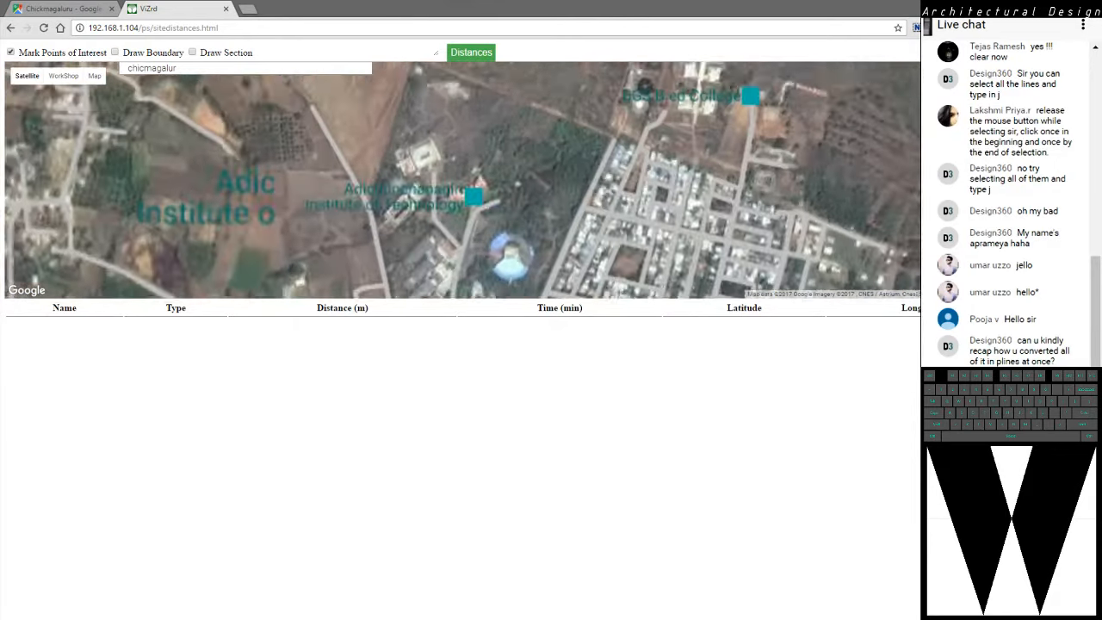
{"action": "left_click_drag", "start_coordinate": [510, 219], "coordinate": [513, 179]}
{"action": "scroll", "coordinate": [559, 220], "scroll_direction": "down", "scroll_amount": 1}
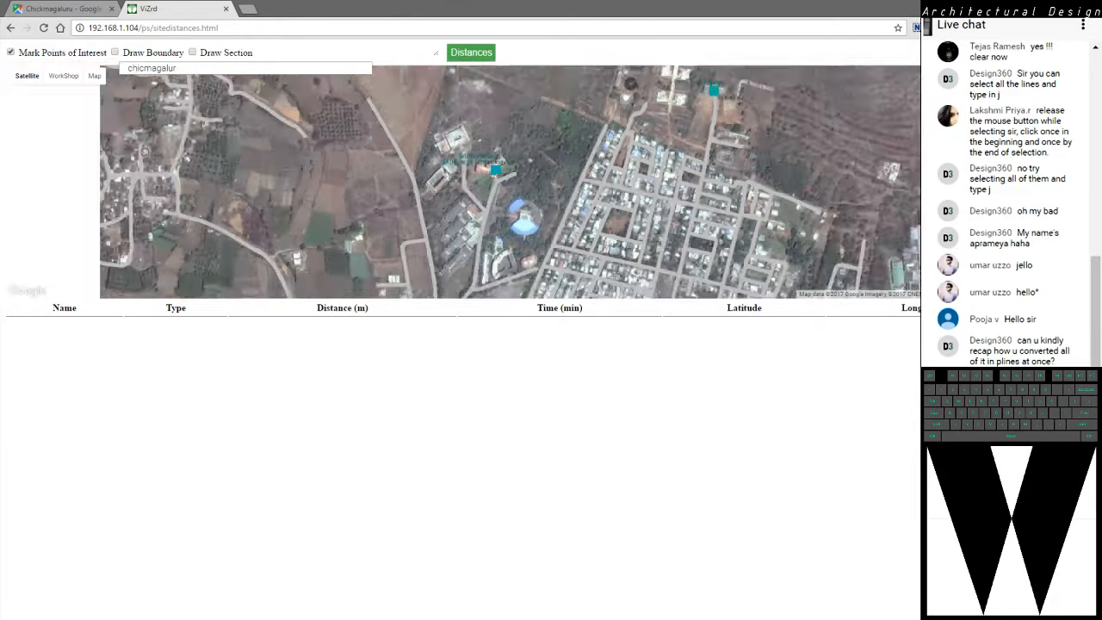
{"action": "mouse_move", "coordinate": [27, 77]}
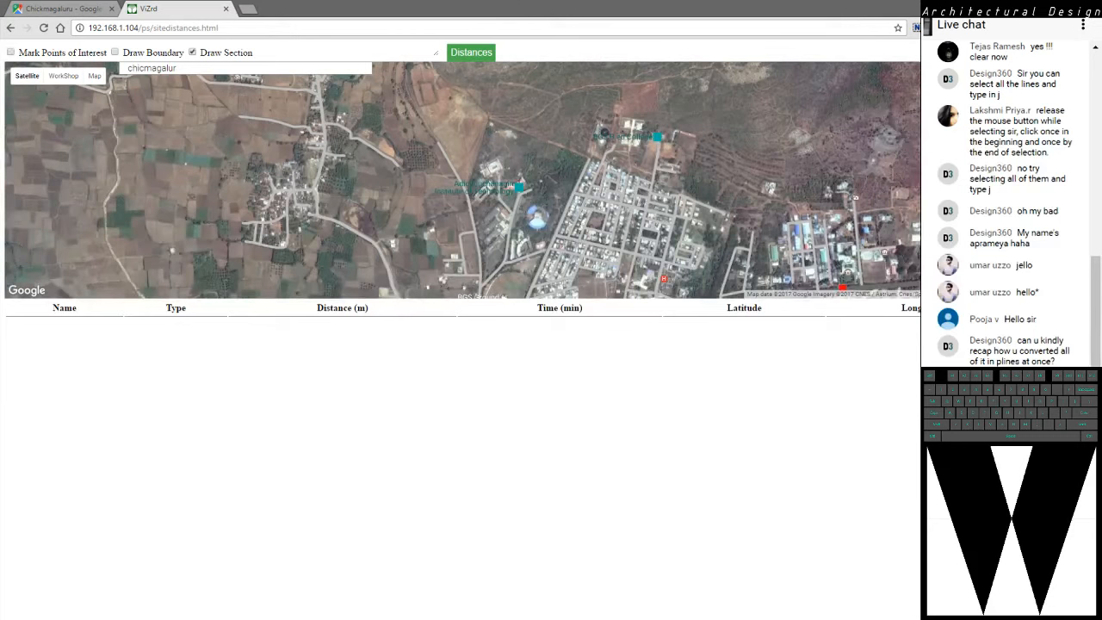
{"action": "left_click", "coordinate": [491, 289]}
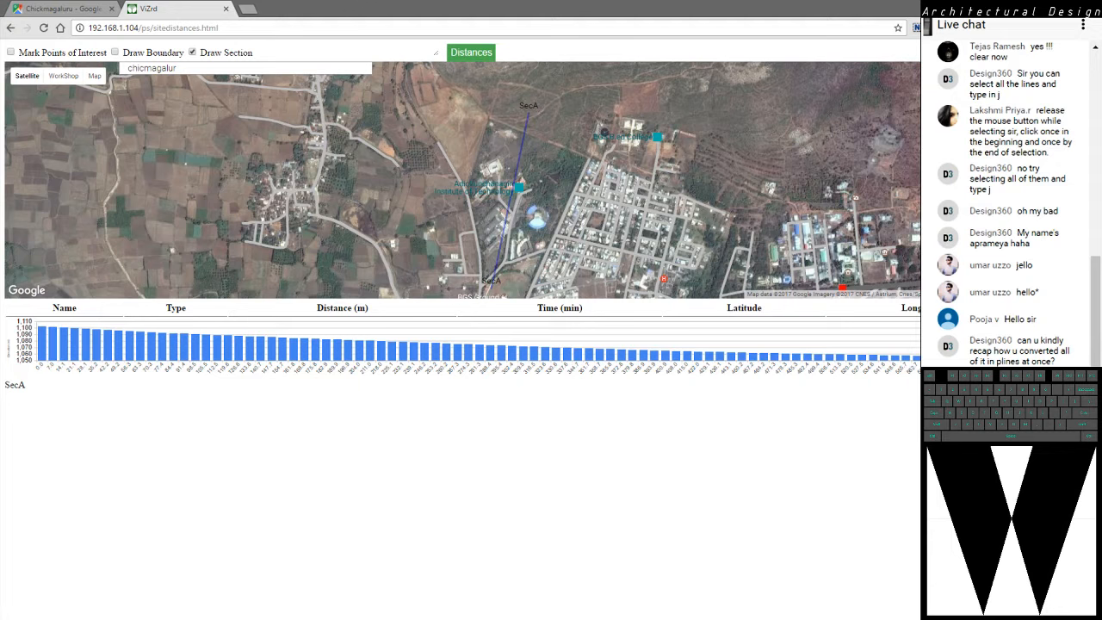
Switch from the web map to the Chikmanglur.dwg drawing in AutoCAD, leaving nothing selected
{"action": "key", "text": "alt+Tab"}
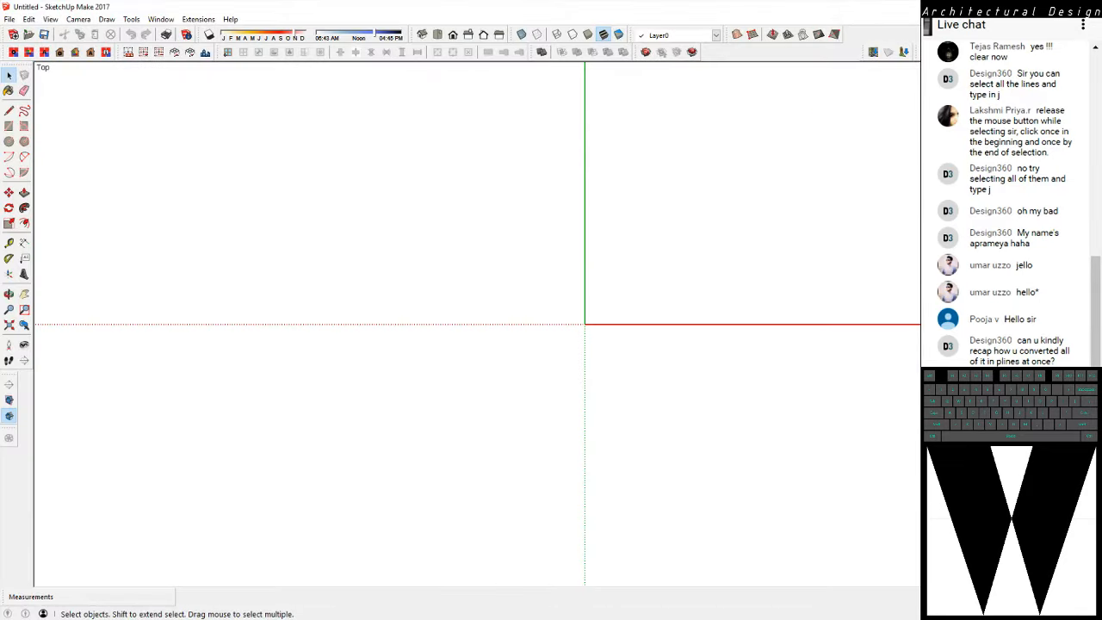
{"action": "key", "text": "alt+Tab"}
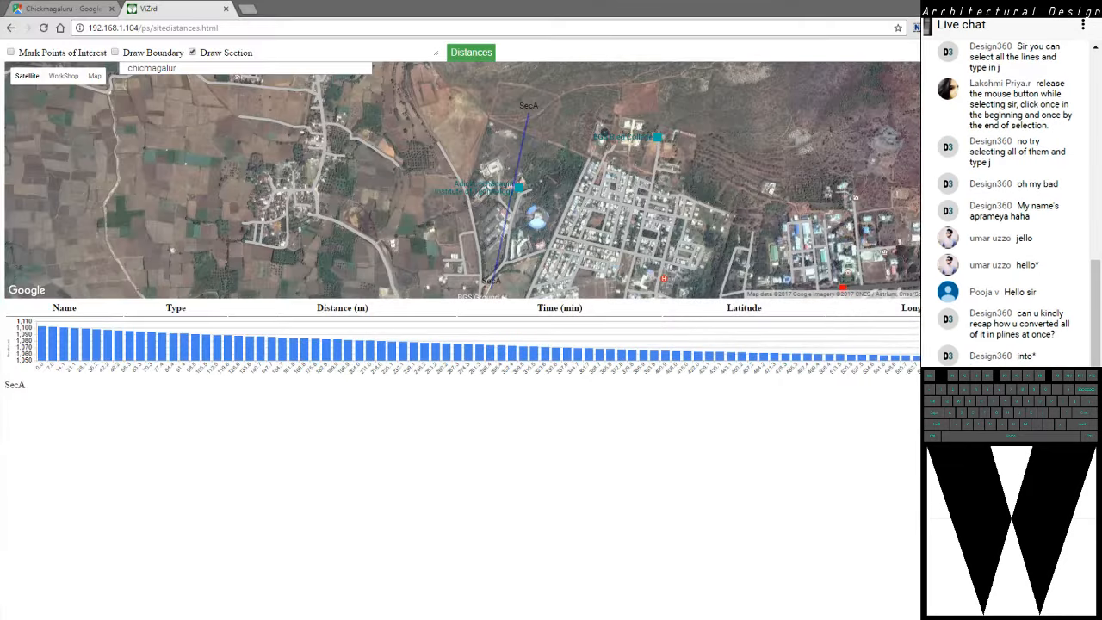
{"action": "key", "text": "alt+Tab"}
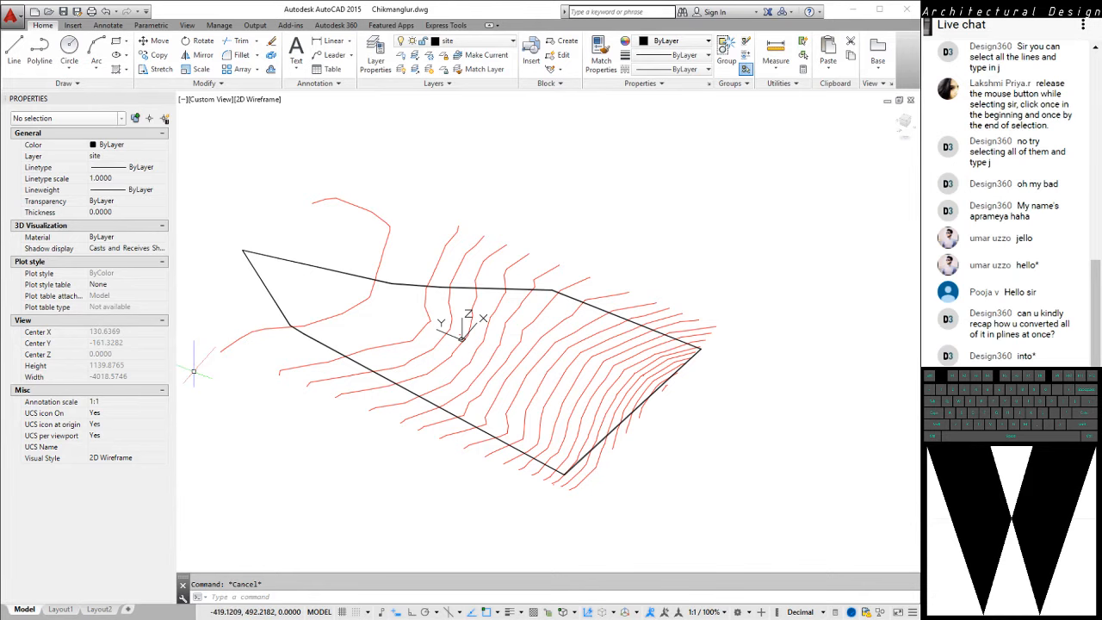
{"action": "left_click", "coordinate": [758, 261]}
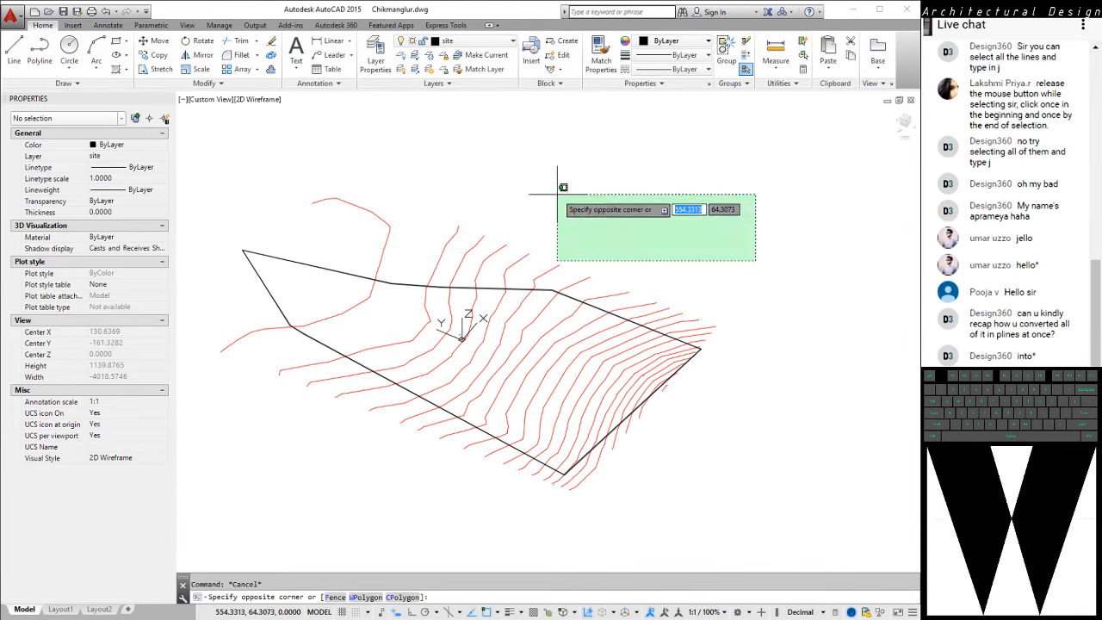
{"action": "left_click", "coordinate": [556, 193]}
{"action": "mouse_move", "coordinate": [666, 215]}
{"action": "middle_mouse_down"}
{"action": "mouse_move", "coordinate": [653, 239]}
{"action": "mouse_move", "coordinate": [671, 220]}
{"action": "middle_mouse_up"}
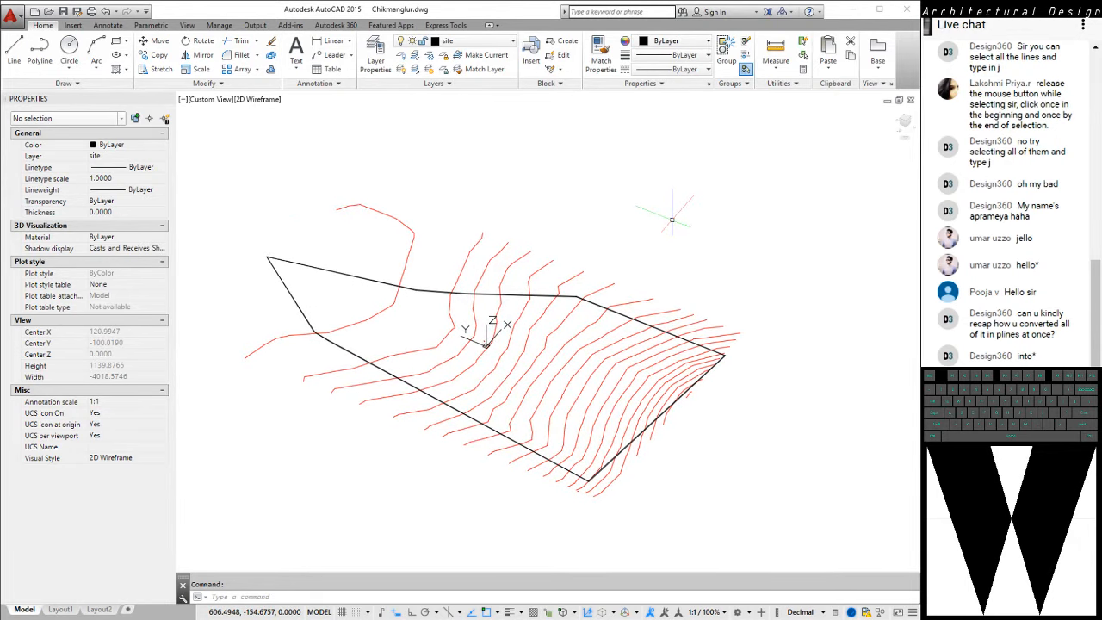
Return the drawing to a plan view with PLAN, then select the second contour from the top and clear the selection
{"action": "type", "text": "PLAN"}
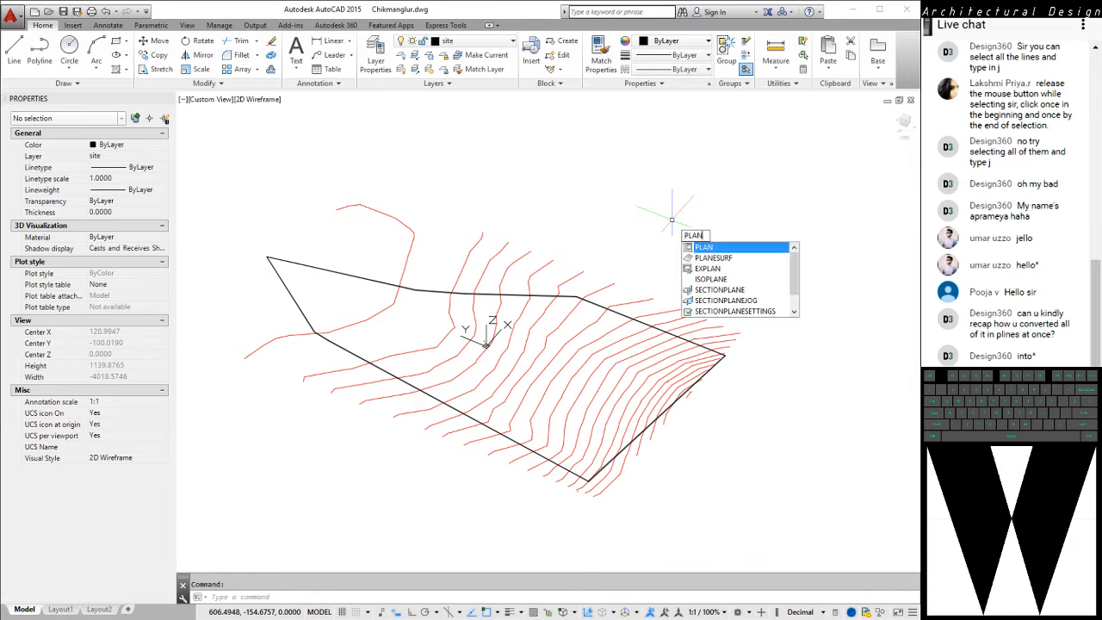
{"action": "key", "text": "Return"}
{"action": "key", "text": "Return"}
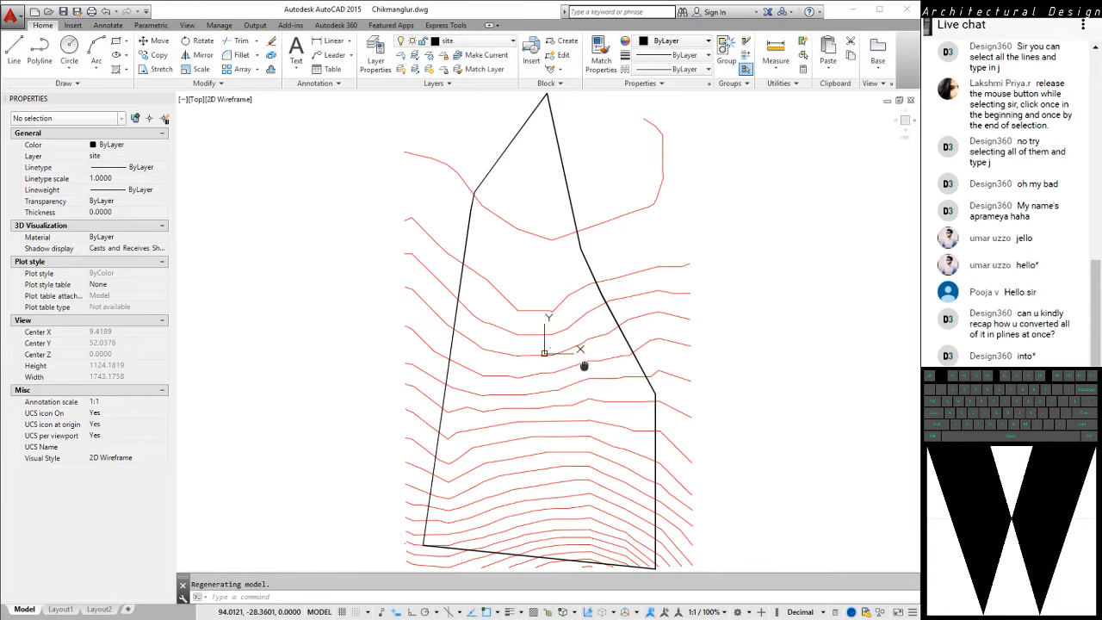
{"action": "middle_click_drag", "start_coordinate": [586, 364], "coordinate": [568, 318]}
{"action": "scroll", "coordinate": [569, 319], "scroll_direction": "up", "scroll_amount": 3}
{"action": "scroll", "coordinate": [465, 293], "scroll_direction": "down", "scroll_amount": 3}
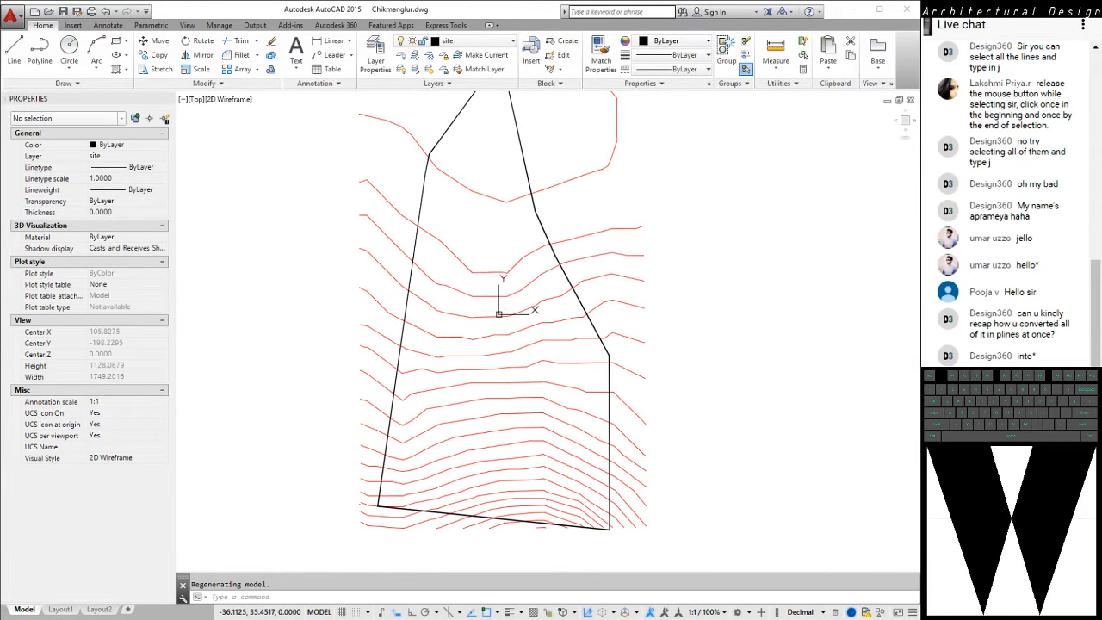
{"action": "left_click", "coordinate": [487, 272]}
{"action": "key", "text": "Escape"}
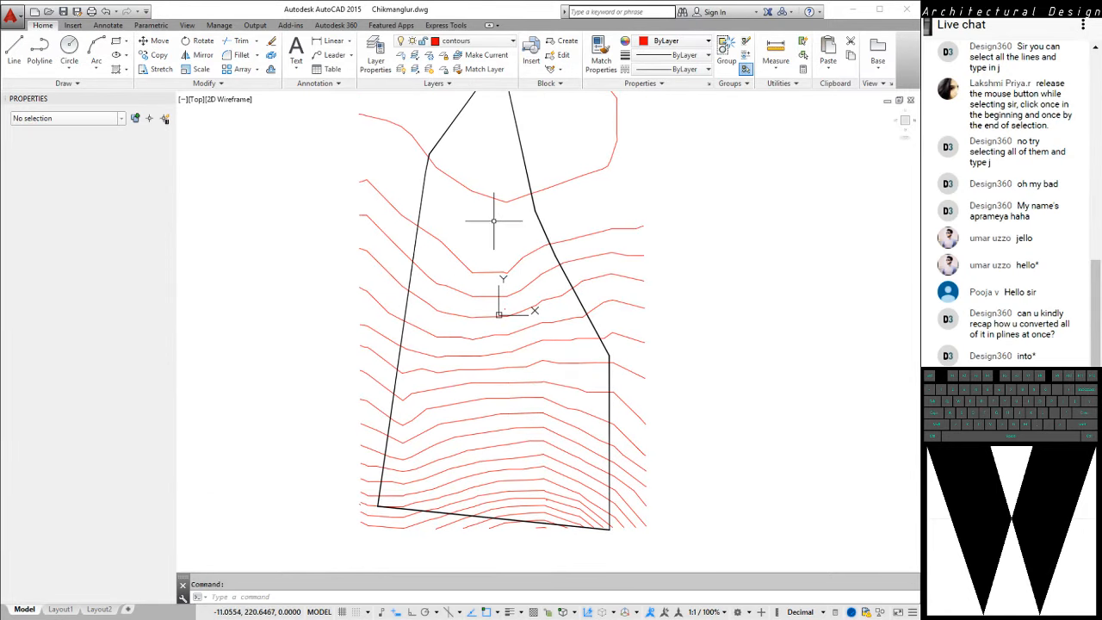
Undo the recent operations back through the plan view, the layer display and the joining of the contours
{"action": "key", "text": "ctrl+z"}
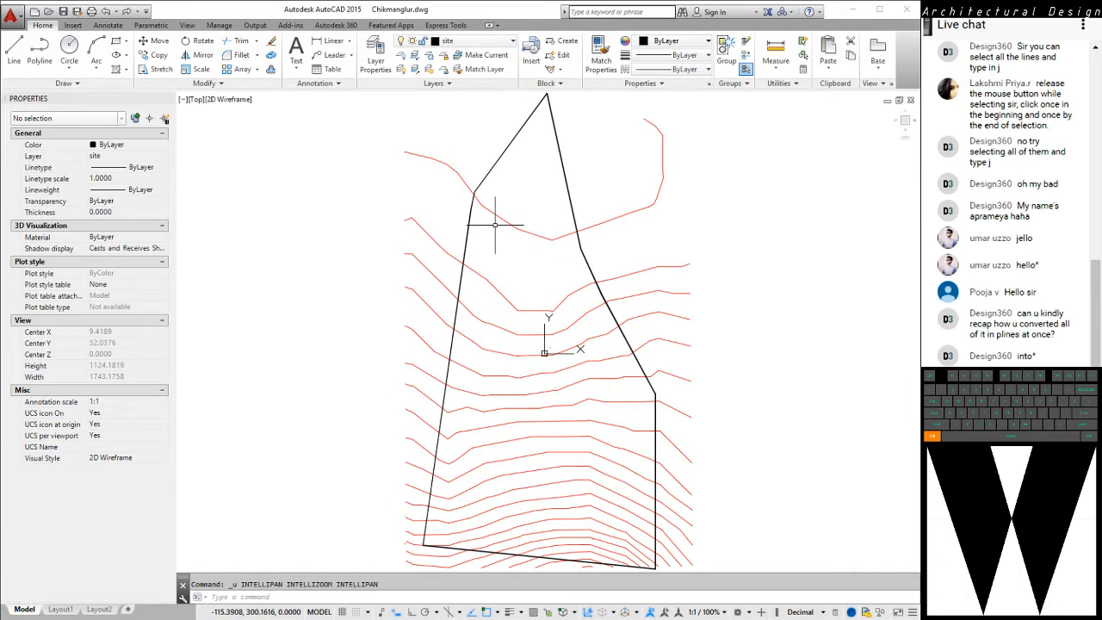
{"action": "key", "text": "ctrl+z"}
{"action": "key", "text": "ctrl+z"}
{"action": "key", "text": "ctrl+z"}
{"action": "key", "text": "ctrl+z"}
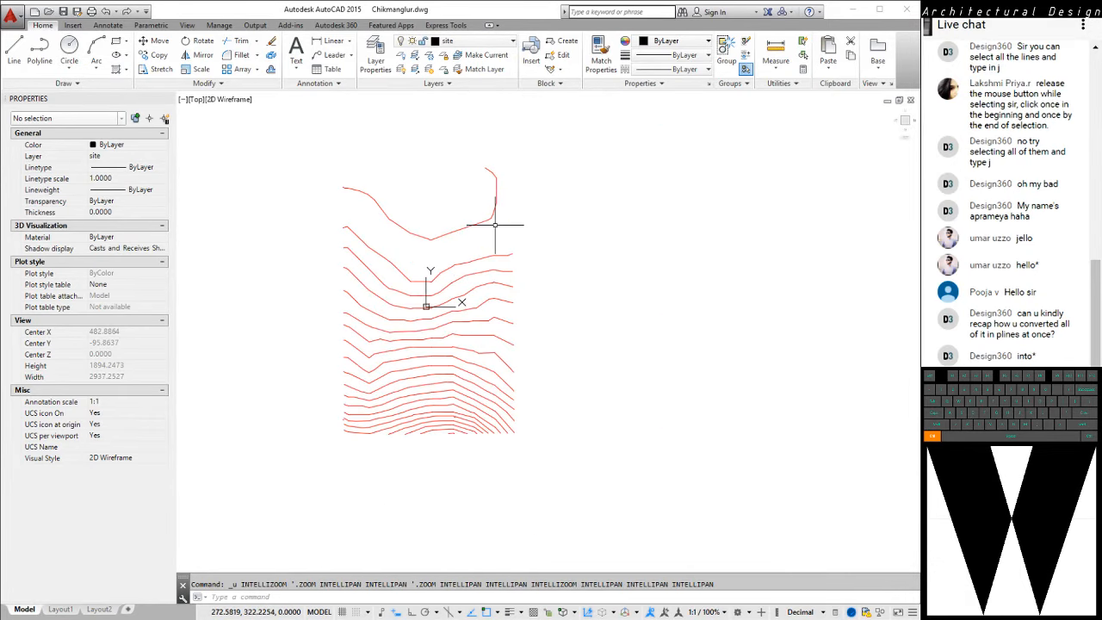
{"action": "key", "text": "ctrl+z"}
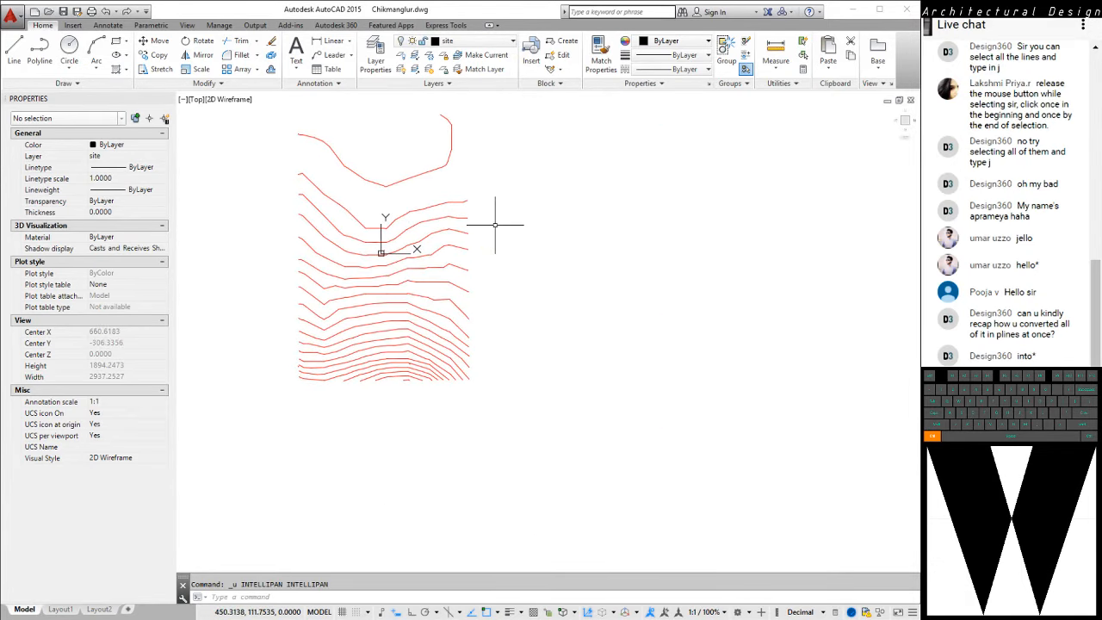
Select the short flat segment in the middle of the second contour to inspect its properties, then clear the selection
{"action": "scroll", "coordinate": [435, 211], "scroll_direction": "up", "scroll_amount": 5}
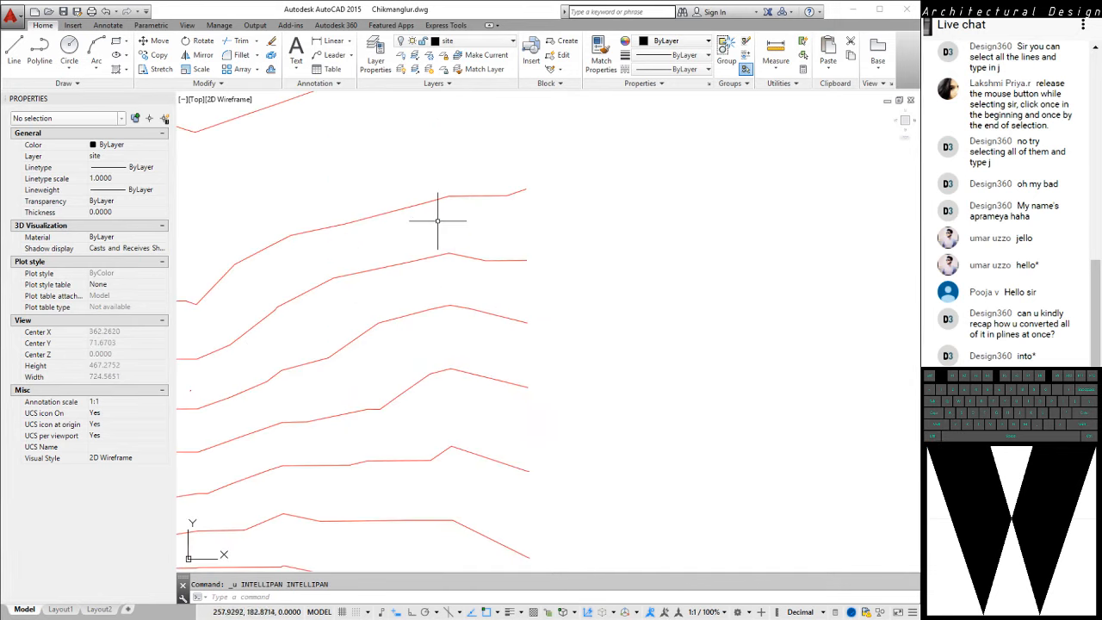
{"action": "middle_click_drag", "start_coordinate": [601, 243], "coordinate": [629, 235]}
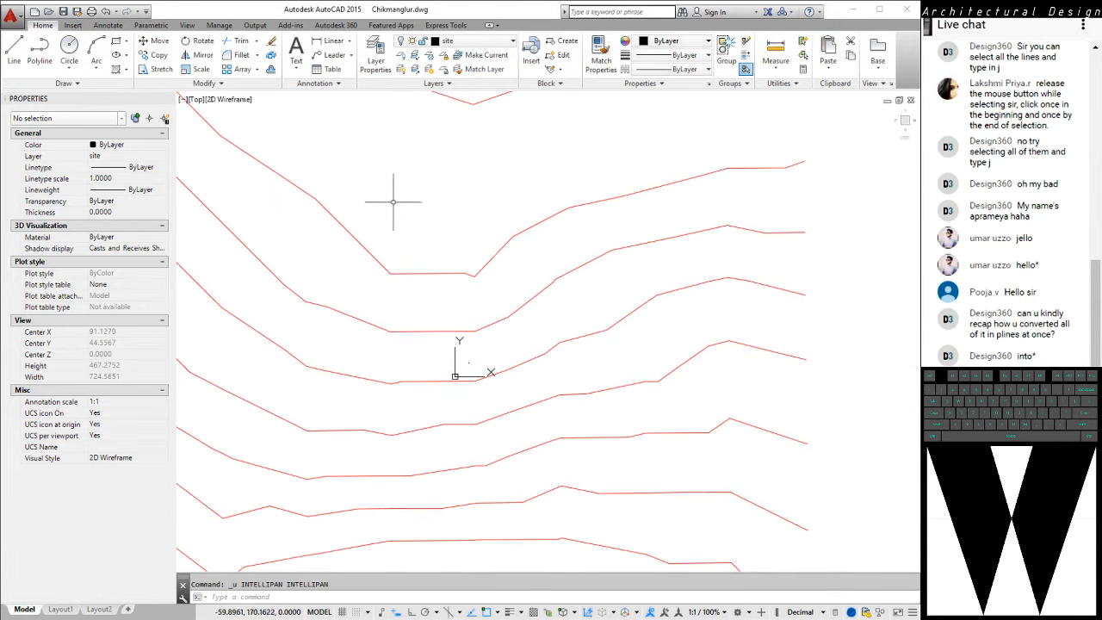
{"action": "left_click", "coordinate": [411, 268]}
{"action": "left_click", "coordinate": [399, 292]}
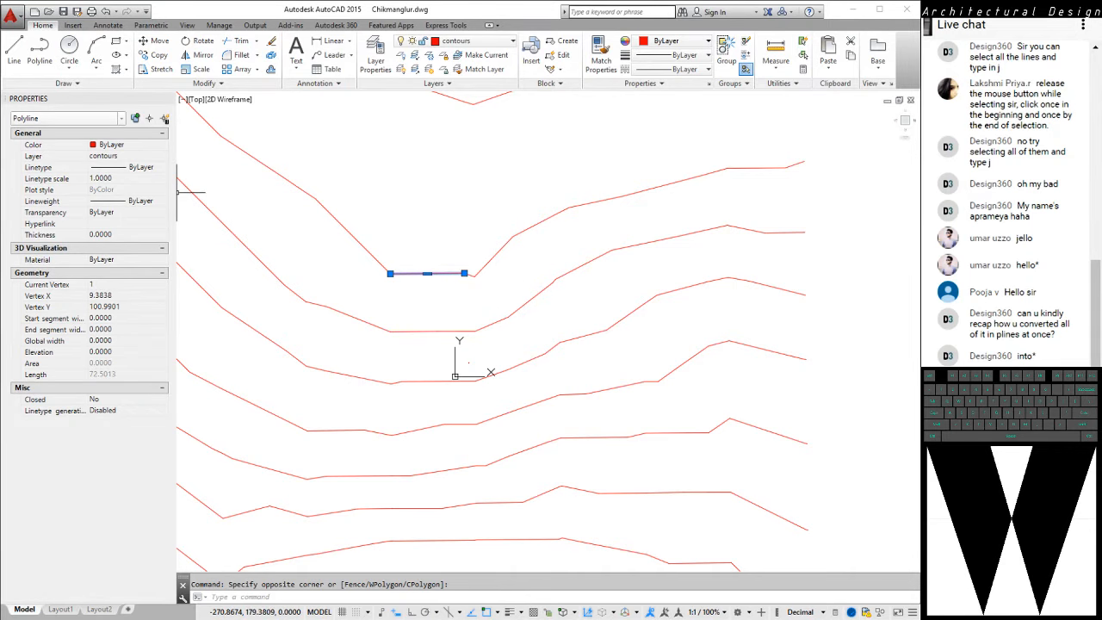
{"action": "middle_click_drag", "start_coordinate": [463, 221], "coordinate": [504, 266]}
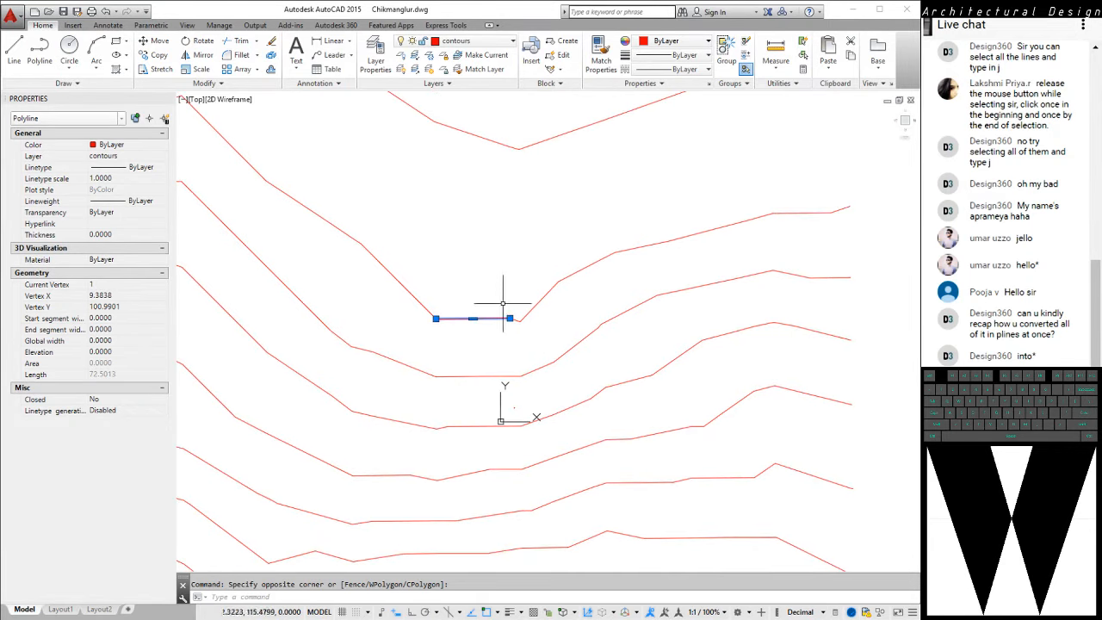
{"action": "scroll", "coordinate": [503, 304], "scroll_direction": "down", "scroll_amount": 4}
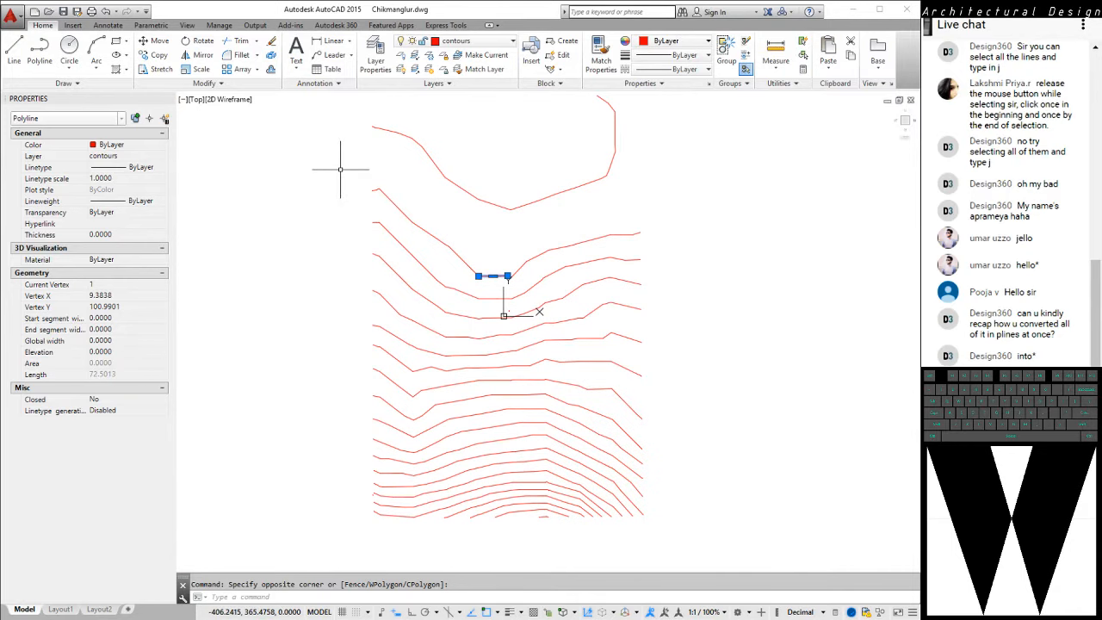
{"action": "key", "text": "Escape"}
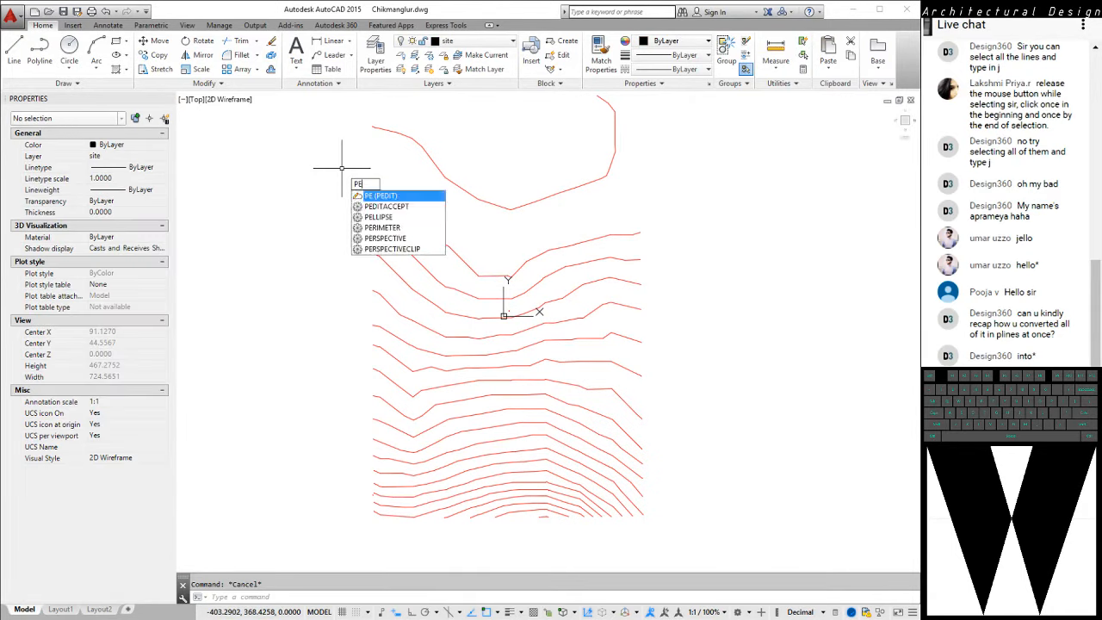
Use PEDIT with the Multiple option to join all contour segments below the topmost contour, with a fuzz distance of 0.0000
{"action": "key", "text": "Return"}
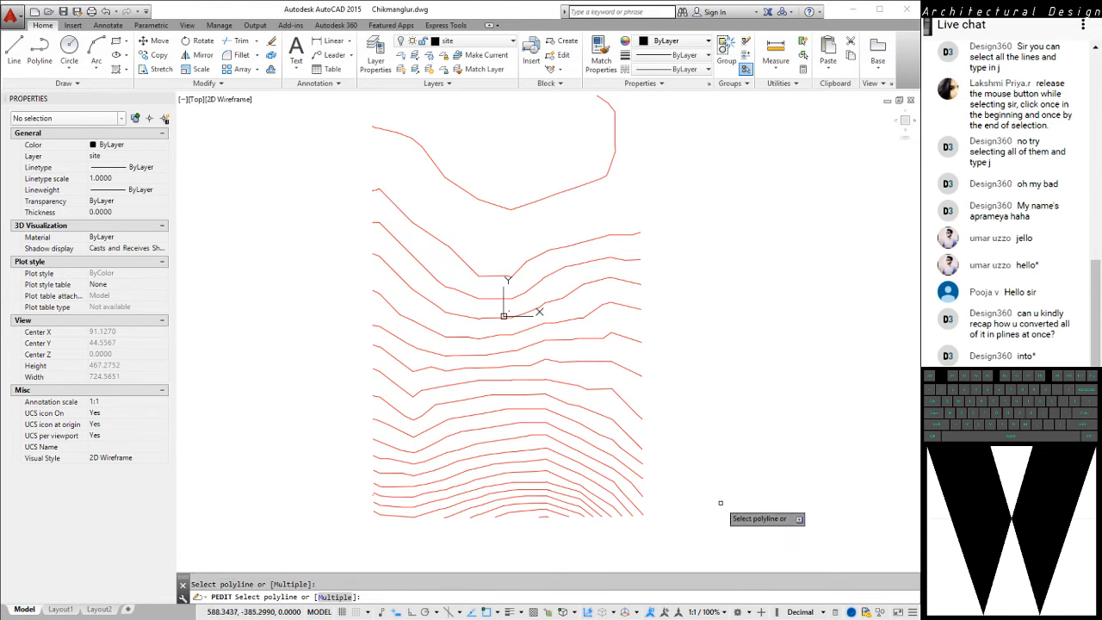
{"action": "type", "text": "m"}
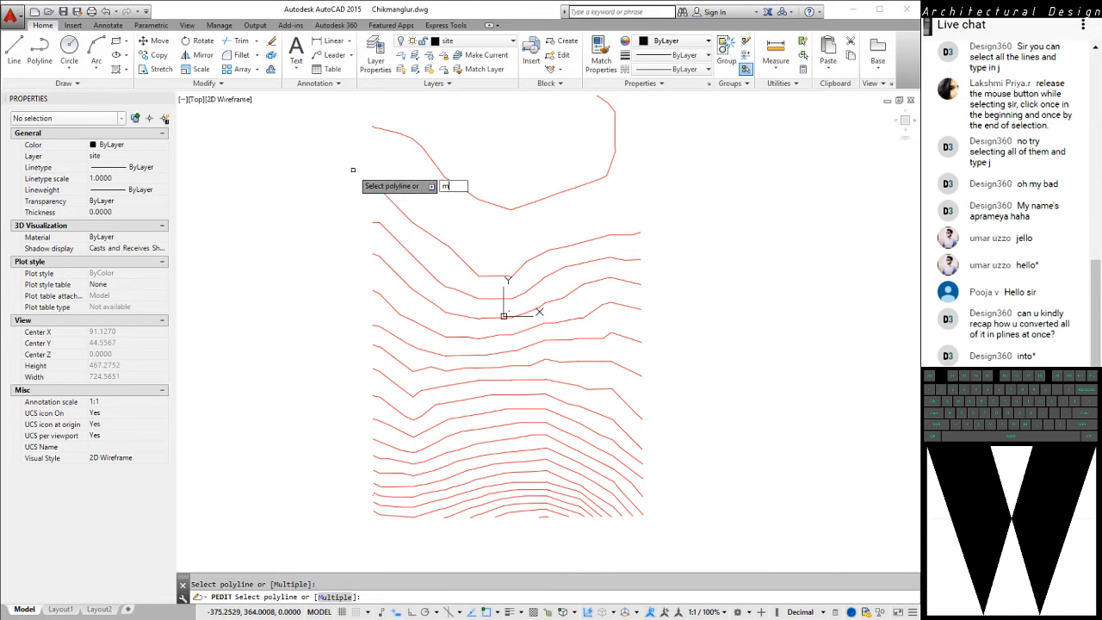
{"action": "key", "text": "Return"}
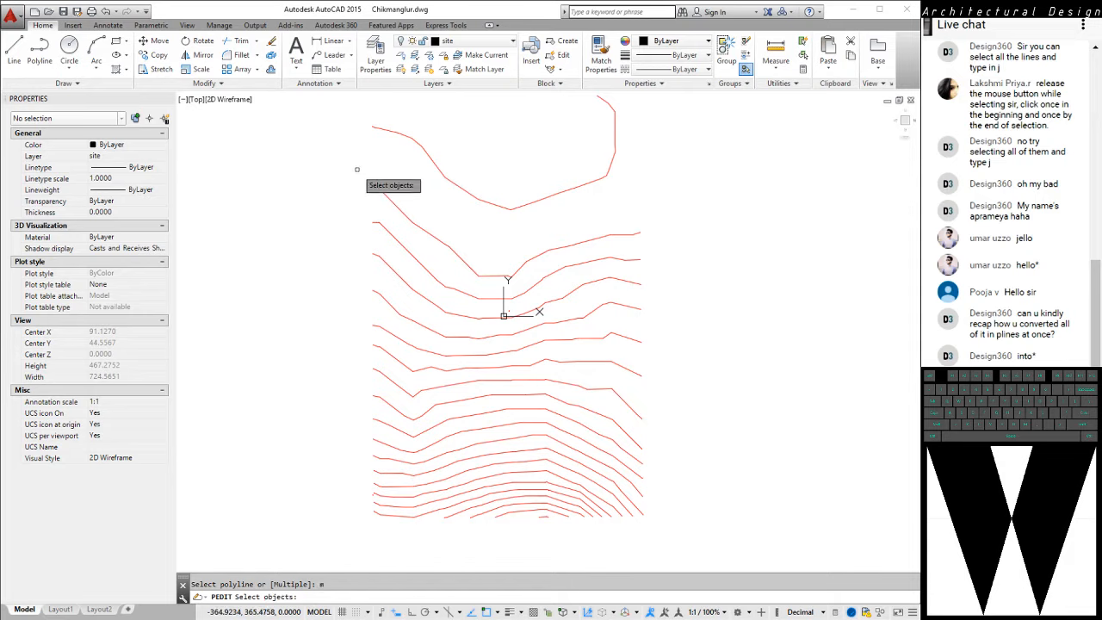
{"action": "left_click", "coordinate": [355, 171]}
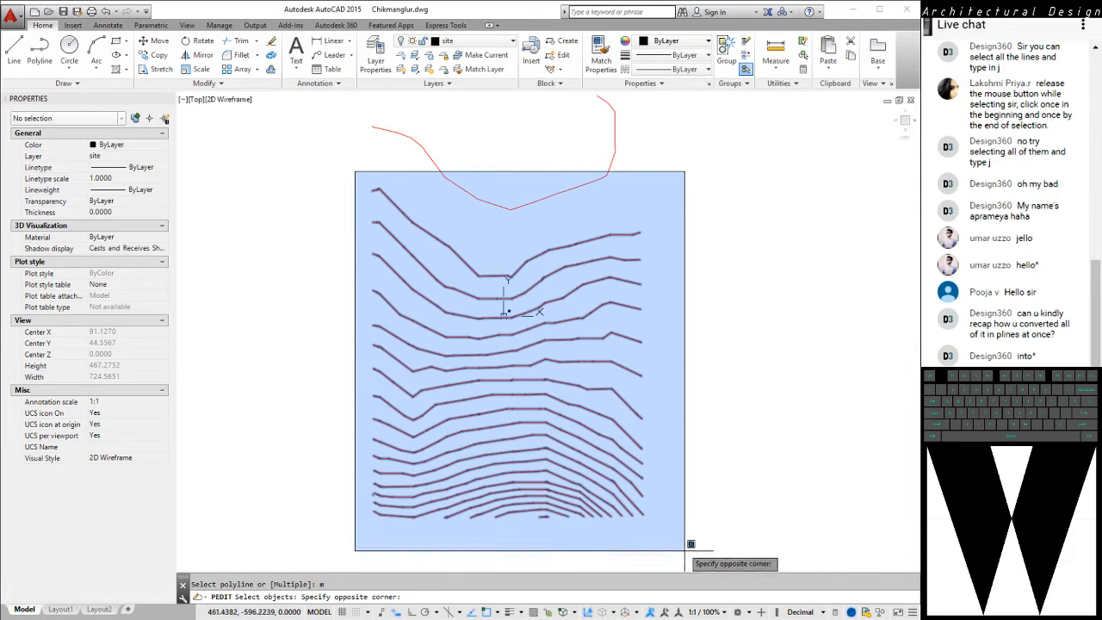
{"action": "left_click", "coordinate": [683, 545]}
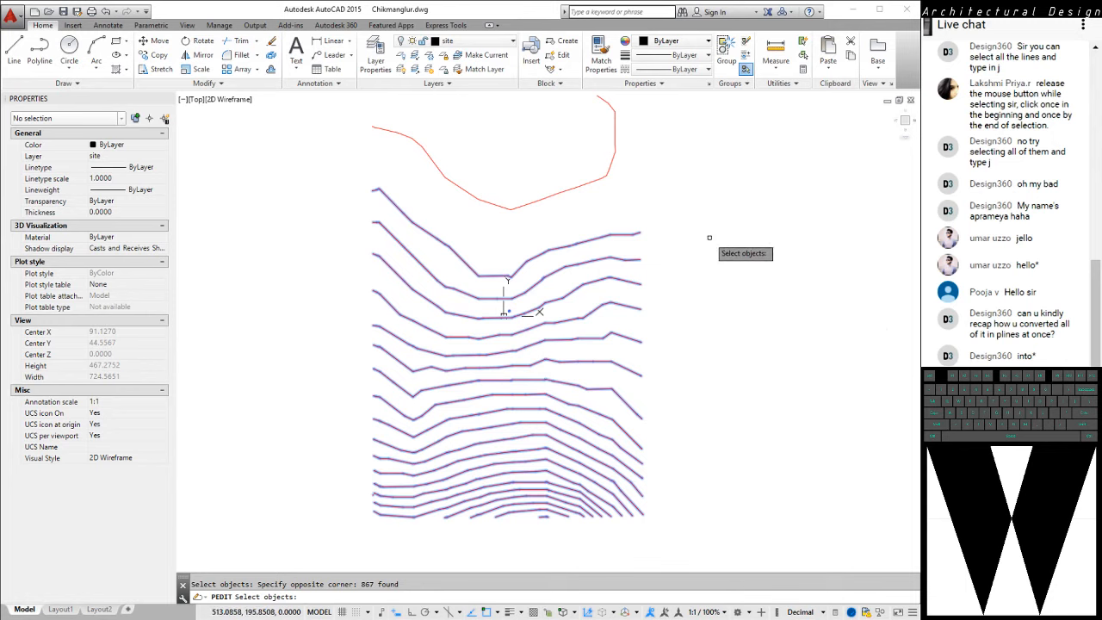
{"action": "key", "text": "Return"}
{"action": "key", "text": "Down"}
{"action": "key", "text": "Down"}
{"action": "key", "text": "Down"}
{"action": "key", "text": "Down"}
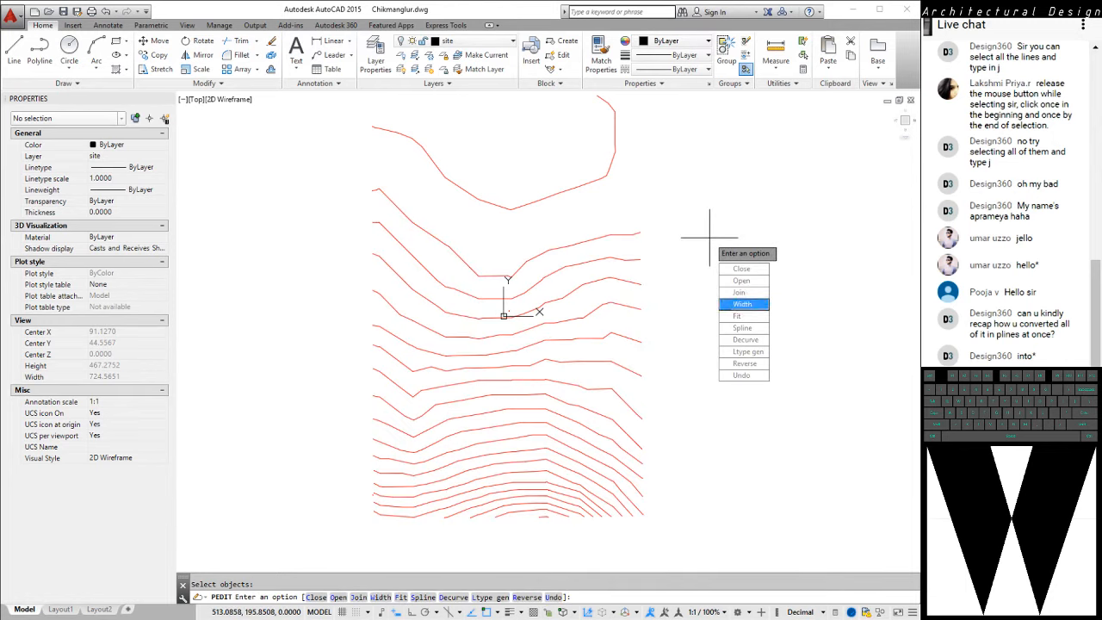
{"action": "key", "text": "Up"}
{"action": "key", "text": "Up"}
{"action": "key", "text": "Down"}
{"action": "key", "text": "Down"}
{"action": "key", "text": "Up"}
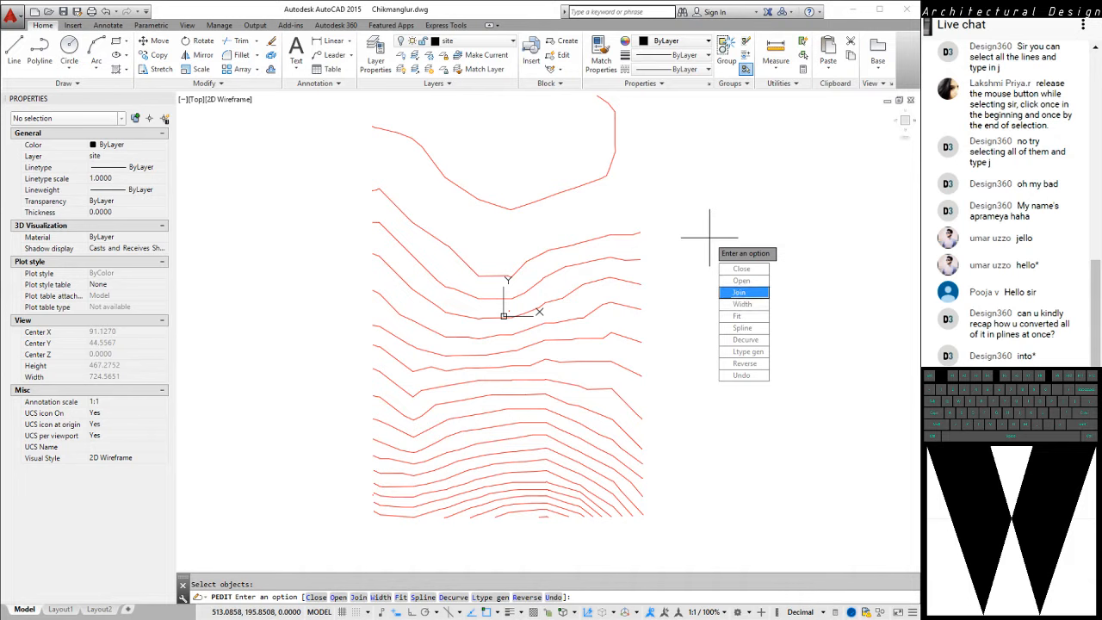
{"action": "key", "text": "Return"}
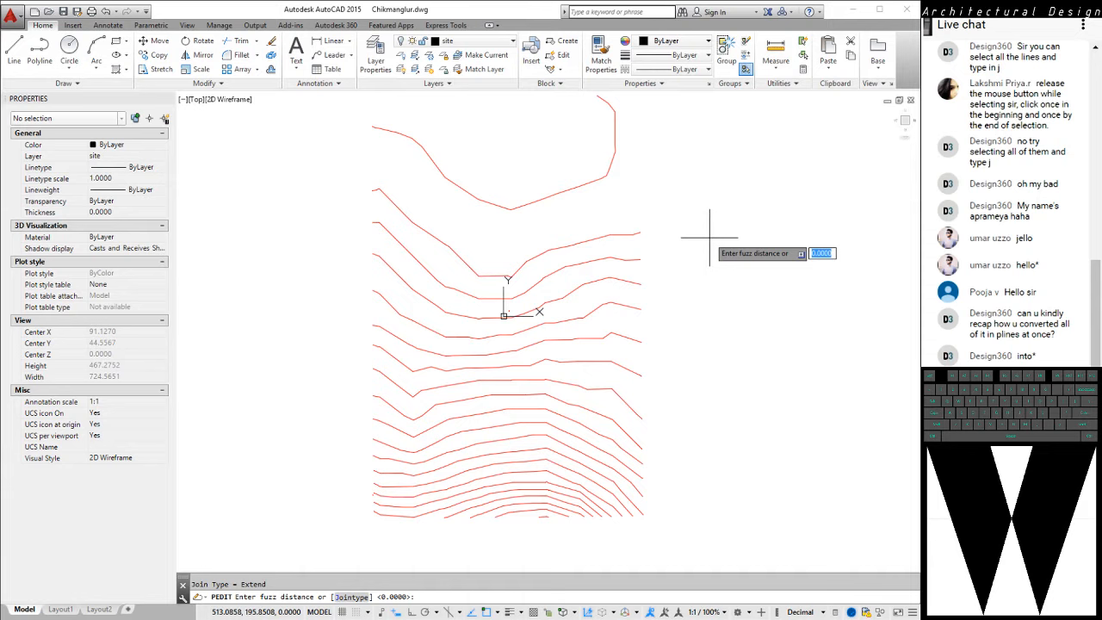
{"action": "key", "text": "Return"}
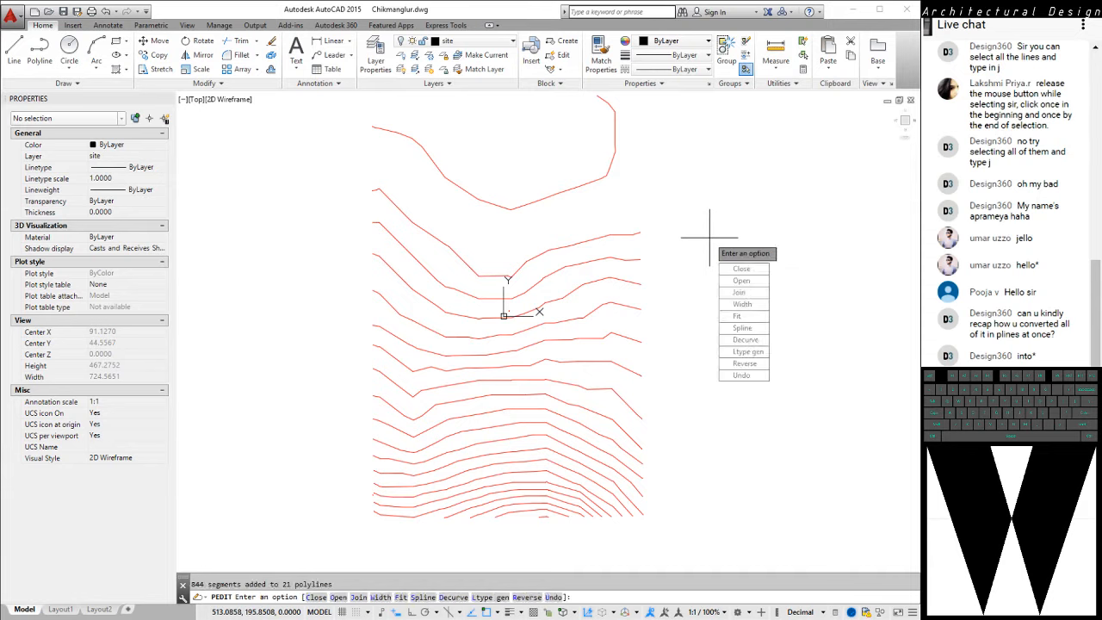
{"action": "key", "text": "Return"}
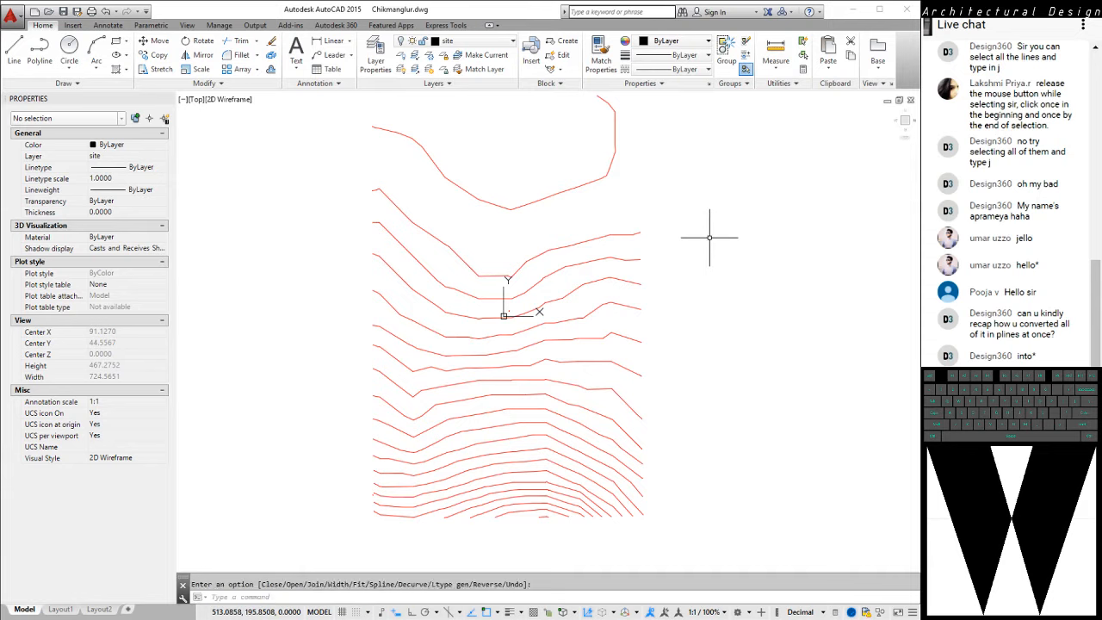
Select the second and third contours from the top to check that each is one polyline, then clear the selection
{"action": "left_click", "coordinate": [634, 233]}
{"action": "left_click", "coordinate": [624, 259]}
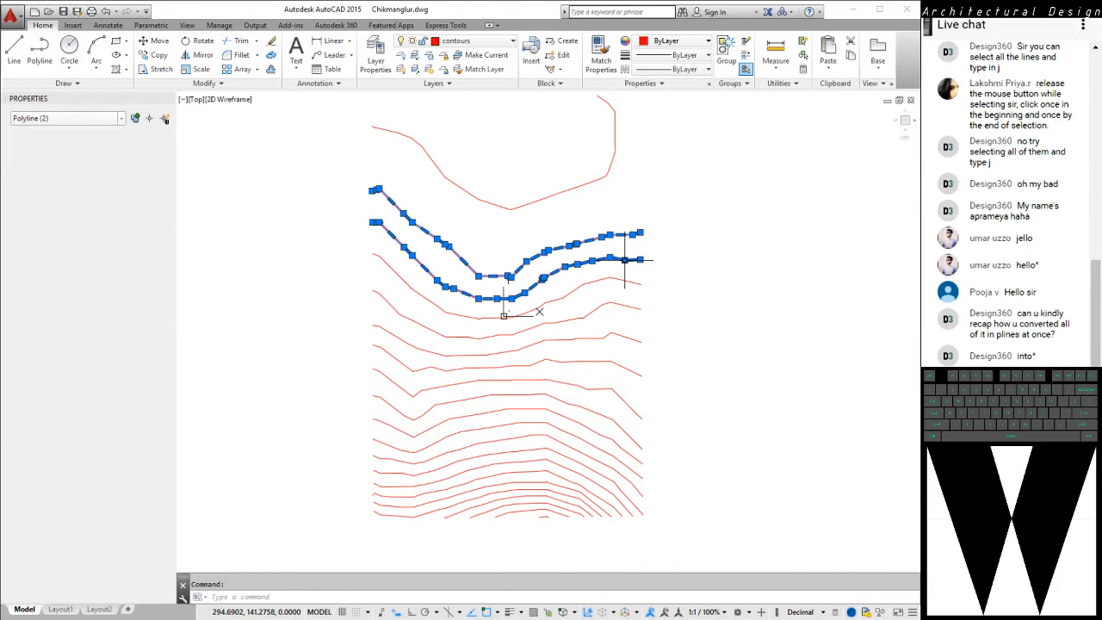
{"action": "key", "text": "Escape"}
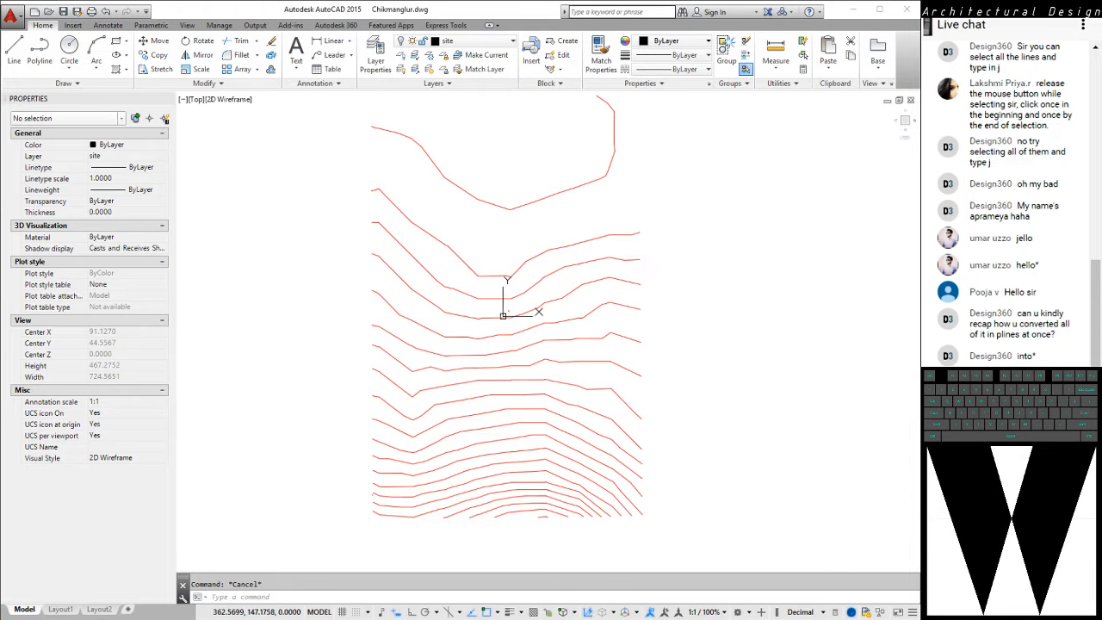
{"action": "middle_click_drag", "start_coordinate": [647, 260], "coordinate": [644, 265]}
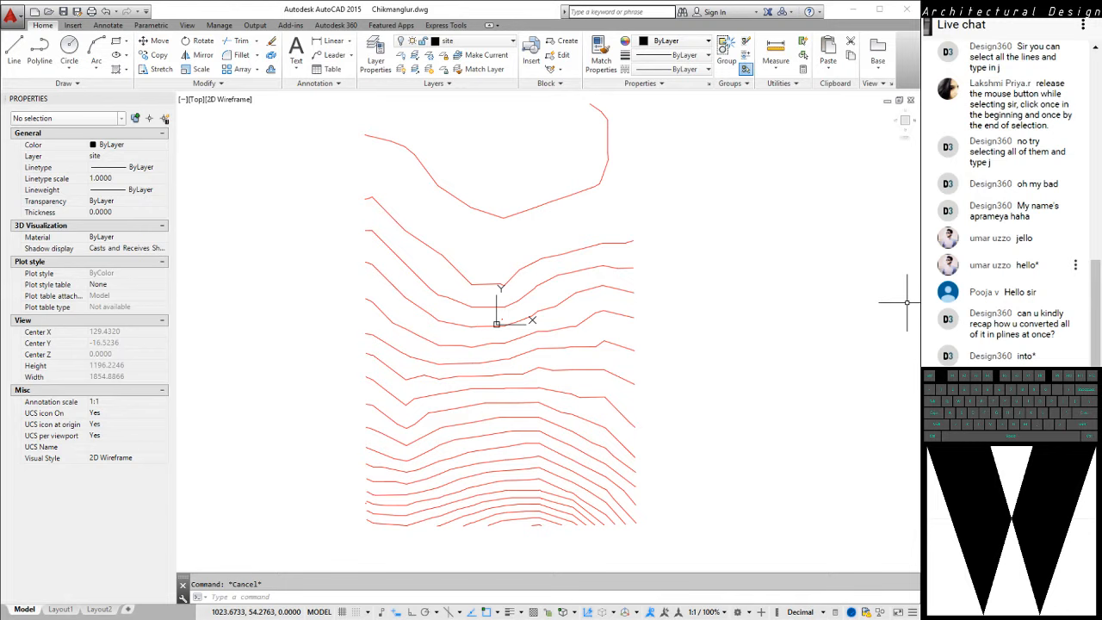
{"action": "left_click", "coordinate": [660, 233]}
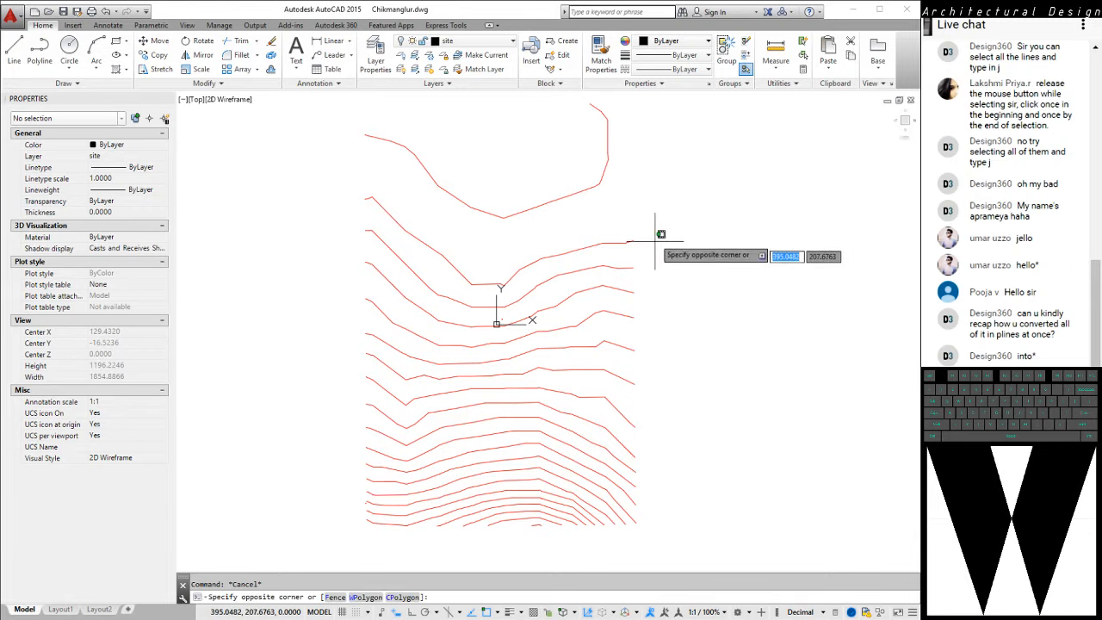
{"action": "key", "text": "Escape"}
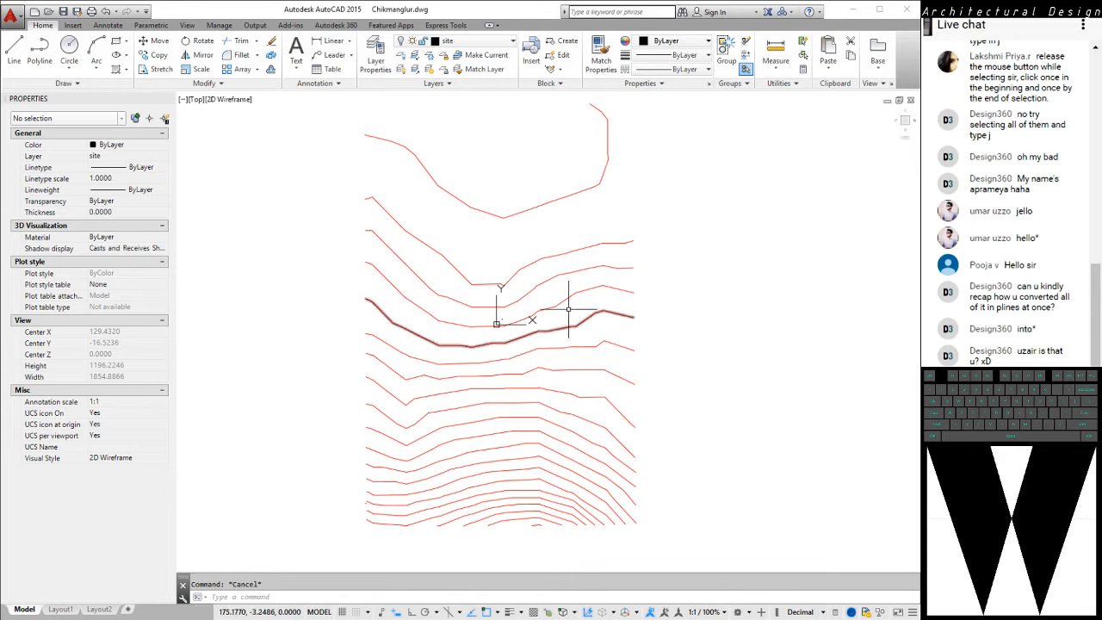
Delete the tiny stray polyline lying between two contours near the crest of the lower contours
{"action": "middle_click_drag", "start_coordinate": [580, 199], "coordinate": [558, 242]}
{"action": "scroll", "coordinate": [594, 241], "scroll_direction": "down", "scroll_amount": 1}
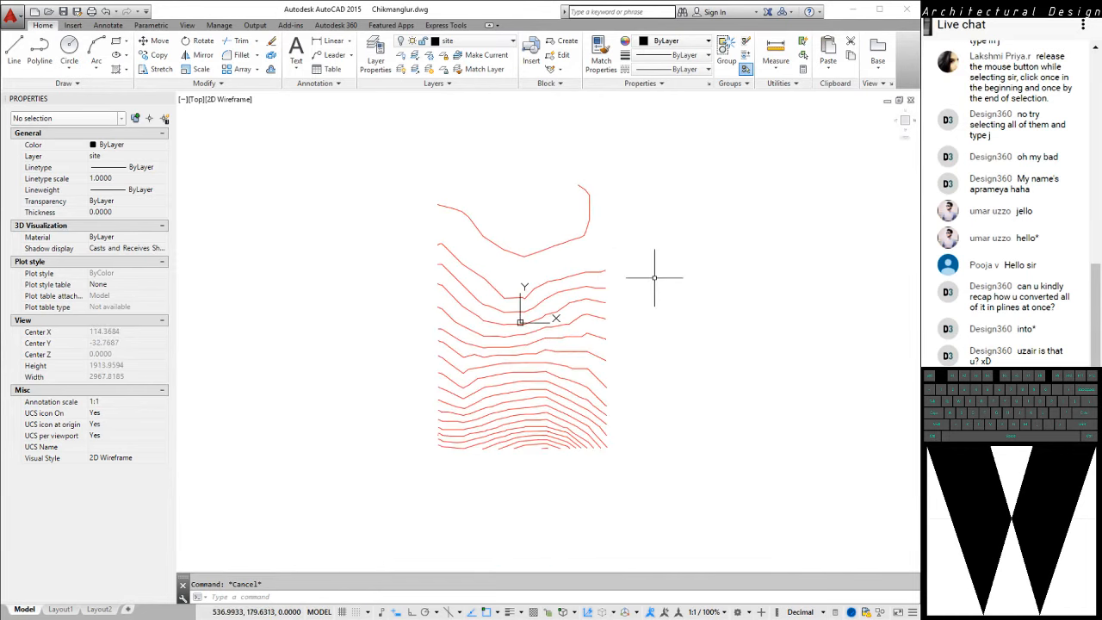
{"action": "scroll", "coordinate": [551, 267], "scroll_direction": "down", "scroll_amount": 1}
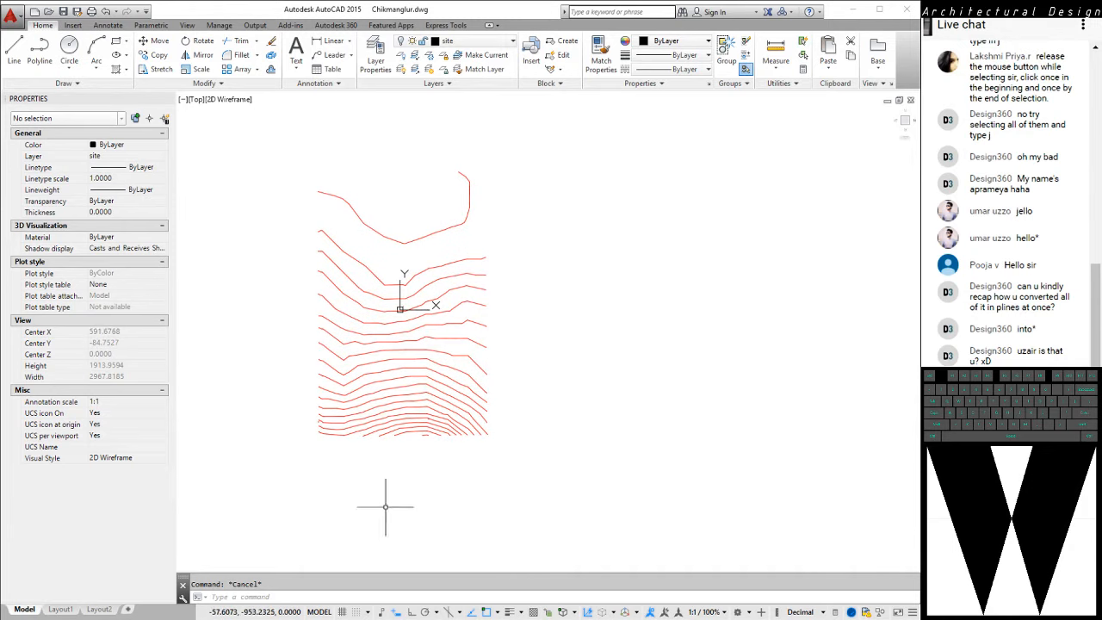
{"action": "scroll", "coordinate": [439, 469], "scroll_direction": "up", "scroll_amount": 1}
{"action": "scroll", "coordinate": [455, 462], "scroll_direction": "up", "scroll_amount": 1}
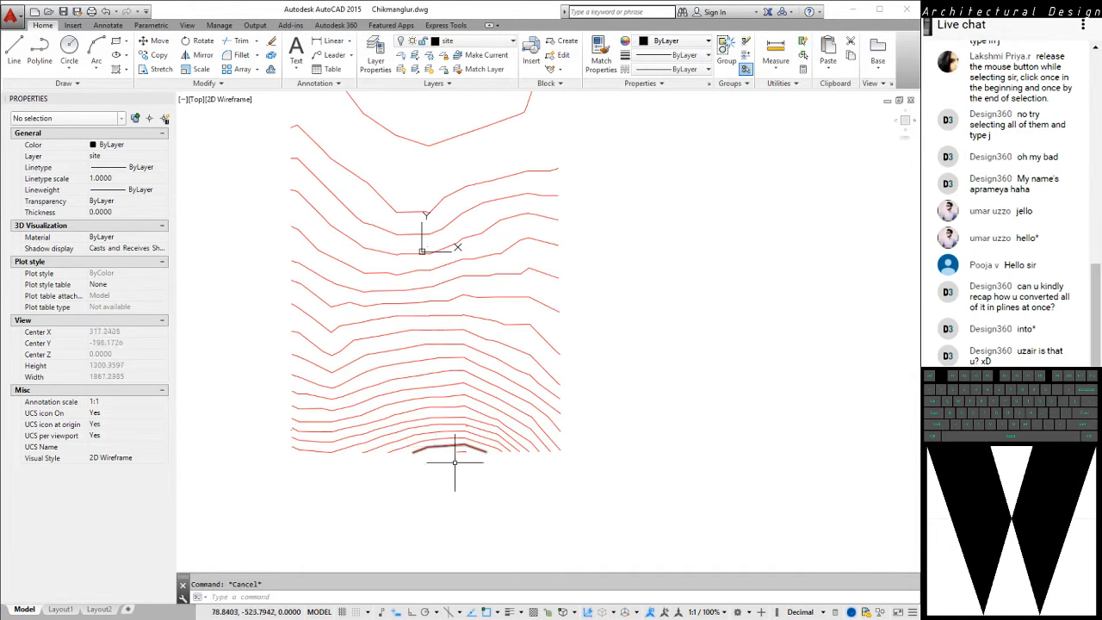
{"action": "scroll", "coordinate": [455, 462], "scroll_direction": "up", "scroll_amount": 5}
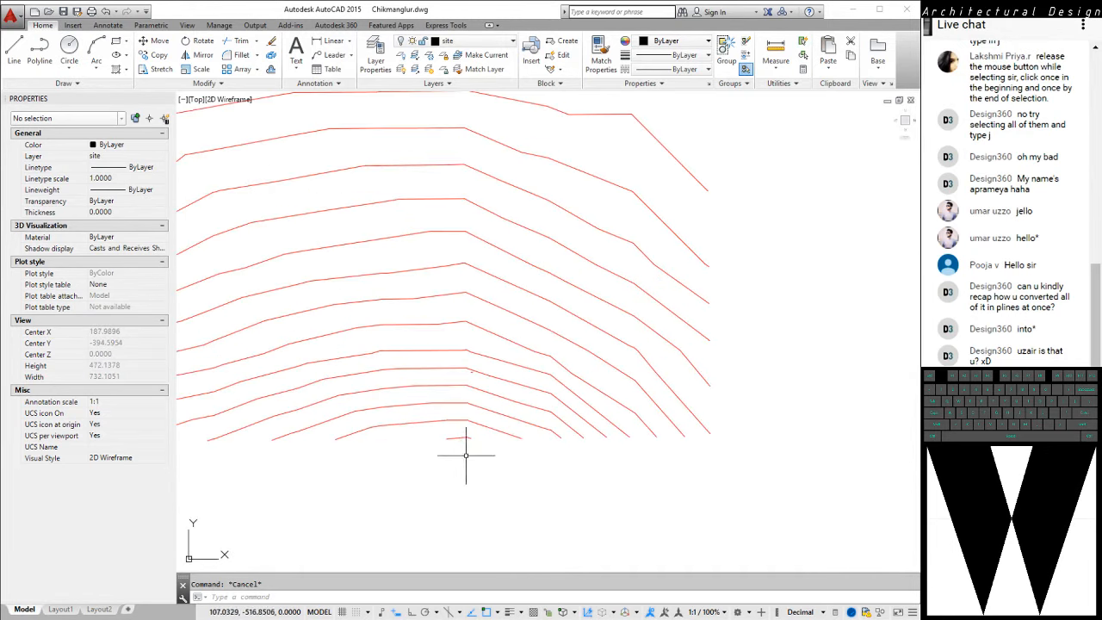
{"action": "scroll", "coordinate": [464, 388], "scroll_direction": "up", "scroll_amount": 5}
{"action": "left_click", "coordinate": [473, 380]}
{"action": "left_click", "coordinate": [580, 394]}
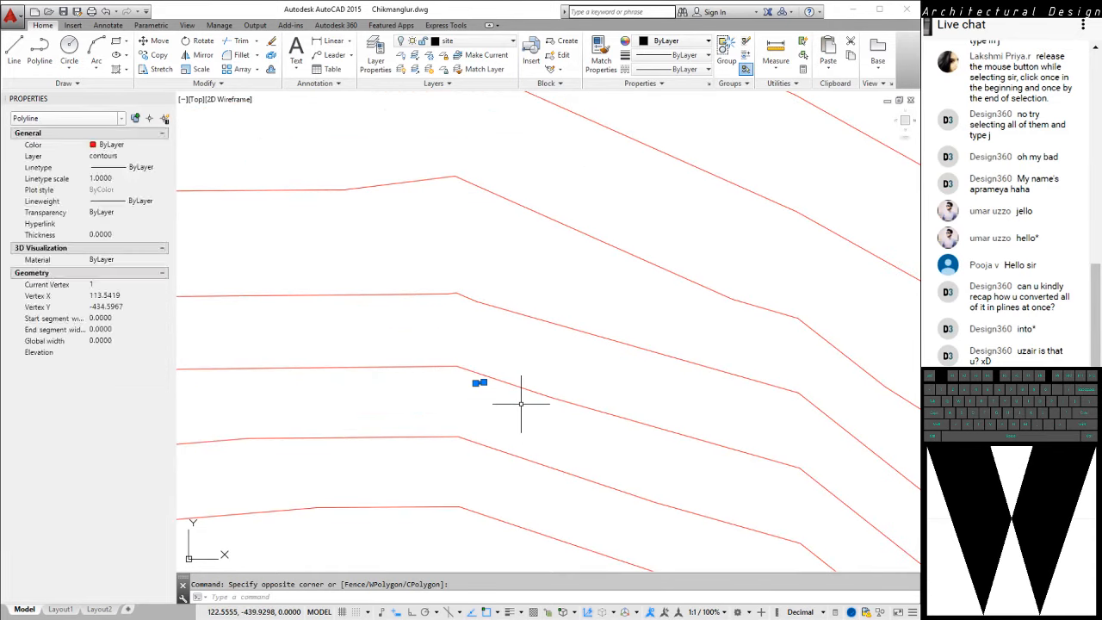
{"action": "key", "text": "Delete"}
{"action": "scroll", "coordinate": [563, 370], "scroll_direction": "down", "scroll_amount": 3}
{"action": "scroll", "coordinate": [651, 412], "scroll_direction": "down", "scroll_amount": 7}
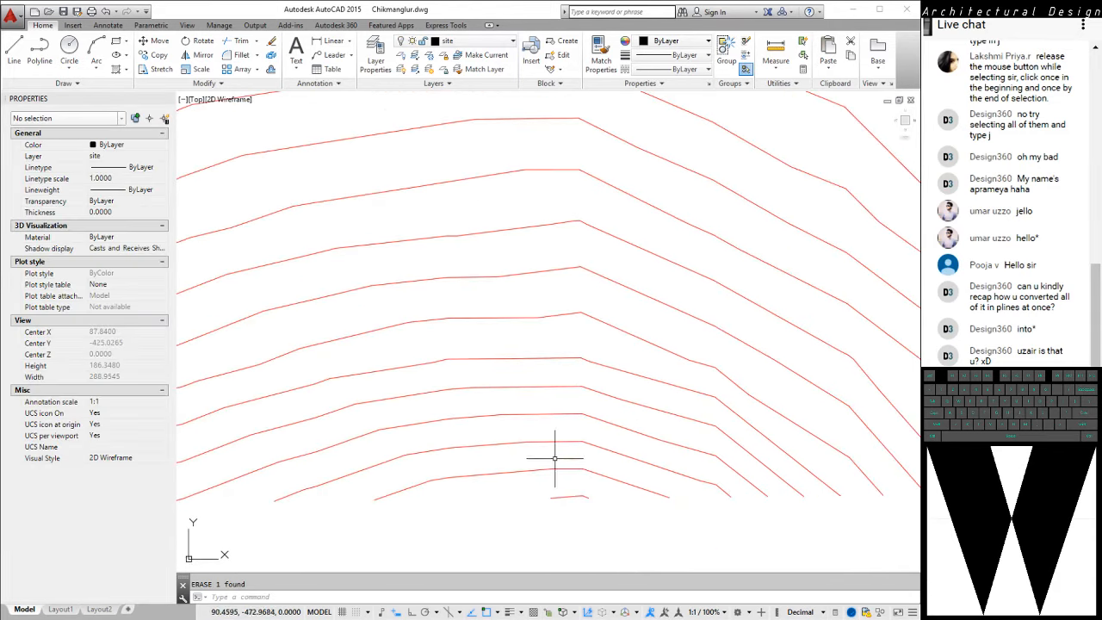
{"action": "scroll", "coordinate": [561, 489], "scroll_direction": "down", "scroll_amount": 2}
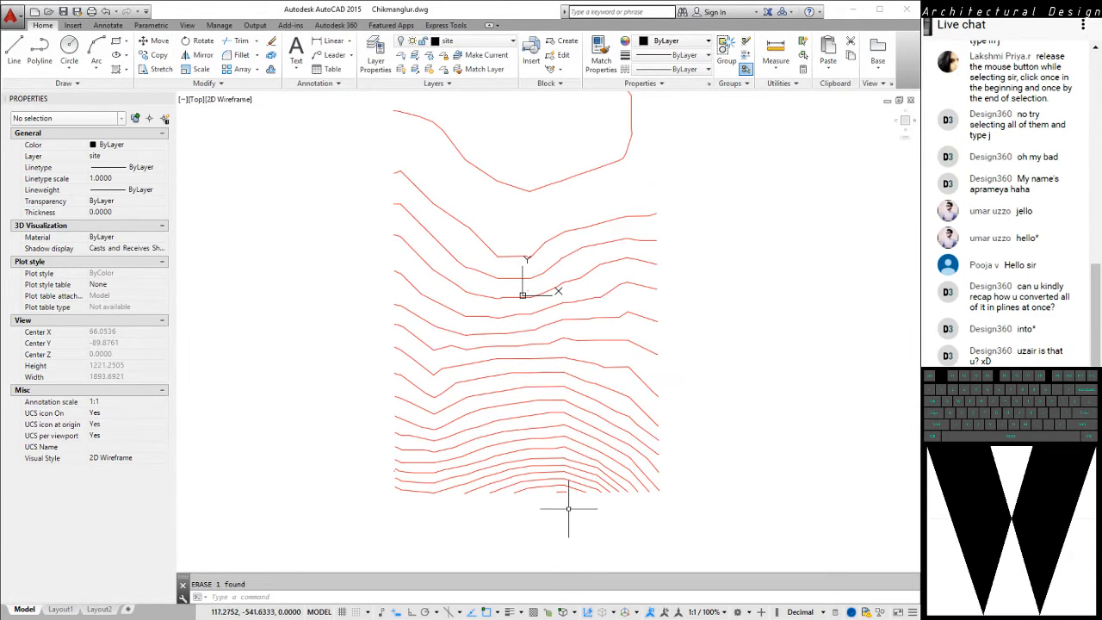
Switch to the browser's site map to examine the terrain around section SecA, and return to the AutoCAD drawing
{"action": "key", "text": "alt+Tab"}
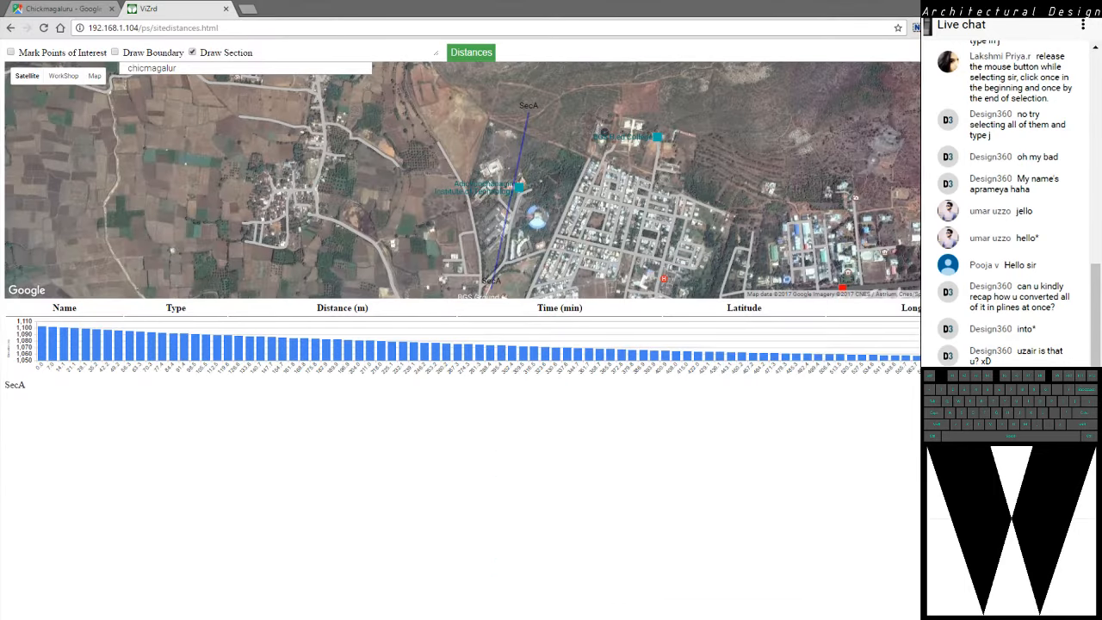
{"action": "scroll", "coordinate": [527, 122], "scroll_direction": "up", "scroll_amount": 1}
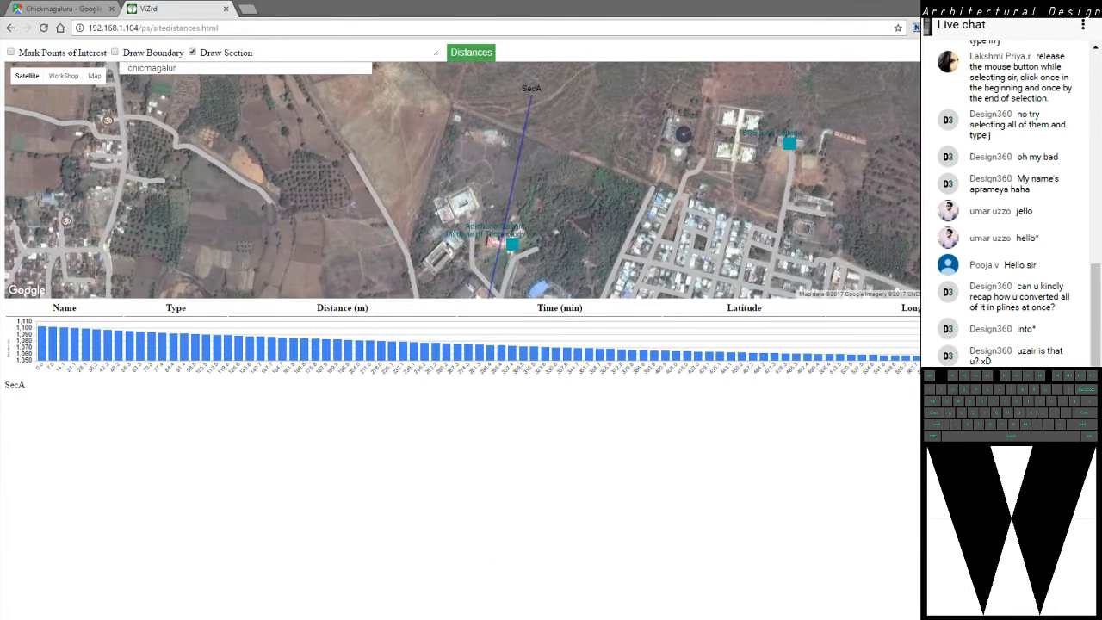
{"action": "scroll", "coordinate": [520, 123], "scroll_direction": "down", "scroll_amount": 1}
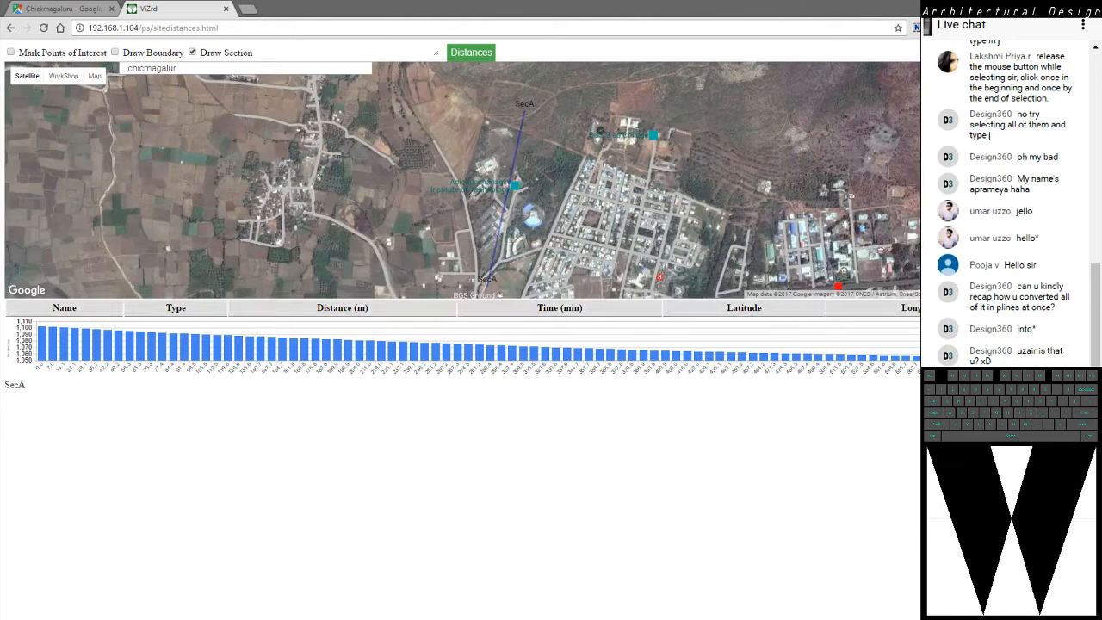
{"action": "key", "text": "alt+Tab"}
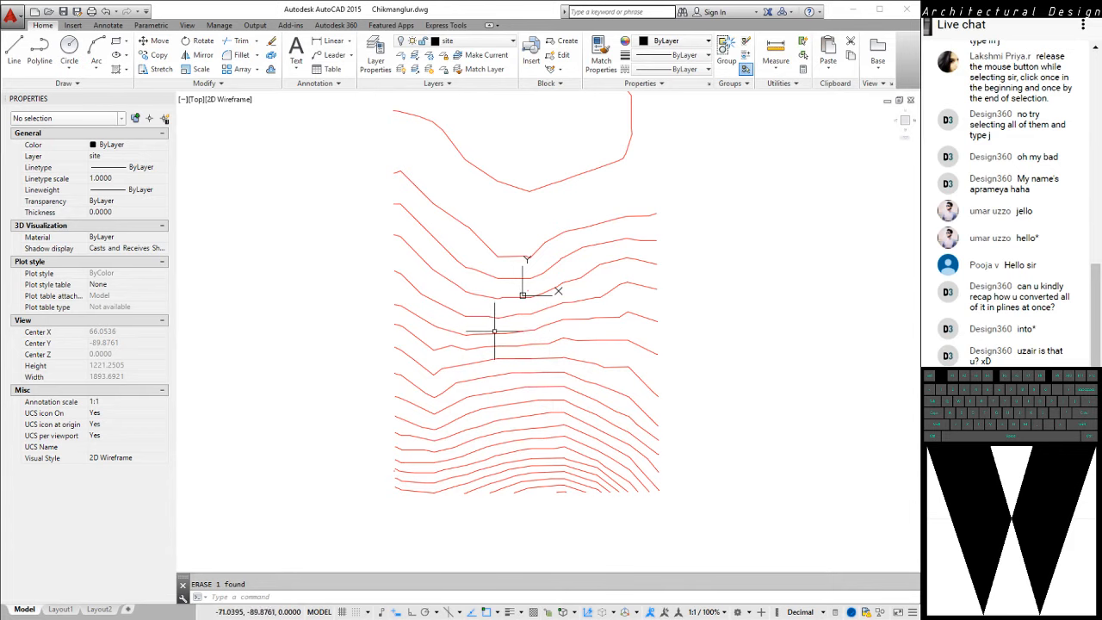
Set the elevation of the second-lowest contour, just above the short stub at the site's lower edge, to 2 and clear the selection
{"action": "middle_click_drag", "start_coordinate": [326, 311], "coordinate": [373, 279]}
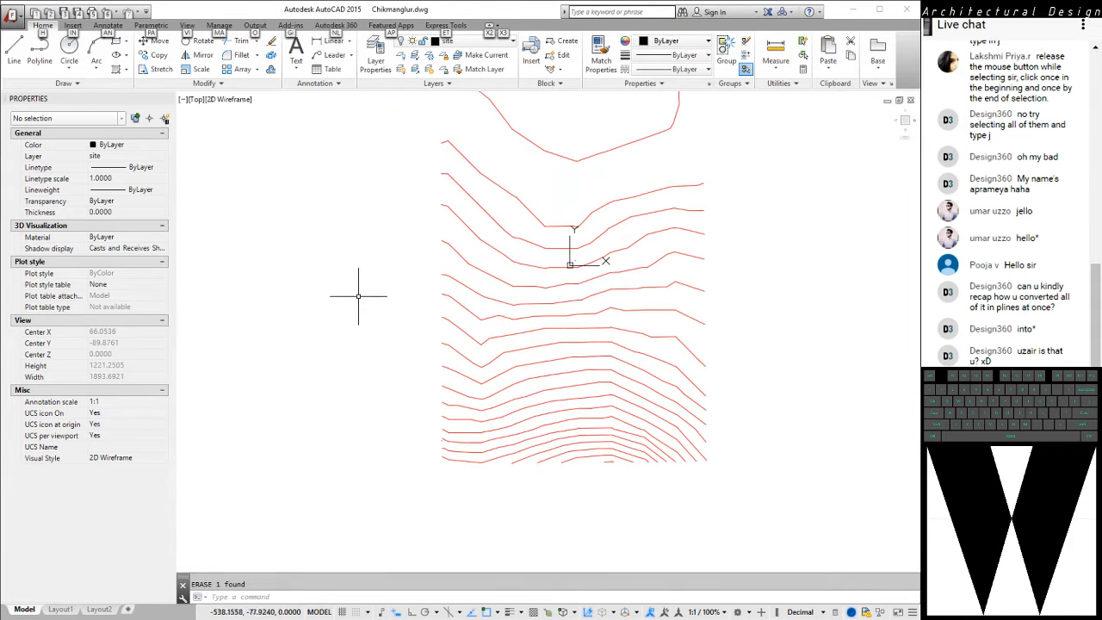
{"action": "middle_click_drag", "start_coordinate": [370, 346], "coordinate": [564, 274], "text": "shift"}
{"action": "scroll", "coordinate": [589, 316], "scroll_direction": "up", "scroll_amount": 3}
{"action": "middle_click_drag", "start_coordinate": [596, 322], "coordinate": [661, 353]}
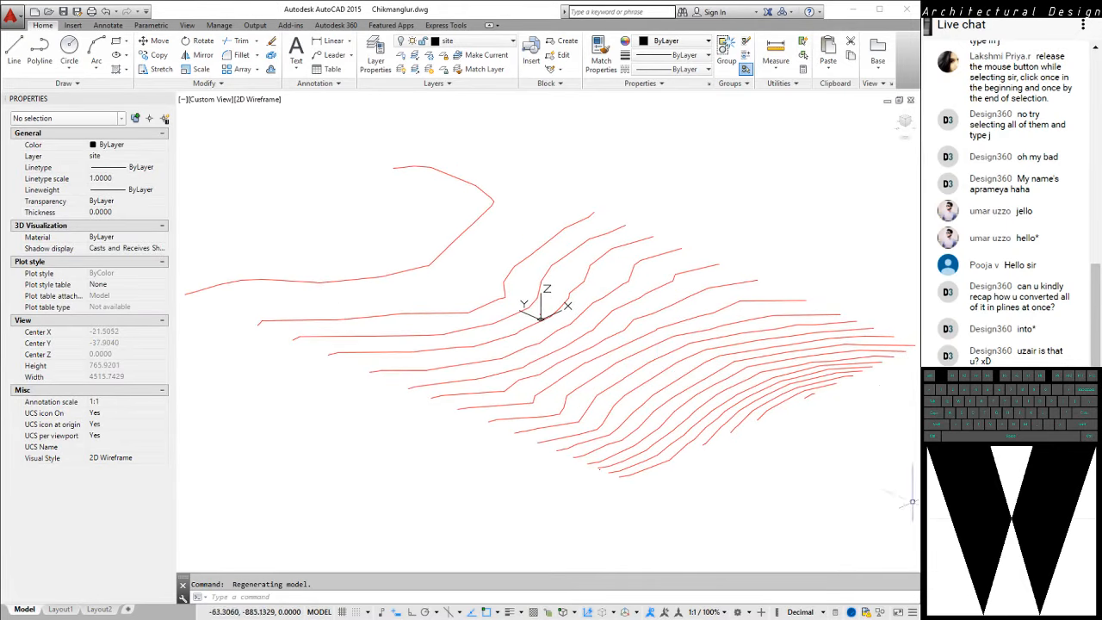
{"action": "left_click", "coordinate": [791, 394]}
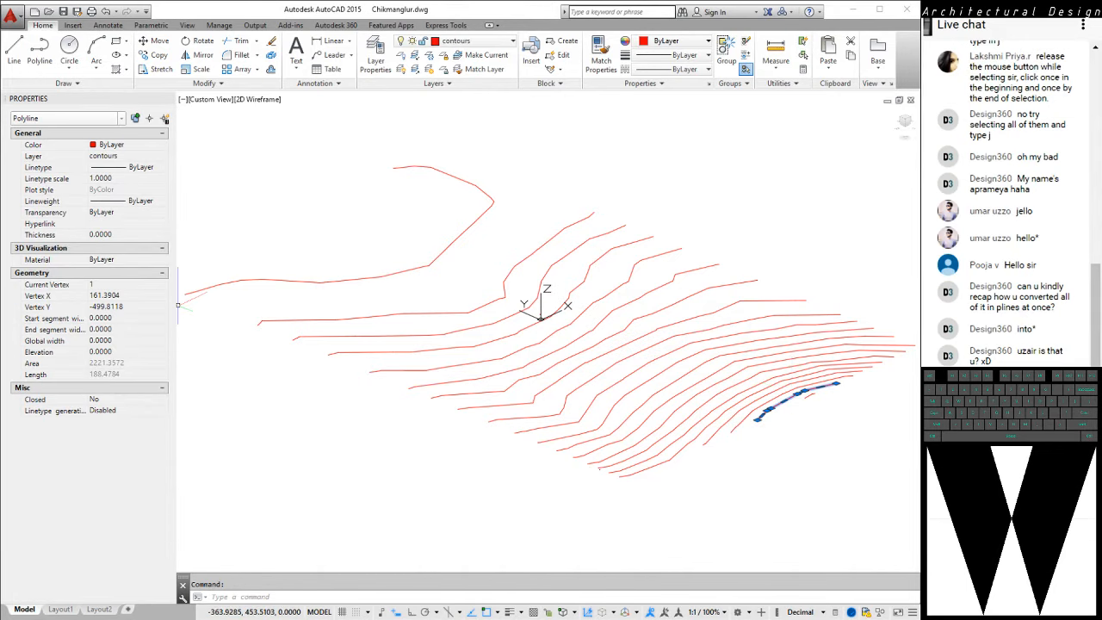
{"action": "left_click", "coordinate": [113, 352]}
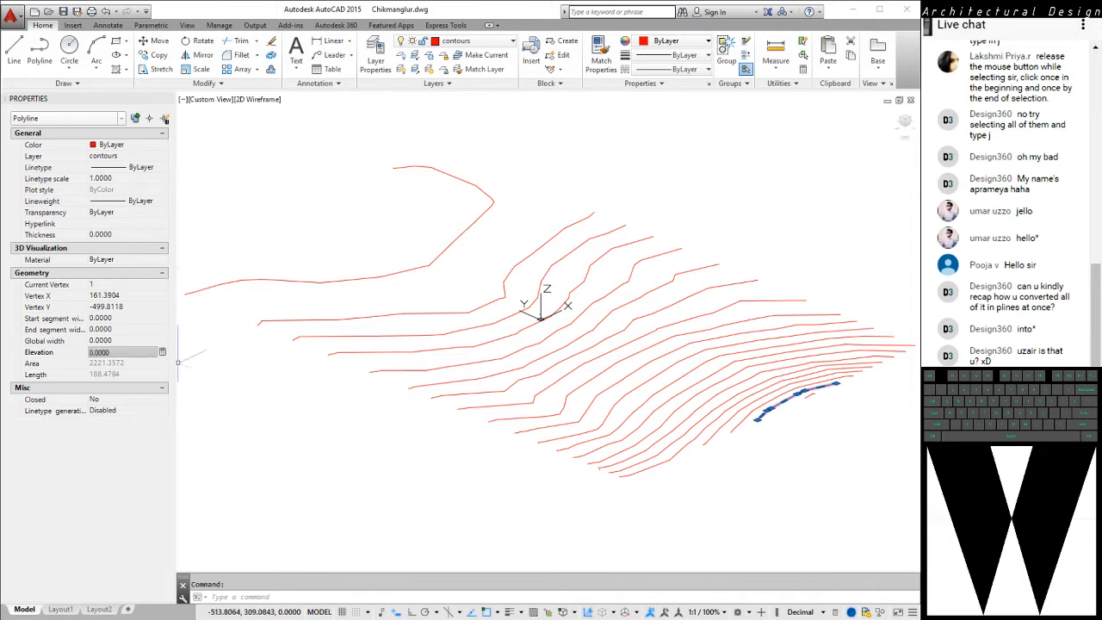
{"action": "left_click", "coordinate": [112, 352]}
{"action": "type", "text": "2"}
{"action": "key", "text": "Return"}
{"action": "scroll", "coordinate": [818, 394], "scroll_direction": "up", "scroll_amount": 4}
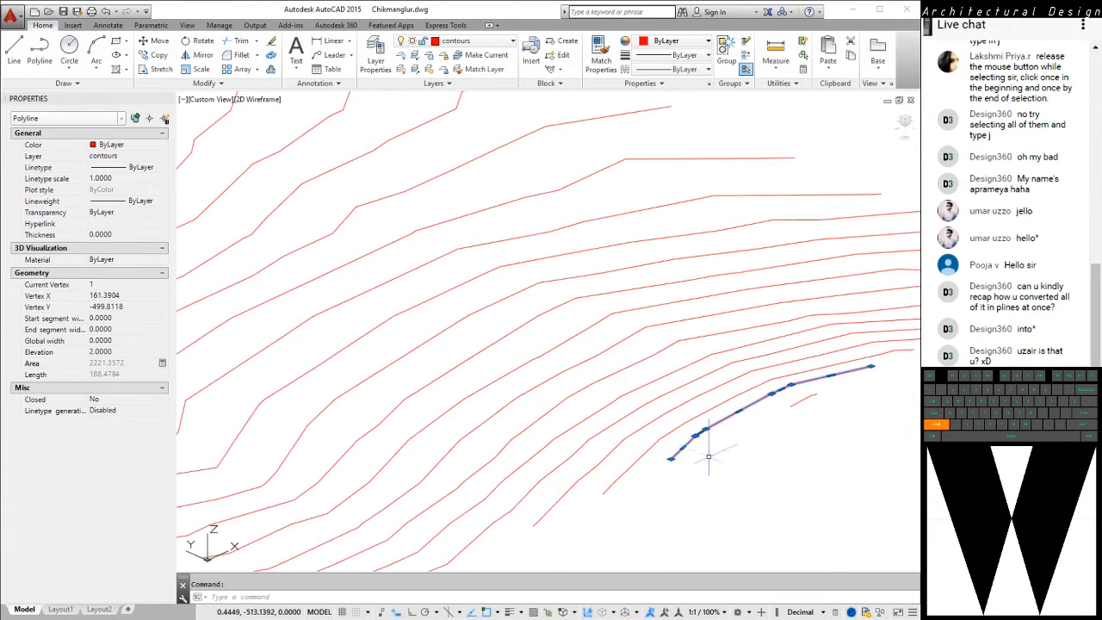
{"action": "middle_click_drag", "start_coordinate": [709, 456], "coordinate": [762, 404], "text": "shift"}
{"action": "key", "text": "Escape"}
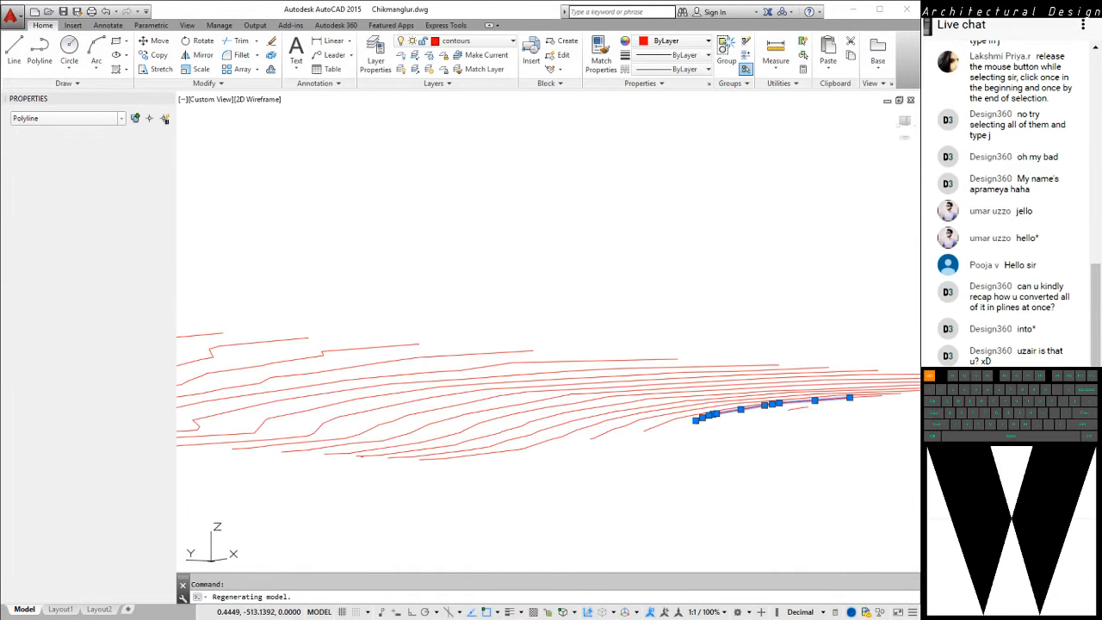
{"action": "middle_click_drag", "start_coordinate": [805, 460], "coordinate": [610, 413], "text": "shift"}
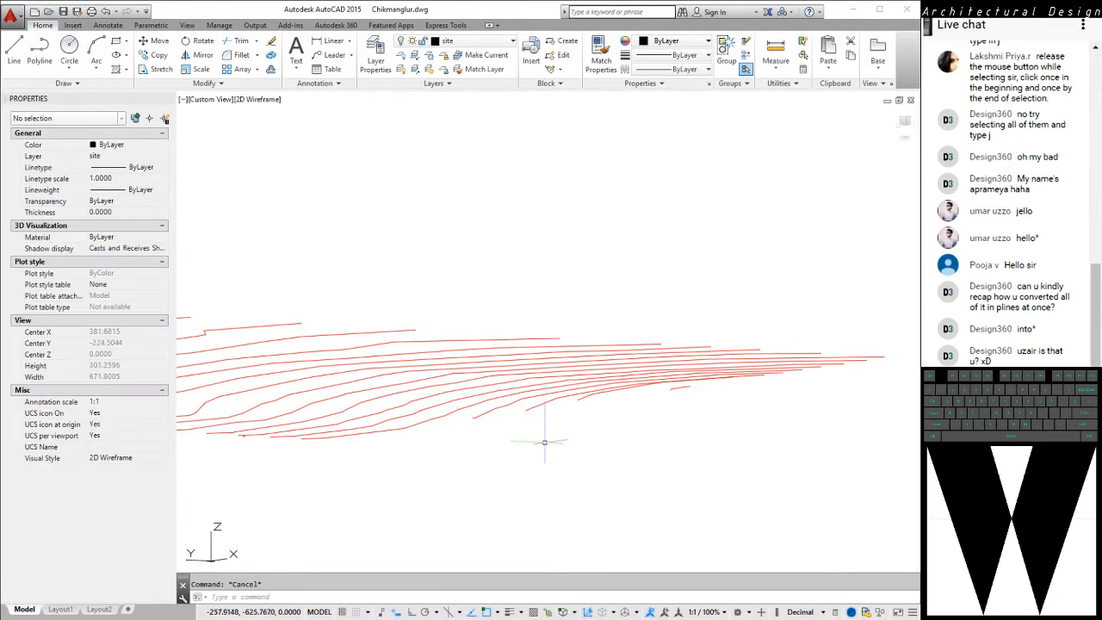
{"action": "type", "text": "plan"}
{"action": "key", "text": "Return"}
{"action": "key", "text": "Return"}
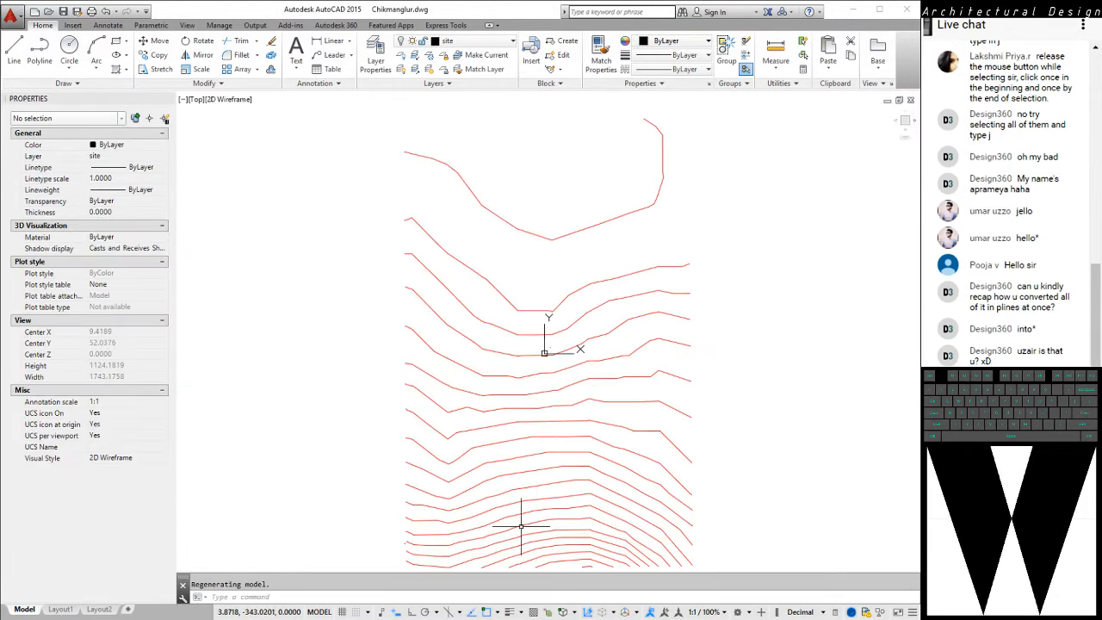
{"action": "middle_click_drag", "start_coordinate": [521, 526], "coordinate": [501, 411]}
{"action": "type", "text": "l"}
{"action": "key", "text": "Return"}
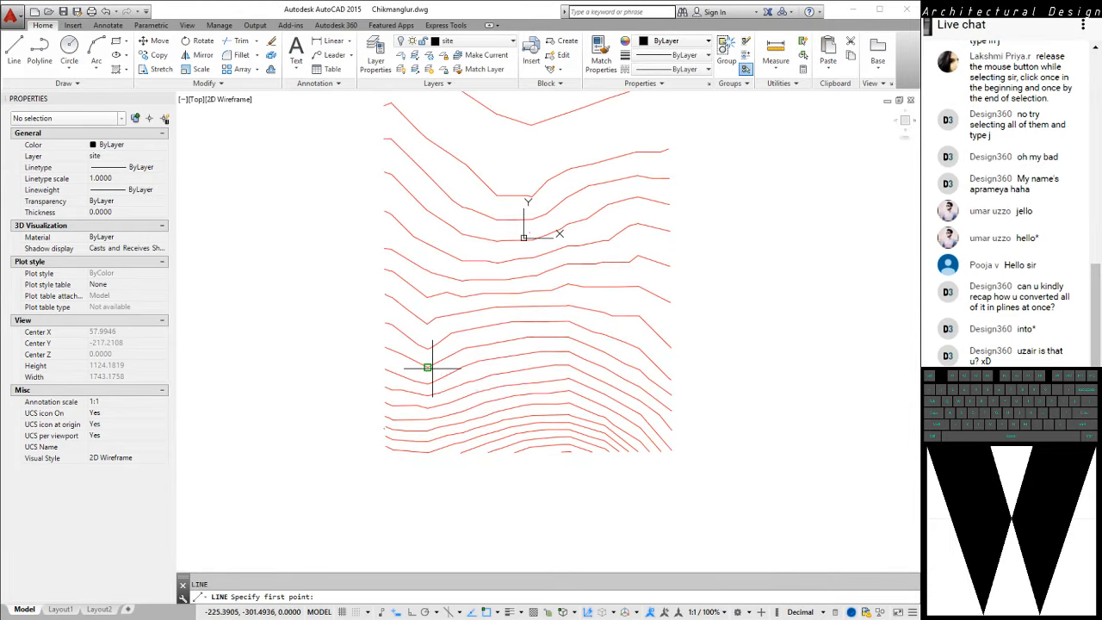
{"action": "left_click", "coordinate": [428, 368]}
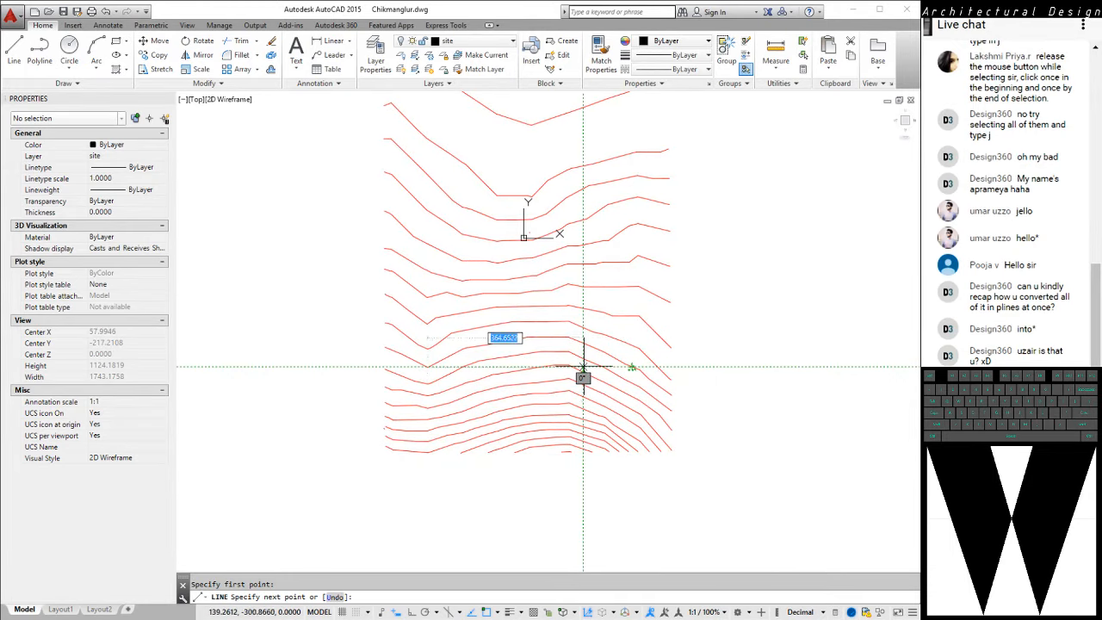
{"action": "key", "text": "Escape"}
Raise the elevation of the third contour up from the site's lower edge, counting the short stub, and clear the selection
{"action": "middle_click_drag", "start_coordinate": [492, 361], "coordinate": [639, 448]}
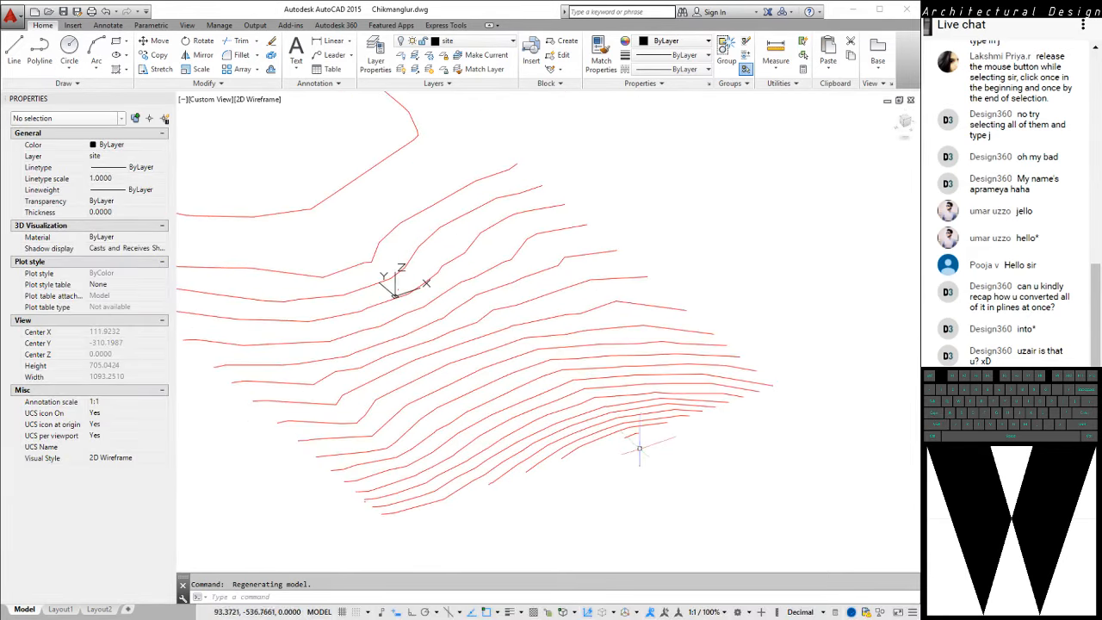
{"action": "scroll", "coordinate": [497, 456], "scroll_direction": "up", "scroll_amount": 2}
{"action": "scroll", "coordinate": [517, 474], "scroll_direction": "up", "scroll_amount": 2}
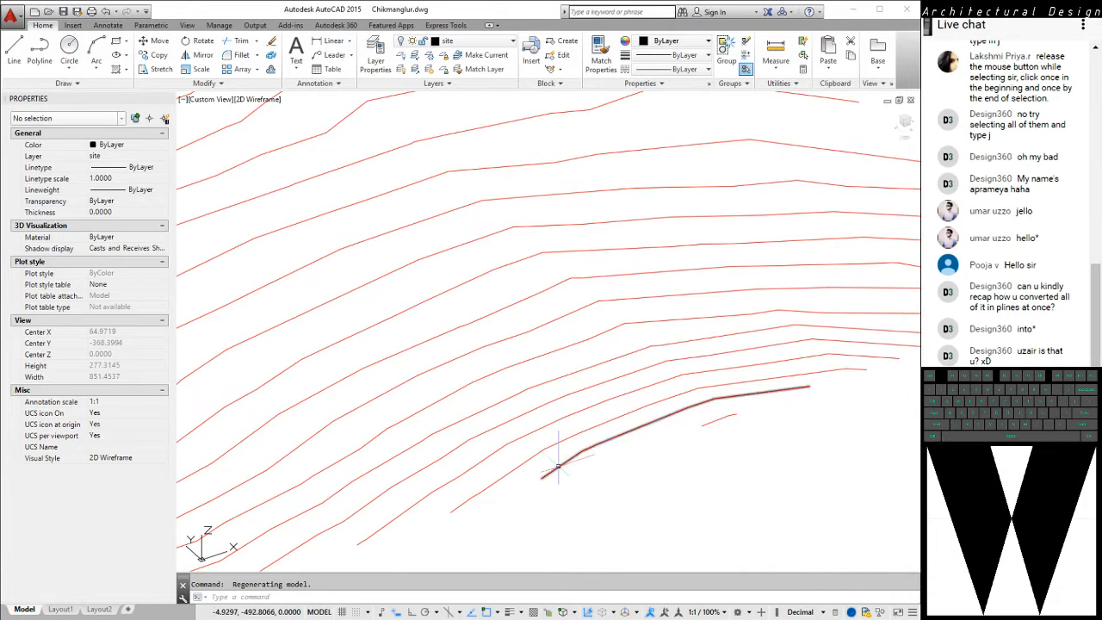
{"action": "left_click", "coordinate": [558, 466]}
{"action": "key", "text": "Escape"}
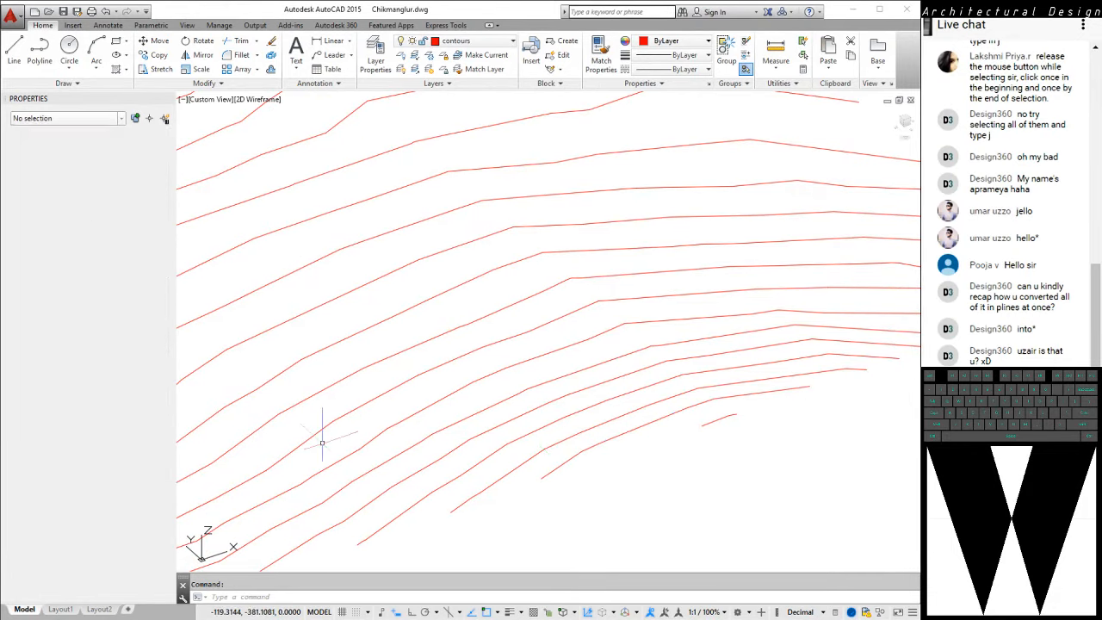
{"action": "left_click", "coordinate": [487, 492]}
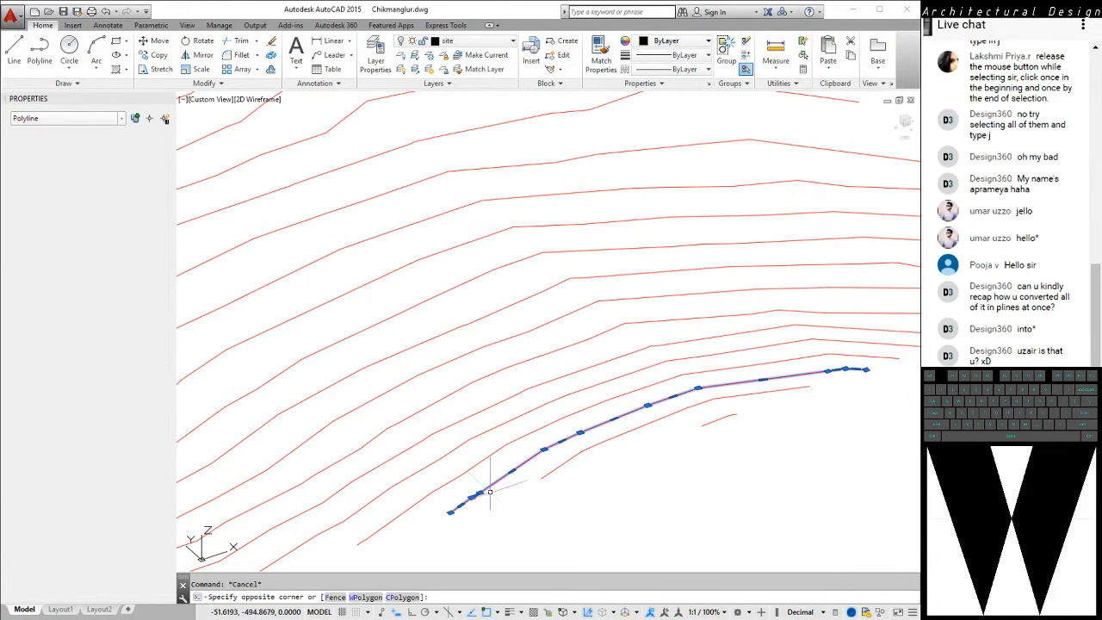
{"action": "left_click", "coordinate": [121, 352]}
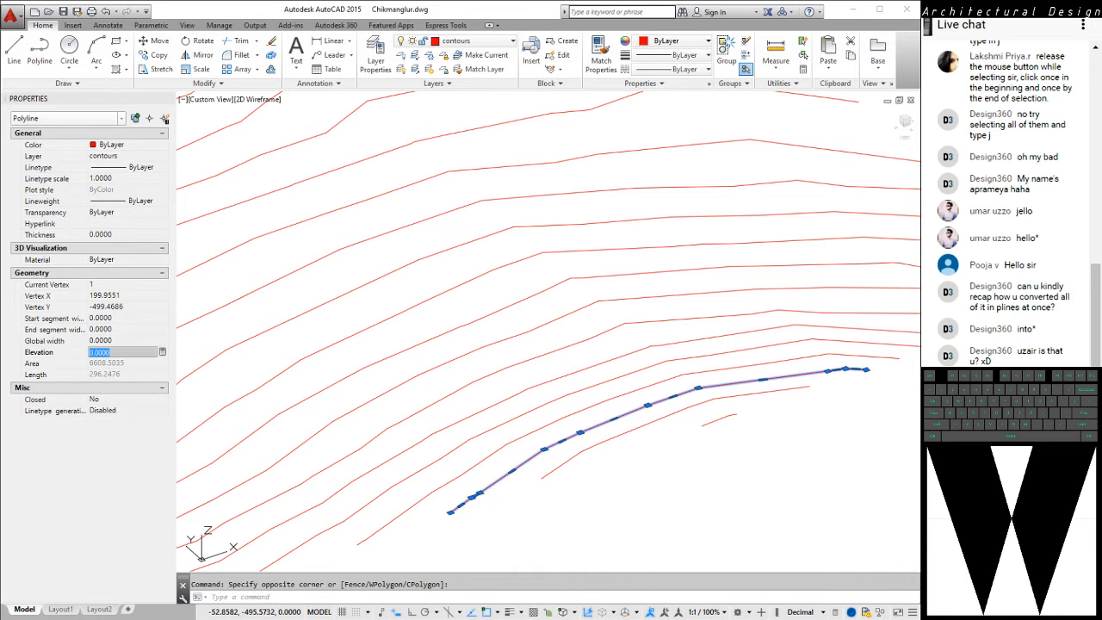
{"action": "key", "text": "Escape"}
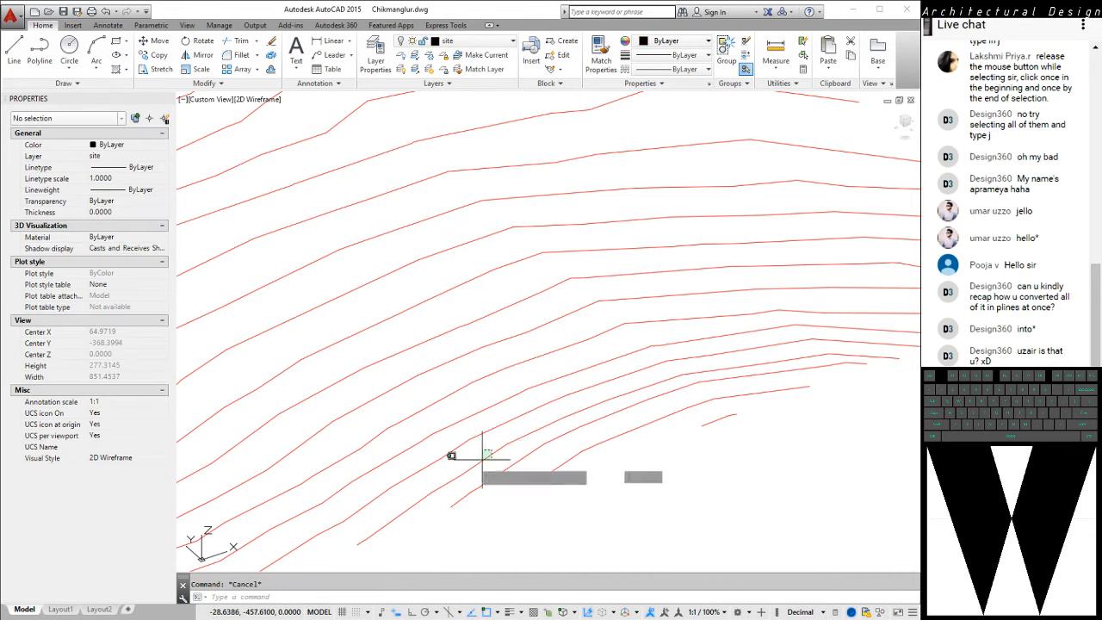
Set the elevation of the fourth-lowest contour, counting the short stub, to 6 and clear the selection
{"action": "left_click", "coordinate": [493, 449]}
{"action": "left_click", "coordinate": [457, 470]}
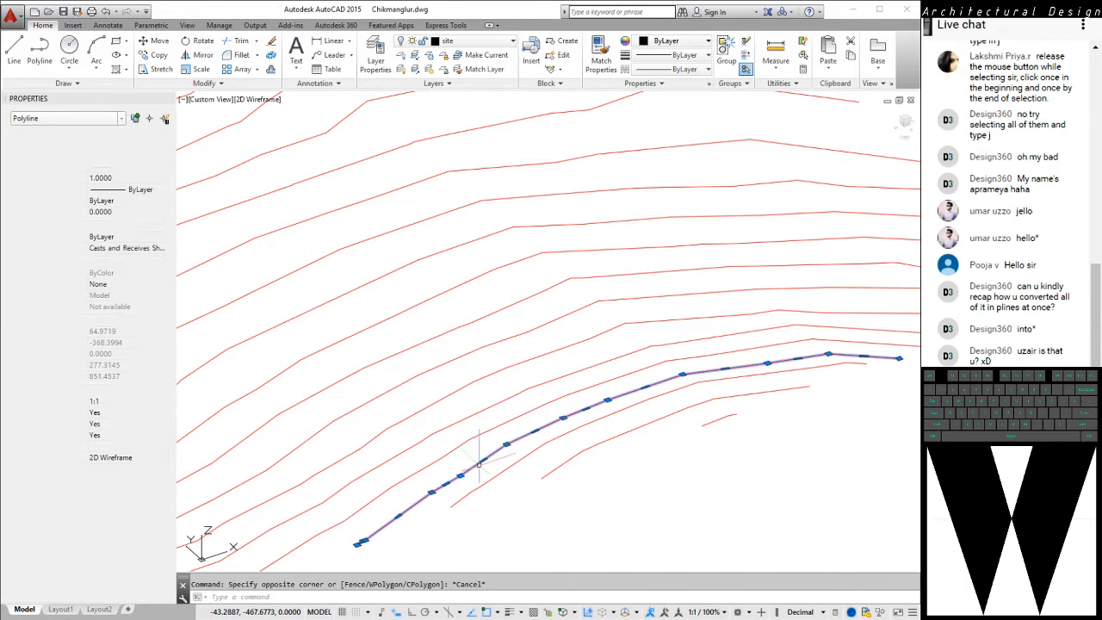
{"action": "left_click", "coordinate": [120, 351]}
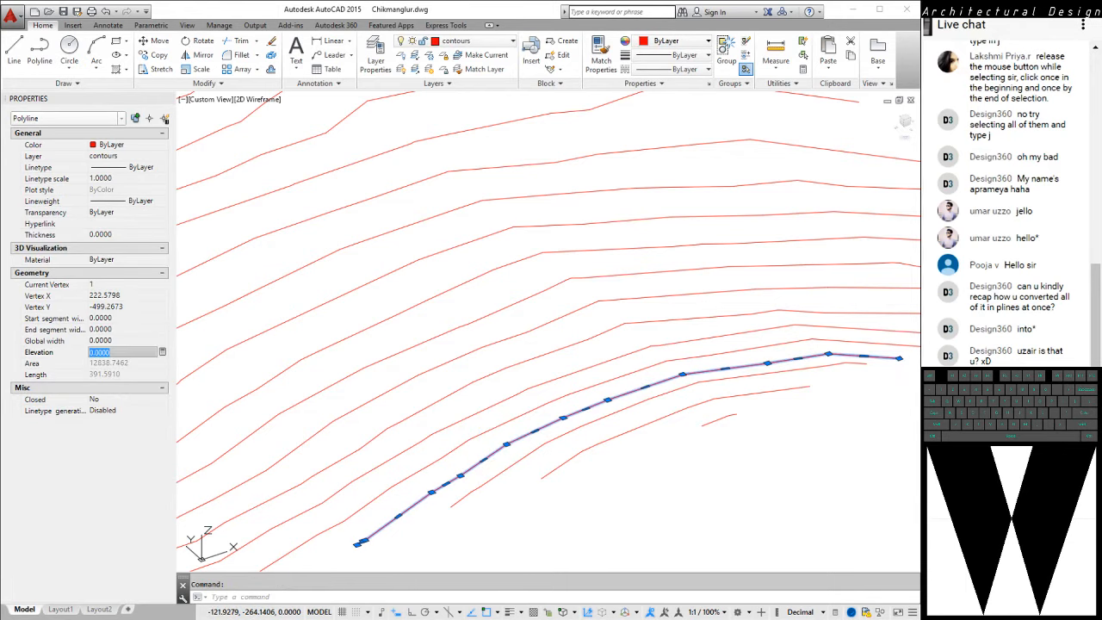
{"action": "type", "text": "6"}
{"action": "key", "text": "Return"}
{"action": "key", "text": "Escape"}
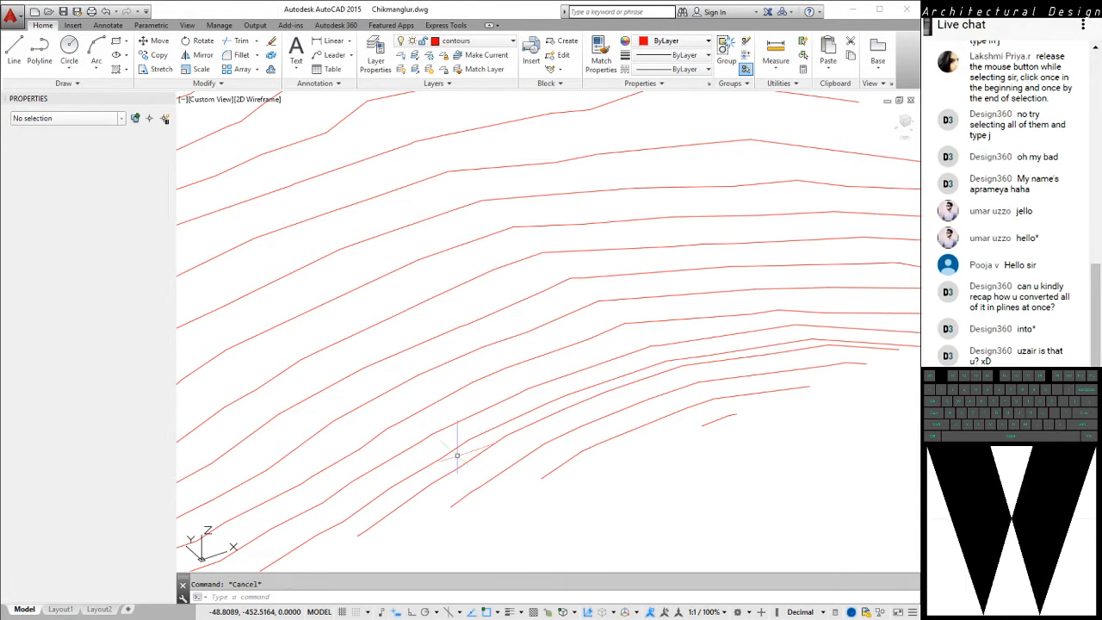
Set the elevation of the fifth-lowest contour, just uphill of the one at elevation 6, to 8 and clear the selection
{"action": "left_click", "coordinate": [455, 446]}
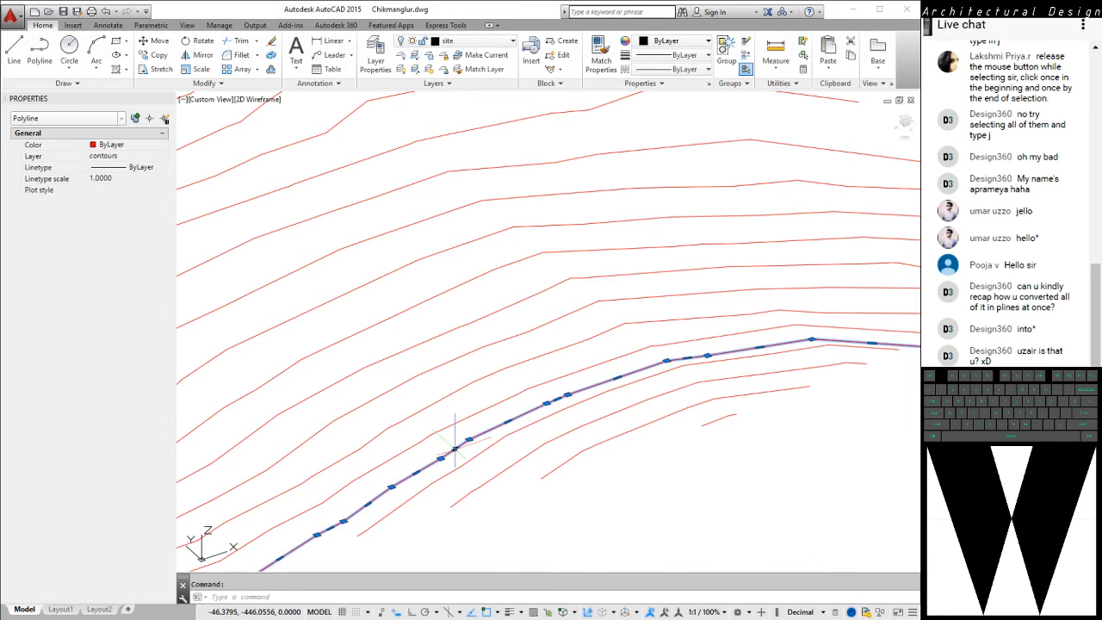
{"action": "left_click", "coordinate": [121, 352]}
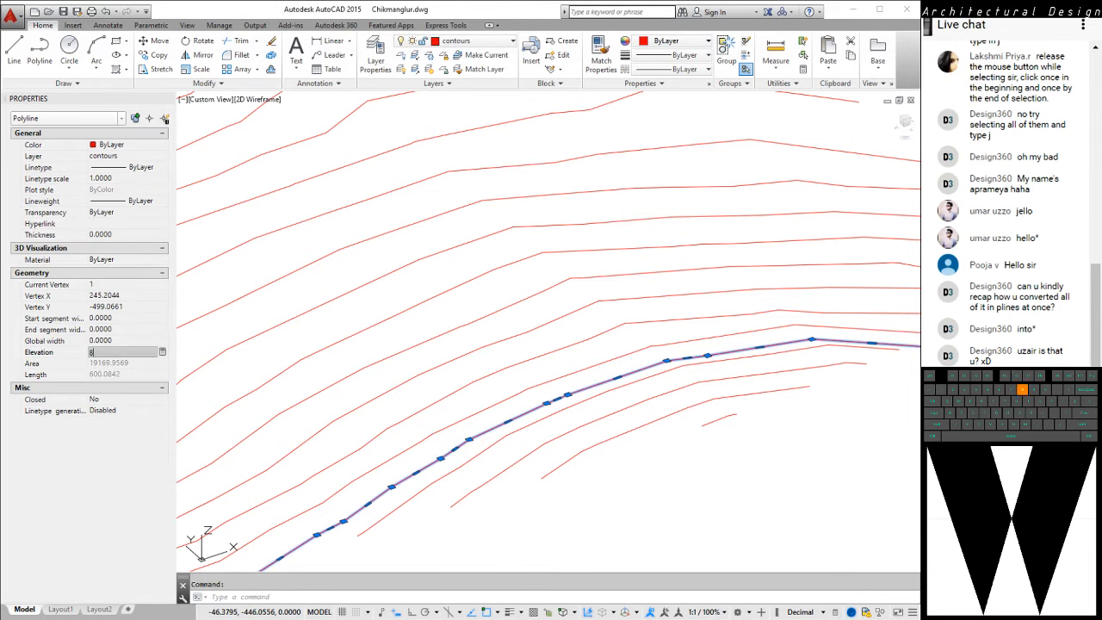
{"action": "key", "text": "Return"}
{"action": "key", "text": "Escape"}
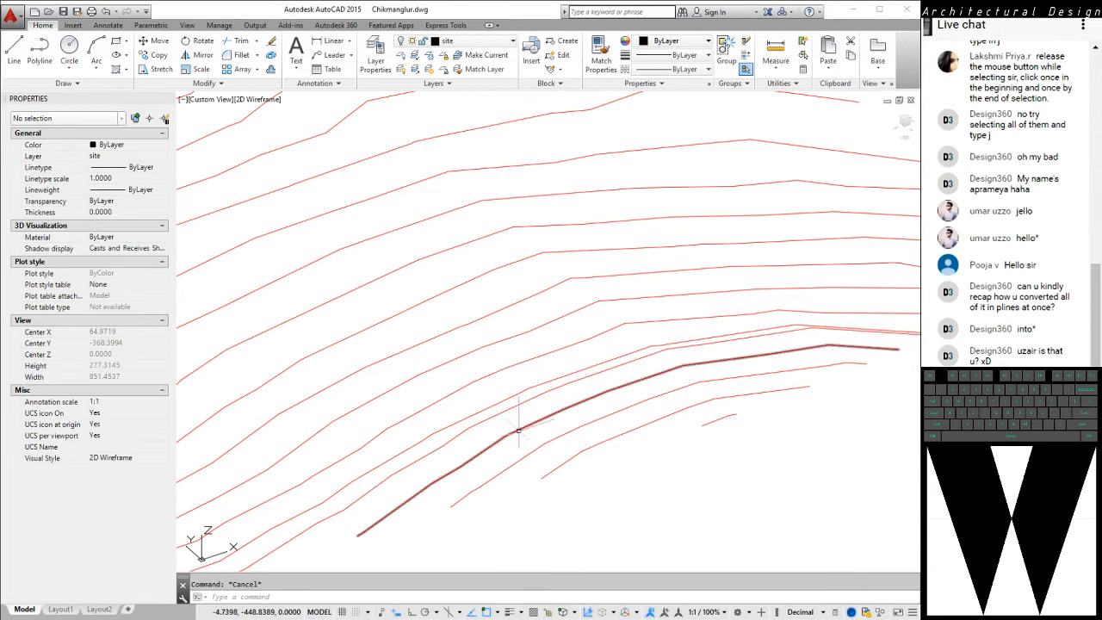
Set the elevation of the sixth-lowest contour, just uphill of the one at elevation 8, to 10 and clear the selection
{"action": "middle_click_drag", "start_coordinate": [518, 430], "coordinate": [586, 398]}
{"action": "middle_click_drag", "start_coordinate": [450, 443], "coordinate": [585, 364]}
{"action": "mouse_move", "coordinate": [398, 429]}
{"action": "middle_mouse_down"}
{"action": "mouse_move", "coordinate": [387, 440]}
{"action": "mouse_move", "coordinate": [479, 413]}
{"action": "mouse_move", "coordinate": [414, 451]}
{"action": "mouse_move", "coordinate": [260, 468]}
{"action": "middle_mouse_up"}
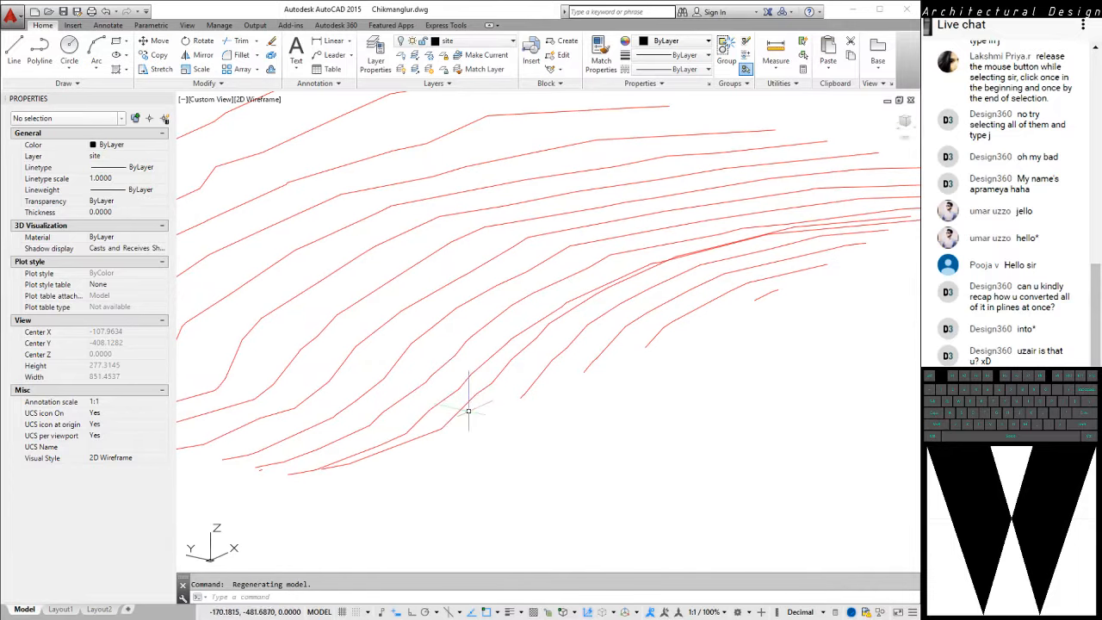
{"action": "left_click", "coordinate": [438, 395]}
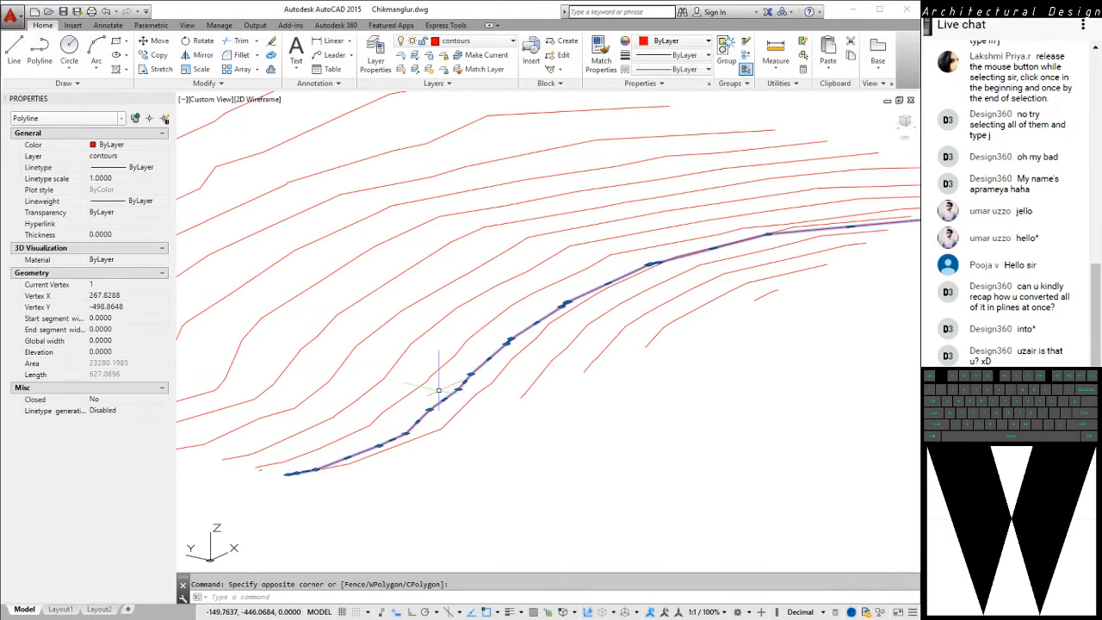
{"action": "left_click", "coordinate": [121, 352]}
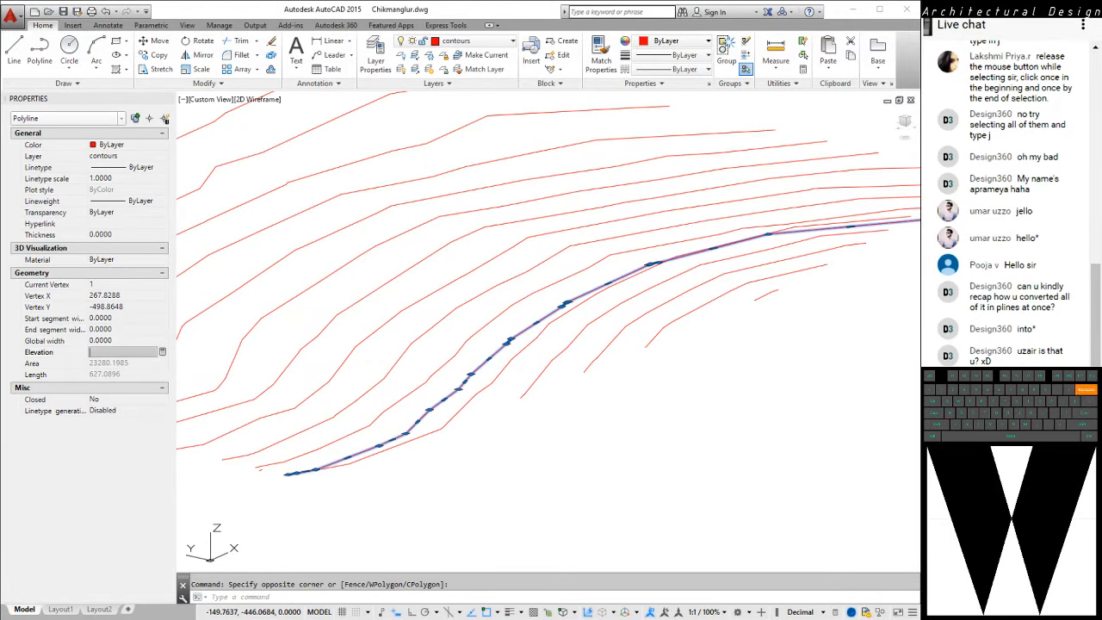
{"action": "key", "text": "Return"}
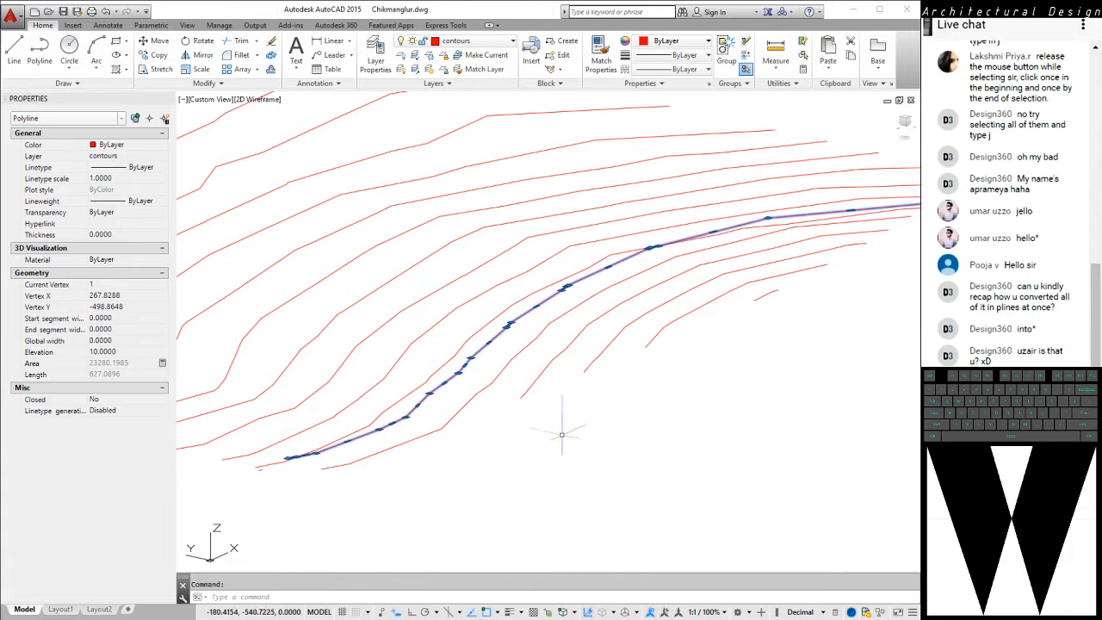
{"action": "key", "text": "Escape"}
Set the elevation of the seventh-lowest contour, just uphill of the one at elevation 10, to 12 and clear the selection
{"action": "left_click", "coordinate": [399, 398]}
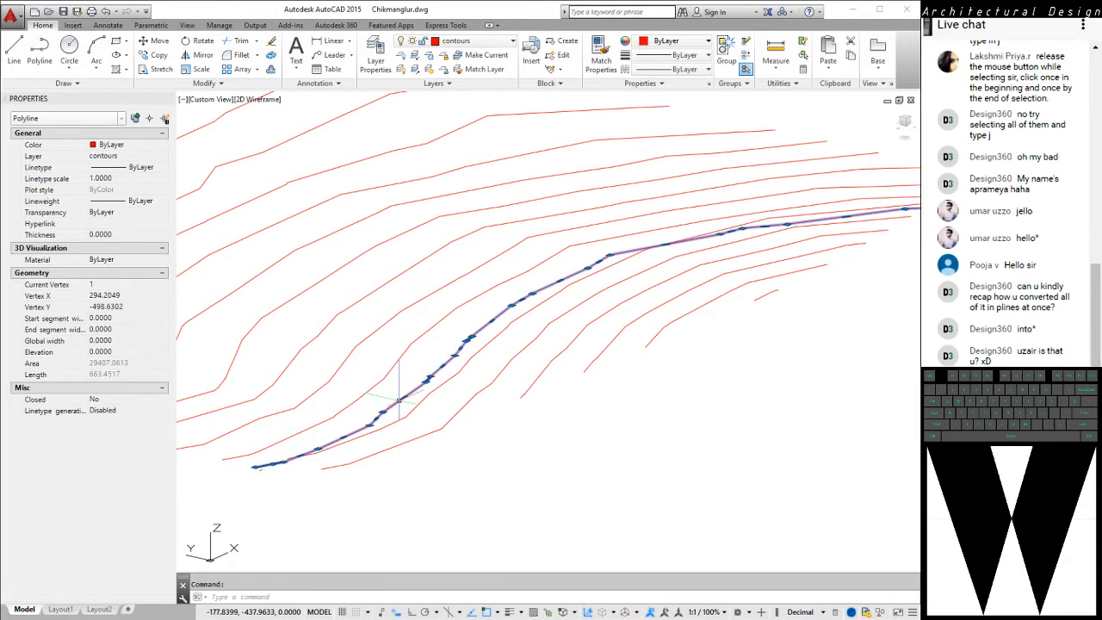
{"action": "left_click", "coordinate": [121, 352]}
{"action": "type", "text": "12"}
{"action": "key", "text": "Return"}
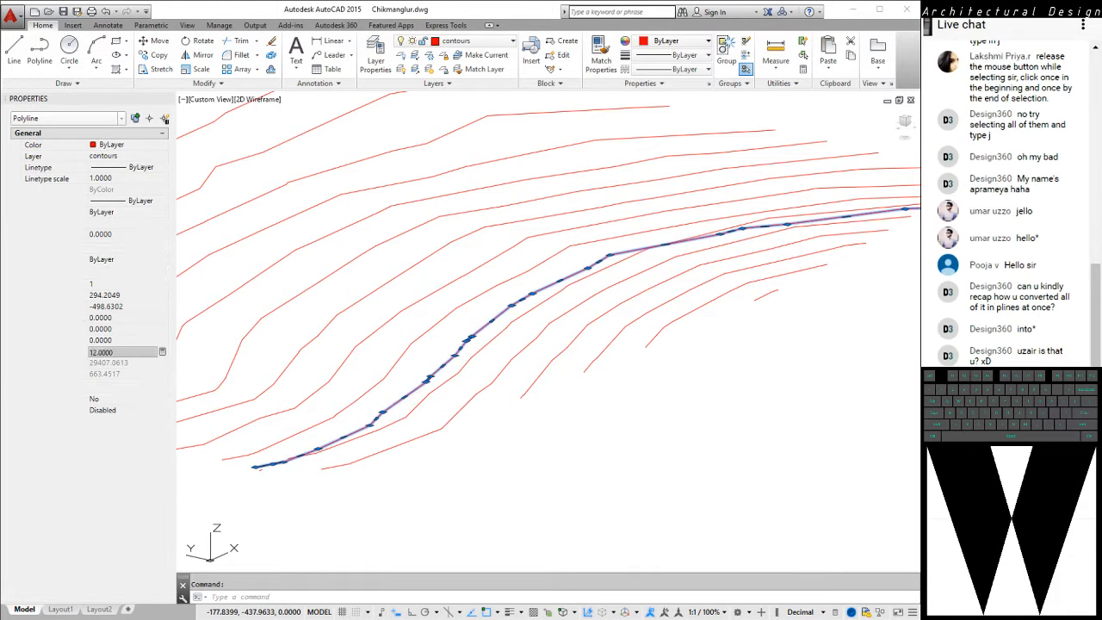
{"action": "key", "text": "Escape"}
Set the elevation of the eighth-lowest contour, just uphill of the one at elevation 12, to 14 and clear the selection
{"action": "left_click", "coordinate": [350, 405]}
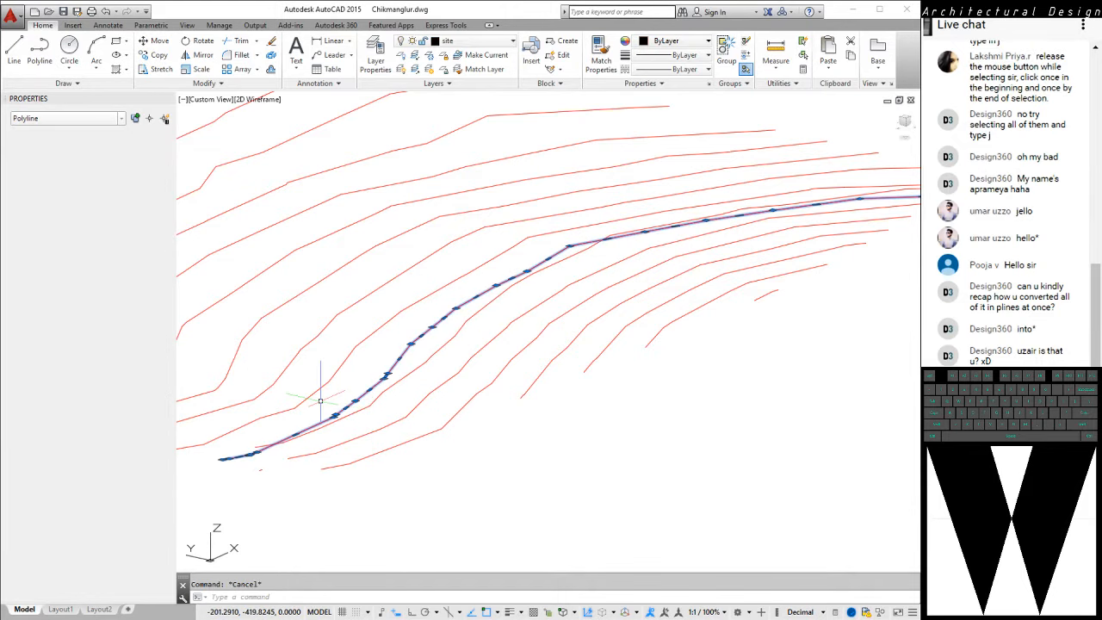
{"action": "left_click", "coordinate": [121, 352]}
{"action": "type", "text": "1"}
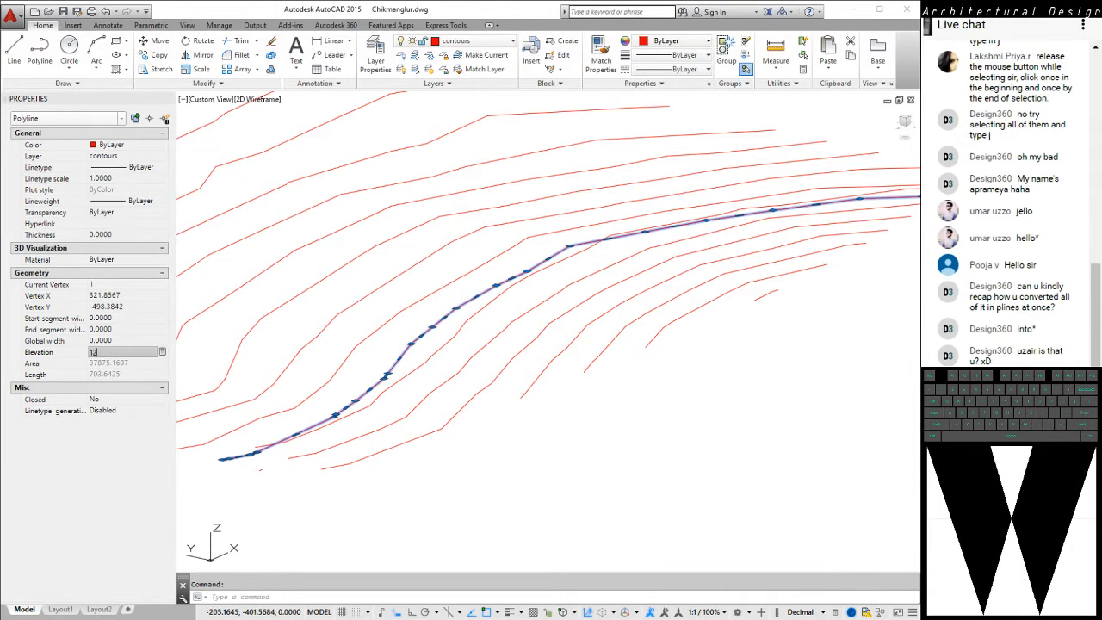
{"action": "type", "text": "4"}
{"action": "key", "text": "Return"}
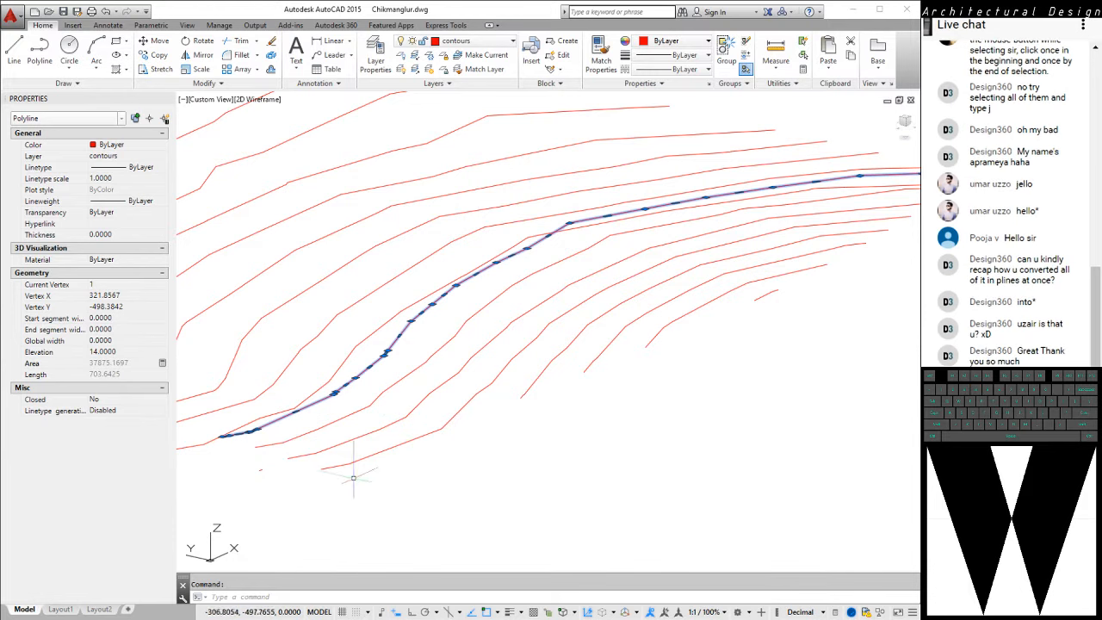
{"action": "middle_click_drag", "start_coordinate": [276, 466], "coordinate": [370, 447], "text": "shift"}
{"action": "key", "text": "Escape"}
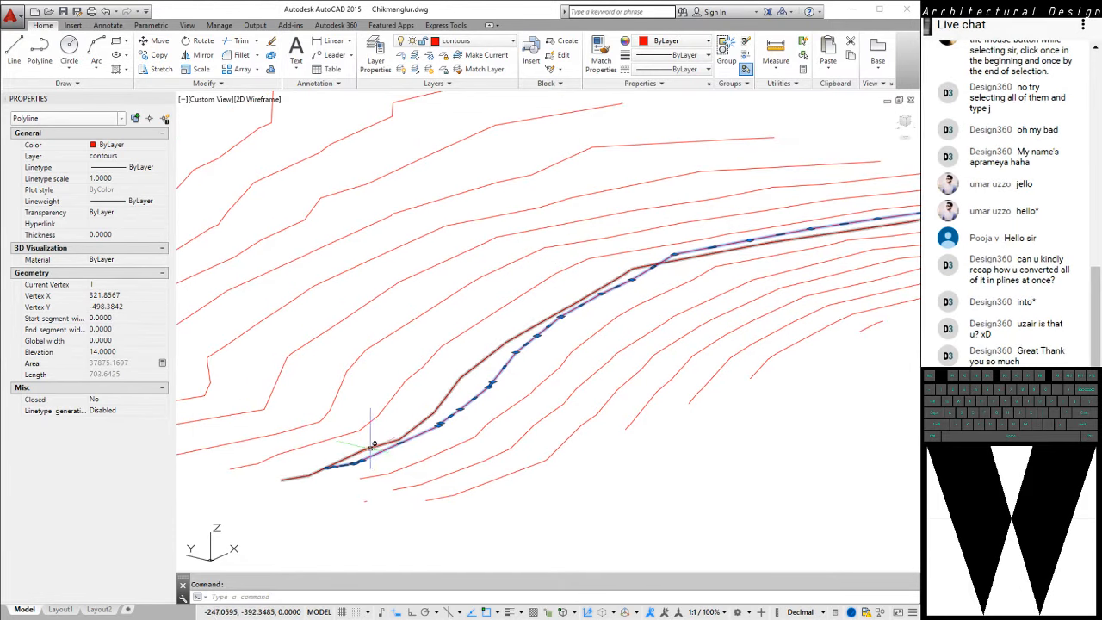
Set the elevation of the ninth-lowest contour, just uphill of the one at elevation 14, to 16 and clear the selection
{"action": "left_click", "coordinate": [370, 447]}
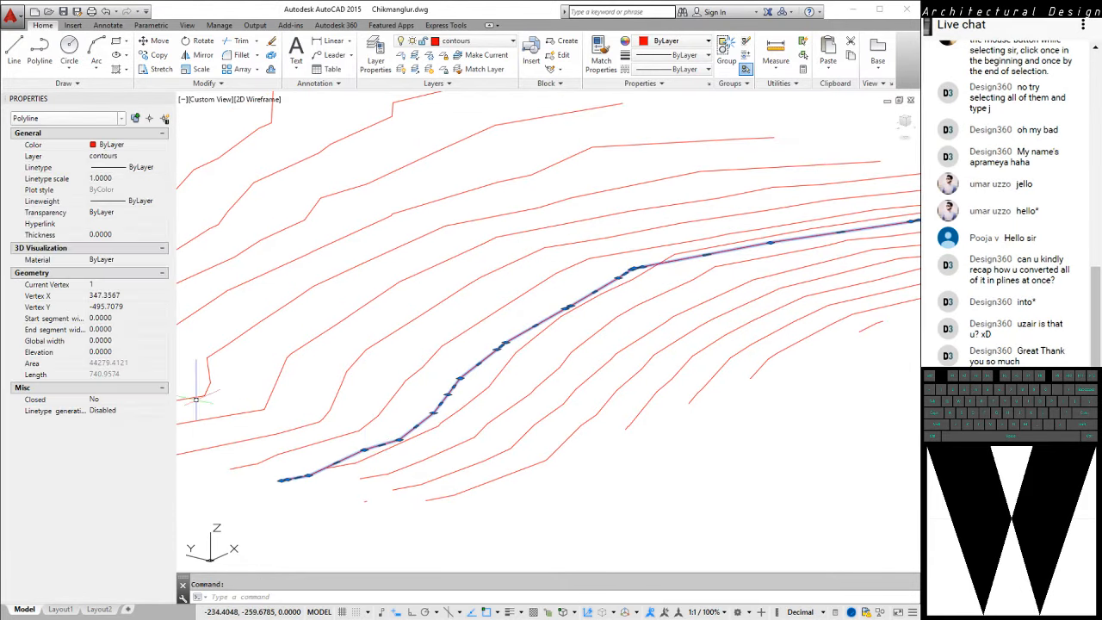
{"action": "left_click", "coordinate": [103, 352]}
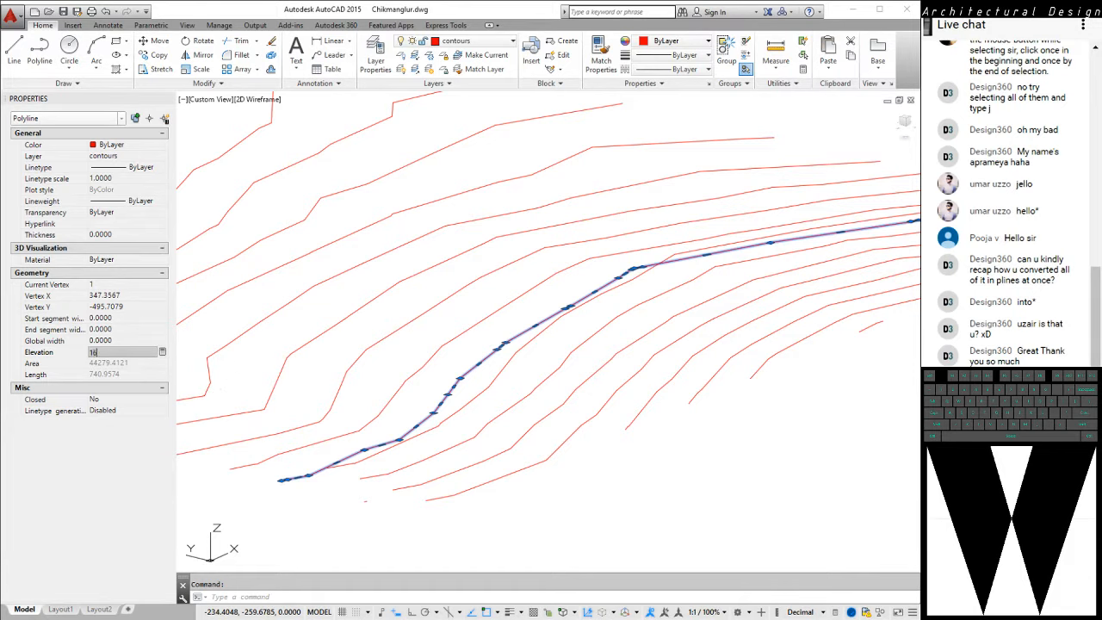
{"action": "type", "text": "16"}
{"action": "key", "text": "Return"}
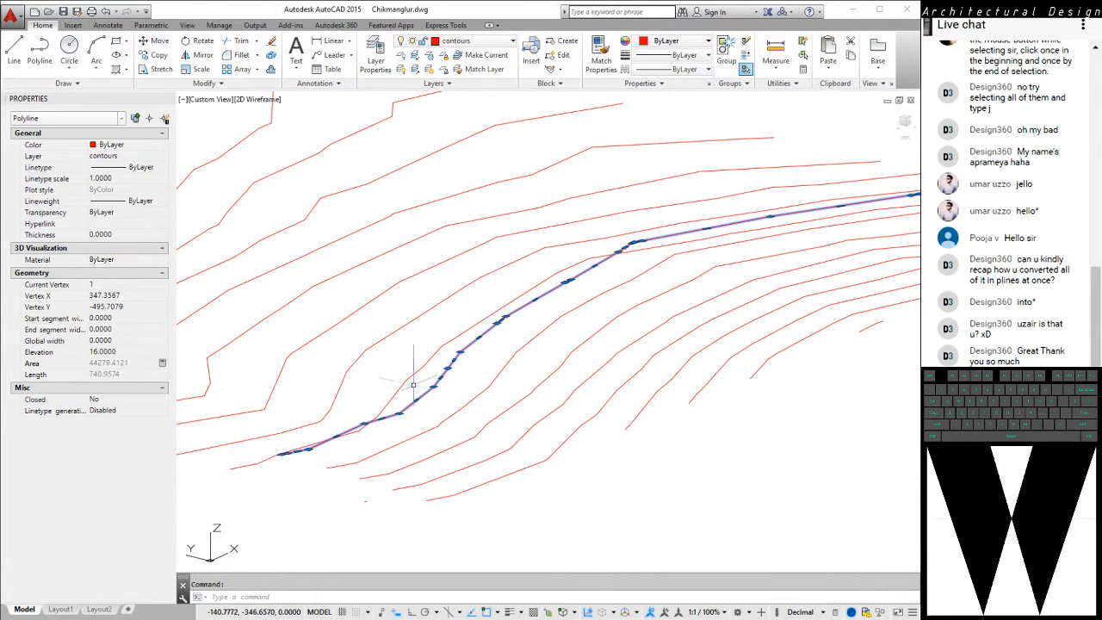
{"action": "key", "text": "Escape"}
Check the elevation of the ninth-lowest contour, and set the next contour uphill, the tenth-lowest, to elevation 18
{"action": "left_click", "coordinate": [388, 370]}
{"action": "left_click", "coordinate": [389, 363]}
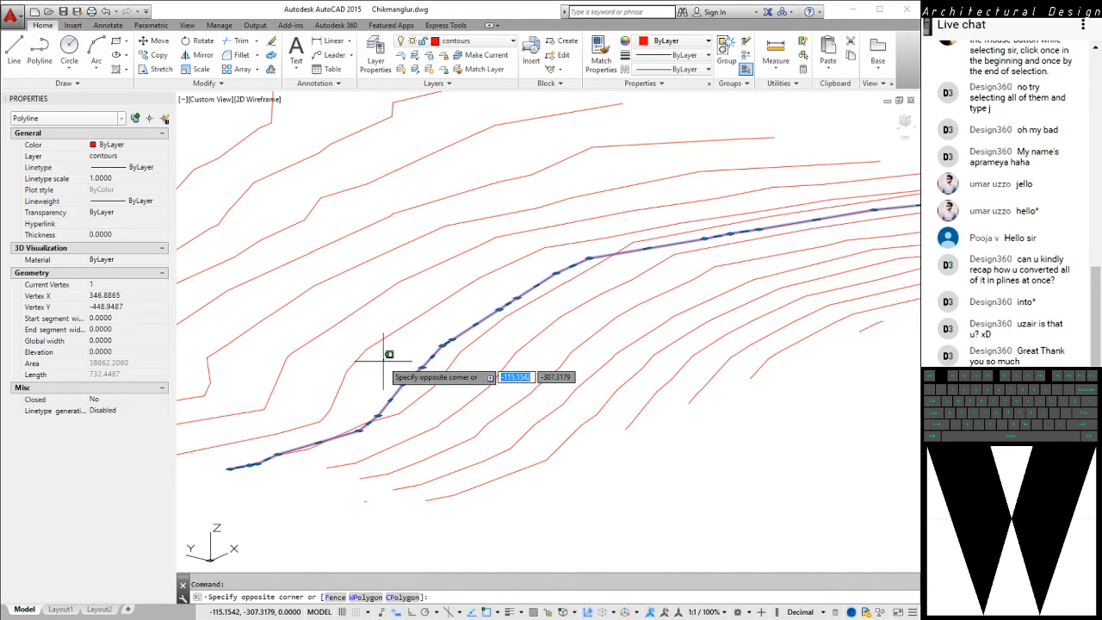
{"action": "left_click", "coordinate": [376, 373]}
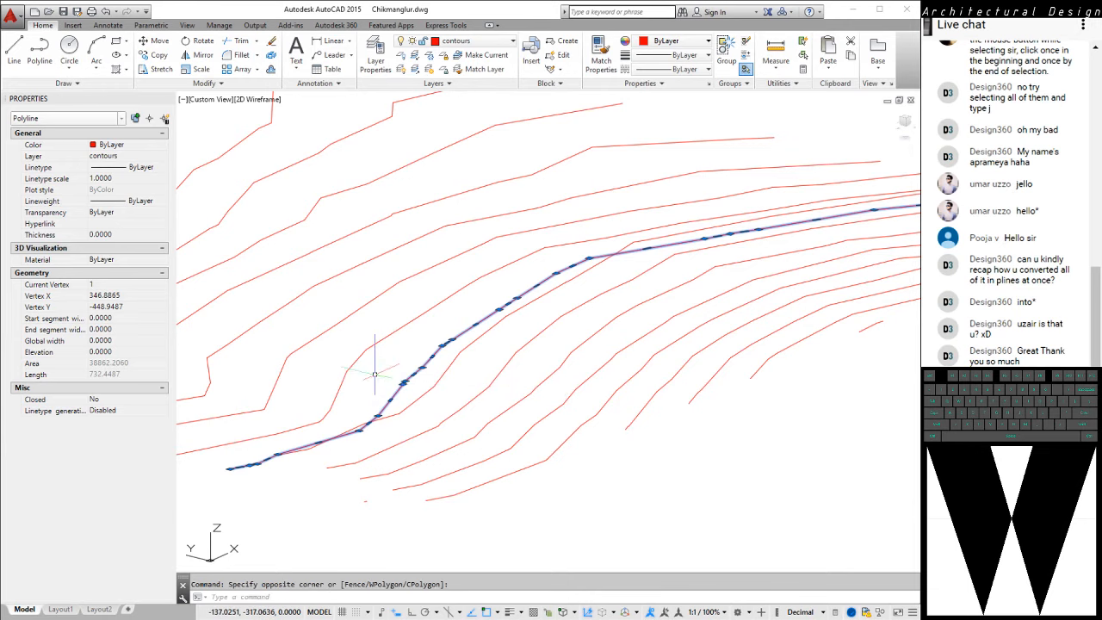
{"action": "middle_click_drag", "start_coordinate": [375, 374], "coordinate": [397, 381]}
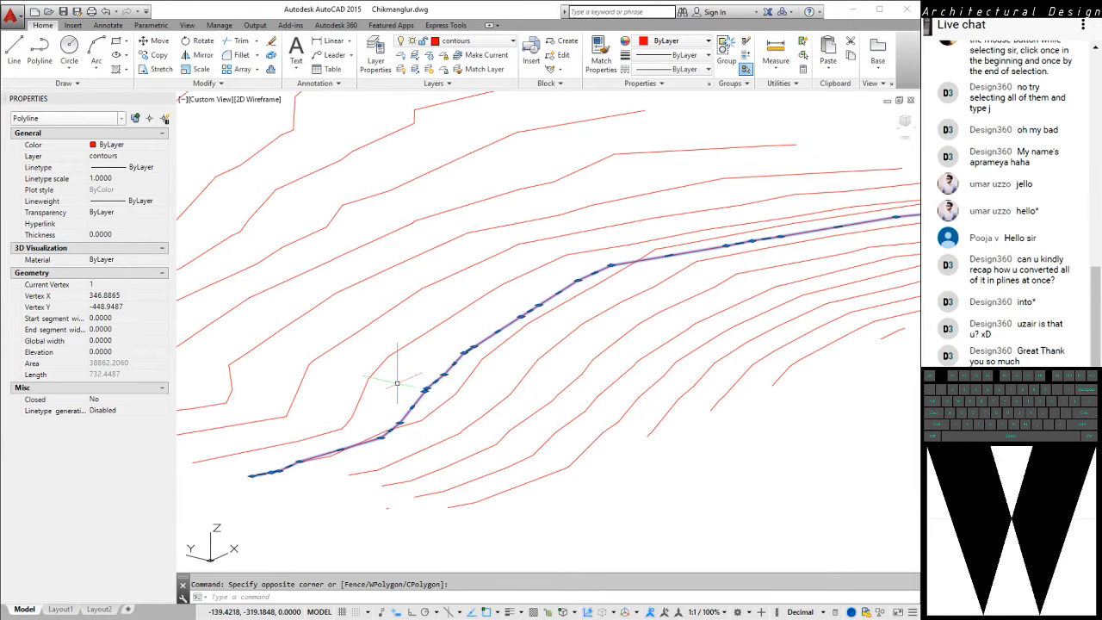
{"action": "key", "text": "Escape"}
{"action": "left_click", "coordinate": [462, 388]}
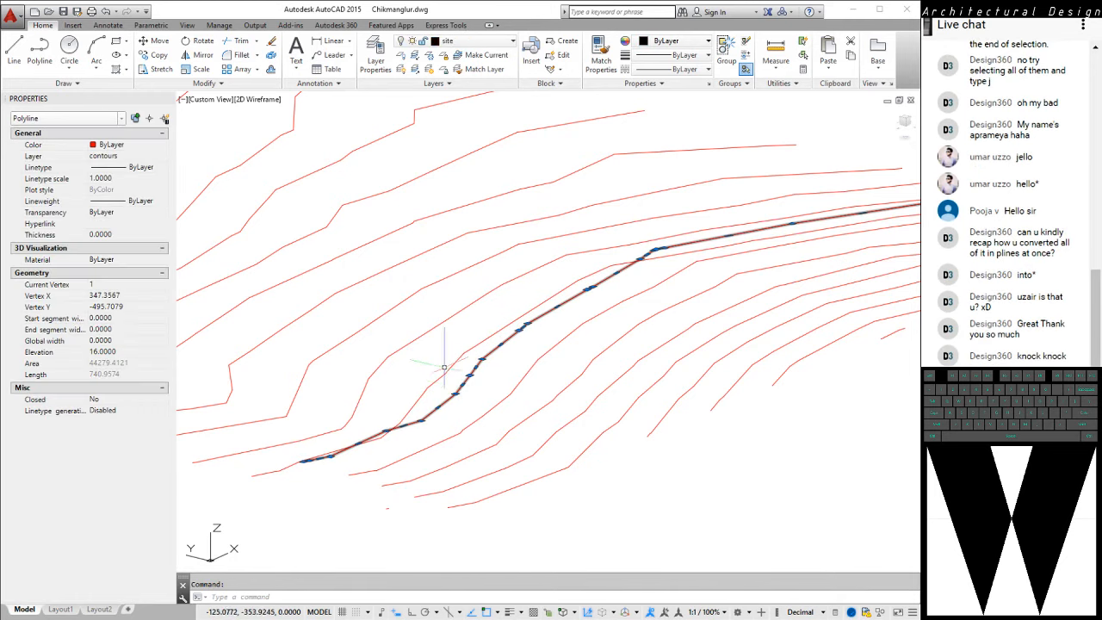
{"action": "key", "text": "Escape"}
{"action": "left_click", "coordinate": [436, 368]}
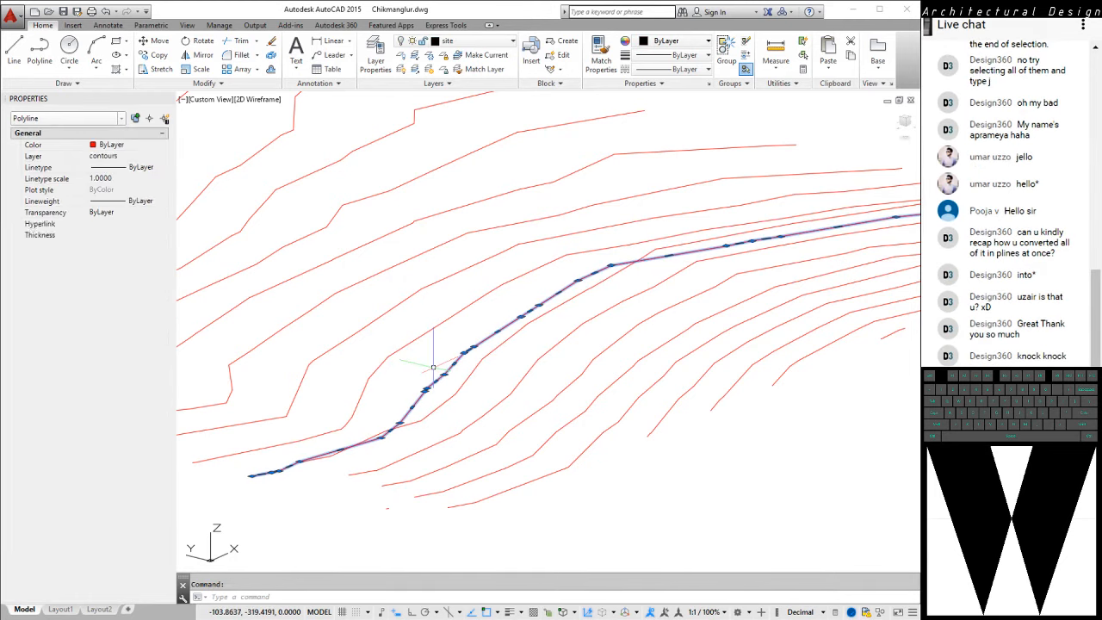
{"action": "left_click", "coordinate": [99, 353]}
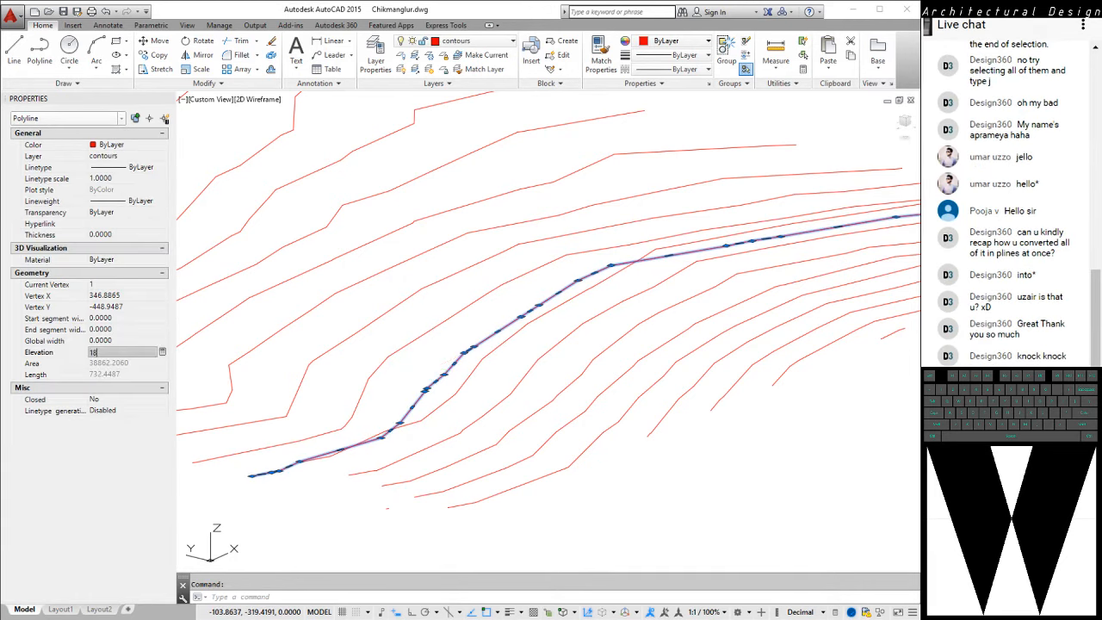
{"action": "type", "text": "18"}
{"action": "key", "text": "Return"}
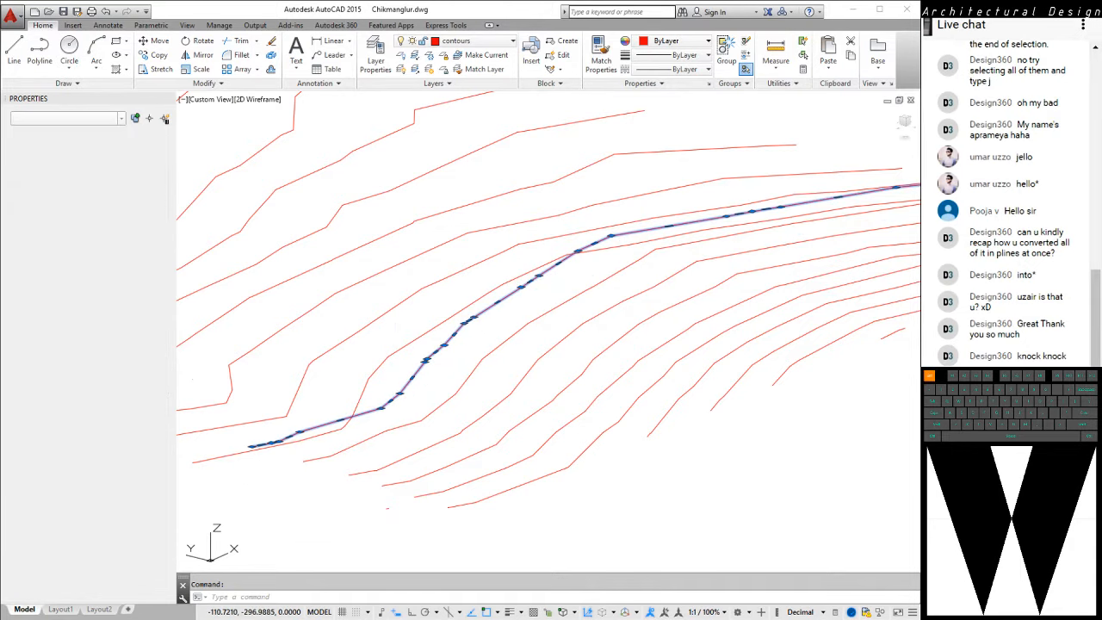
Set the elevation of the eleventh-lowest contour, just uphill of the one at elevation 18, to 20 and clear the selection
{"action": "key", "text": "Escape"}
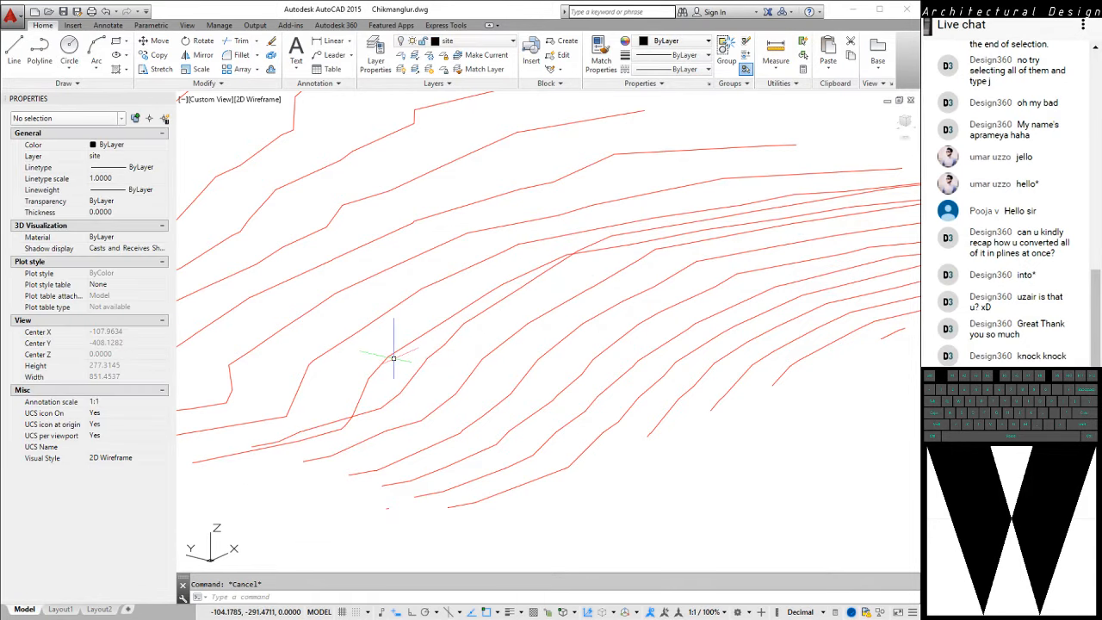
{"action": "left_click", "coordinate": [347, 427]}
{"action": "left_click", "coordinate": [186, 333]}
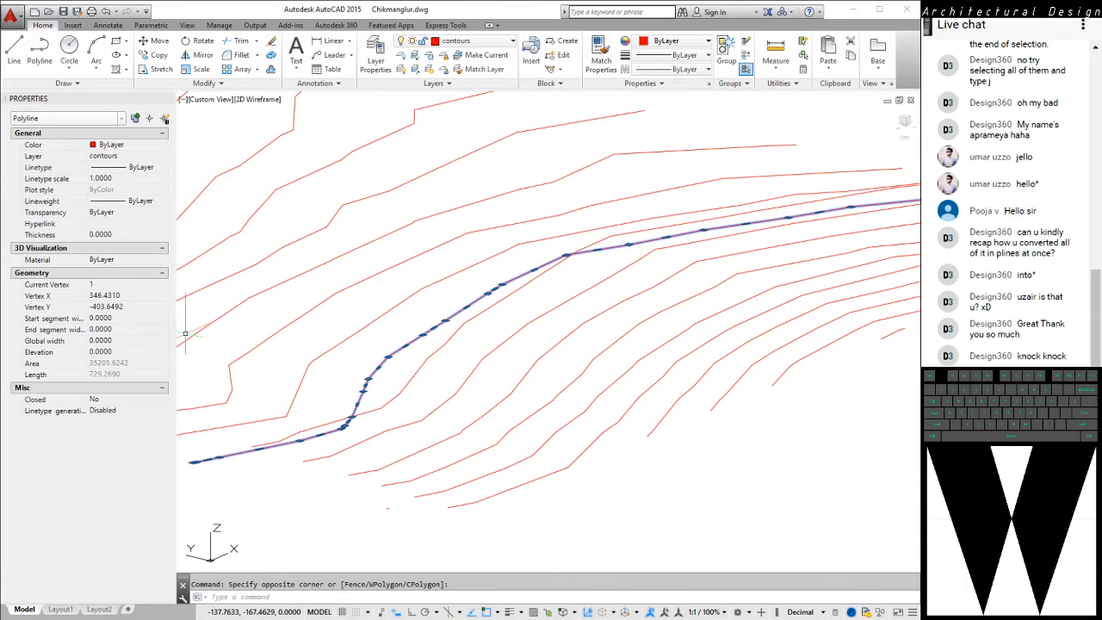
{"action": "left_click", "coordinate": [120, 353]}
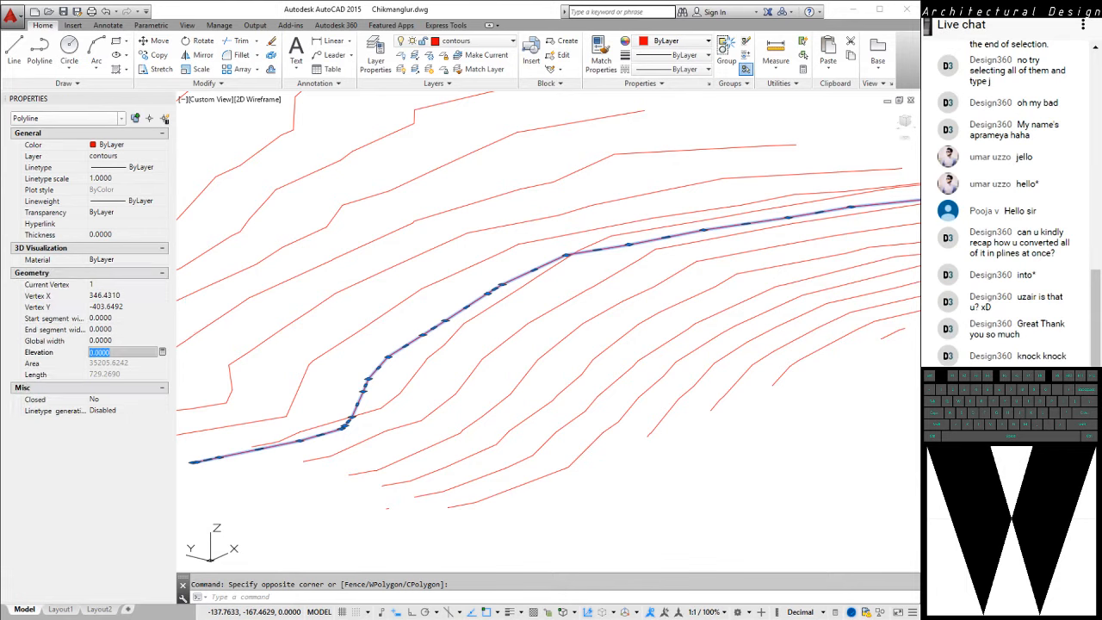
{"action": "type", "text": "20"}
{"action": "key", "text": "Return"}
{"action": "key", "text": "Escape"}
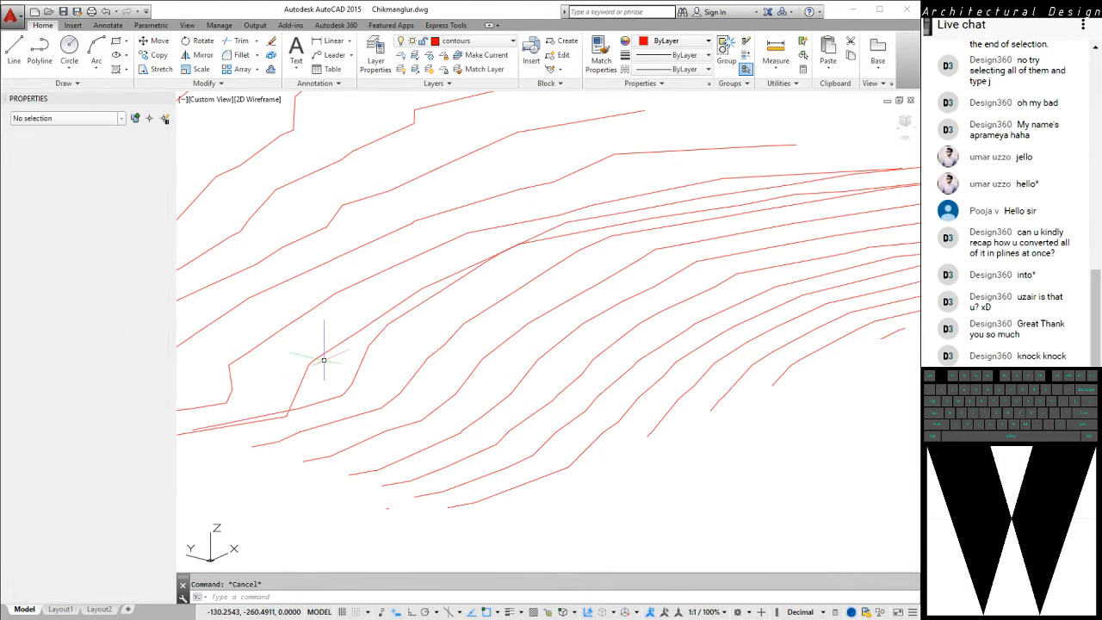
Set the elevation of the twelfth-lowest contour, just uphill of the one at elevation 20, to 22 and clear the selection
{"action": "left_click", "coordinate": [311, 346]}
{"action": "left_click", "coordinate": [301, 341]}
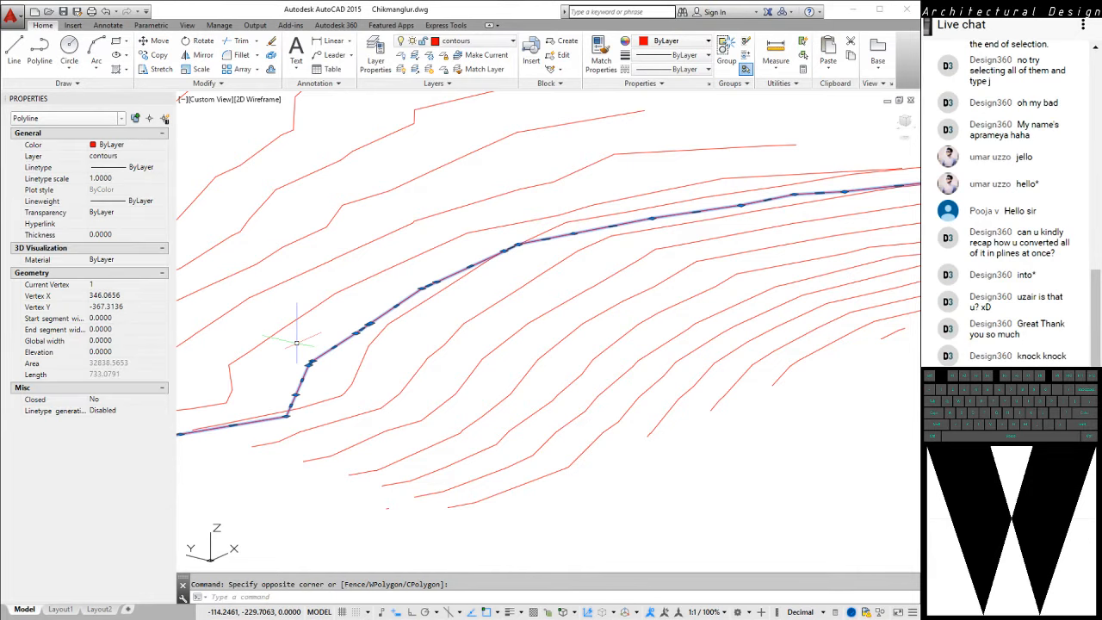
{"action": "left_click", "coordinate": [121, 352]}
{"action": "type", "text": "22"}
{"action": "key", "text": "Return"}
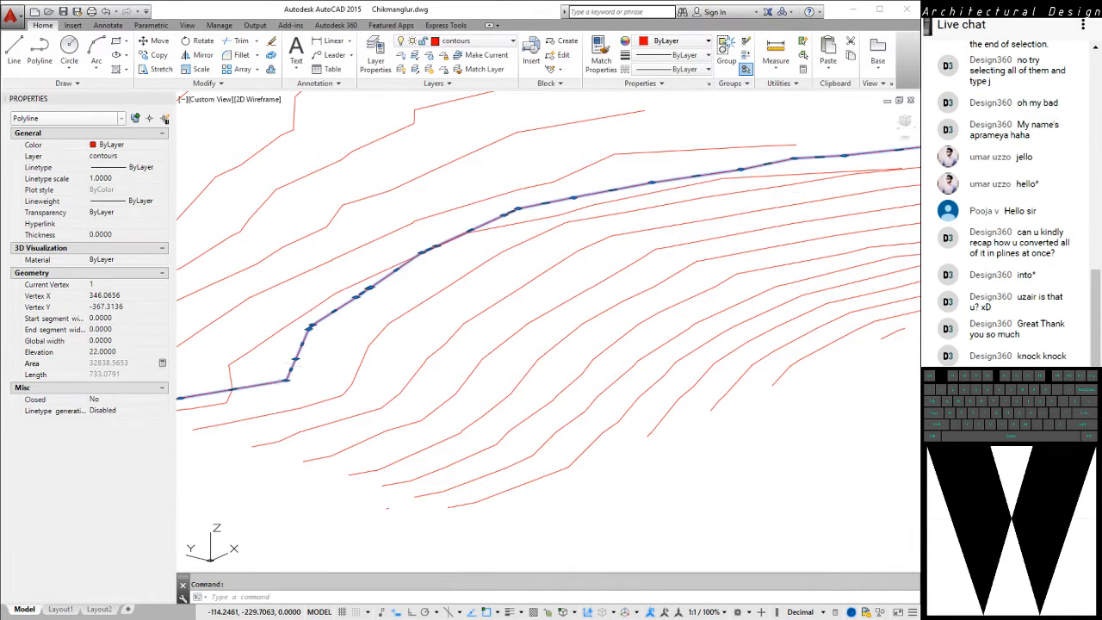
{"action": "key", "text": "Escape"}
Set the elevation of the thirteenth-lowest contour, just uphill of the one at elevation 22, to 24 and clear the selection
{"action": "left_click", "coordinate": [263, 337]}
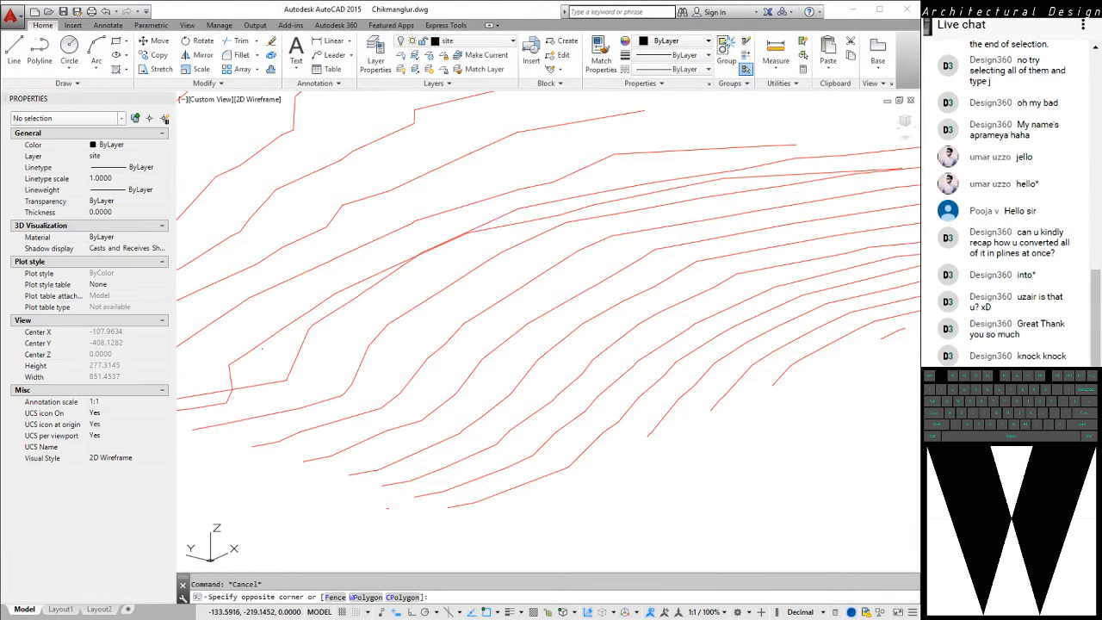
{"action": "left_click", "coordinate": [254, 339]}
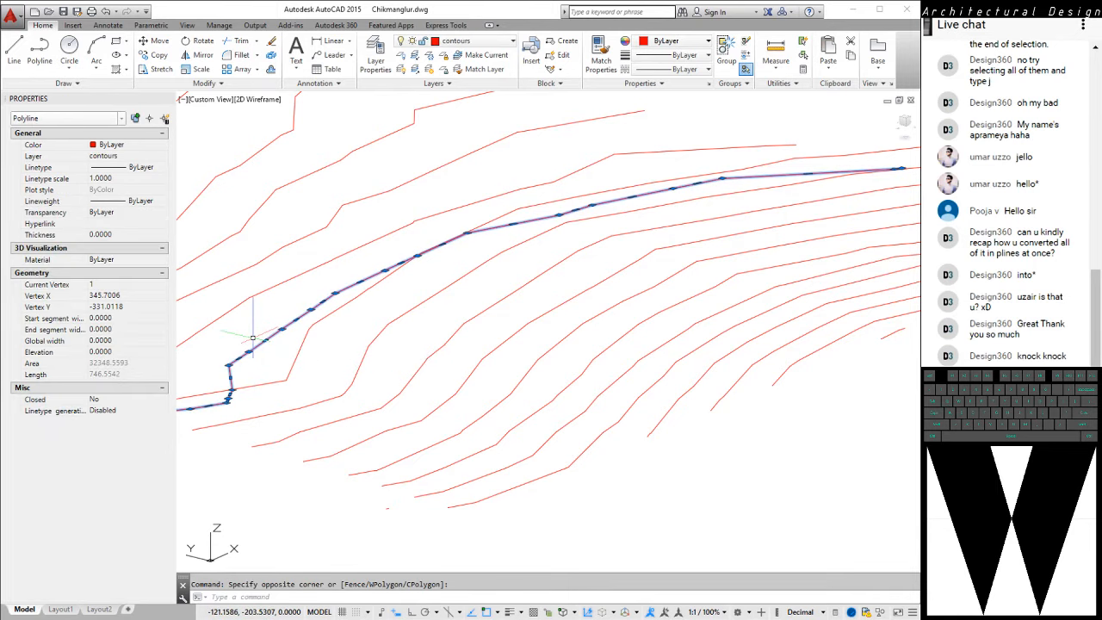
{"action": "left_click", "coordinate": [120, 352]}
{"action": "key", "text": "Return"}
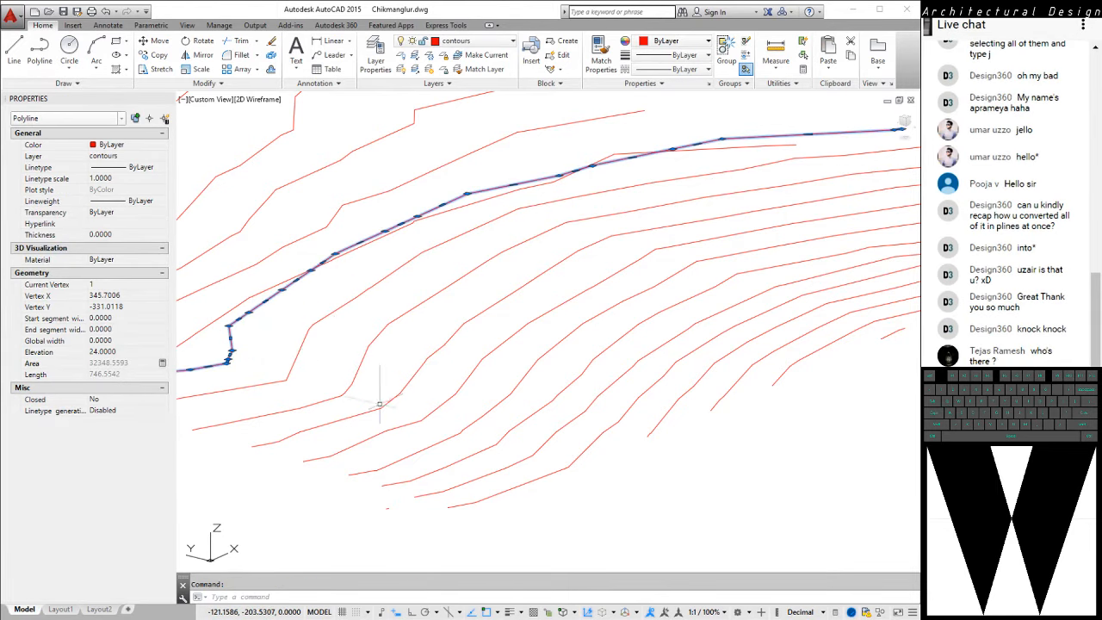
{"action": "middle_click_drag", "start_coordinate": [337, 360], "coordinate": [624, 462]}
{"action": "key", "text": "Escape"}
Set the elevation of the fourteenth-lowest contour, just uphill of the one at elevation 24, to 26 and clear the selection
{"action": "left_click", "coordinate": [470, 458]}
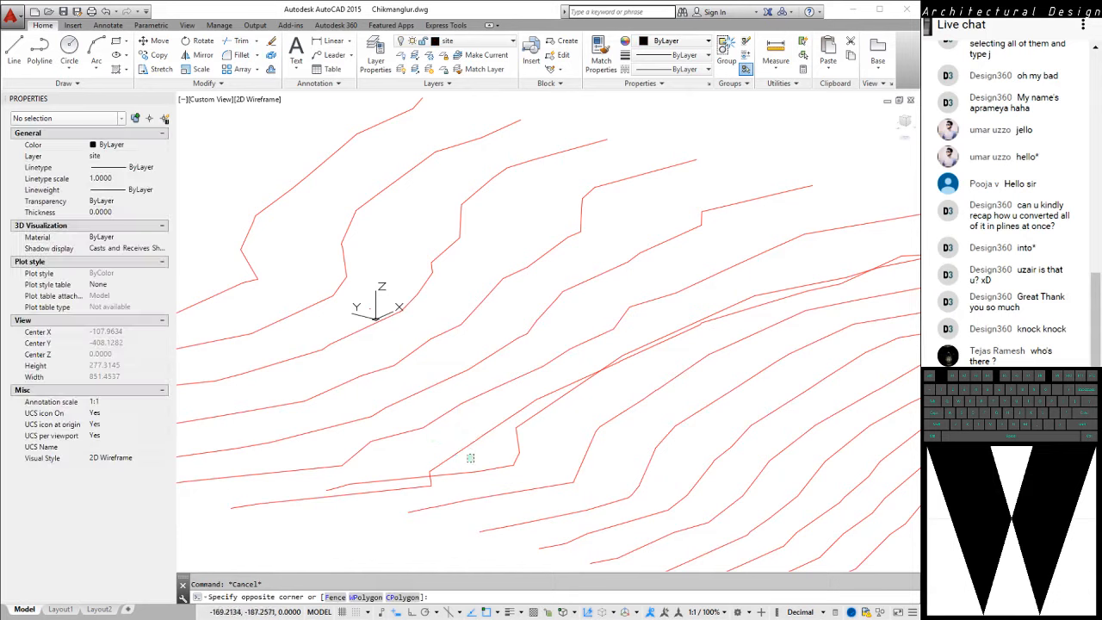
{"action": "left_click", "coordinate": [447, 436]}
{"action": "left_click", "coordinate": [121, 352]}
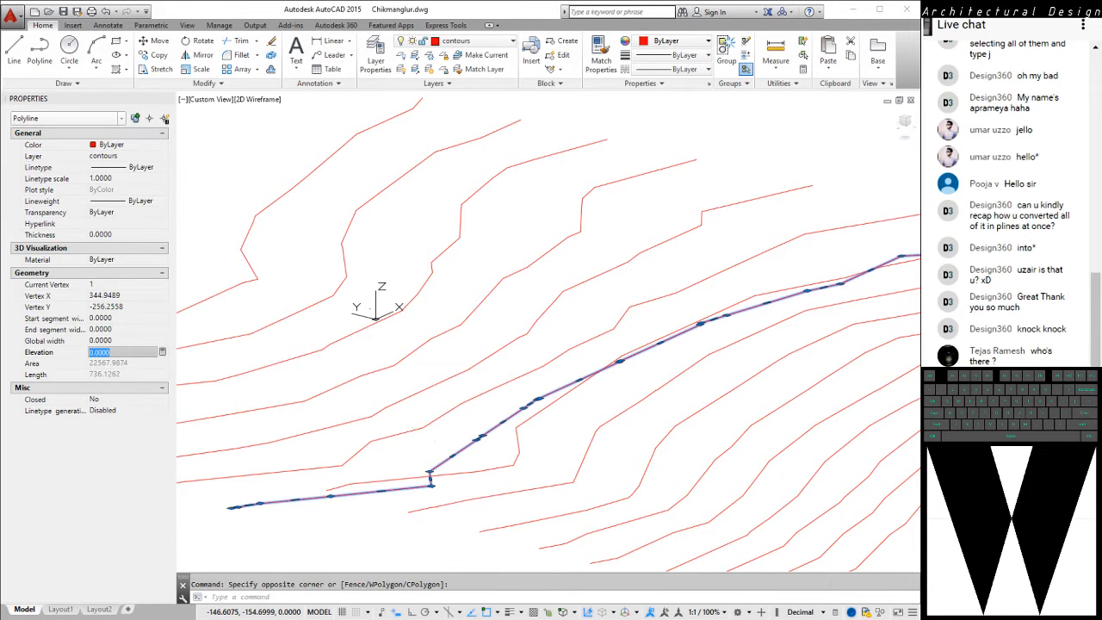
{"action": "type", "text": "26"}
{"action": "key", "text": "Return"}
{"action": "key", "text": "Escape"}
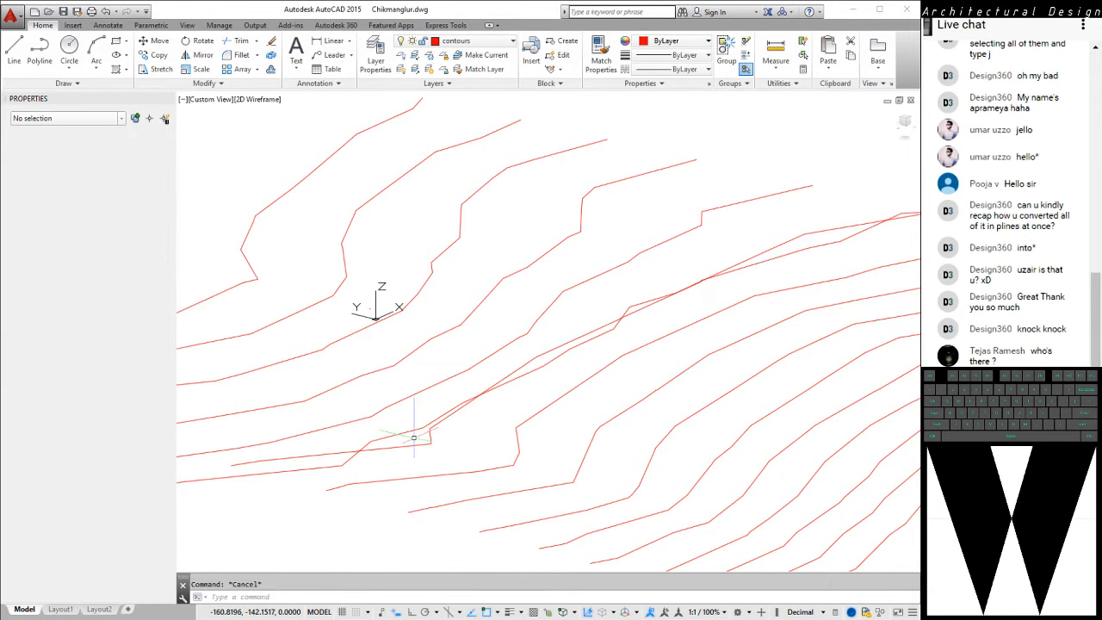
Set the elevation of the fifteenth-lowest contour, just uphill of the one at elevation 26, to 28 and clear the selection
{"action": "left_click", "coordinate": [397, 428]}
{"action": "left_click", "coordinate": [383, 418]}
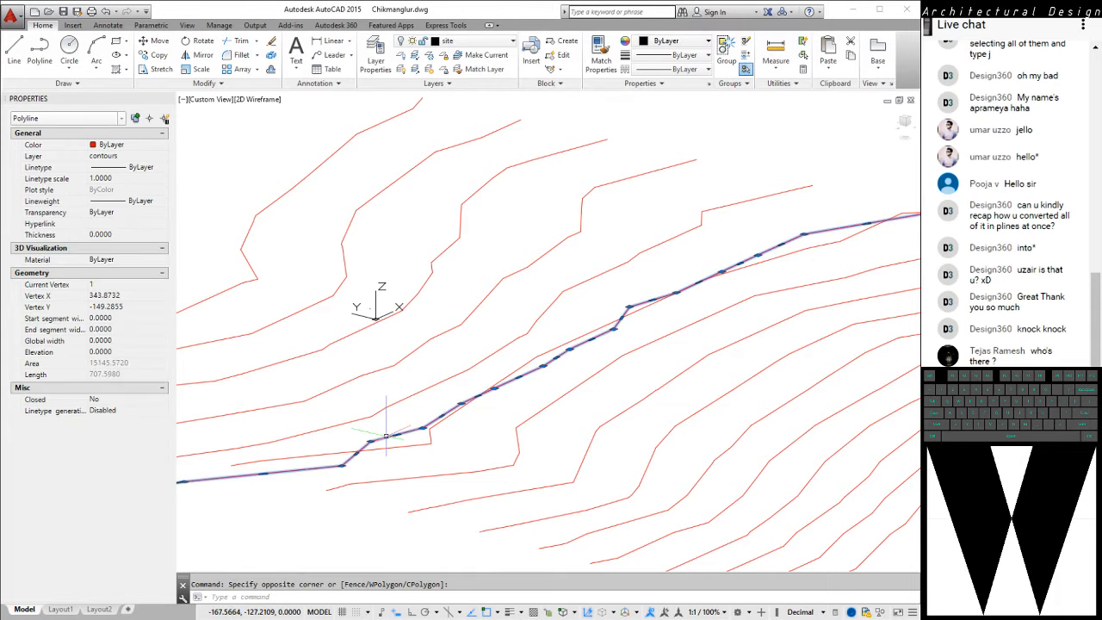
{"action": "left_click", "coordinate": [121, 353]}
{"action": "type", "text": "2"}
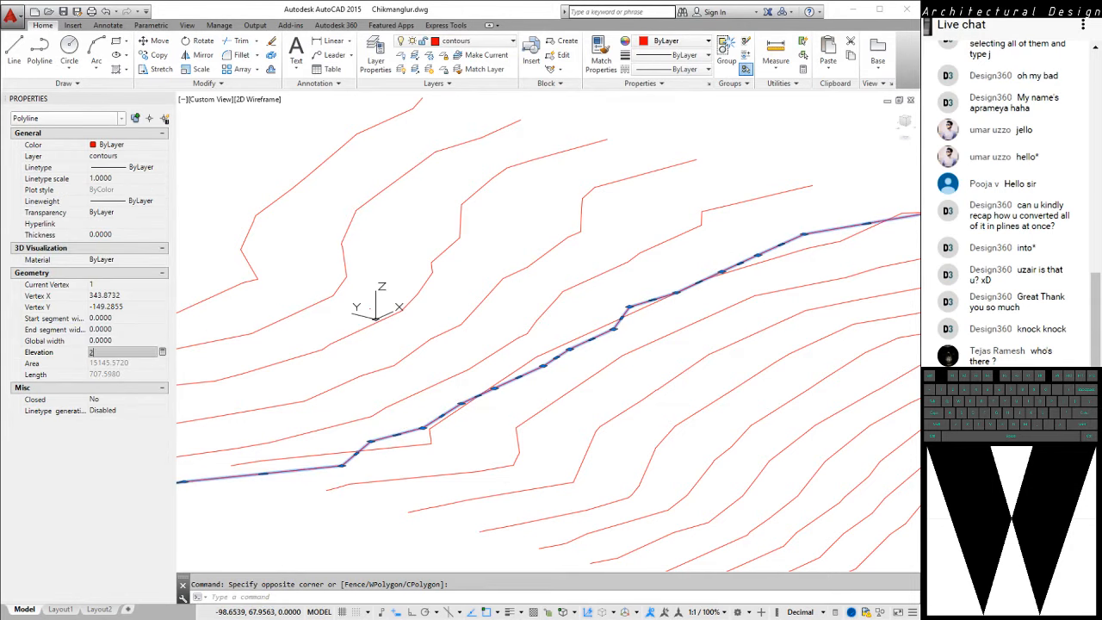
{"action": "type", "text": "8"}
{"action": "key", "text": "Return"}
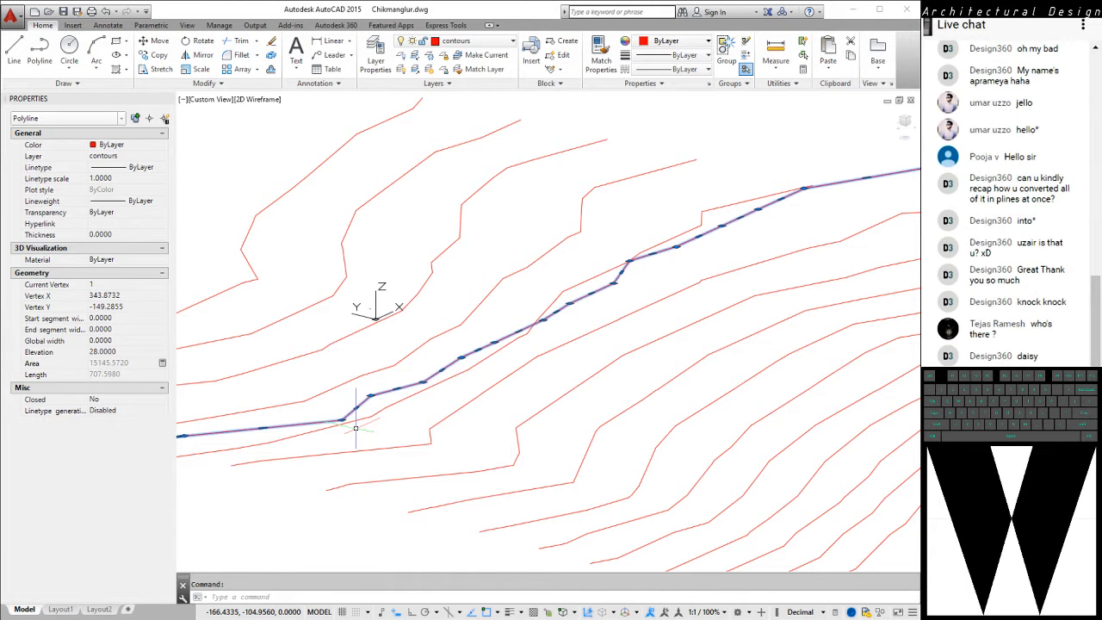
{"action": "mouse_move", "coordinate": [356, 428]}
{"action": "middle_mouse_down"}
{"action": "mouse_move", "coordinate": [516, 438]}
{"action": "mouse_move", "coordinate": [493, 415]}
{"action": "mouse_move", "coordinate": [598, 414]}
{"action": "middle_mouse_up"}
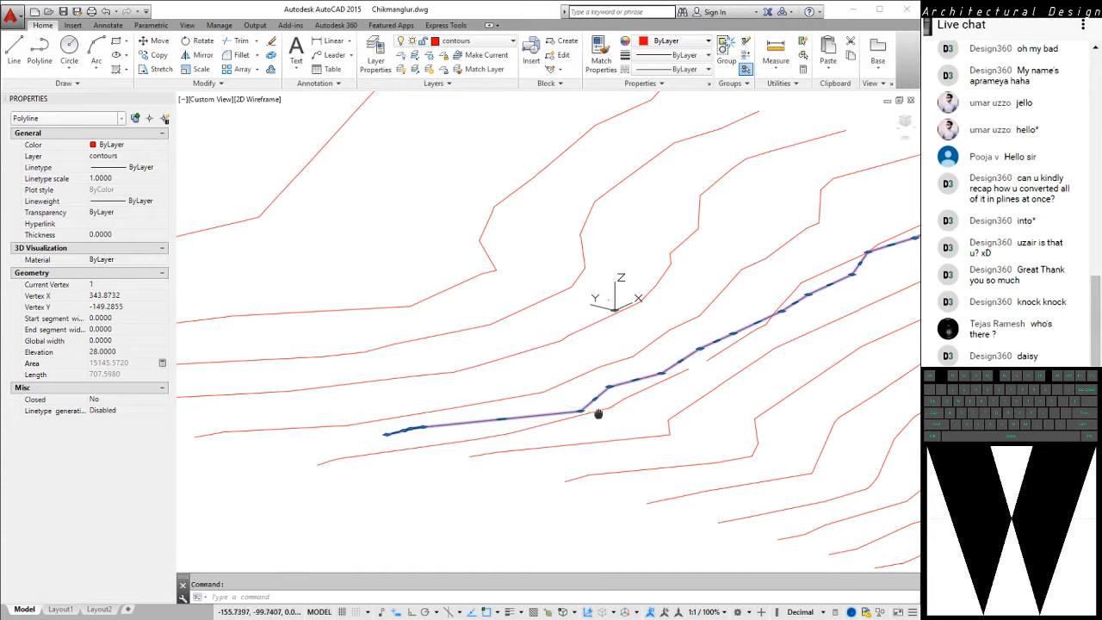
{"action": "key", "text": "Escape"}
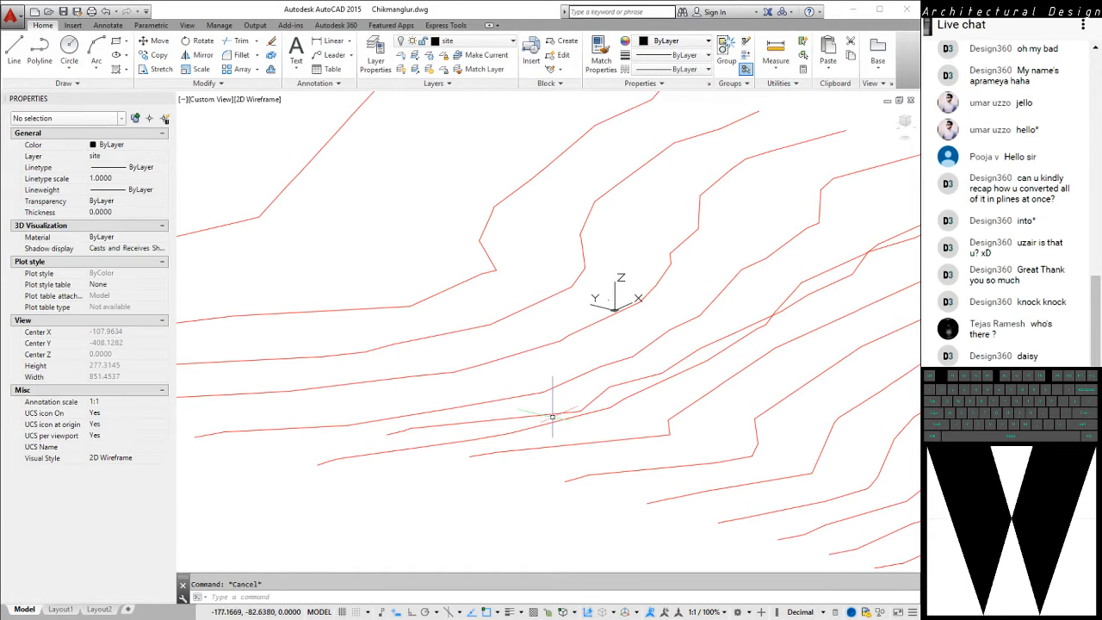
{"action": "left_click", "coordinate": [551, 421]}
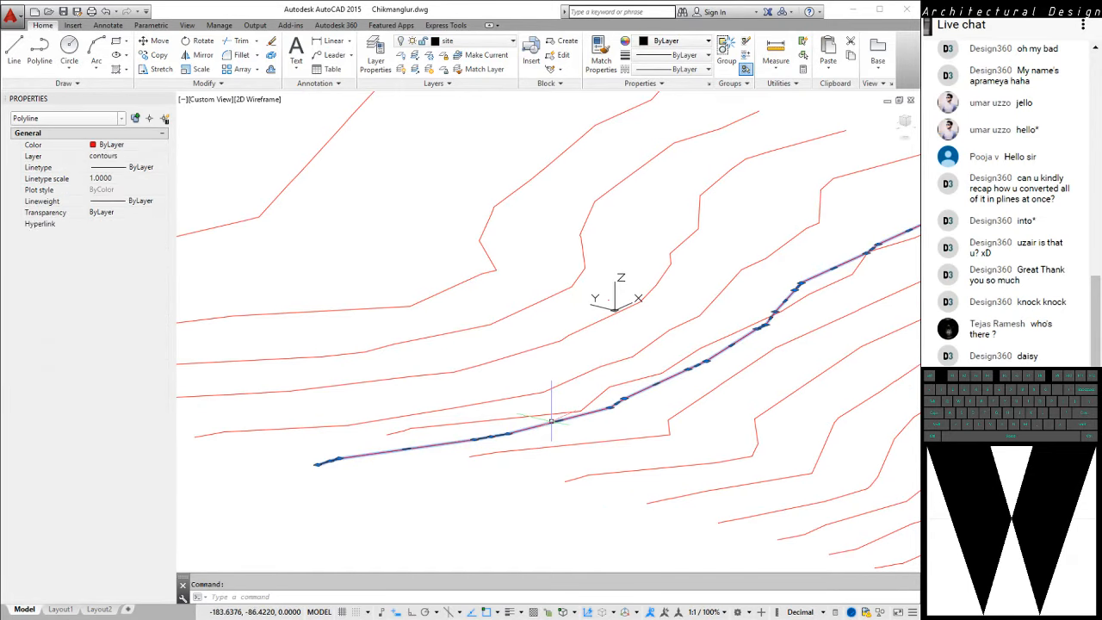
{"action": "key", "text": "Escape"}
{"action": "left_click", "coordinate": [596, 396]}
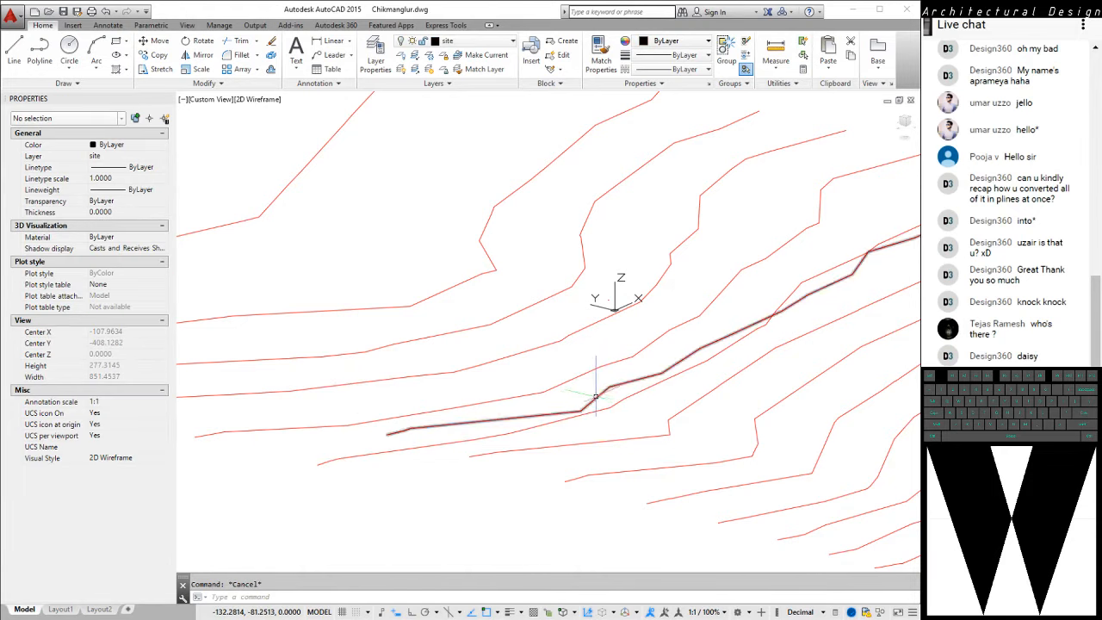
{"action": "key", "text": "Escape"}
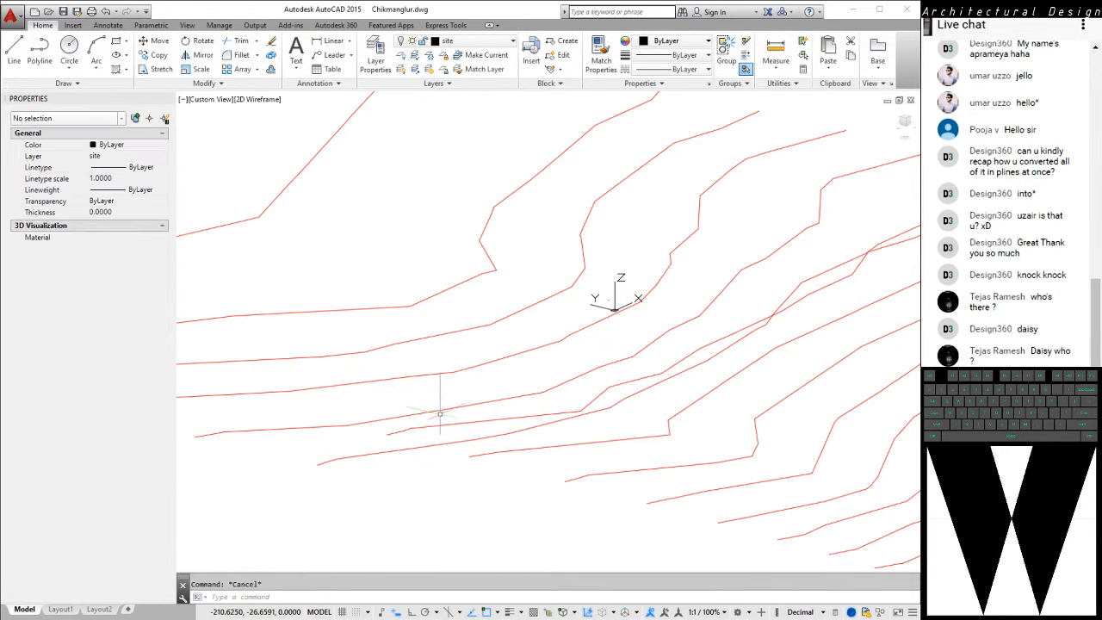
Set the elevation of the sixteenth-lowest contour, just uphill of the one at elevation 28, to 30
{"action": "left_click", "coordinate": [369, 475]}
{"action": "left_click", "coordinate": [314, 448]}
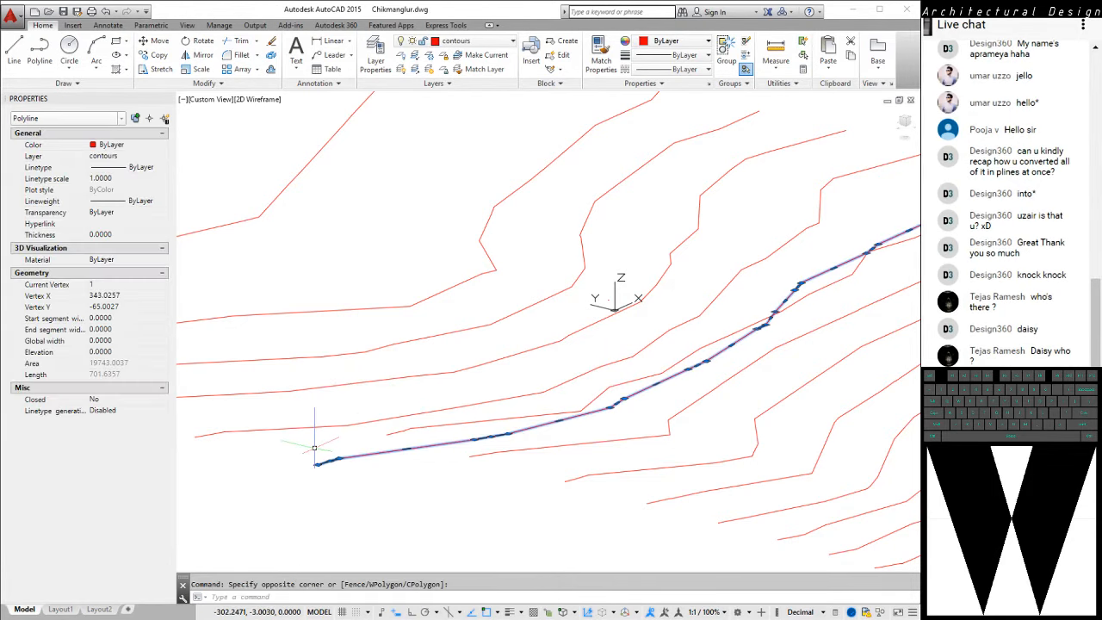
{"action": "left_click", "coordinate": [121, 353]}
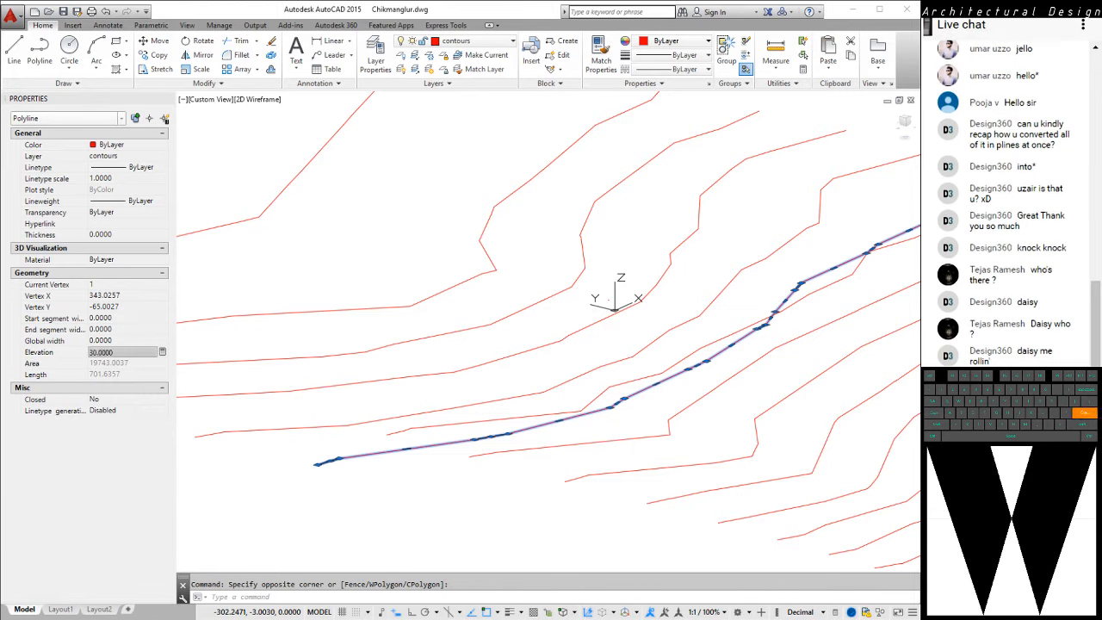
{"action": "key", "text": "Return"}
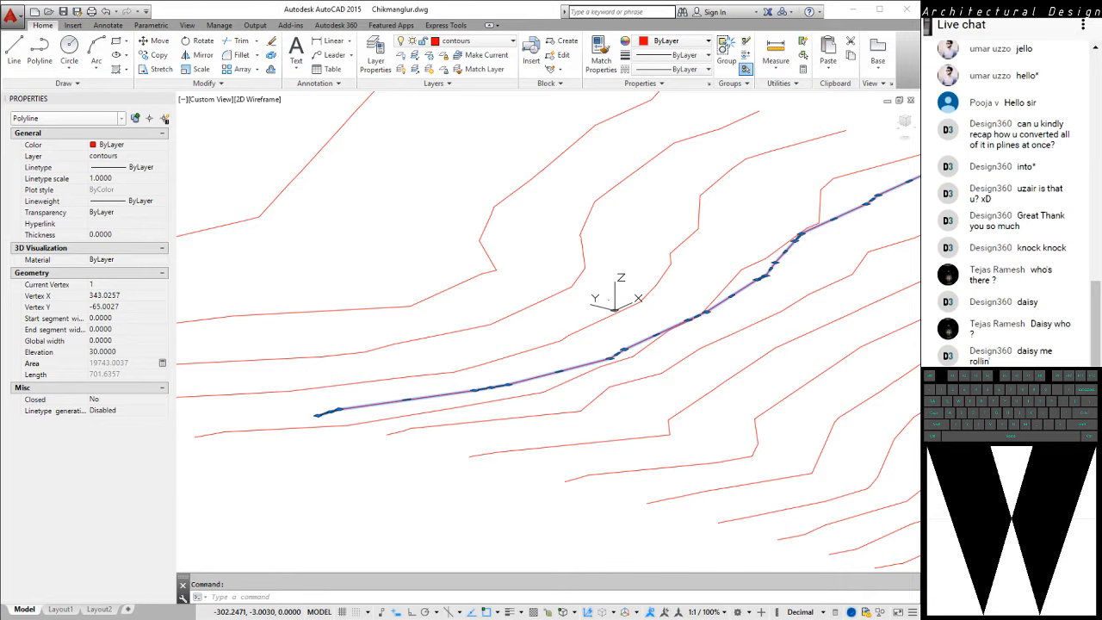
{"action": "middle_click_drag", "start_coordinate": [221, 405], "coordinate": [314, 435]}
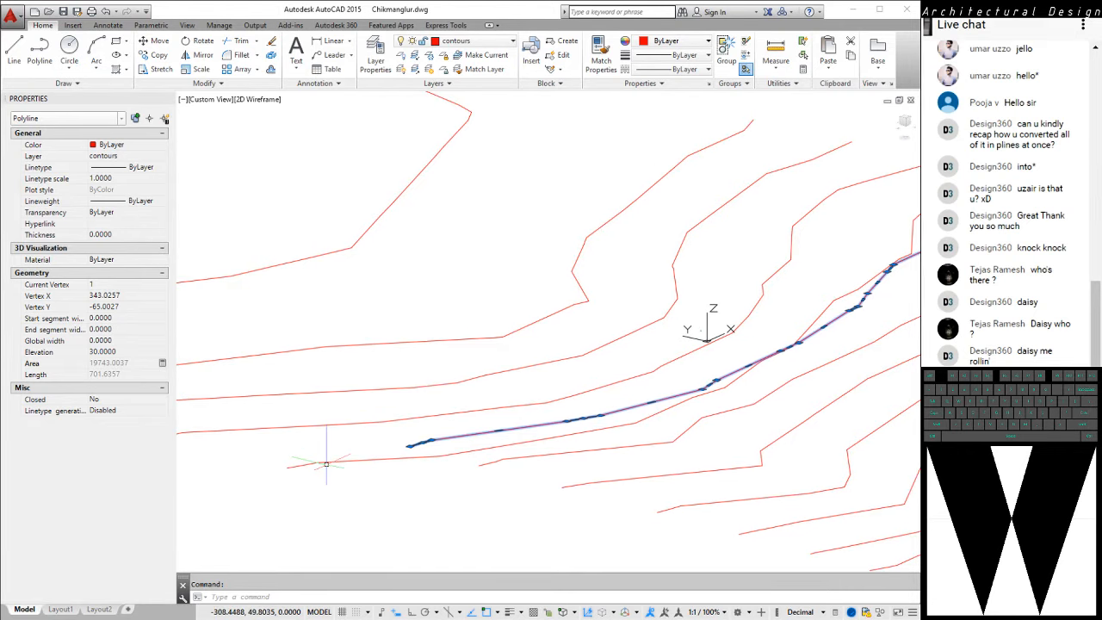
{"action": "middle_click_drag", "start_coordinate": [393, 448], "coordinate": [492, 429]}
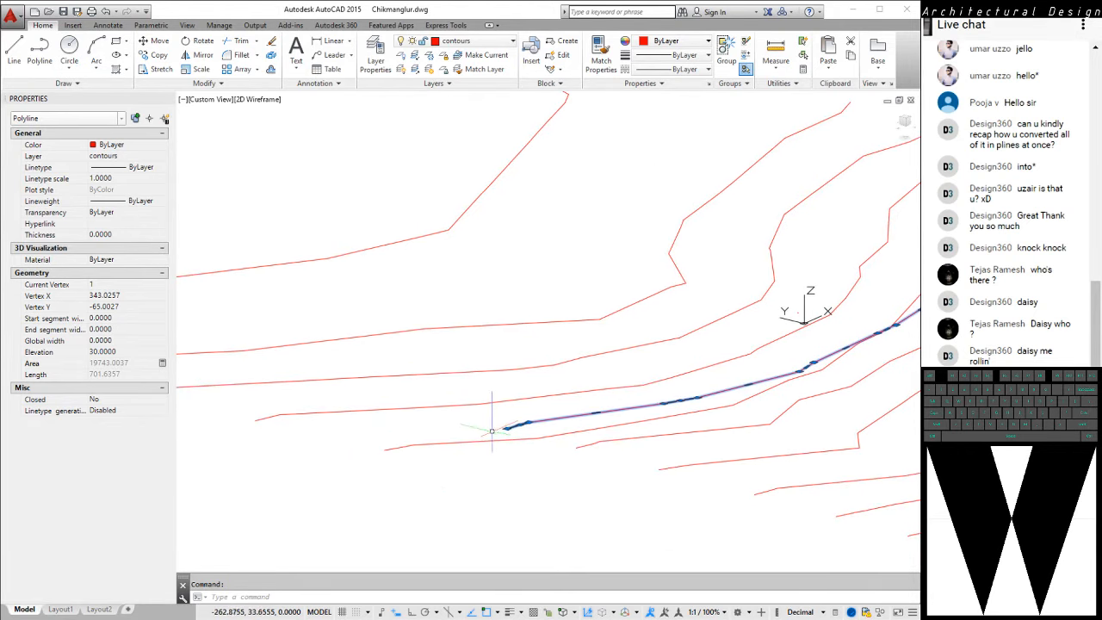
Switch to the plan view of the current UCS to see all contours from above
{"action": "type", "text": "pl"}
{"action": "key", "text": "Return"}
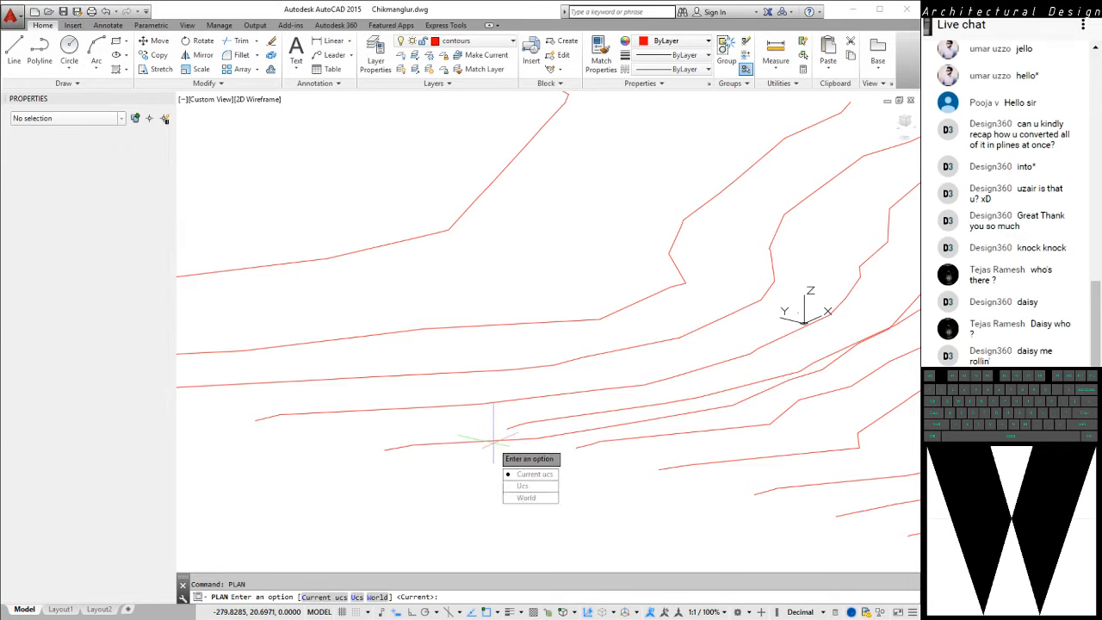
{"action": "key", "text": "Return"}
{"action": "middle_click_drag", "start_coordinate": [474, 398], "coordinate": [503, 250]}
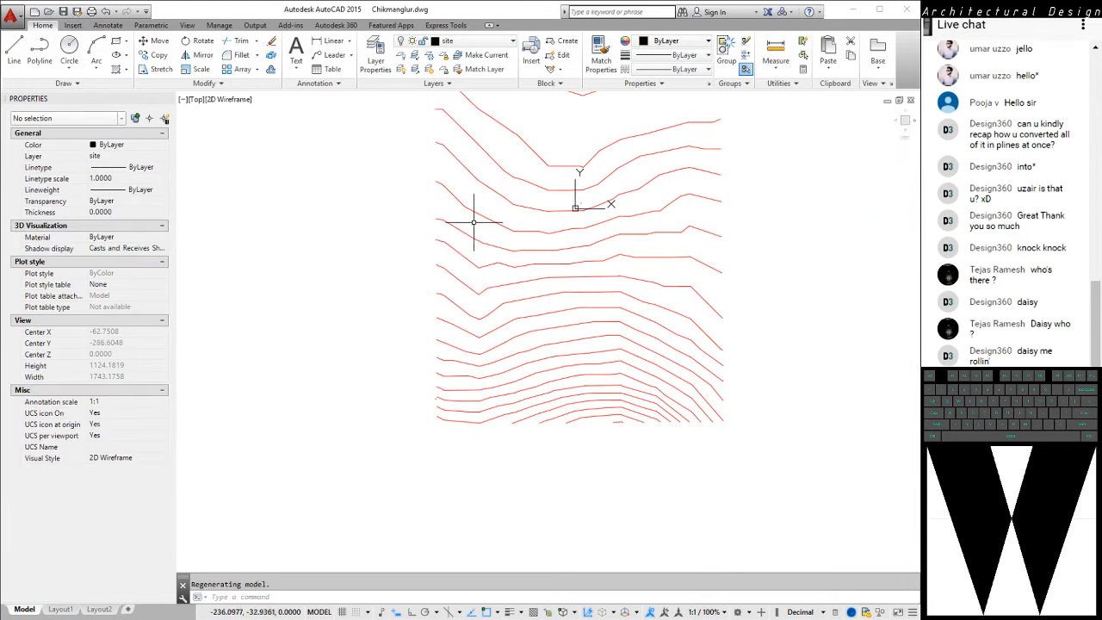
Check the three contours just below and around the origin to identify which one follows the contour at elevation 30
{"action": "left_click", "coordinate": [449, 144]}
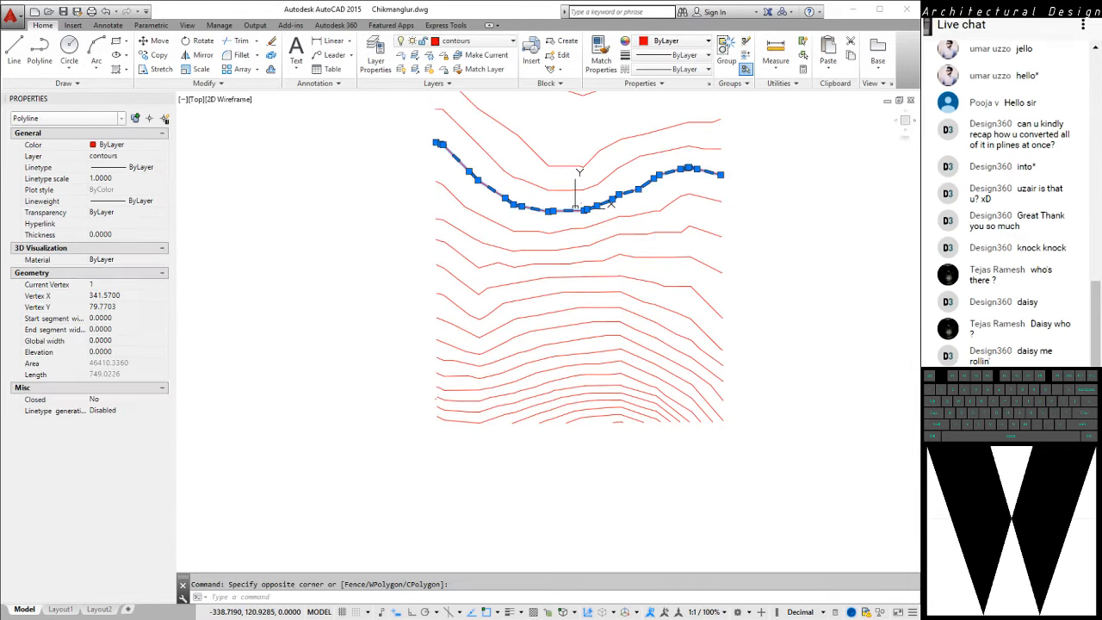
{"action": "key", "text": "Escape"}
{"action": "left_click", "coordinate": [439, 170]}
{"action": "left_click", "coordinate": [413, 195]}
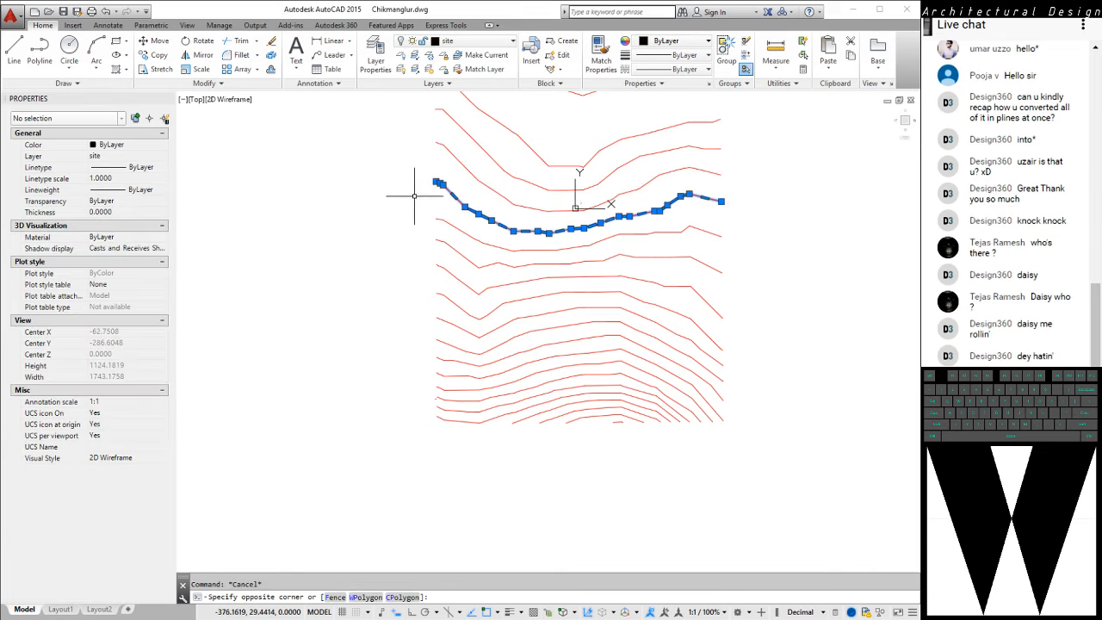
{"action": "key", "text": "Escape"}
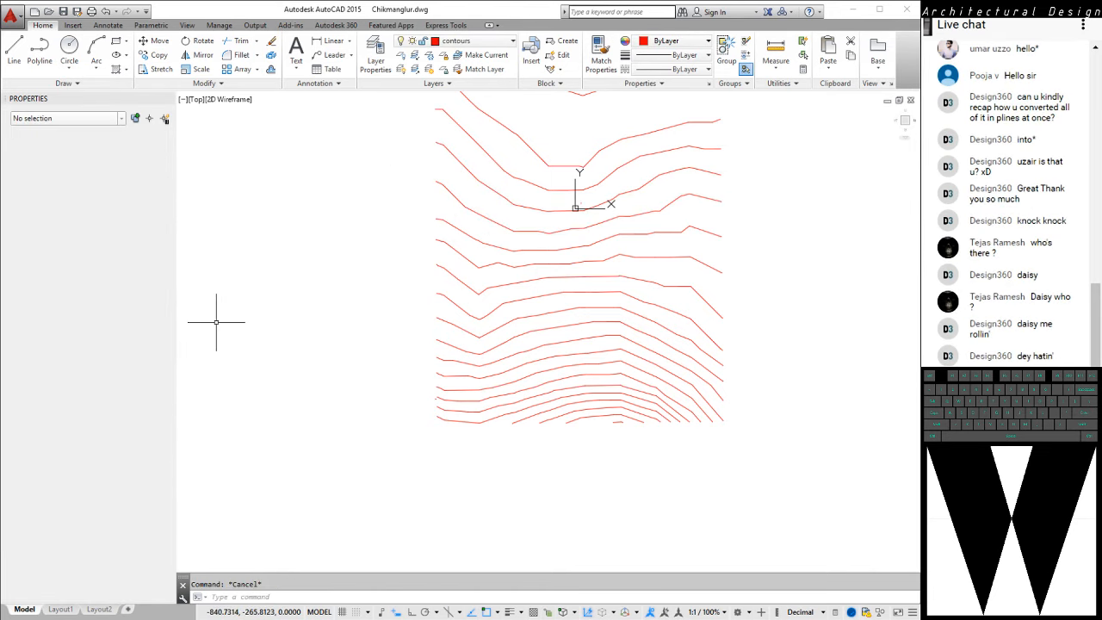
{"action": "left_click", "coordinate": [481, 244]}
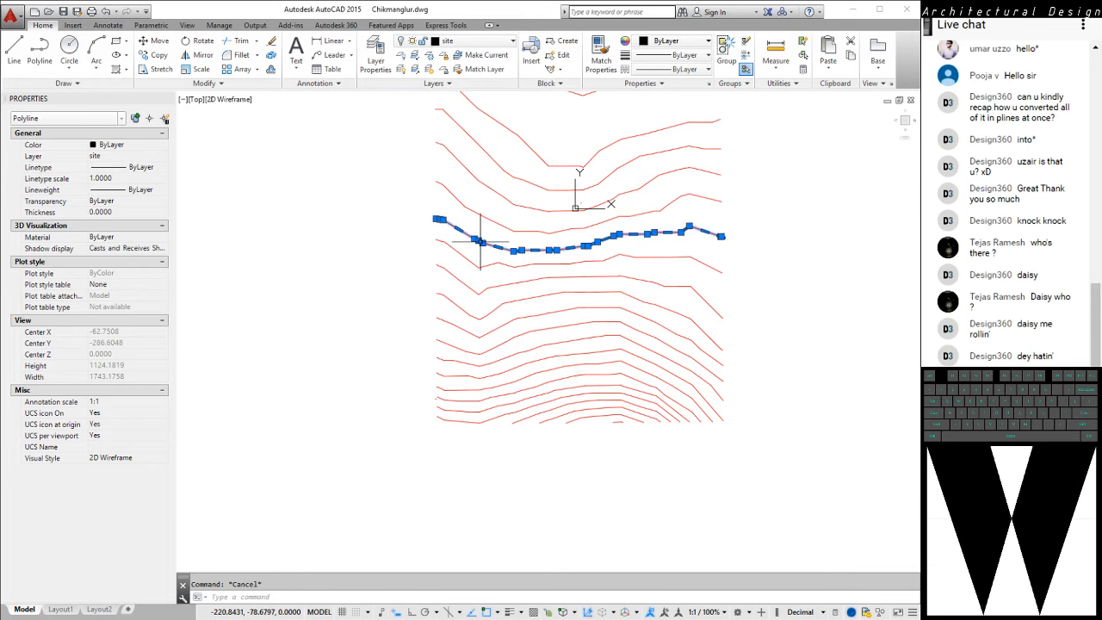
{"action": "key", "text": "Escape"}
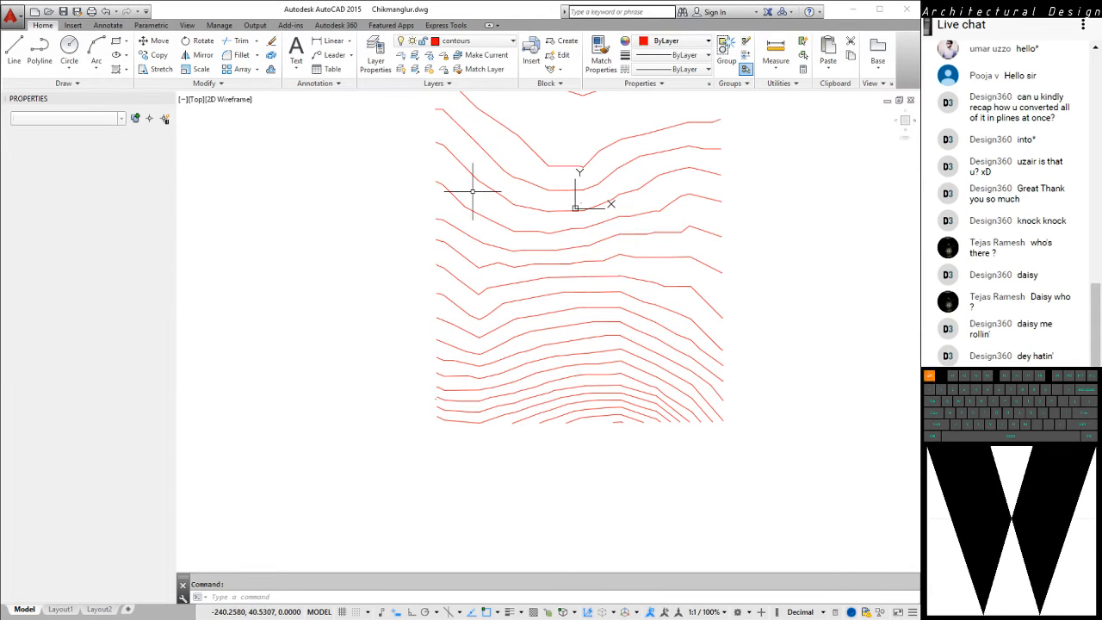
Set the elevation of the seventeenth-lowest contour, just uphill of the one at elevation 30, to 32 and clear the selection
{"action": "left_click", "coordinate": [472, 191]}
{"action": "left_click", "coordinate": [418, 226]}
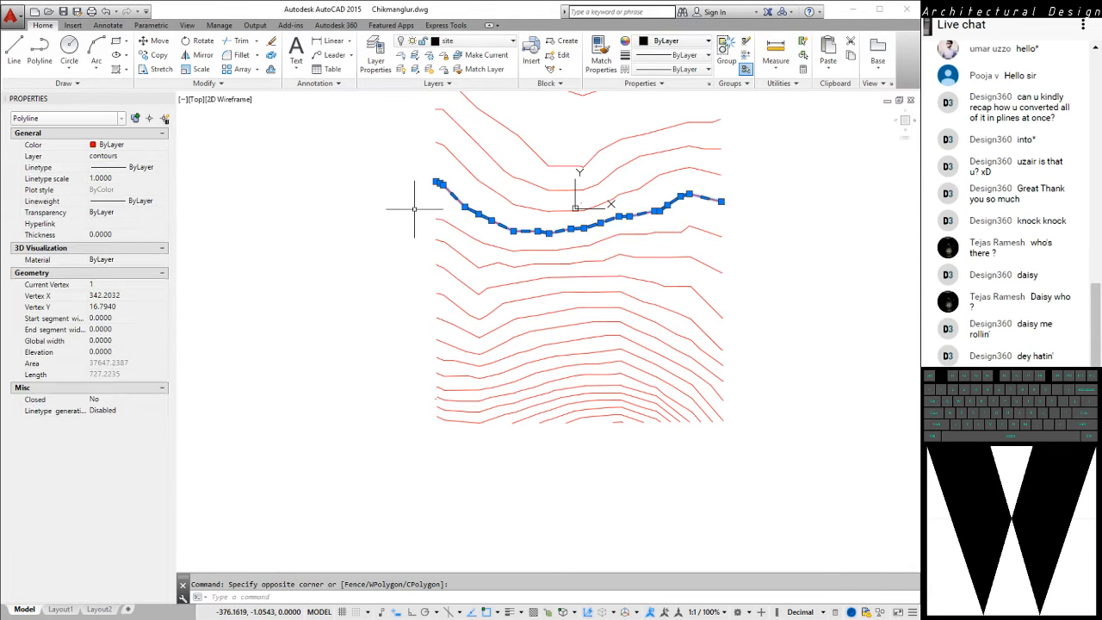
{"action": "left_click", "coordinate": [112, 352]}
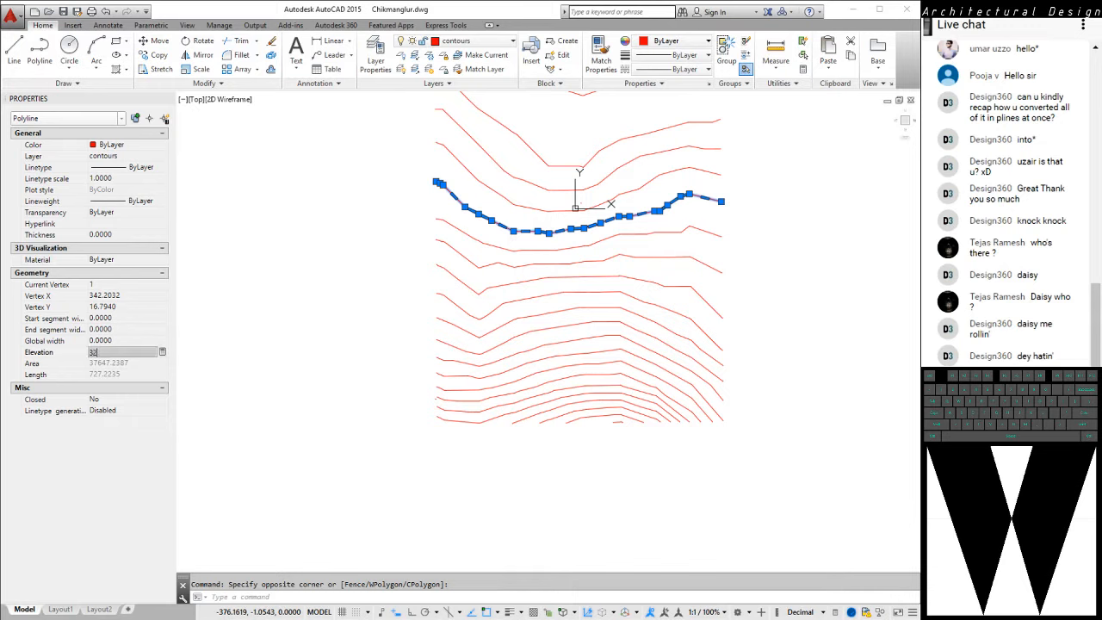
{"action": "type", "text": "32"}
{"action": "key", "text": "Return"}
{"action": "key", "text": "Escape"}
Set the elevation of the eighteenth-lowest contour, just uphill of the one at elevation 32, to 34 and clear the selection
{"action": "left_click", "coordinate": [478, 168]}
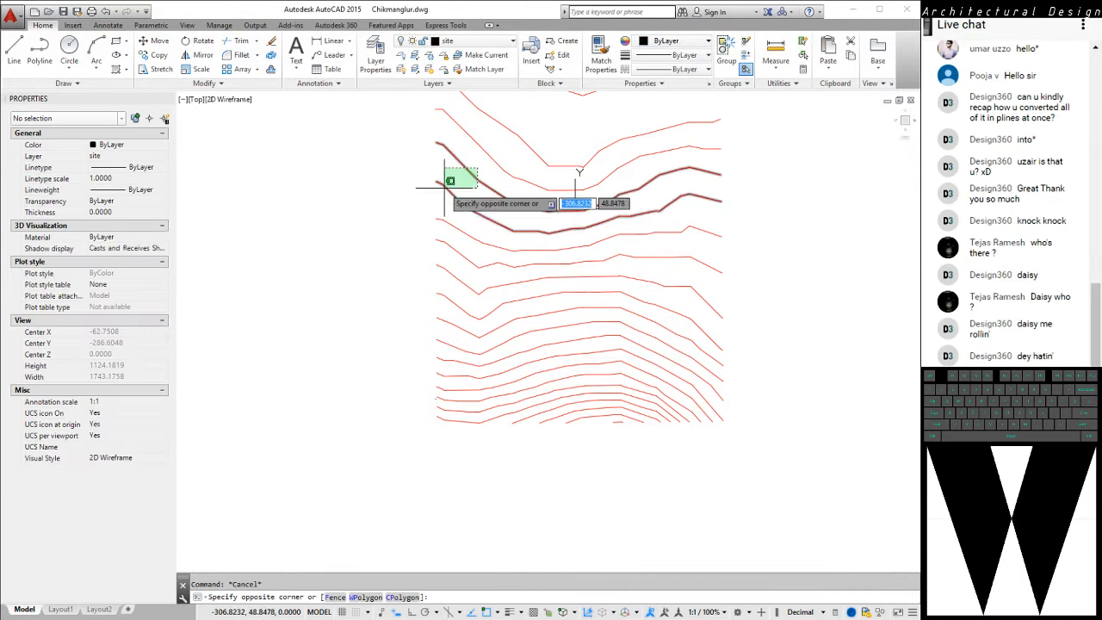
{"action": "left_click", "coordinate": [445, 187]}
{"action": "left_click", "coordinate": [112, 352]}
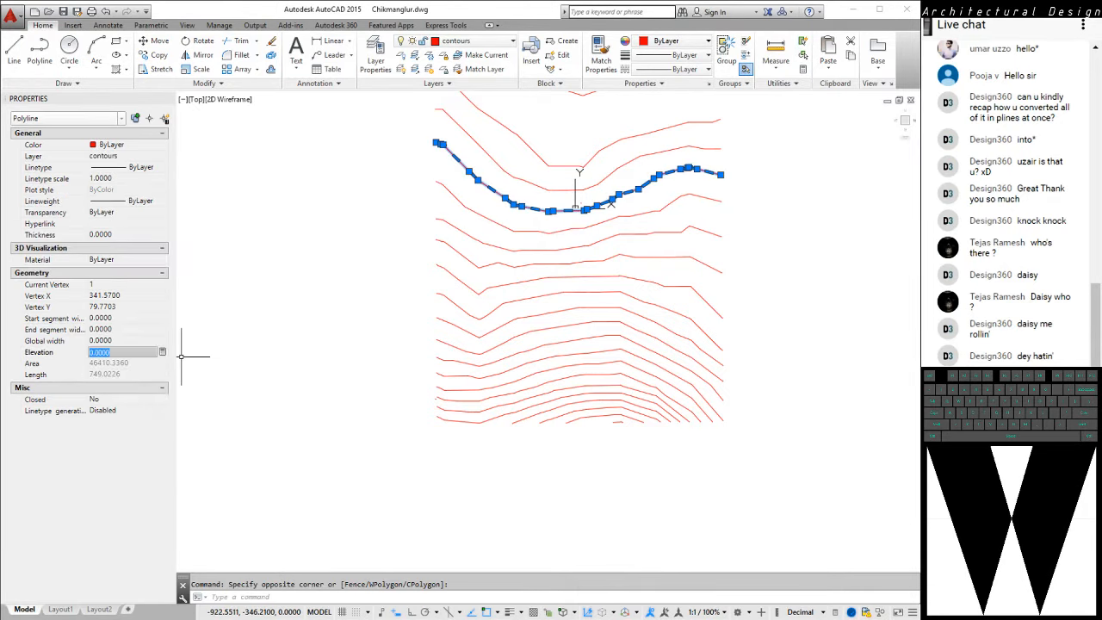
{"action": "key", "text": "Return"}
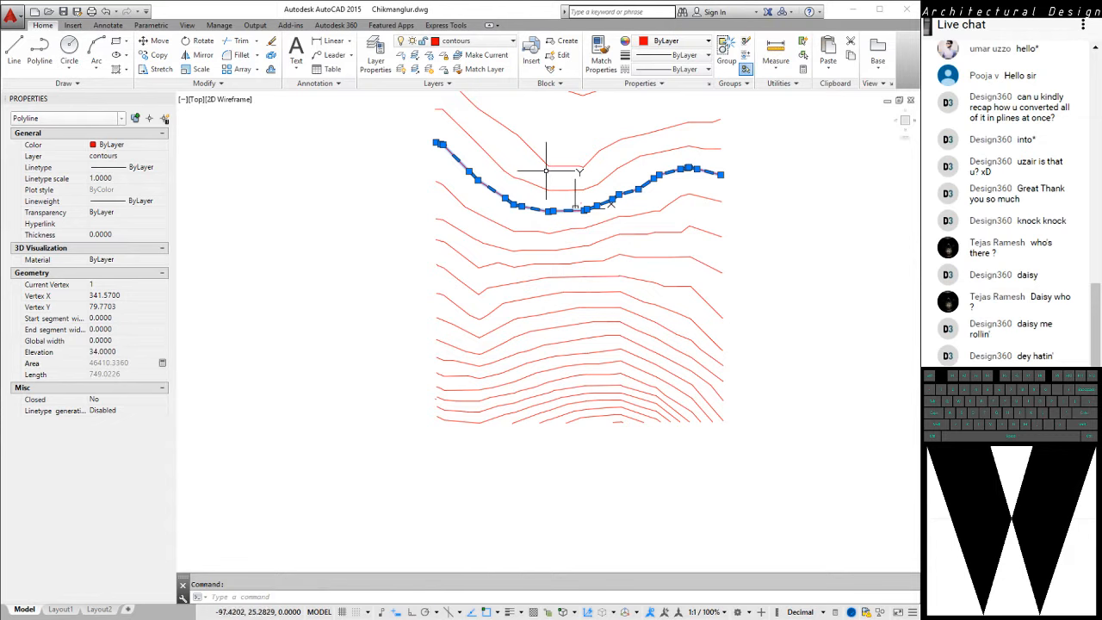
{"action": "key", "text": "Escape"}
Set the elevation of the nineteenth-lowest contour, just uphill of the one at elevation 34, to 36 and clear the selection
{"action": "left_click", "coordinate": [511, 177]}
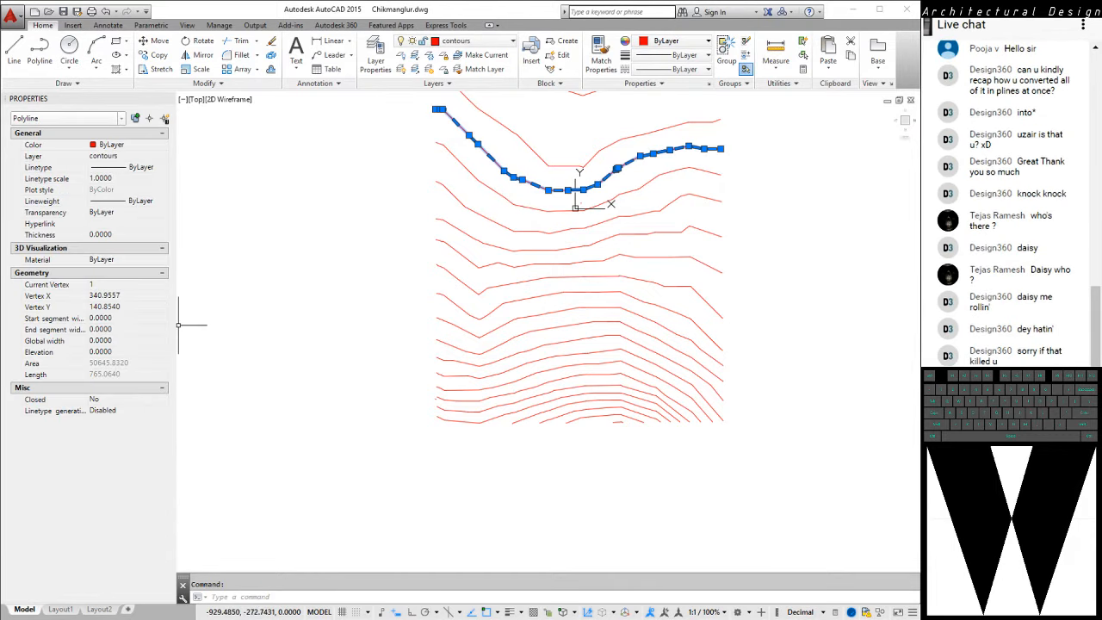
{"action": "left_click", "coordinate": [112, 352]}
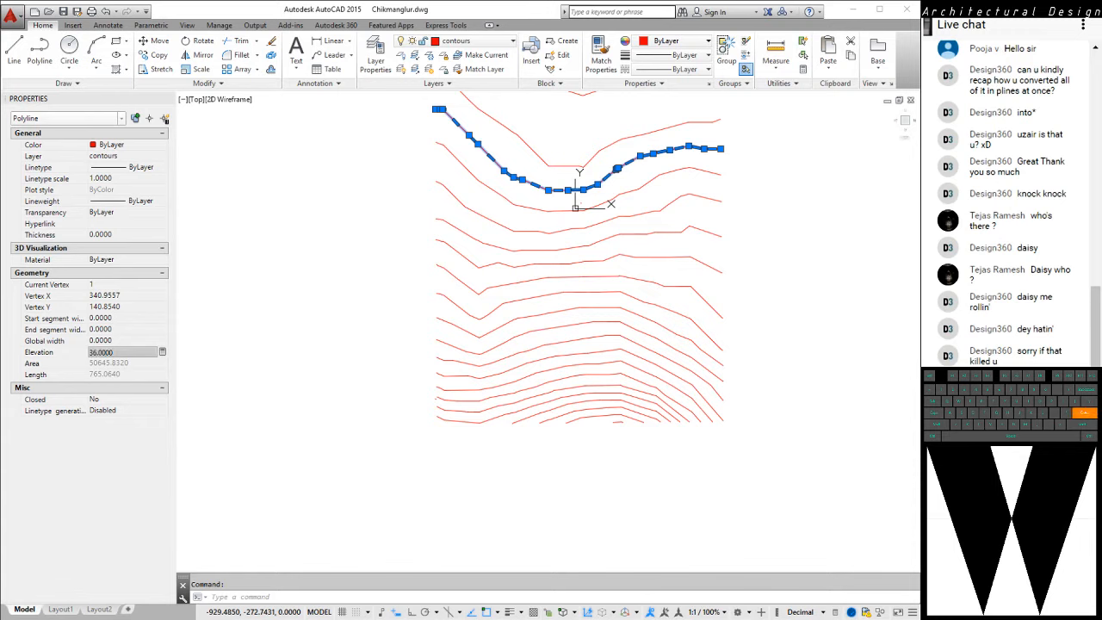
{"action": "key", "text": "Escape"}
Set the elevation of the twentieth-lowest contour, just uphill of the one at elevation 36, to 38 and clear the selection
{"action": "left_click", "coordinate": [519, 139]}
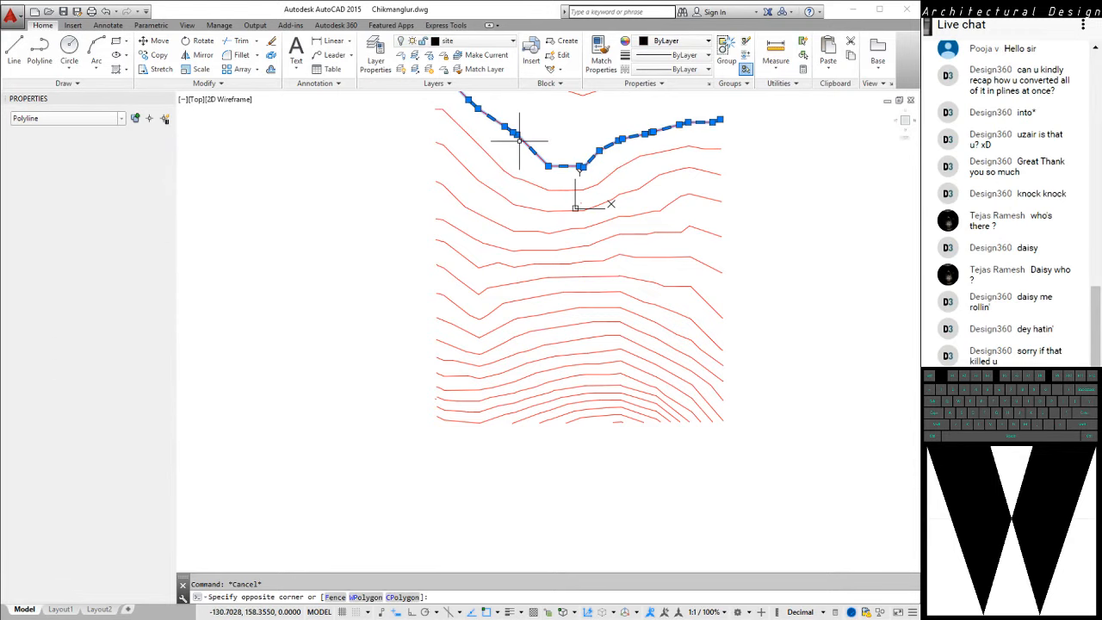
{"action": "left_click", "coordinate": [112, 352]}
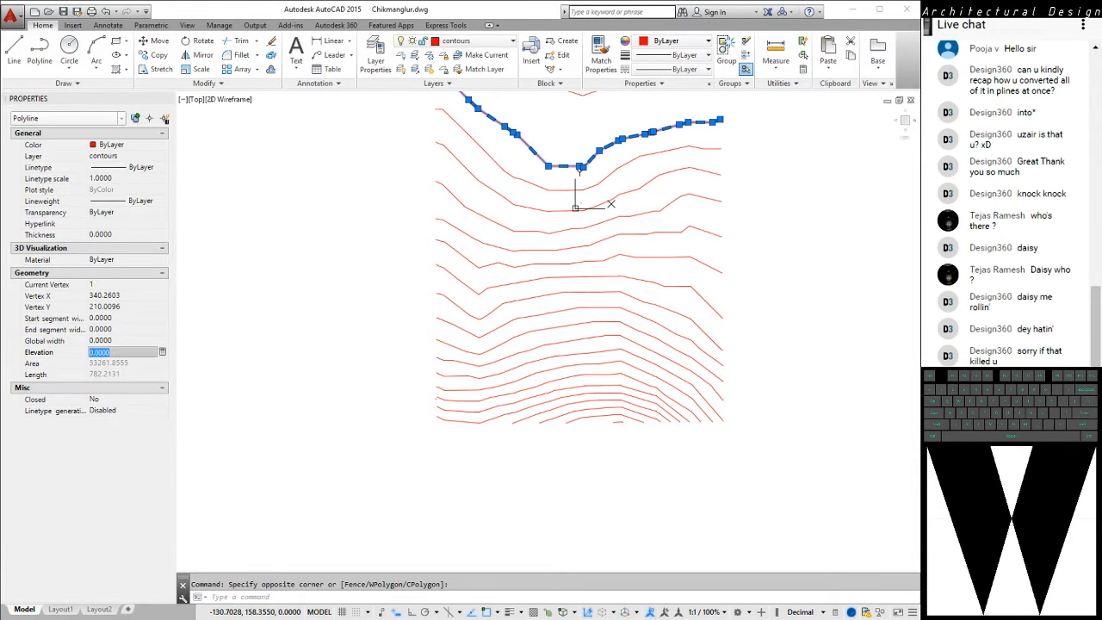
{"action": "type", "text": "30"}
{"action": "key", "text": "Return"}
{"action": "middle_click_drag", "start_coordinate": [475, 183], "coordinate": [418, 261]}
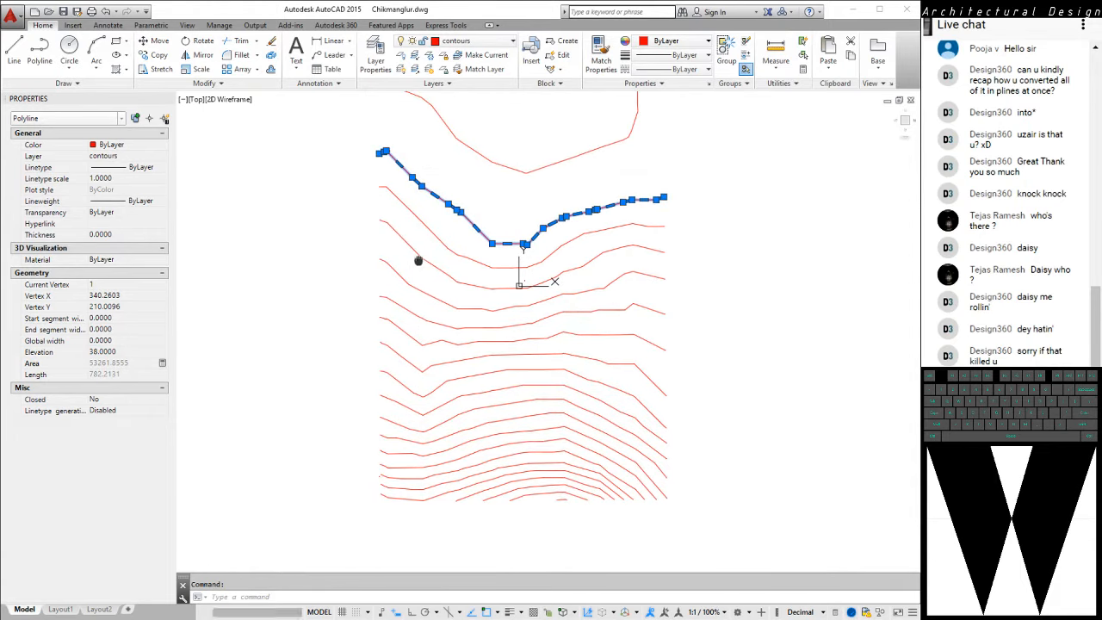
{"action": "key", "text": "Escape"}
Set the elevation of the highest, hook-shaped contour, just uphill of the one at elevation 38, to 40 and clear the selection
{"action": "left_click", "coordinate": [514, 147]}
{"action": "left_click", "coordinate": [478, 179]}
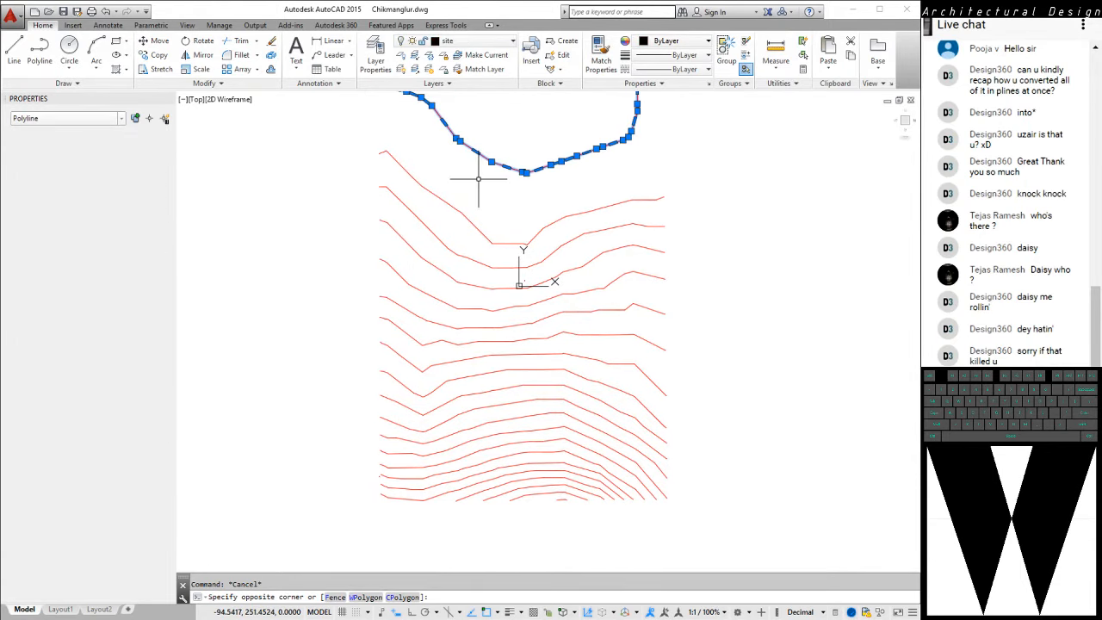
{"action": "left_click", "coordinate": [112, 353]}
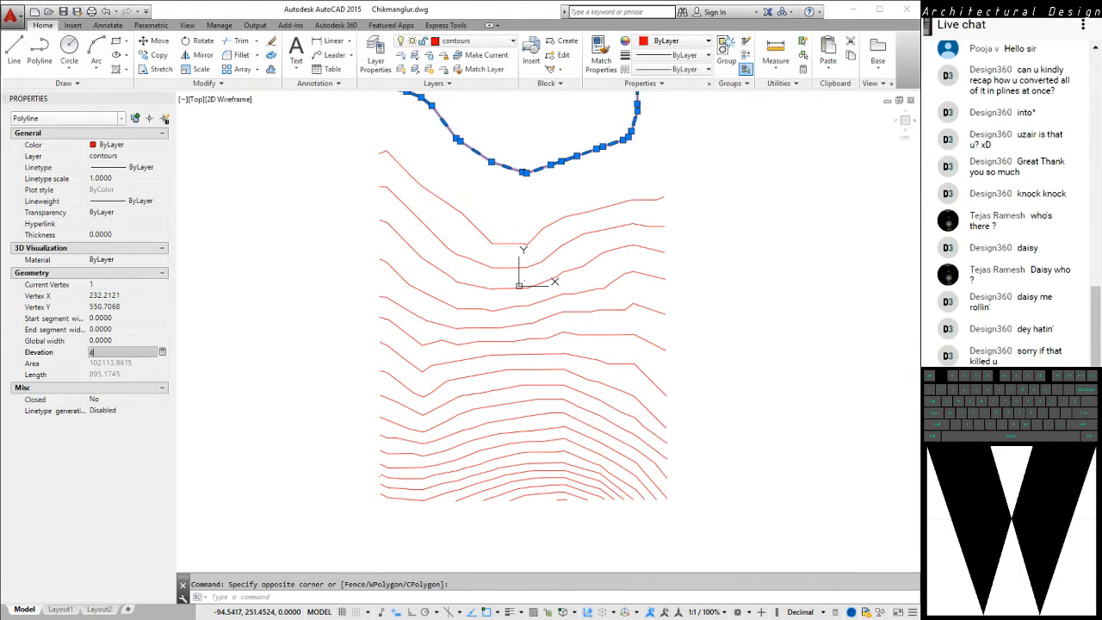
{"action": "key", "text": "Return"}
{"action": "middle_click_drag", "start_coordinate": [517, 190], "coordinate": [502, 319]}
{"action": "key", "text": "Escape"}
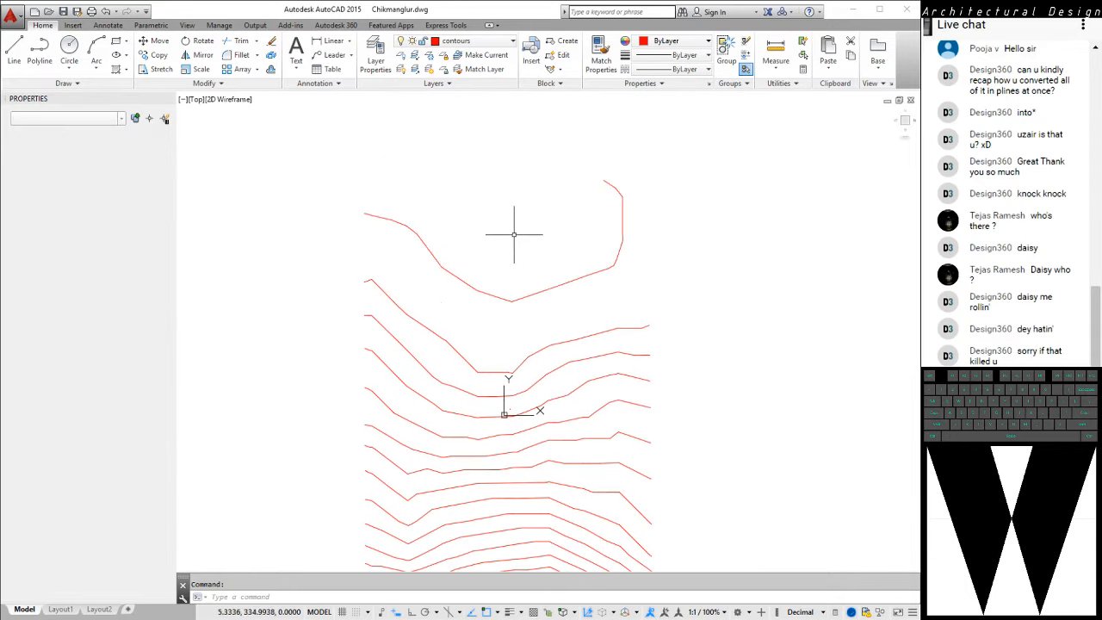
Reset to the plan view of the current UCS and orbit to a low oblique view to inspect the raised contours in 3D
{"action": "key", "text": "Return"}
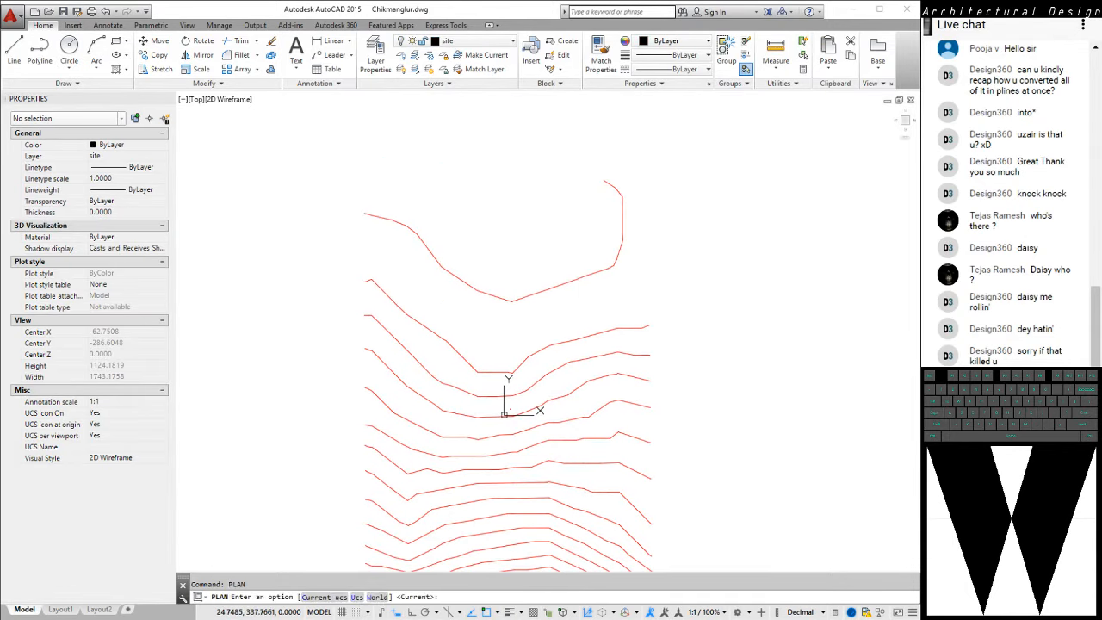
{"action": "key", "text": "Return"}
{"action": "middle_click_drag", "start_coordinate": [488, 247], "coordinate": [594, 136], "text": "shift"}
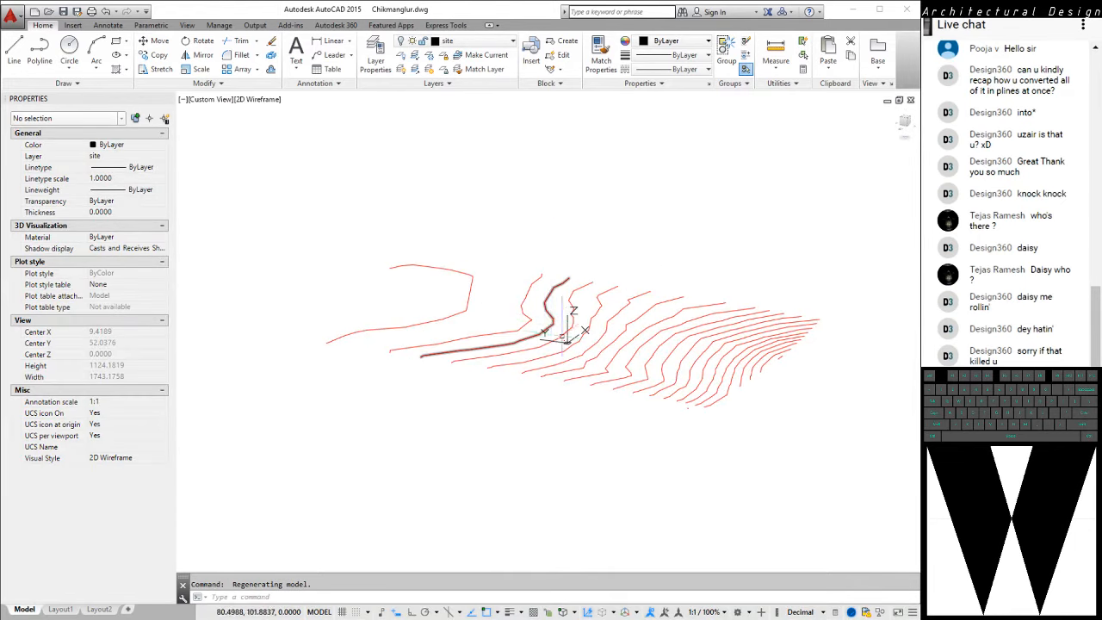
{"action": "mouse_move", "coordinate": [567, 322]}
{"action": "middle_mouse_down", "text": "shift"}
{"action": "mouse_move", "coordinate": [599, 267]}
{"action": "mouse_move", "coordinate": [598, 294]}
{"action": "mouse_move", "coordinate": [651, 288]}
{"action": "mouse_move", "coordinate": [610, 272]}
{"action": "mouse_move", "coordinate": [543, 363]}
{"action": "middle_mouse_up", "text": "shift"}
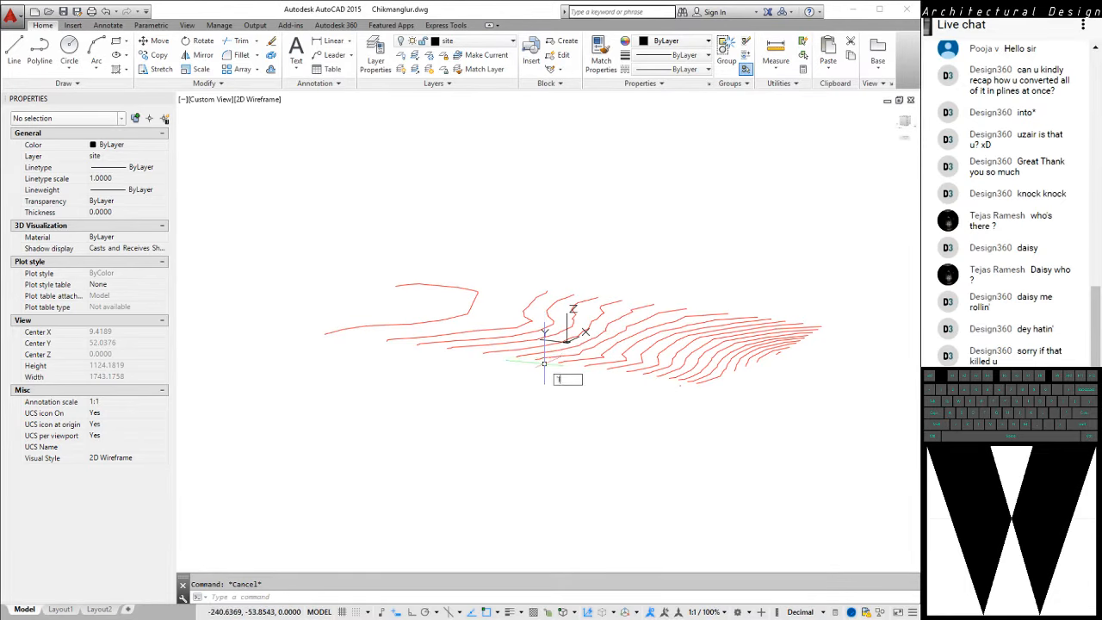
Turn on all layers and orbit to a side-on view of the contours above the site boundary
{"action": "type", "text": "yon"}
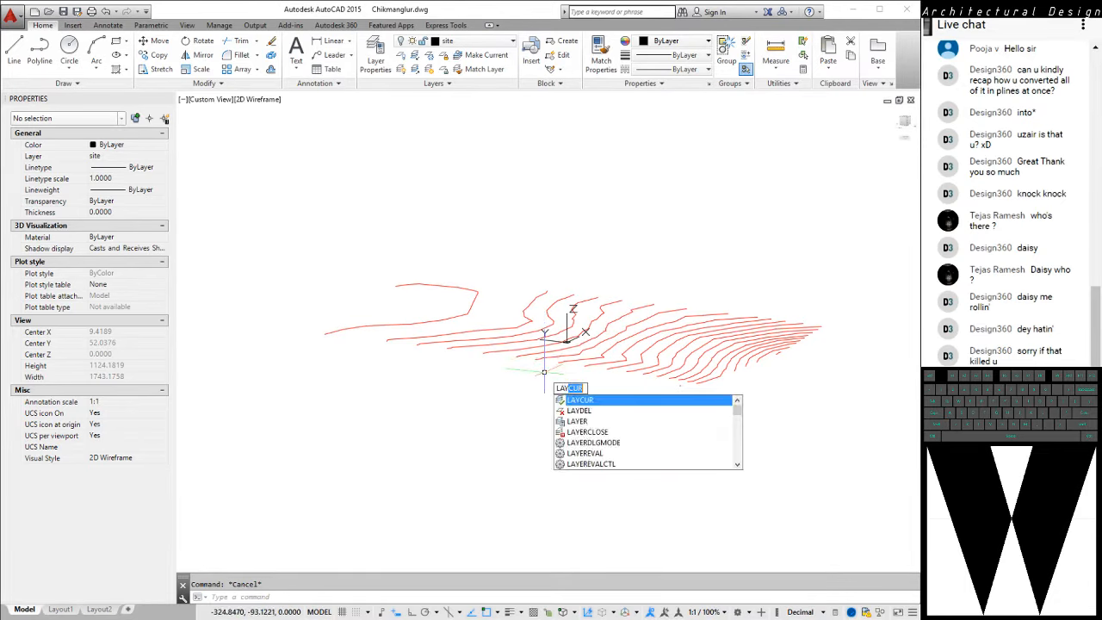
{"action": "key", "text": "Return"}
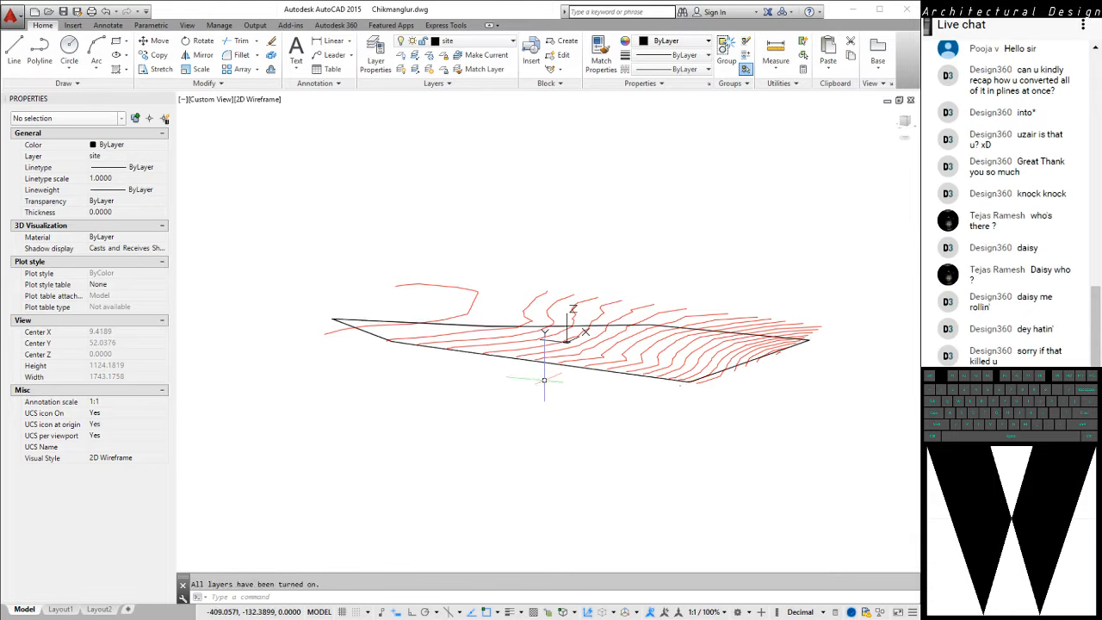
{"action": "middle_click_drag", "start_coordinate": [479, 414], "coordinate": [527, 381], "text": "shift"}
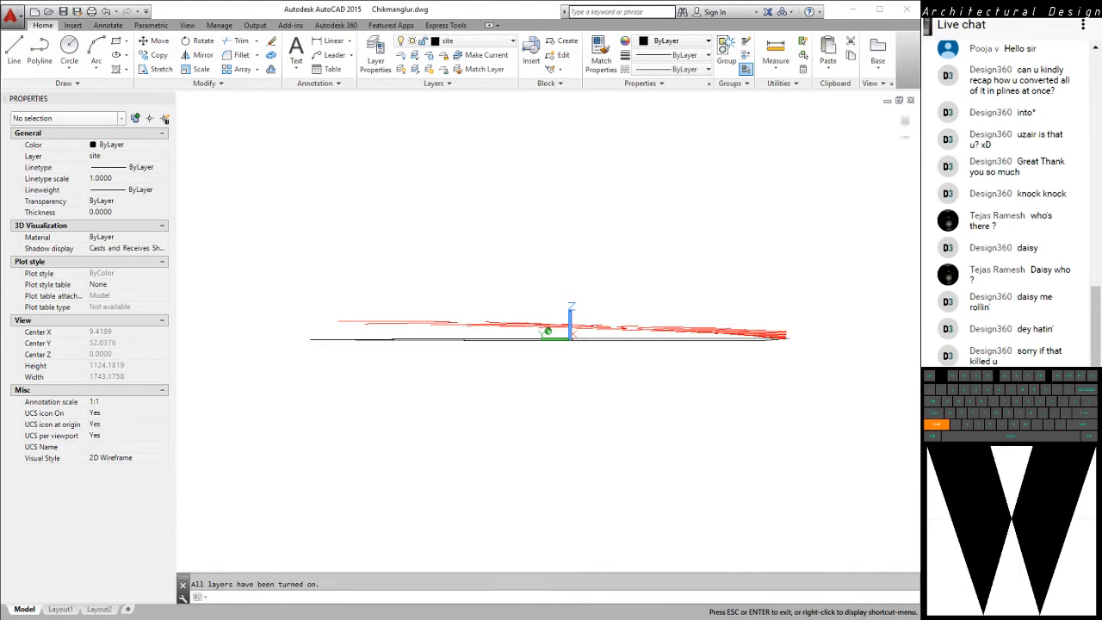
{"action": "middle_click_drag", "start_coordinate": [547, 332], "coordinate": [546, 332], "text": "shift"}
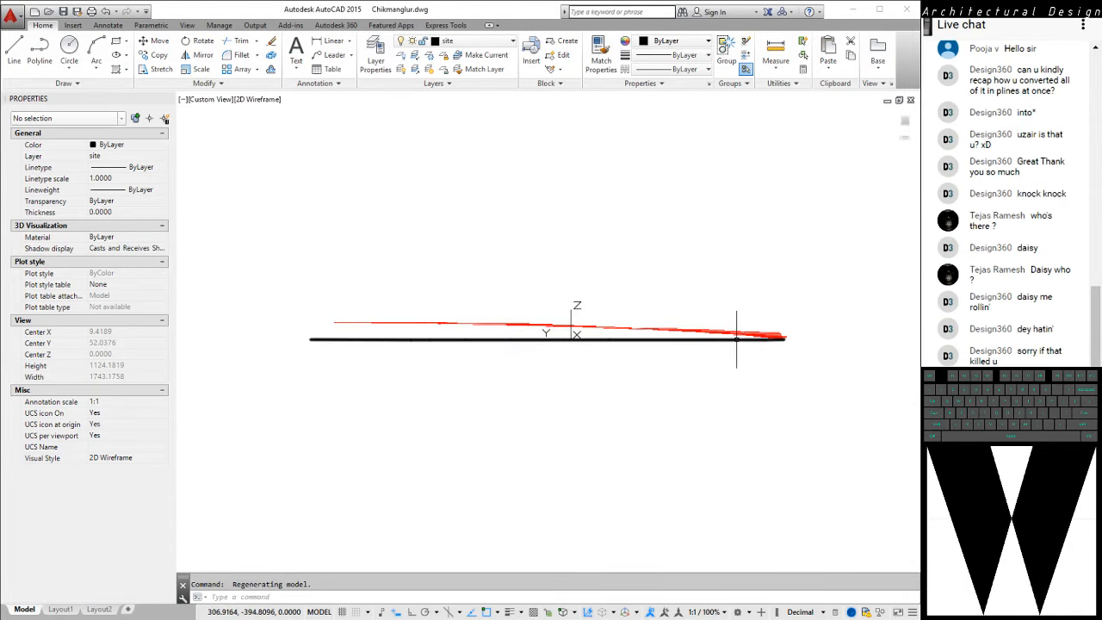
Select the flat site boundary polyline beneath the contours to identify it, and clear the selection
{"action": "middle_click_drag", "start_coordinate": [697, 352], "coordinate": [678, 365]}
{"action": "left_click", "coordinate": [663, 364]}
{"action": "left_click", "coordinate": [634, 342]}
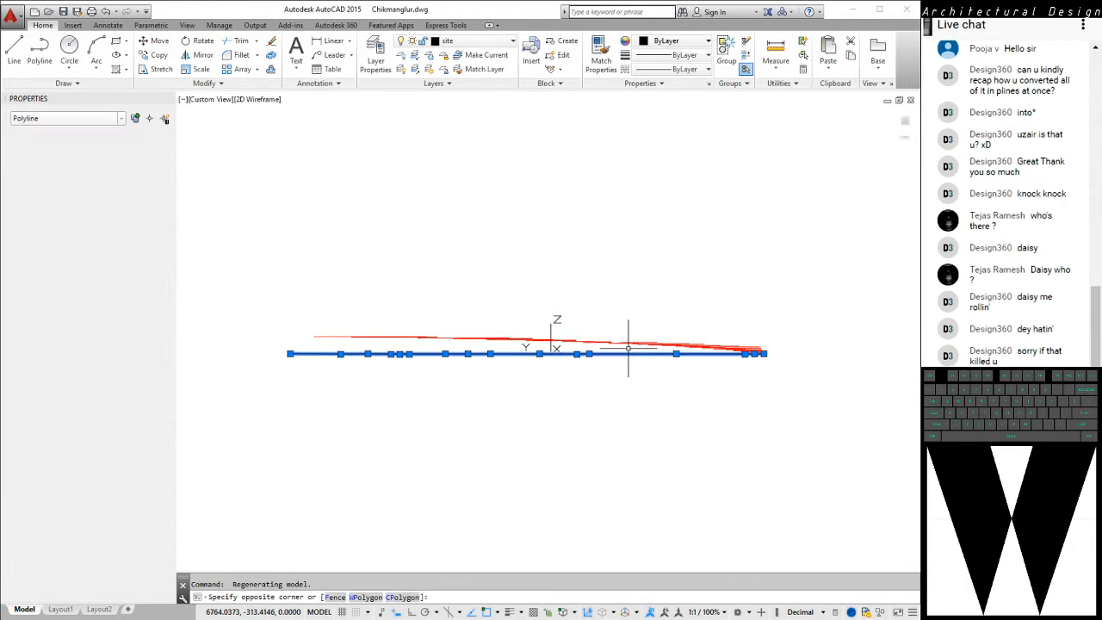
{"action": "key", "text": "Escape"}
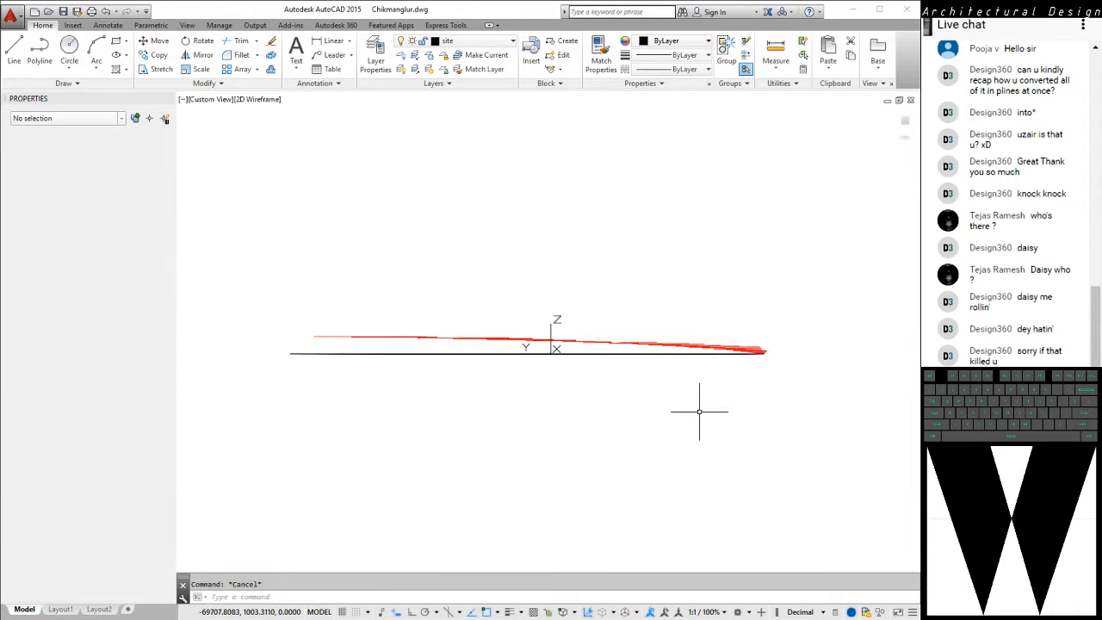
Switch to the Left view and check up close how the contours step up above the flat site boundary
{"action": "middle_click_drag", "start_coordinate": [703, 413], "coordinate": [698, 427]}
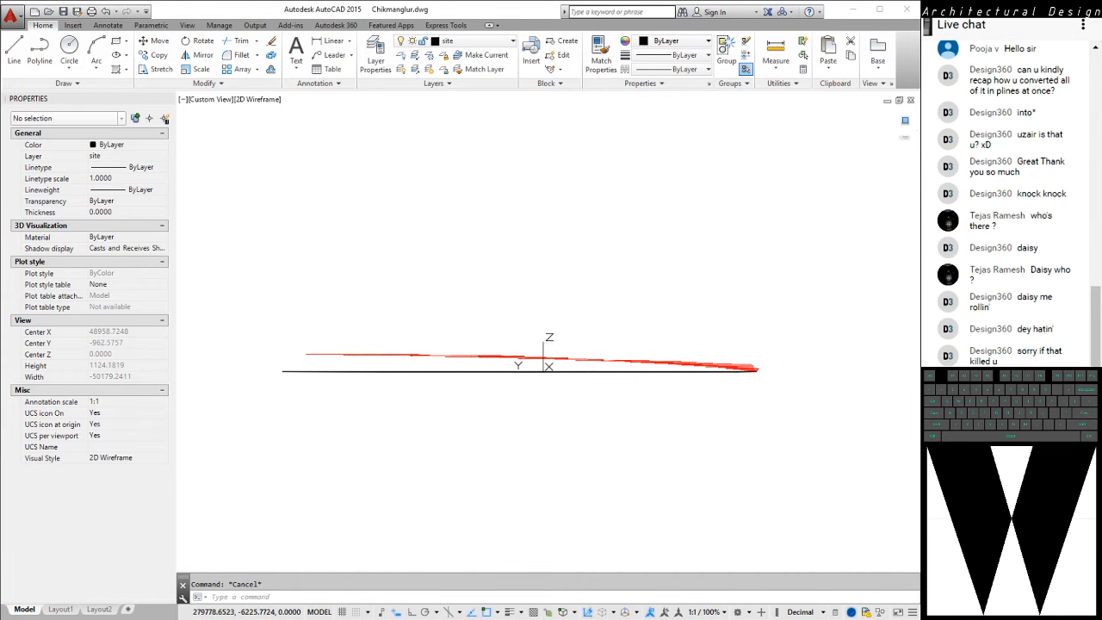
{"action": "left_click", "coordinate": [905, 120]}
{"action": "scroll", "coordinate": [539, 320], "scroll_direction": "up", "scroll_amount": 7}
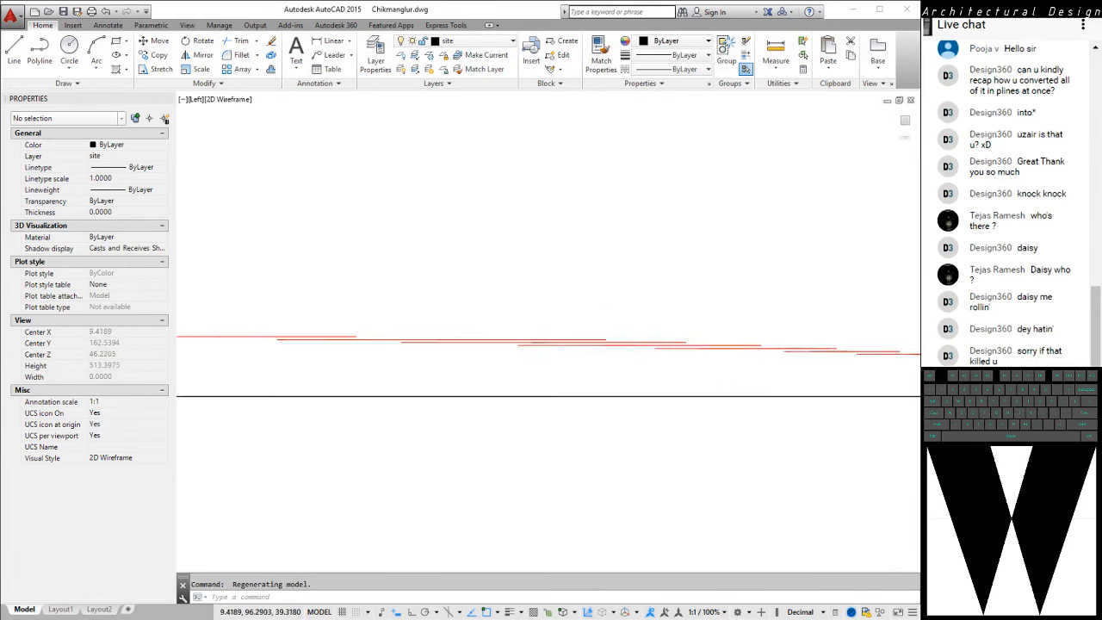
{"action": "scroll", "coordinate": [350, 321], "scroll_direction": "up", "scroll_amount": 3}
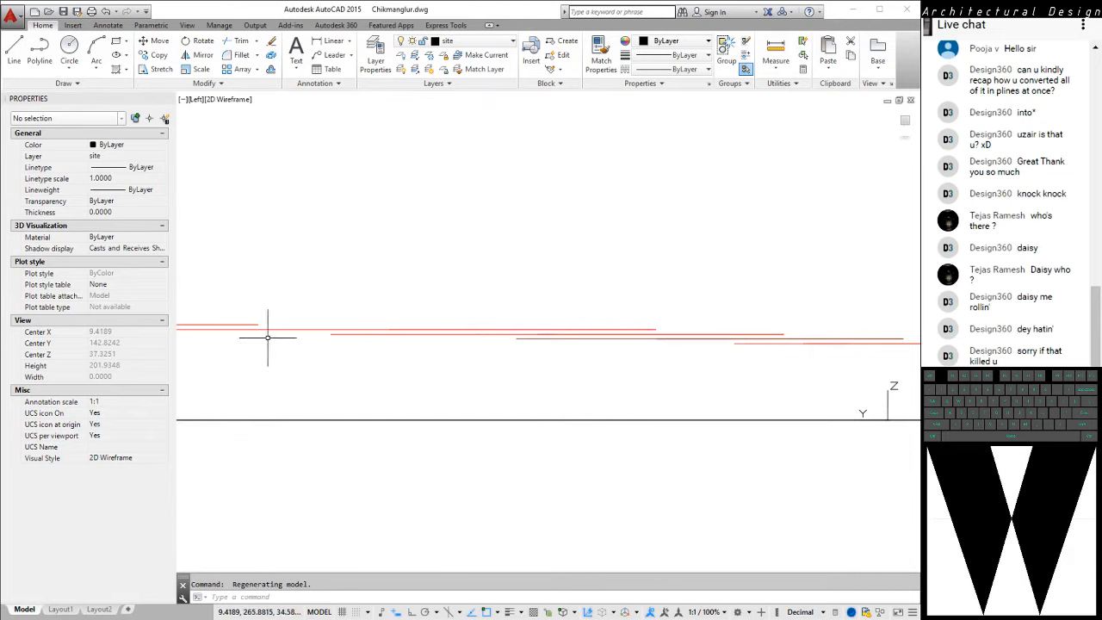
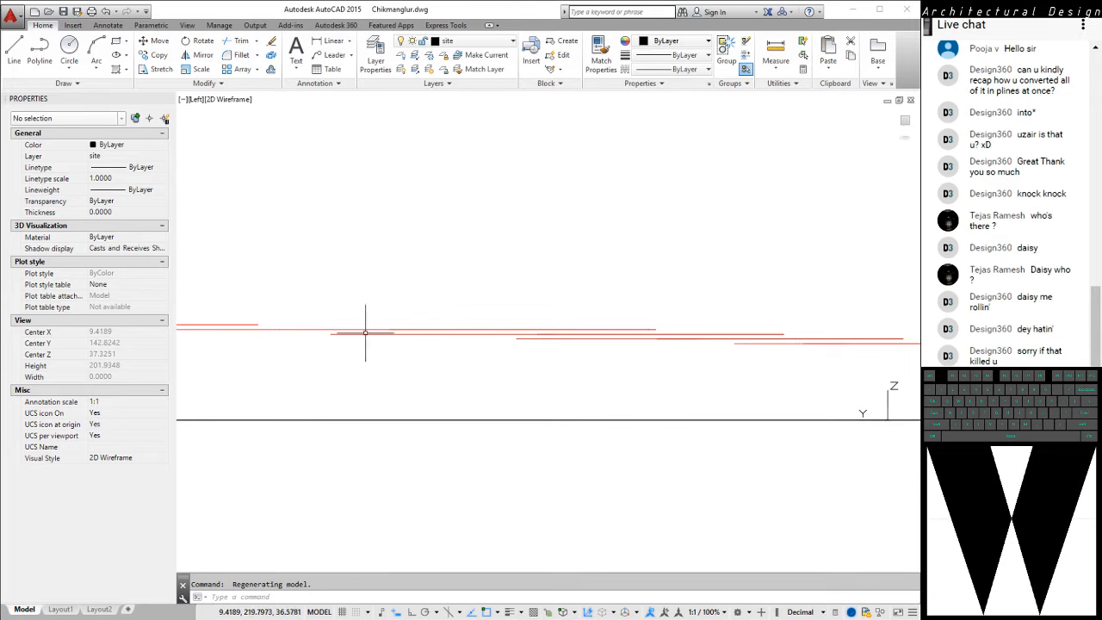
Return to the plan view of the current UCS with the whole contour site in view
{"action": "type", "text": "plan"}
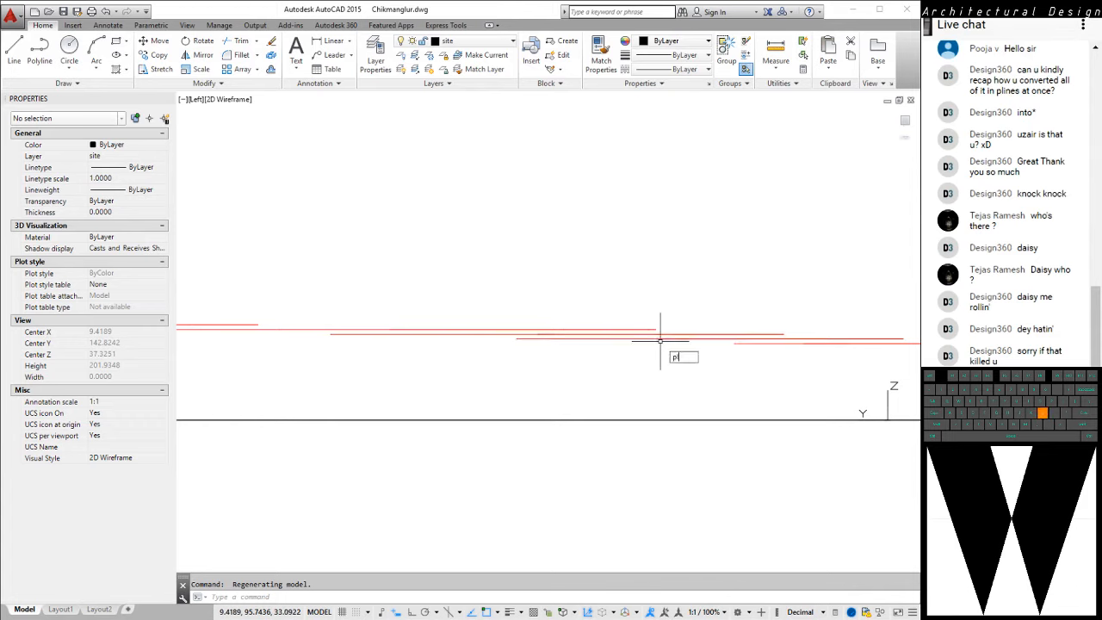
{"action": "key", "text": "Return"}
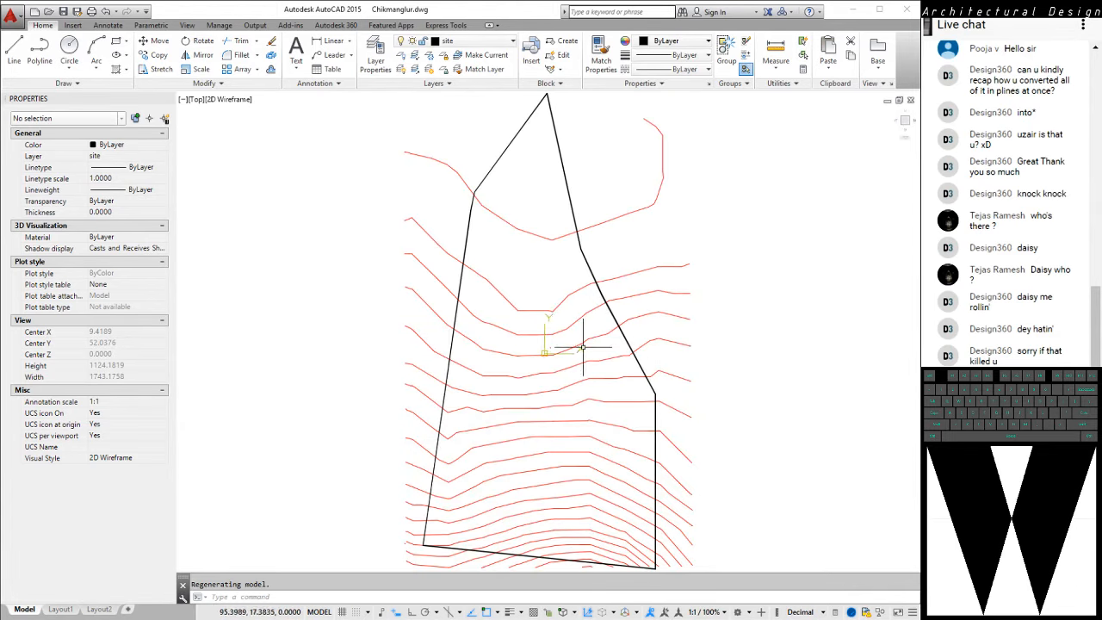
{"action": "middle_click_drag", "start_coordinate": [575, 367], "coordinate": [570, 334]}
{"action": "scroll", "coordinate": [570, 334], "scroll_direction": "down", "scroll_amount": 2}
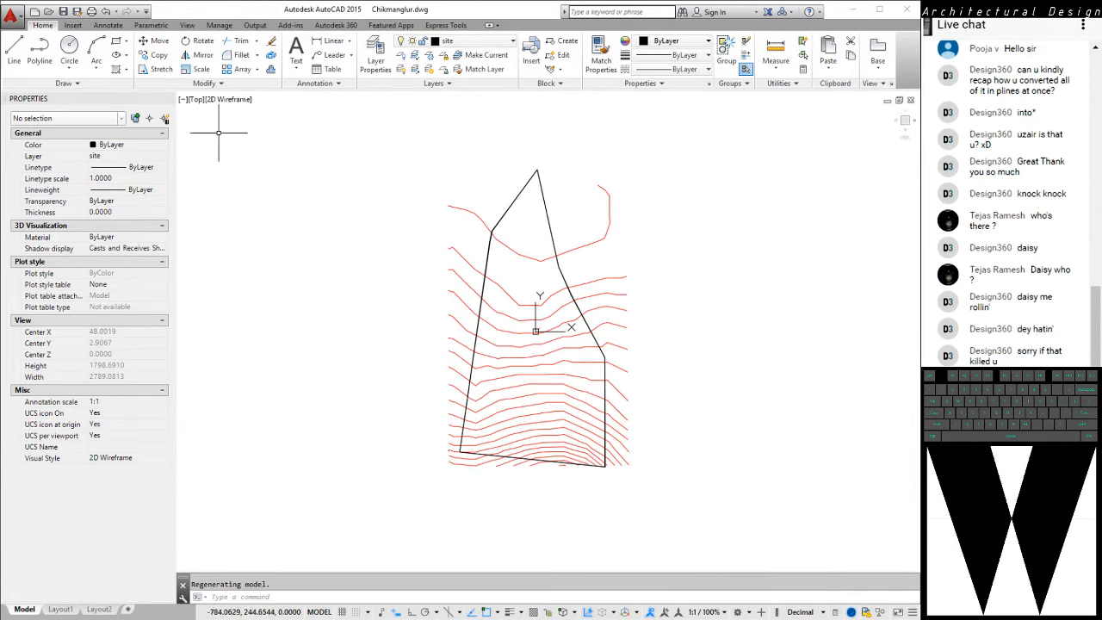
Save a copy of the drawing in AutoCAD 2000/LT2000 format as "Chikmanglur 3D Site.dwg" in the ANRV 6C folder
{"action": "left_click", "coordinate": [12, 14]}
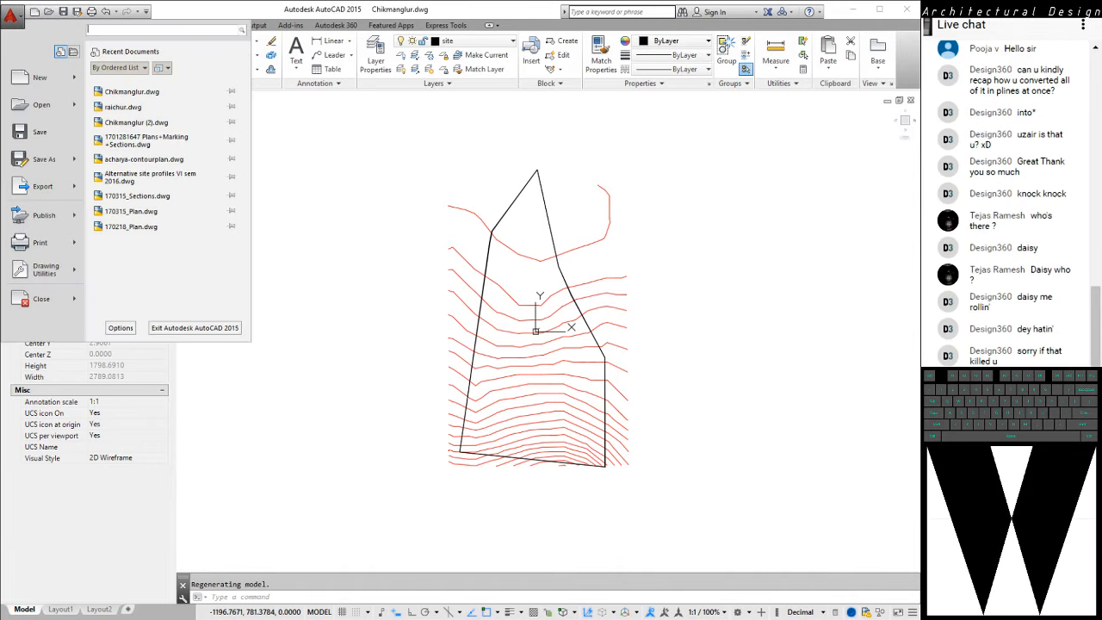
{"action": "left_click", "coordinate": [40, 132]}
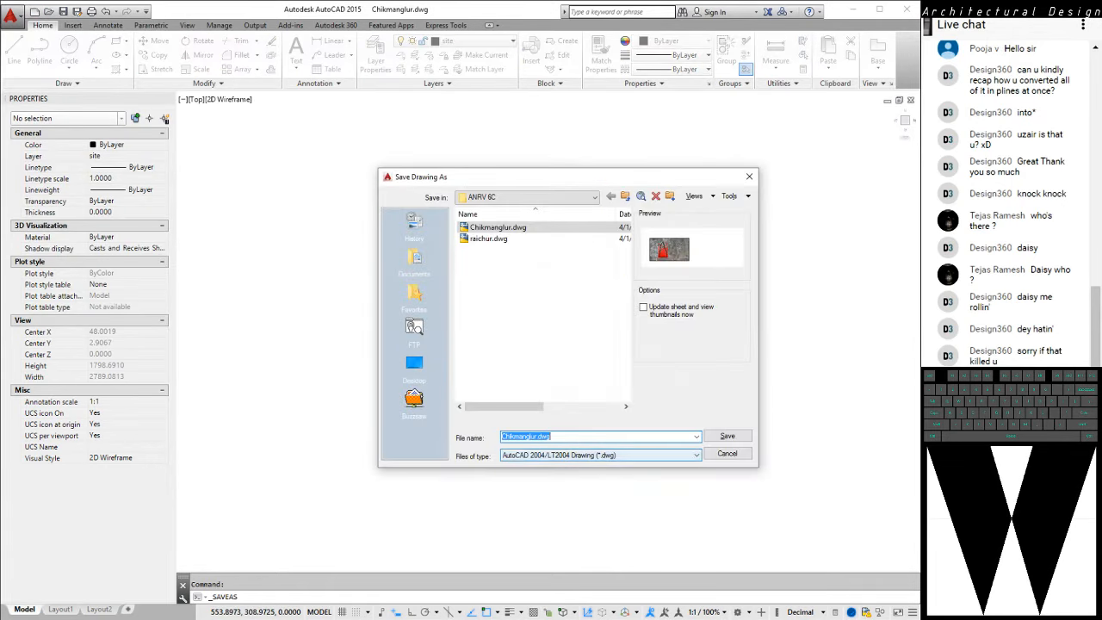
{"action": "left_click", "coordinate": [601, 454]}
{"action": "left_click", "coordinate": [595, 474]}
{"action": "left_click", "coordinate": [594, 455]}
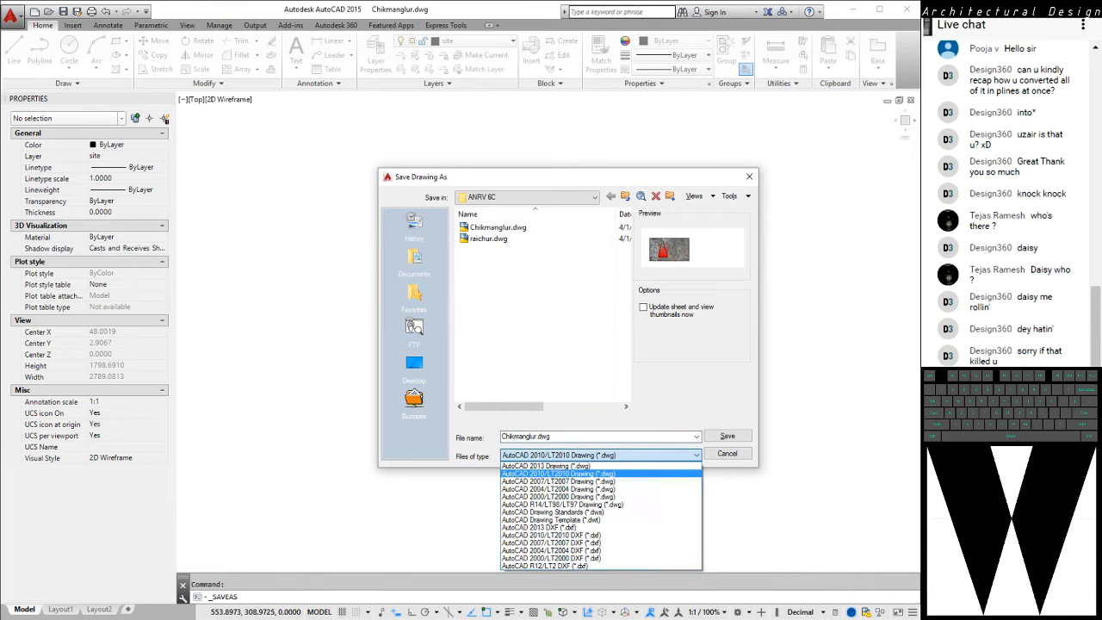
{"action": "left_click", "coordinate": [560, 497]}
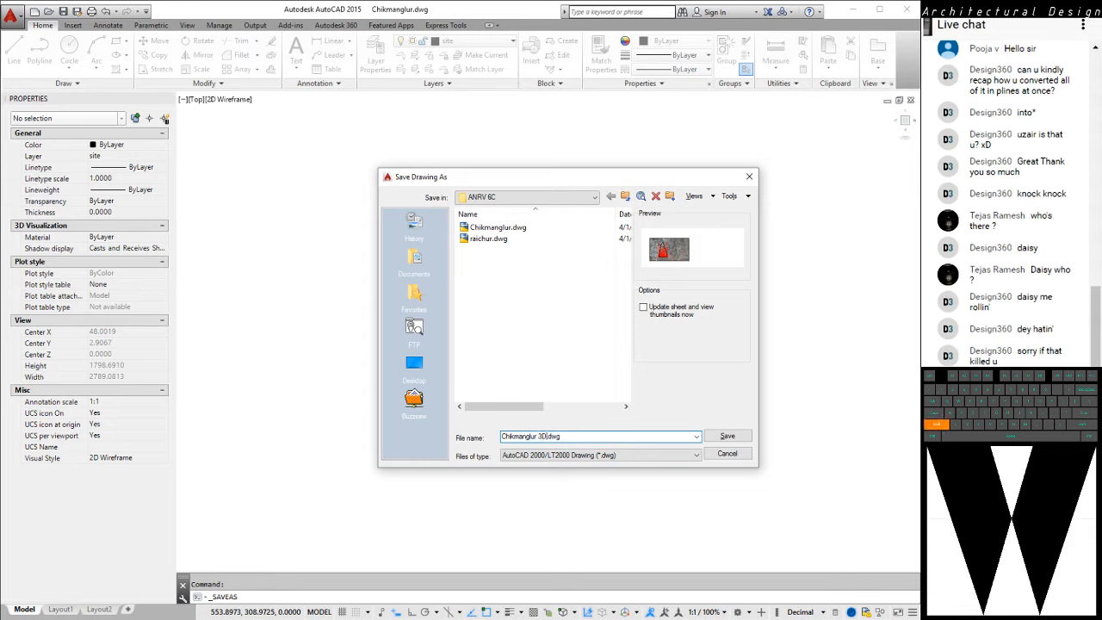
{"action": "type", "text": "Sit"}
{"action": "key", "text": "Return"}
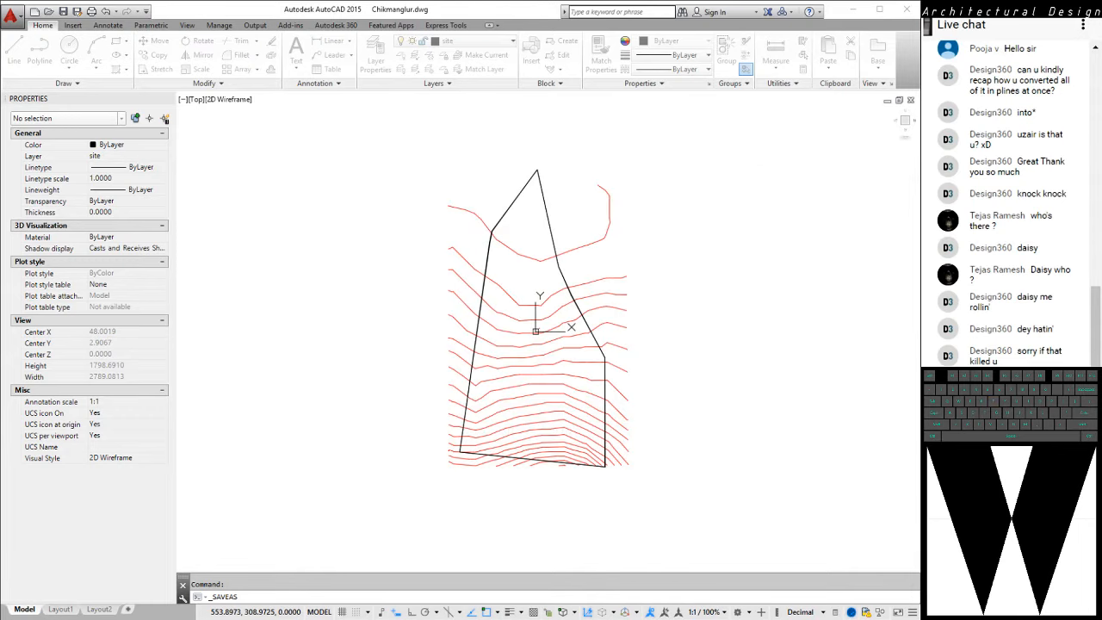
{"action": "key", "text": "alt+Tab"}
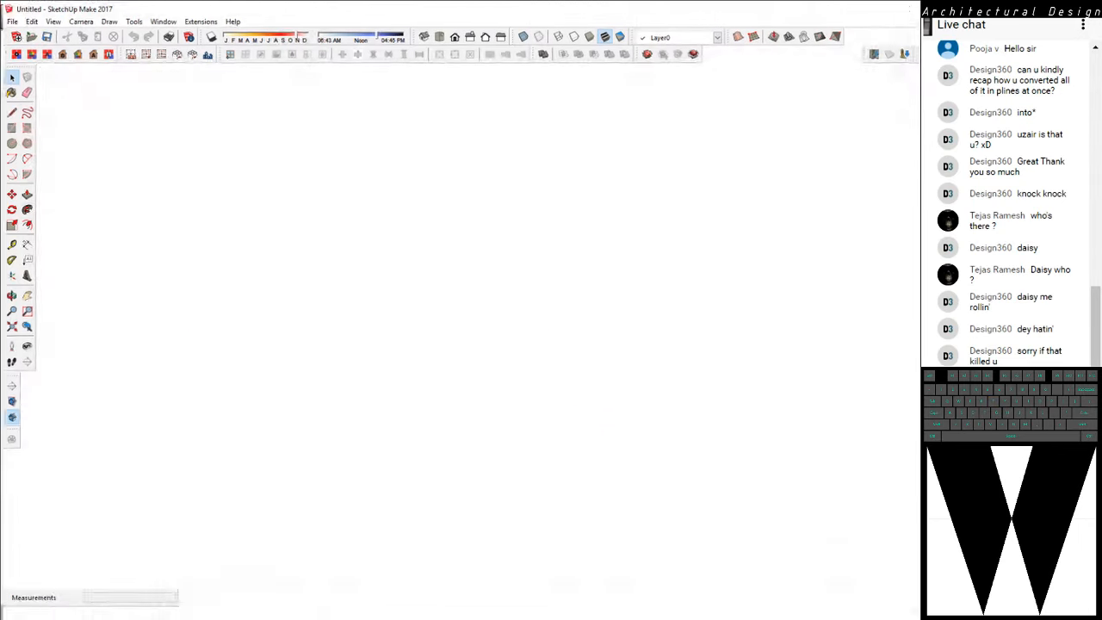
{"action": "key", "text": "alt+f"}
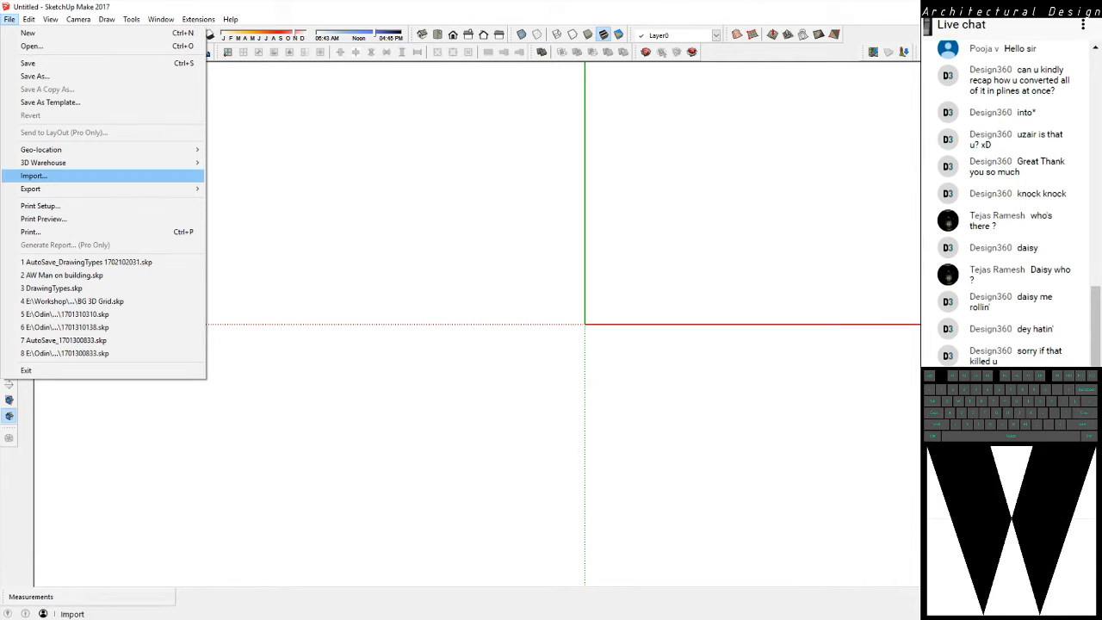
{"action": "left_click", "coordinate": [35, 176]}
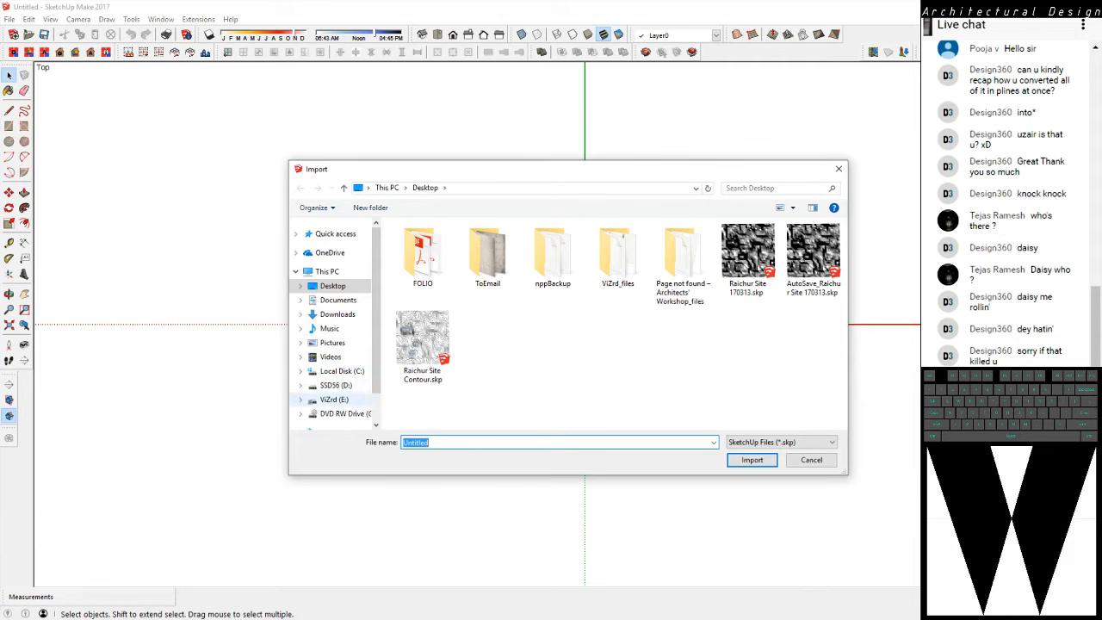
{"action": "left_click", "coordinate": [335, 399]}
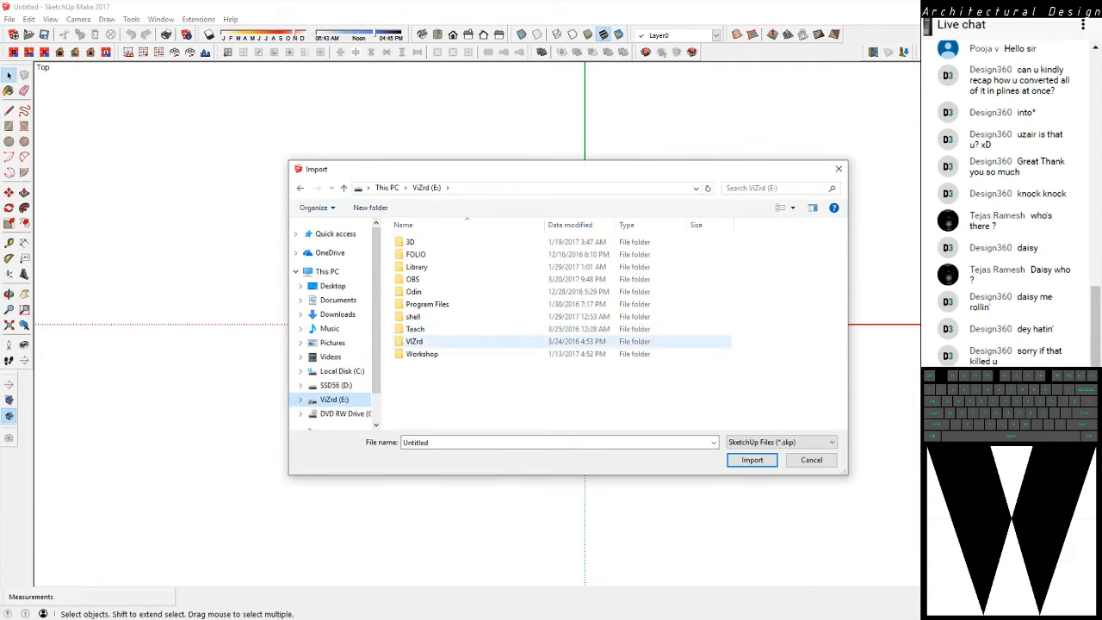
{"action": "double_click", "coordinate": [416, 329]}
{"action": "double_click", "coordinate": [422, 243]}
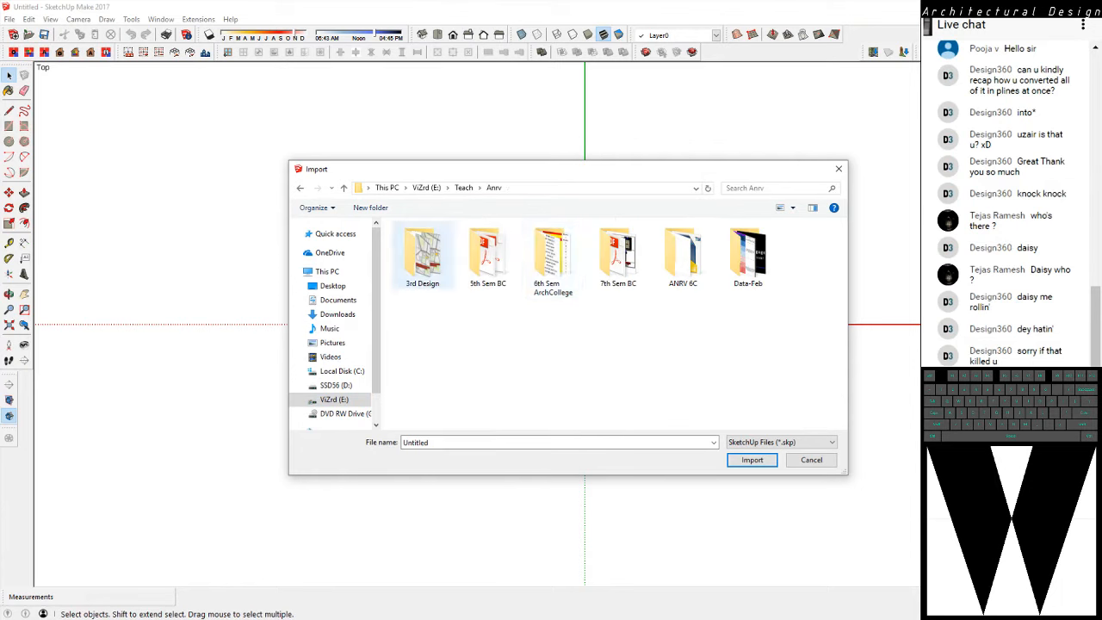
{"action": "double_click", "coordinate": [684, 256]}
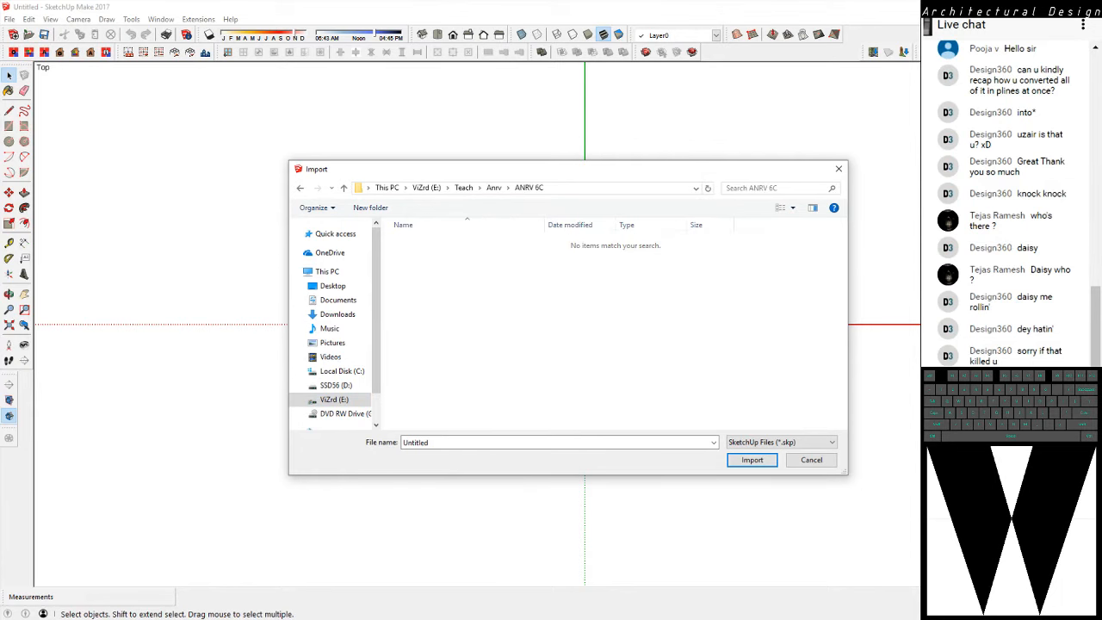
{"action": "left_click", "coordinate": [560, 442]}
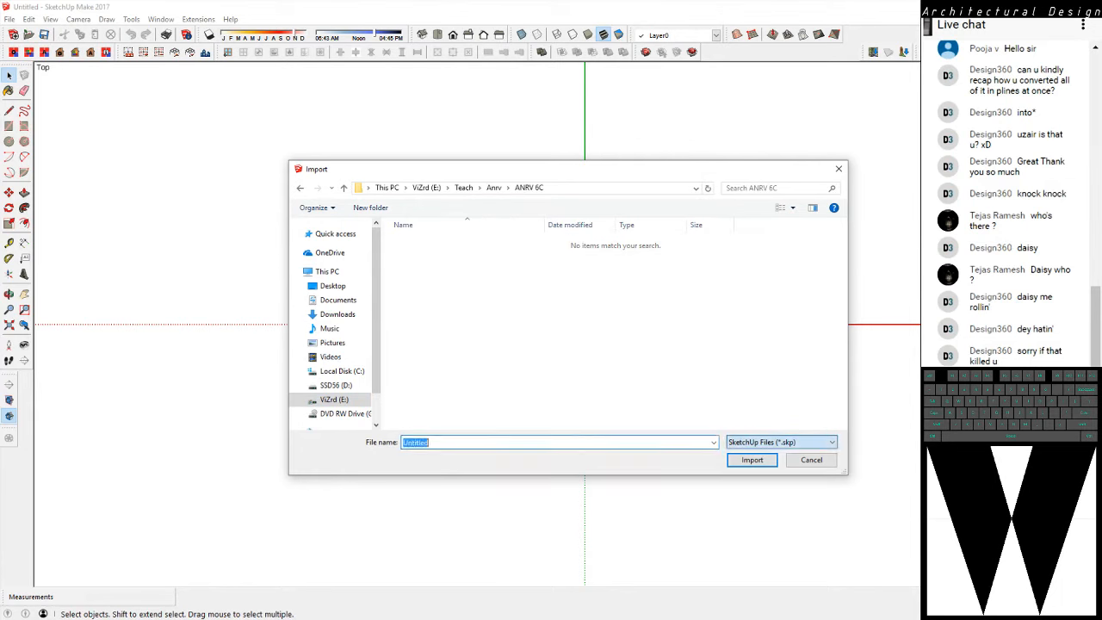
{"action": "left_click", "coordinate": [782, 443]}
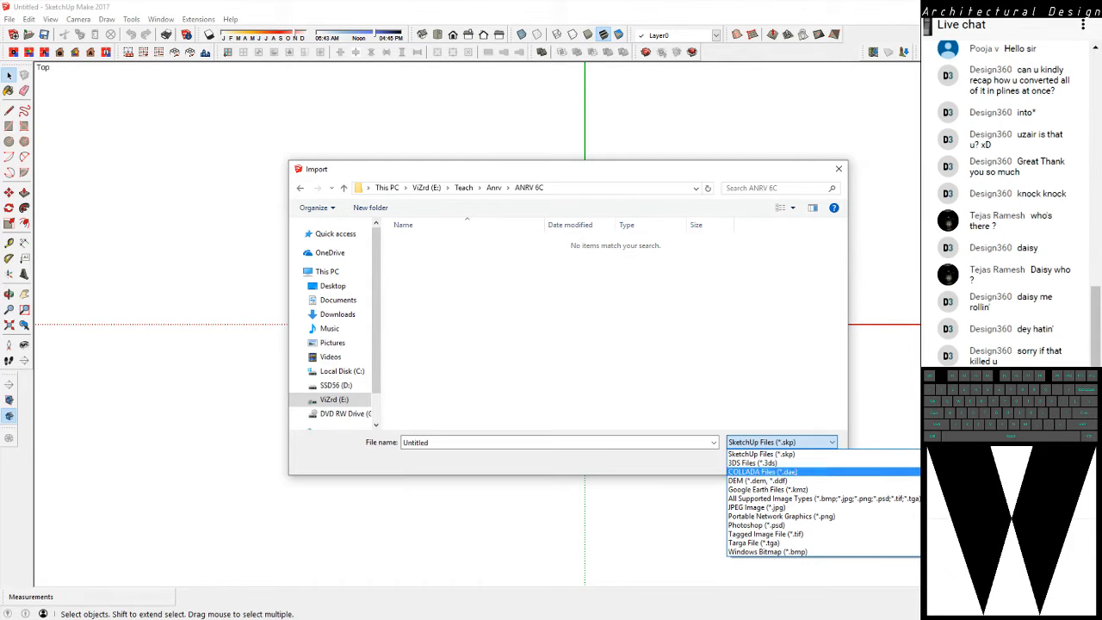
{"action": "key", "text": "Escape"}
{"action": "key", "text": "Escape"}
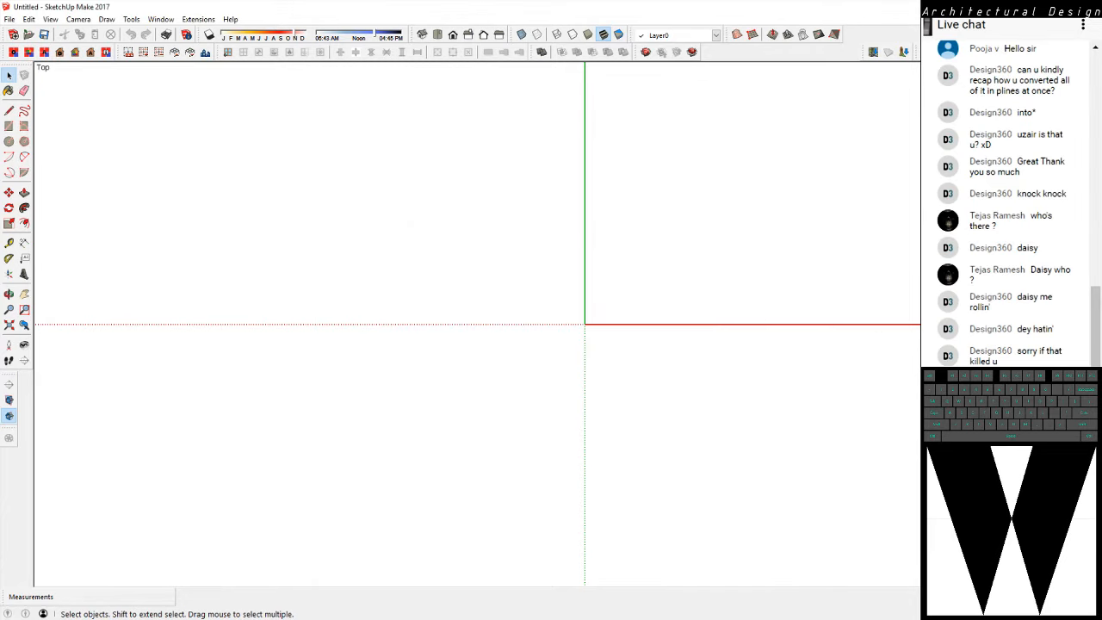
Switch to SketchUp Pro and choose "Chikmanglur 3D Site.dwg" from the Teach > Anrv > ANRV 6C folder on drive E: for import
{"action": "key", "text": "super"}
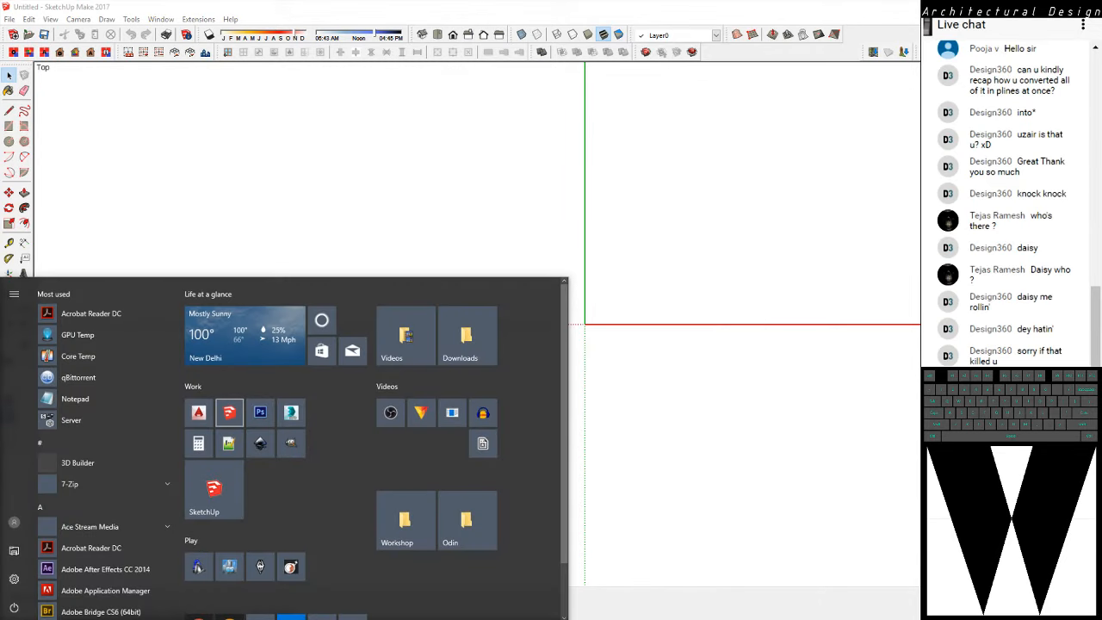
{"action": "key", "text": "Escape"}
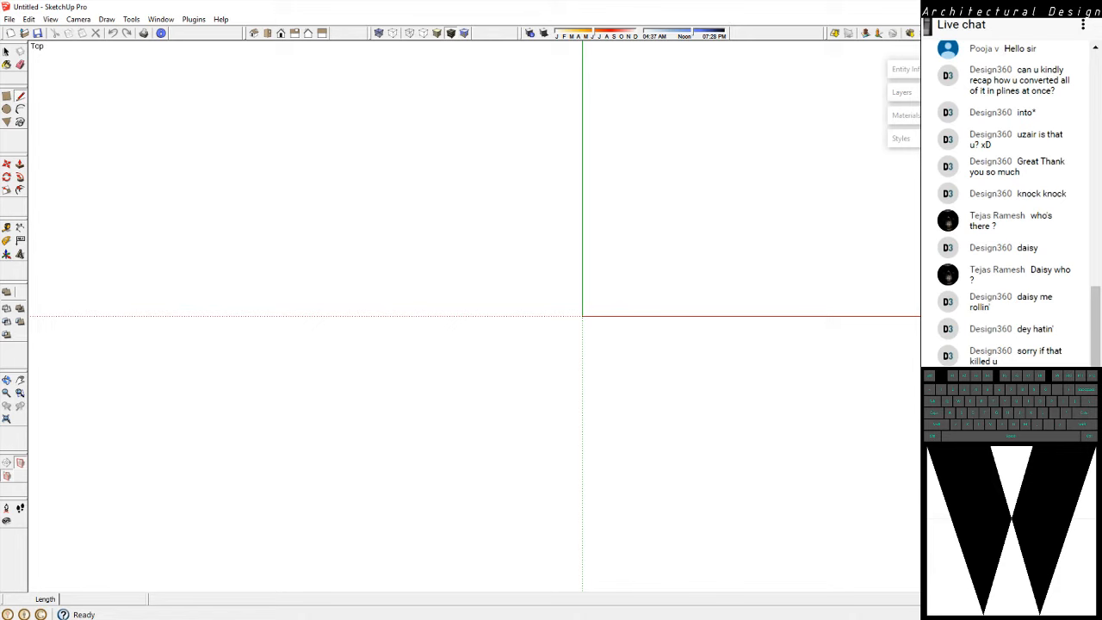
{"action": "left_click", "coordinate": [9, 19]}
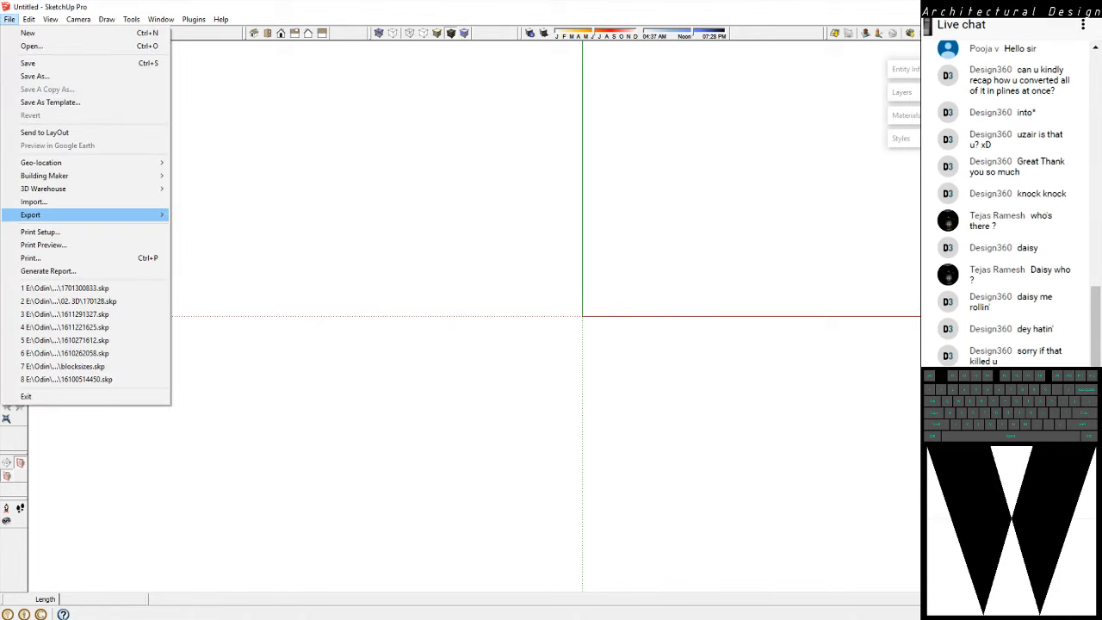
{"action": "left_click", "coordinate": [34, 202]}
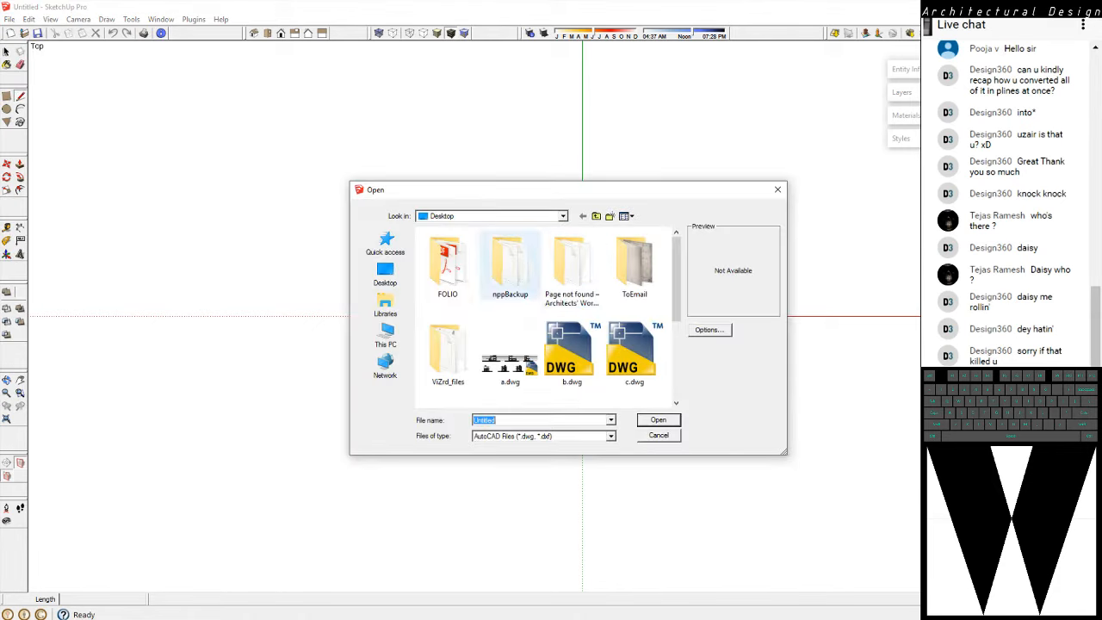
{"action": "left_click", "coordinate": [385, 336]}
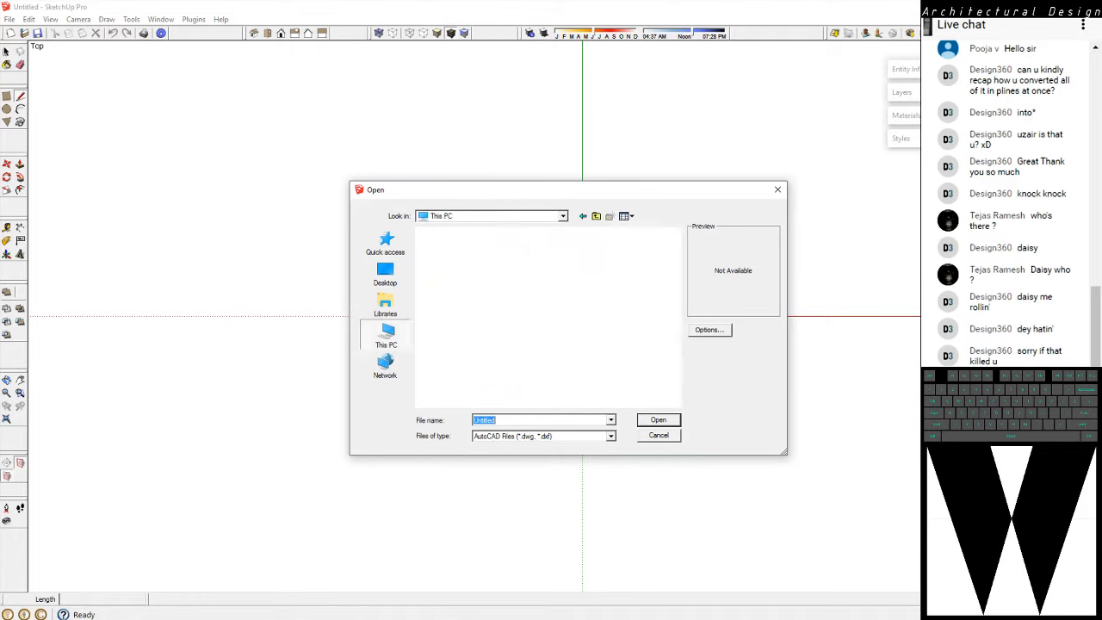
{"action": "scroll", "coordinate": [482, 357], "scroll_direction": "down", "scroll_amount": 3}
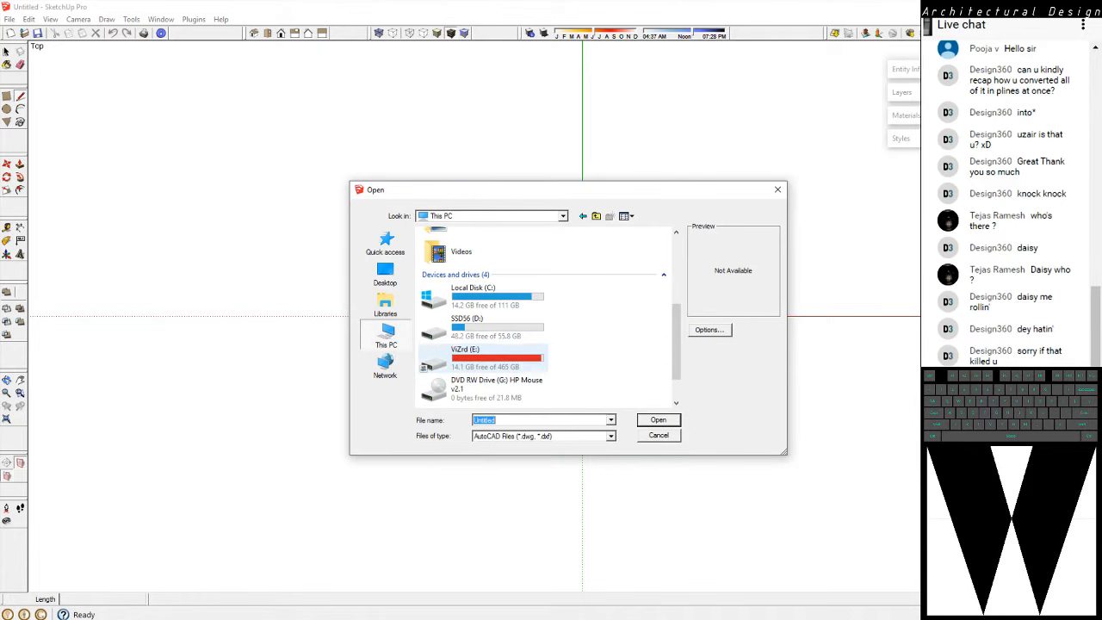
{"action": "double_click", "coordinate": [473, 358]}
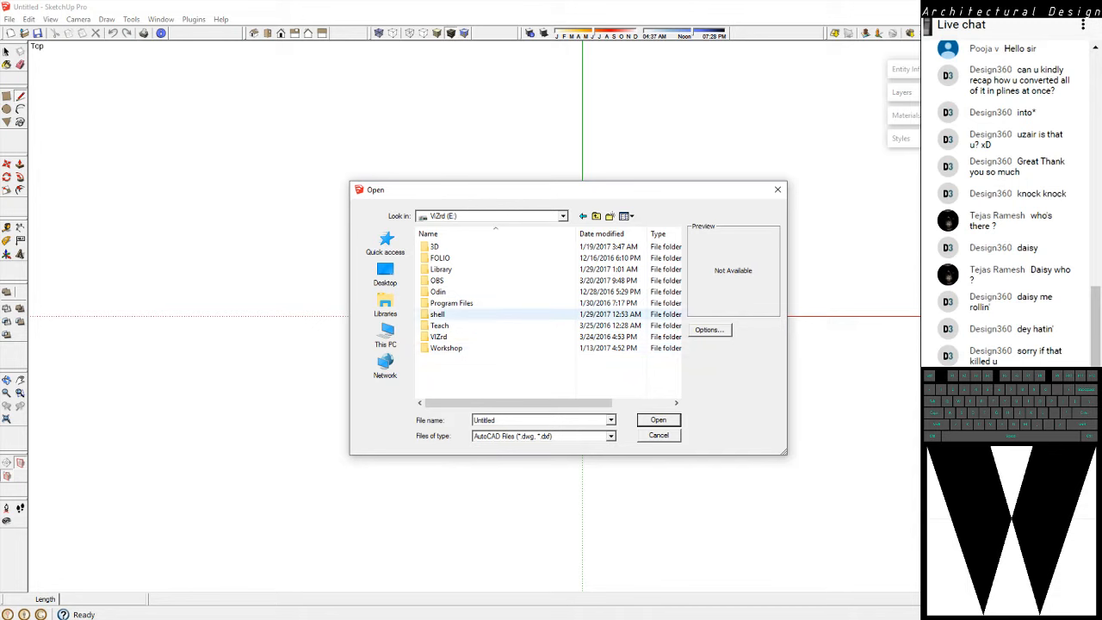
{"action": "left_click", "coordinate": [448, 325]}
{"action": "double_click", "coordinate": [441, 325]}
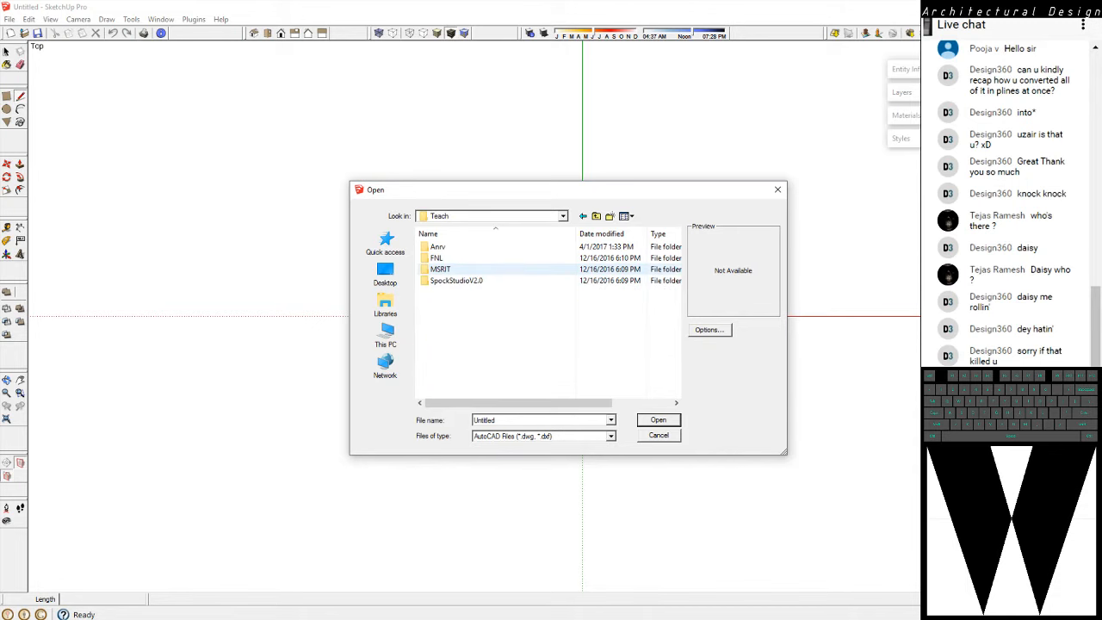
{"action": "double_click", "coordinate": [435, 248]}
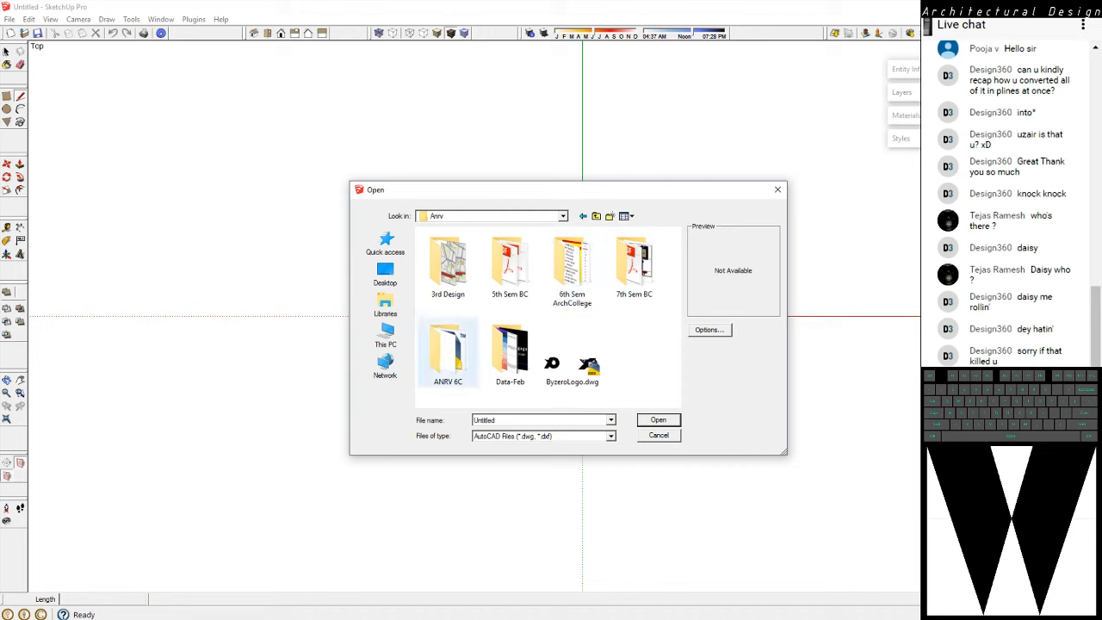
{"action": "double_click", "coordinate": [448, 351]}
{"action": "left_click", "coordinate": [469, 246]}
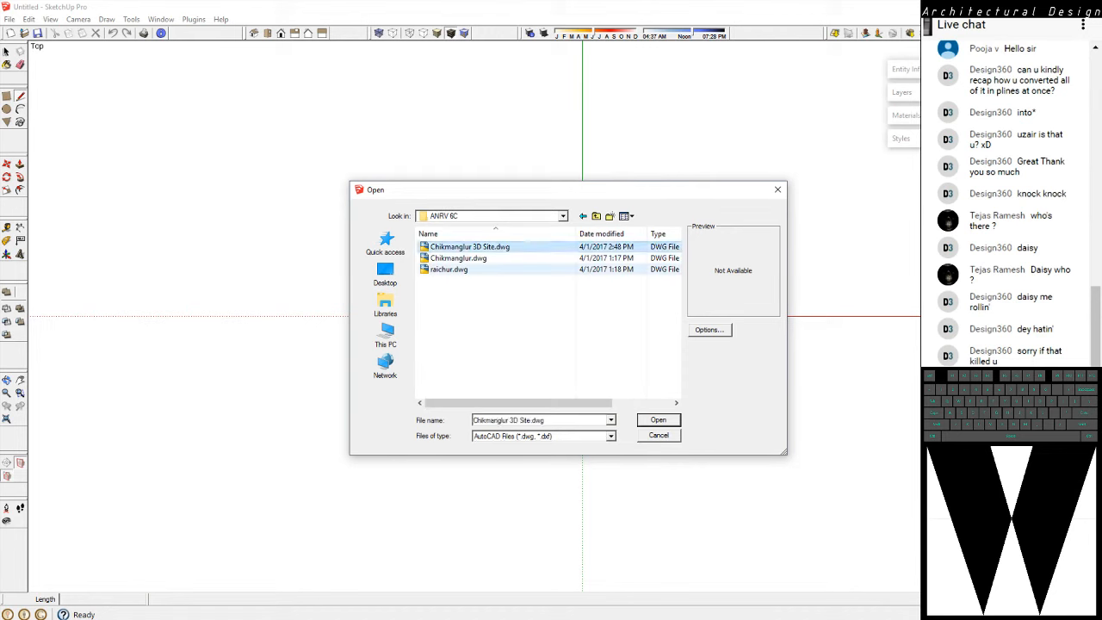
Set the DWG import units to Meters, import the contour drawing and inspect it in an oblique 3D view
{"action": "left_click", "coordinate": [709, 330]}
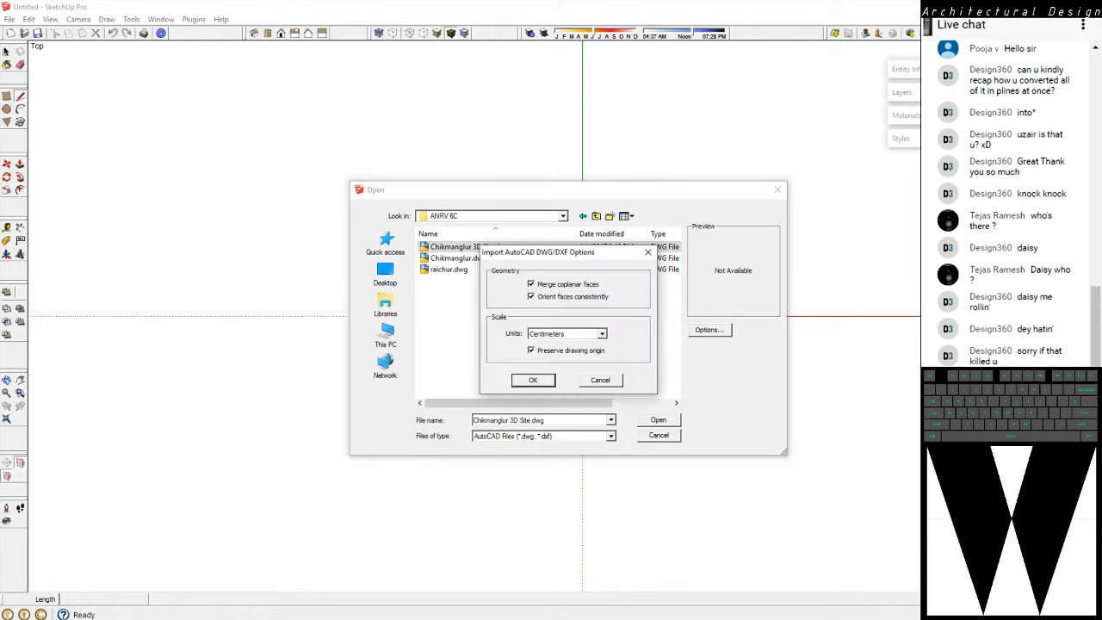
{"action": "left_click", "coordinate": [602, 334]}
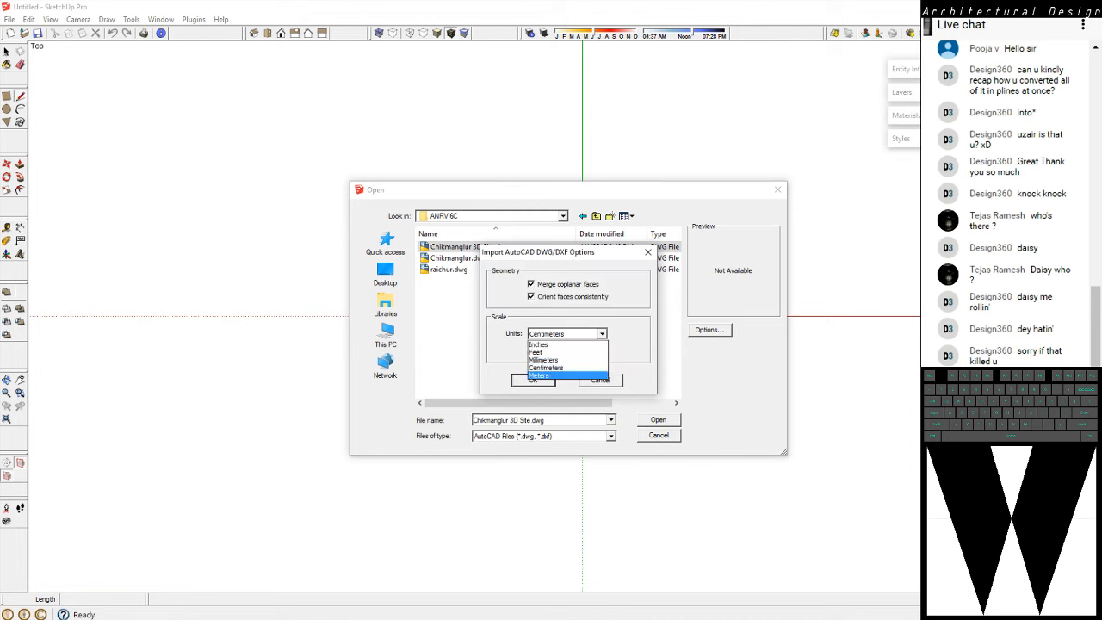
{"action": "left_click", "coordinate": [564, 377]}
{"action": "key", "text": "Return"}
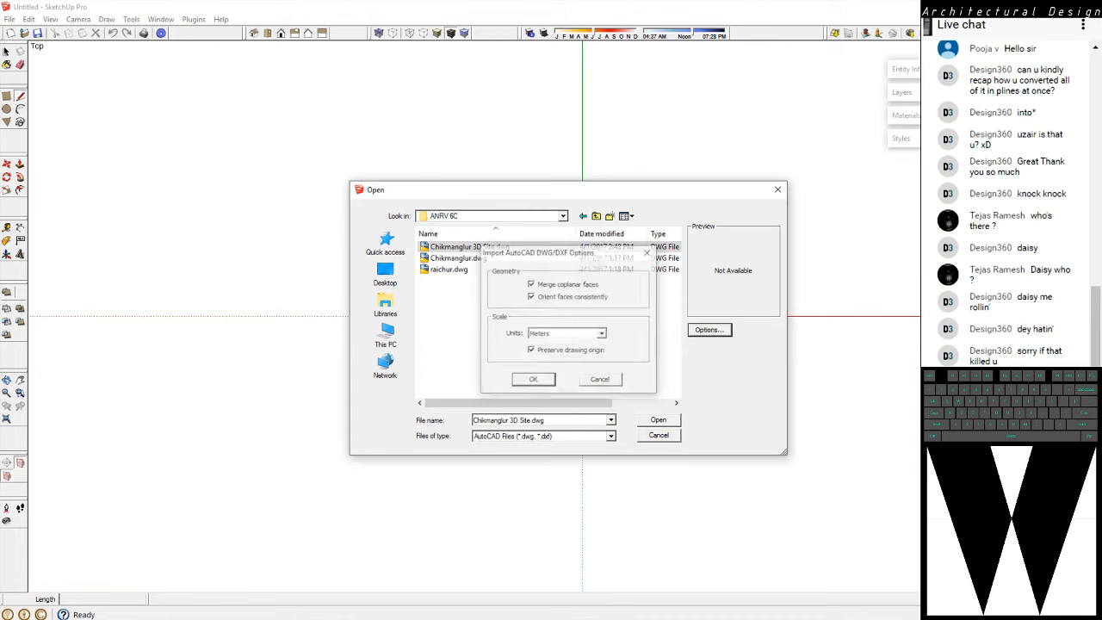
{"action": "key", "text": "Return"}
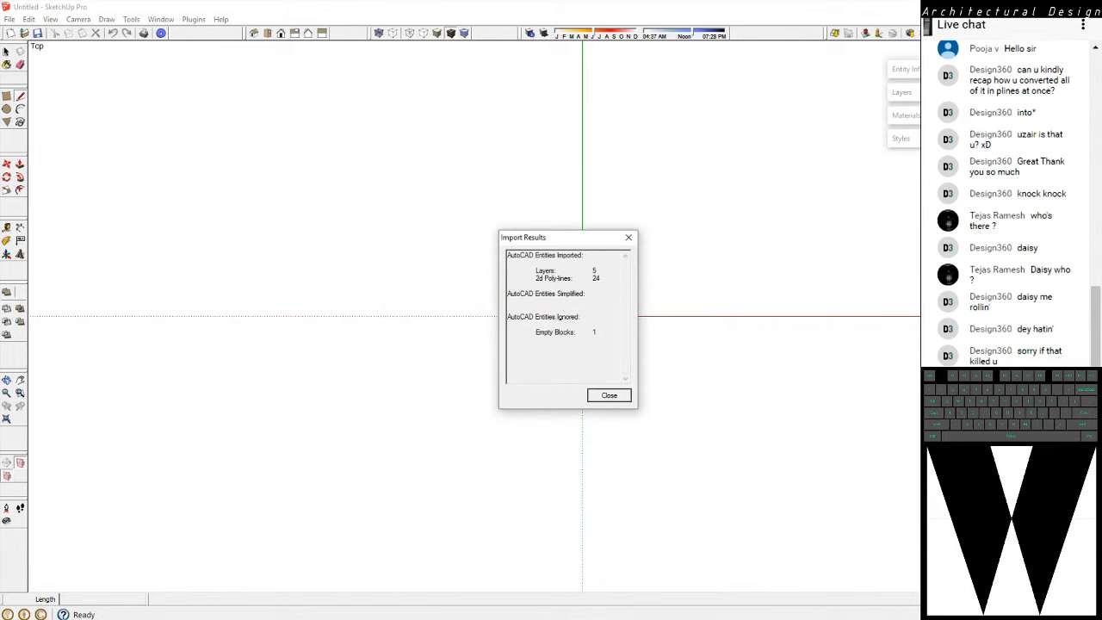
{"action": "key", "text": "Return"}
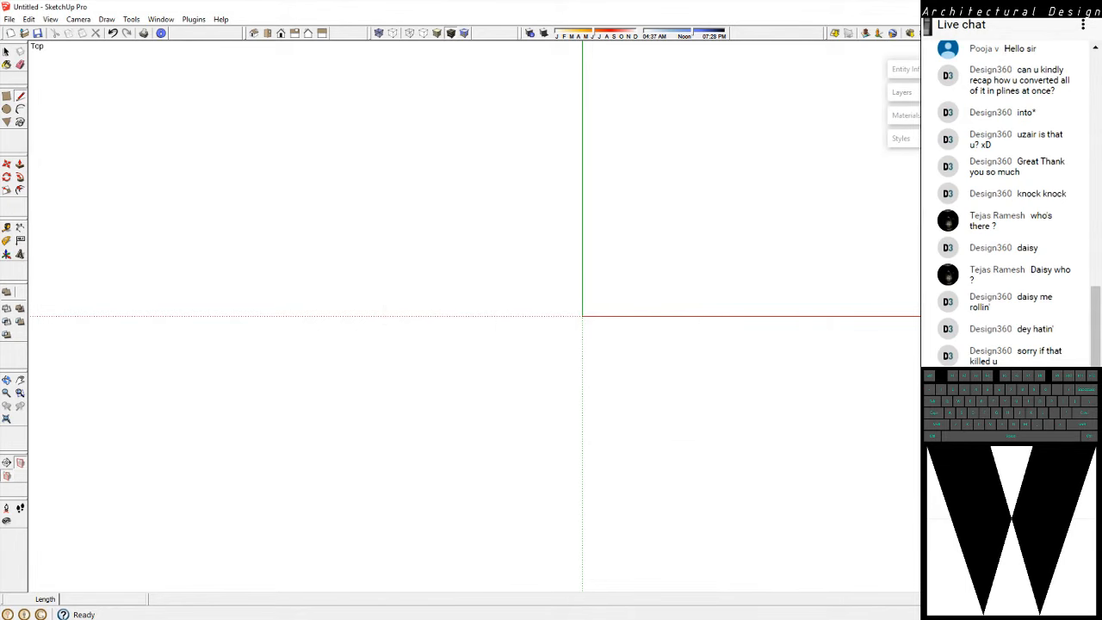
{"action": "left_click", "coordinate": [7, 419]}
{"action": "middle_click_drag", "start_coordinate": [534, 388], "coordinate": [594, 340]}
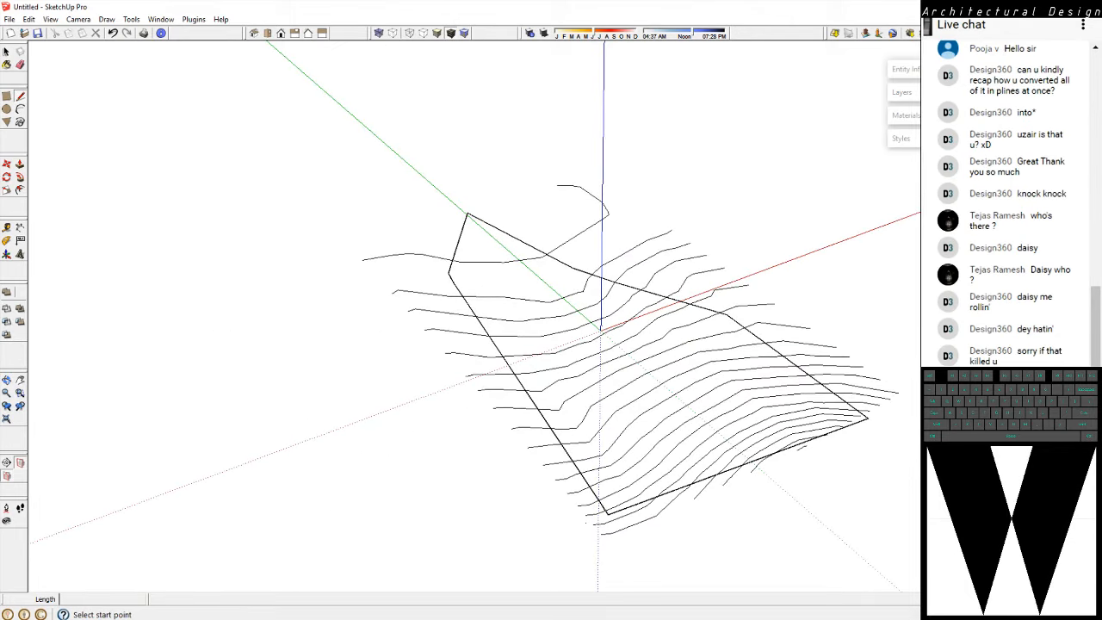
Start saving the contour model in SketchUp Version 5 format in the Teach > Anrv > ANRV 6C folder on drive E:
{"action": "left_click", "coordinate": [9, 19]}
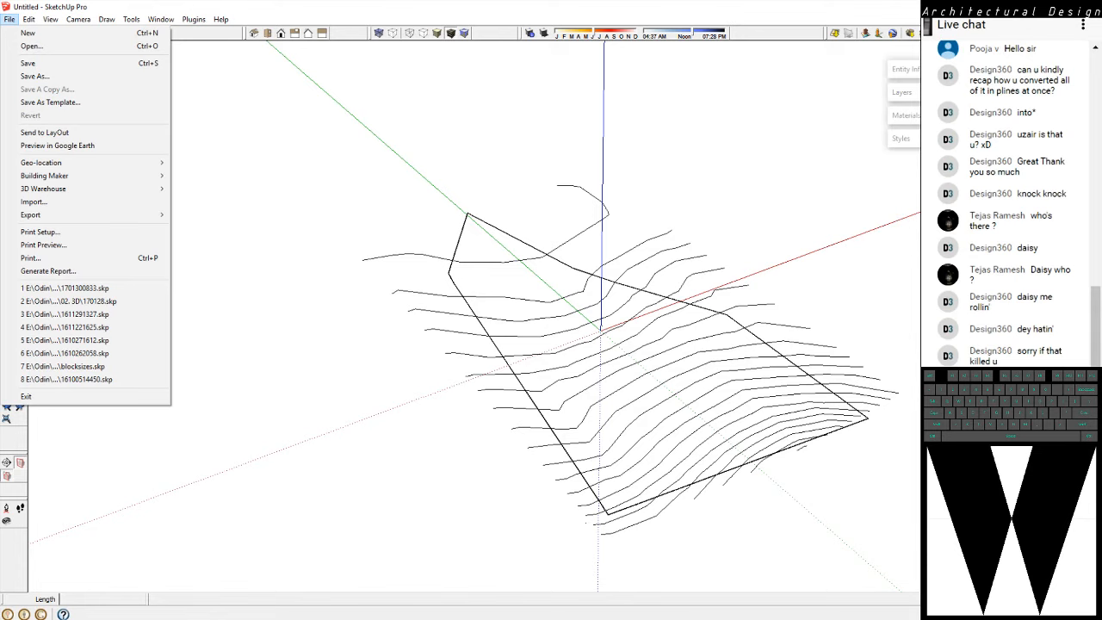
{"action": "left_click", "coordinate": [35, 76]}
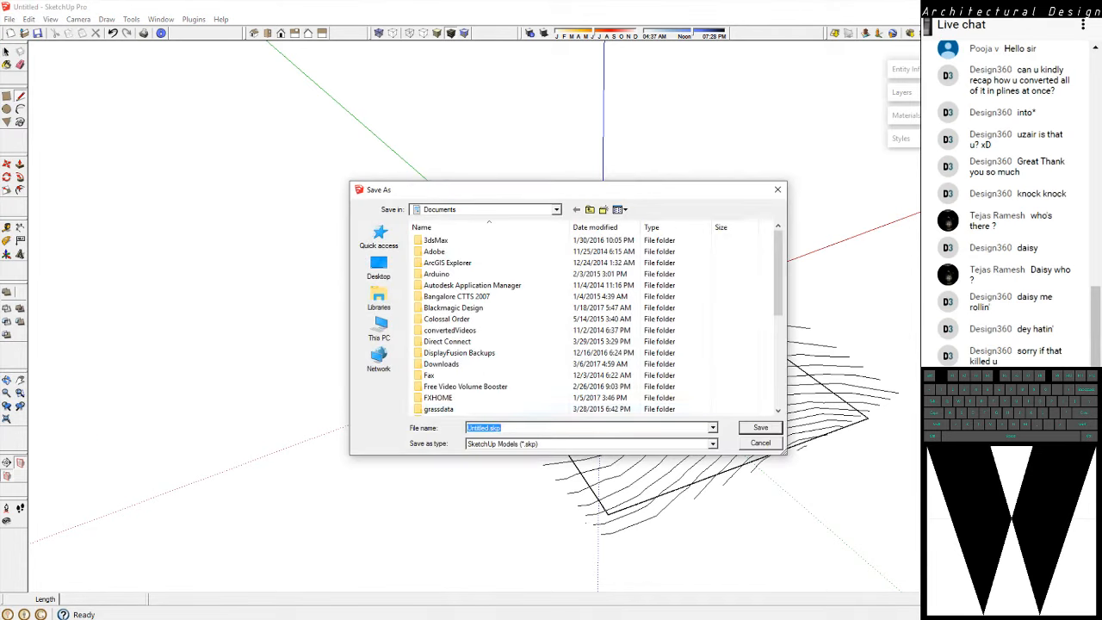
{"action": "left_click", "coordinate": [594, 444]}
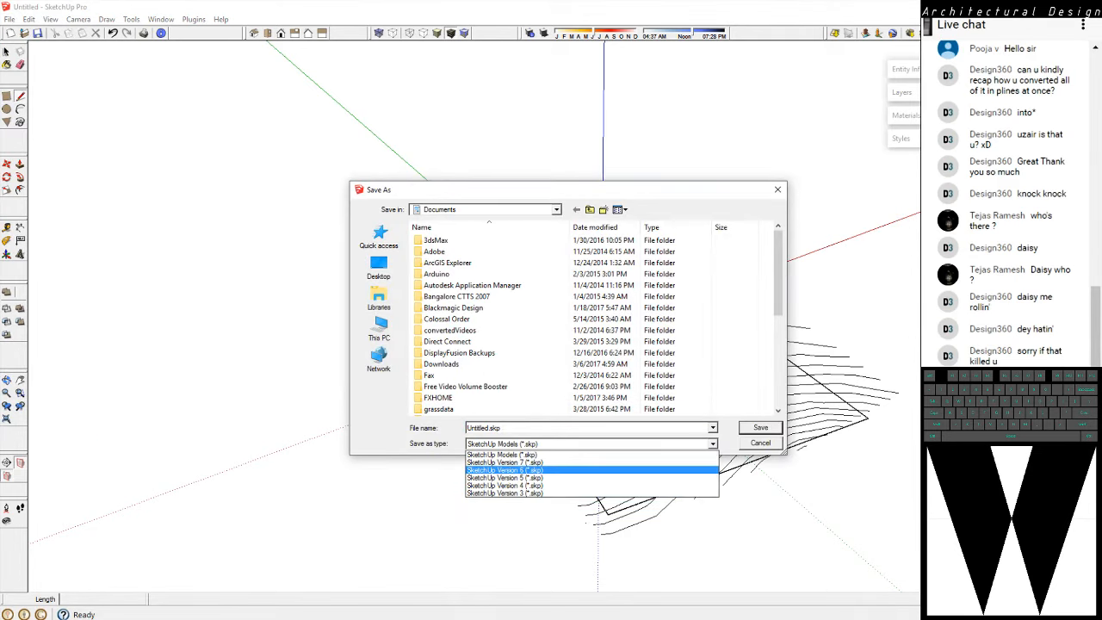
{"action": "left_click", "coordinate": [534, 478]}
{"action": "left_click", "coordinate": [379, 328]}
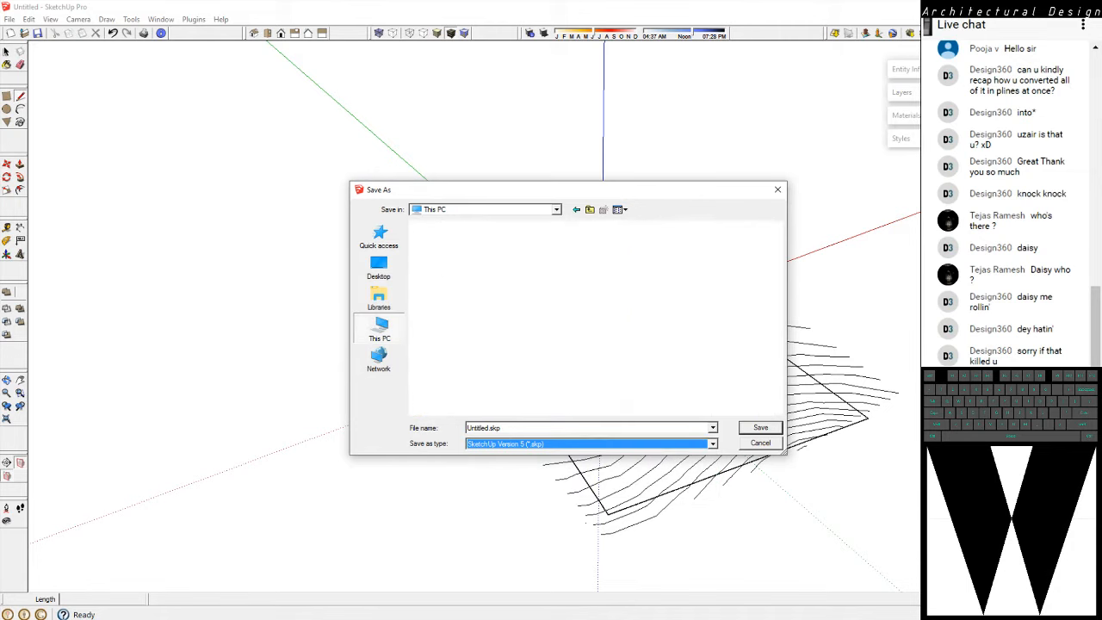
{"action": "double_click", "coordinate": [479, 387]}
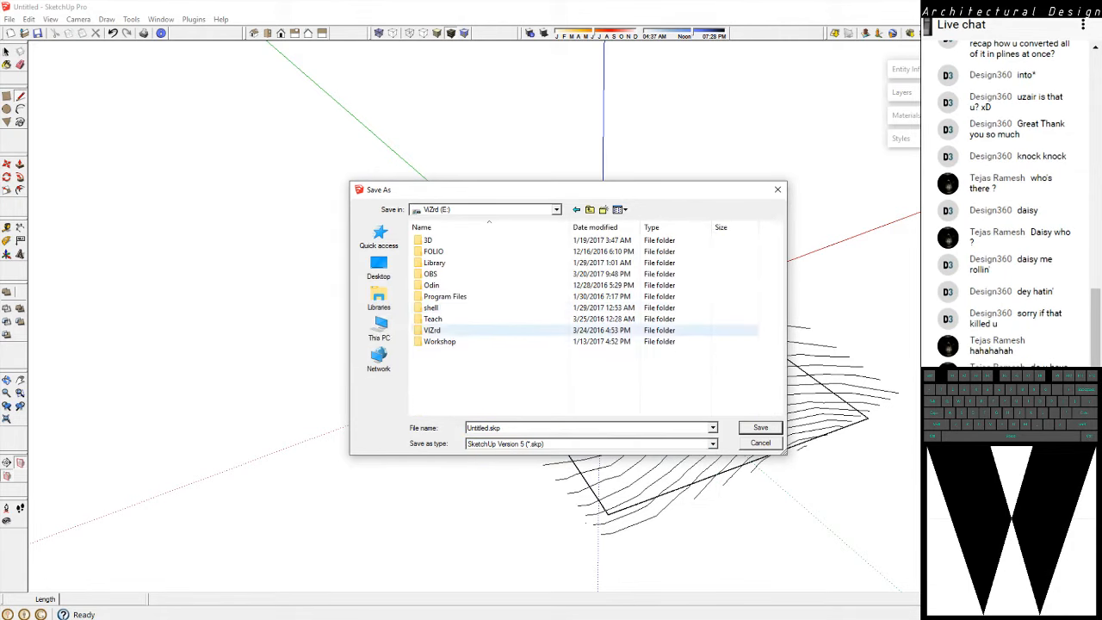
{"action": "double_click", "coordinate": [435, 320]}
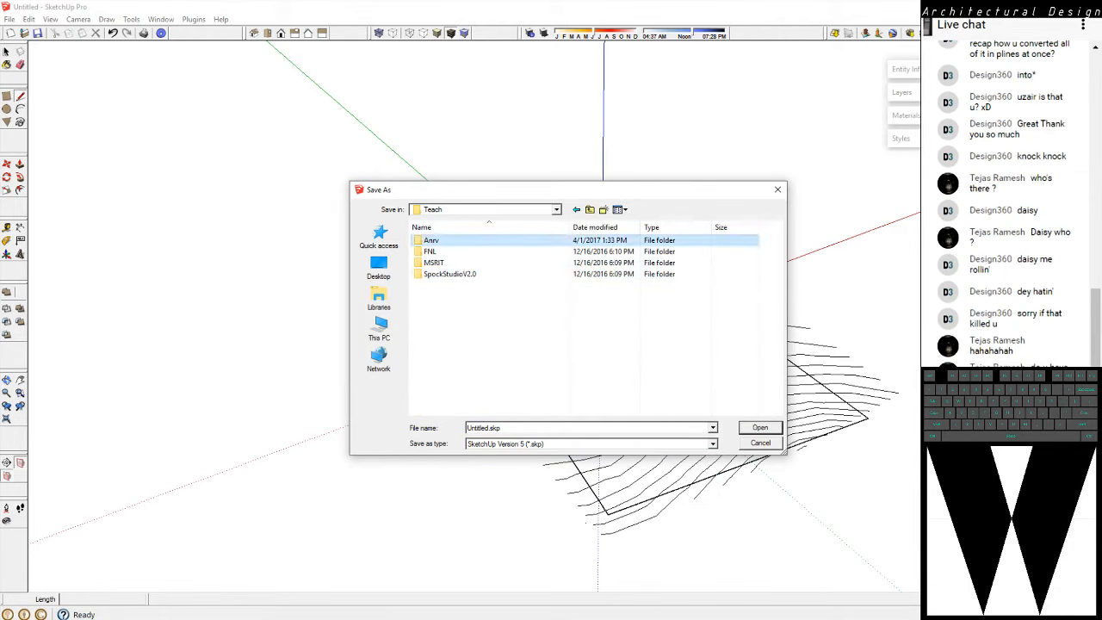
{"action": "double_click", "coordinate": [430, 240]}
{"action": "double_click", "coordinate": [690, 257]}
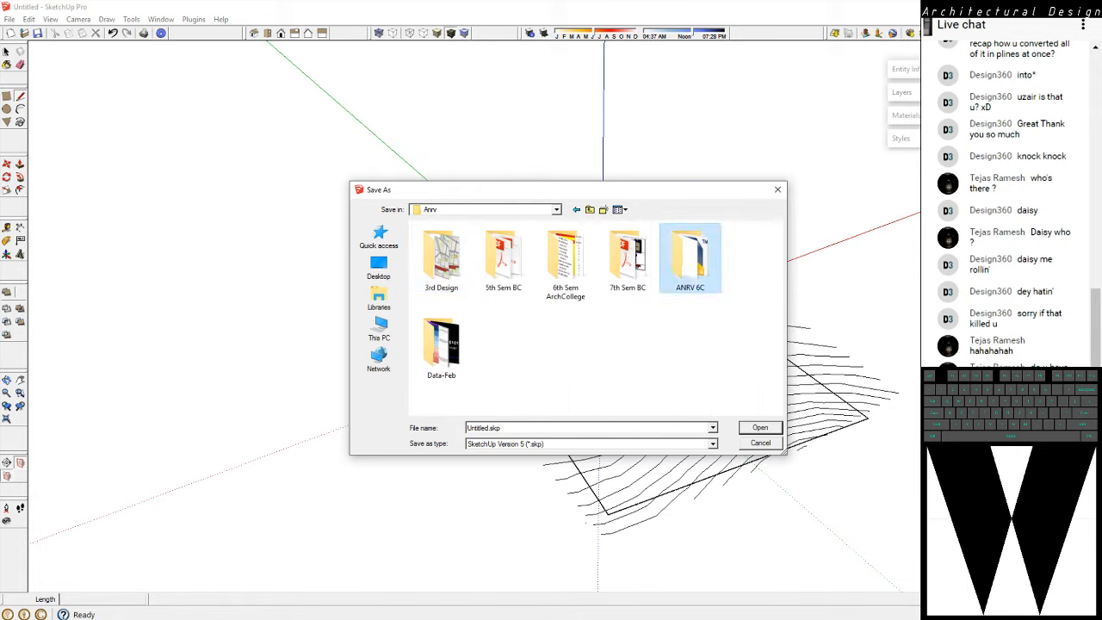
Name the model "Chicmagalur 3D" and save it
{"action": "type", "text": "C"}
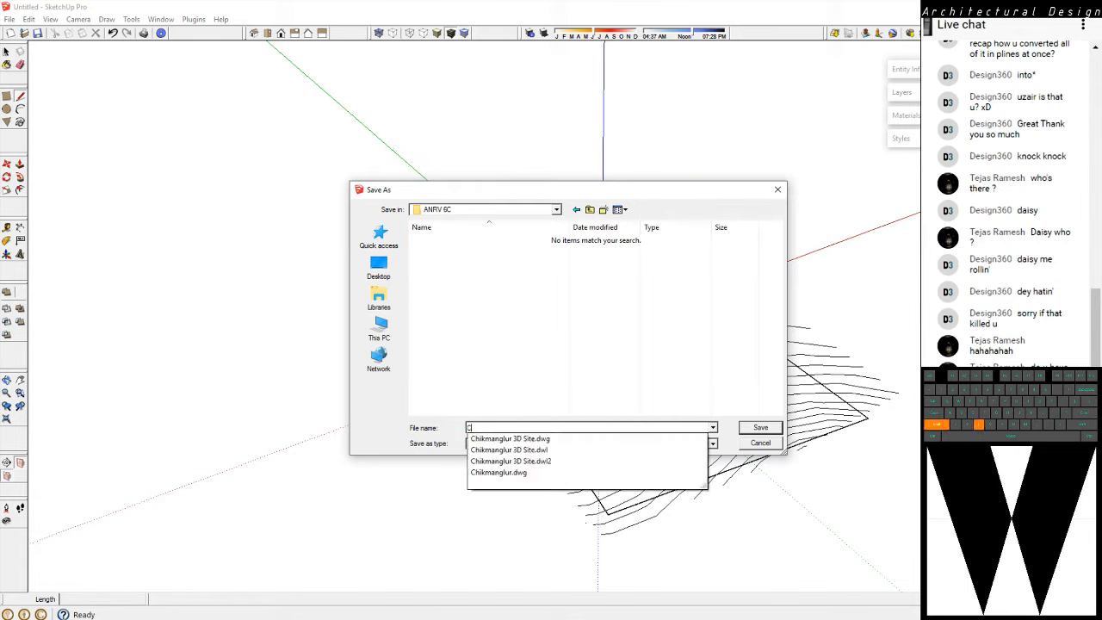
{"action": "type", "text": "hicmagalure"}
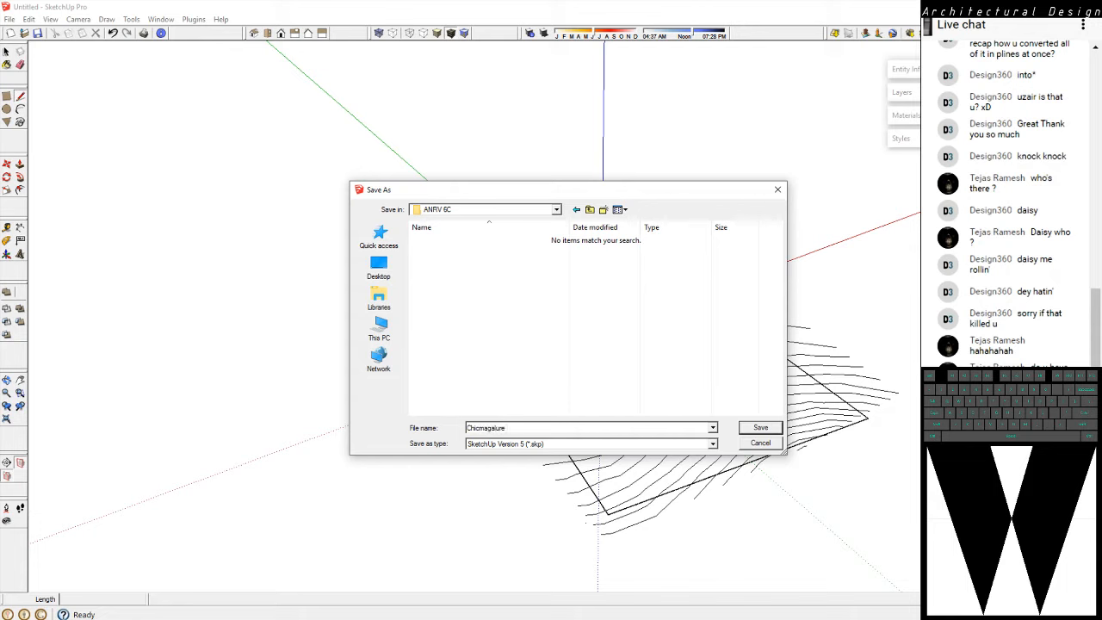
{"action": "key", "text": "BackSpace"}
{"action": "type", "text": "3D"}
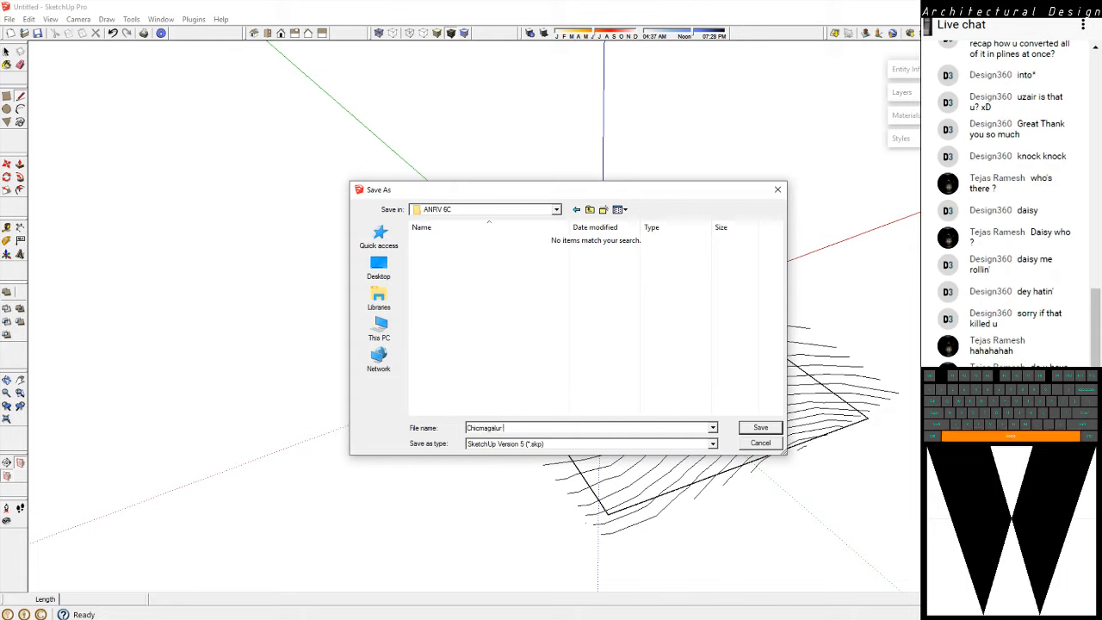
{"action": "key", "text": "Return"}
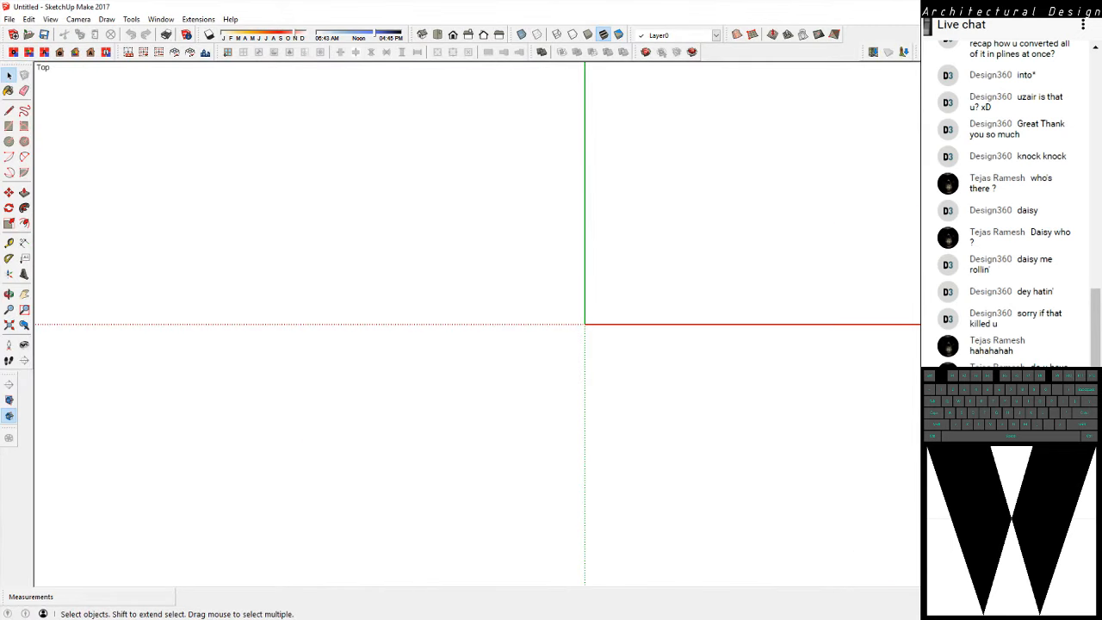
Switch to SketchUp Make 2017 and open "Chicmagalur 3D.skp" from the Teach > Anrv > ANRV 6C folder on drive E:
{"action": "left_click", "coordinate": [9, 19]}
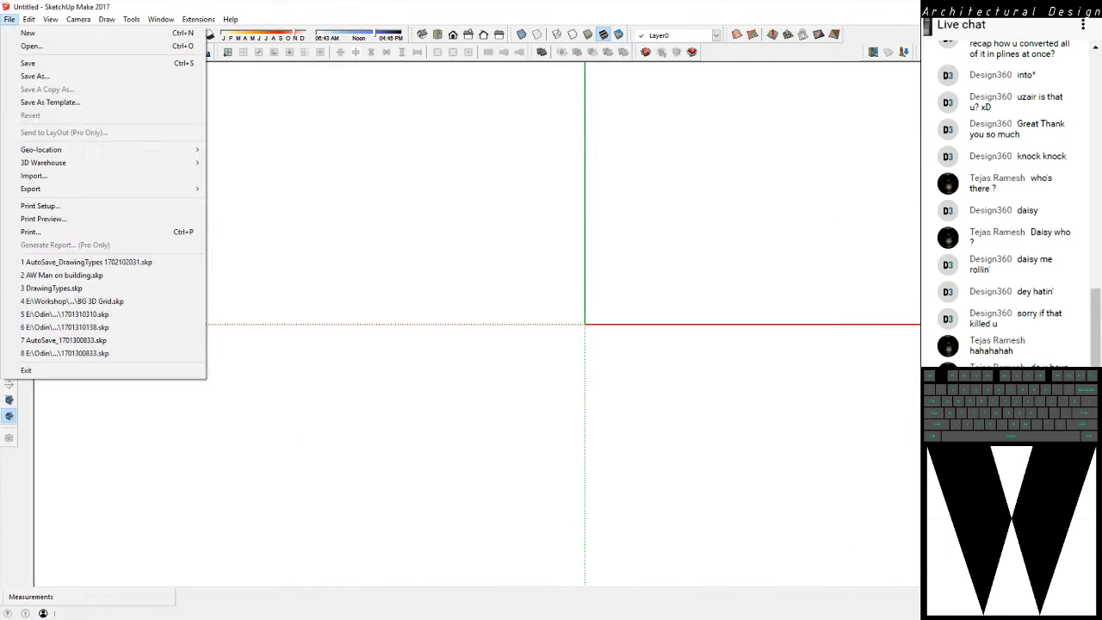
{"action": "left_click", "coordinate": [32, 47]}
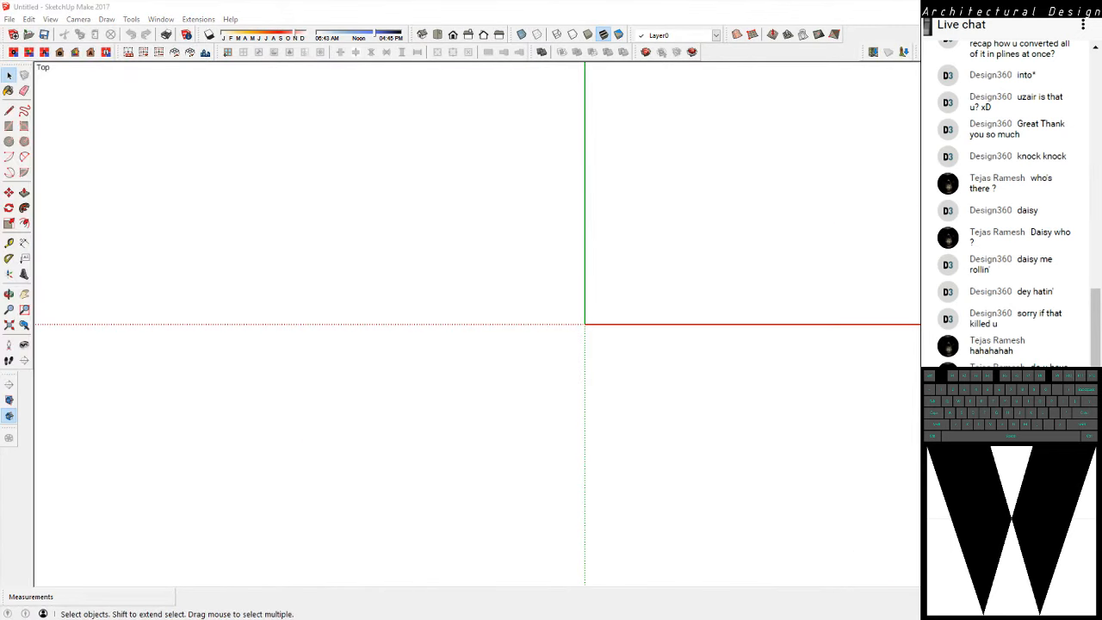
{"action": "left_click", "coordinate": [341, 371]}
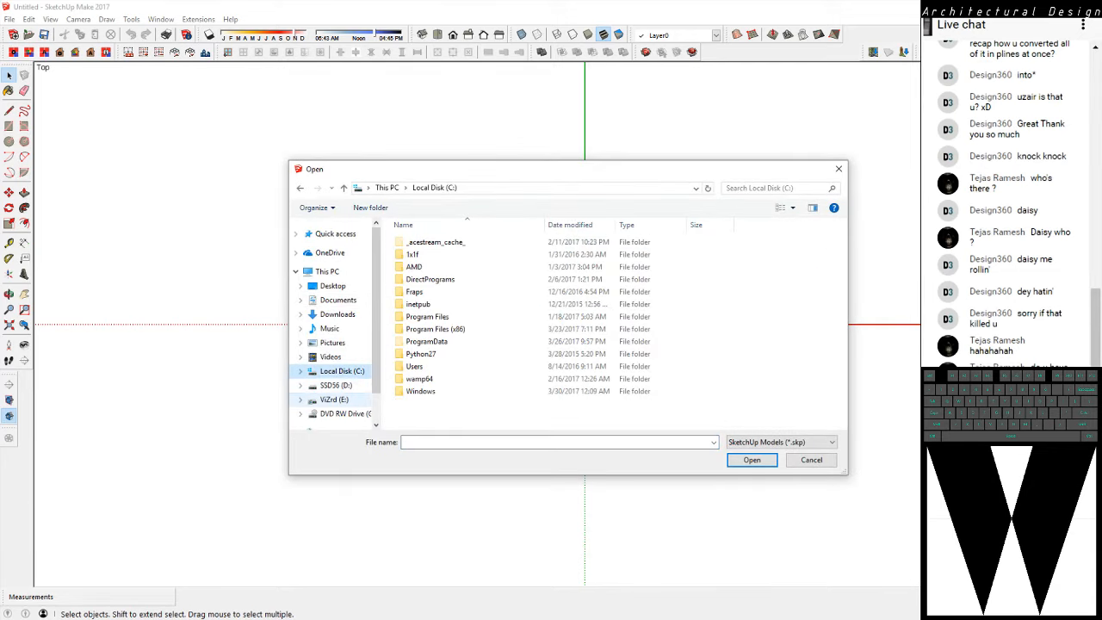
{"action": "left_click", "coordinate": [334, 399]}
{"action": "double_click", "coordinate": [424, 329]}
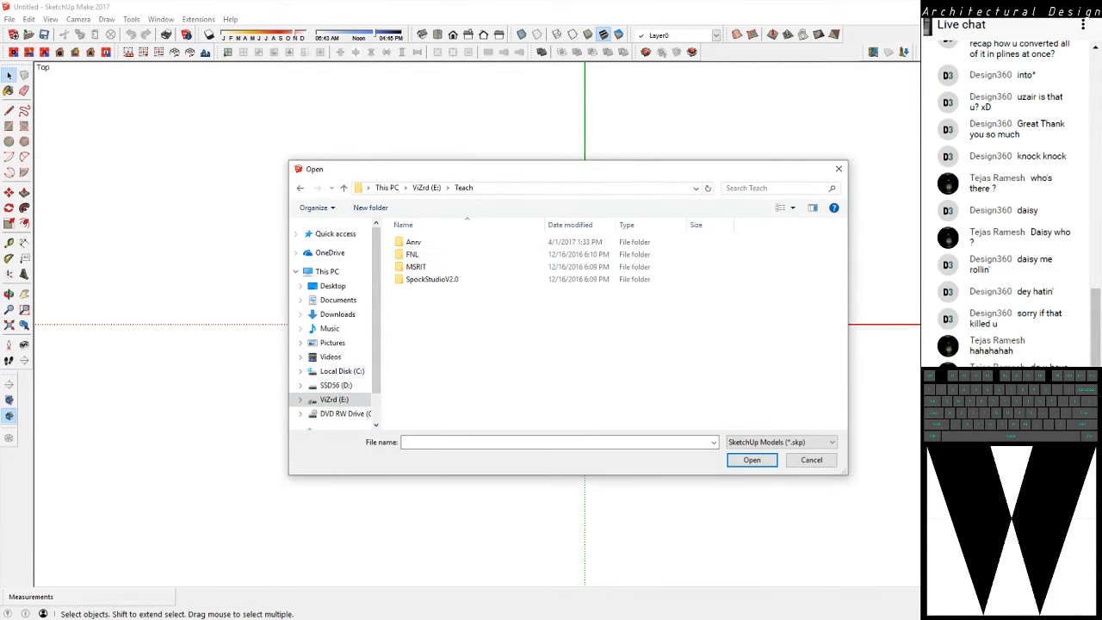
{"action": "double_click", "coordinate": [413, 242]}
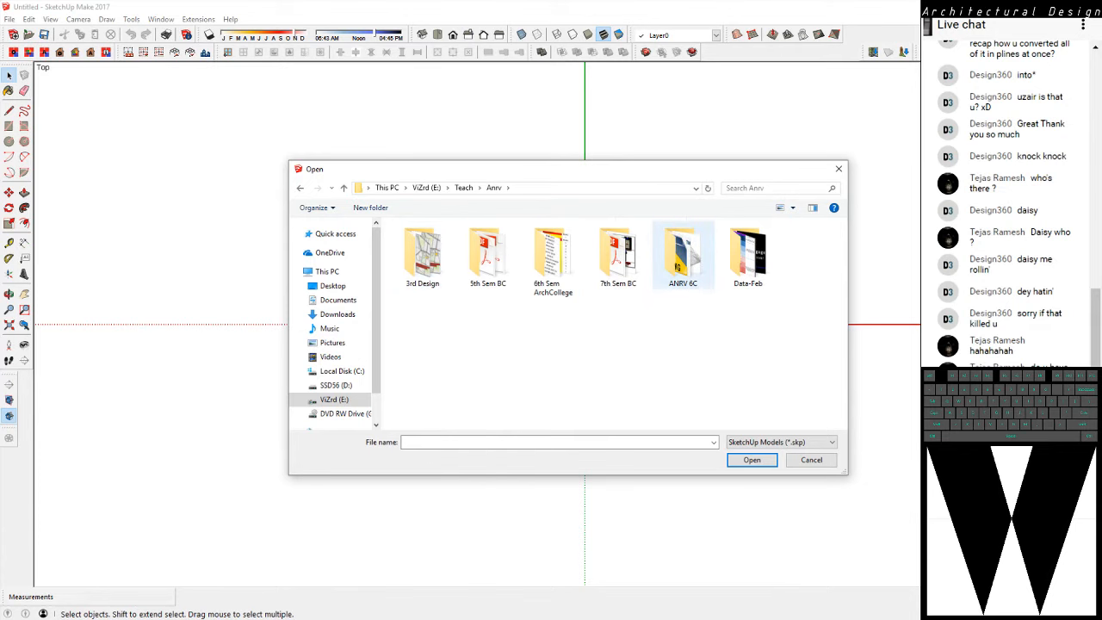
{"action": "double_click", "coordinate": [683, 256]}
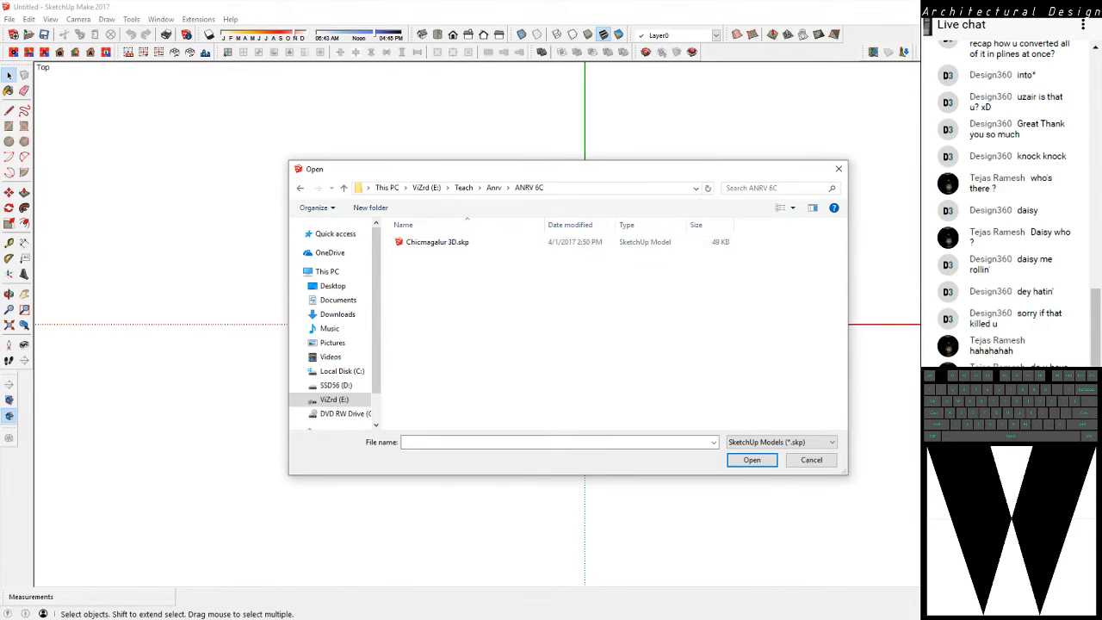
{"action": "left_click", "coordinate": [437, 242]}
{"action": "left_click", "coordinate": [751, 460]}
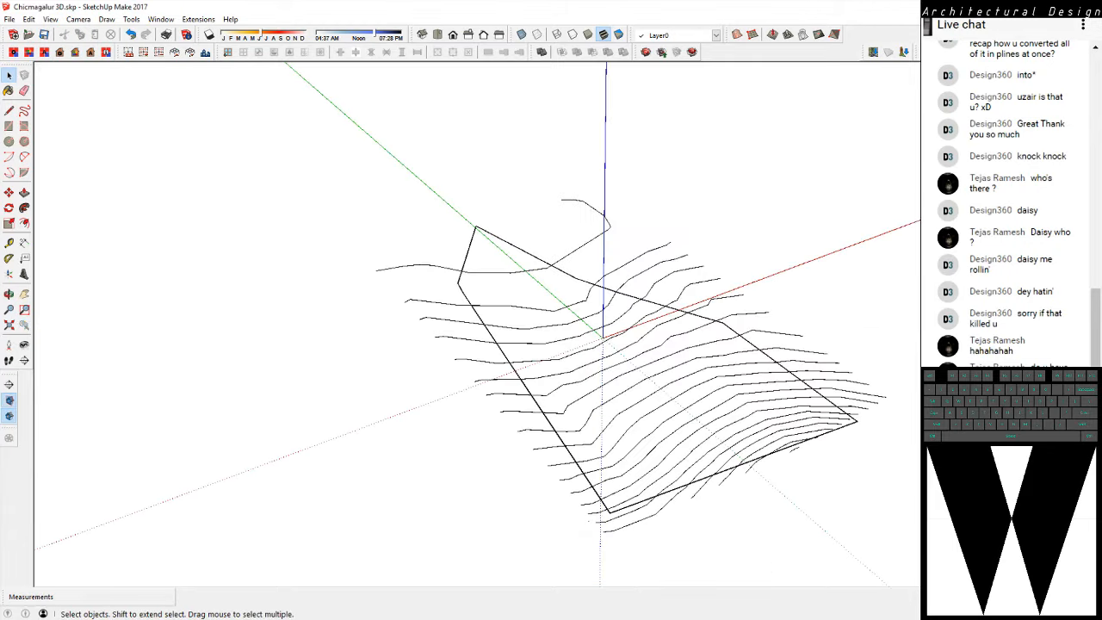
Examine the contour lines and the site boundary from several oblique 3D angles
{"action": "middle_click_drag", "start_coordinate": [620, 422], "coordinate": [572, 392]}
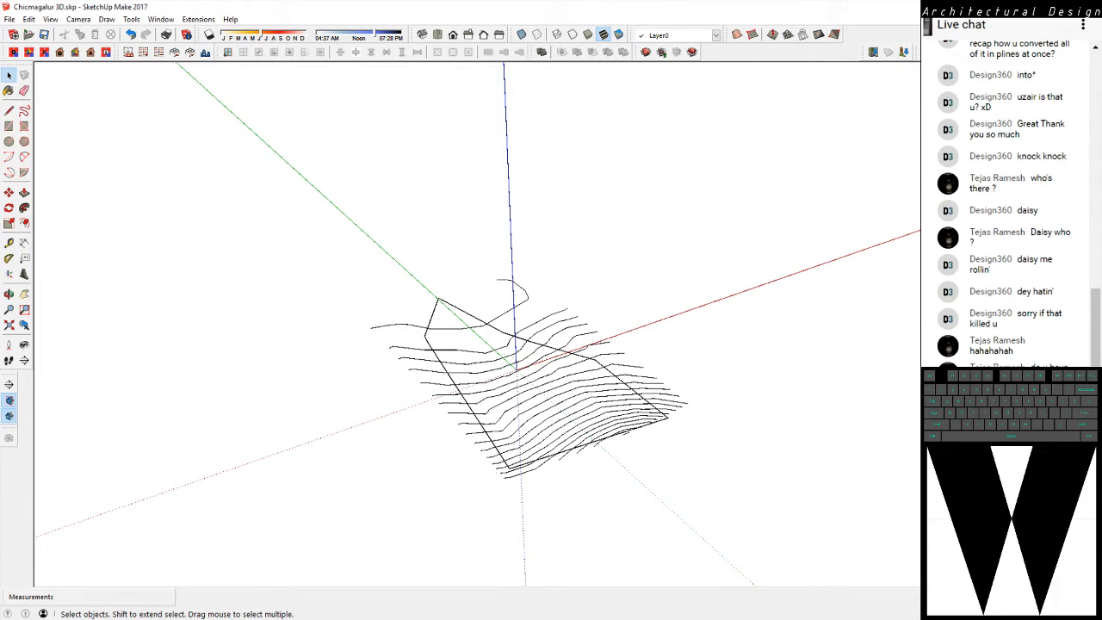
{"action": "scroll", "coordinate": [492, 401], "scroll_direction": "up", "scroll_amount": 3}
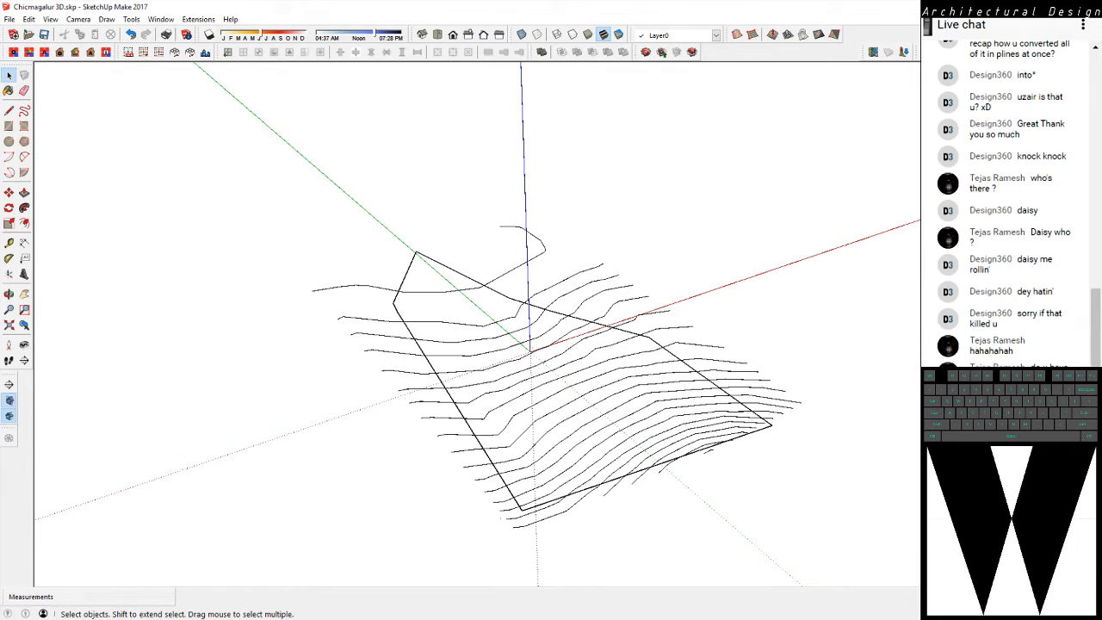
{"action": "middle_click_drag", "start_coordinate": [483, 387], "coordinate": [519, 366]}
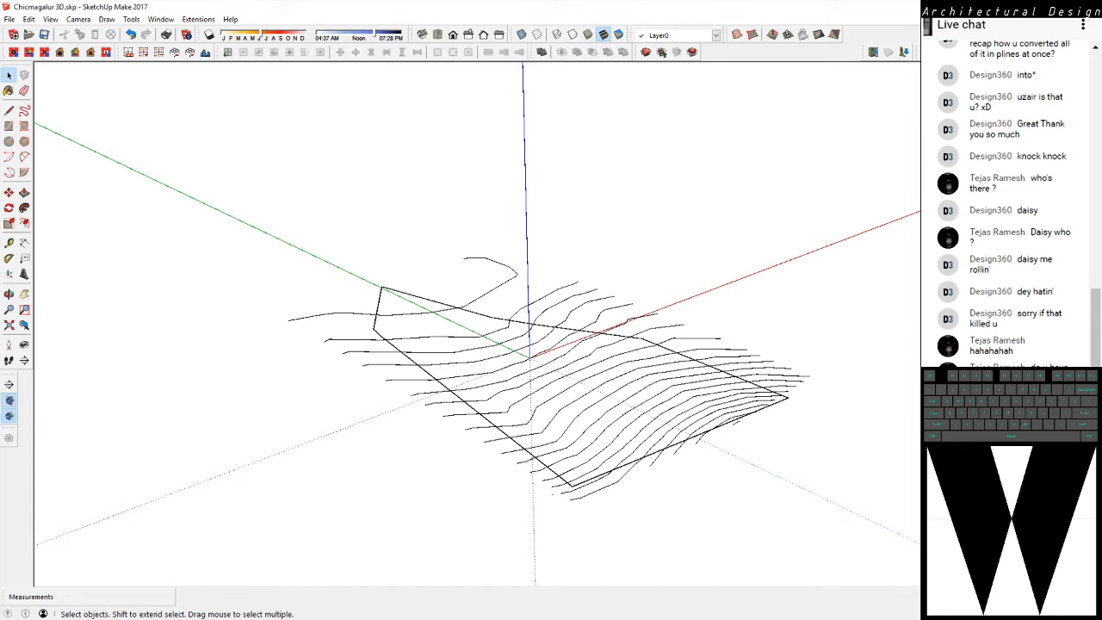
{"action": "middle_click_drag", "start_coordinate": [379, 439], "coordinate": [445, 416]}
{"action": "scroll", "coordinate": [508, 370], "scroll_direction": "down", "scroll_amount": 2}
{"action": "middle_click_drag", "start_coordinate": [508, 371], "coordinate": [435, 417]}
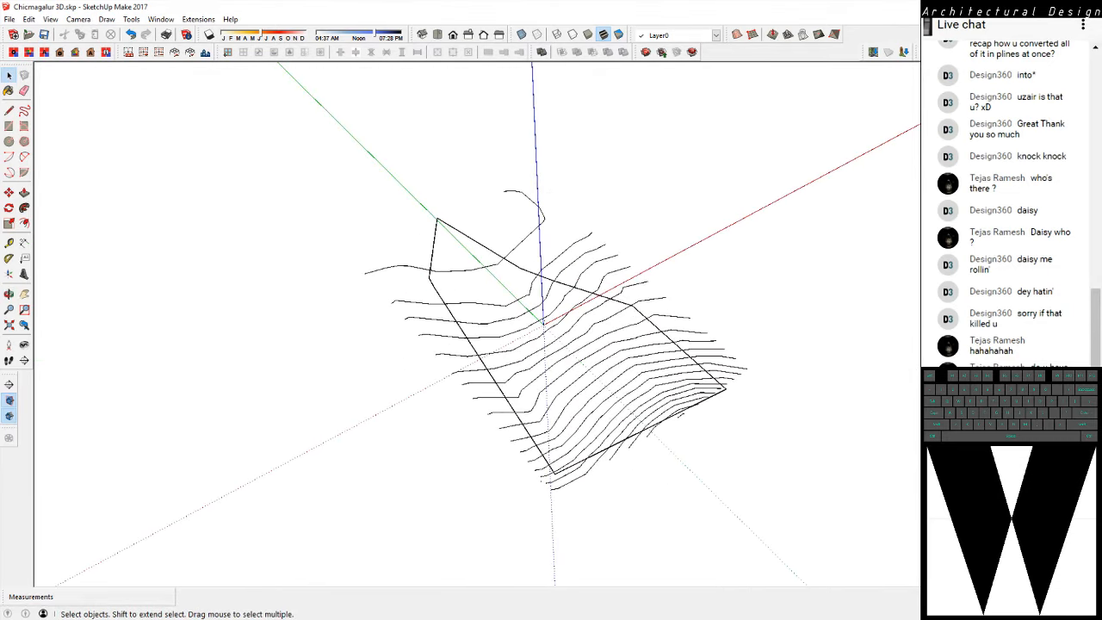
{"action": "scroll", "coordinate": [448, 298], "scroll_direction": "up", "scroll_amount": 2}
{"action": "key", "text": "ctrl+a"}
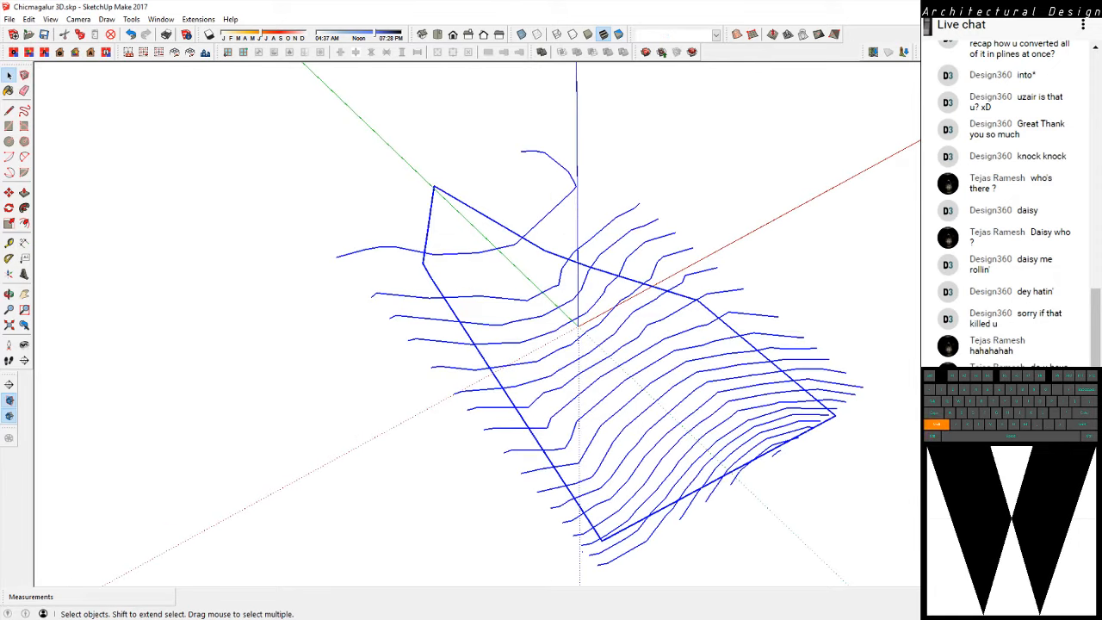
{"action": "left_click", "coordinate": [429, 224], "text": "shift"}
{"action": "left_click", "coordinate": [178, 137]}
{"action": "scroll", "coordinate": [178, 137], "scroll_direction": "down", "scroll_amount": 2}
{"action": "key", "text": "ctrl+a"}
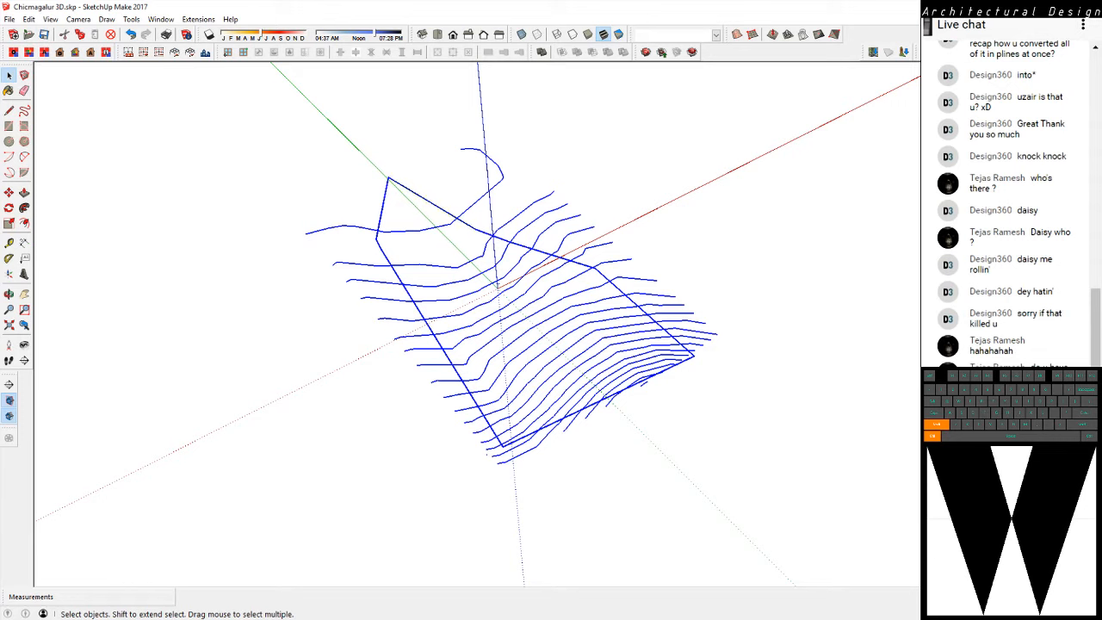
{"action": "left_click", "coordinate": [490, 189]}
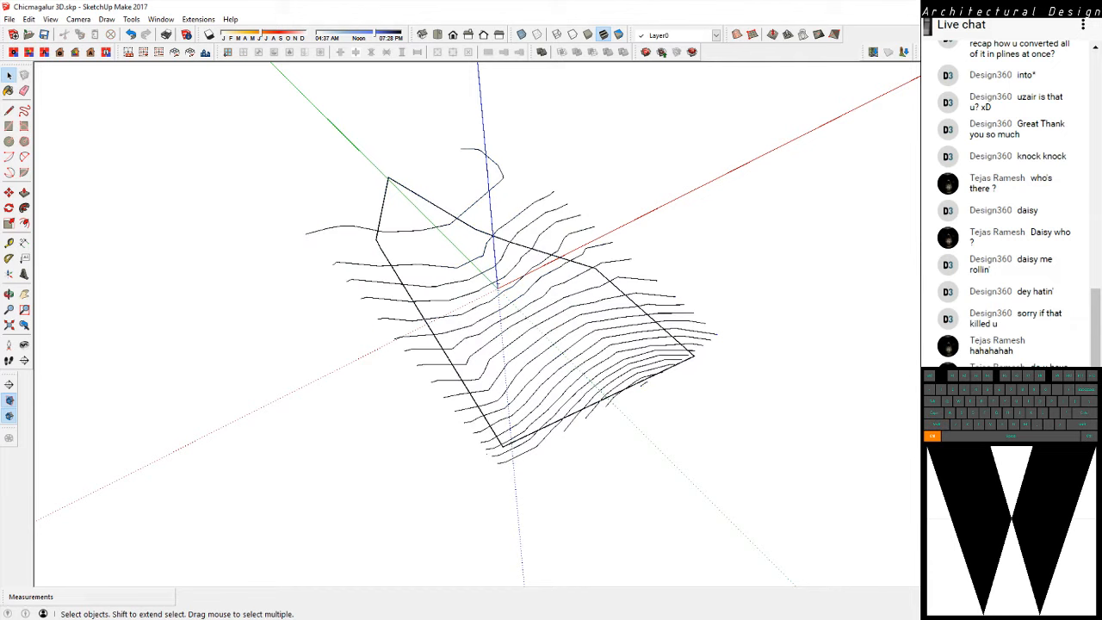
Select all the contour lines of the site, leaving the site boundary out of the selection
{"action": "key", "text": "ctrl+a"}
{"action": "key", "text": "ctrl"}
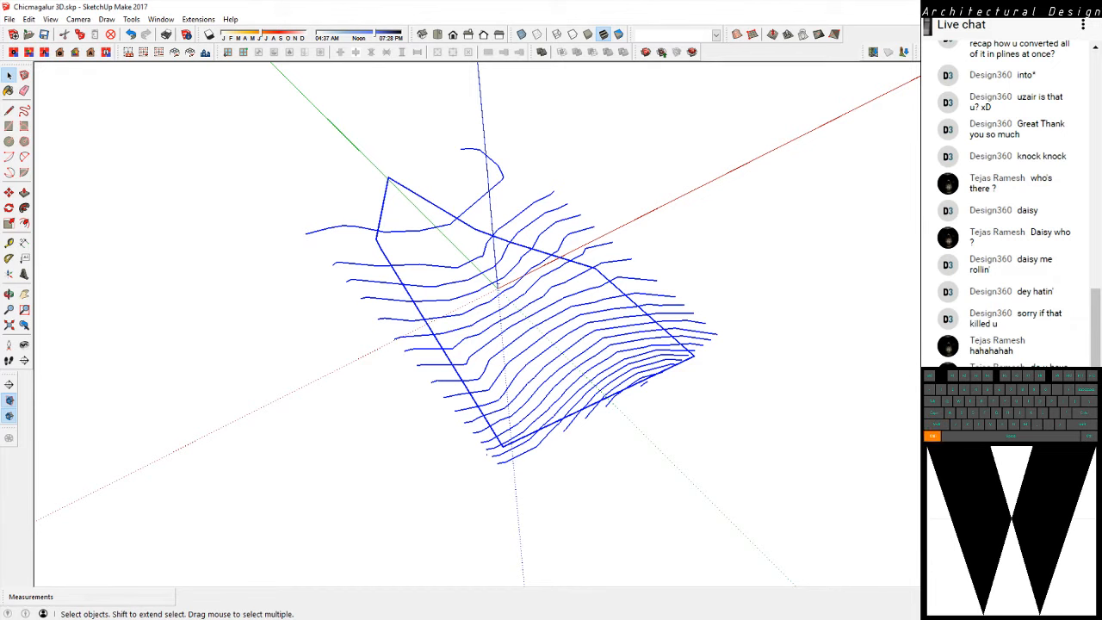
{"action": "key", "text": "shift"}
{"action": "left_click", "coordinate": [433, 204], "text": "ctrl+shift"}
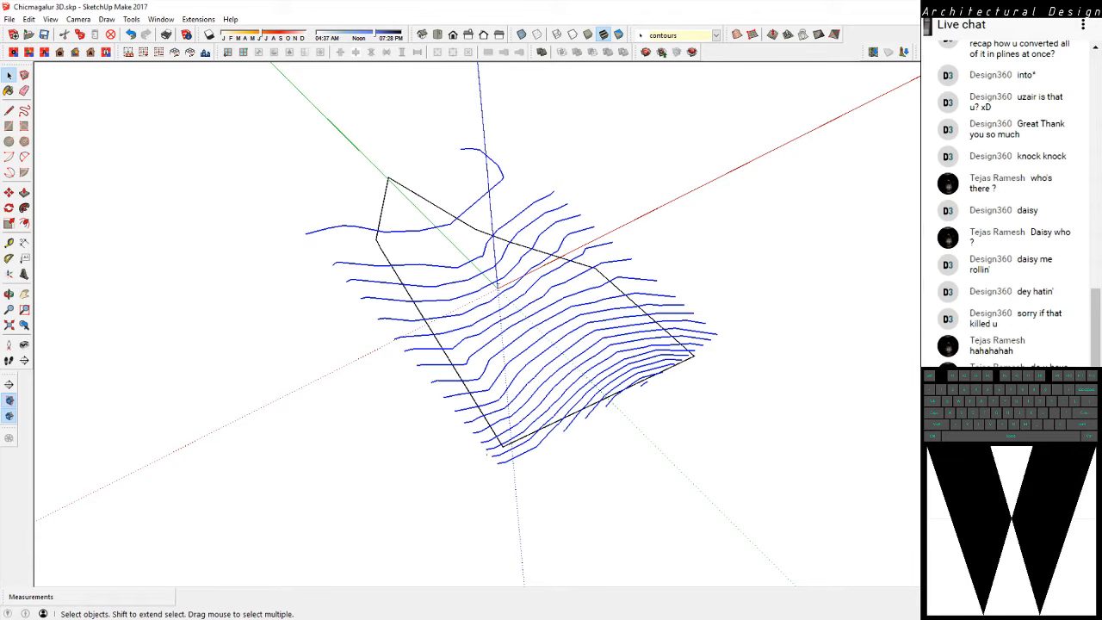
{"action": "middle_click_drag", "start_coordinate": [392, 288], "coordinate": [418, 246]}
{"action": "scroll", "coordinate": [418, 246], "scroll_direction": "up", "scroll_amount": 3}
{"action": "middle_click_drag", "start_coordinate": [465, 284], "coordinate": [615, 297]}
{"action": "middle_click_drag", "start_coordinate": [616, 354], "coordinate": [540, 524]}
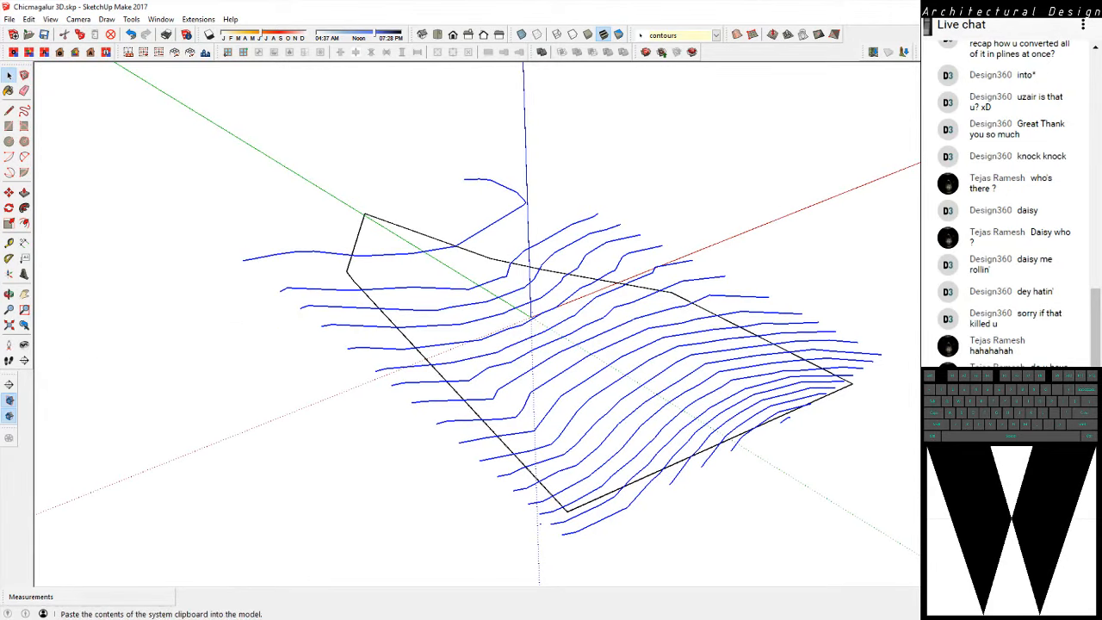
Look through the Preferences pages, including OpenGL, Shortcuts, Drawing and Accessibility, cancel the dialog and clear the contour selection
{"action": "left_click", "coordinate": [162, 18]}
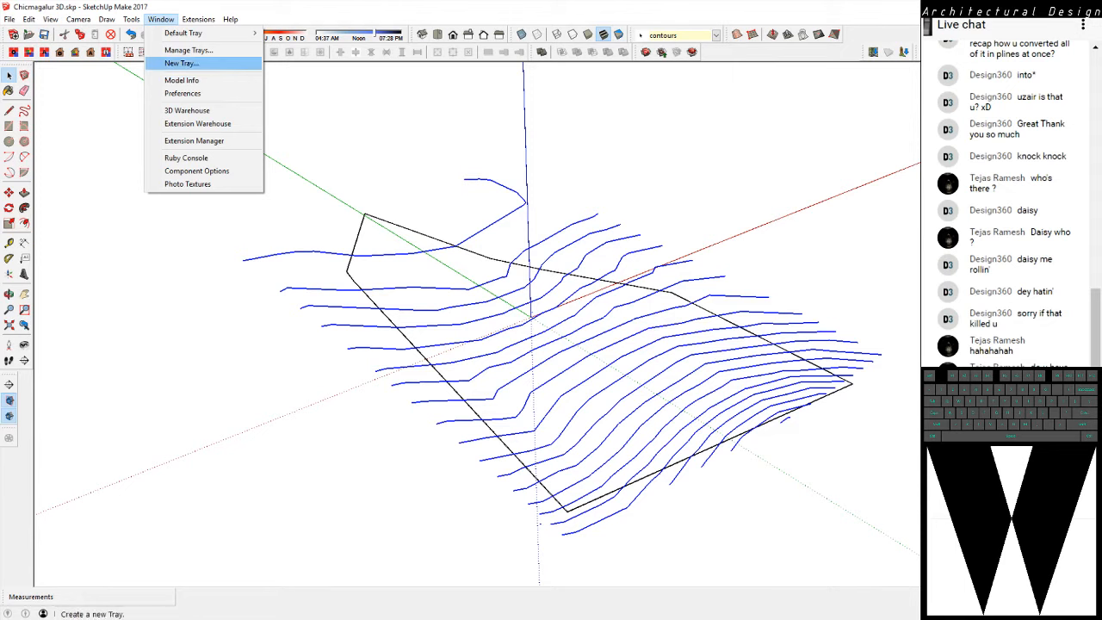
{"action": "left_click", "coordinate": [183, 93]}
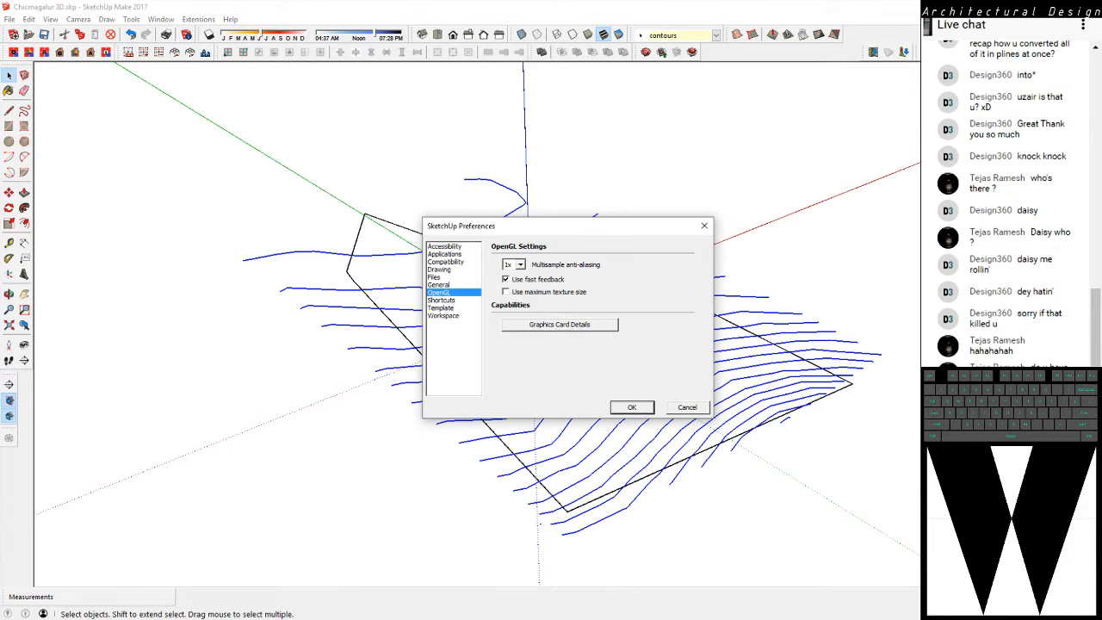
{"action": "left_click", "coordinate": [442, 300]}
{"action": "left_click", "coordinate": [441, 309]}
{"action": "left_click", "coordinate": [442, 301]}
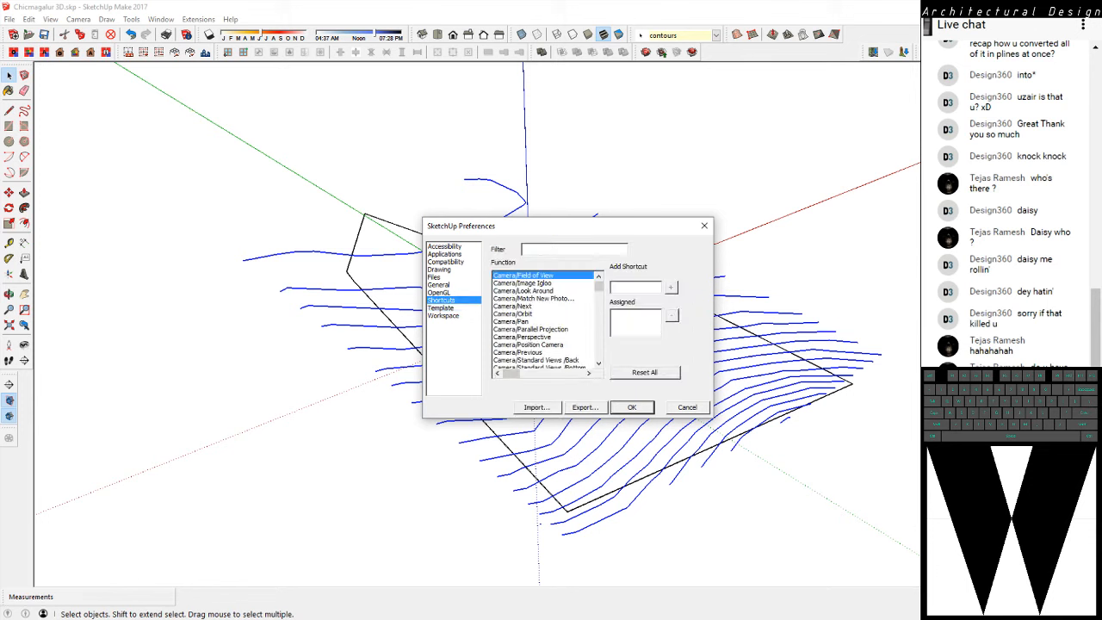
{"action": "left_click", "coordinate": [439, 292]}
{"action": "left_click", "coordinate": [439, 285]}
{"action": "left_click", "coordinate": [435, 277]}
{"action": "left_click", "coordinate": [439, 269]}
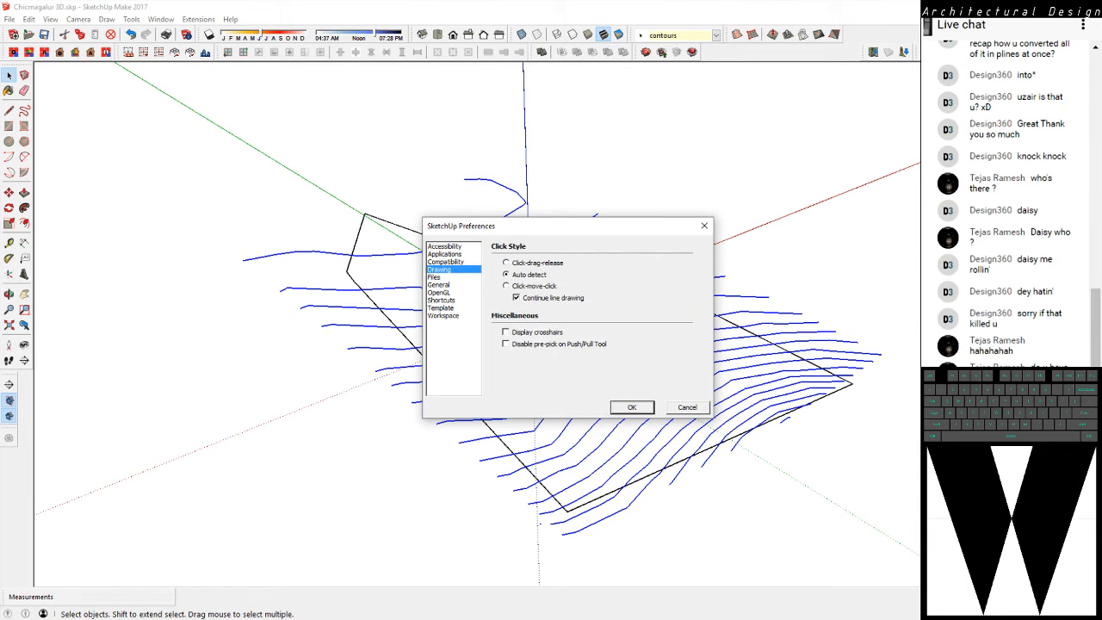
{"action": "left_click", "coordinate": [444, 254]}
{"action": "left_click", "coordinate": [445, 246]}
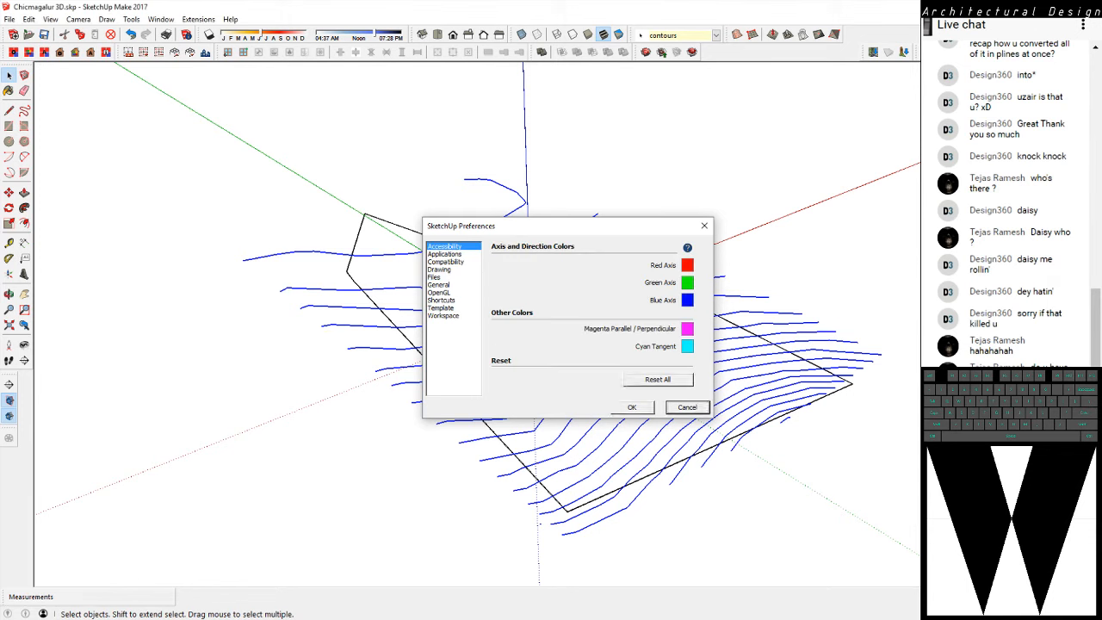
{"action": "left_click", "coordinate": [687, 407]}
{"action": "left_click", "coordinate": [160, 19]}
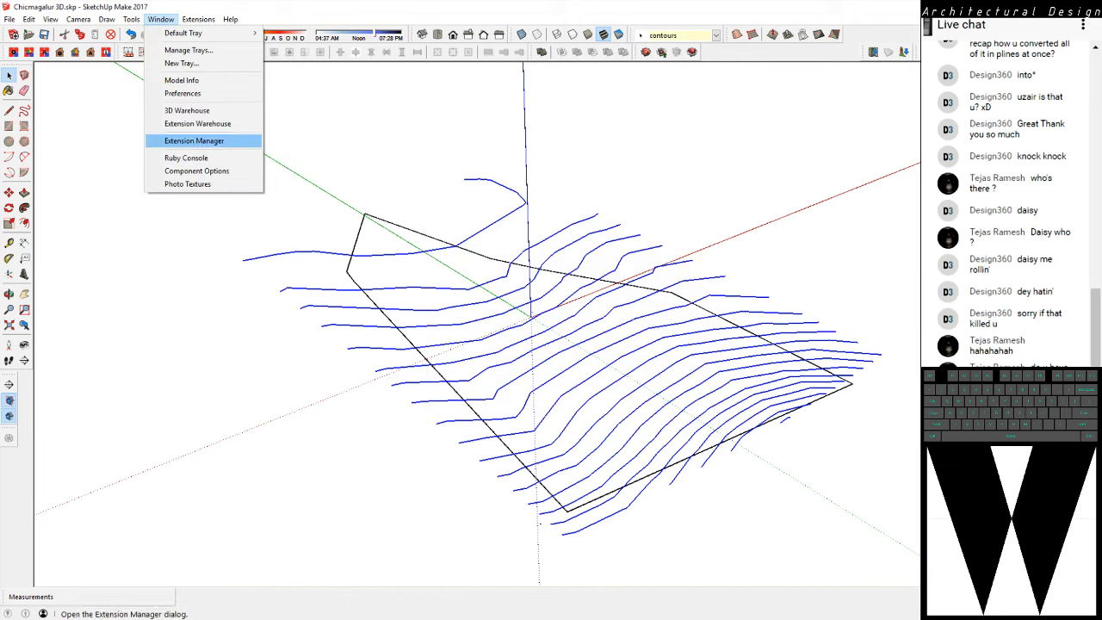
{"action": "left_click", "coordinate": [303, 143]}
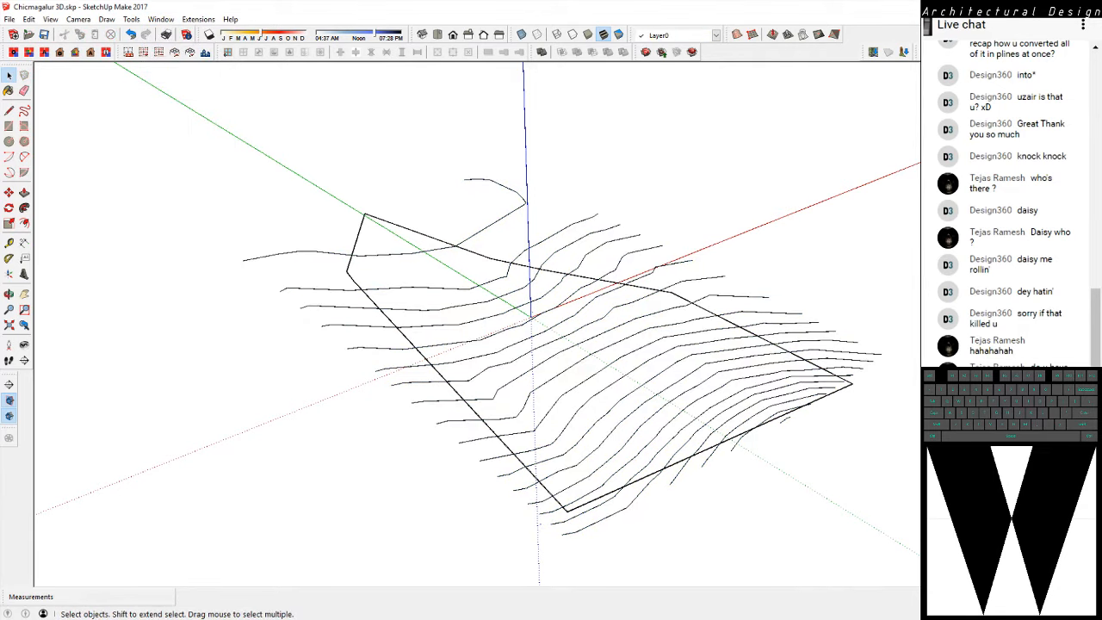
Float the Sandbox toolbar and create a terrain surface from all the contours, leaving the site boundary out of the selection
{"action": "left_click_drag", "start_coordinate": [728, 35], "coordinate": [642, 147]}
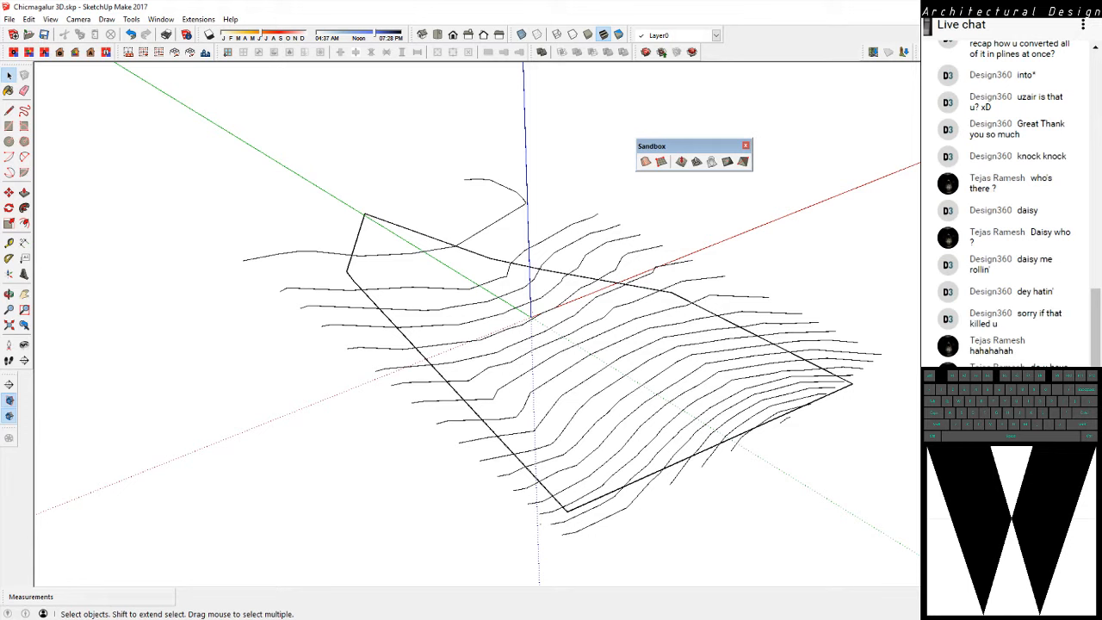
{"action": "key", "text": "ctrl+a"}
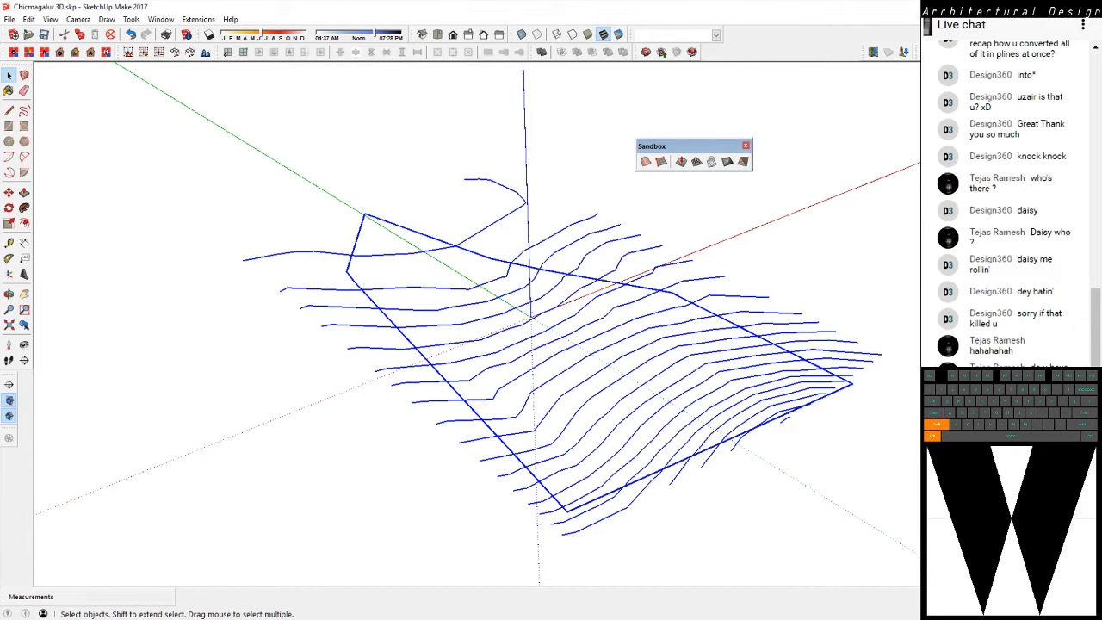
{"action": "left_click", "coordinate": [720, 316], "text": "ctrl+shift"}
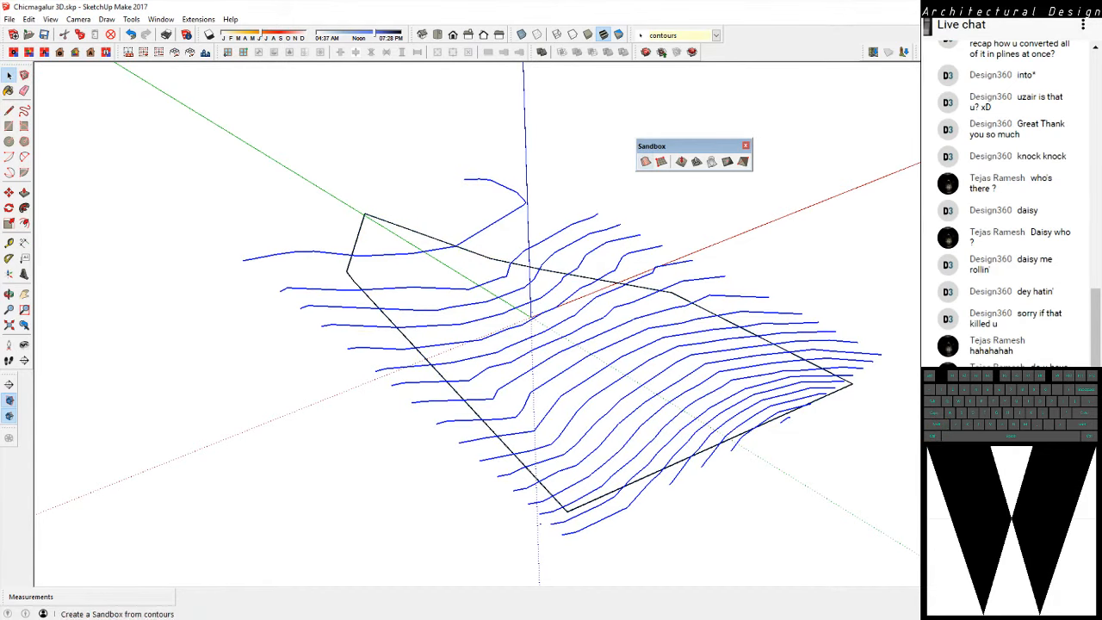
{"action": "left_click", "coordinate": [646, 161]}
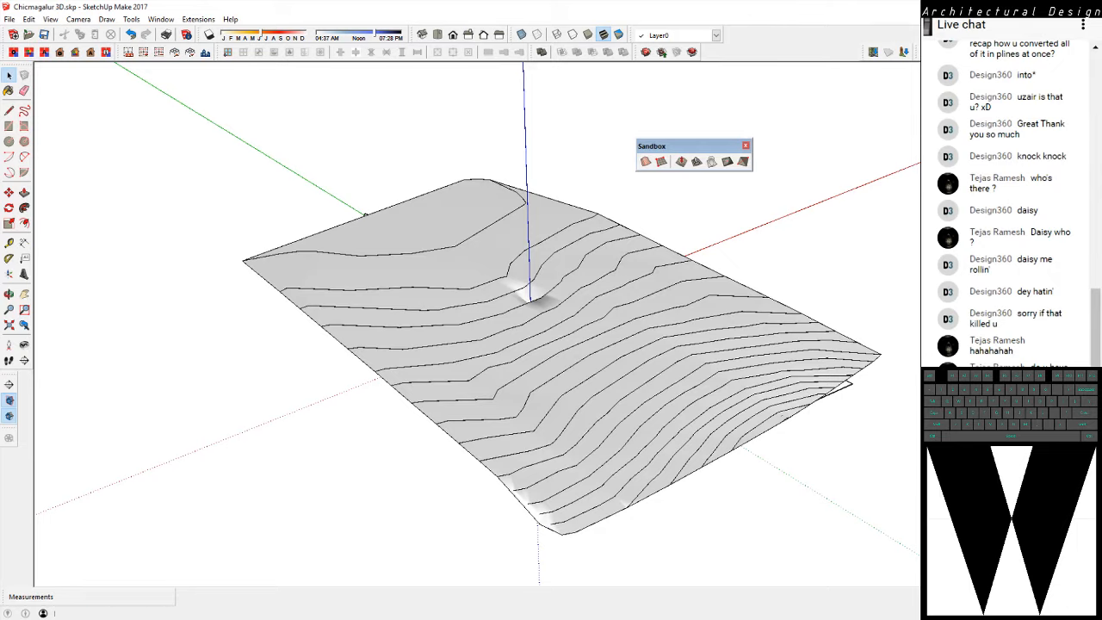
Inspect the dip in the terrain surface near the origin and undo the terrain creation
{"action": "middle_click_drag", "start_coordinate": [482, 344], "coordinate": [612, 241]}
{"action": "middle_click_drag", "start_coordinate": [520, 320], "coordinate": [482, 405]}
{"action": "scroll", "coordinate": [508, 332], "scroll_direction": "up", "scroll_amount": 5}
{"action": "key", "text": "ctrl+z"}
Delete the tiny stray piece of geometry lying near the origin between the contour lines
{"action": "scroll", "coordinate": [504, 329], "scroll_direction": "down", "scroll_amount": 1}
{"action": "middle_click_drag", "start_coordinate": [505, 329], "coordinate": [541, 376]}
{"action": "scroll", "coordinate": [540, 376], "scroll_direction": "up", "scroll_amount": 3}
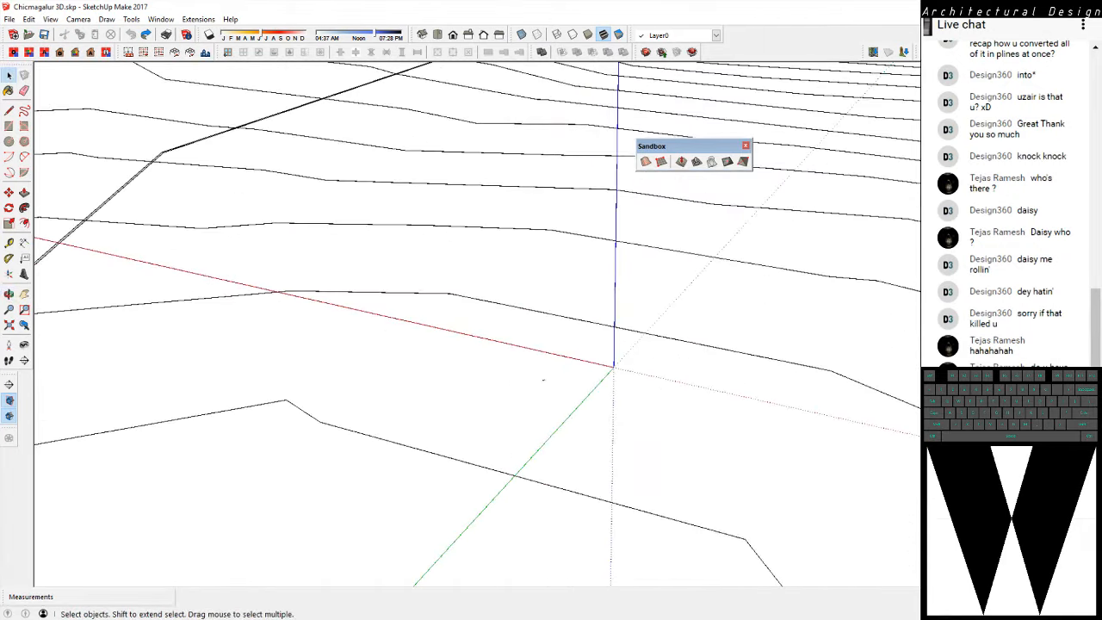
{"action": "left_click", "coordinate": [543, 380]}
{"action": "key", "text": "Delete"}
Select all the contours without the site boundary and generate the terrain surface with Sandbox From Contours
{"action": "scroll", "coordinate": [448, 336], "scroll_direction": "down", "scroll_amount": 7}
{"action": "middle_click_drag", "start_coordinate": [448, 336], "coordinate": [319, 367]}
{"action": "key", "text": "ctrl+a"}
{"action": "scroll", "coordinate": [664, 231], "scroll_direction": "down", "scroll_amount": 4}
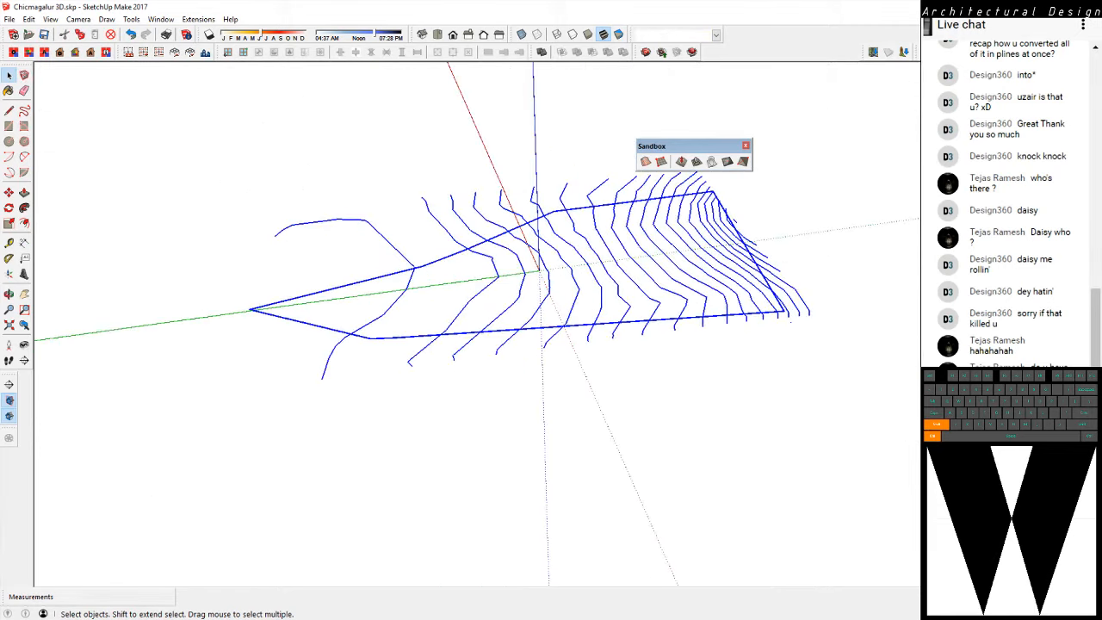
{"action": "left_click", "coordinate": [577, 209], "text": "ctrl+shift"}
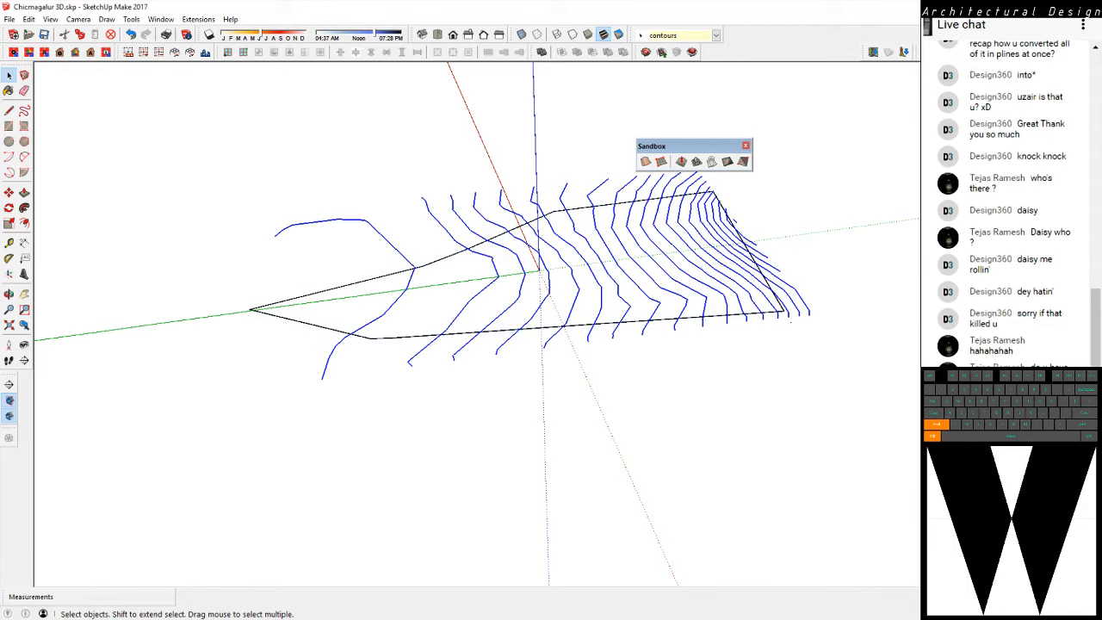
{"action": "left_click", "coordinate": [646, 161]}
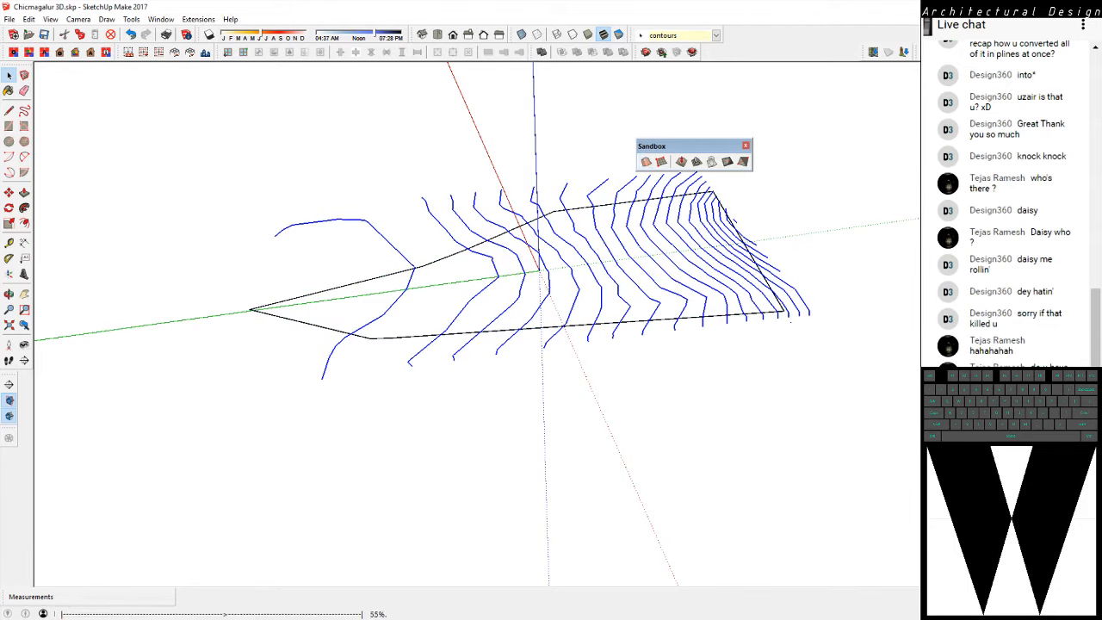
{"action": "middle_click_drag", "start_coordinate": [516, 284], "coordinate": [516, 258]}
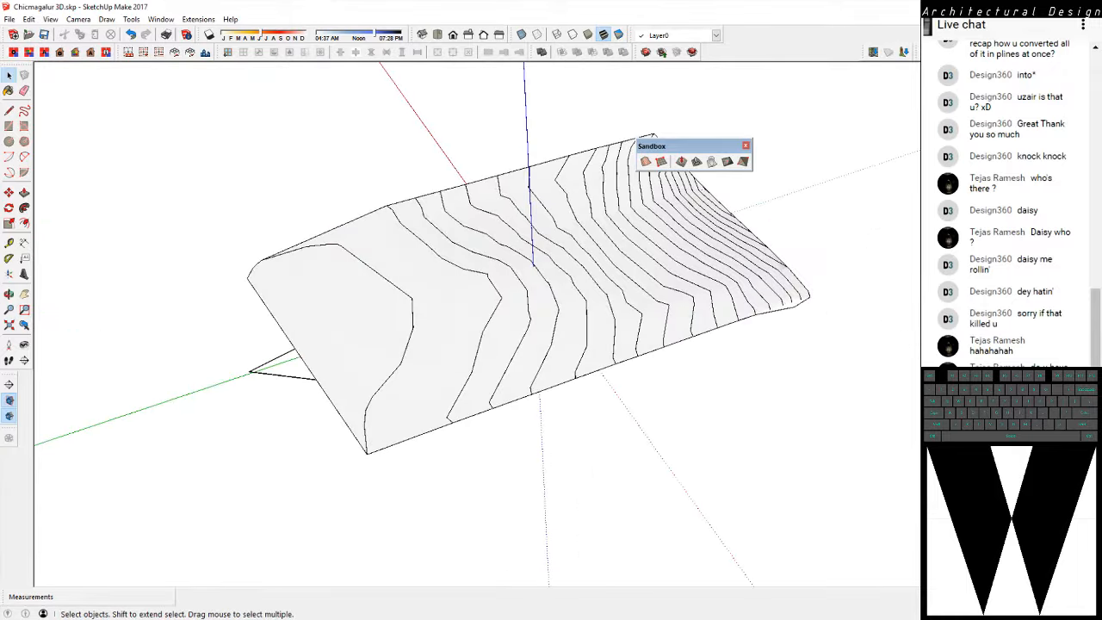
Select the site boundary and examine its outline and corners from beneath the terrain
{"action": "middle_click_drag", "start_coordinate": [430, 371], "coordinate": [439, 219]}
{"action": "scroll", "coordinate": [439, 219], "scroll_direction": "up", "scroll_amount": 3}
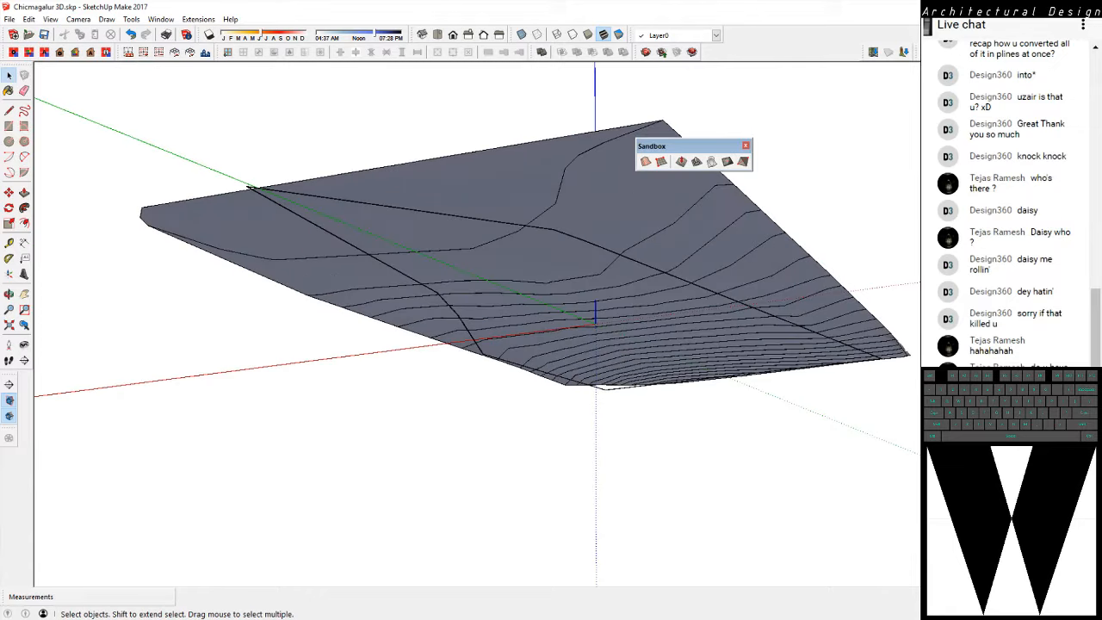
{"action": "left_click", "coordinate": [439, 214]}
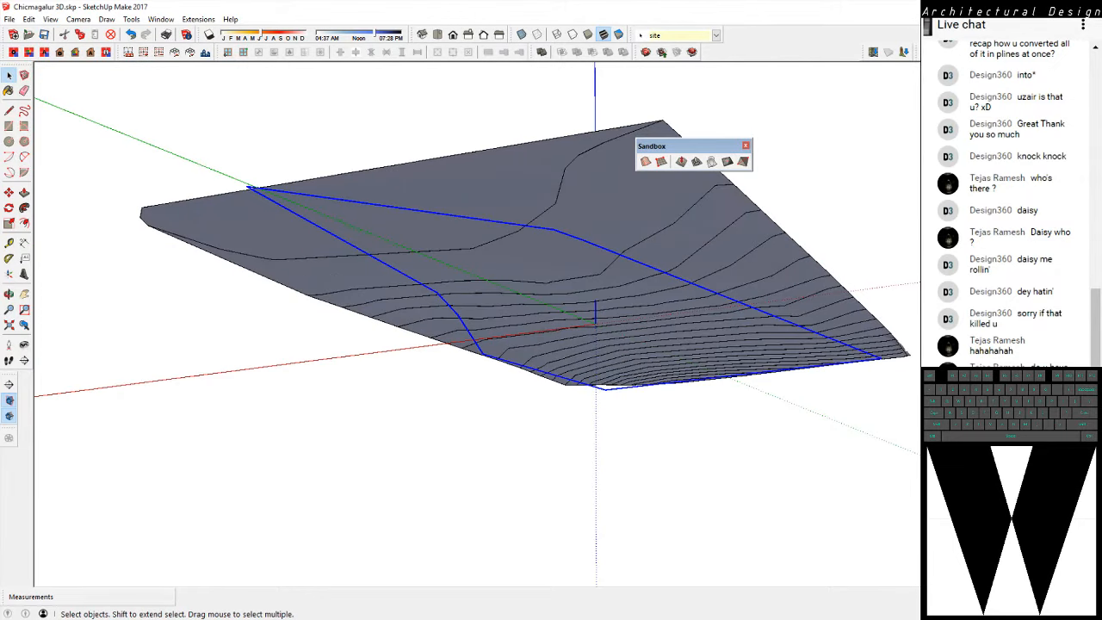
{"action": "middle_click_drag", "start_coordinate": [439, 258], "coordinate": [613, 297]}
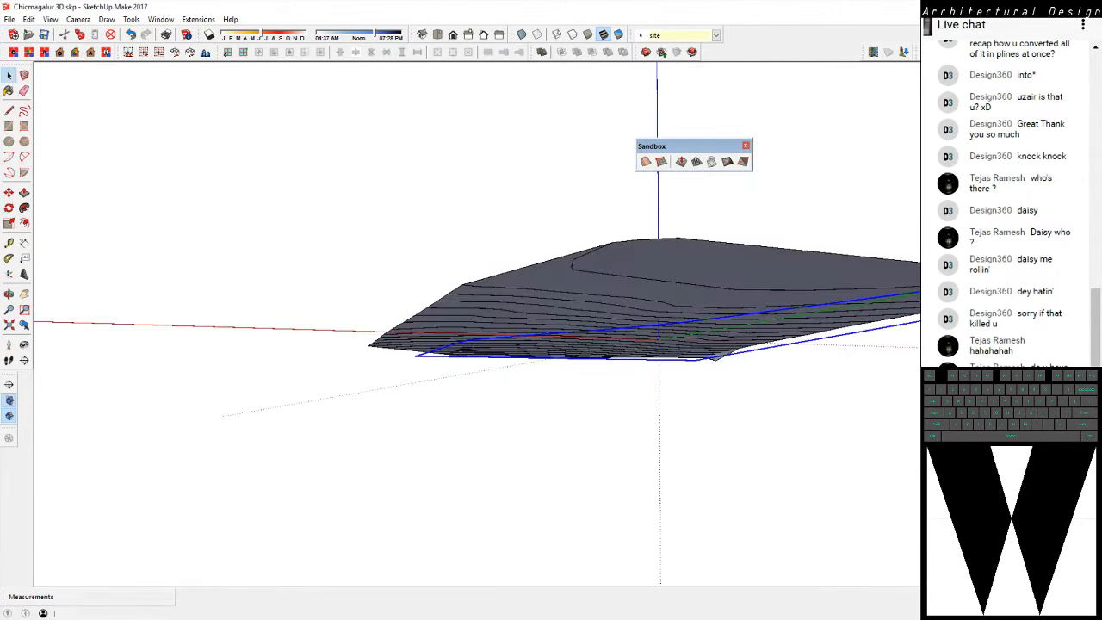
{"action": "middle_click_drag", "start_coordinate": [681, 314], "coordinate": [612, 289]}
{"action": "middle_click_drag", "start_coordinate": [611, 288], "coordinate": [560, 276], "text": "shift"}
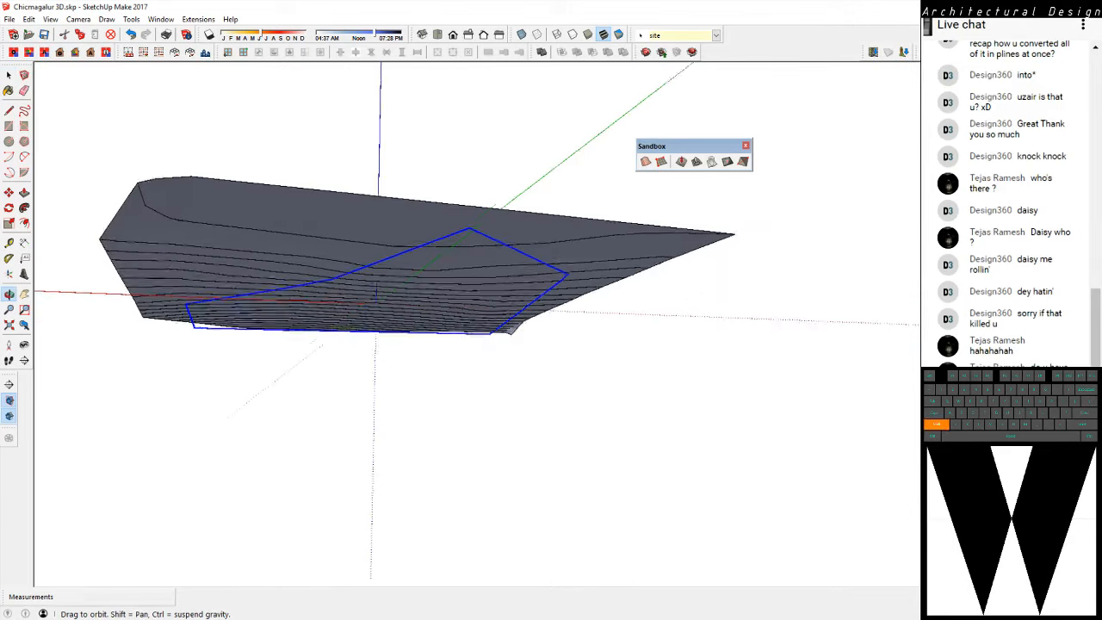
{"action": "scroll", "coordinate": [559, 275], "scroll_direction": "up", "scroll_amount": 5}
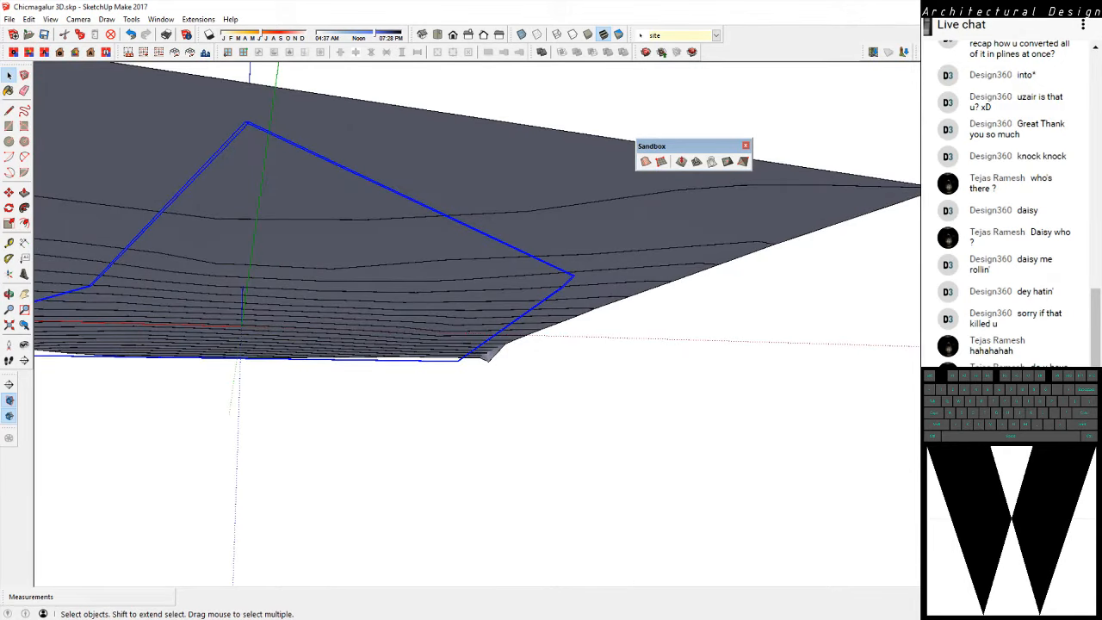
{"action": "key", "text": "l"}
{"action": "scroll", "coordinate": [264, 139], "scroll_direction": "up", "scroll_amount": 3}
{"action": "scroll", "coordinate": [276, 139], "scroll_direction": "up", "scroll_amount": 1}
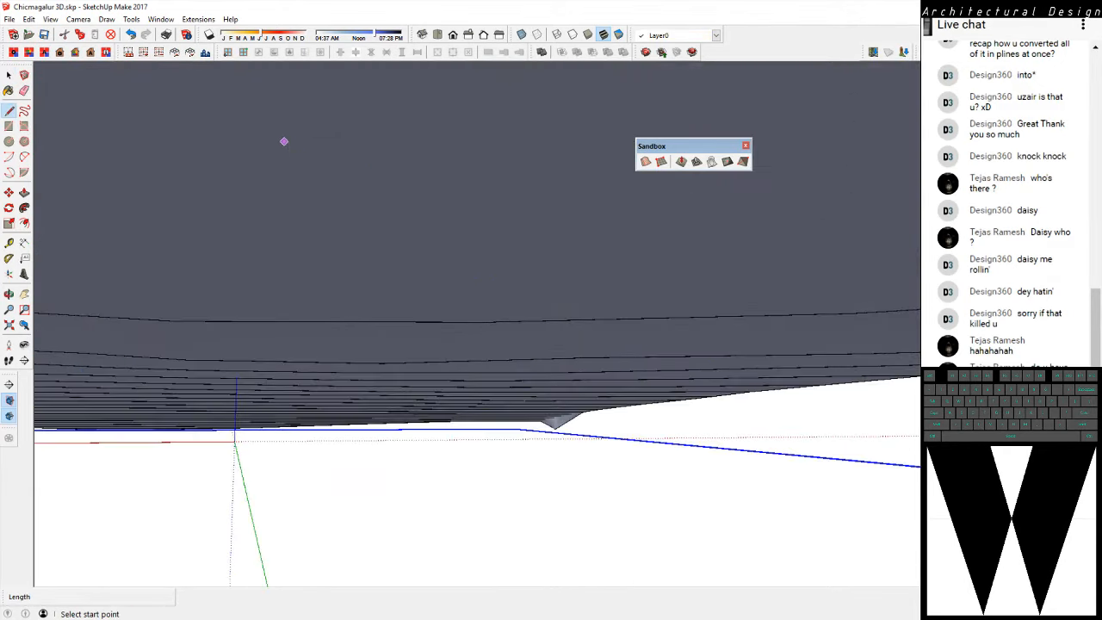
{"action": "scroll", "coordinate": [287, 145], "scroll_direction": "down", "scroll_amount": 1}
{"action": "middle_click_drag", "start_coordinate": [290, 167], "coordinate": [293, 207]}
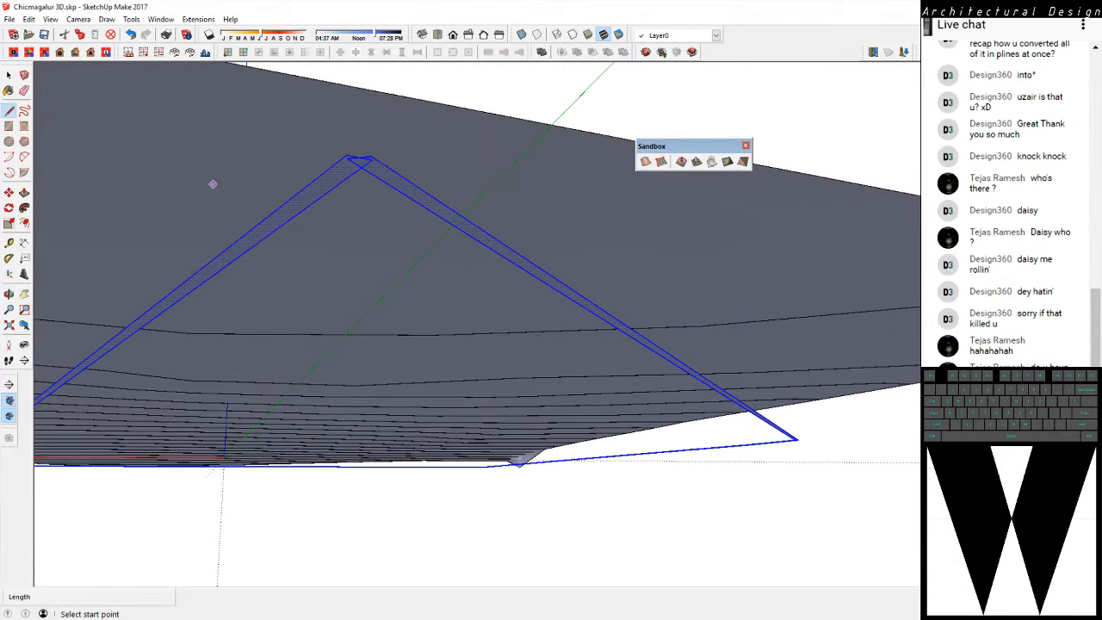
{"action": "key", "text": "space"}
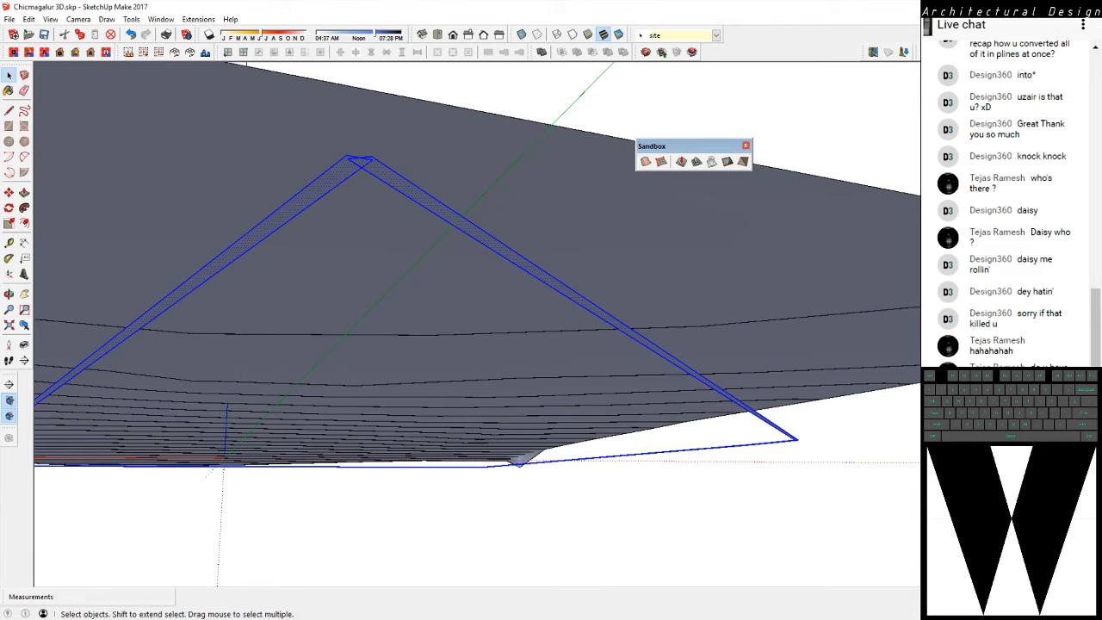
Switch to AutoCAD and select the site boundary polyline in Chikmanglur 3D Site.dwg around its apex corner
{"action": "key", "text": "alt+Tab"}
{"action": "scroll", "coordinate": [521, 129], "scroll_direction": "up", "scroll_amount": 5}
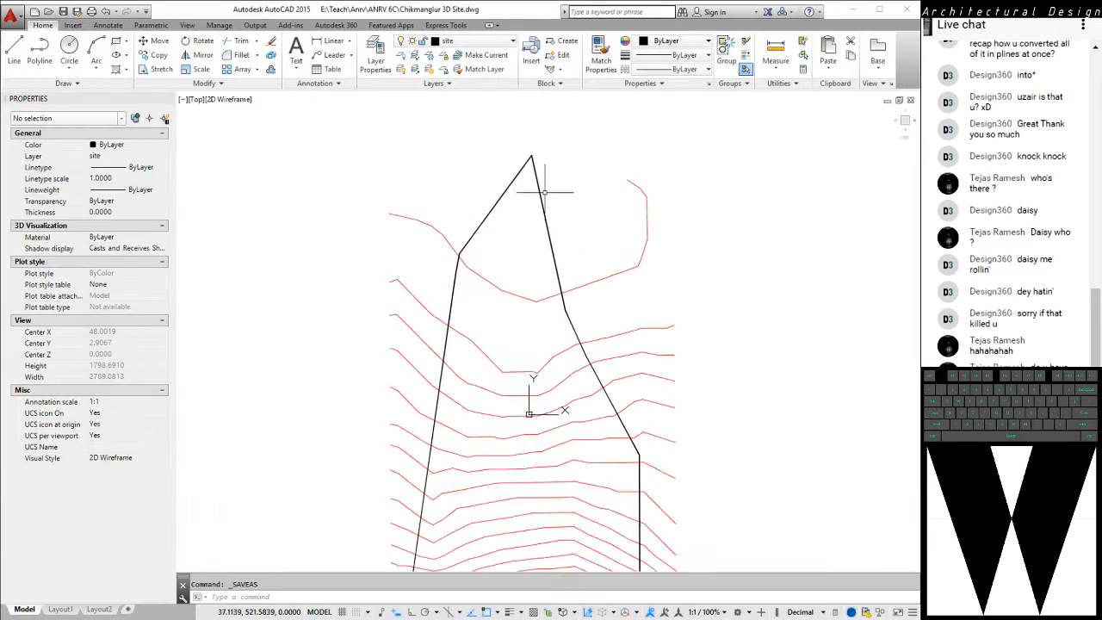
{"action": "scroll", "coordinate": [488, 167], "scroll_direction": "up", "scroll_amount": 3}
{"action": "left_click", "coordinate": [477, 177]}
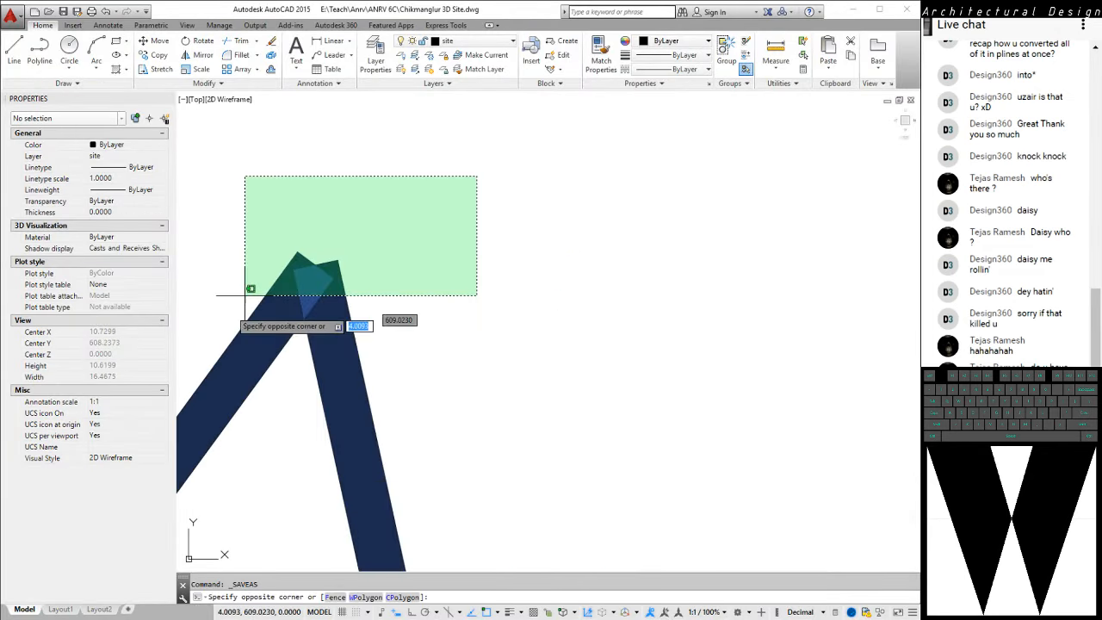
{"action": "left_click", "coordinate": [241, 314]}
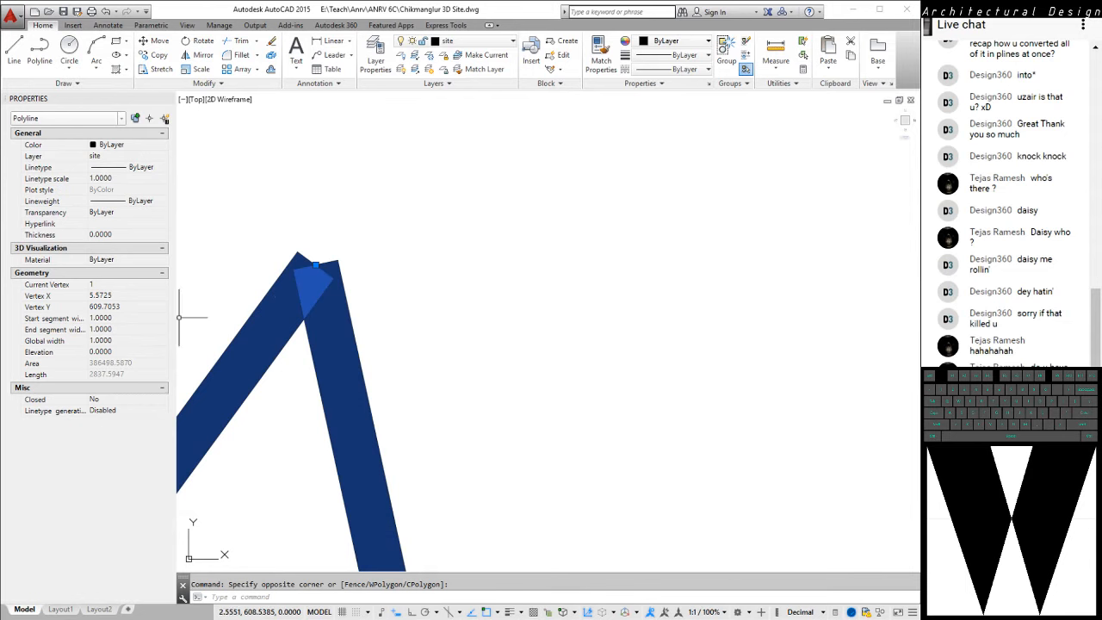
Set the start and end segment widths at the boundary polyline's first vertex to 0
{"action": "left_click", "coordinate": [125, 318]}
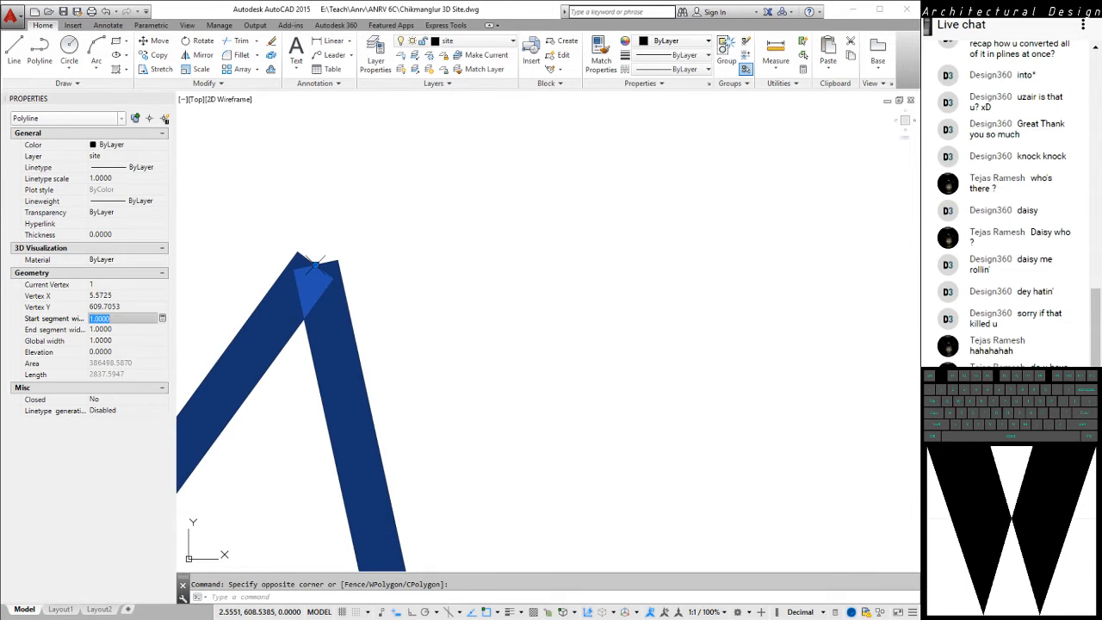
{"action": "type", "text": "0"}
{"action": "key", "text": "Return"}
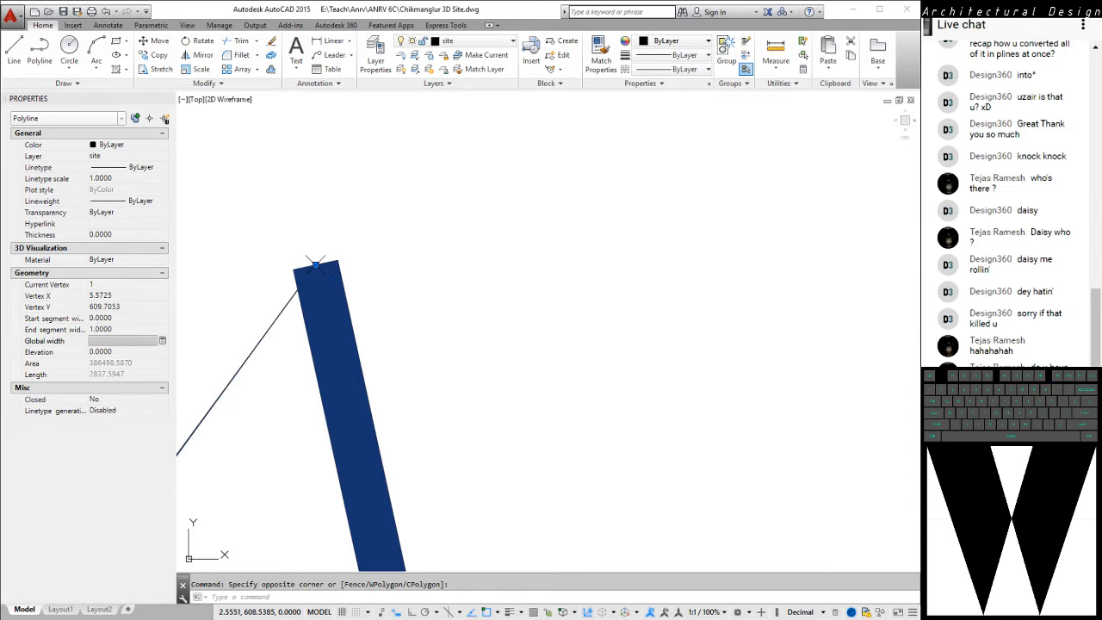
{"action": "left_click", "coordinate": [122, 330]}
{"action": "type", "text": "0"}
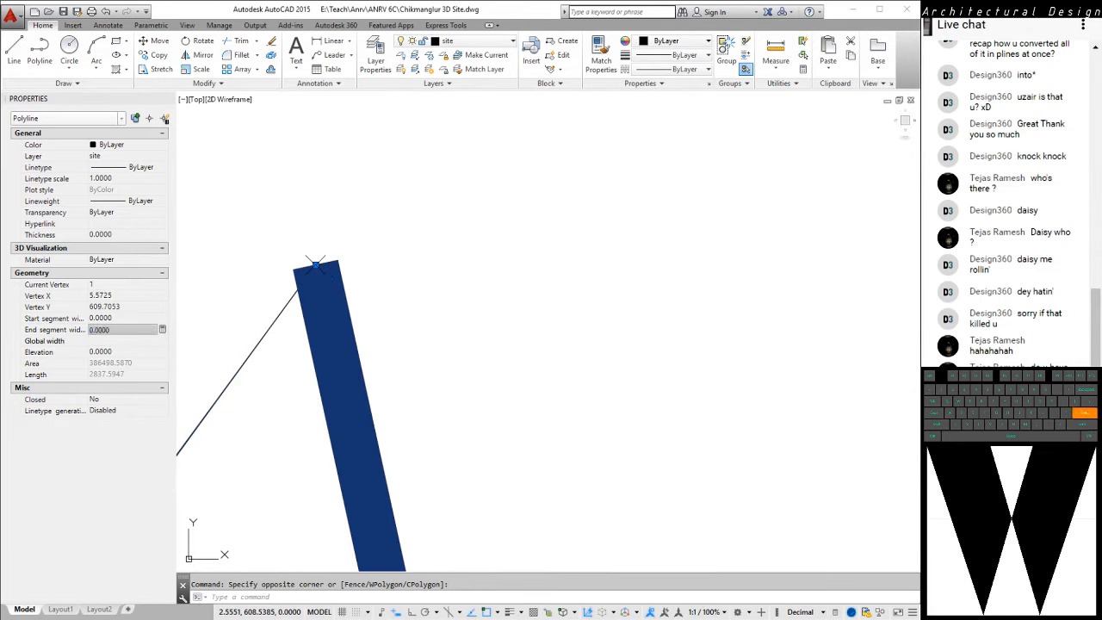
{"action": "key", "text": "Return"}
Examine the thickness of the boundary polyline's remaining segments and clear the selection
{"action": "mouse_move", "coordinate": [468, 320]}
{"action": "middle_mouse_down"}
{"action": "mouse_move", "coordinate": [481, 284]}
{"action": "mouse_move", "coordinate": [638, 200]}
{"action": "middle_mouse_up"}
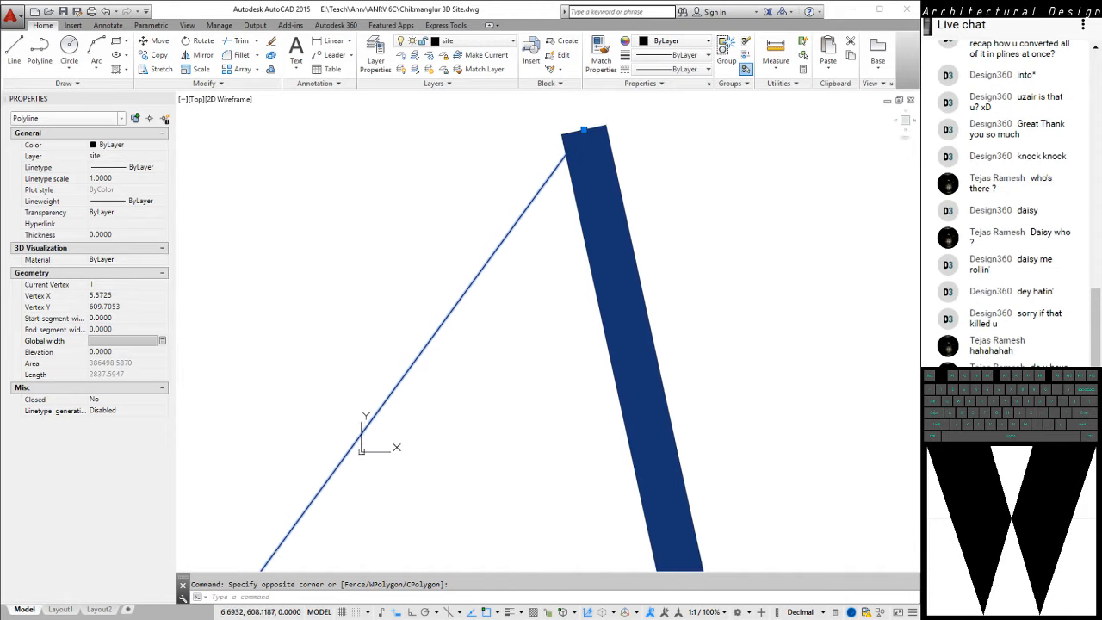
{"action": "scroll", "coordinate": [511, 249], "scroll_direction": "down", "scroll_amount": 12}
{"action": "scroll", "coordinate": [526, 307], "scroll_direction": "up", "scroll_amount": 9}
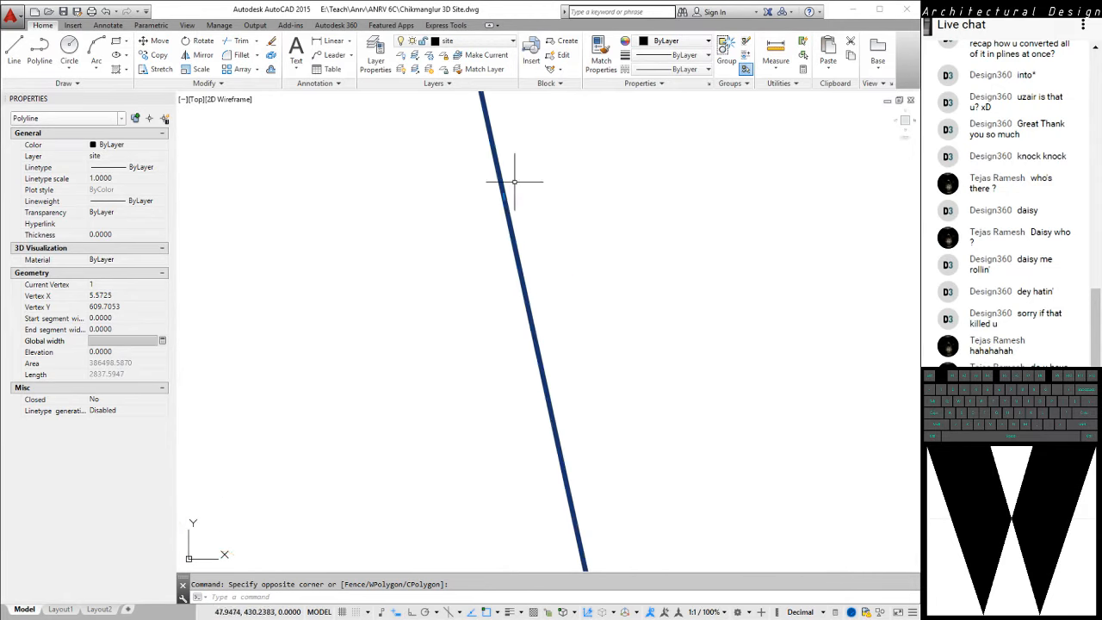
{"action": "middle_click_drag", "start_coordinate": [517, 180], "coordinate": [509, 305]}
{"action": "scroll", "coordinate": [509, 304], "scroll_direction": "down", "scroll_amount": 4}
{"action": "middle_click_drag", "start_coordinate": [291, 212], "coordinate": [355, 302]}
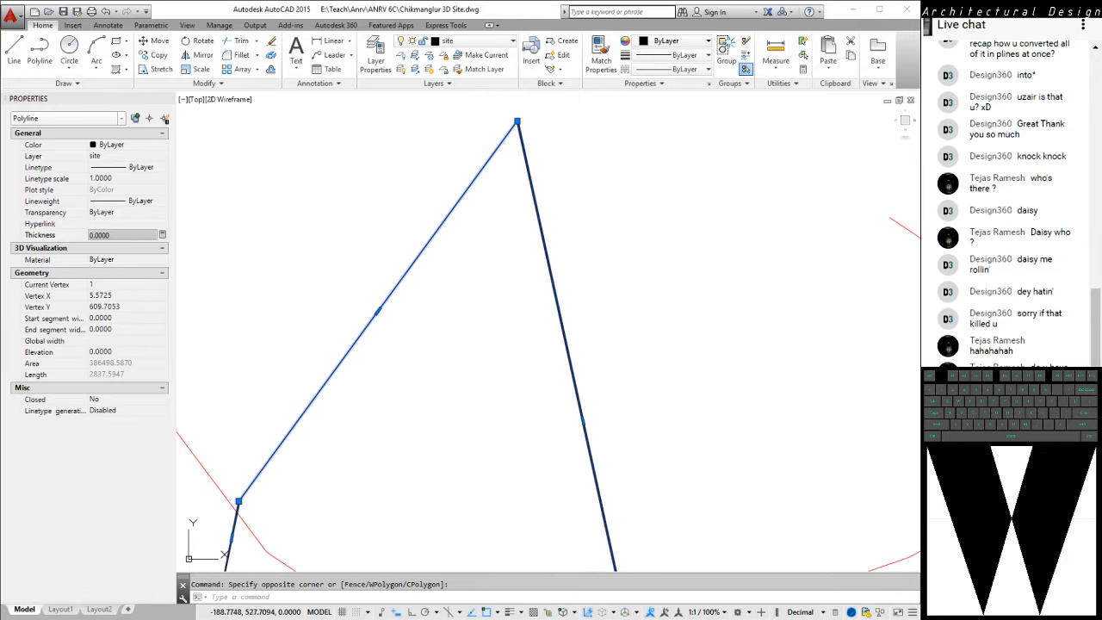
{"action": "key", "text": "Escape"}
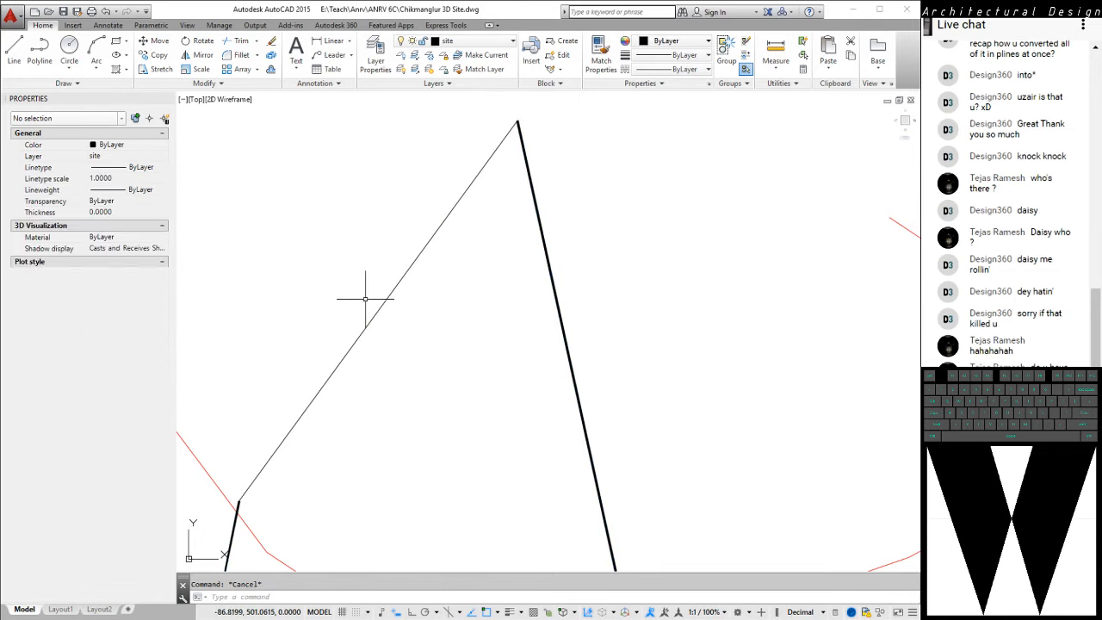
{"action": "scroll", "coordinate": [561, 179], "scroll_direction": "down", "scroll_amount": 2}
{"action": "scroll", "coordinate": [523, 295], "scroll_direction": "down", "scroll_amount": 3}
{"action": "scroll", "coordinate": [468, 239], "scroll_direction": "up", "scroll_amount": 2}
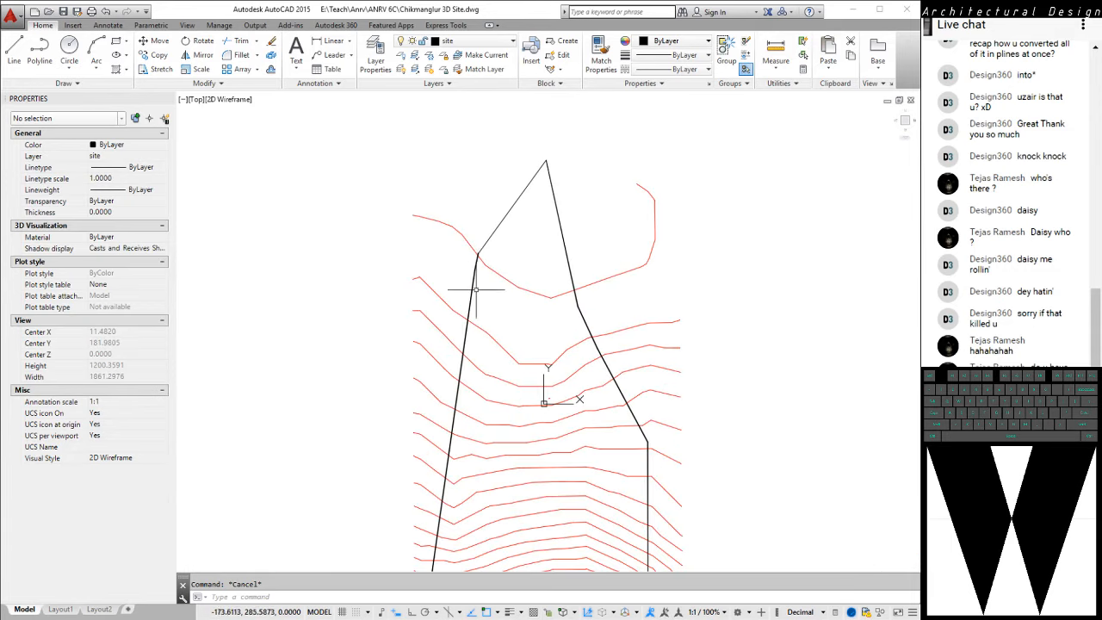
{"action": "left_click", "coordinate": [479, 287]}
{"action": "left_click", "coordinate": [446, 280]}
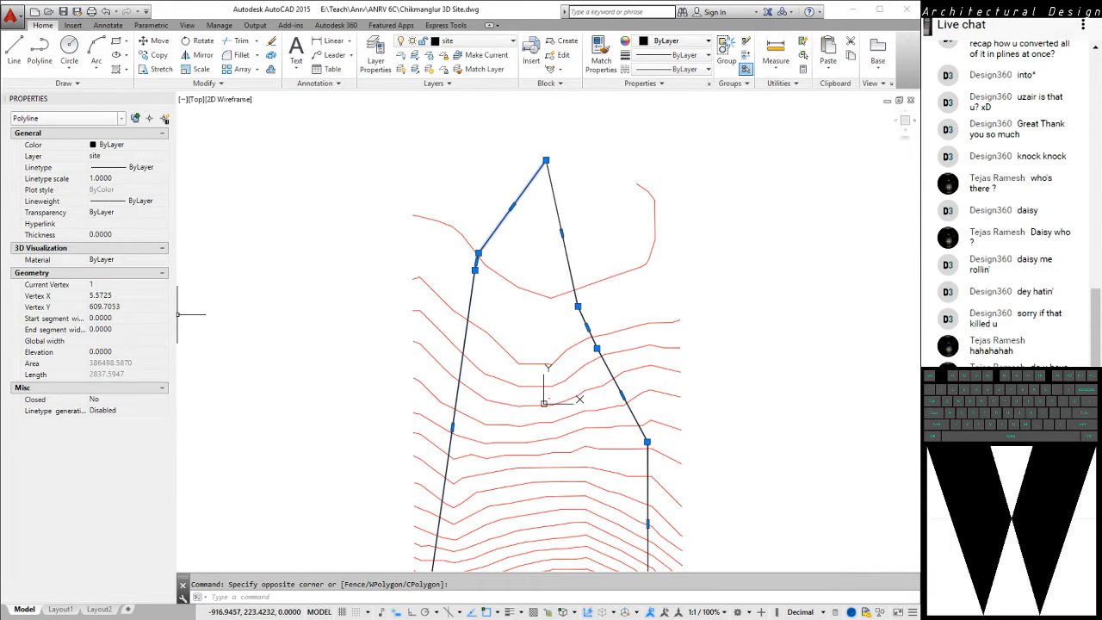
{"action": "key", "text": "Escape"}
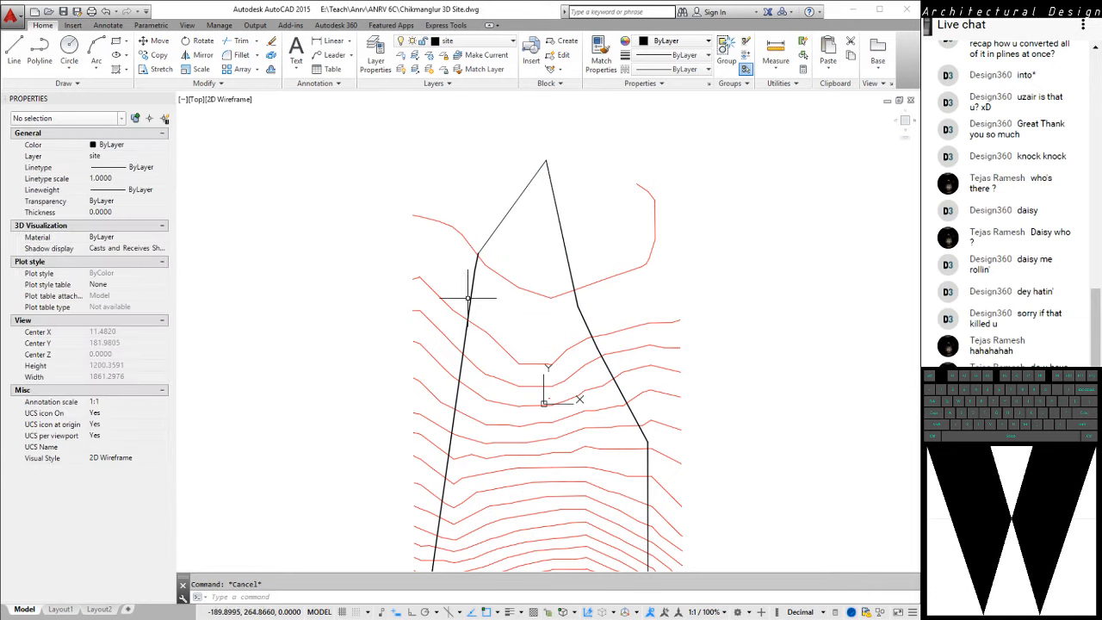
Explode the site boundary polyline into plain zero-width lines
{"action": "left_click", "coordinate": [469, 297]}
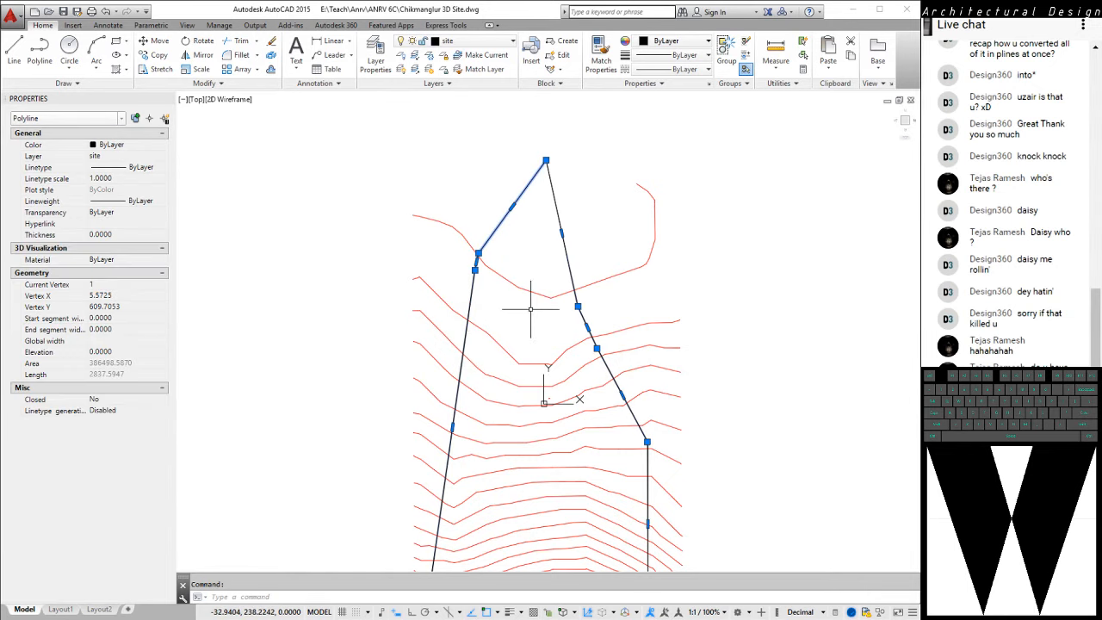
{"action": "mouse_move", "coordinate": [530, 308]}
{"action": "middle_mouse_down"}
{"action": "mouse_move", "coordinate": [531, 266]}
{"action": "mouse_move", "coordinate": [546, 263]}
{"action": "mouse_move", "coordinate": [434, 246]}
{"action": "middle_mouse_up"}
{"action": "scroll", "coordinate": [382, 230], "scroll_direction": "up", "scroll_amount": 6}
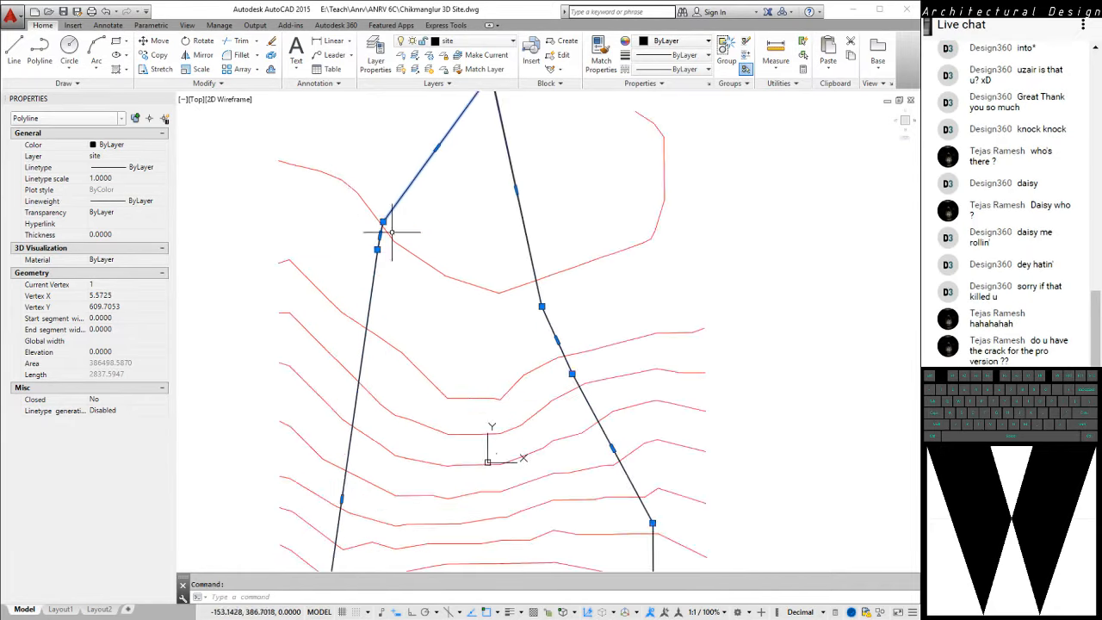
{"action": "scroll", "coordinate": [331, 215], "scroll_direction": "up", "scroll_amount": 2}
{"action": "middle_click_drag", "start_coordinate": [331, 213], "coordinate": [421, 347]}
{"action": "scroll", "coordinate": [431, 162], "scroll_direction": "up", "scroll_amount": 10}
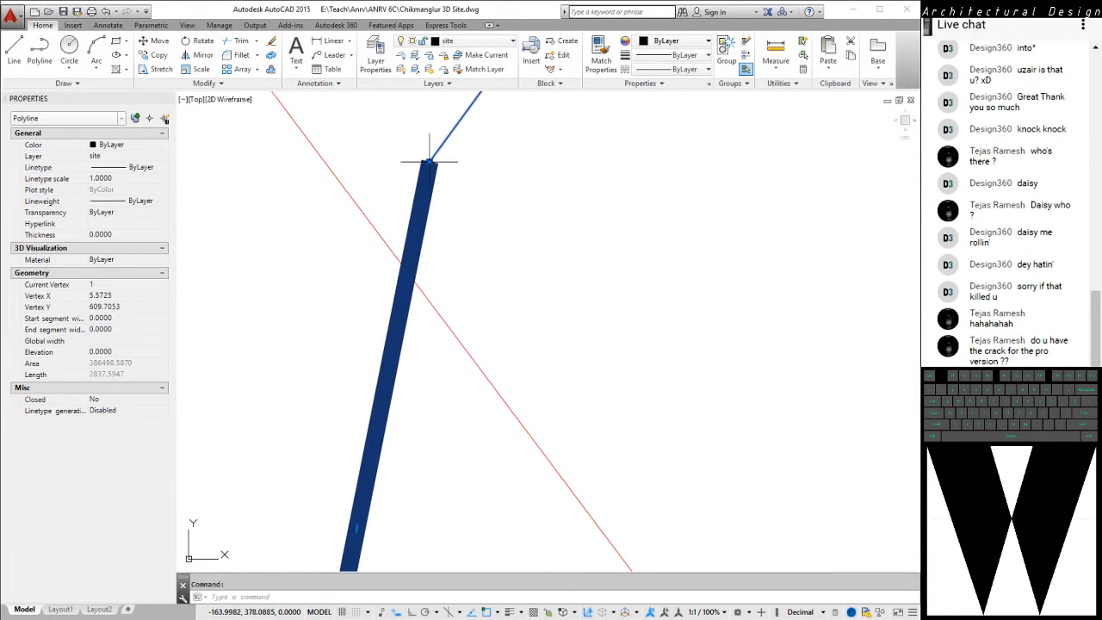
{"action": "scroll", "coordinate": [430, 157], "scroll_direction": "up", "scroll_amount": 2}
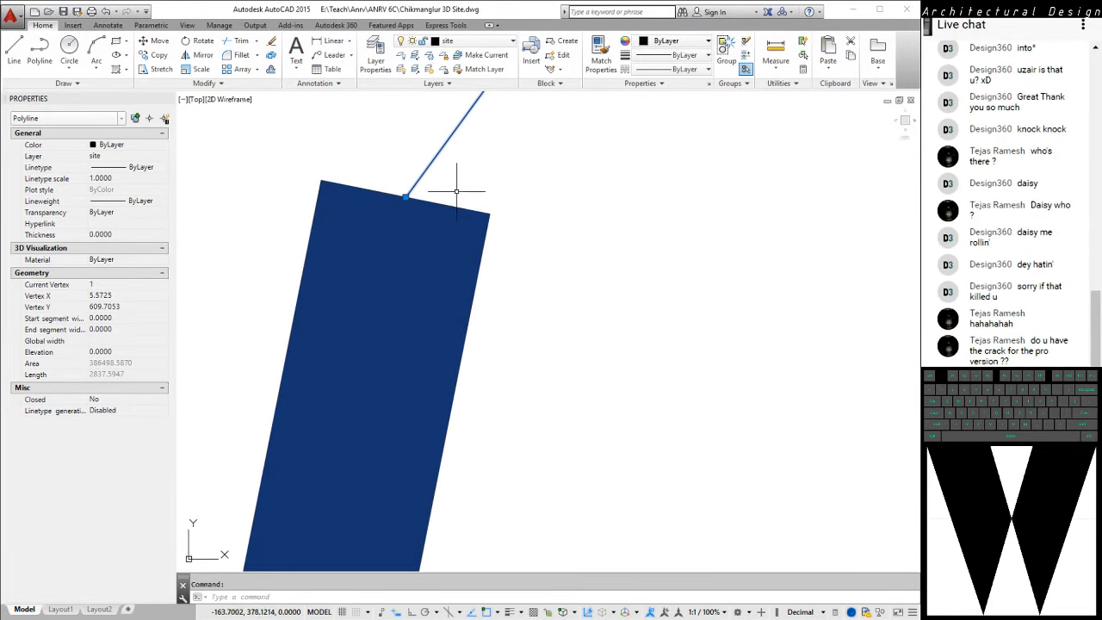
{"action": "type", "text": "x"}
{"action": "key", "text": "space"}
{"action": "scroll", "coordinate": [421, 231], "scroll_direction": "down", "scroll_amount": 10}
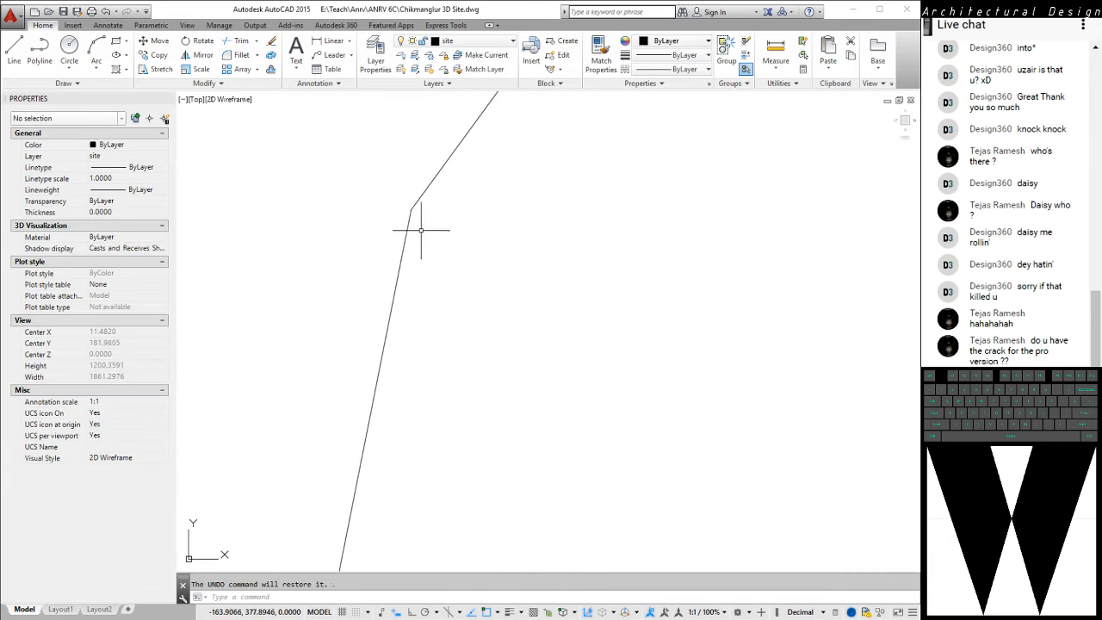
Isolate the site layer based on the two boundary lines meeting at the upper-left corner of the site
{"action": "left_click", "coordinate": [453, 260]}
{"action": "left_click", "coordinate": [411, 204]}
{"action": "scroll", "coordinate": [455, 229], "scroll_direction": "down", "scroll_amount": 10}
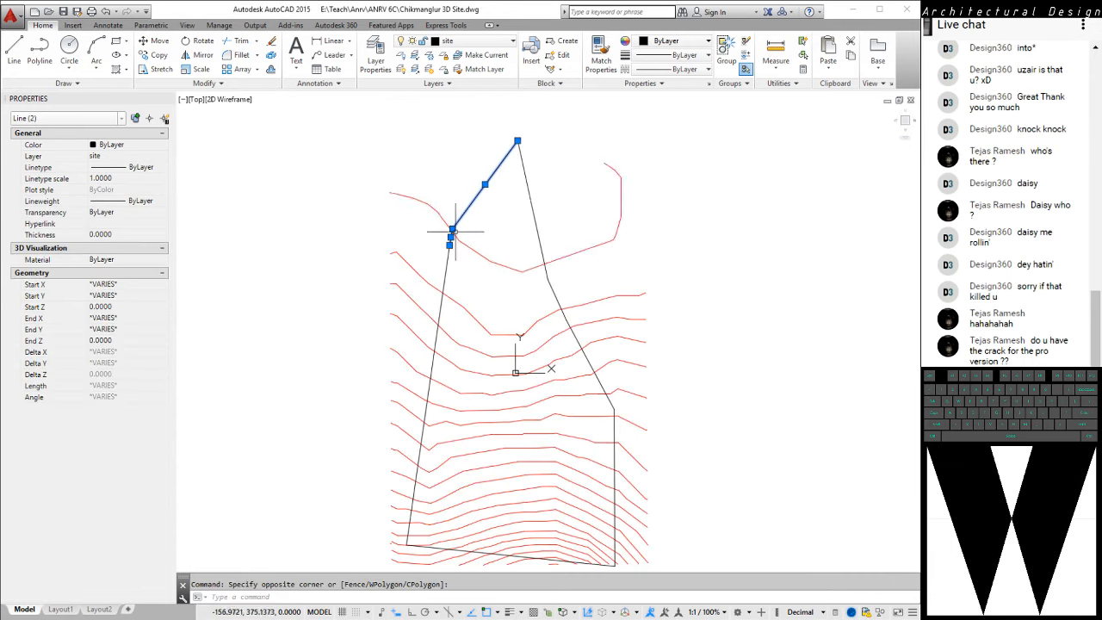
{"action": "middle_click_drag", "start_coordinate": [505, 198], "coordinate": [488, 206]}
{"action": "right_click", "coordinate": [521, 155]}
{"action": "key", "text": "Escape"}
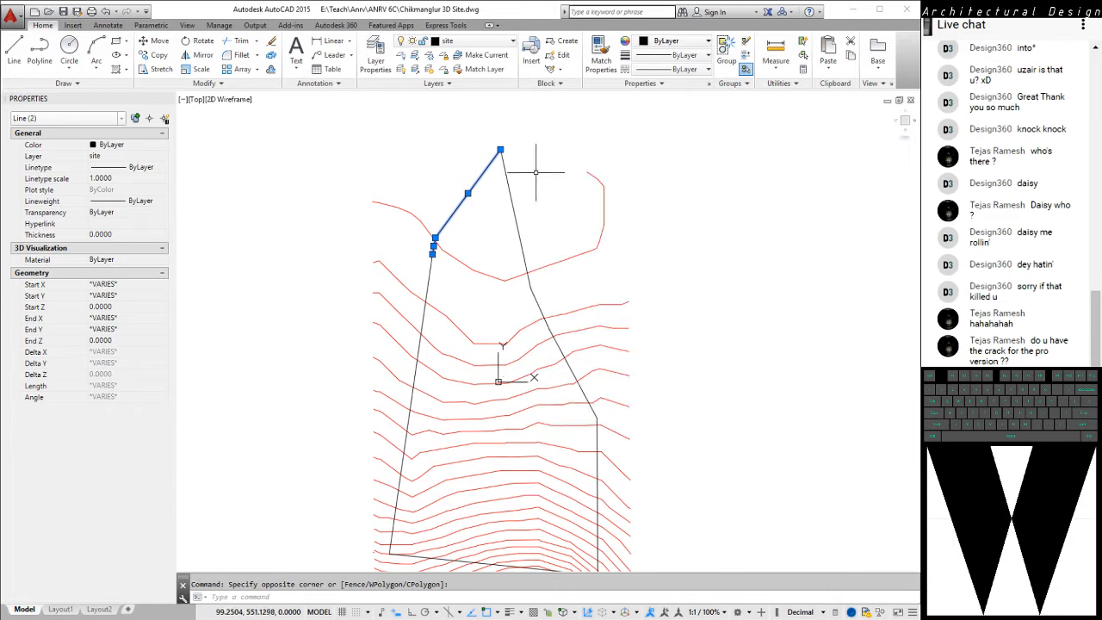
{"action": "type", "text": "LAy"}
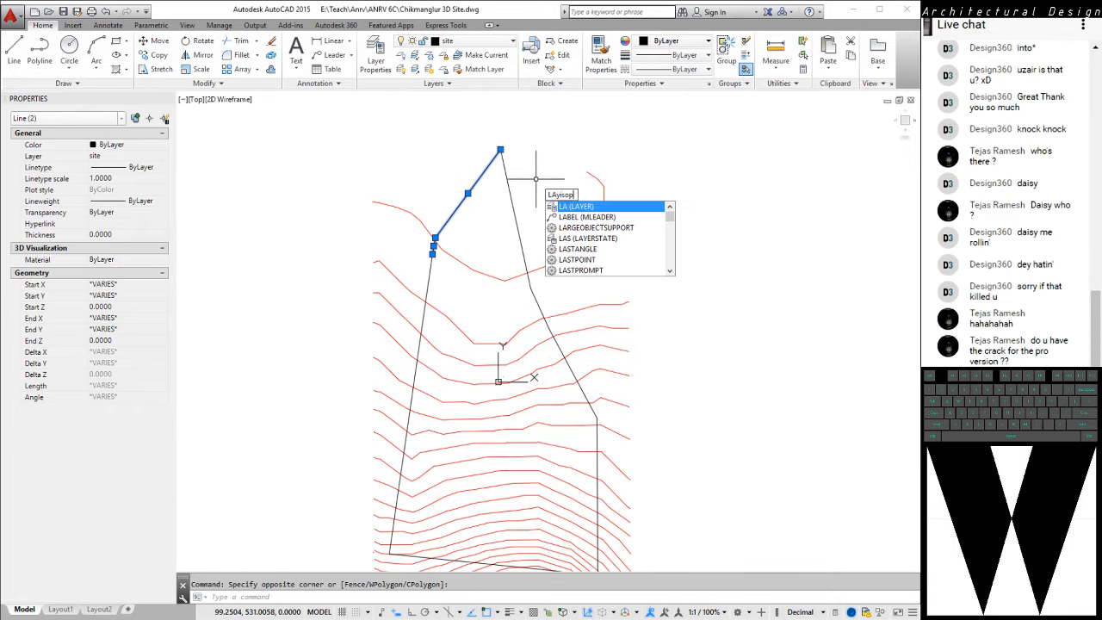
{"action": "type", "text": "iso"}
{"action": "key", "text": "Return"}
{"action": "key", "text": "Escape"}
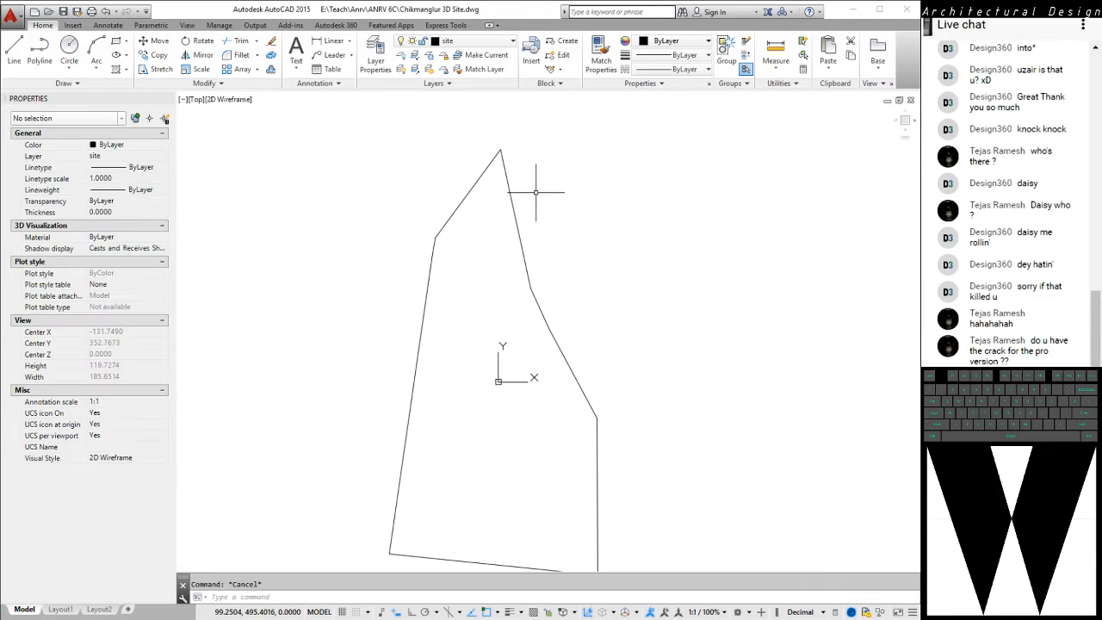
Undo the site layer isolation to restore the contours
{"action": "middle_click_drag", "start_coordinate": [384, 225], "coordinate": [428, 226]}
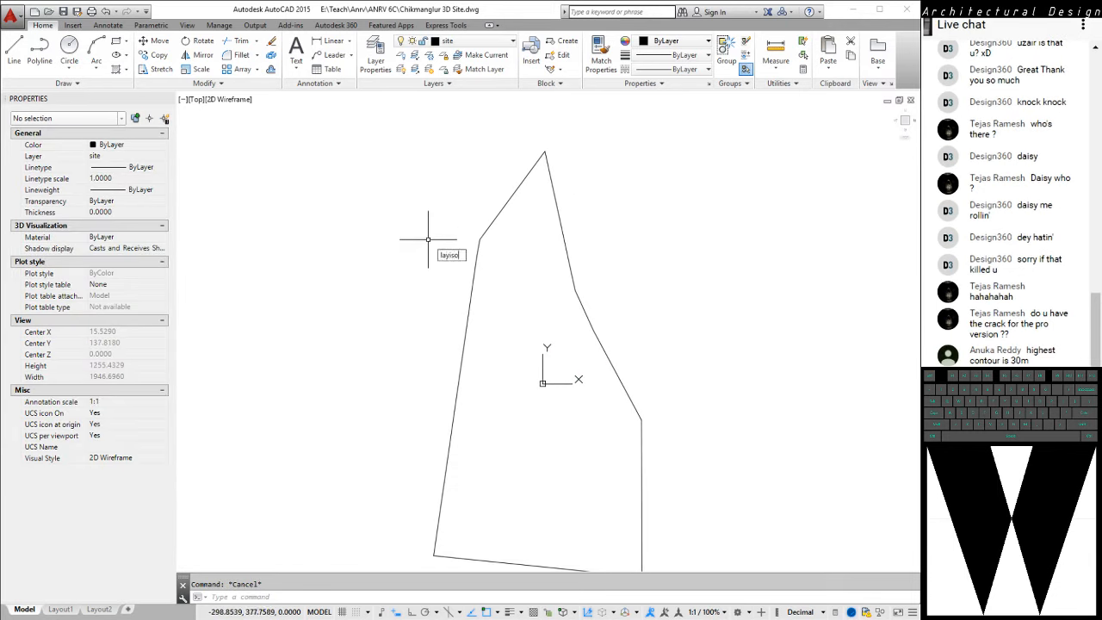
{"action": "key", "text": "Escape"}
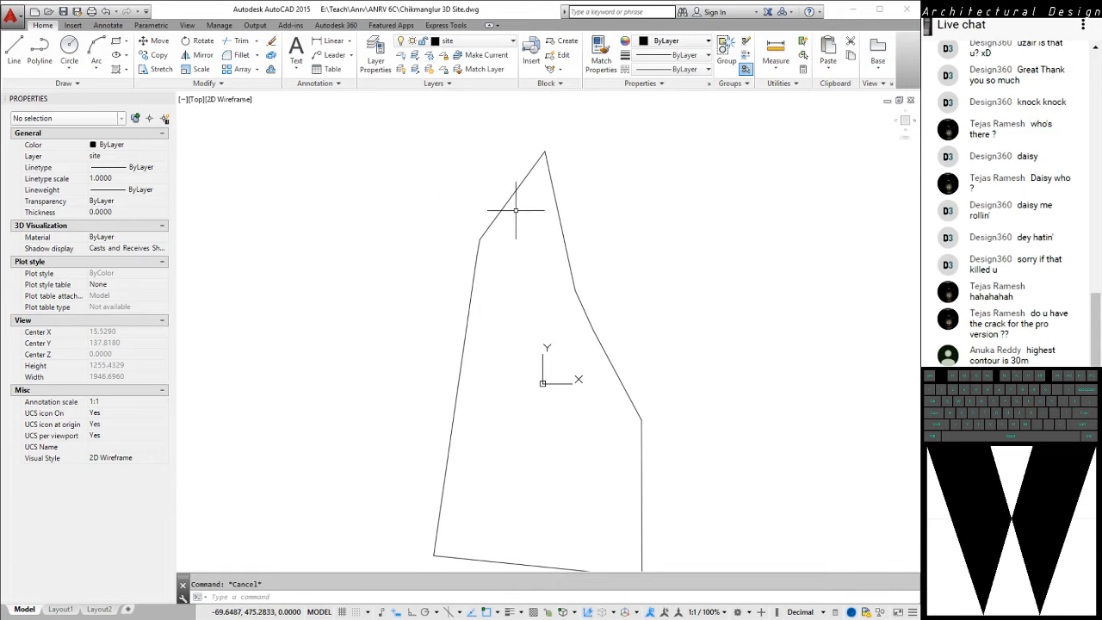
{"action": "key", "text": "ctrl+z"}
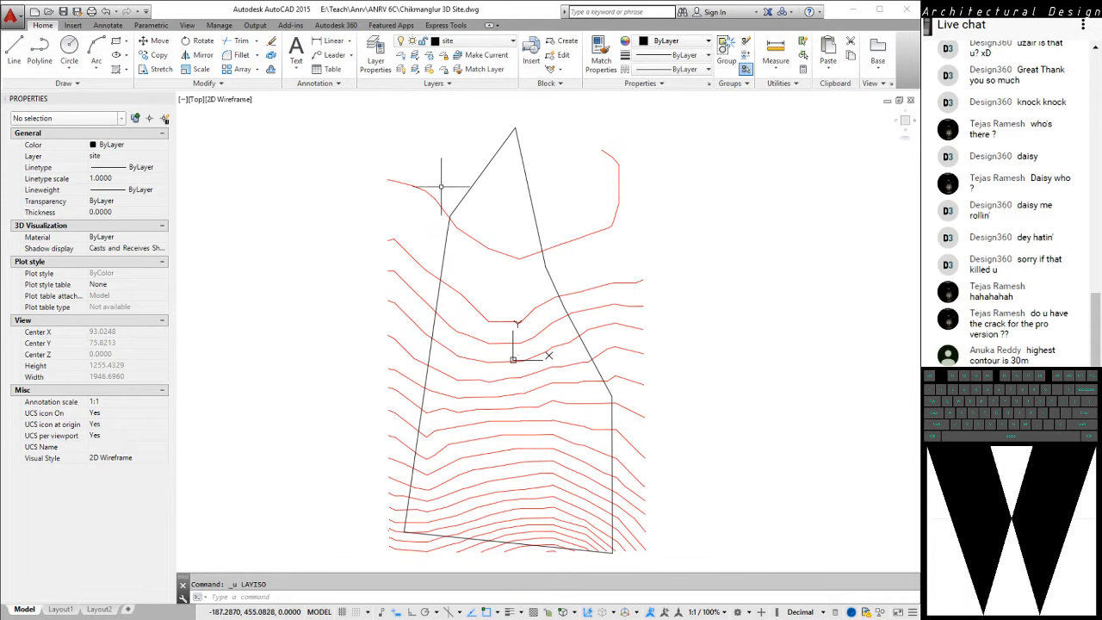
Isolate the site layer with LAYISO by picking the sloping boundary line next to the apex
{"action": "type", "text": "lay"}
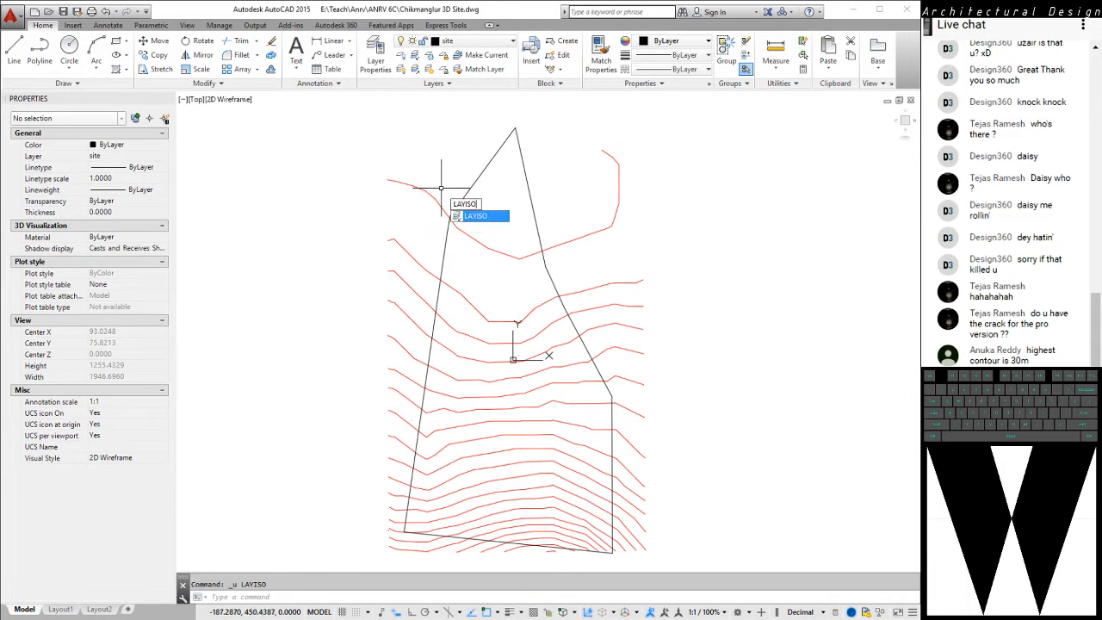
{"action": "key", "text": "Return"}
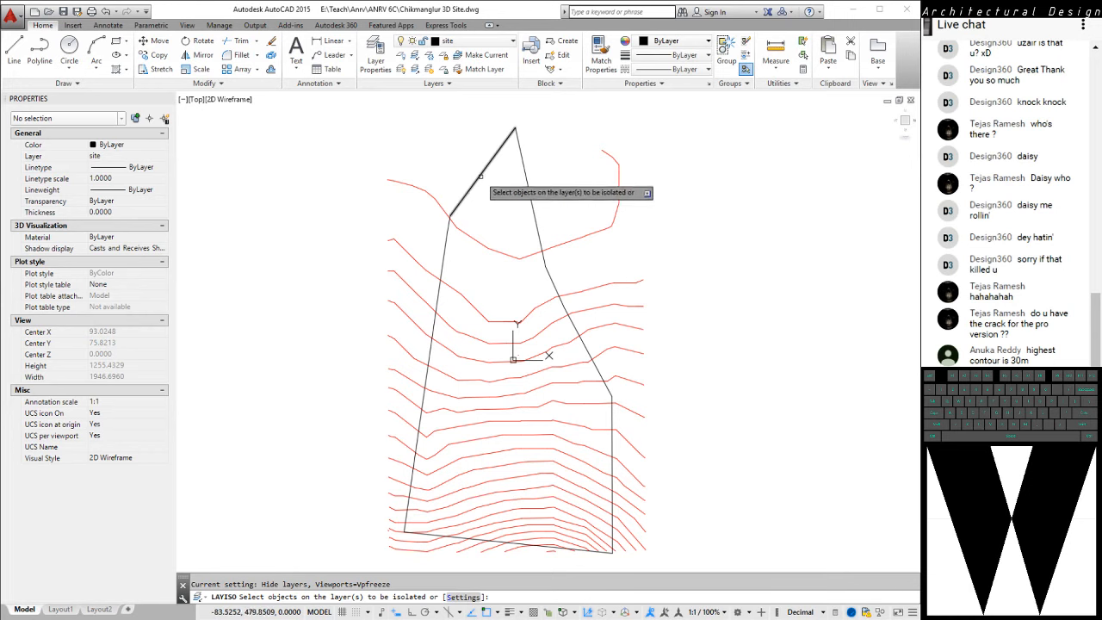
{"action": "left_click", "coordinate": [481, 177]}
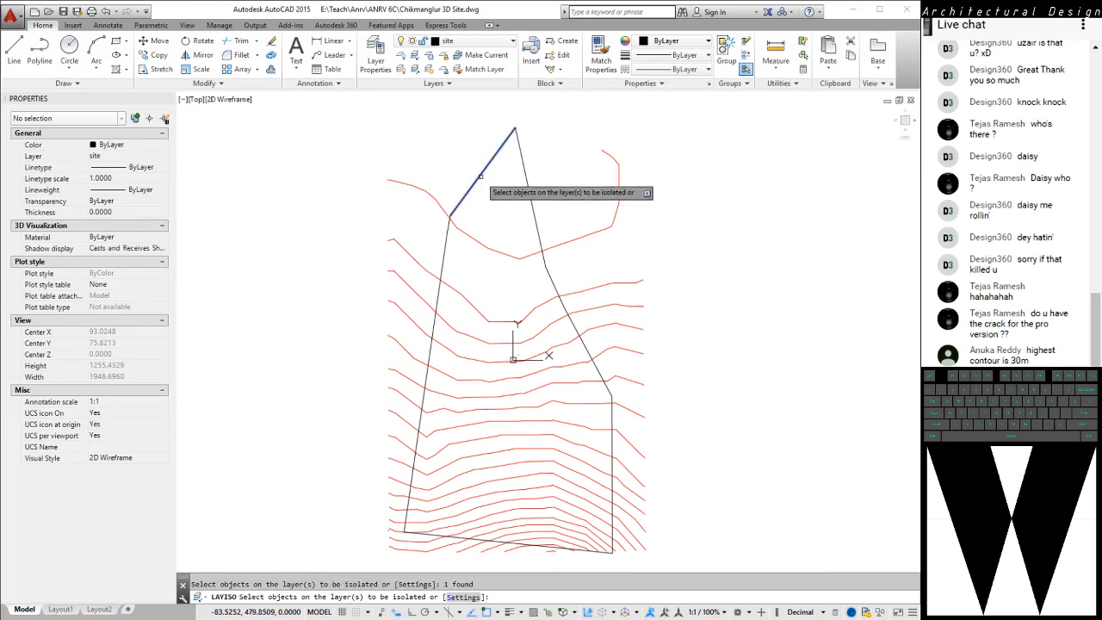
{"action": "key", "text": "Return"}
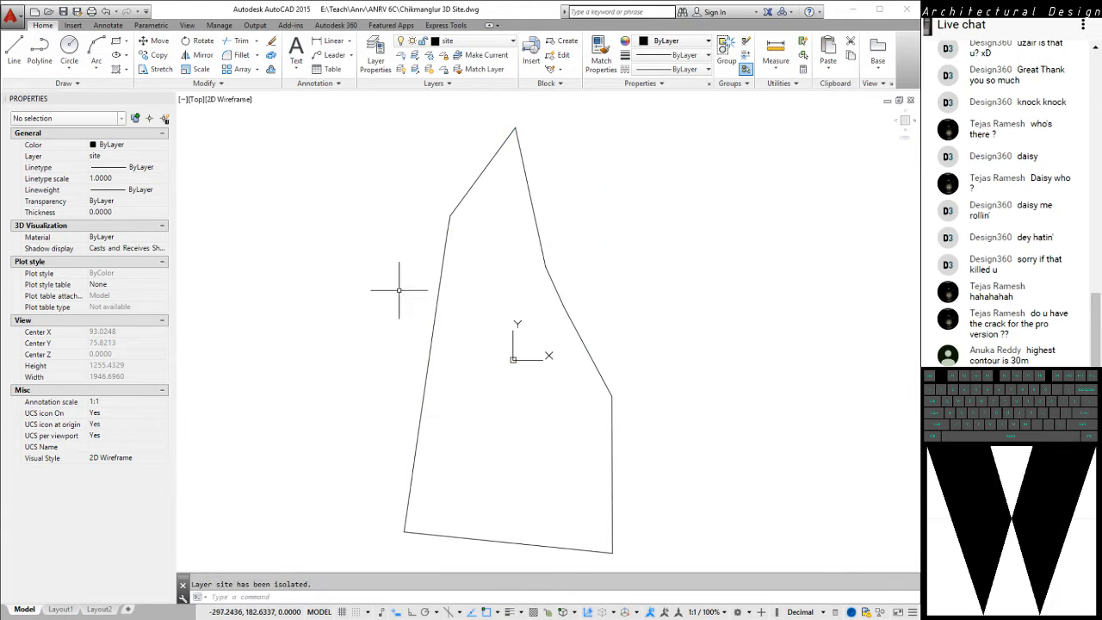
Examine the exploded site boundary's individual lines by selecting them all, and clear the selection
{"action": "scroll", "coordinate": [461, 297], "scroll_direction": "down", "scroll_amount": 4}
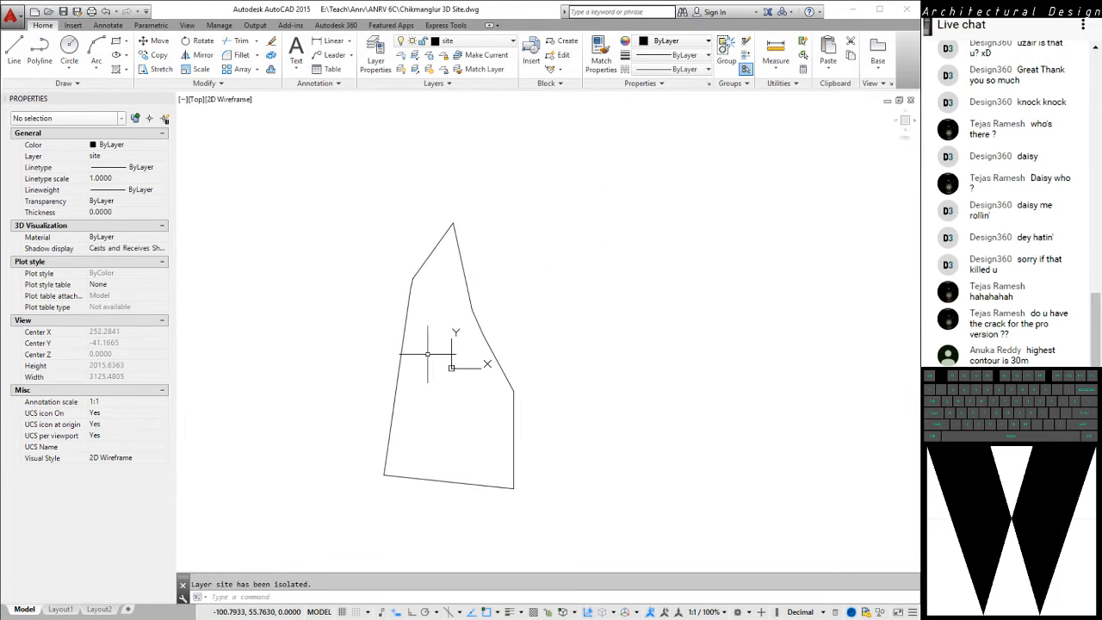
{"action": "scroll", "coordinate": [485, 337], "scroll_direction": "up", "scroll_amount": 6}
{"action": "middle_click_drag", "start_coordinate": [394, 516], "coordinate": [401, 425]}
{"action": "scroll", "coordinate": [342, 472], "scroll_direction": "down", "scroll_amount": 2}
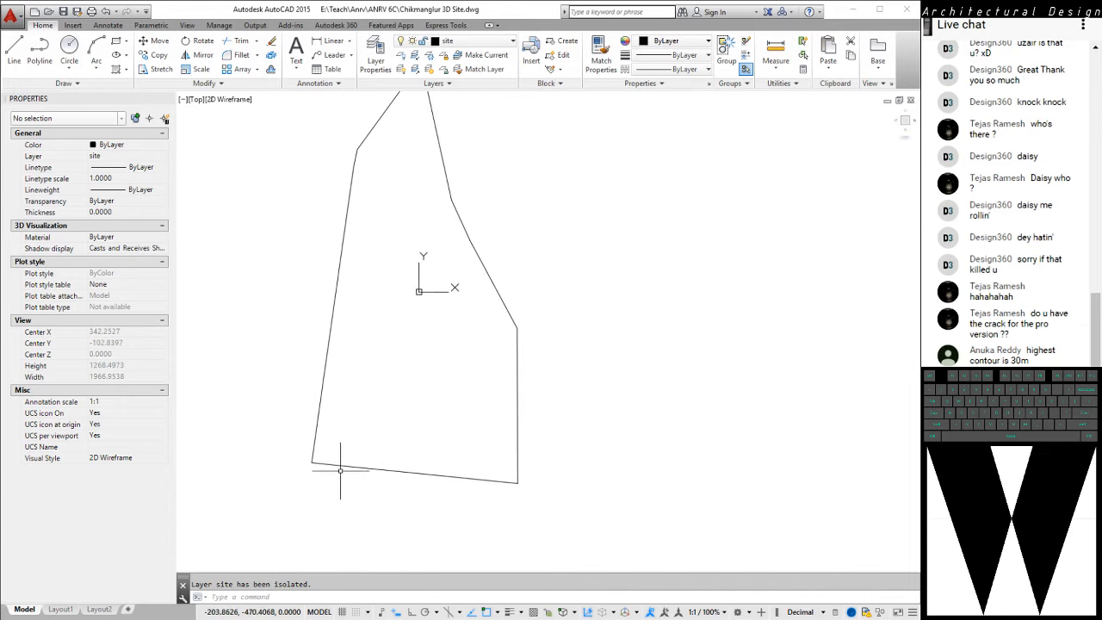
{"action": "left_click", "coordinate": [344, 491]}
{"action": "left_click", "coordinate": [293, 423]}
{"action": "scroll", "coordinate": [383, 217], "scroll_direction": "down", "scroll_amount": 2}
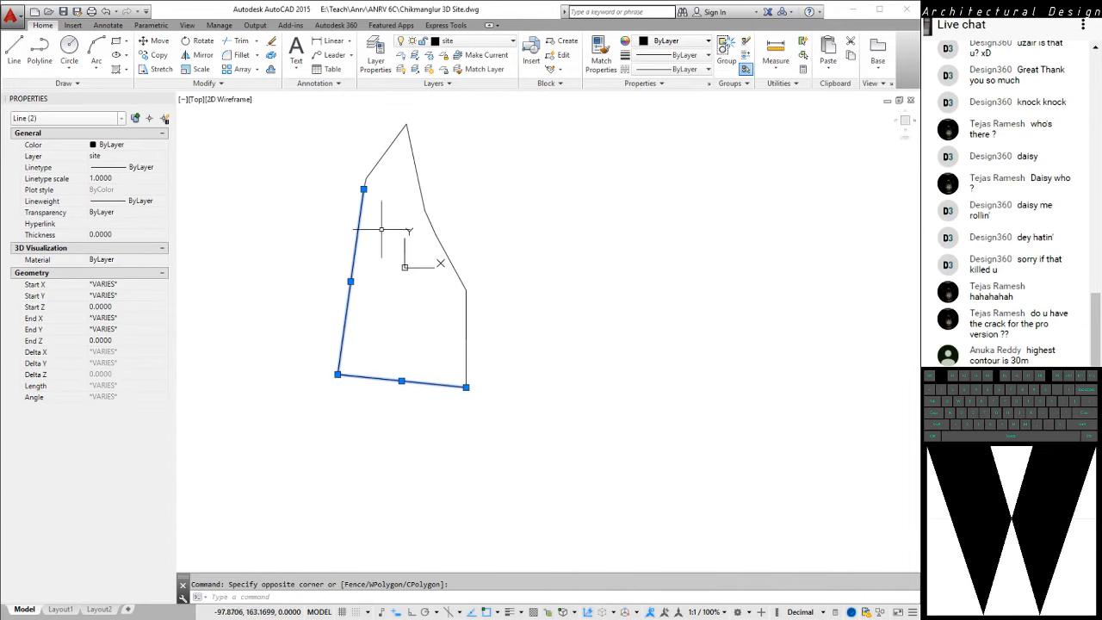
{"action": "left_click", "coordinate": [505, 117]}
{"action": "left_click", "coordinate": [271, 431]}
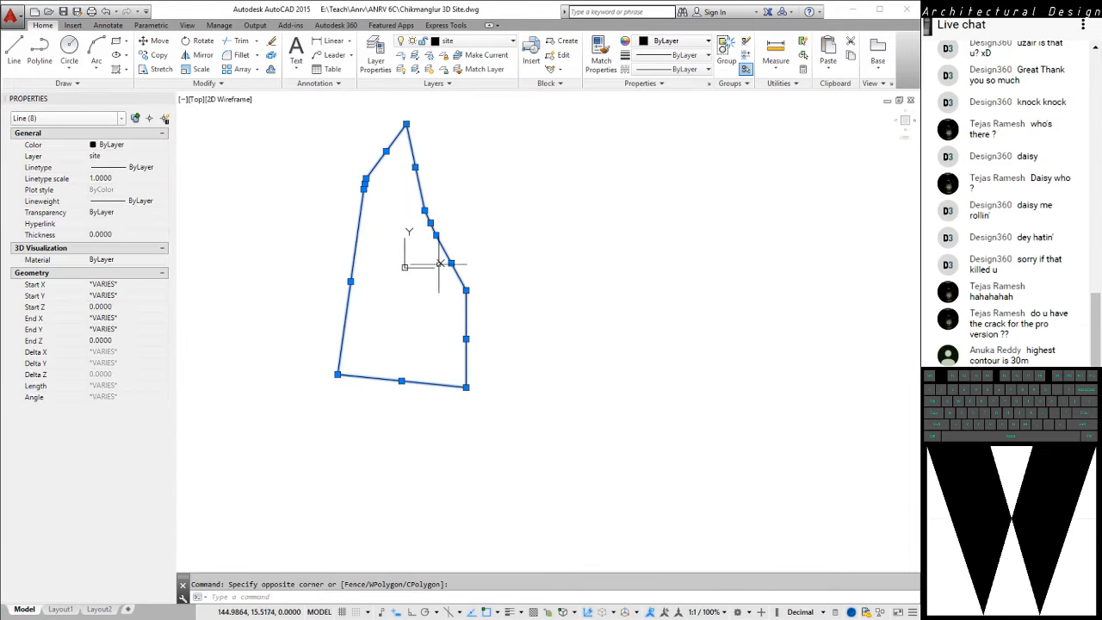
{"action": "middle_click_drag", "start_coordinate": [408, 234], "coordinate": [424, 249]}
{"action": "key", "text": "Escape"}
{"action": "type", "text": "pe"}
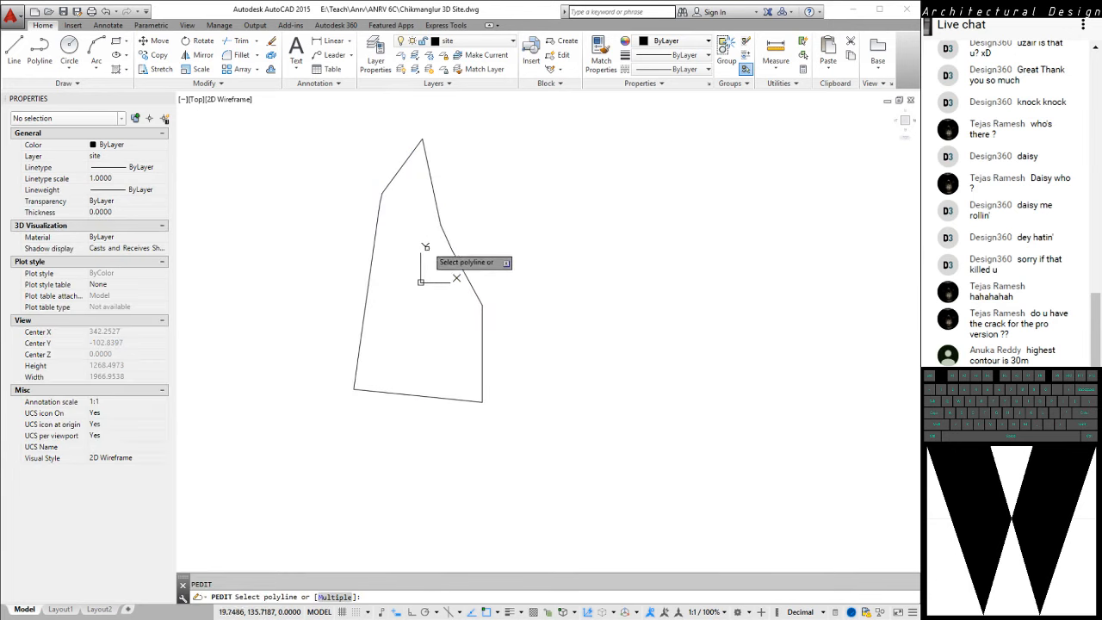
{"action": "key", "text": "Return"}
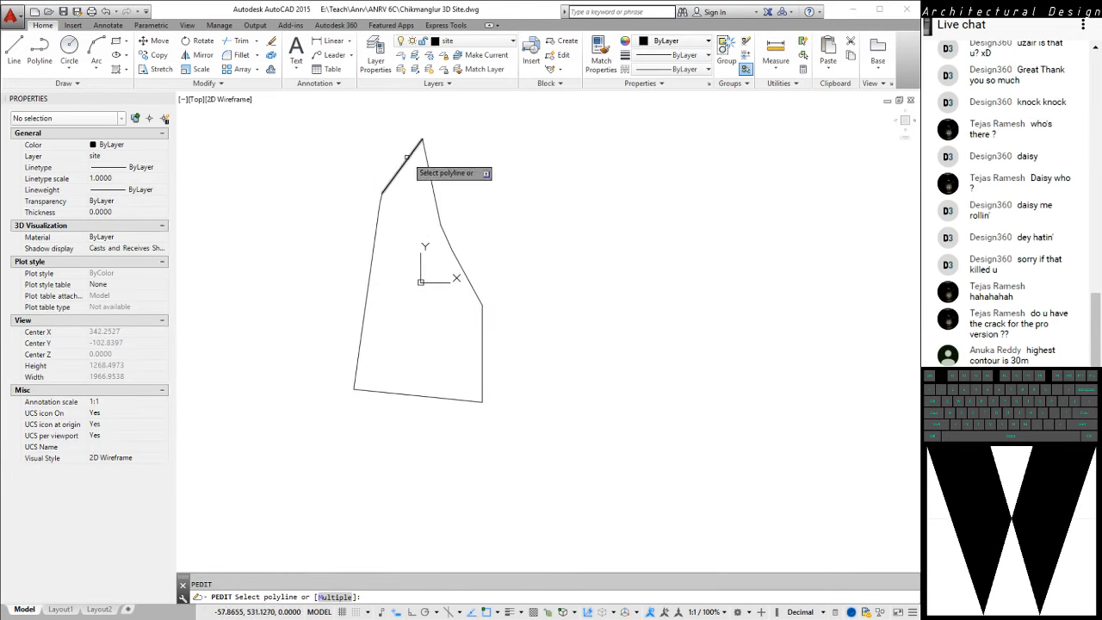
{"action": "left_click", "coordinate": [407, 159]}
{"action": "key", "text": "Escape"}
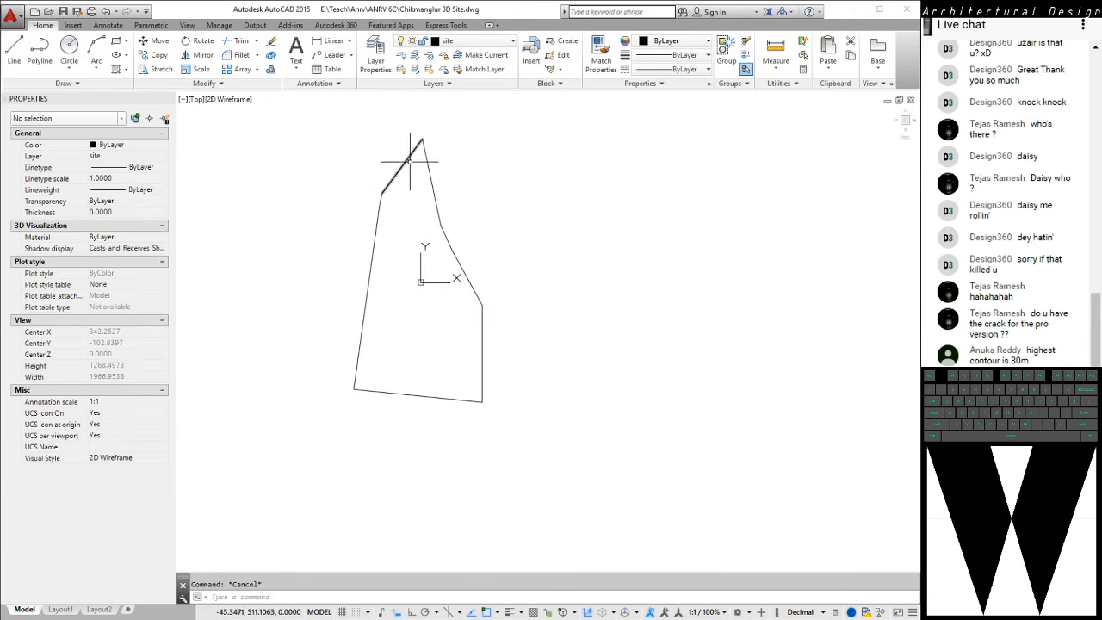
Convert all the site boundary lines to polylines using Polyline Edit with the Multiple option
{"action": "key", "text": "space"}
{"action": "type", "text": "m"}
{"action": "key", "text": "Return"}
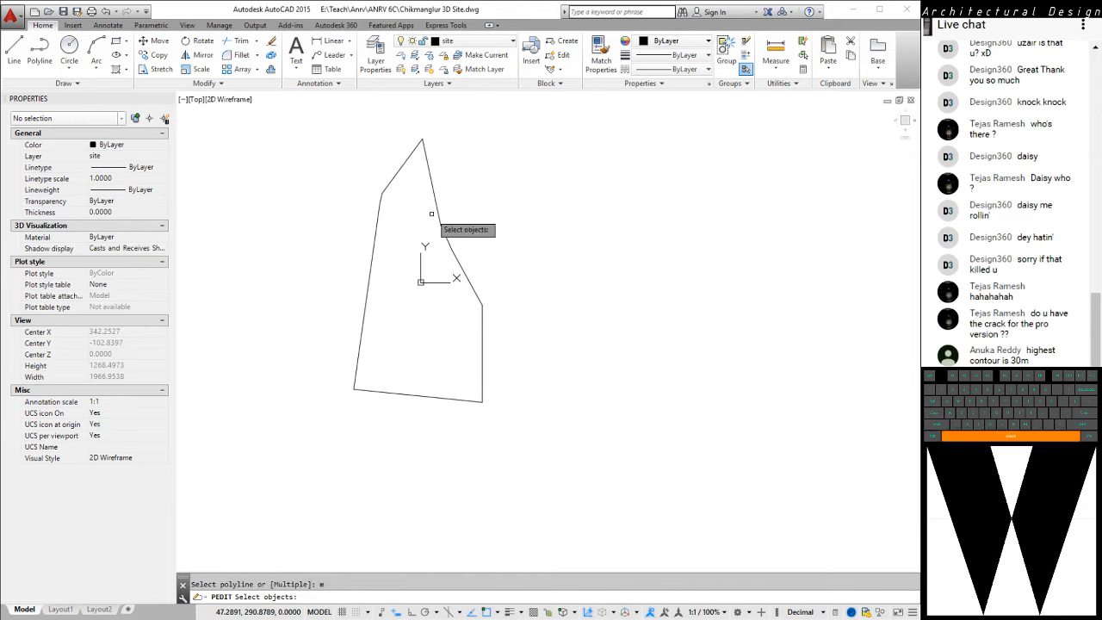
{"action": "left_click", "coordinate": [289, 107]}
{"action": "left_click", "coordinate": [568, 464]}
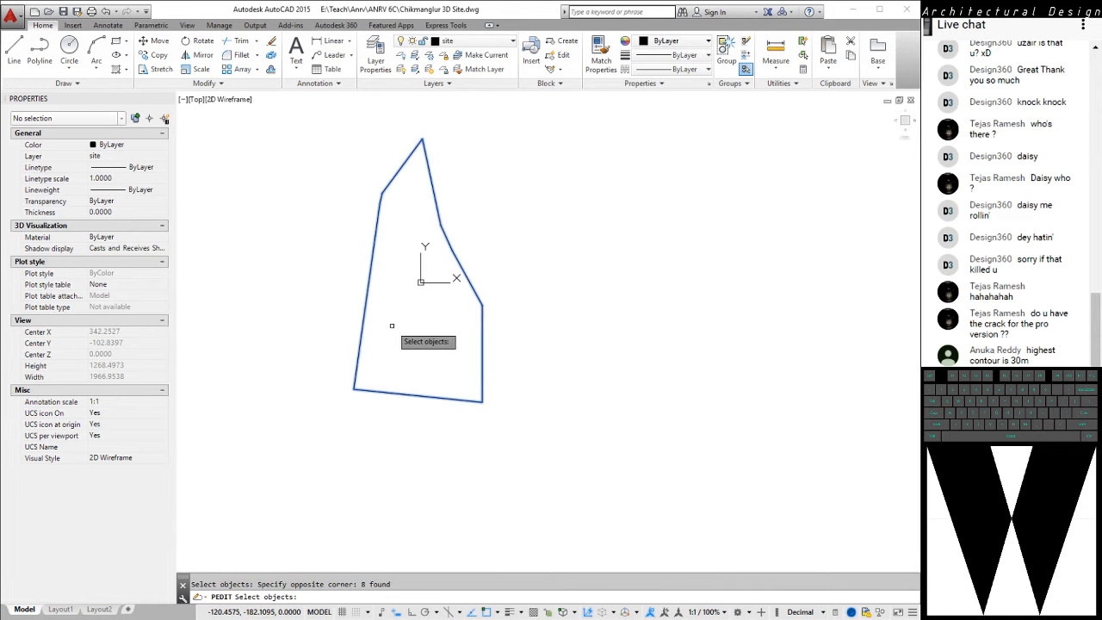
{"action": "key", "text": "Return"}
{"action": "type", "text": "y"}
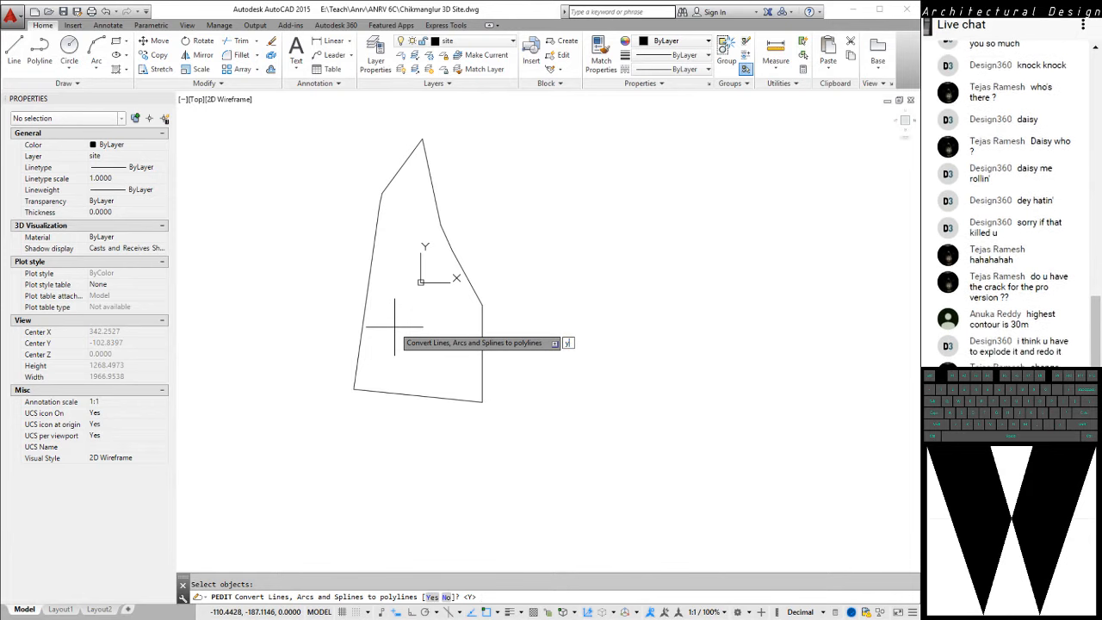
{"action": "key", "text": "Return"}
Join the converted boundary segments into a single polyline with a fuzz distance of 0 and check it as one object
{"action": "type", "text": "j"}
{"action": "key", "text": "Return"}
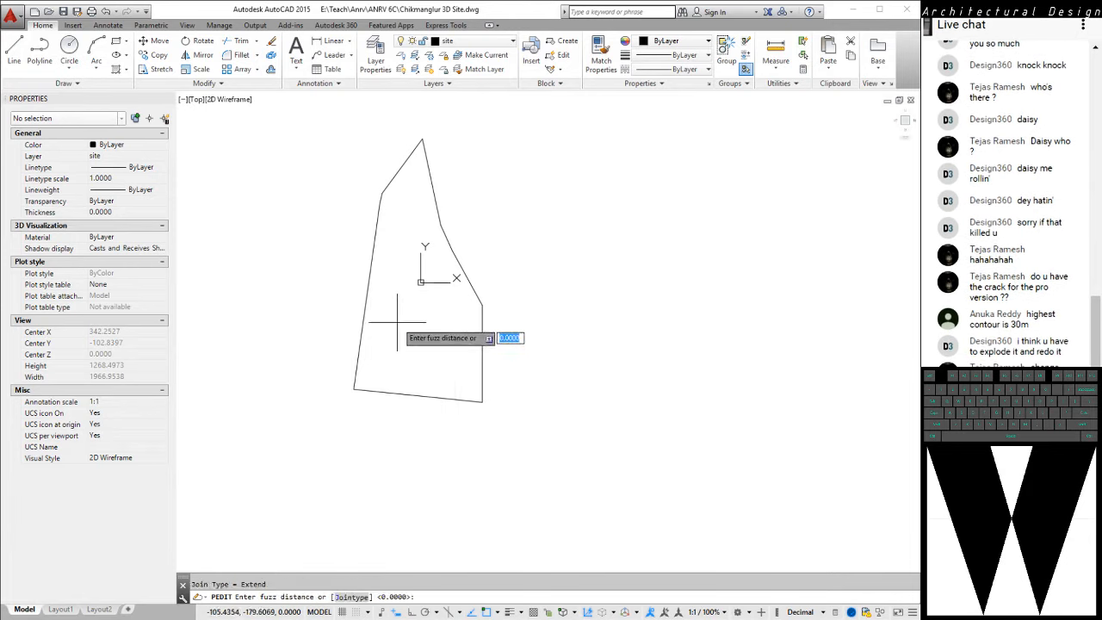
{"action": "key", "text": "Return"}
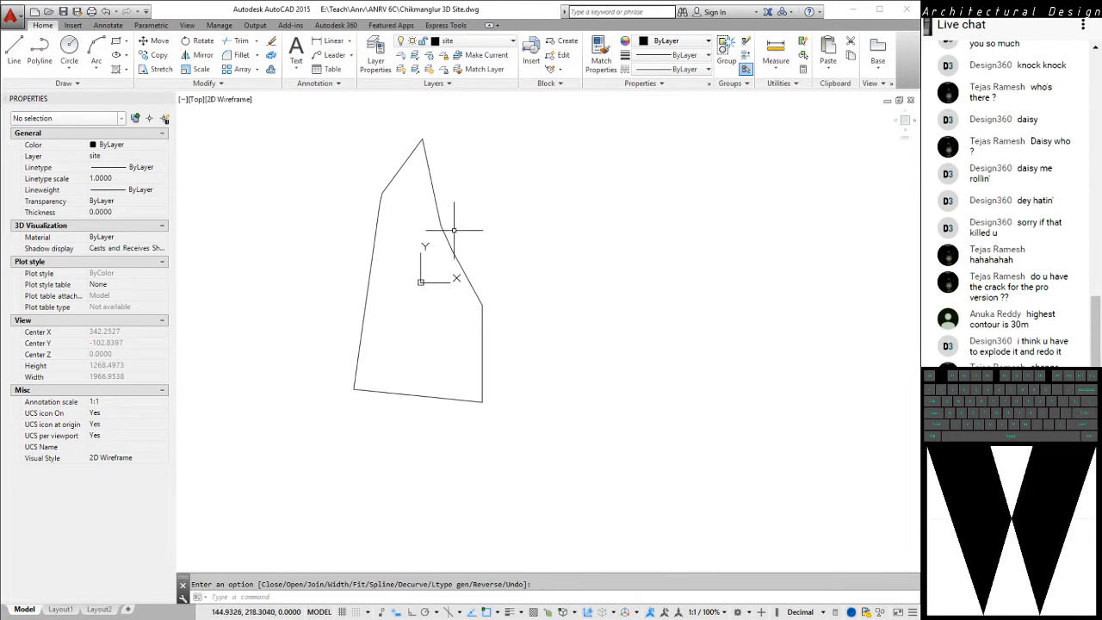
{"action": "key", "text": "Return"}
{"action": "left_click", "coordinate": [446, 241]}
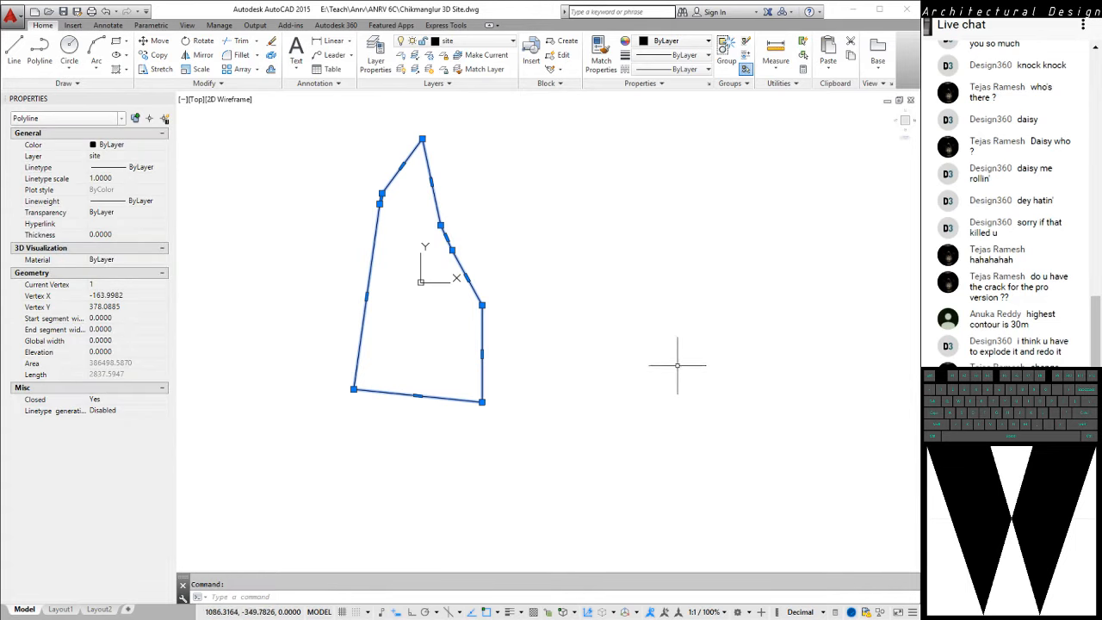
{"action": "key", "text": "Escape"}
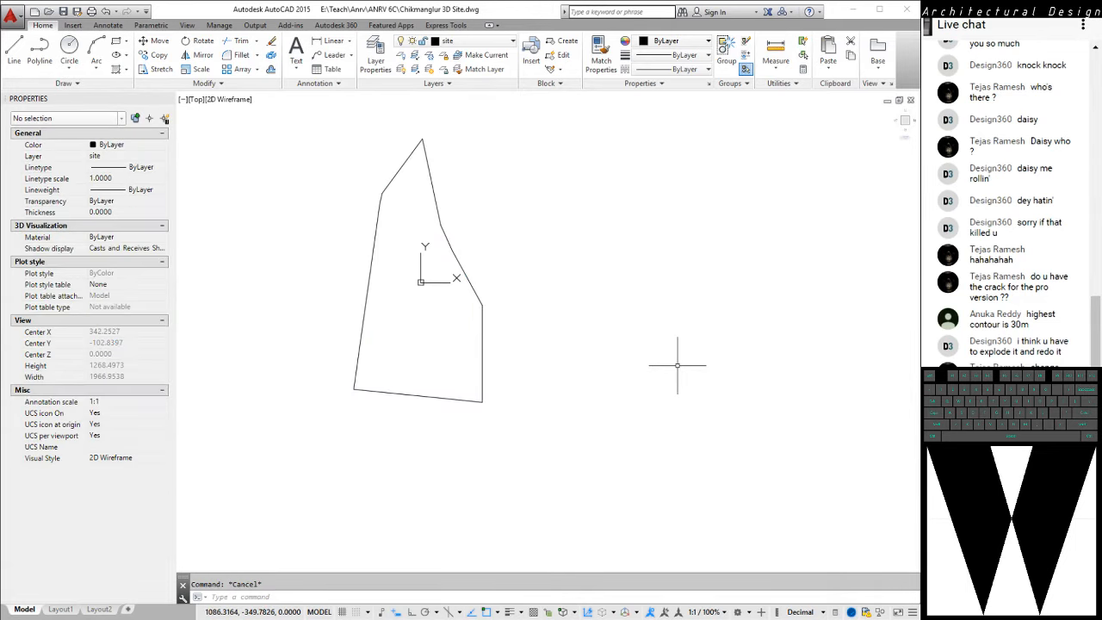
Restore the hidden contour layers with LAYUNISO
{"action": "type", "text": "LAYUN"}
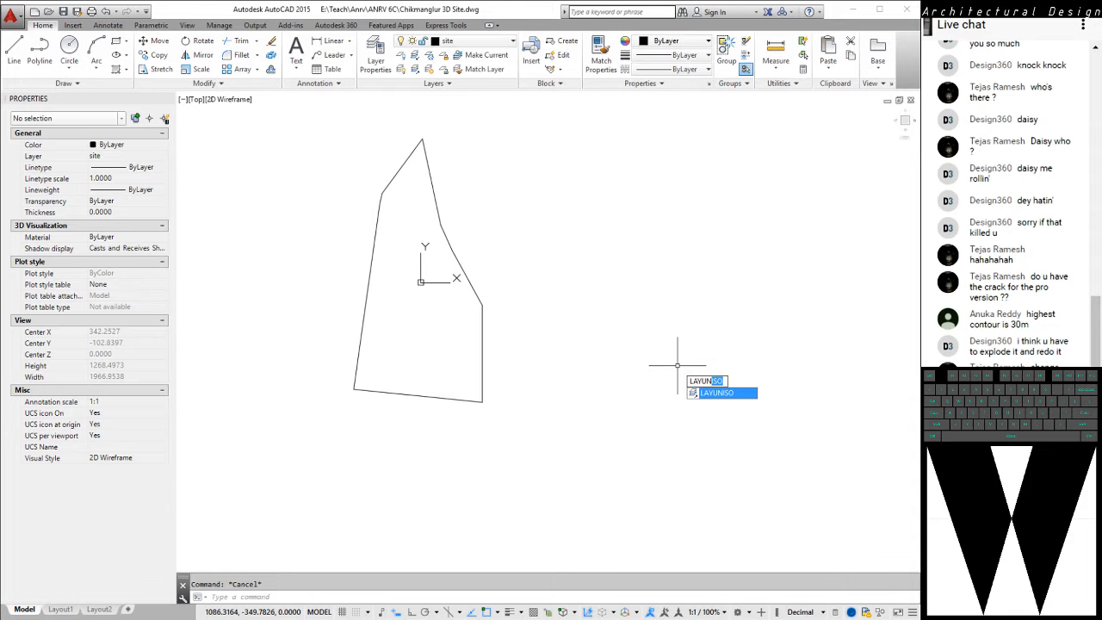
{"action": "type", "text": "ISO"}
{"action": "key", "text": "space"}
{"action": "middle_click_drag", "start_coordinate": [492, 378], "coordinate": [555, 432]}
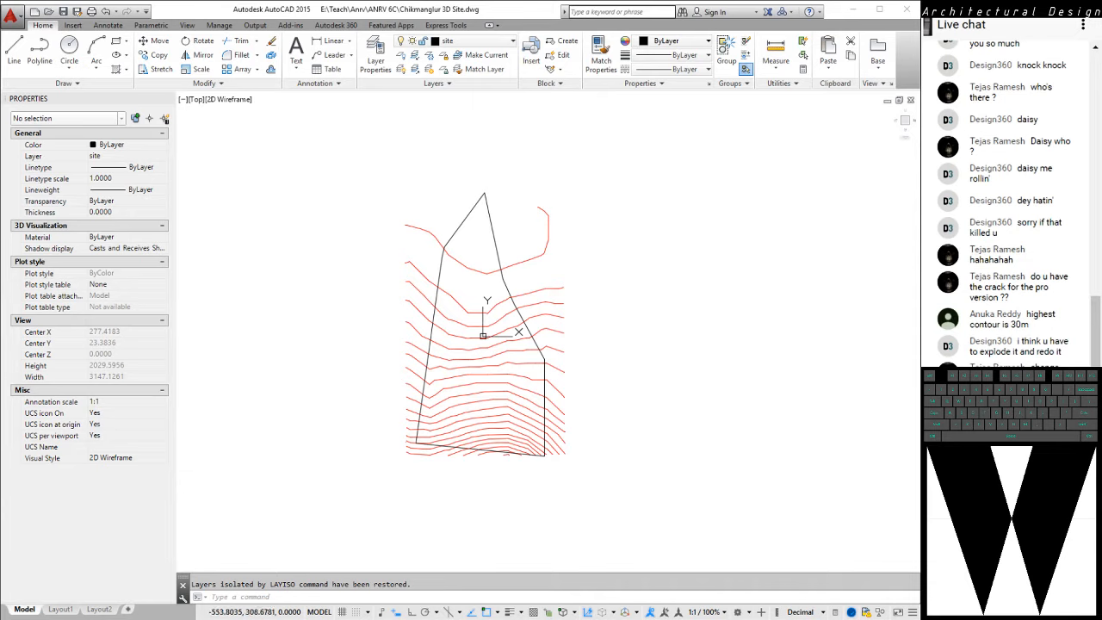
Save the drawing as Chikmanglur 3D Site.dwg in AutoCAD 2000/LT2000 format, replacing the existing file
{"action": "key", "text": "ctrl+shift+s"}
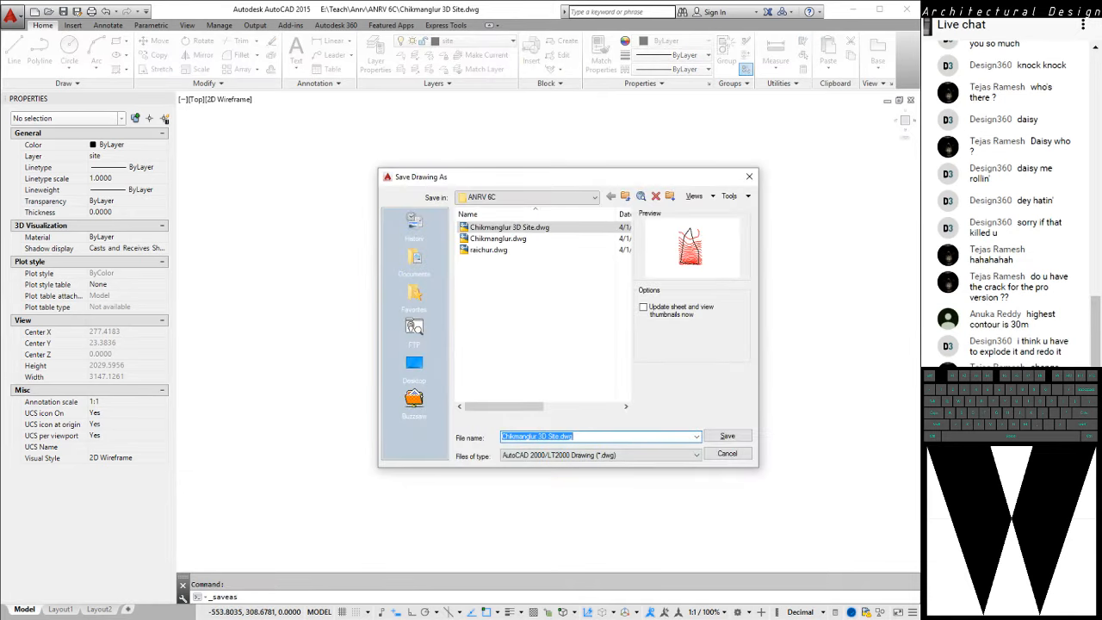
{"action": "key", "text": "Return"}
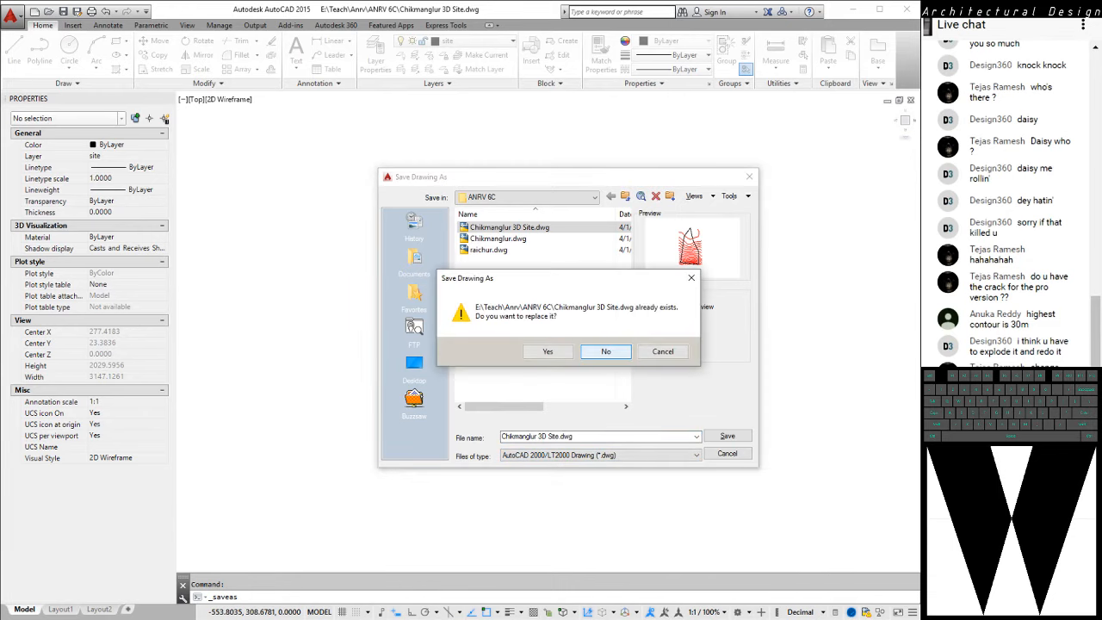
{"action": "key", "text": "y"}
{"action": "key", "text": "Return"}
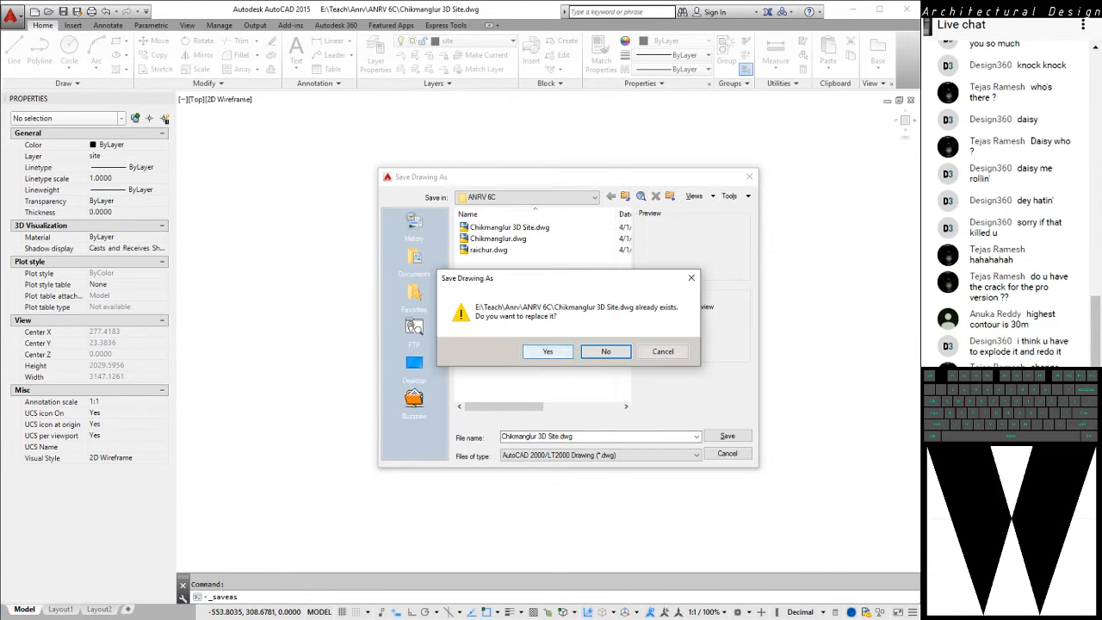
{"action": "key", "text": "y"}
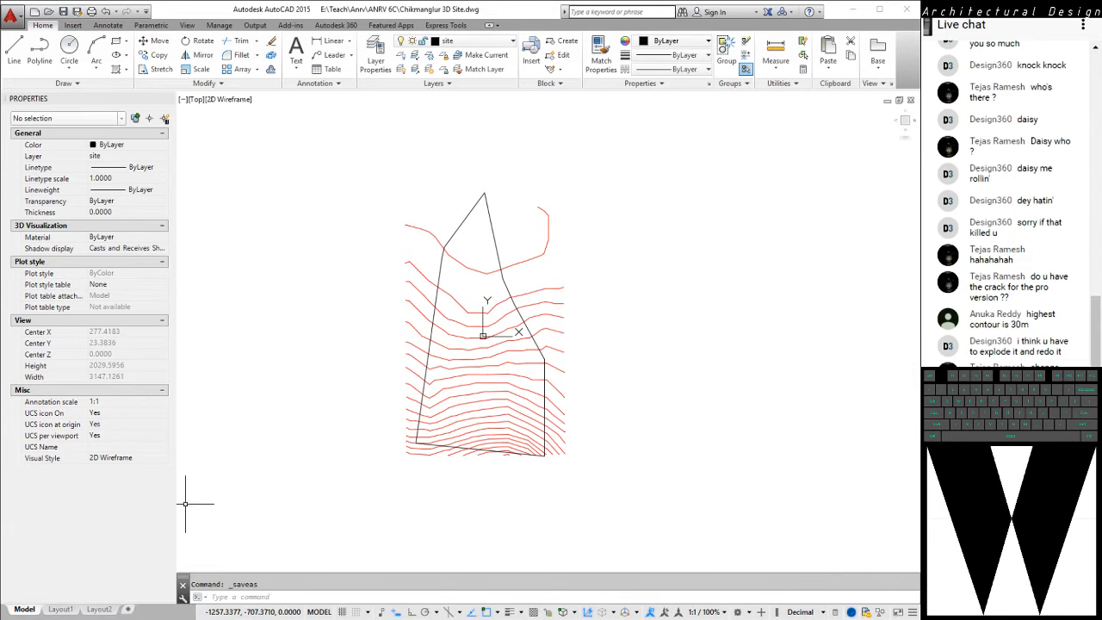
Switch to SketchUp Pro and import Chikmanglur 3D Site.dwg into the untitled model
{"action": "key", "text": "super"}
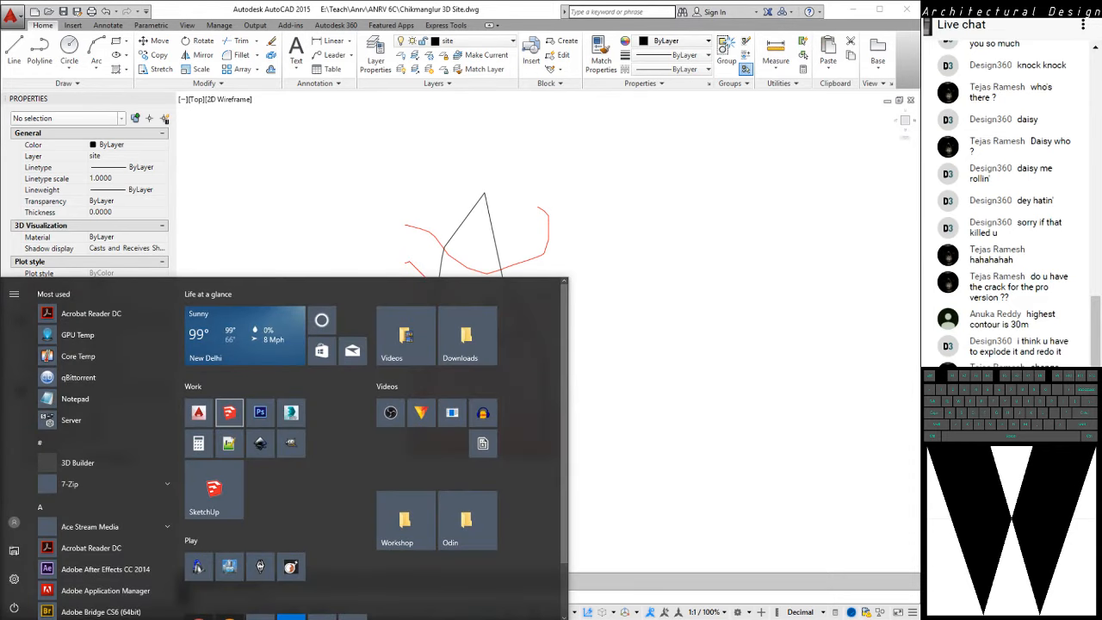
{"action": "left_click", "coordinate": [261, 413]}
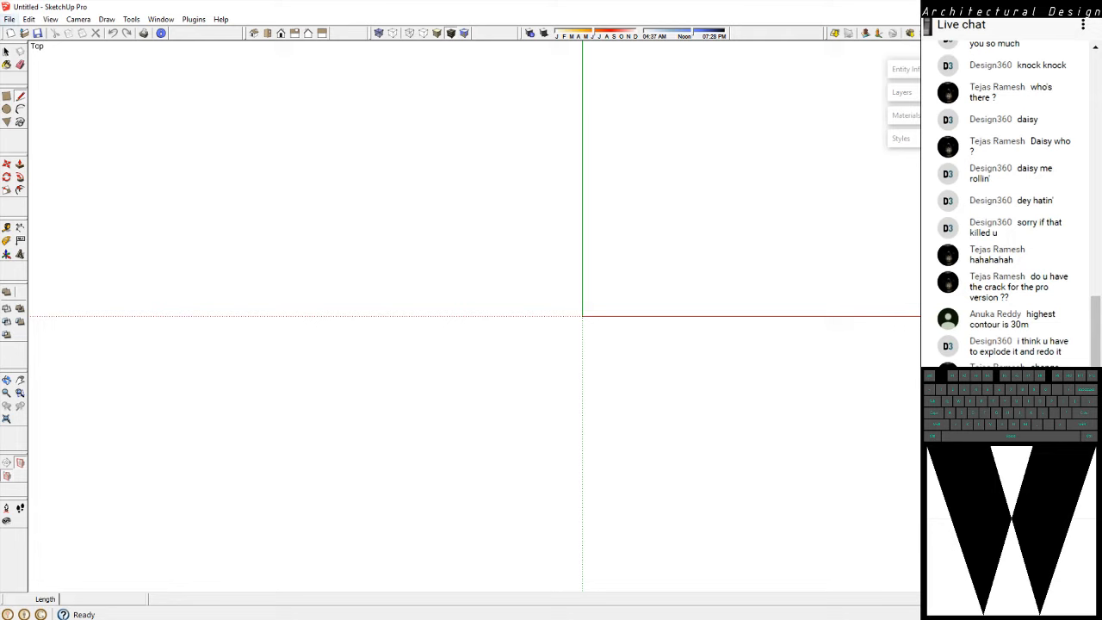
{"action": "left_click", "coordinate": [8, 19]}
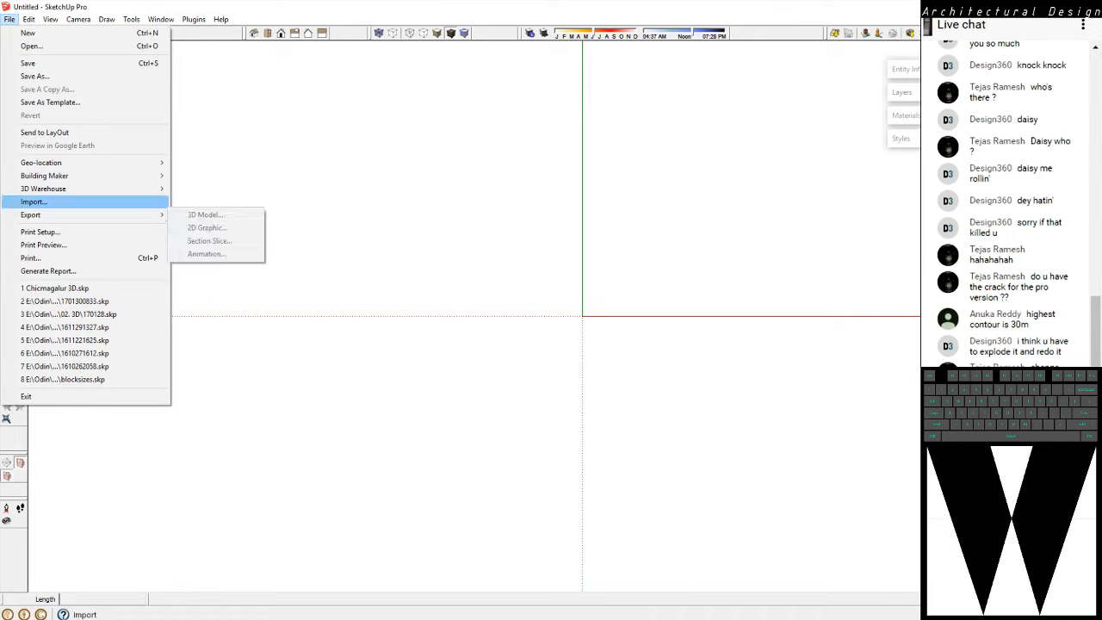
{"action": "left_click", "coordinate": [35, 201]}
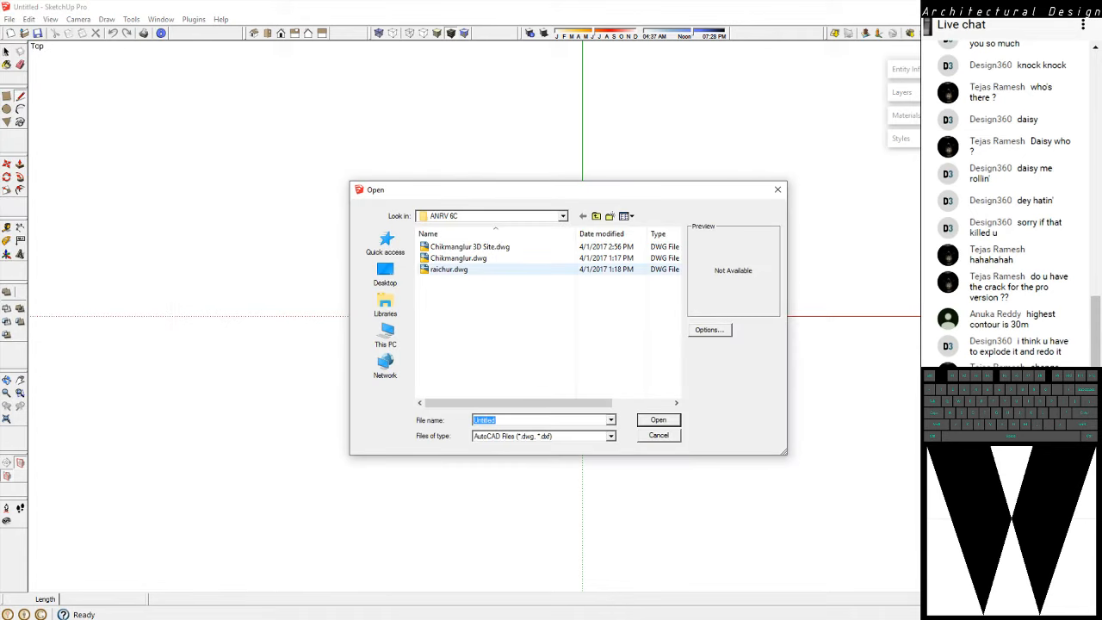
{"action": "left_click", "coordinate": [471, 247]}
{"action": "left_click", "coordinate": [658, 421]}
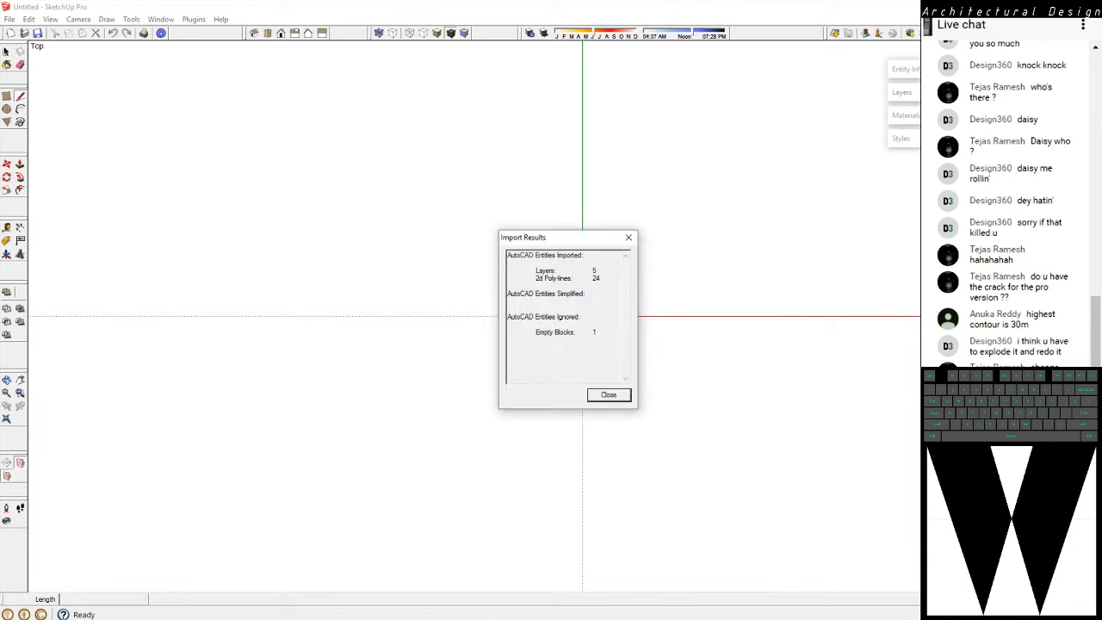
{"action": "key", "text": "Return"}
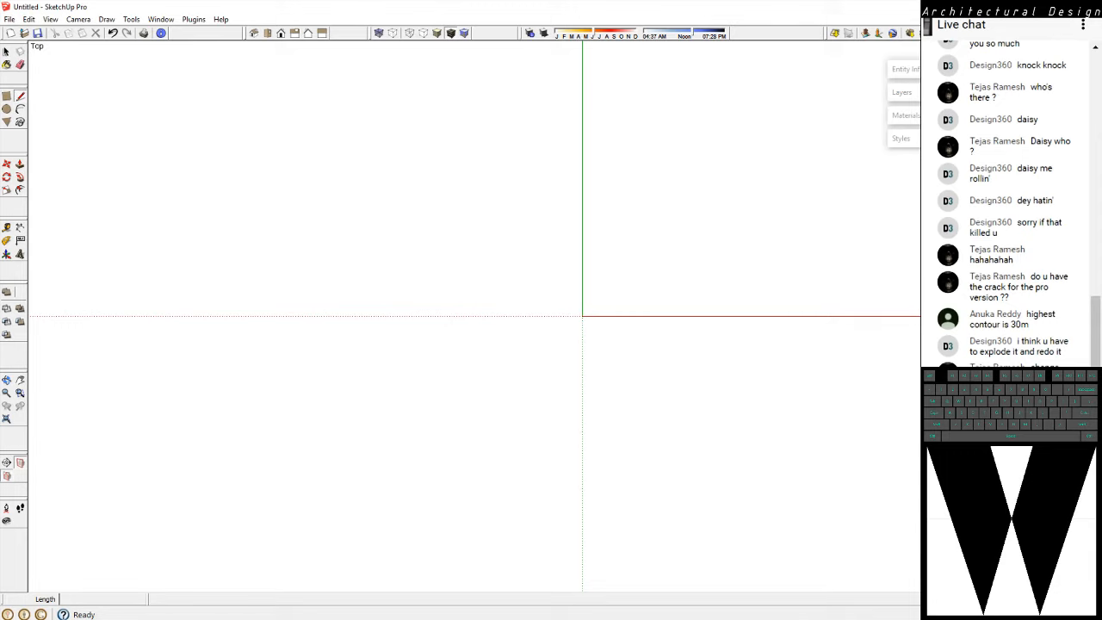
Examine the imported contours and site boundary in 3D from several angles, with all the geometry selected
{"action": "left_click", "coordinate": [7, 419]}
{"action": "middle_click_drag", "start_coordinate": [508, 387], "coordinate": [618, 304]}
{"action": "middle_click_drag", "start_coordinate": [439, 379], "coordinate": [556, 387]}
{"action": "key", "text": "ctrl+a"}
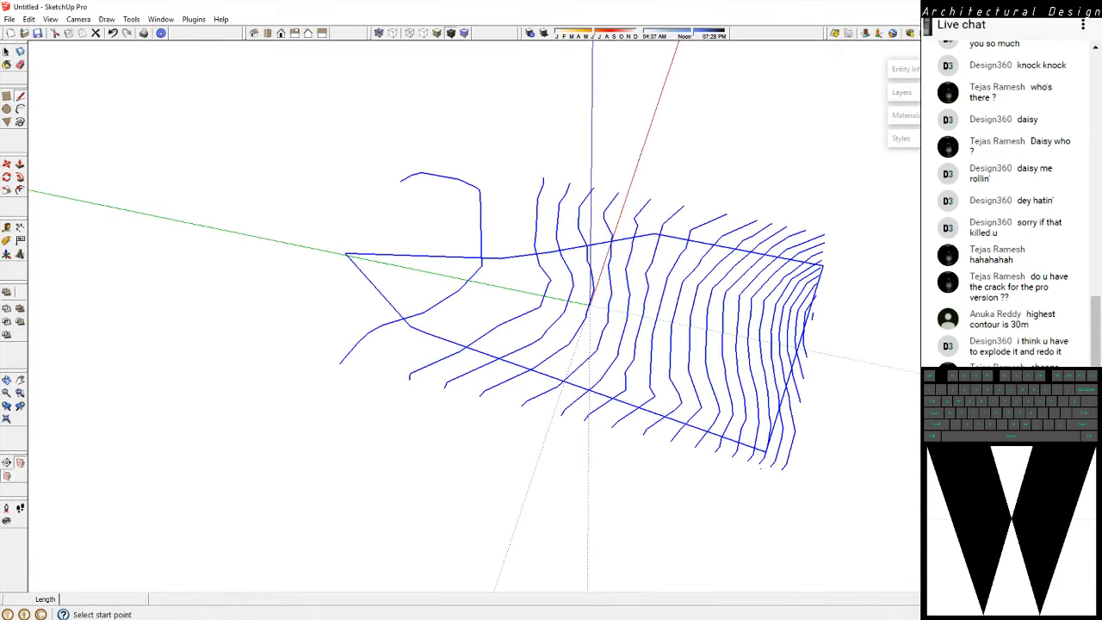
{"action": "left_click", "coordinate": [7, 51]}
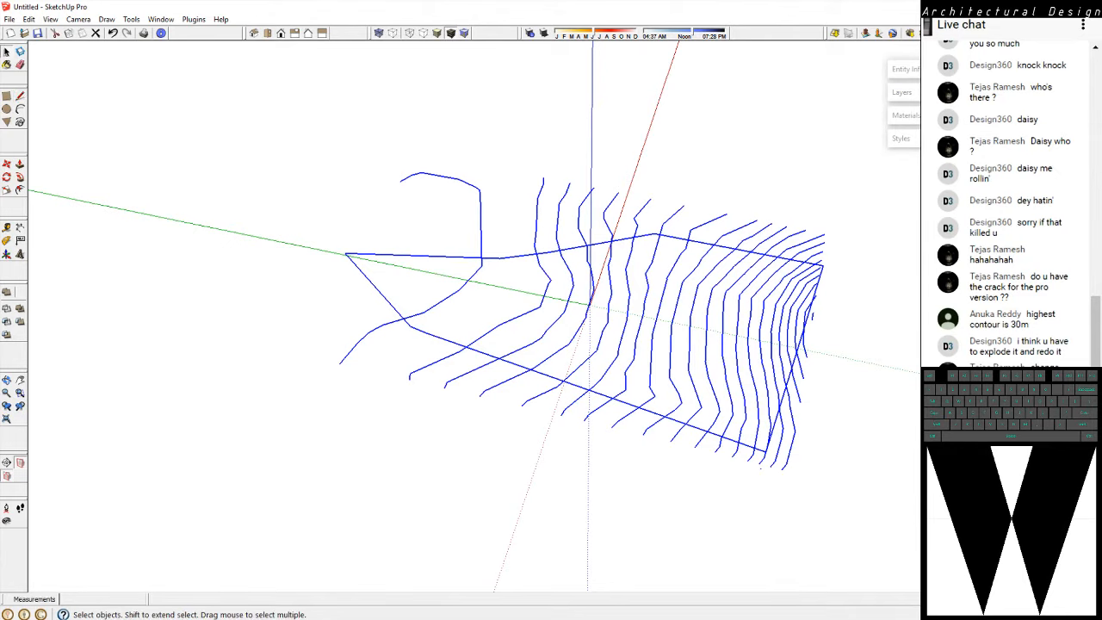
{"action": "middle_click_drag", "start_coordinate": [594, 379], "coordinate": [536, 393]}
{"action": "key", "text": "ctrl+shift+s"}
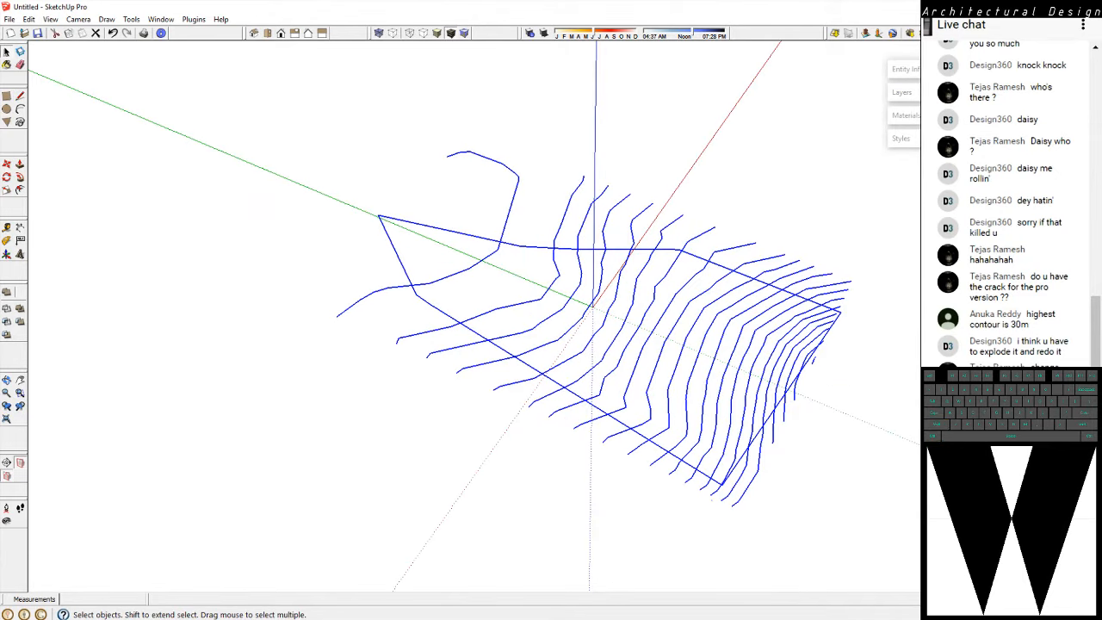
{"action": "left_click", "coordinate": [259, 259]}
Try to save the imported model over Chicmagalur 3D.skp in the E:\Teach\Anrv\ANRV 6C folder as a SketchUp Models file
{"action": "left_click", "coordinate": [9, 19]}
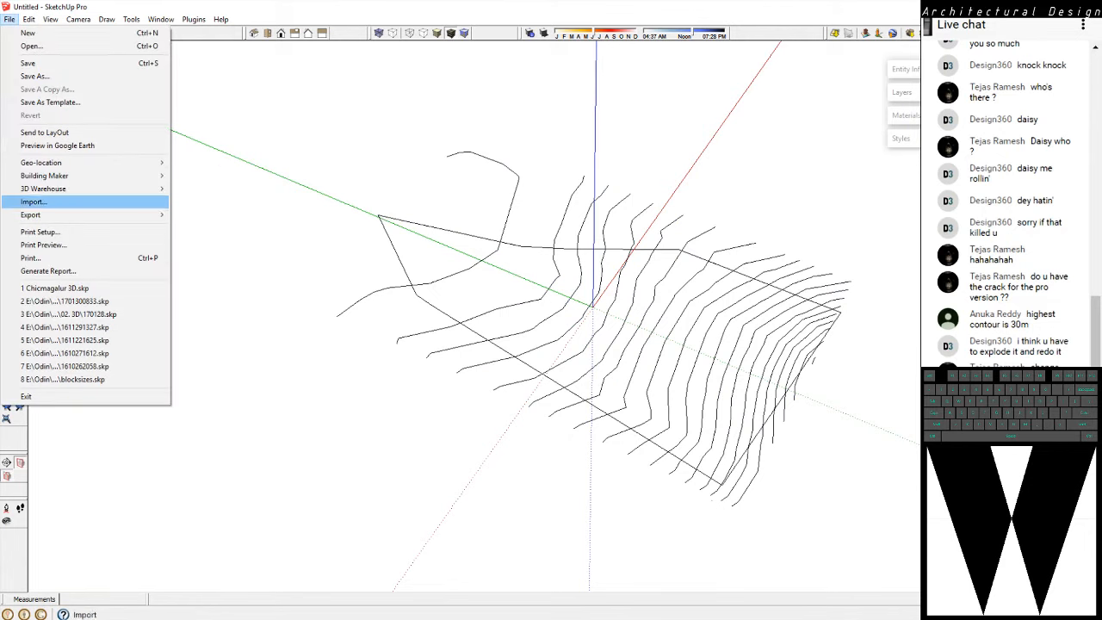
{"action": "left_click", "coordinate": [36, 77]}
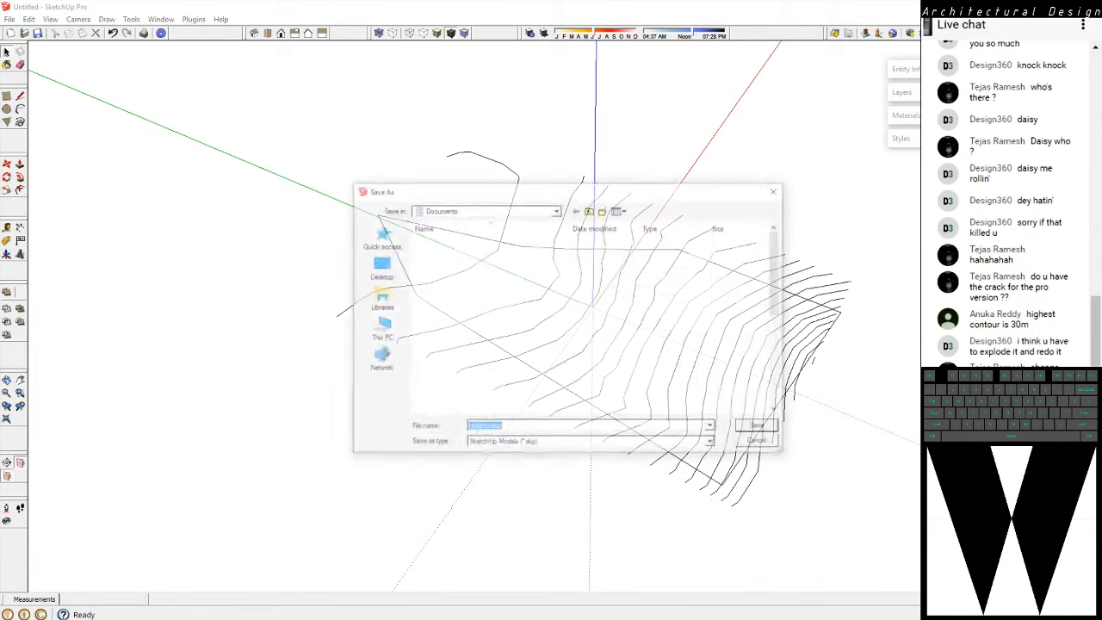
{"action": "left_click", "coordinate": [592, 445]}
{"action": "left_click", "coordinate": [504, 454]}
{"action": "left_click", "coordinate": [379, 331]}
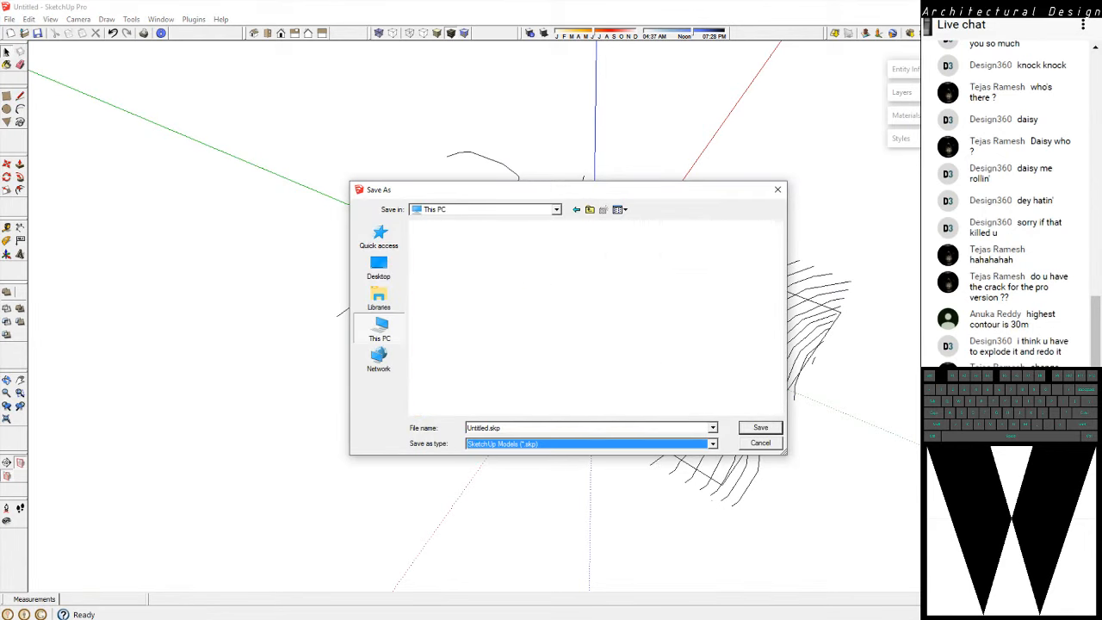
{"action": "double_click", "coordinate": [483, 390]}
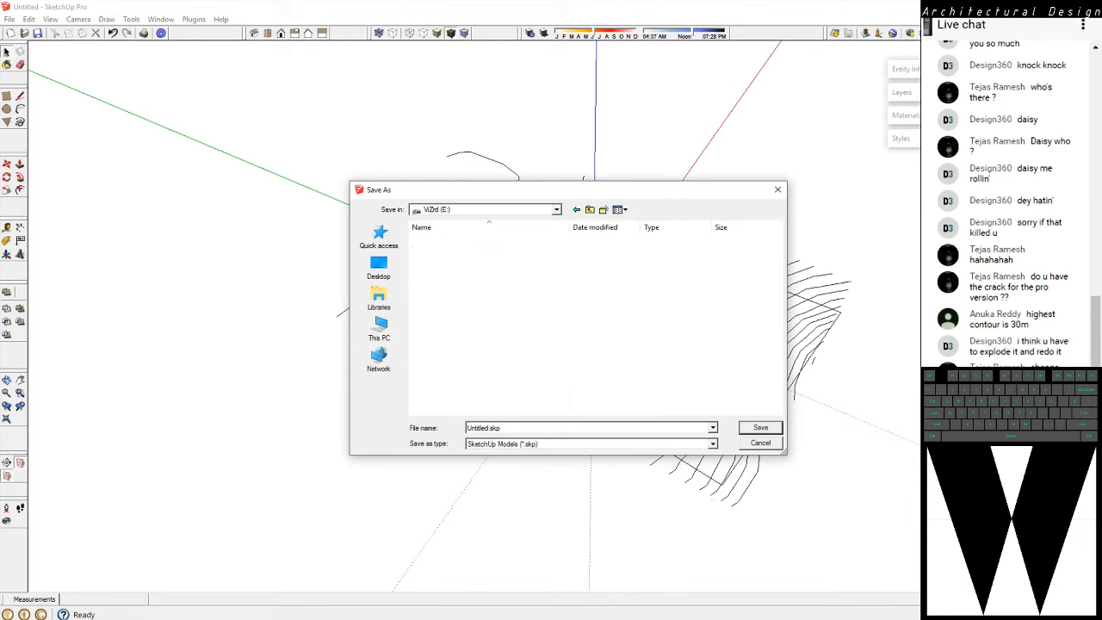
{"action": "left_click", "coordinate": [444, 308]}
{"action": "double_click", "coordinate": [444, 307]}
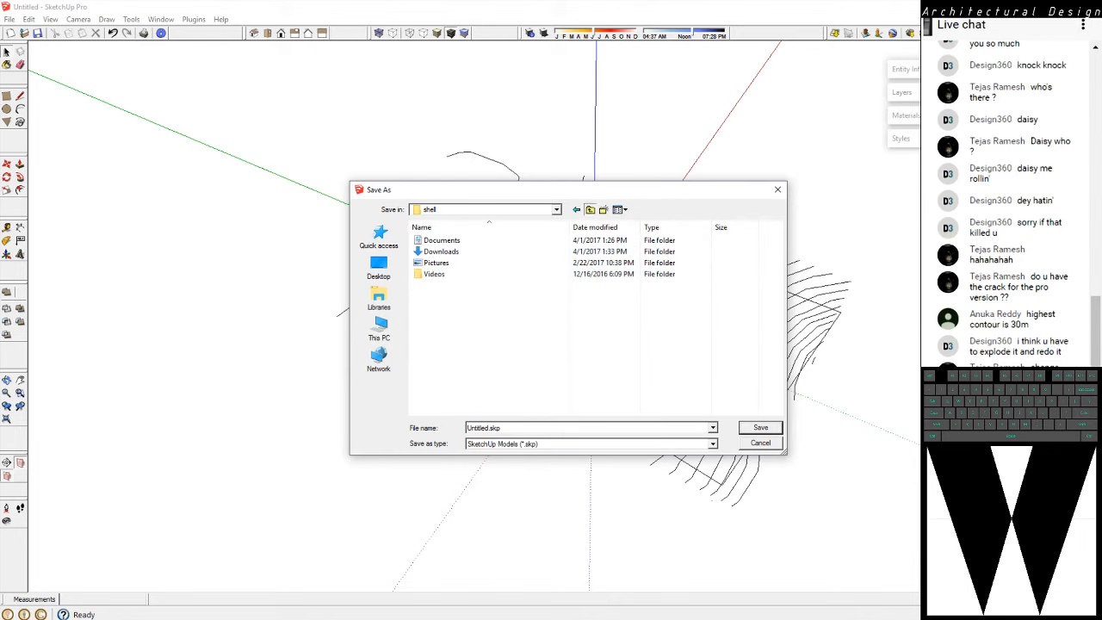
{"action": "left_click", "coordinate": [590, 210]}
{"action": "left_click", "coordinate": [444, 319]}
{"action": "double_click", "coordinate": [444, 318]}
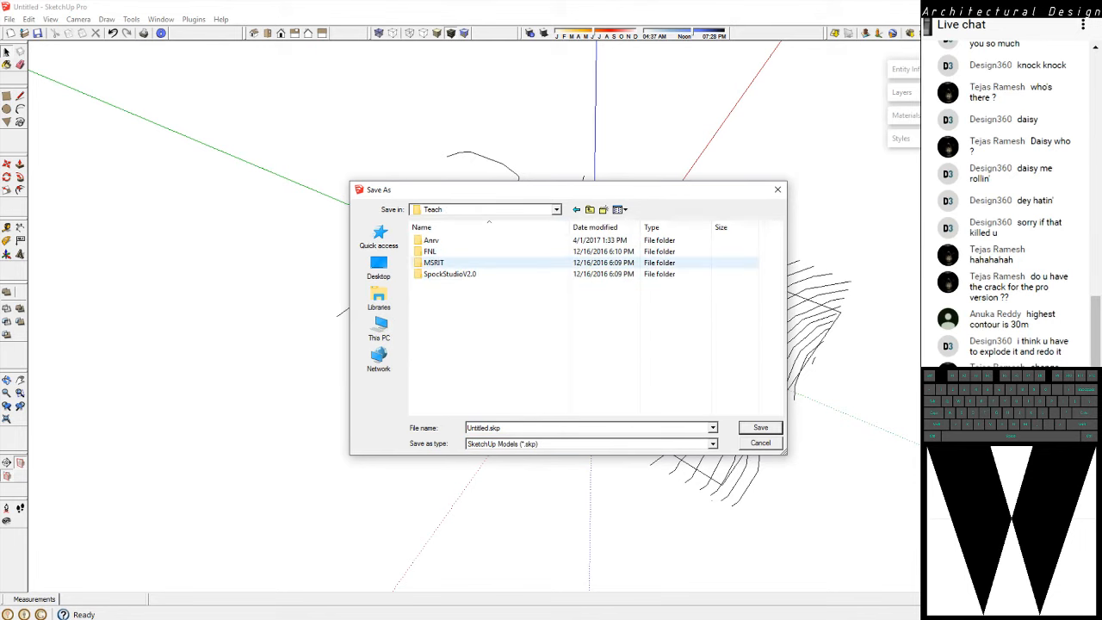
{"action": "double_click", "coordinate": [441, 240]}
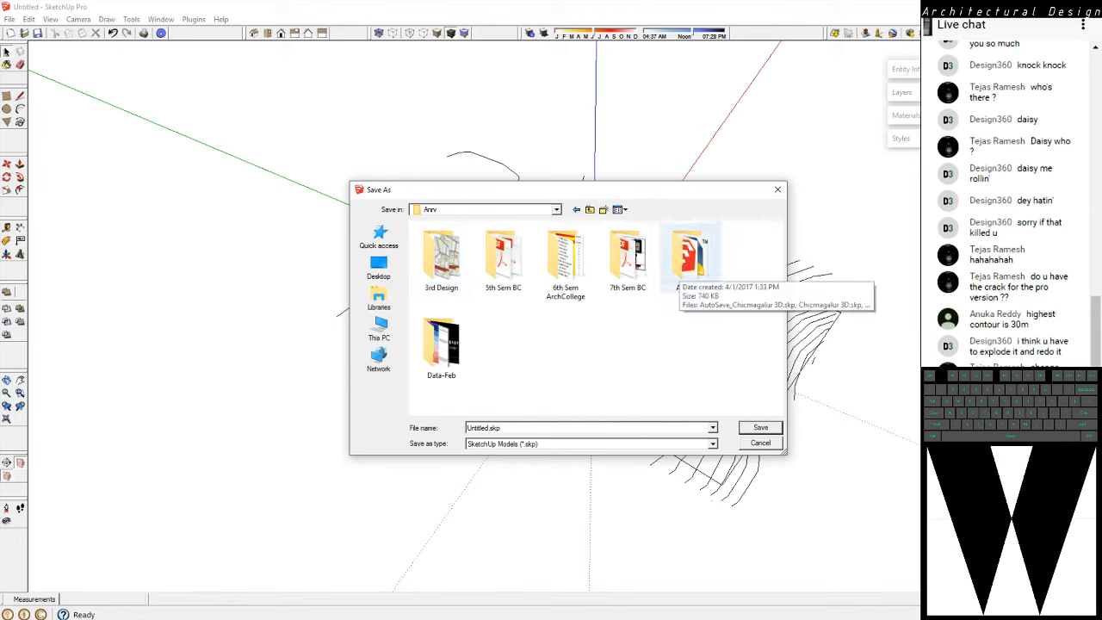
{"action": "double_click", "coordinate": [689, 258]}
{"action": "left_click", "coordinate": [482, 240]}
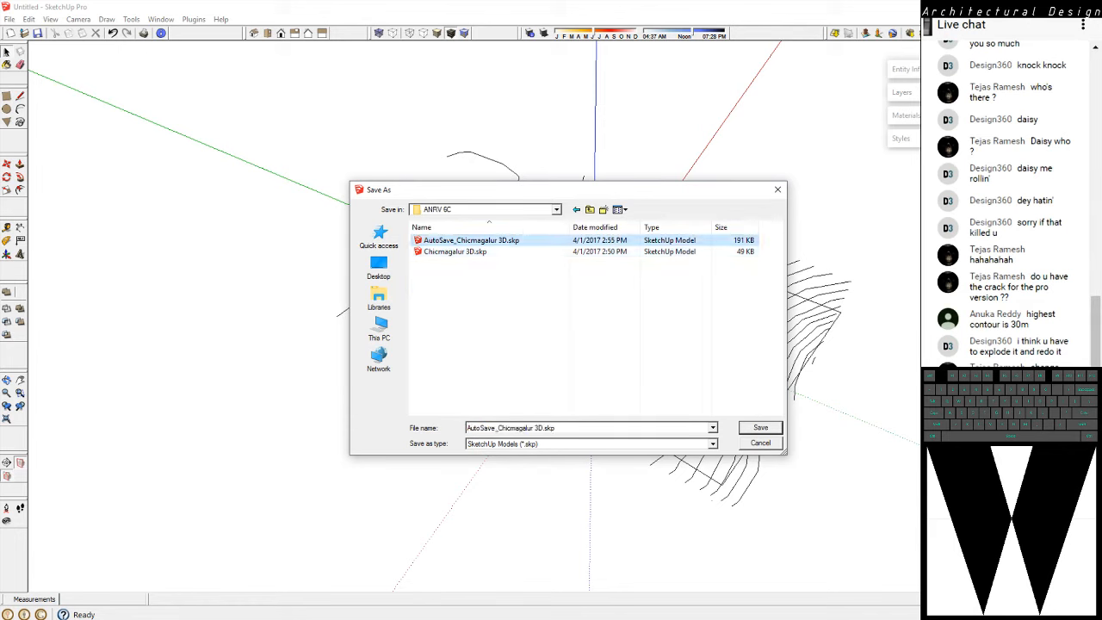
{"action": "left_click", "coordinate": [474, 251]}
{"action": "left_click", "coordinate": [760, 429]}
Switch to the SketchUp Make 2017 window containing the Chicmagalur 3D terrain model
{"action": "key", "text": "super"}
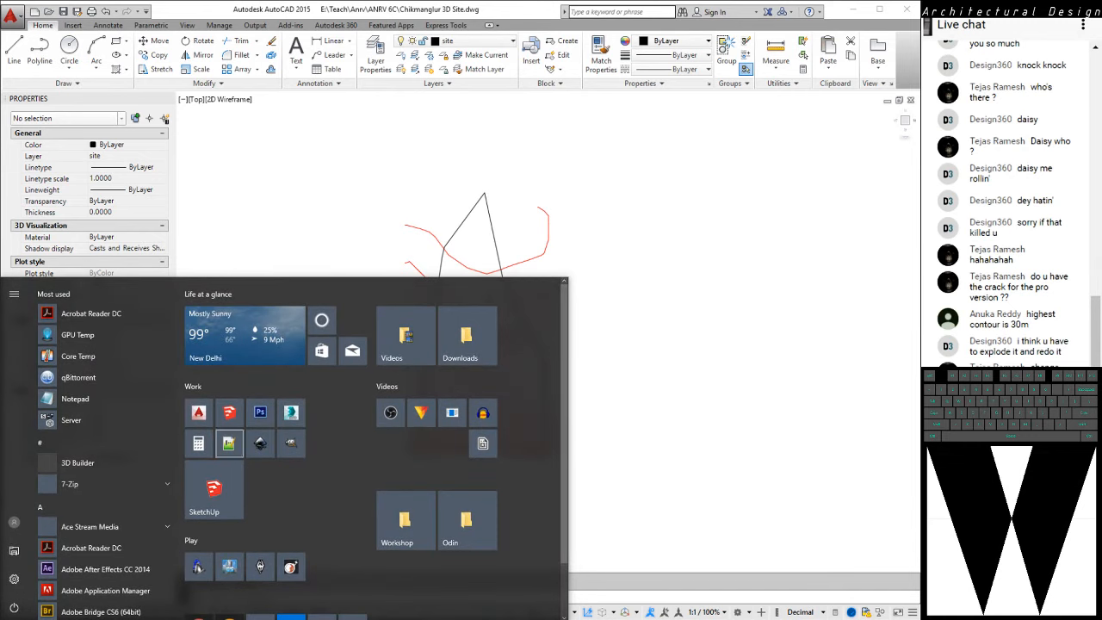
{"action": "key", "text": "Escape"}
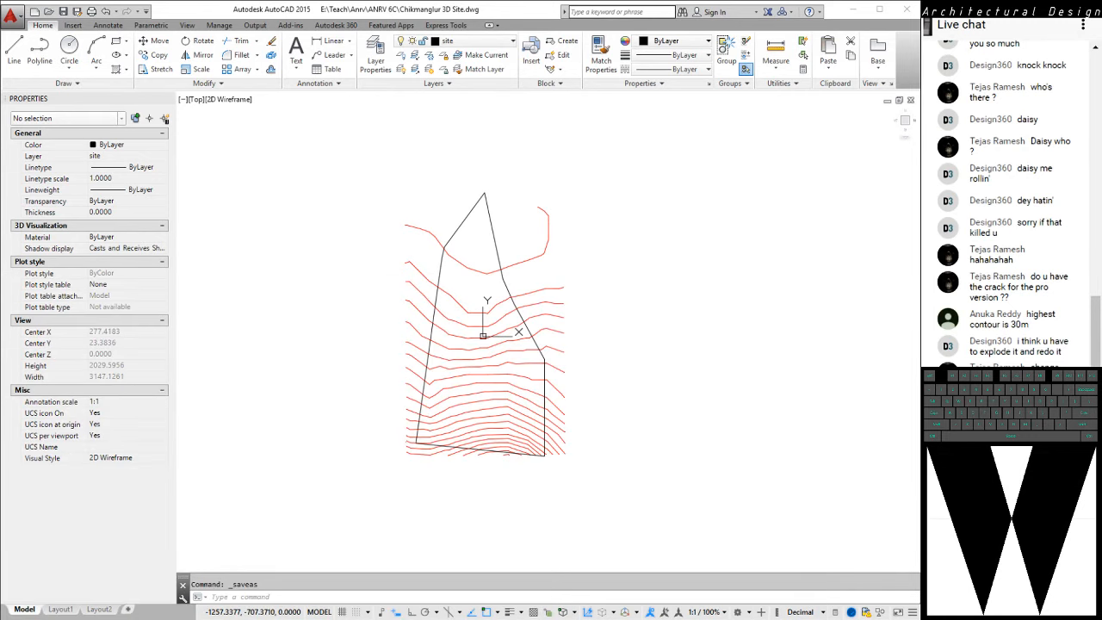
{"action": "right_click", "coordinate": [837, 619]}
{"action": "left_click", "coordinate": [810, 608]}
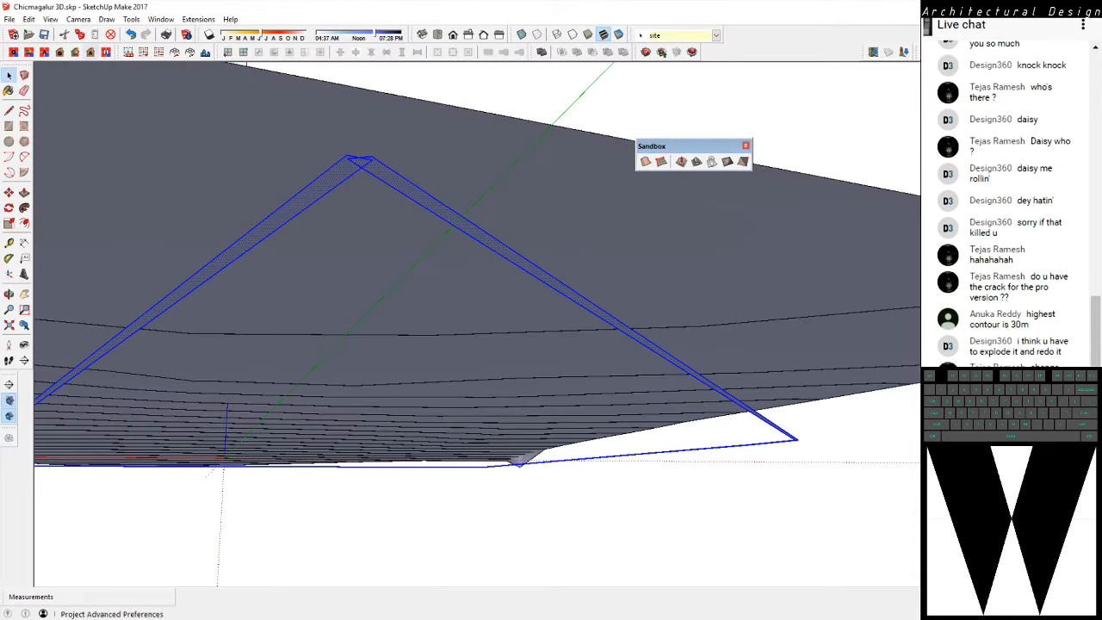
Try to reopen Chicmagalur 3D.skp from the ANRV 6C folder
{"action": "left_click", "coordinate": [9, 19]}
{"action": "left_click", "coordinate": [32, 47]}
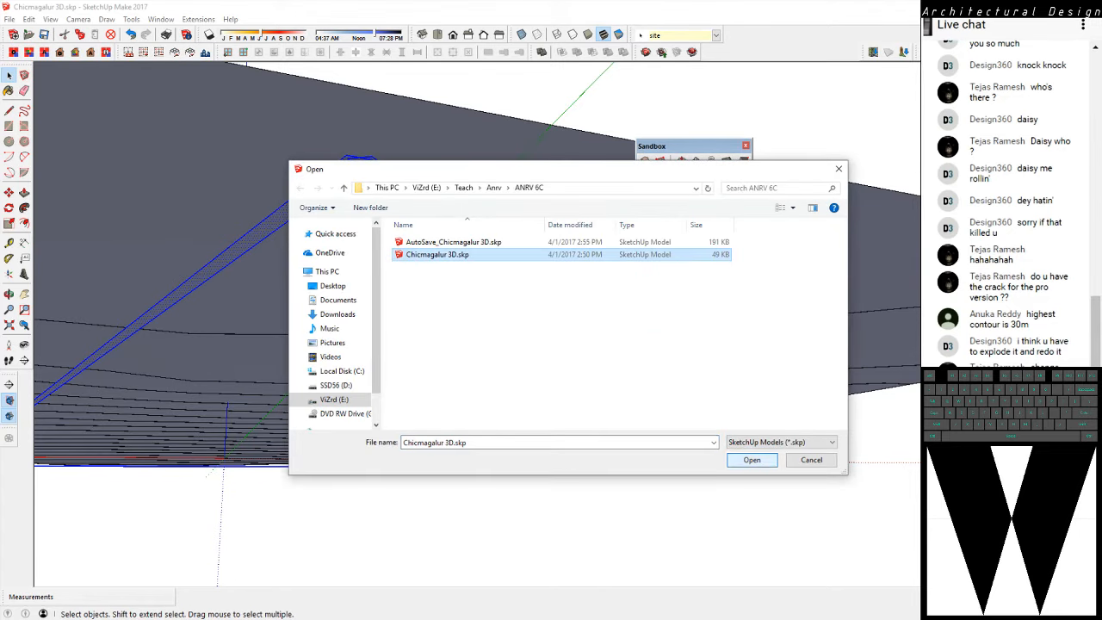
{"action": "left_click", "coordinate": [752, 460]}
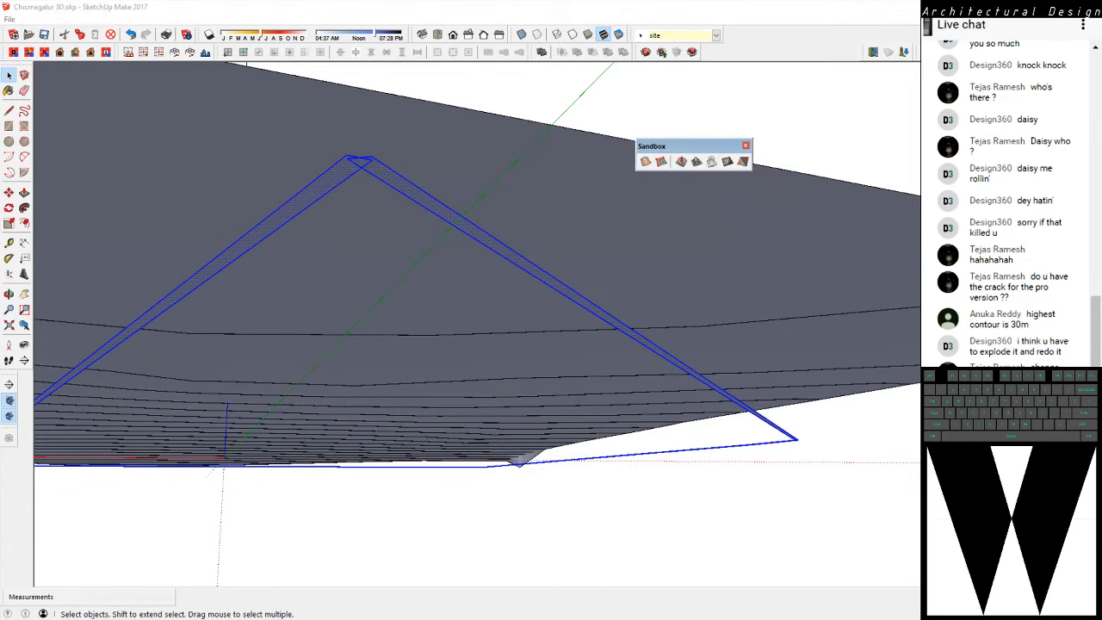
{"action": "left_click", "coordinate": [674, 351]}
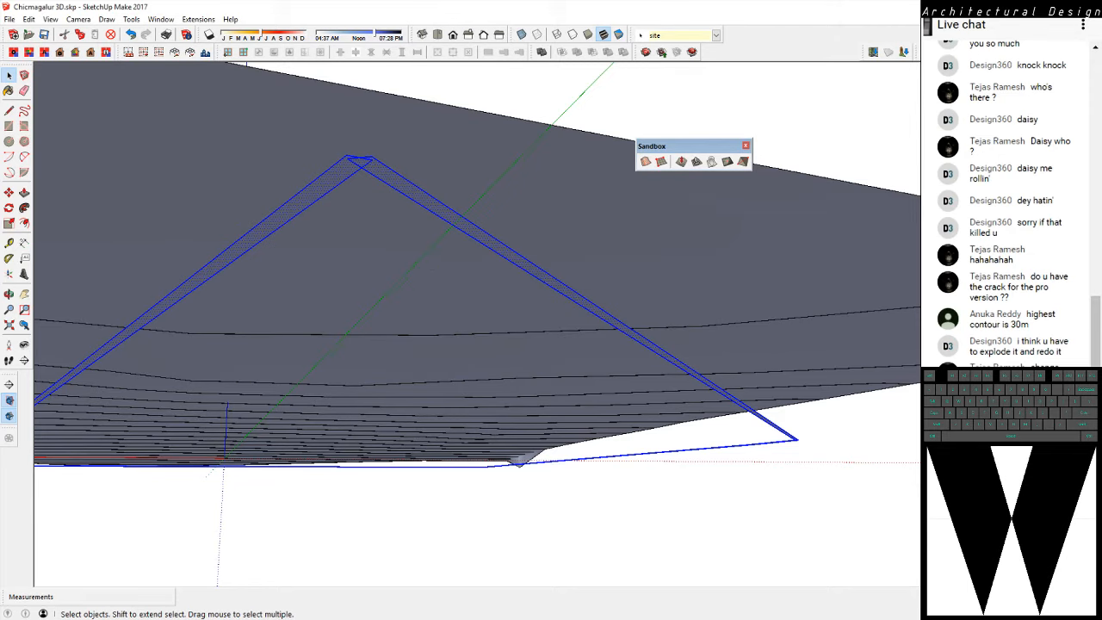
Deselect the site boundary and examine the terrain surface from a wider viewpoint
{"action": "left_click", "coordinate": [674, 517]}
{"action": "scroll", "coordinate": [723, 370], "scroll_direction": "down", "scroll_amount": 2}
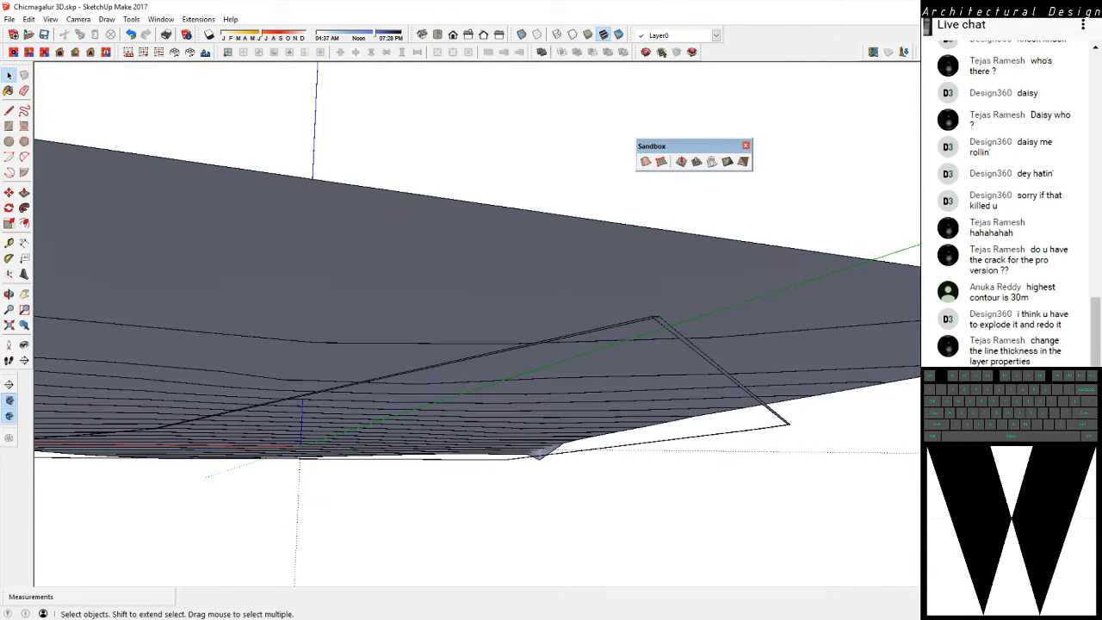
{"action": "mouse_move", "coordinate": [689, 362]}
{"action": "middle_mouse_down"}
{"action": "mouse_move", "coordinate": [715, 525]}
{"action": "mouse_move", "coordinate": [732, 387]}
{"action": "middle_mouse_up"}
{"action": "scroll", "coordinate": [706, 362], "scroll_direction": "down", "scroll_amount": 3}
{"action": "middle_click_drag", "start_coordinate": [628, 328], "coordinate": [624, 404]}
{"action": "scroll", "coordinate": [624, 405], "scroll_direction": "down", "scroll_amount": 3}
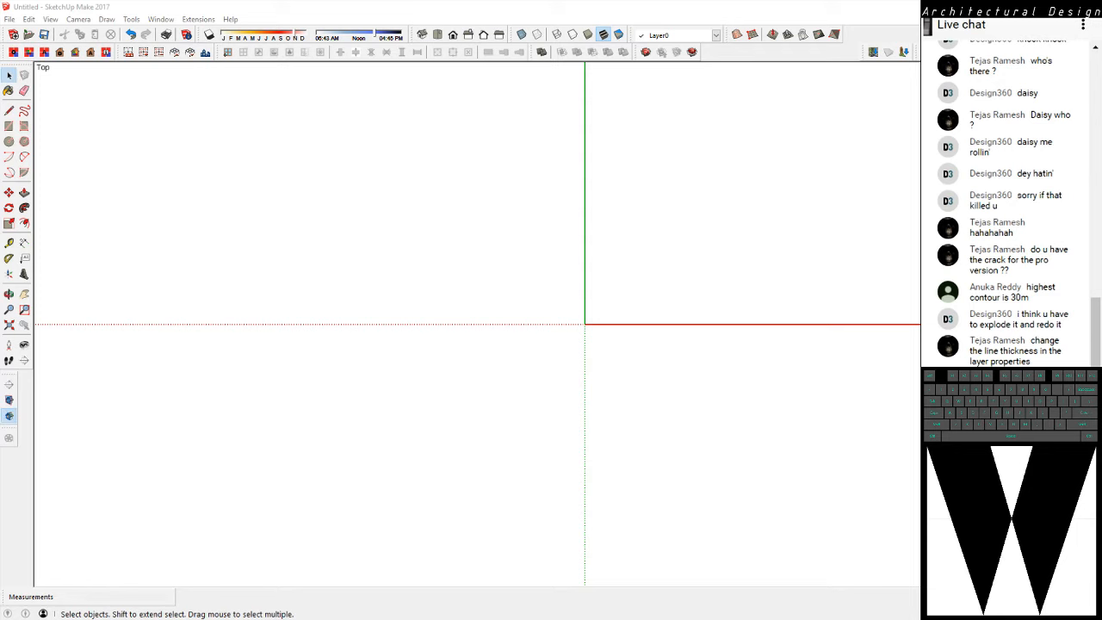
{"action": "left_click", "coordinate": [9, 19]}
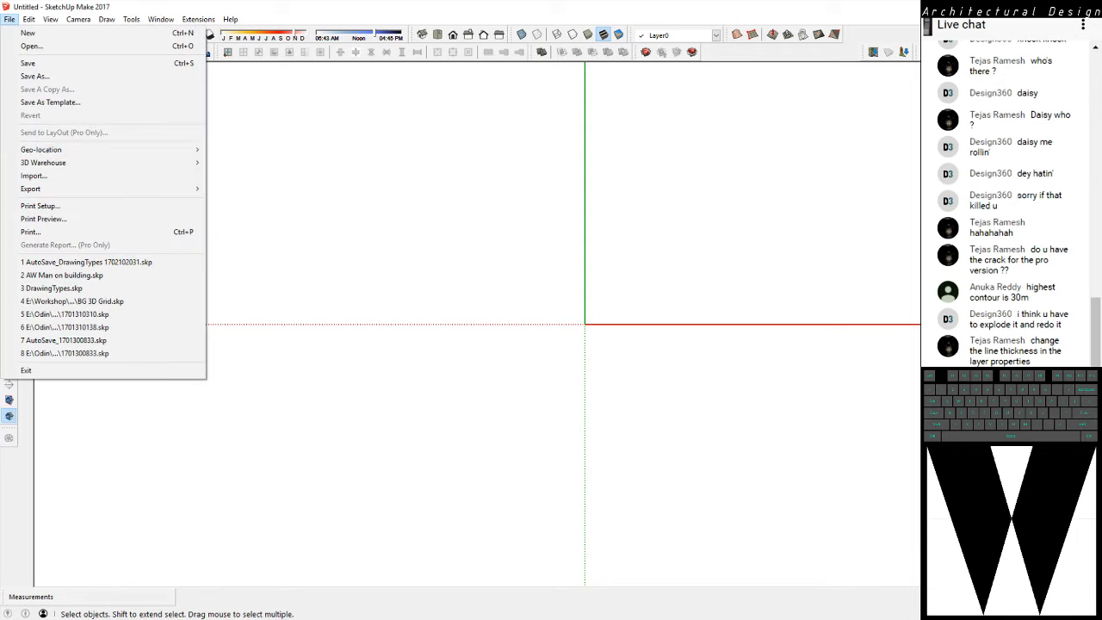
{"action": "left_click", "coordinate": [34, 176]}
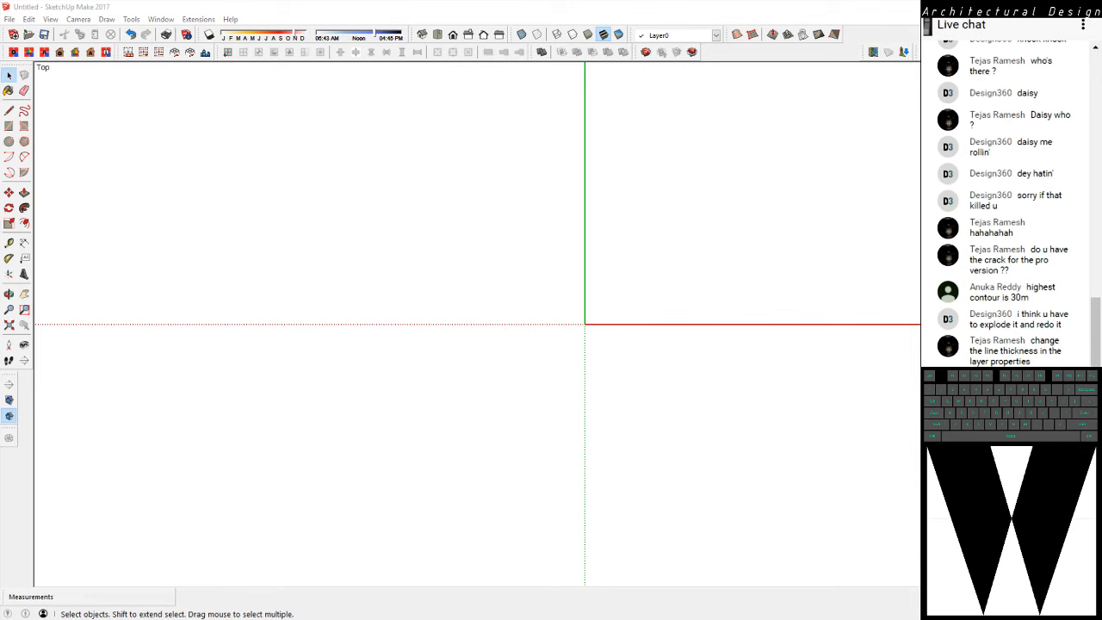
{"action": "key", "text": "Escape"}
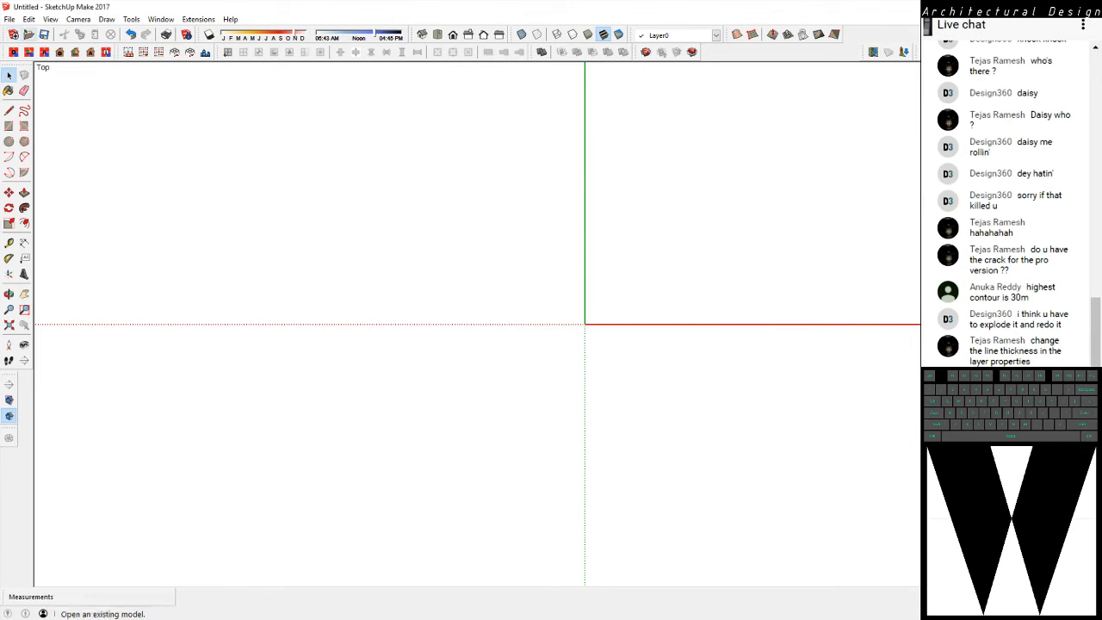
Try to open Chicmagalur 3D.skp from E:\Teach\Anrv\ANRV 6C in the untitled SketchUp Make 2017 window, declining the Read-Only option
{"action": "left_click", "coordinate": [28, 35]}
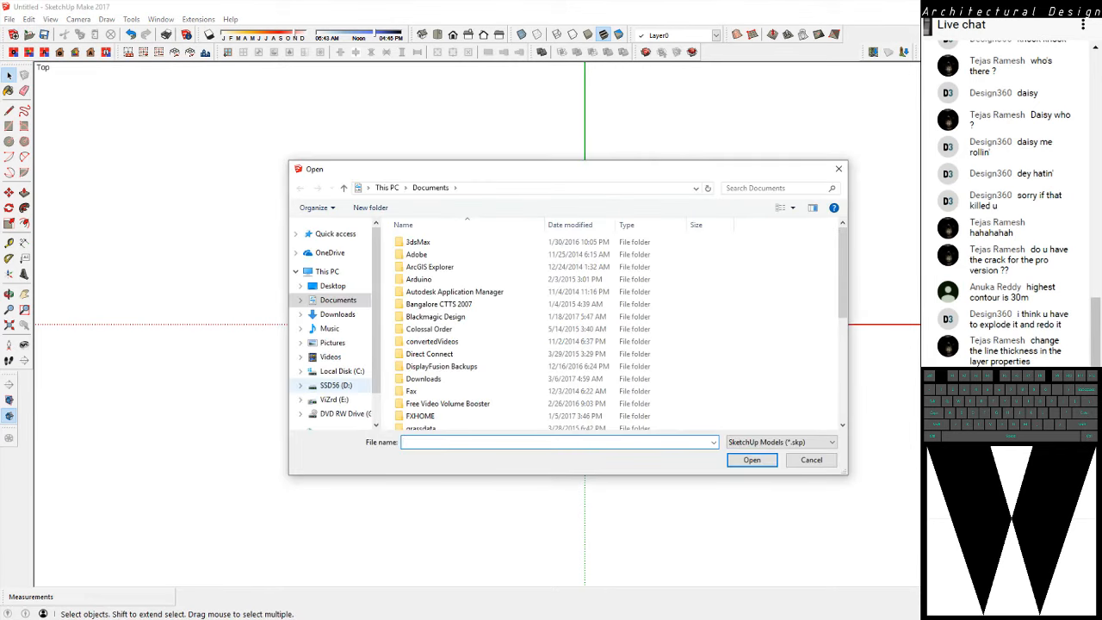
{"action": "left_click", "coordinate": [334, 399]}
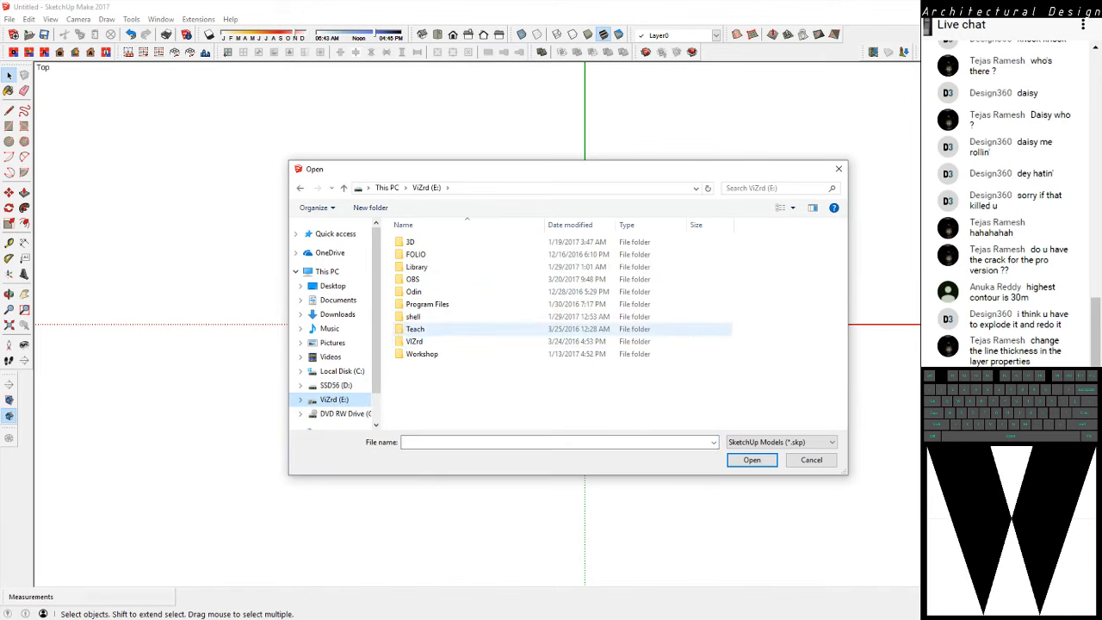
{"action": "double_click", "coordinate": [415, 329]}
{"action": "double_click", "coordinate": [415, 242]}
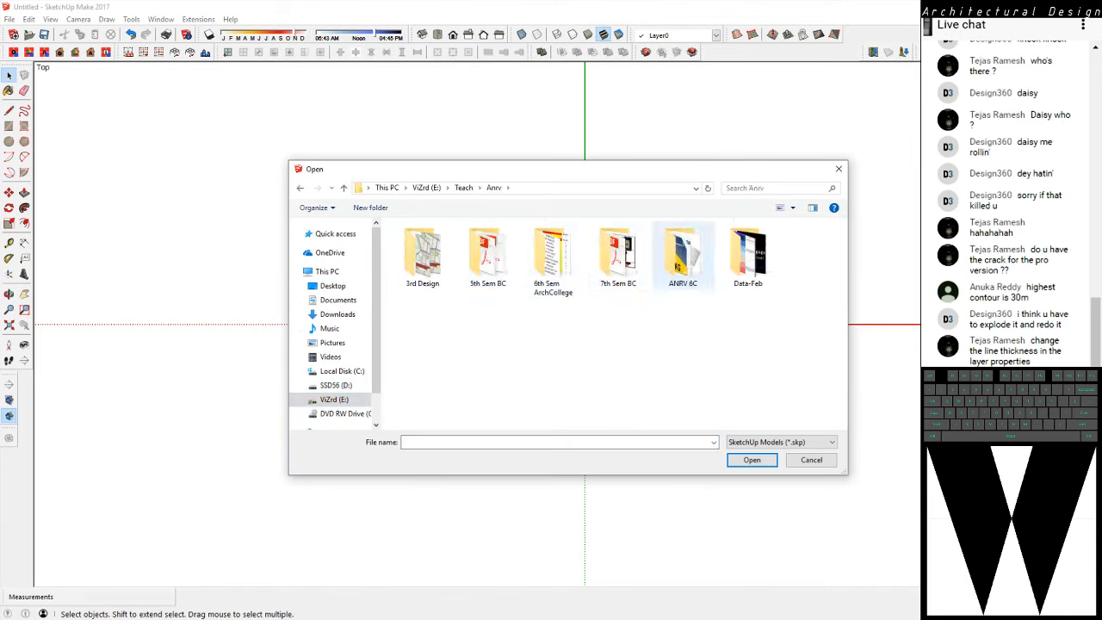
{"action": "double_click", "coordinate": [683, 257]}
{"action": "left_click", "coordinate": [454, 242]}
{"action": "left_click", "coordinate": [437, 255]}
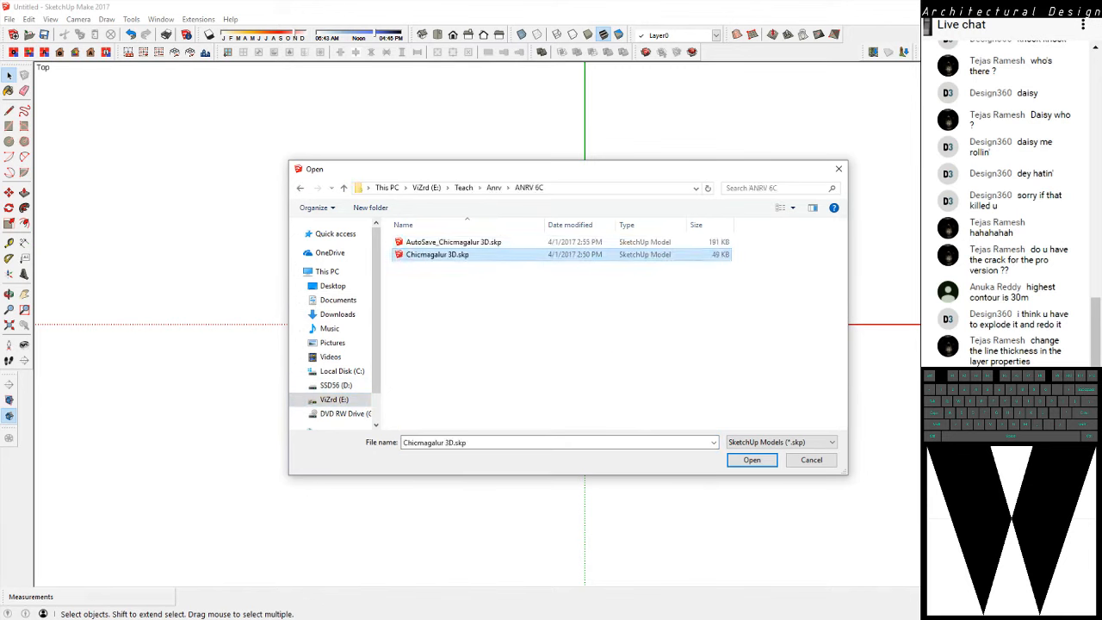
{"action": "left_click", "coordinate": [752, 460]}
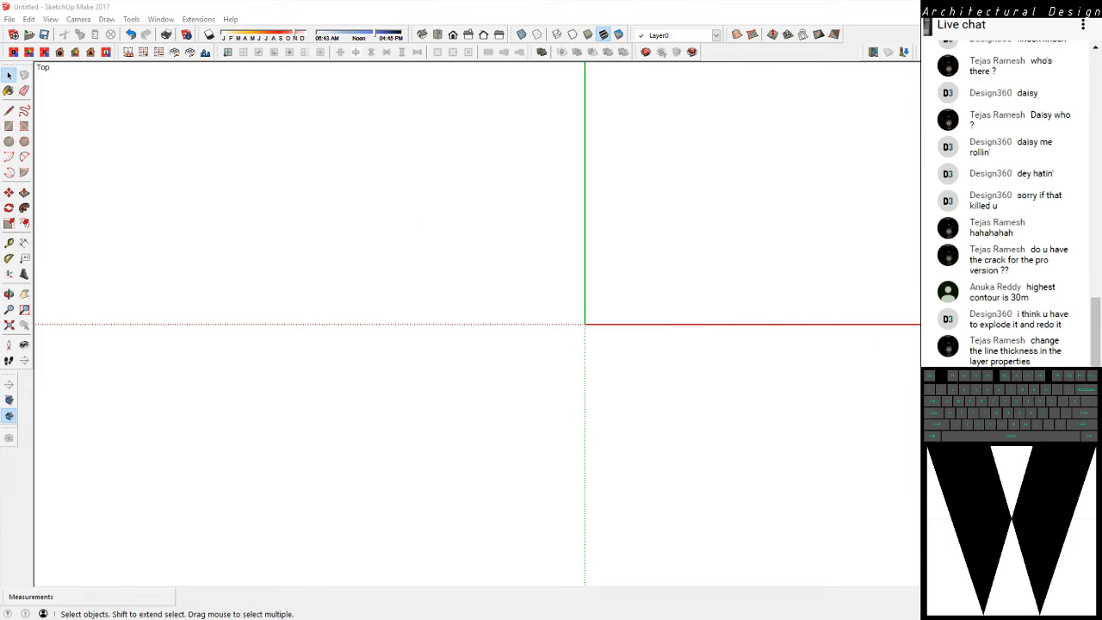
{"action": "left_click", "coordinate": [572, 351]}
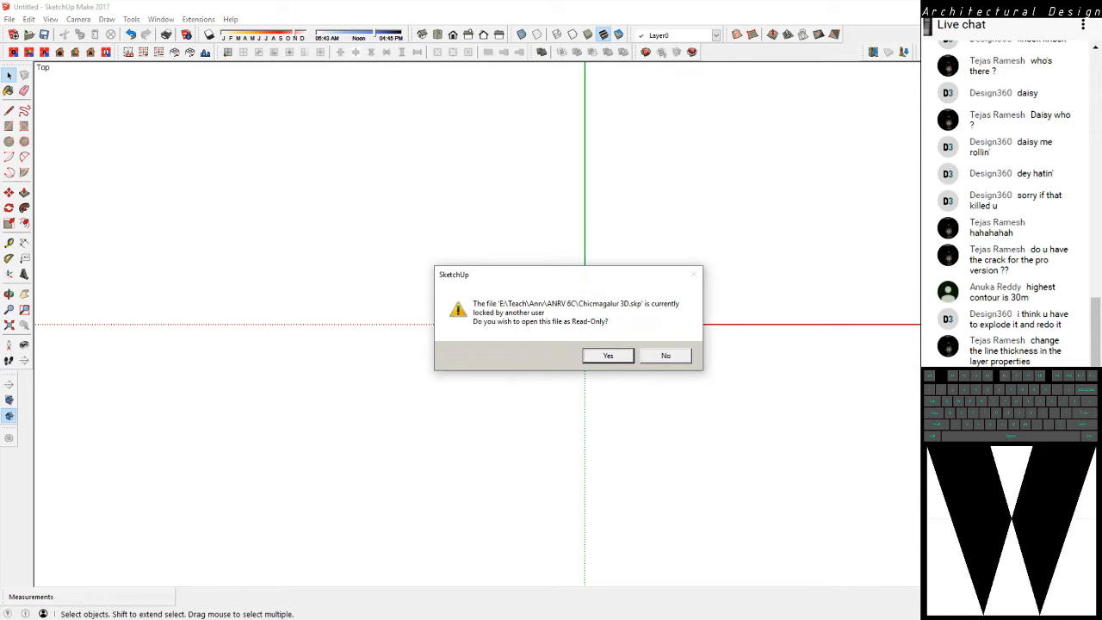
{"action": "left_click", "coordinate": [666, 356]}
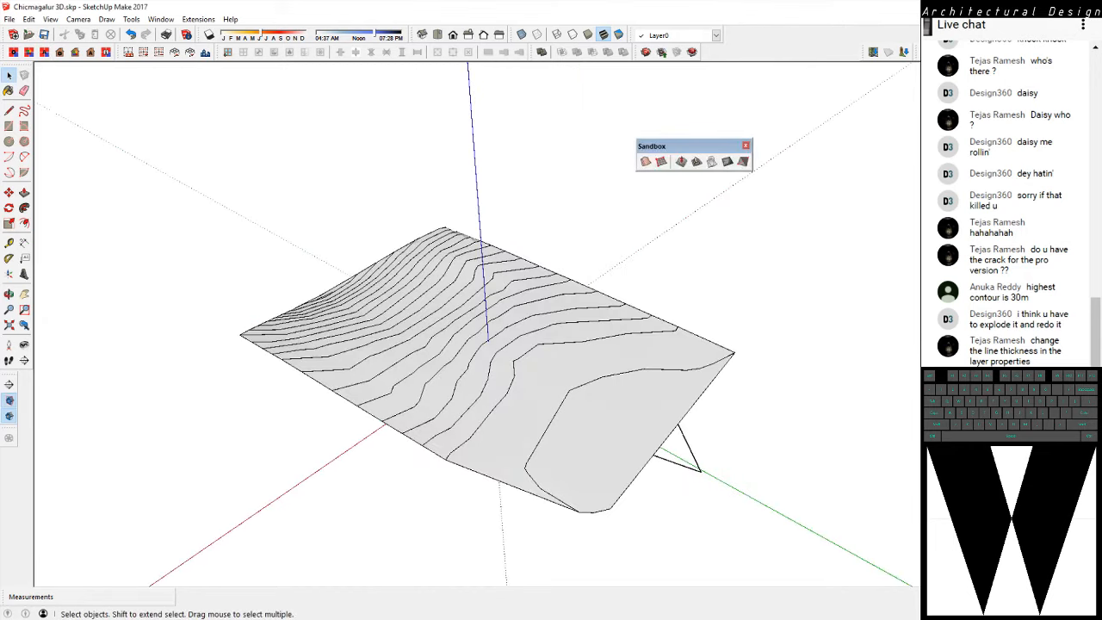
Close the SketchUp window holding Chicmagalur 3D.skp and cancel the save prompt for the untitled model to keep its window open
{"action": "right_click", "coordinate": [837, 619]}
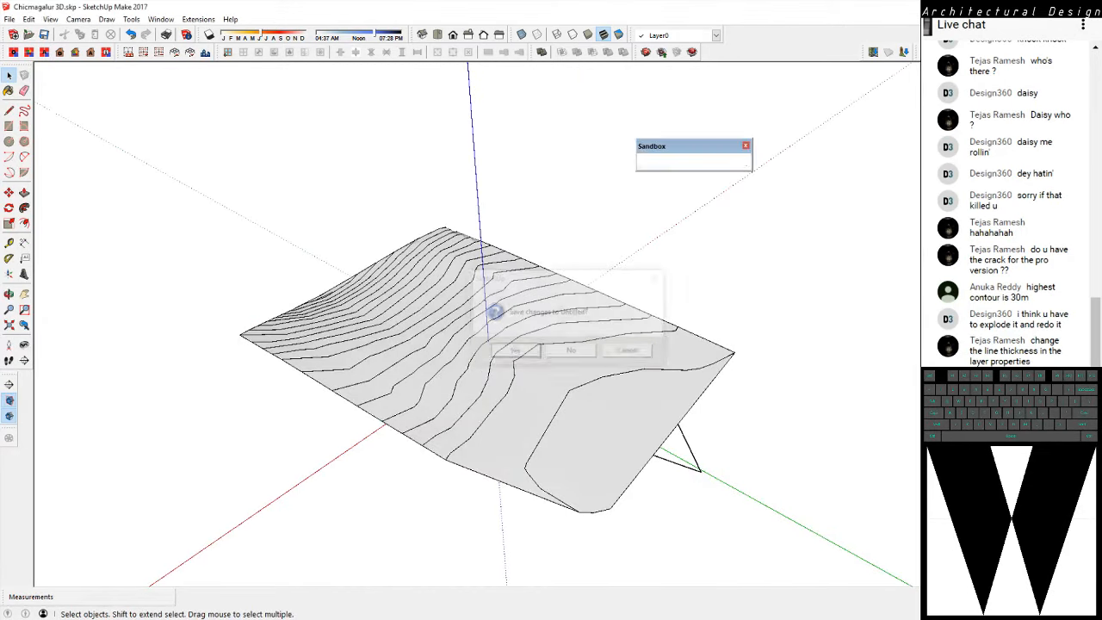
{"action": "right_click", "coordinate": [782, 619]}
{"action": "left_click", "coordinate": [753, 608]}
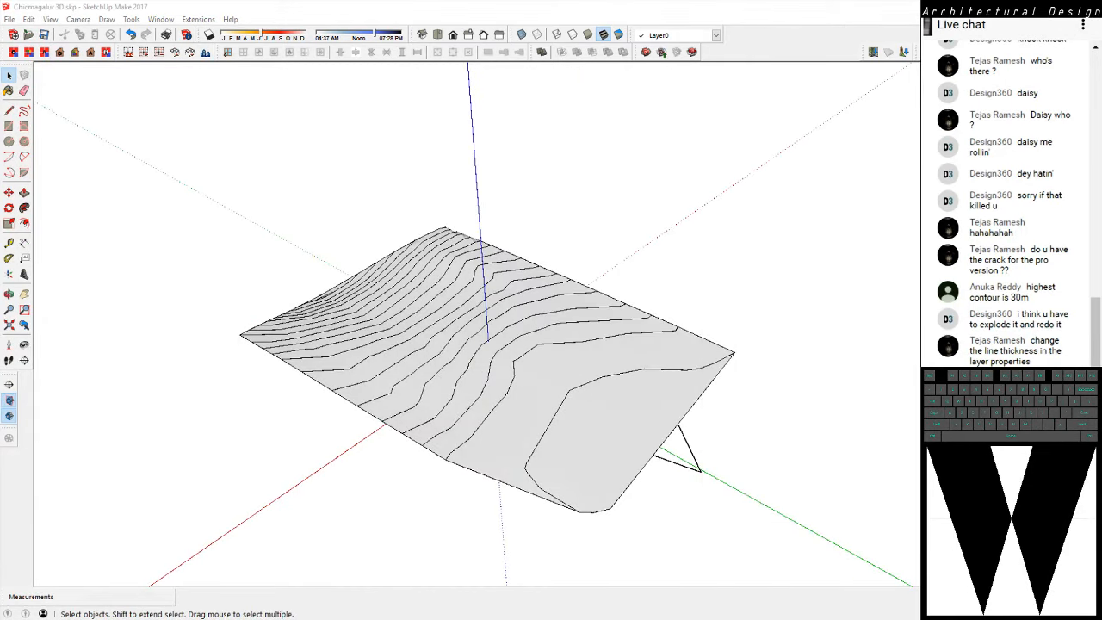
{"action": "left_click", "coordinate": [572, 352]}
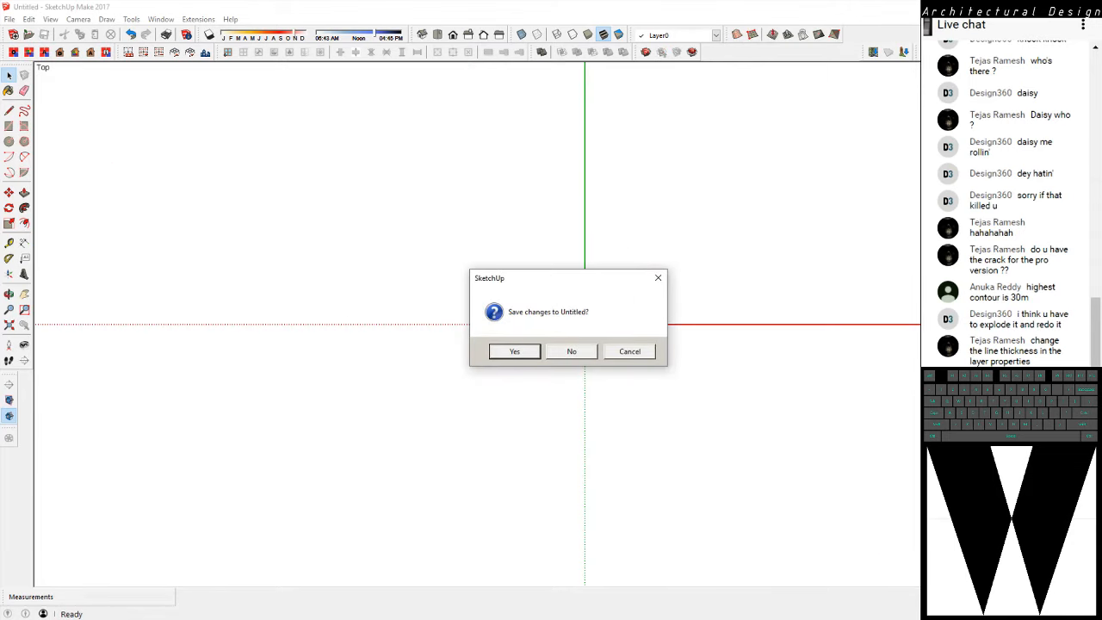
{"action": "left_click", "coordinate": [630, 352]}
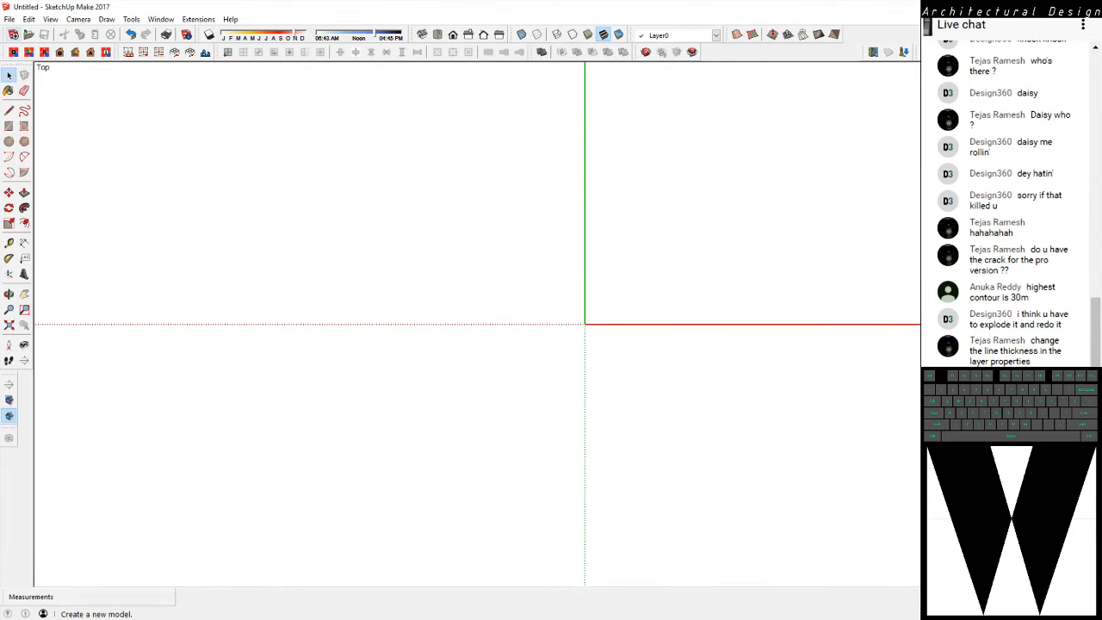
Open Chicmagalur 3D.skp from E:\Teach\Anrv\ANRV 6C in the untitled window, discarding the untitled model's changes
{"action": "left_click", "coordinate": [28, 35]}
{"action": "left_click", "coordinate": [465, 243]}
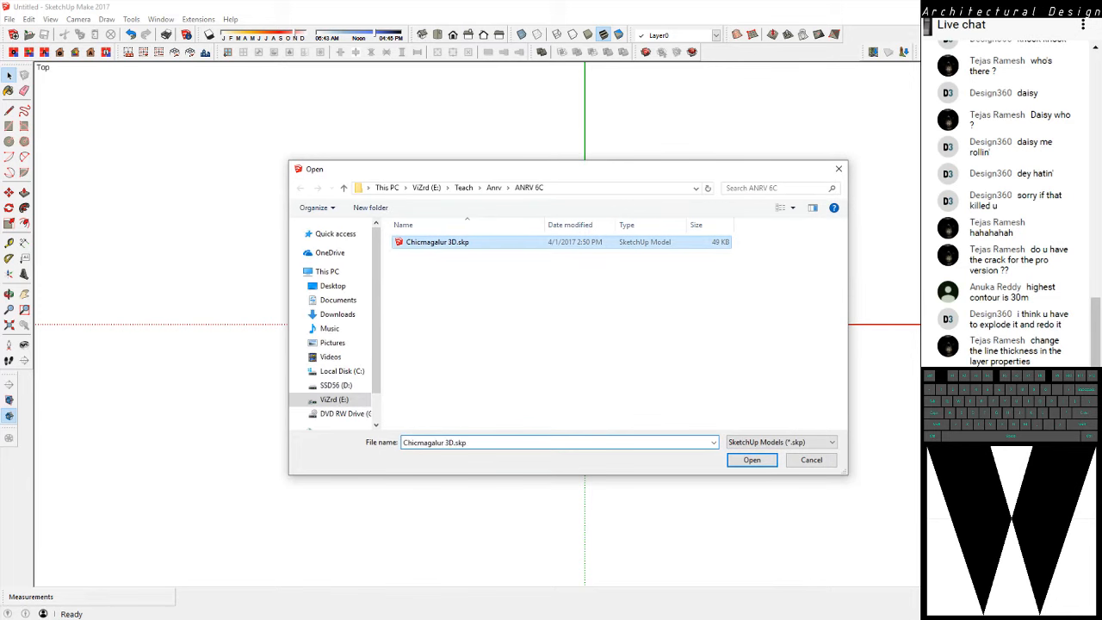
{"action": "left_click", "coordinate": [752, 460]}
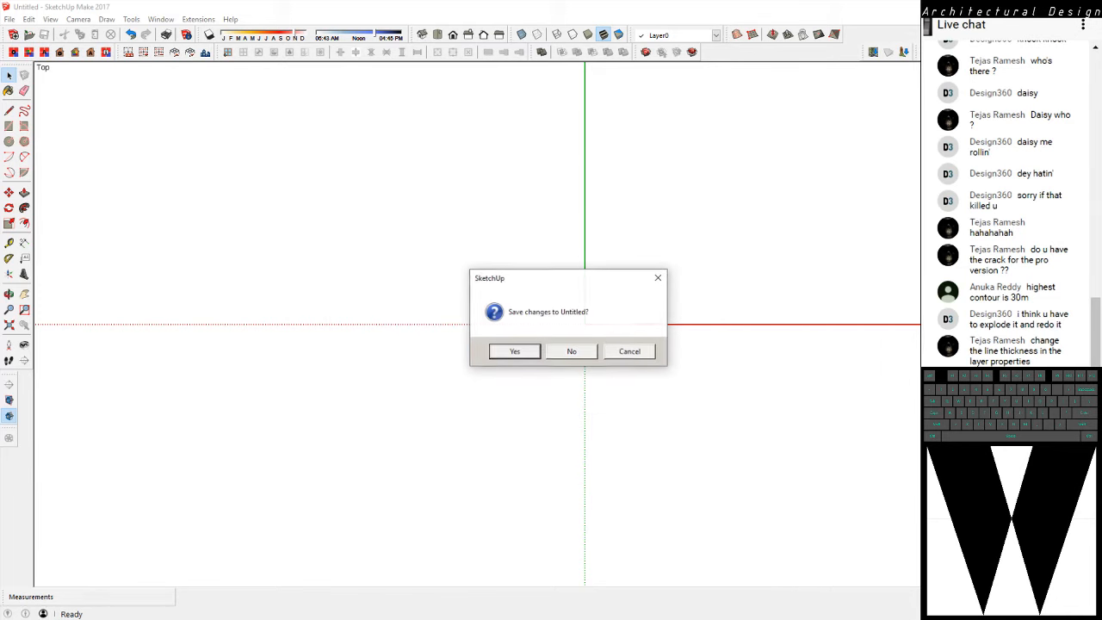
{"action": "left_click", "coordinate": [571, 352]}
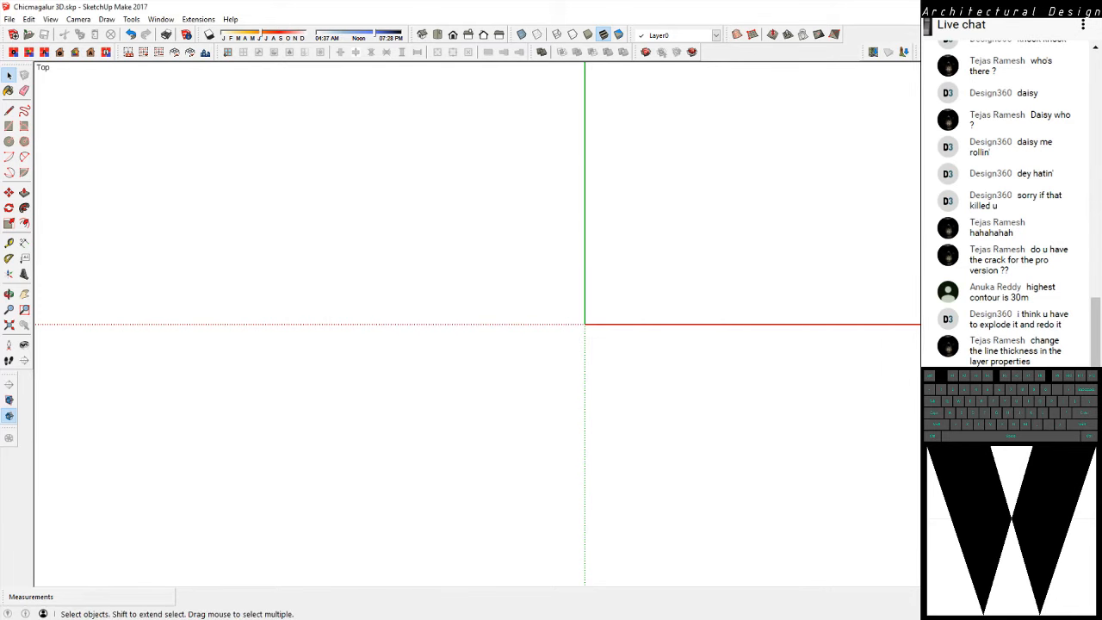
Select the long edge of the site boundary and examine its linework and corner up close
{"action": "scroll", "coordinate": [772, 488], "scroll_direction": "up", "scroll_amount": 3}
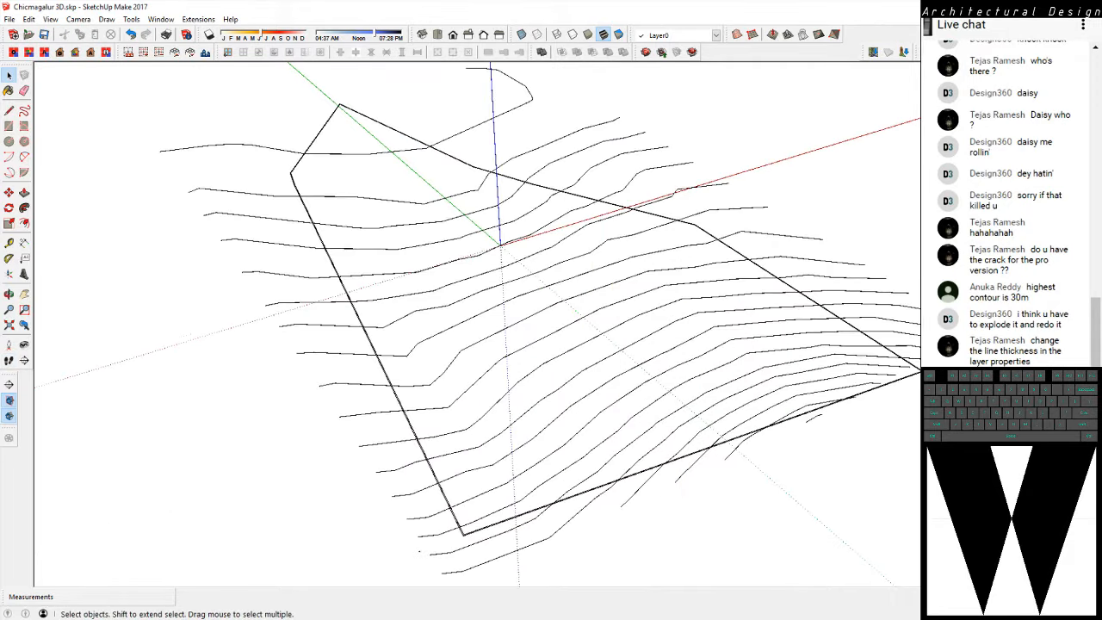
{"action": "scroll", "coordinate": [412, 322], "scroll_direction": "up", "scroll_amount": 8}
{"action": "double_click", "coordinate": [413, 328]}
{"action": "scroll", "coordinate": [362, 396], "scroll_direction": "down", "scroll_amount": 5}
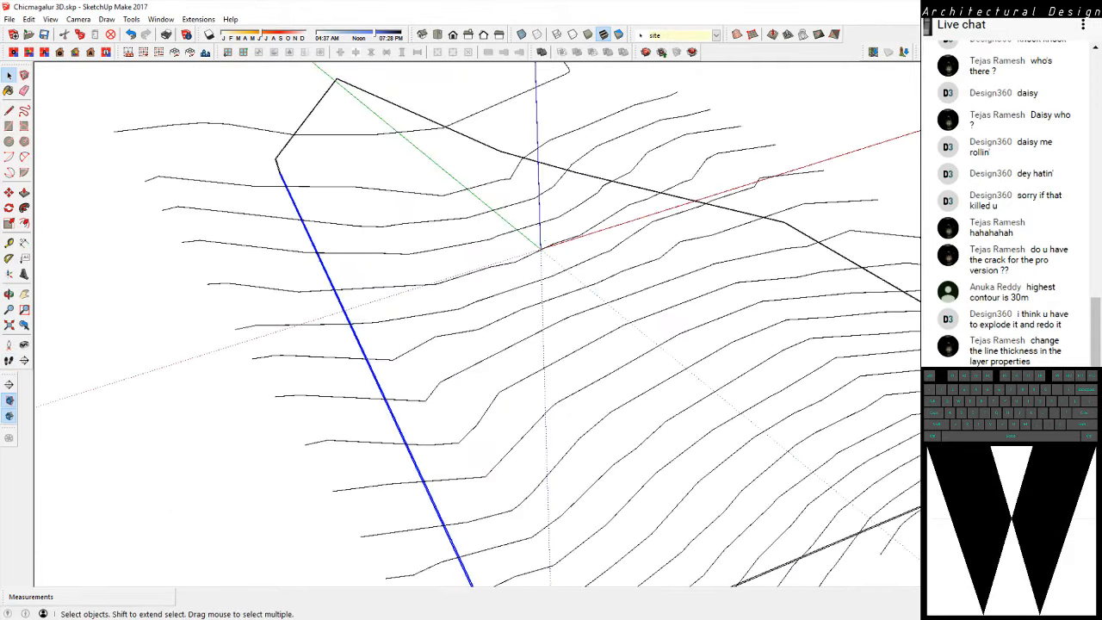
{"action": "middle_click_drag", "start_coordinate": [362, 395], "coordinate": [474, 456]}
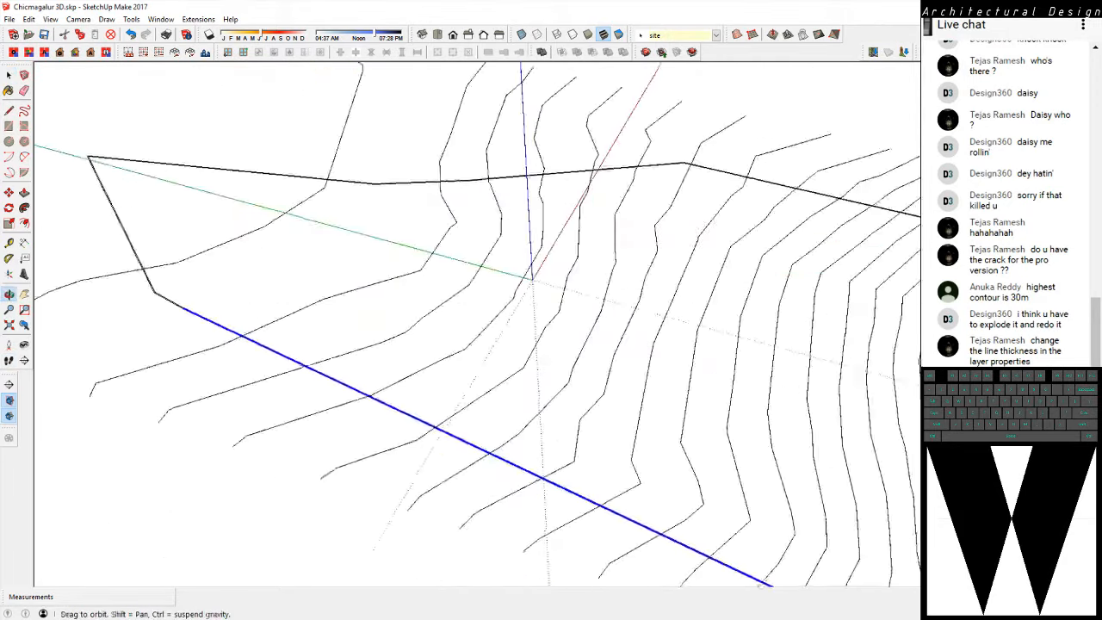
{"action": "scroll", "coordinate": [124, 252], "scroll_direction": "up", "scroll_amount": 3}
{"action": "scroll", "coordinate": [205, 311], "scroll_direction": "up", "scroll_amount": 3}
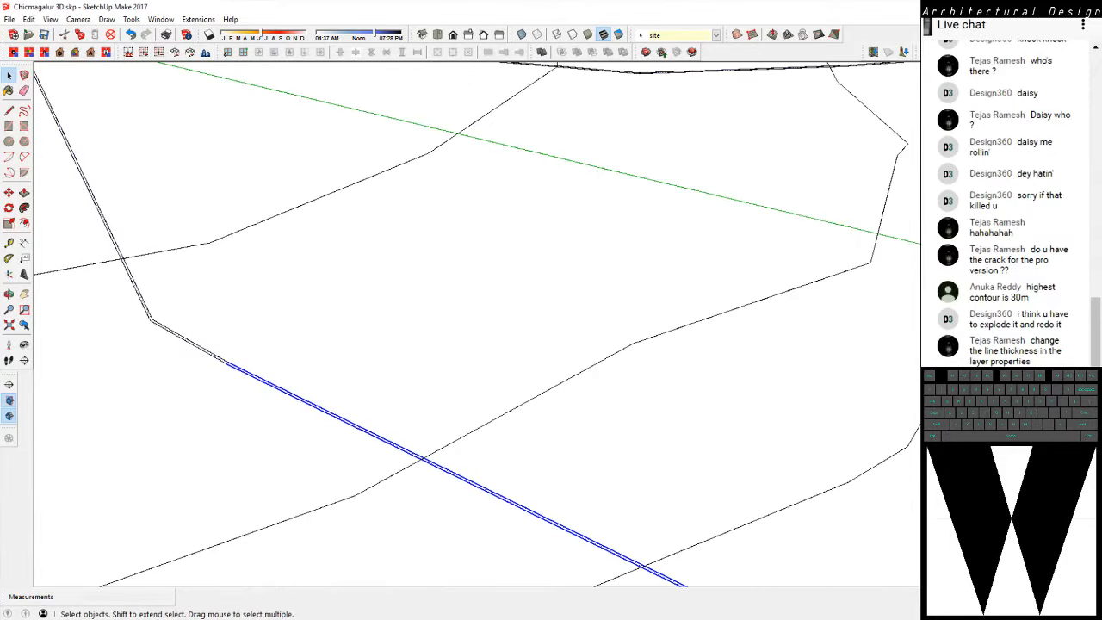
Switch to the Chikmanglur 3D Site.dwg drawing in AutoCAD and select the site boundary polyline to check its corner
{"action": "key", "text": "alt+Tab"}
{"action": "scroll", "coordinate": [388, 274], "scroll_direction": "up", "scroll_amount": 4}
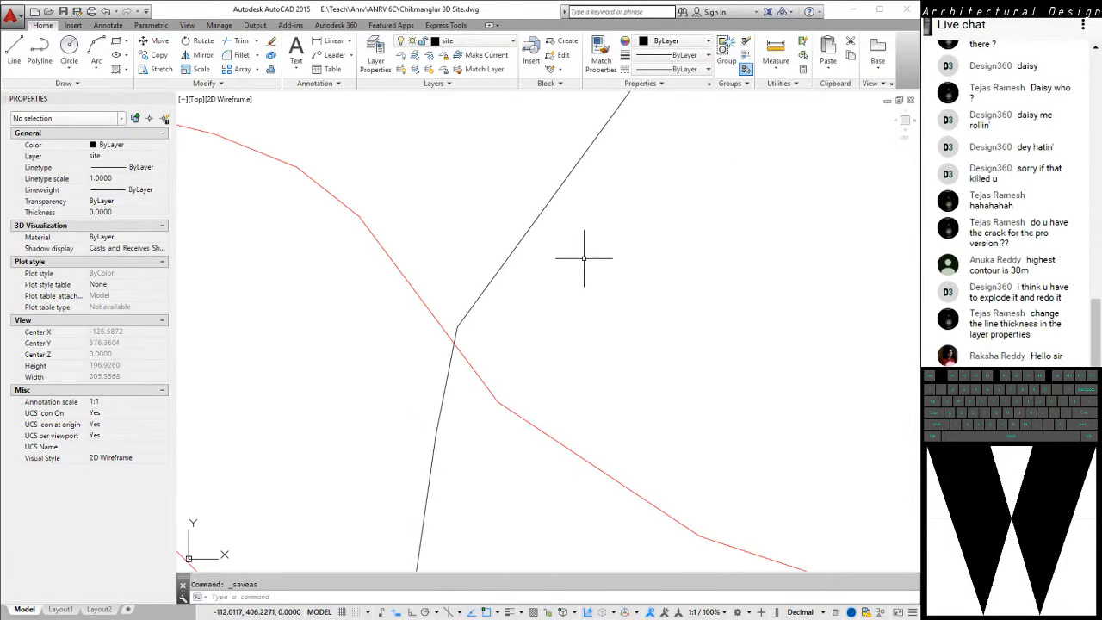
{"action": "left_click", "coordinate": [518, 242]}
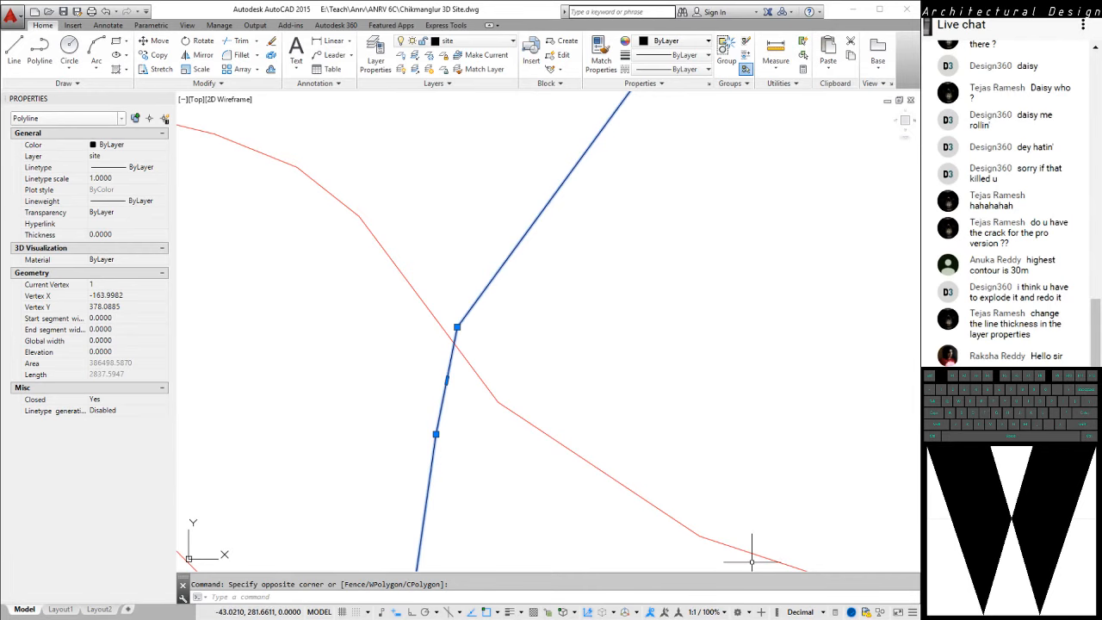
Close the Chicmagalur 3D model in SketchUp without saving and return to the AutoCAD site drawing
{"action": "key", "text": "alt+Tab"}
{"action": "scroll", "coordinate": [431, 276], "scroll_direction": "down", "scroll_amount": 10}
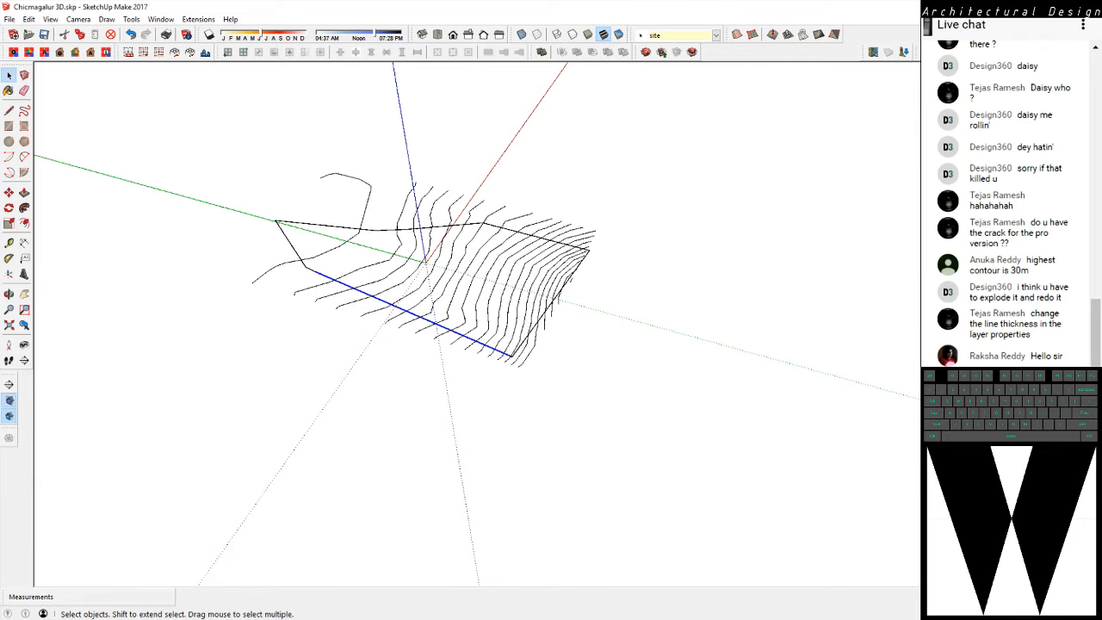
{"action": "key", "text": "alt+F4"}
{"action": "key", "text": "Right"}
{"action": "key", "text": "Return"}
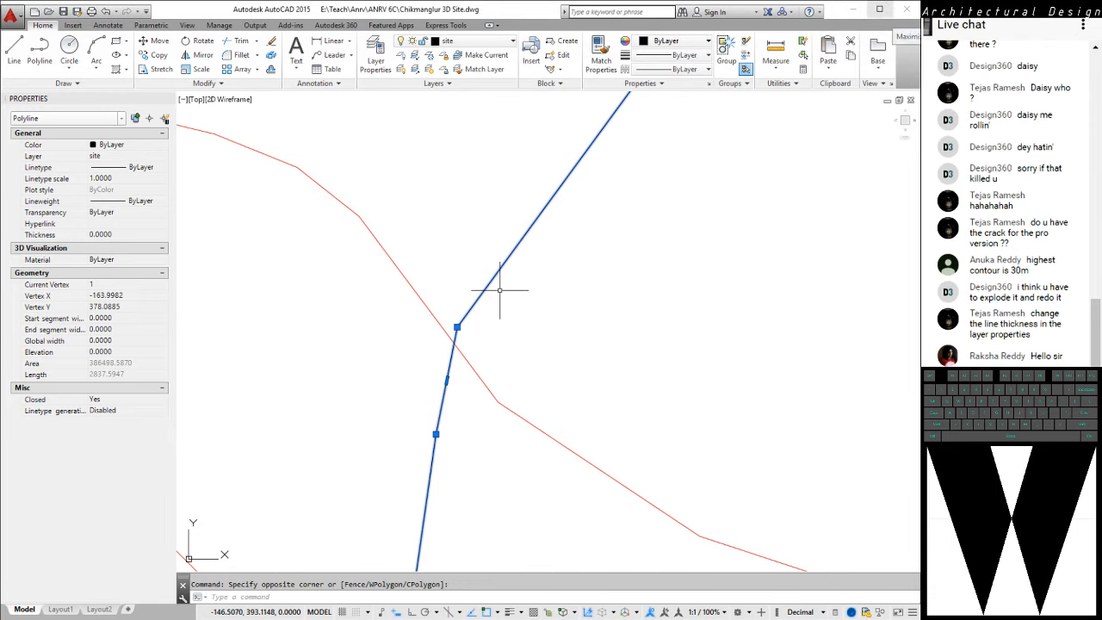
{"action": "key", "text": "alt+Tab"}
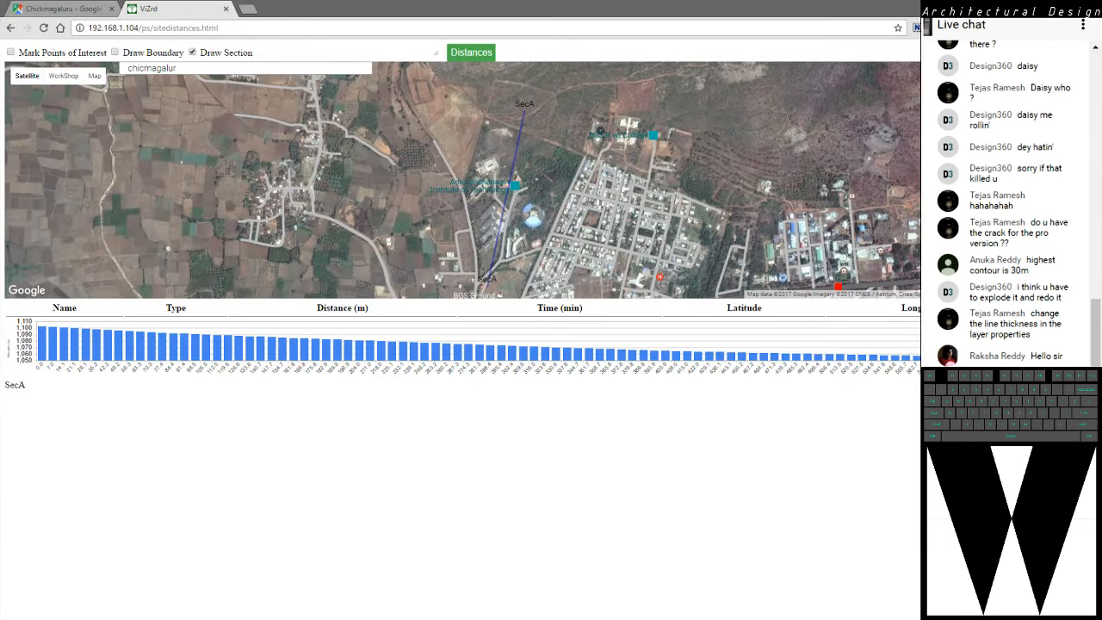
{"action": "key", "text": "alt+Tab"}
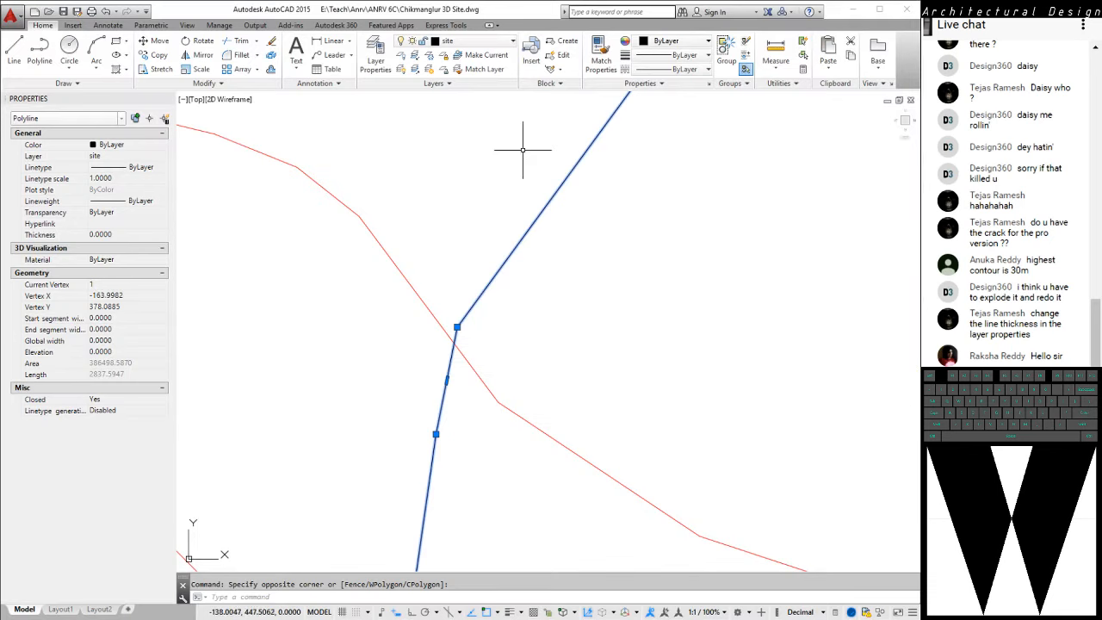
Save the drawing again as Chikmanglur 3D Site.dwg in AutoCAD 2000/LT2000 format in the ANRV 6C folder, replacing the existing file
{"action": "middle_click", "coordinate": [670, 207]}
{"action": "middle_click", "coordinate": [670, 207]}
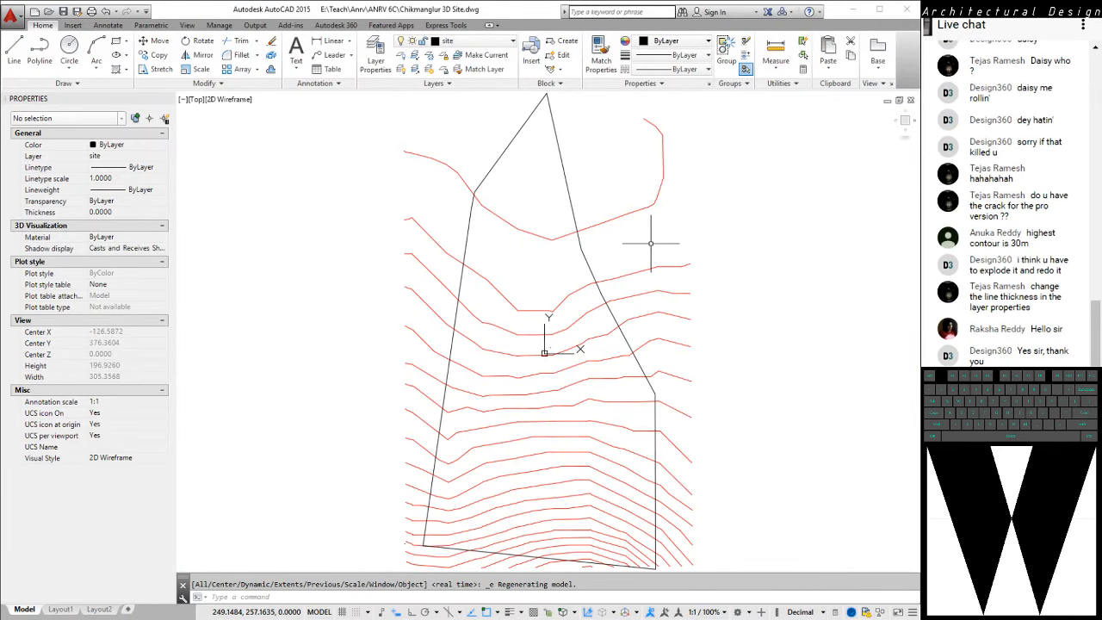
{"action": "key", "text": "ctrl+shift+s"}
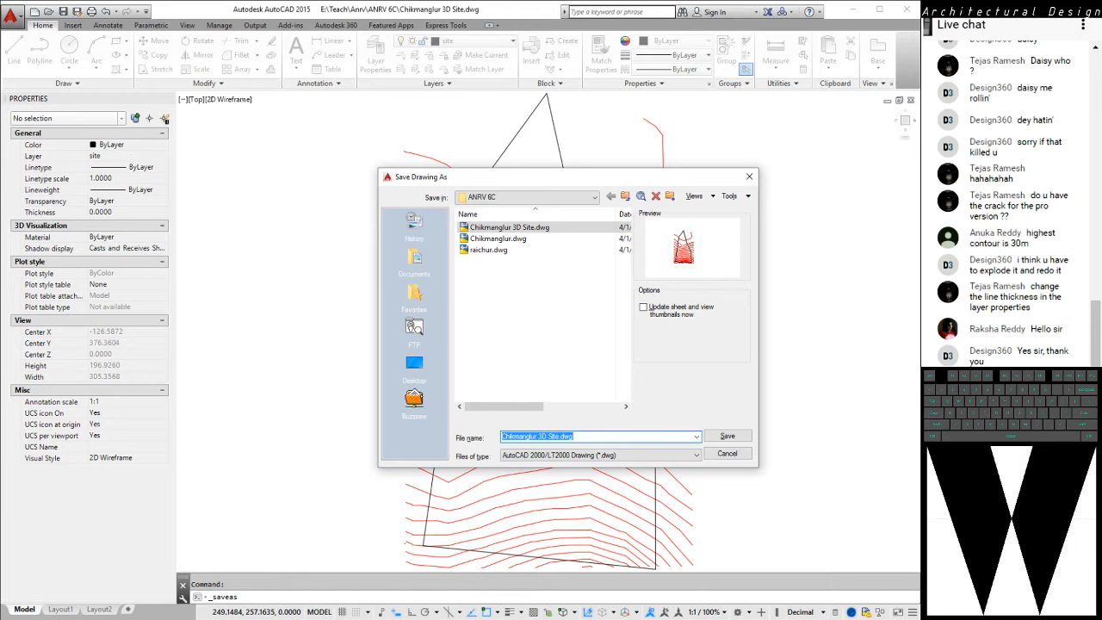
{"action": "key", "text": "Return"}
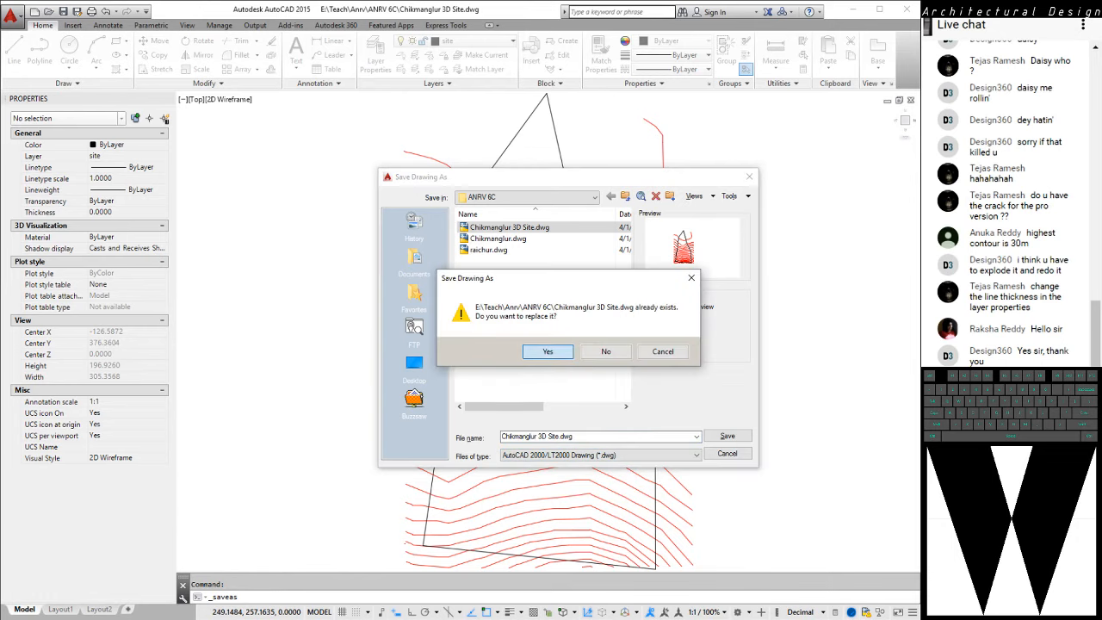
{"action": "key", "text": "Return"}
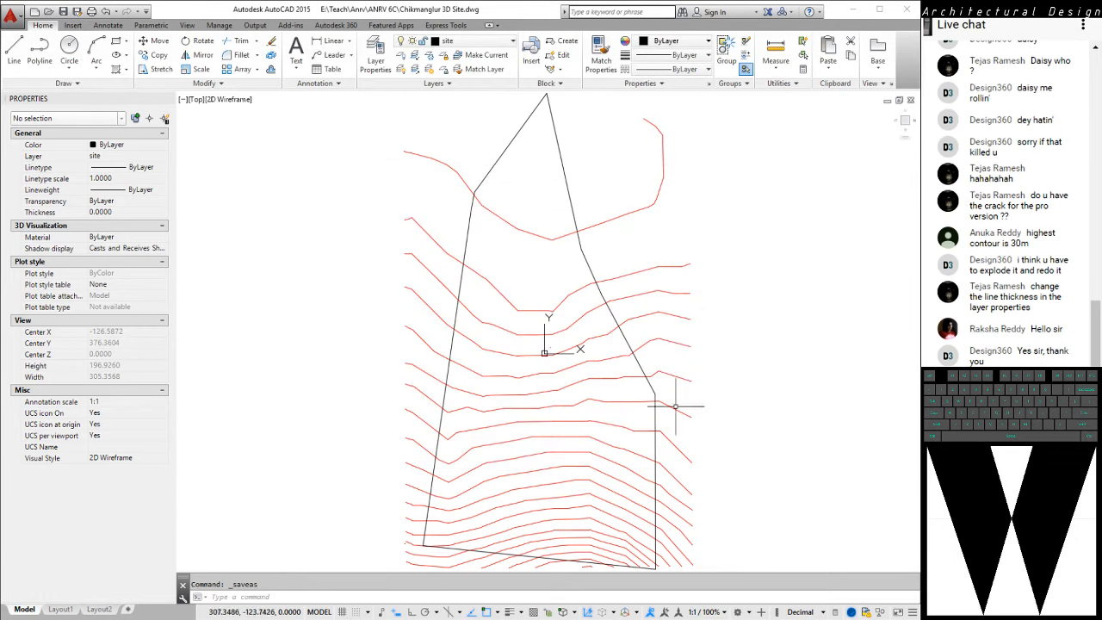
Switch to SketchUp Pro, dismiss the drawing's import results and view the whole imported contour and boundary model in 3D
{"action": "key", "text": "super"}
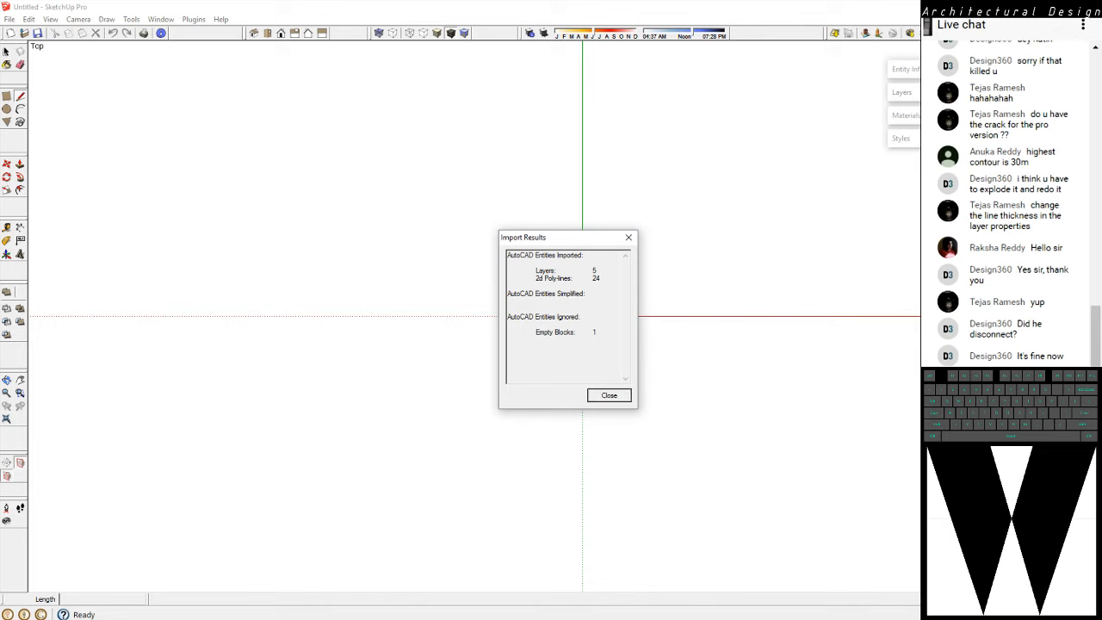
{"action": "key", "text": "Return"}
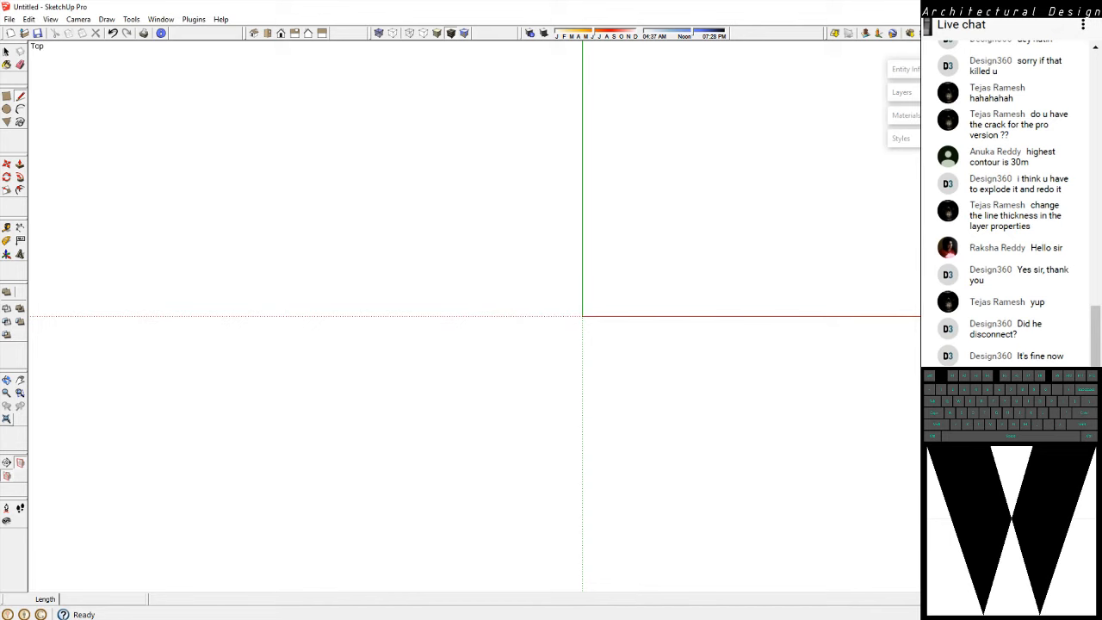
{"action": "left_click", "coordinate": [6, 419]}
{"action": "scroll", "coordinate": [457, 310], "scroll_direction": "down", "scroll_amount": 4}
{"action": "middle_click_drag", "start_coordinate": [458, 327], "coordinate": [586, 215]}
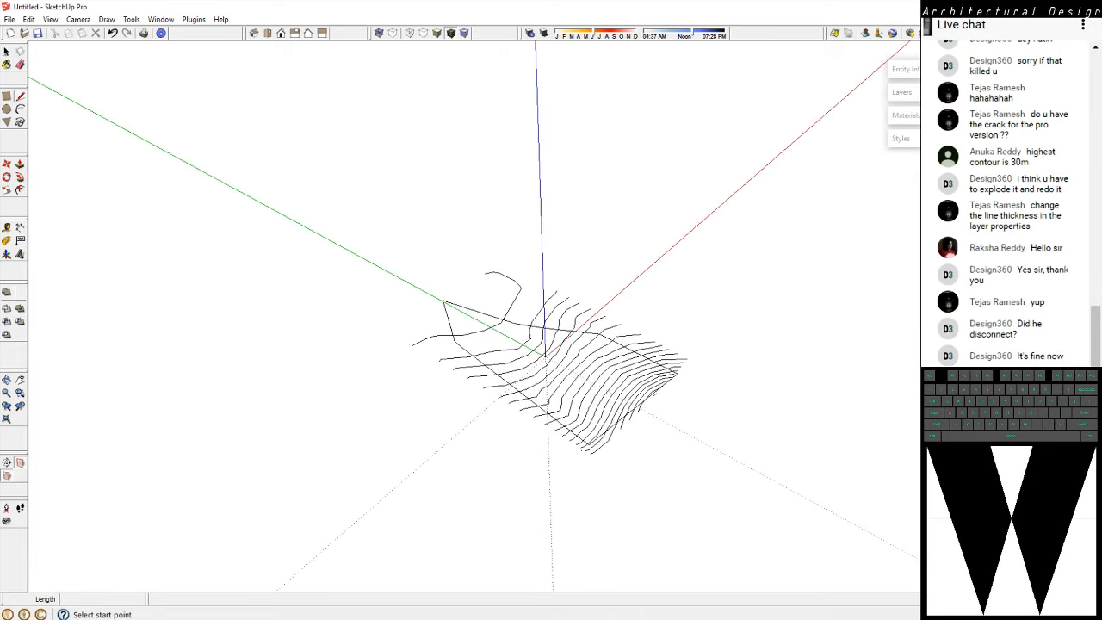
{"action": "left_click", "coordinate": [6, 51]}
{"action": "scroll", "coordinate": [558, 461], "scroll_direction": "up", "scroll_amount": 3}
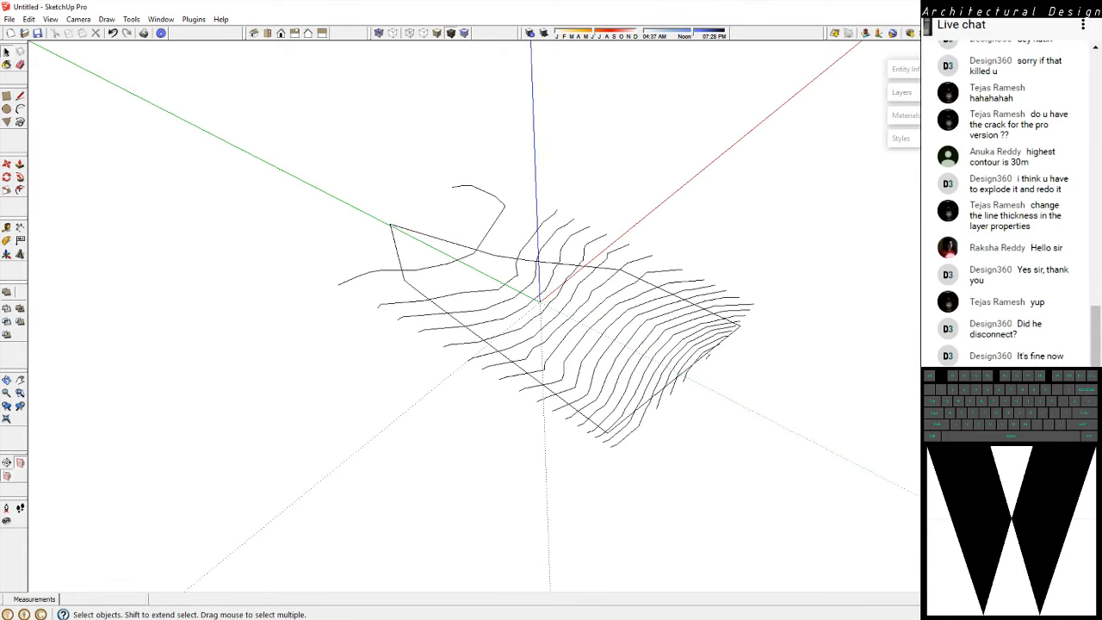
{"action": "left_click", "coordinate": [9, 19]}
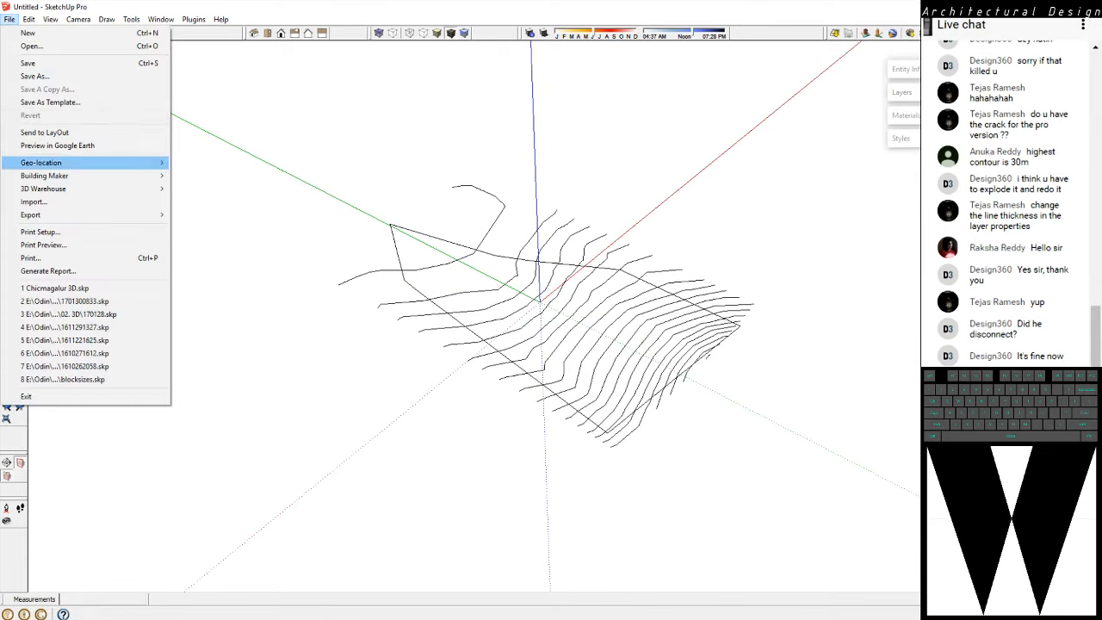
{"action": "left_click", "coordinate": [35, 75]}
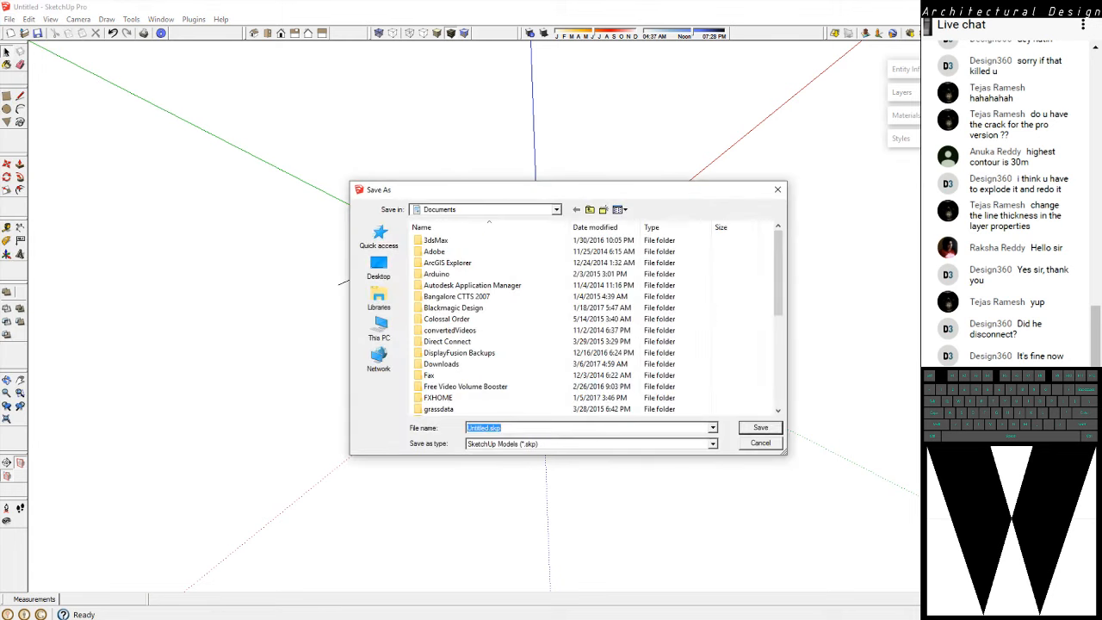
{"action": "left_click", "coordinate": [588, 444]}
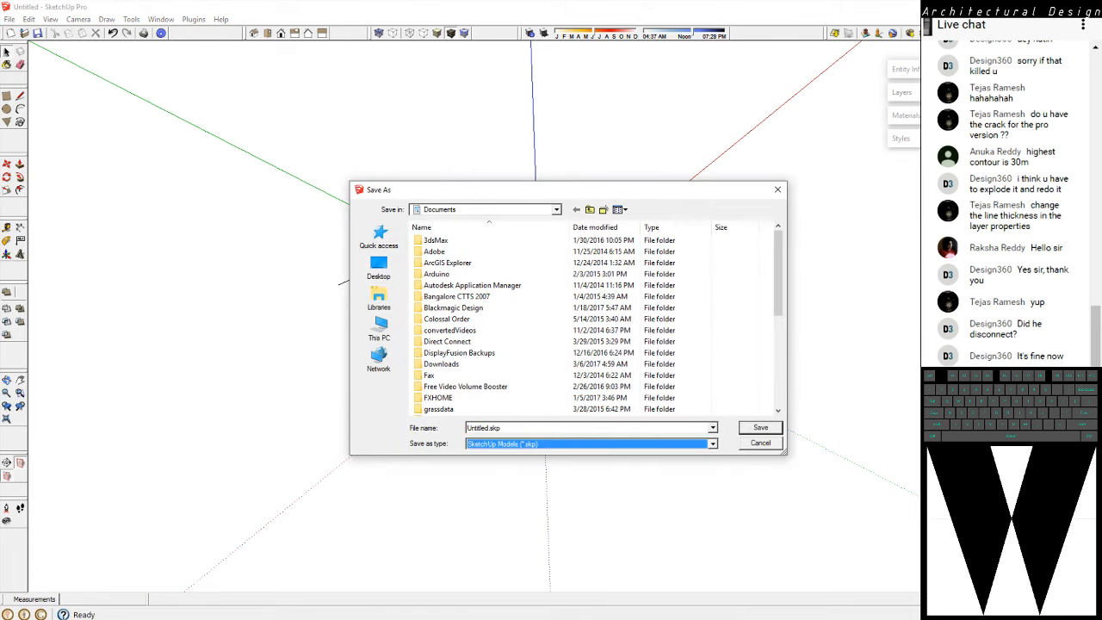
{"action": "left_click", "coordinate": [504, 454]}
{"action": "left_click", "coordinate": [379, 331]}
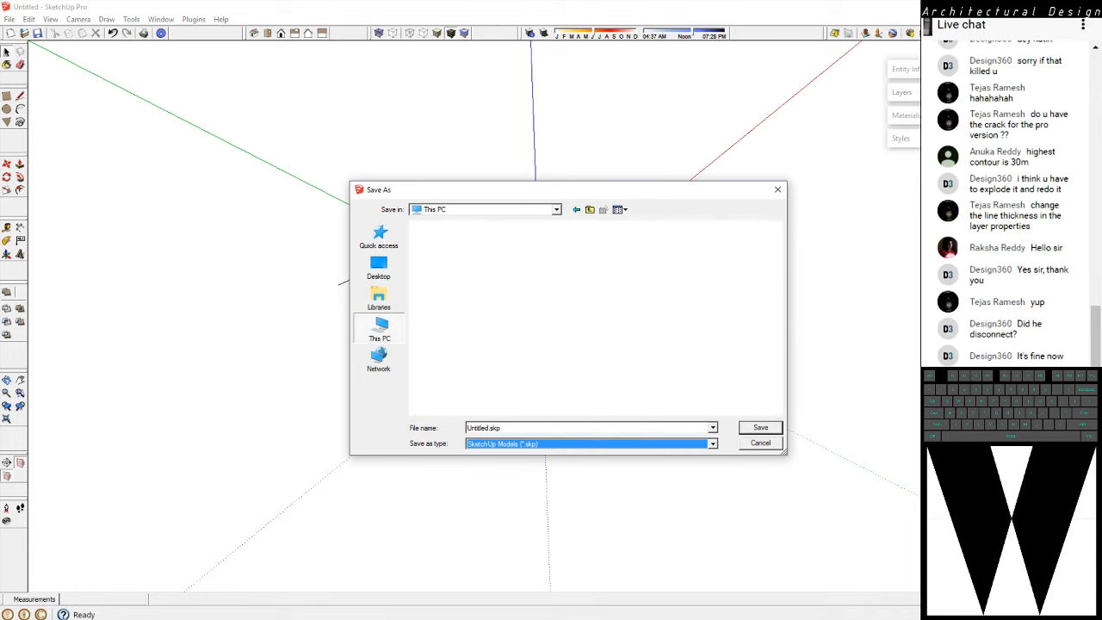
{"action": "double_click", "coordinate": [477, 389]}
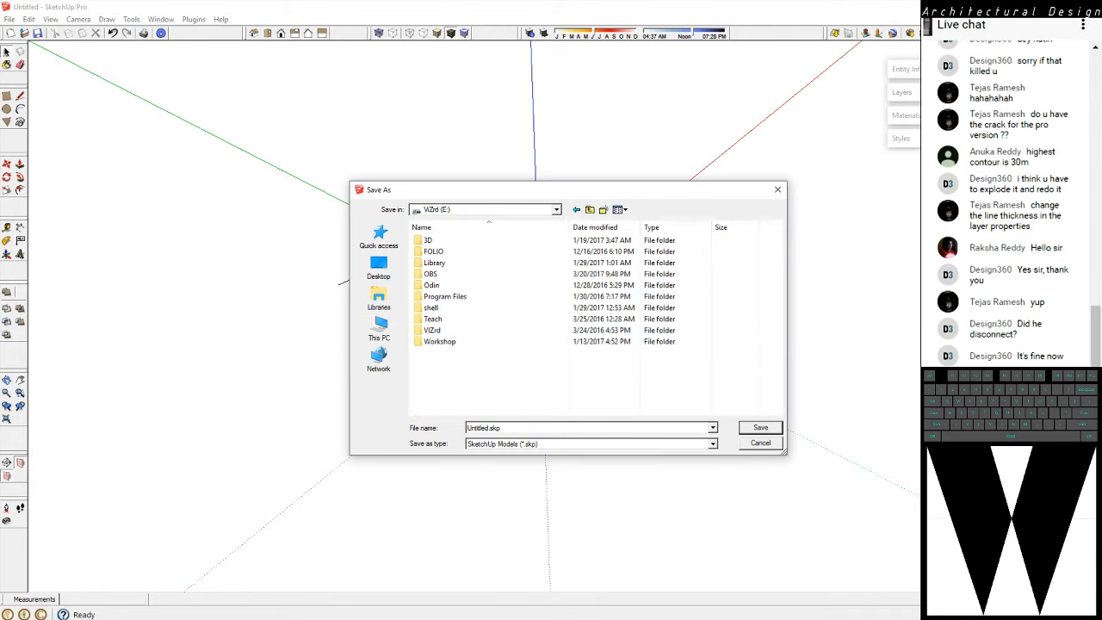
{"action": "left_click", "coordinate": [760, 443]}
Select the long edge of the imported site boundary and examine its linework near the corner up close
{"action": "scroll", "coordinate": [431, 301], "scroll_direction": "up", "scroll_amount": 10}
{"action": "left_click_drag", "start_coordinate": [436, 300], "coordinate": [301, 238]}
{"action": "left_click", "coordinate": [328, 213]}
{"action": "scroll", "coordinate": [328, 213], "scroll_direction": "down", "scroll_amount": 5}
{"action": "left_click", "coordinate": [329, 224]}
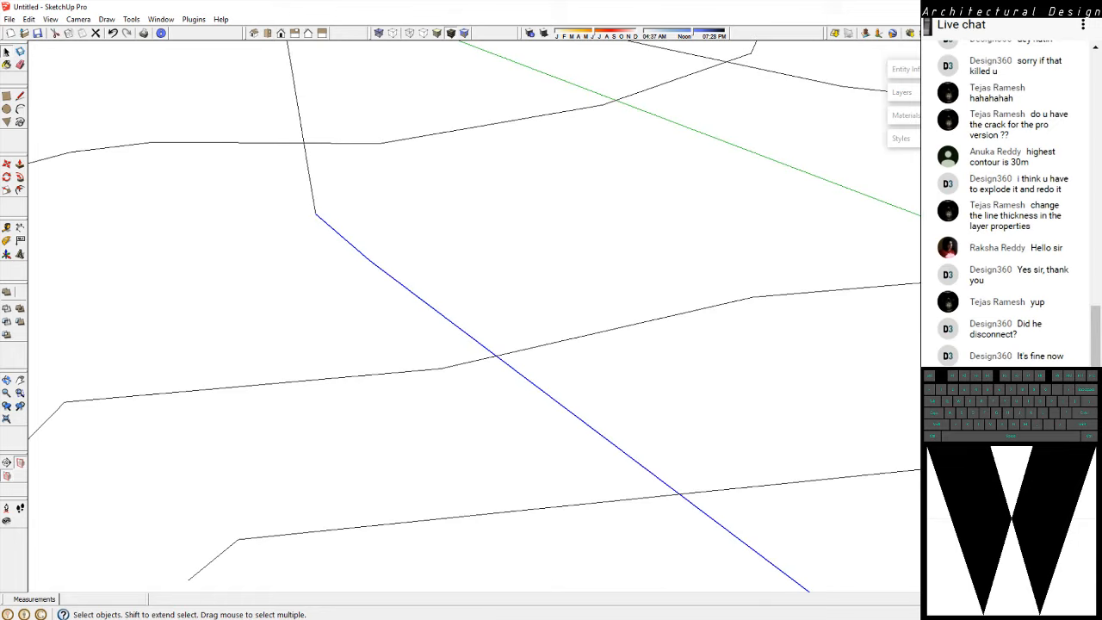
{"action": "middle_click_drag", "start_coordinate": [330, 224], "coordinate": [297, 317]}
{"action": "scroll", "coordinate": [435, 215], "scroll_direction": "up", "scroll_amount": 3}
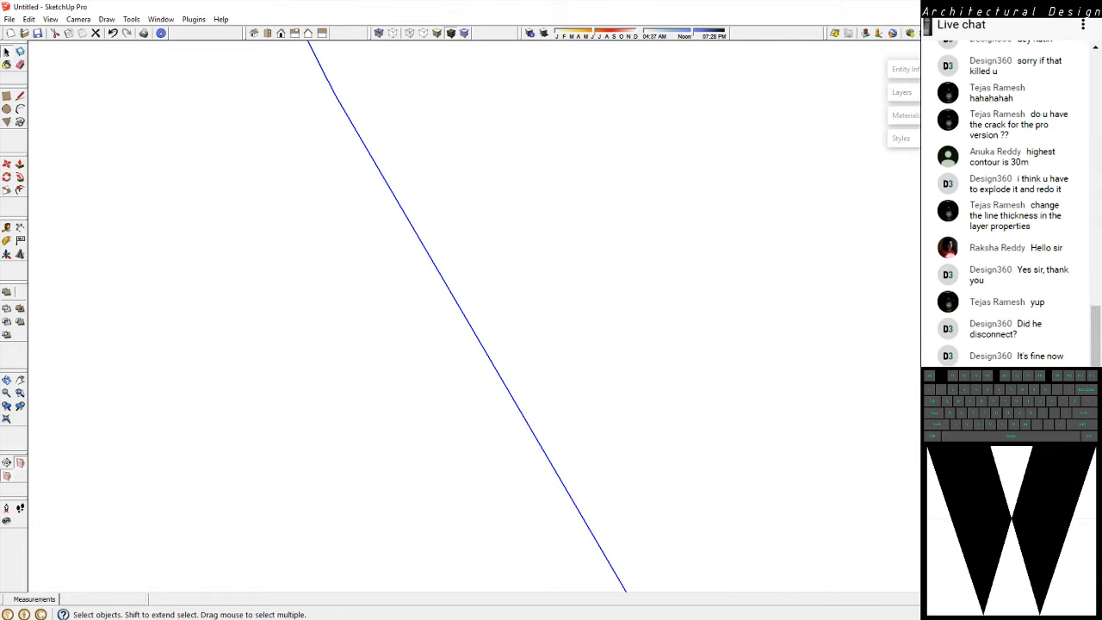
{"action": "scroll", "coordinate": [594, 327], "scroll_direction": "down", "scroll_amount": 8}
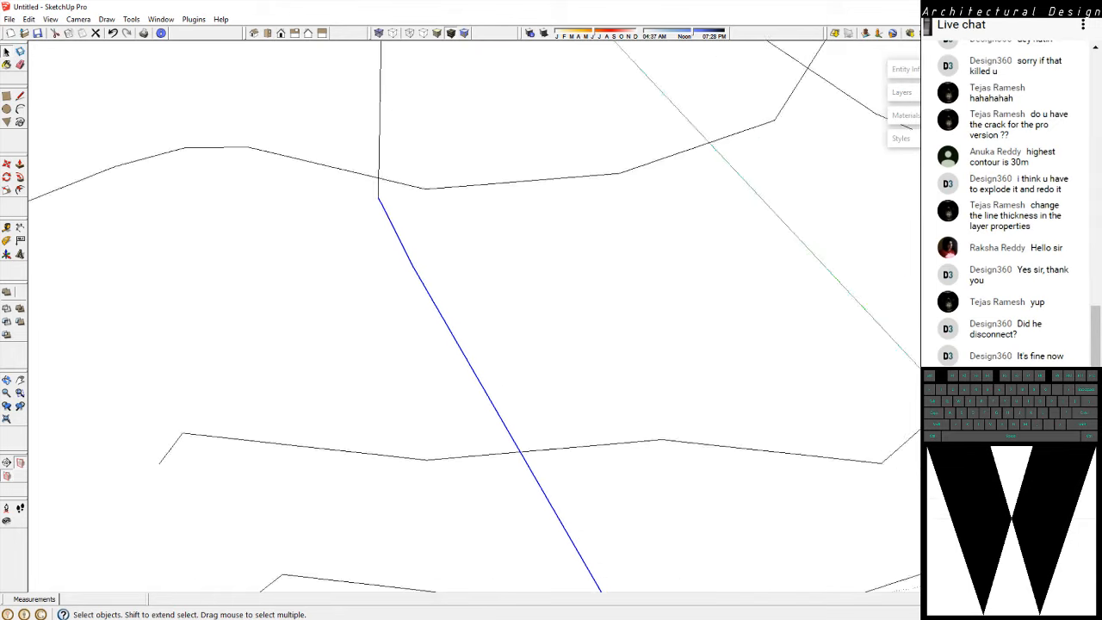
Save the imported contour model as Chicmagalur 3D.skp in the E:\Teach\Anrv\ANRV 6C folder, replacing the existing file
{"action": "left_click", "coordinate": [9, 19]}
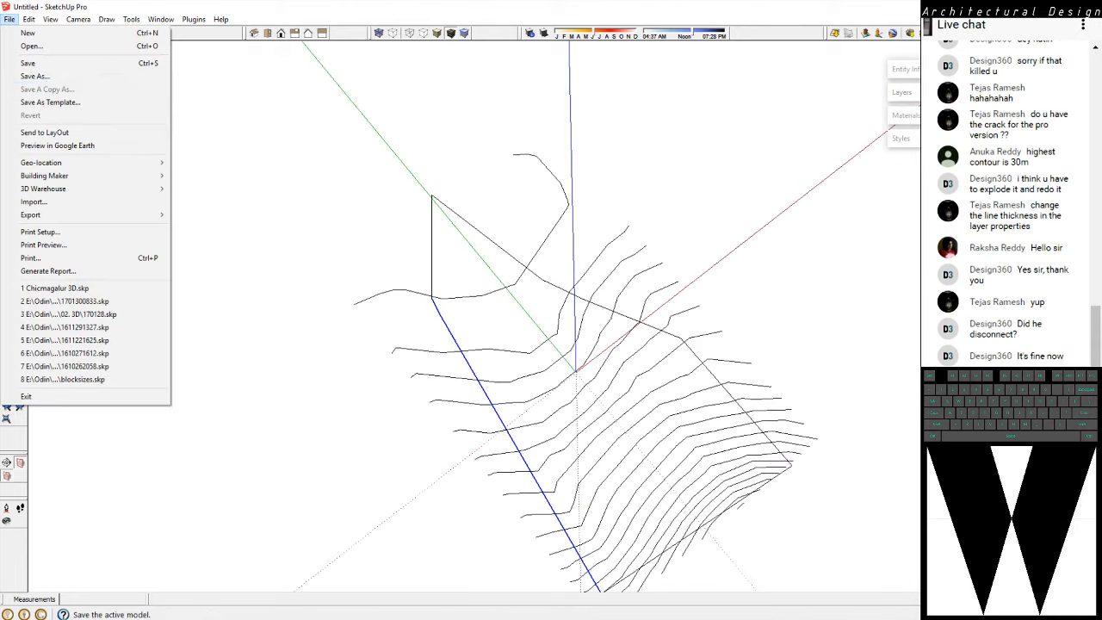
{"action": "left_click", "coordinate": [35, 76]}
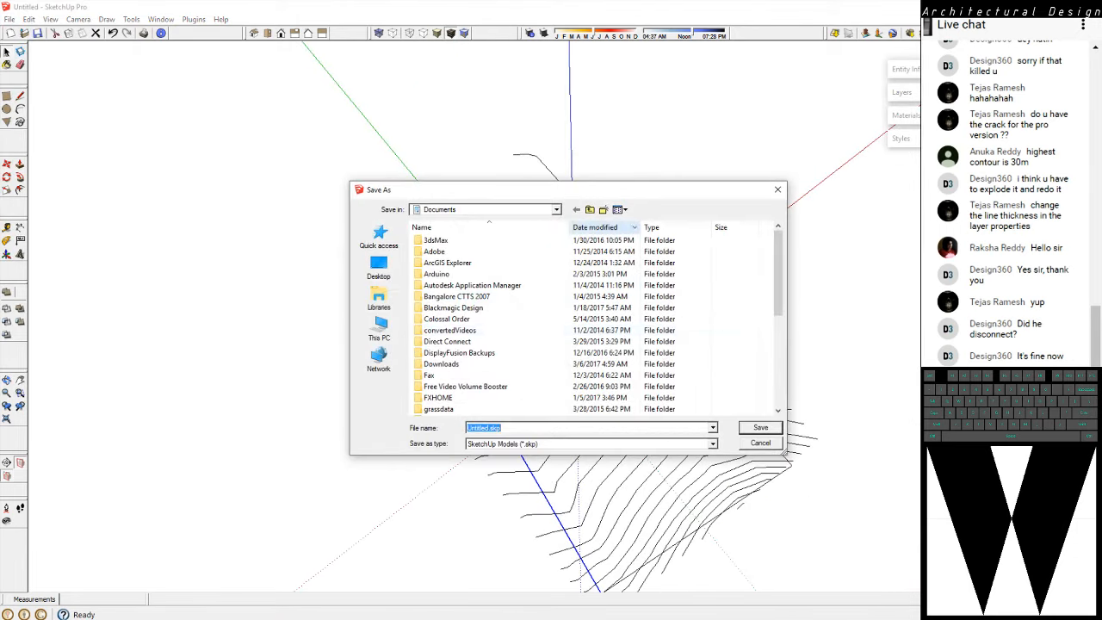
{"action": "left_click", "coordinate": [380, 329]}
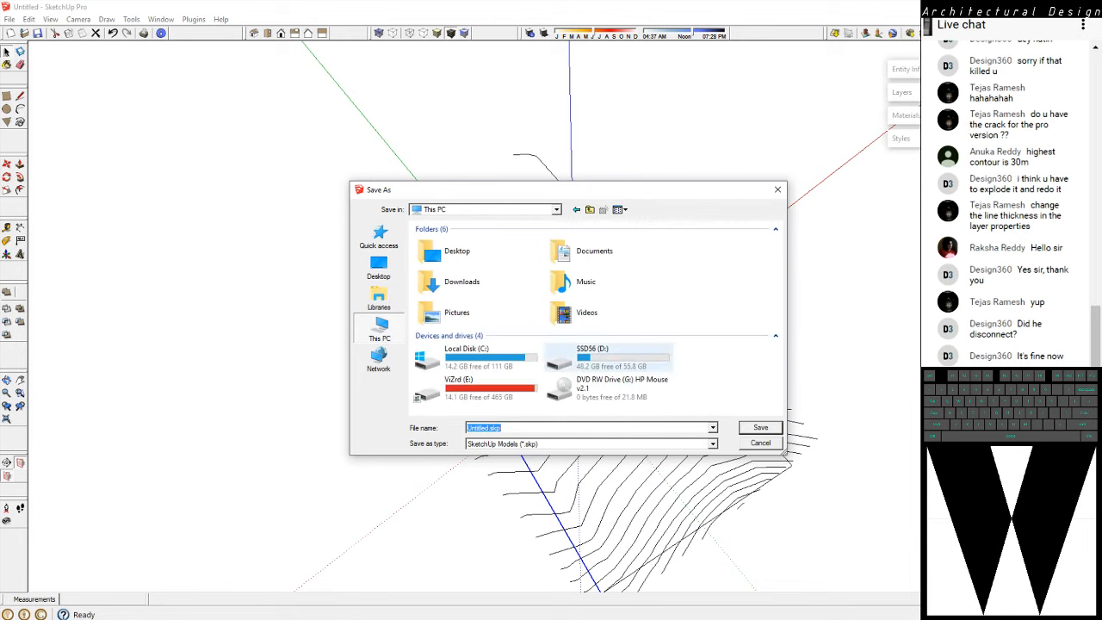
{"action": "double_click", "coordinate": [478, 388]}
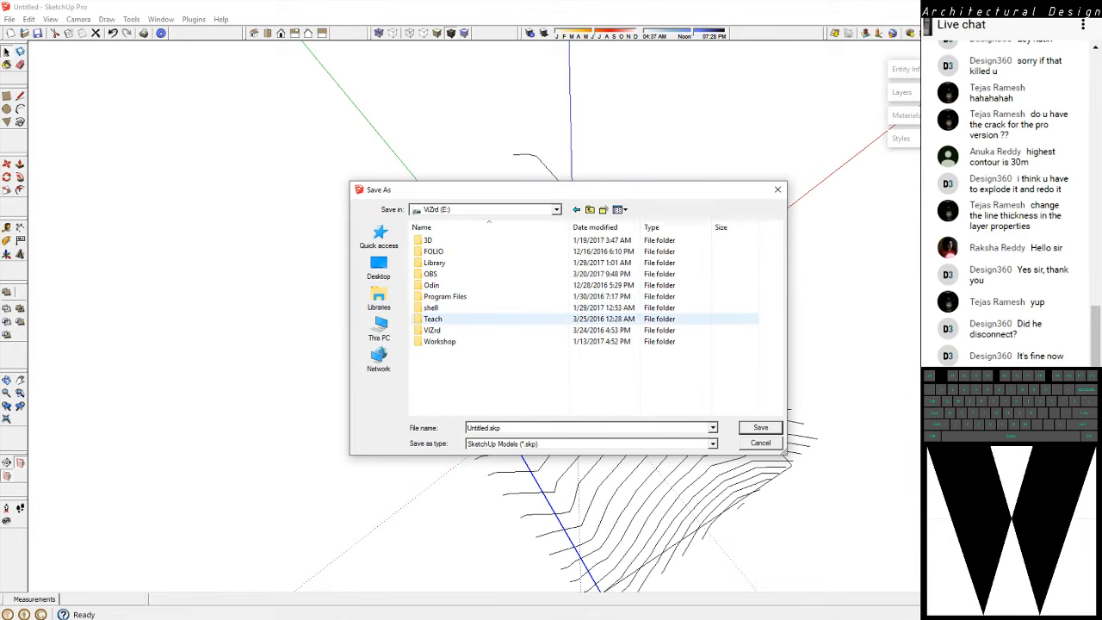
{"action": "double_click", "coordinate": [432, 318]}
{"action": "double_click", "coordinate": [431, 240]}
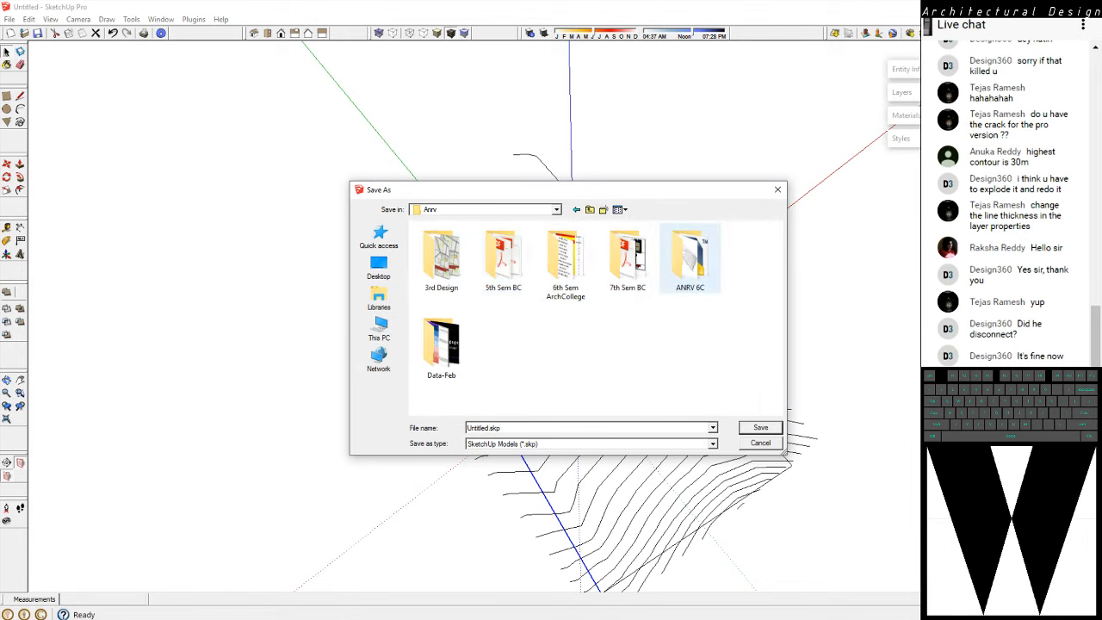
{"action": "double_click", "coordinate": [690, 259]}
{"action": "left_click", "coordinate": [455, 240]}
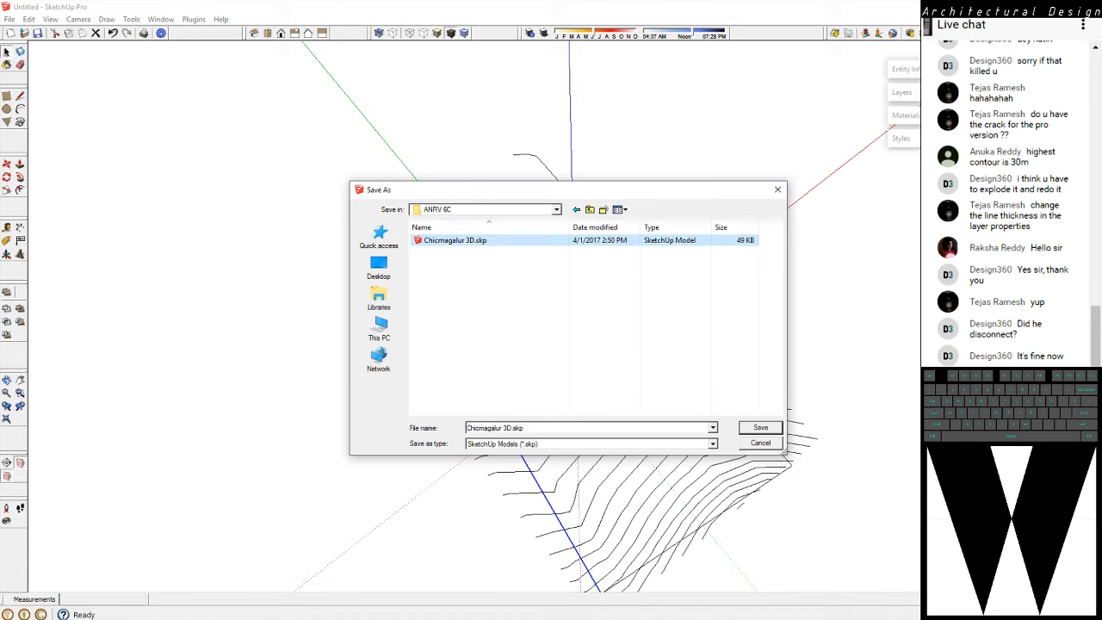
{"action": "left_click", "coordinate": [760, 428]}
{"action": "left_click", "coordinate": [605, 345]}
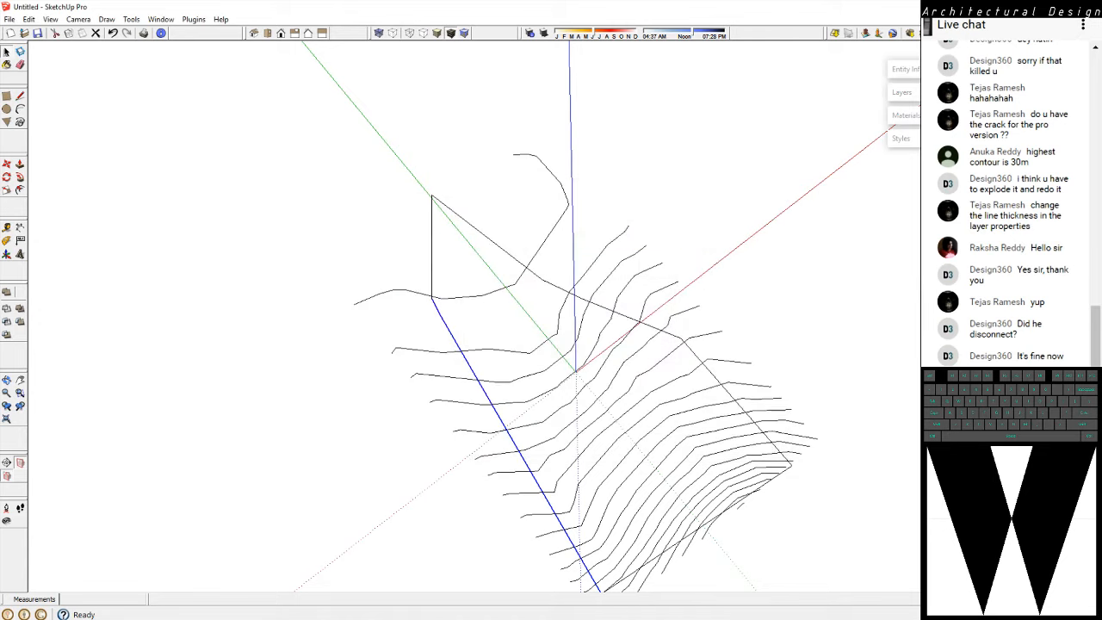
{"action": "left_click", "coordinate": [724, 284]}
Start SketchUp Make 2017 and bring its Default Tray over the drawing area
{"action": "key", "text": "alt+Tab"}
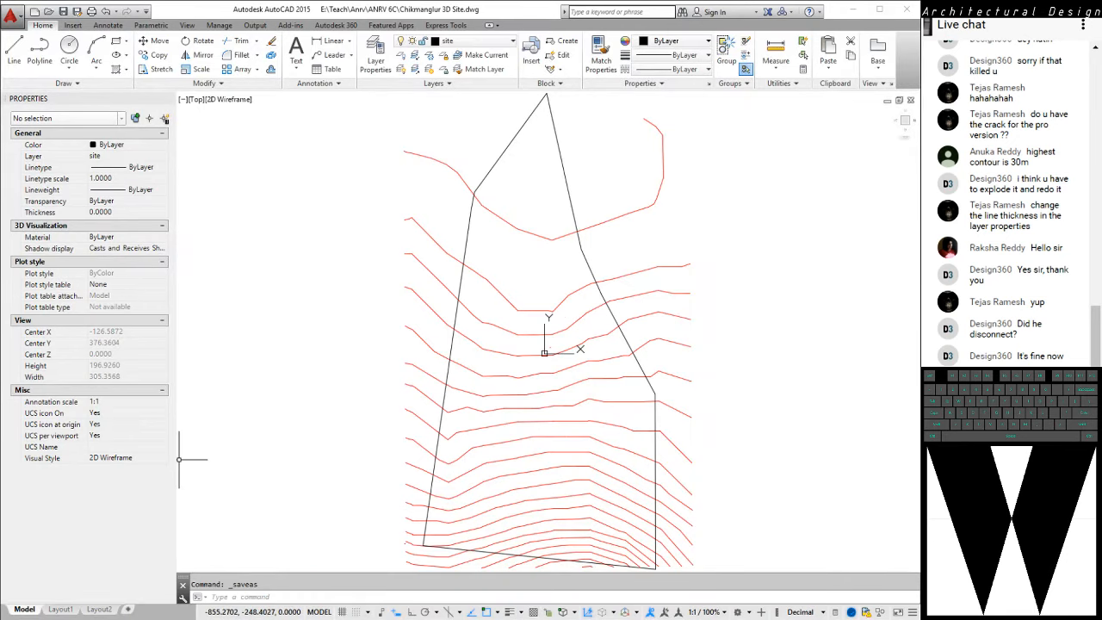
{"action": "key", "text": "super"}
{"action": "left_click", "coordinate": [214, 490]}
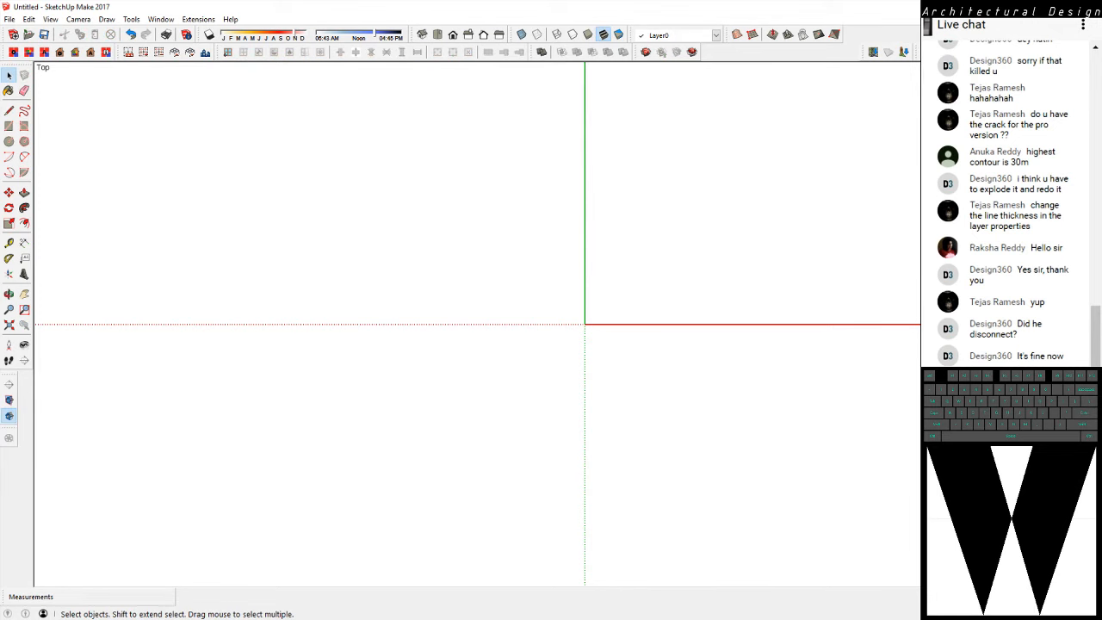
{"action": "scroll", "coordinate": [777, 430], "scroll_direction": "up", "scroll_amount": 1}
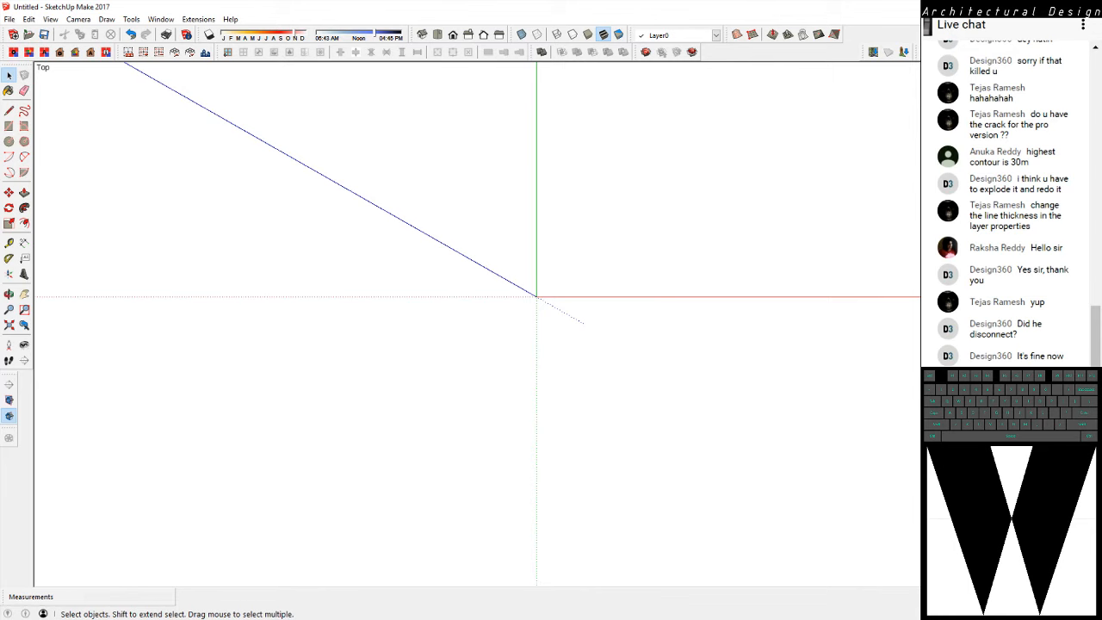
{"action": "middle_click", "coordinate": [585, 323]}
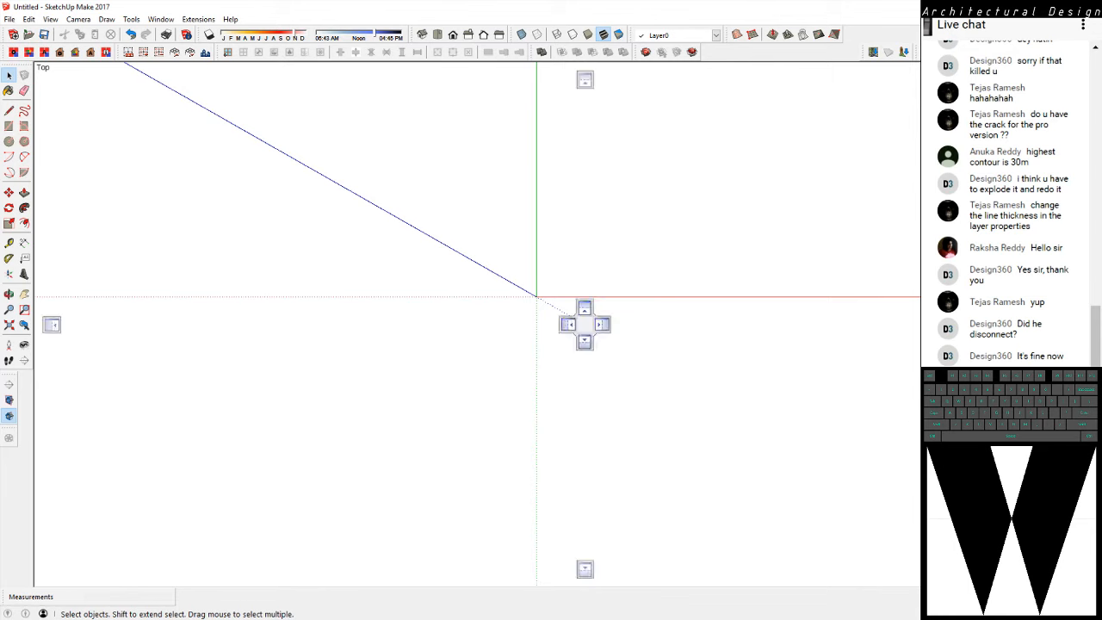
{"action": "left_click_drag", "start_coordinate": [1003, 107], "coordinate": [842, 70]}
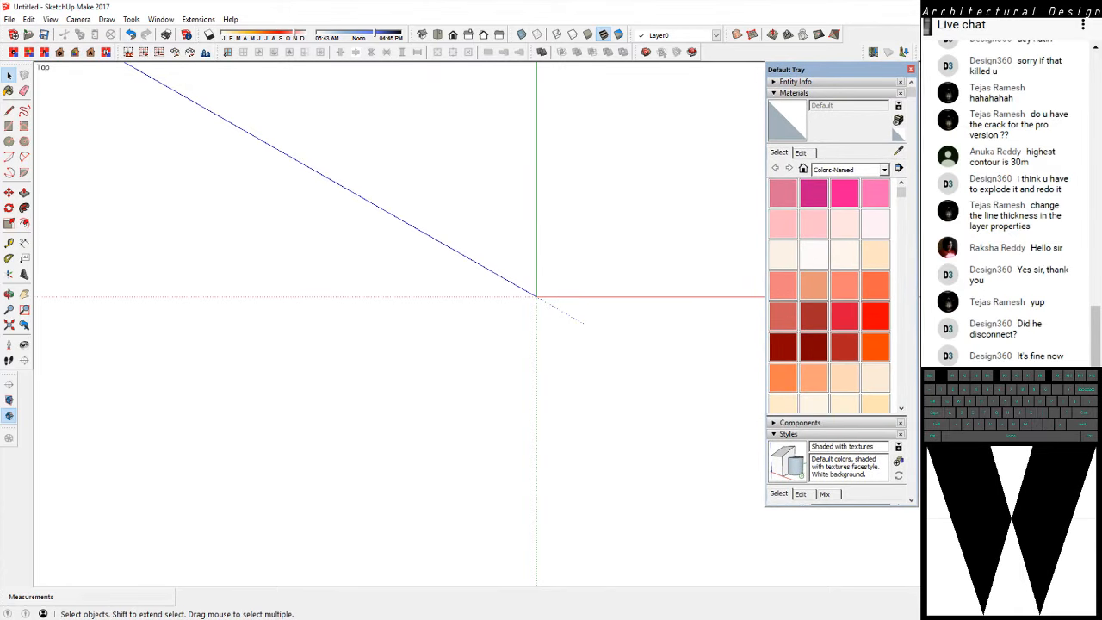
{"action": "left_click", "coordinate": [10, 19]}
{"action": "left_click", "coordinate": [34, 175]}
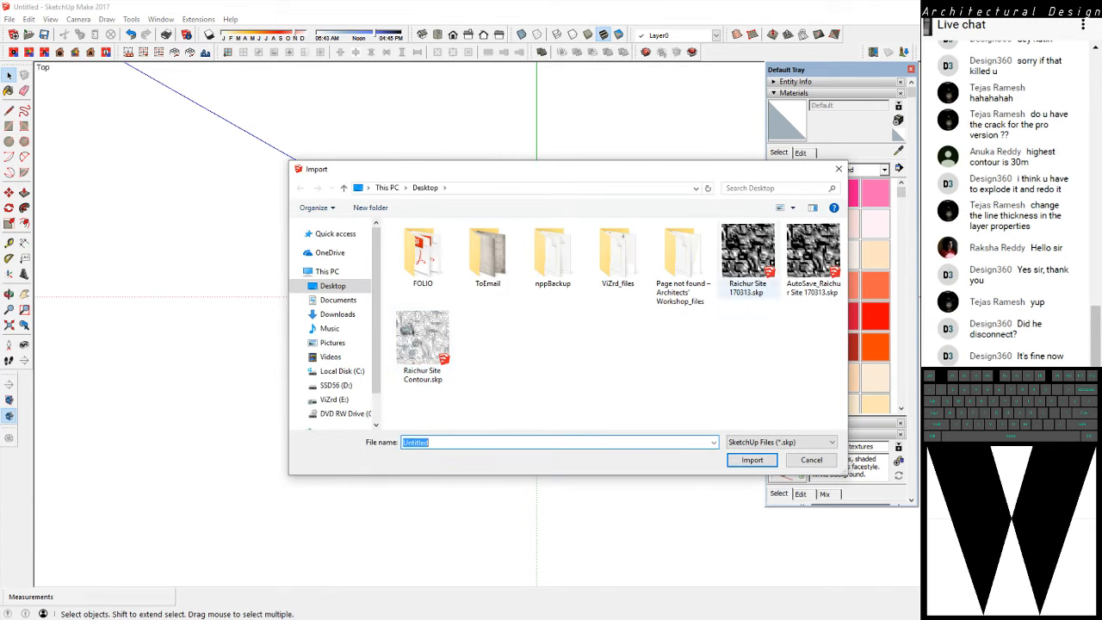
{"action": "left_click", "coordinate": [334, 400]}
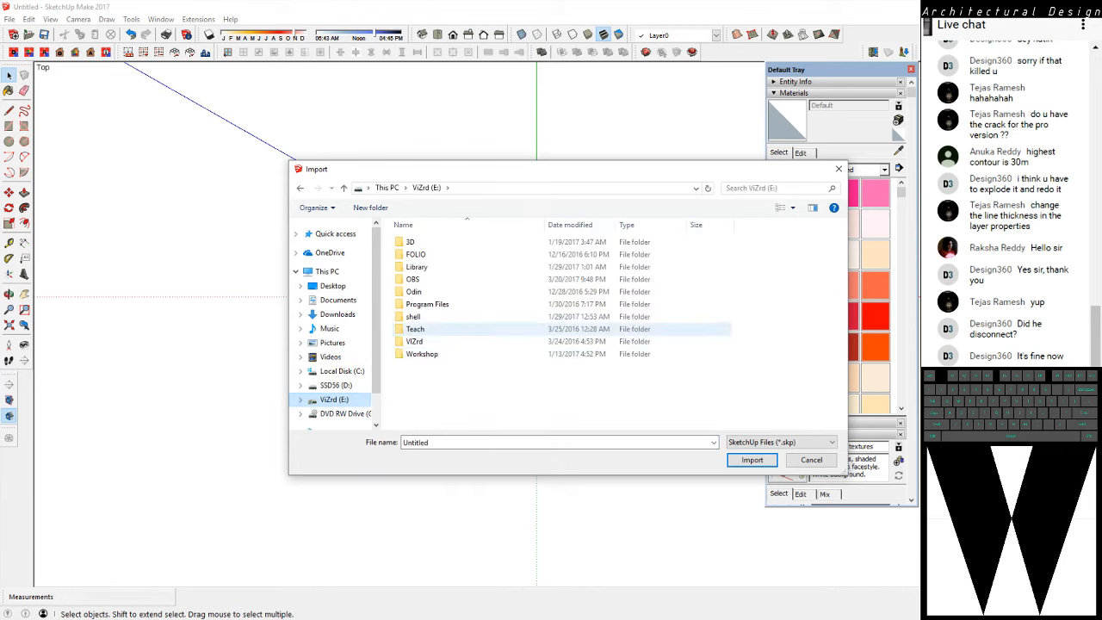
{"action": "double_click", "coordinate": [414, 317]}
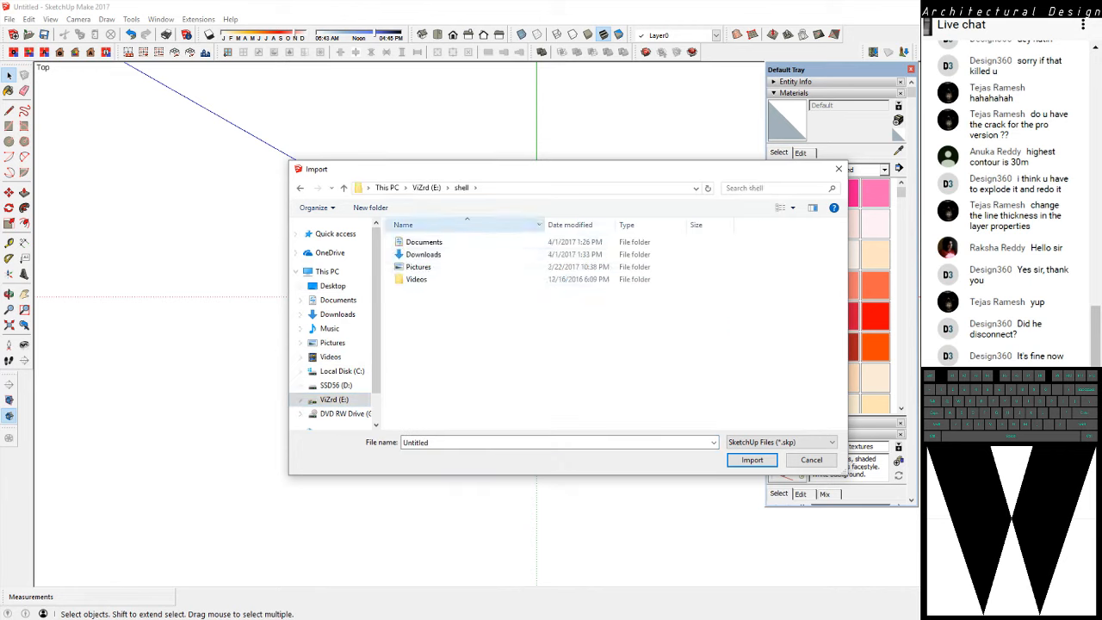
{"action": "left_click", "coordinate": [426, 188]}
{"action": "double_click", "coordinate": [416, 329]}
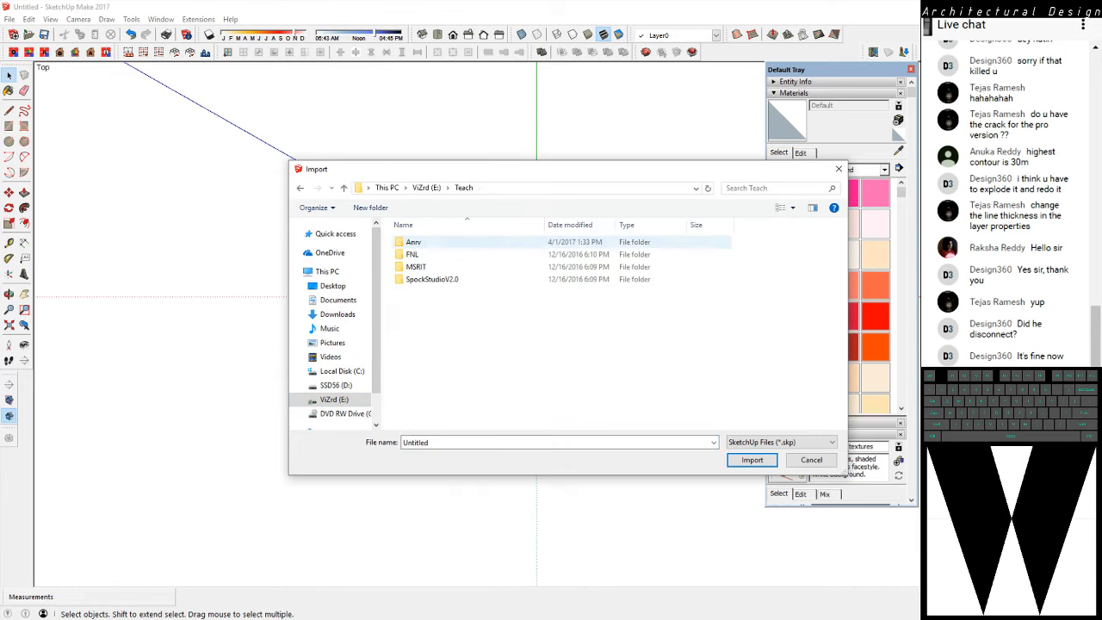
{"action": "left_click", "coordinate": [414, 242]}
{"action": "double_click", "coordinate": [415, 242]}
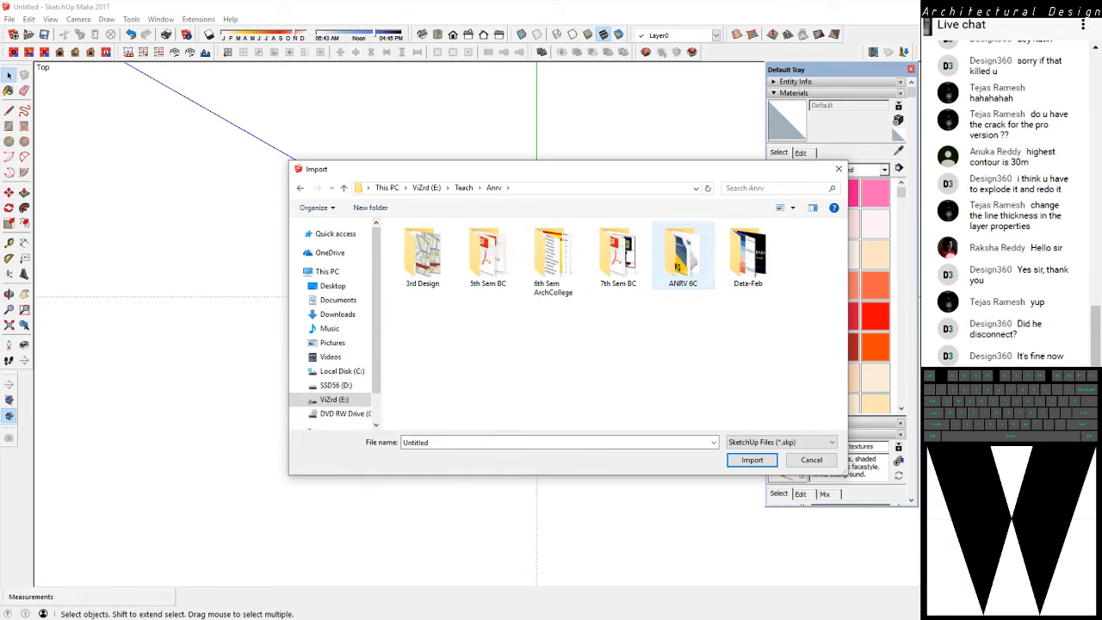
{"action": "double_click", "coordinate": [679, 258]}
{"action": "left_click", "coordinate": [752, 460]}
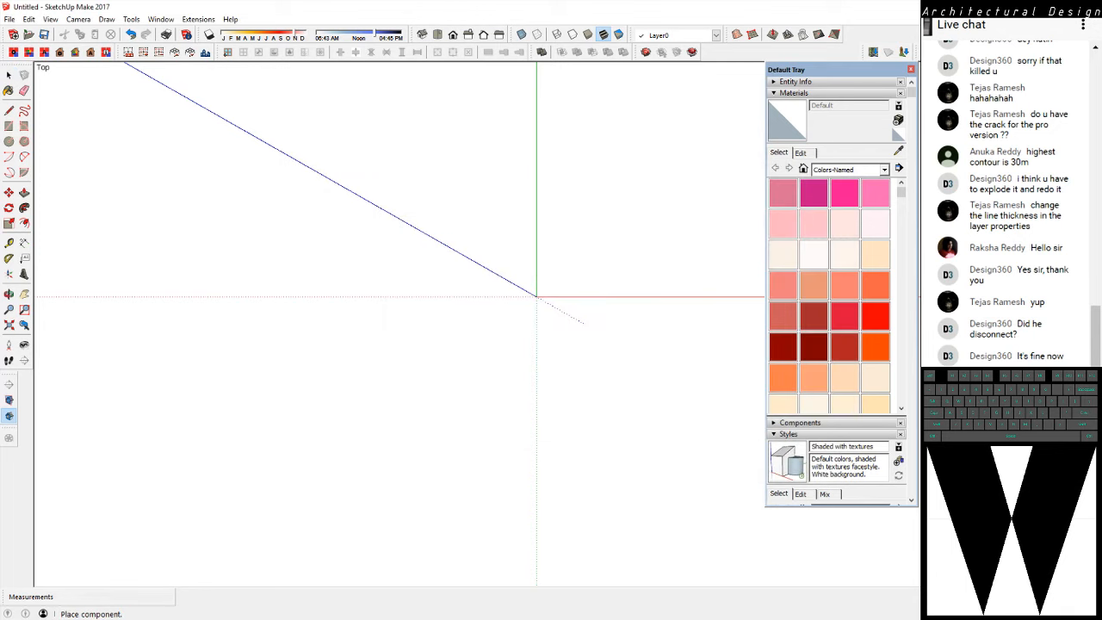
{"action": "key", "text": "Escape"}
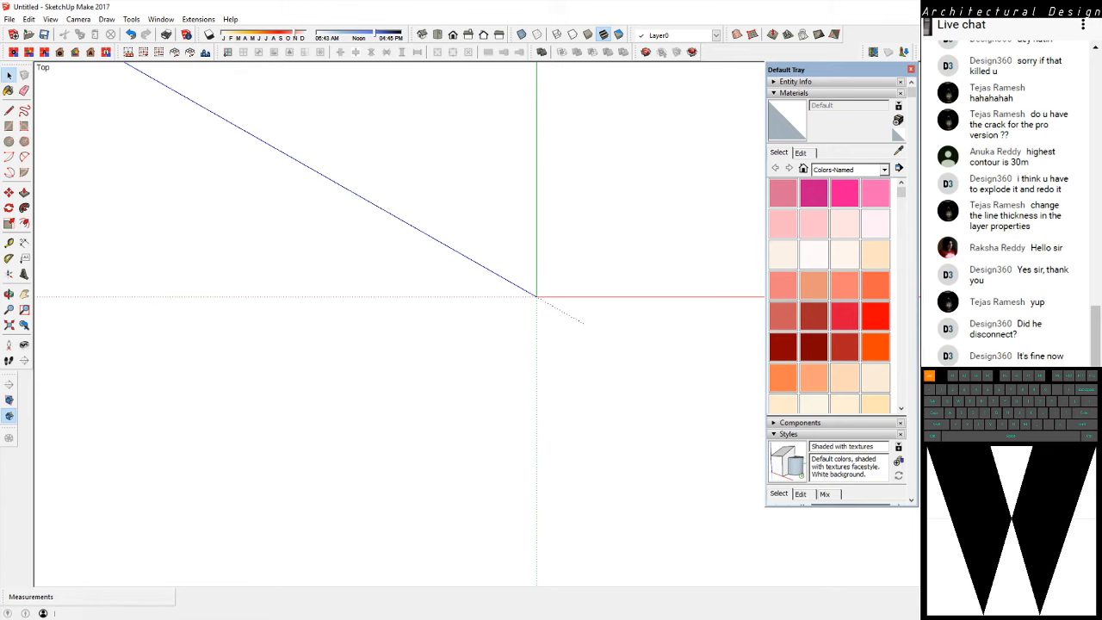
Open the Chicmagalur 3D.skp model from the E:\Teach\Anrv\ANRV 6C folder in SketchUp Make 2017
{"action": "left_click", "coordinate": [29, 34]}
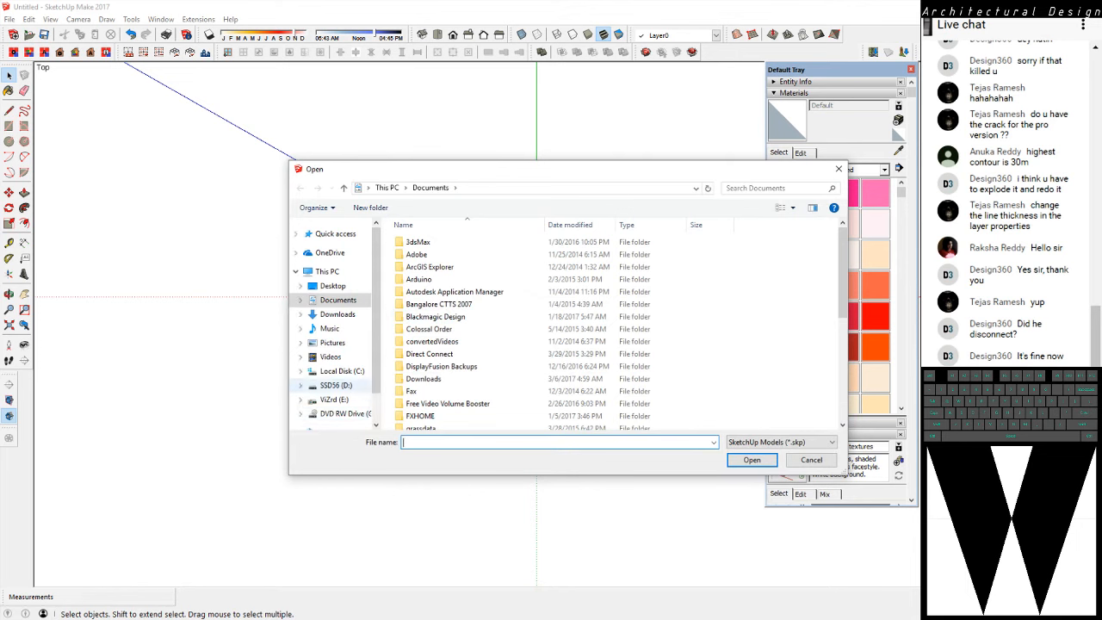
{"action": "left_click", "coordinate": [334, 399]}
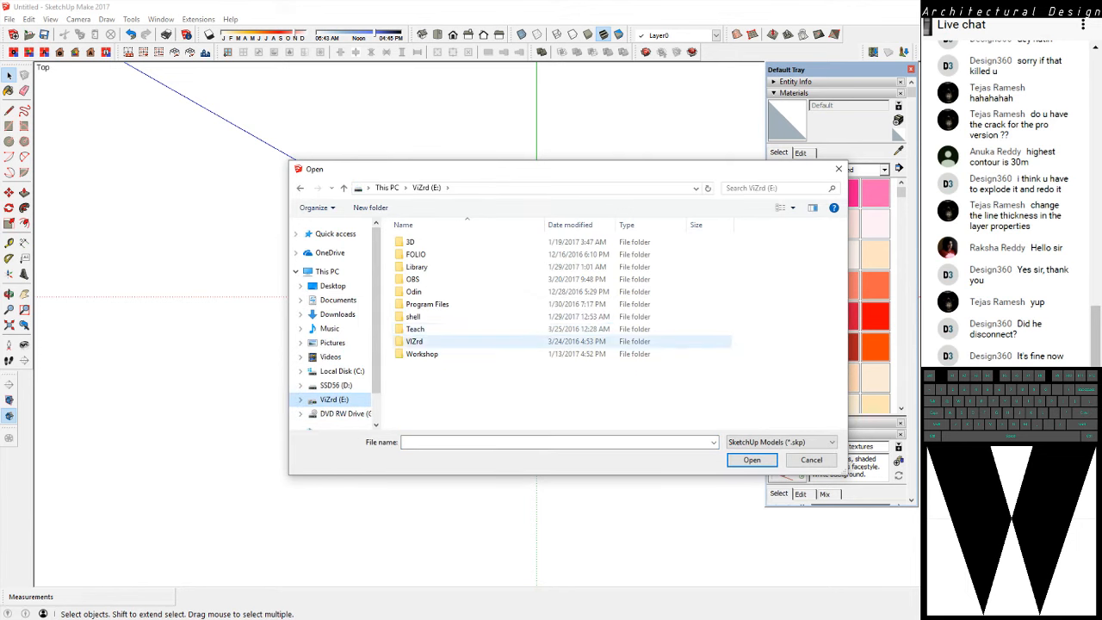
{"action": "double_click", "coordinate": [415, 329]}
{"action": "double_click", "coordinate": [413, 242]}
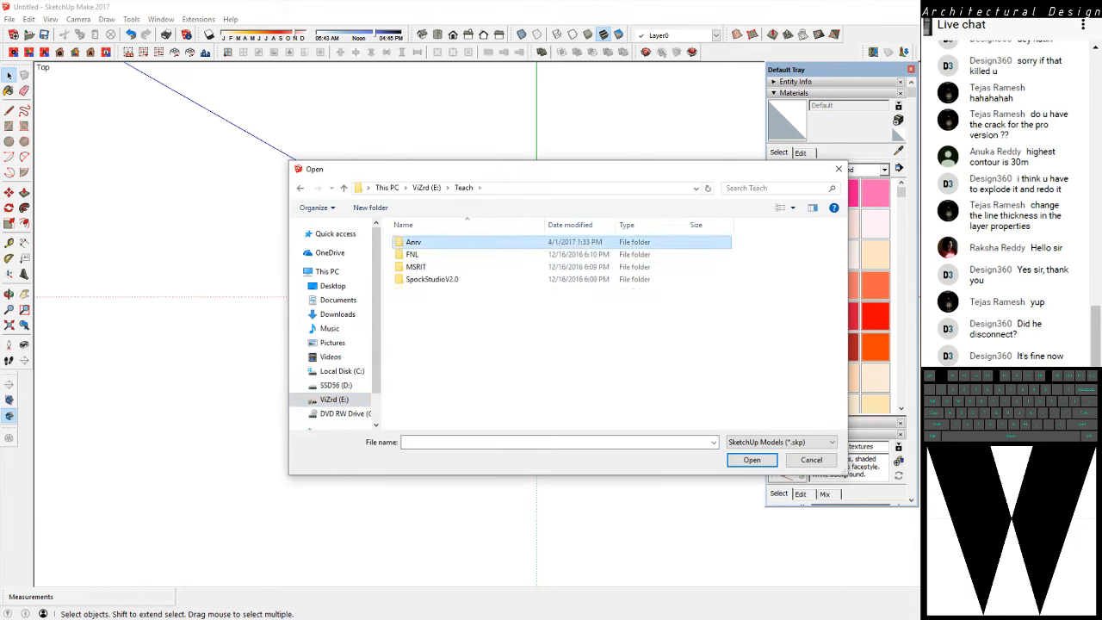
{"action": "double_click", "coordinate": [683, 256]}
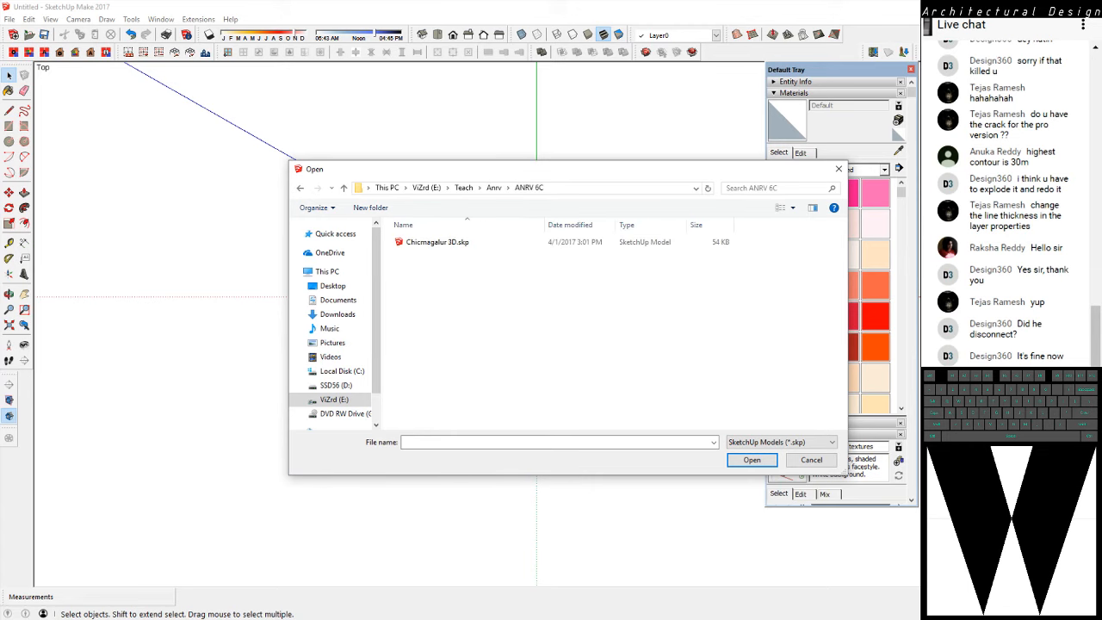
{"action": "left_click", "coordinate": [442, 244]}
{"action": "left_click", "coordinate": [752, 460]}
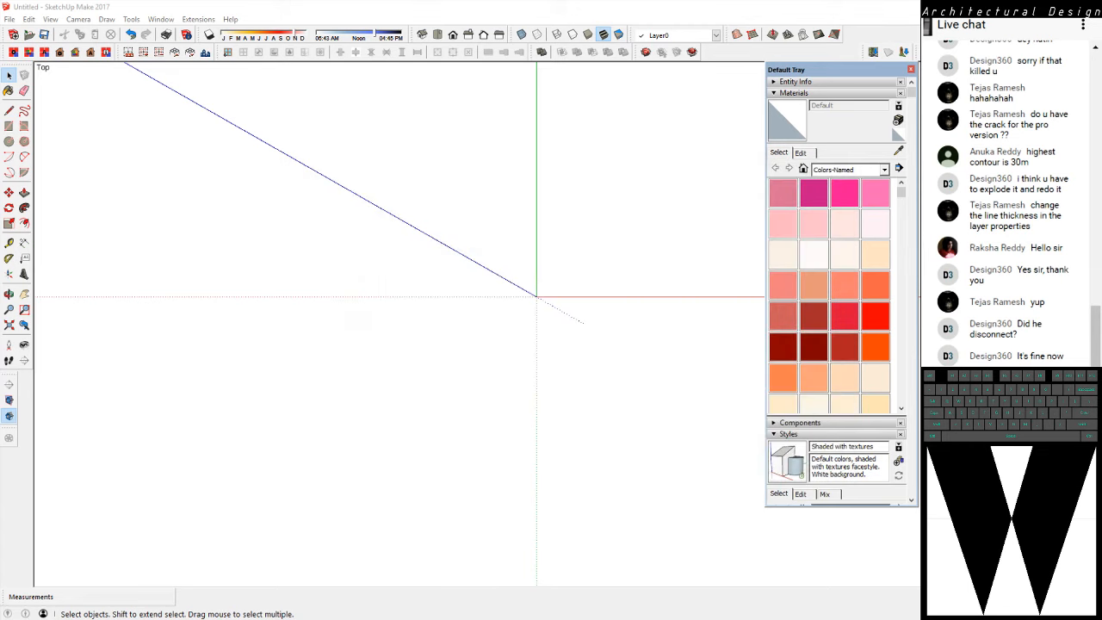
{"action": "left_click", "coordinate": [572, 352]}
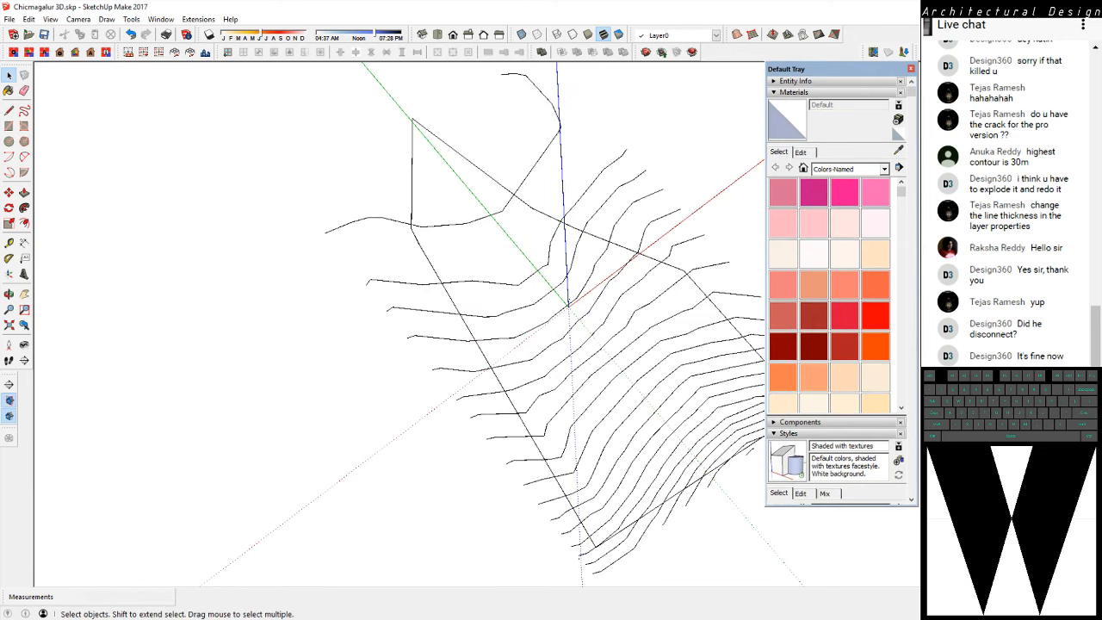
Select the two site boundary edges meeting at the corner and check their linework up close
{"action": "scroll", "coordinate": [431, 237], "scroll_direction": "up", "scroll_amount": 10}
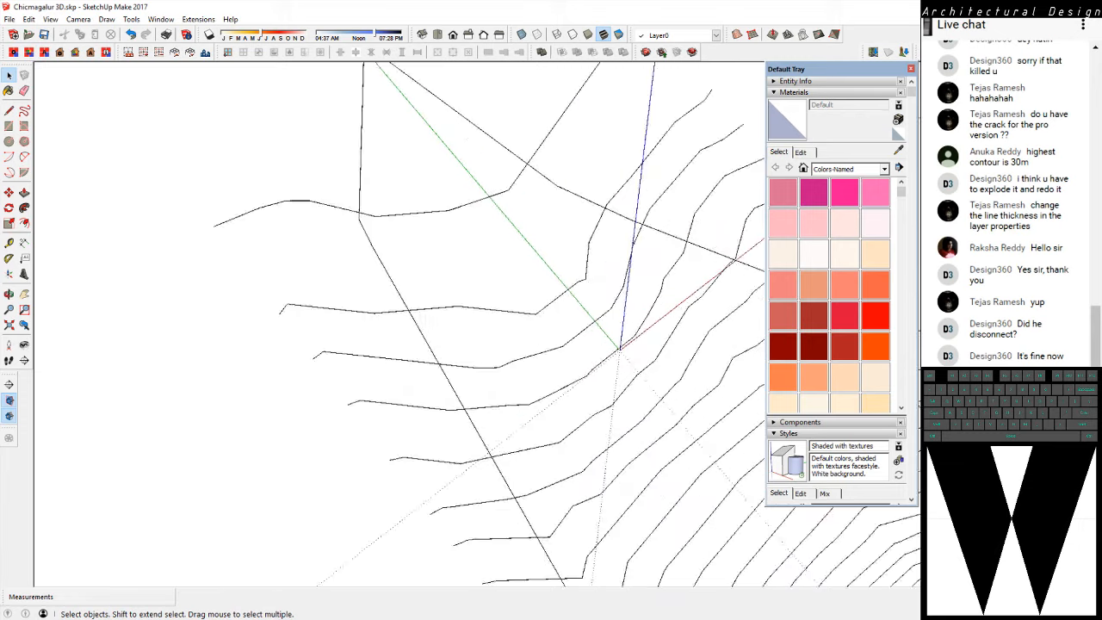
{"action": "scroll", "coordinate": [381, 197], "scroll_direction": "up", "scroll_amount": 2}
{"action": "left_click_drag", "start_coordinate": [382, 198], "coordinate": [302, 207]}
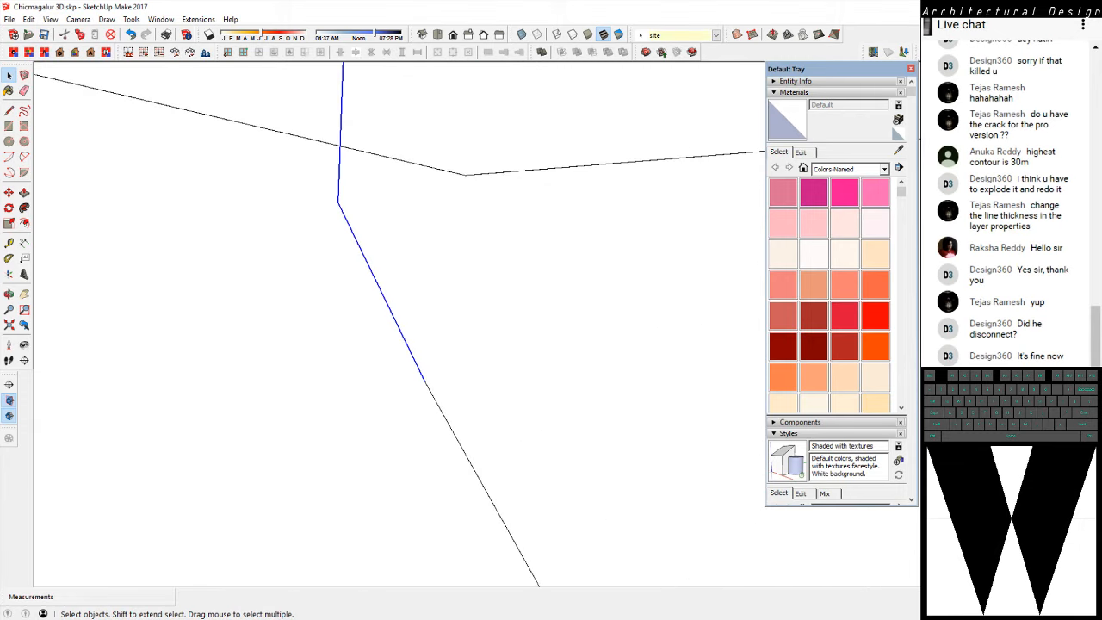
{"action": "scroll", "coordinate": [300, 207], "scroll_direction": "down", "scroll_amount": 5}
{"action": "scroll", "coordinate": [310, 207], "scroll_direction": "down", "scroll_amount": 10}
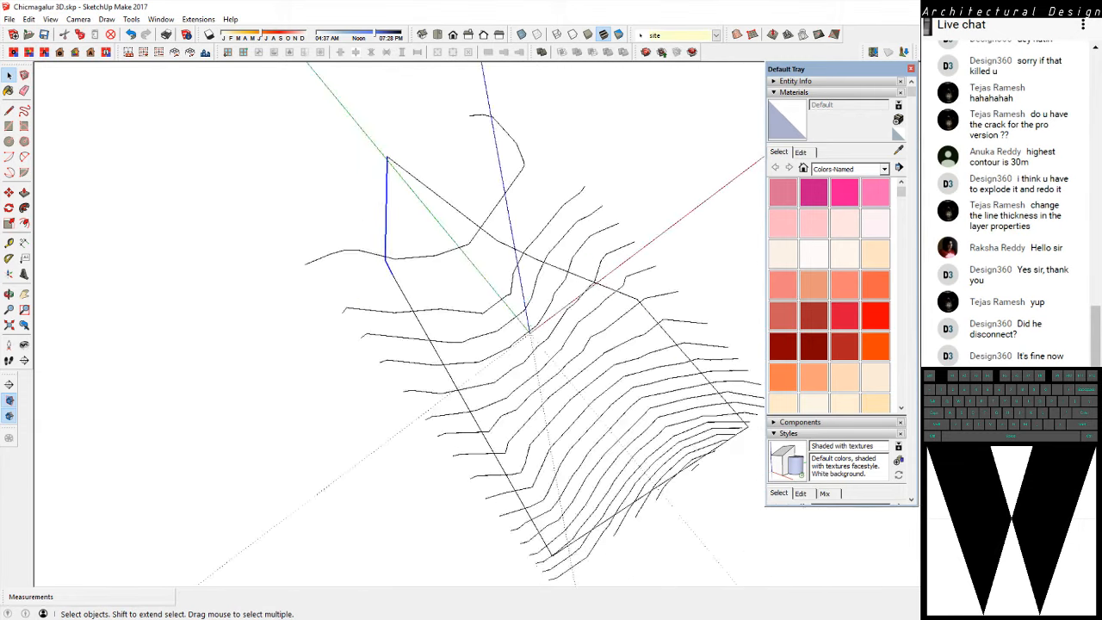
Highlight all linework to locate stray fragments, and delete the tiny stray line near the origin
{"action": "key", "text": "ctrl+a"}
{"action": "scroll", "coordinate": [388, 315], "scroll_direction": "up", "scroll_amount": 9}
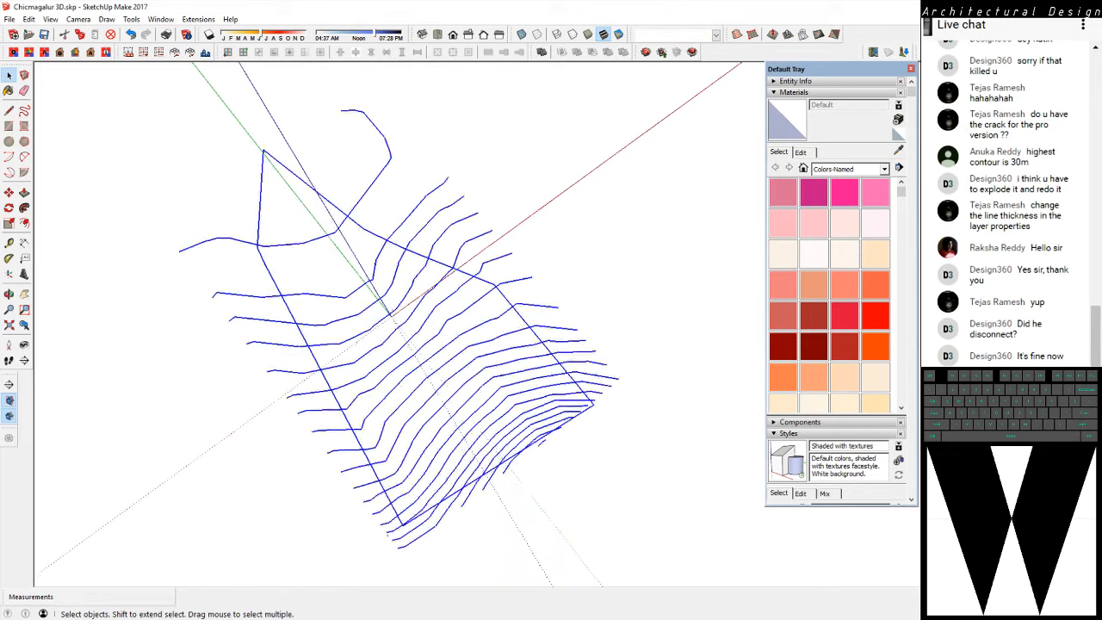
{"action": "mouse_move", "coordinate": [387, 315]}
{"action": "middle_mouse_down"}
{"action": "mouse_move", "coordinate": [419, 380]}
{"action": "mouse_move", "coordinate": [413, 478]}
{"action": "middle_mouse_up"}
{"action": "scroll", "coordinate": [413, 479], "scroll_direction": "up", "scroll_amount": 4}
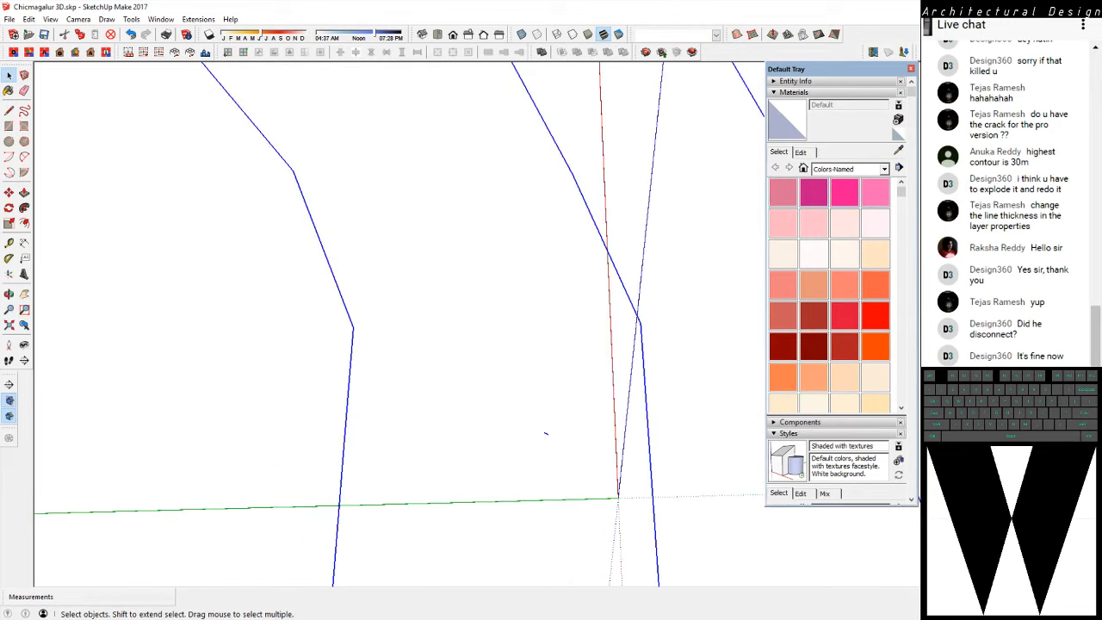
{"action": "left_click_drag", "start_coordinate": [506, 481], "coordinate": [598, 422]}
{"action": "scroll", "coordinate": [430, 284], "scroll_direction": "down", "scroll_amount": 10}
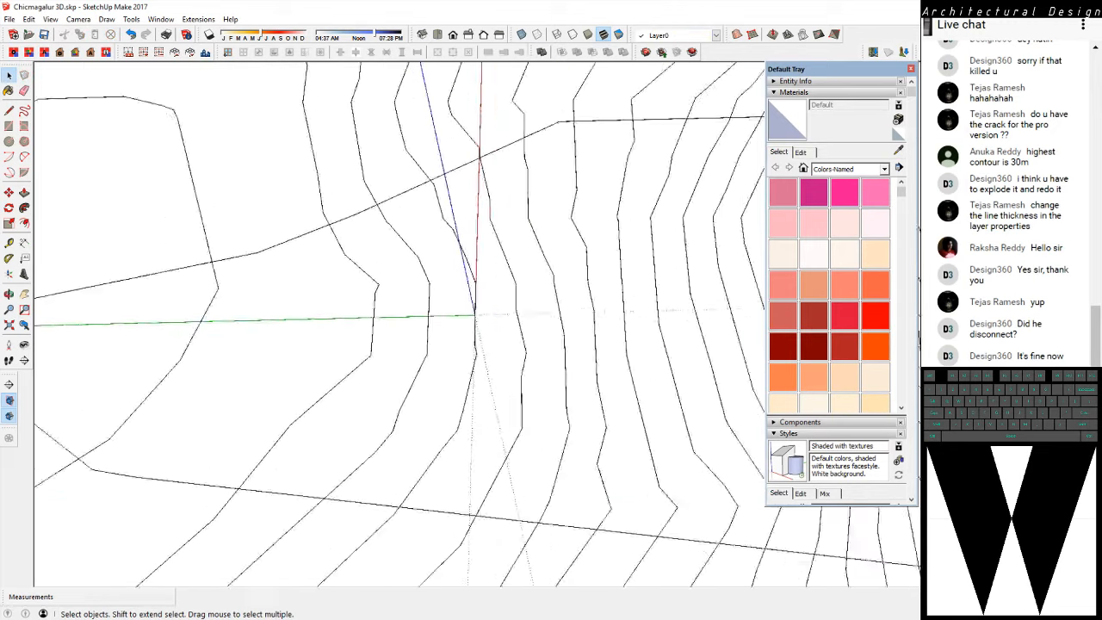
Select all the contour lines without the site boundary, create a Sandbox terrain From Contours and view its surface in 3D
{"action": "key", "text": "ctrl+a"}
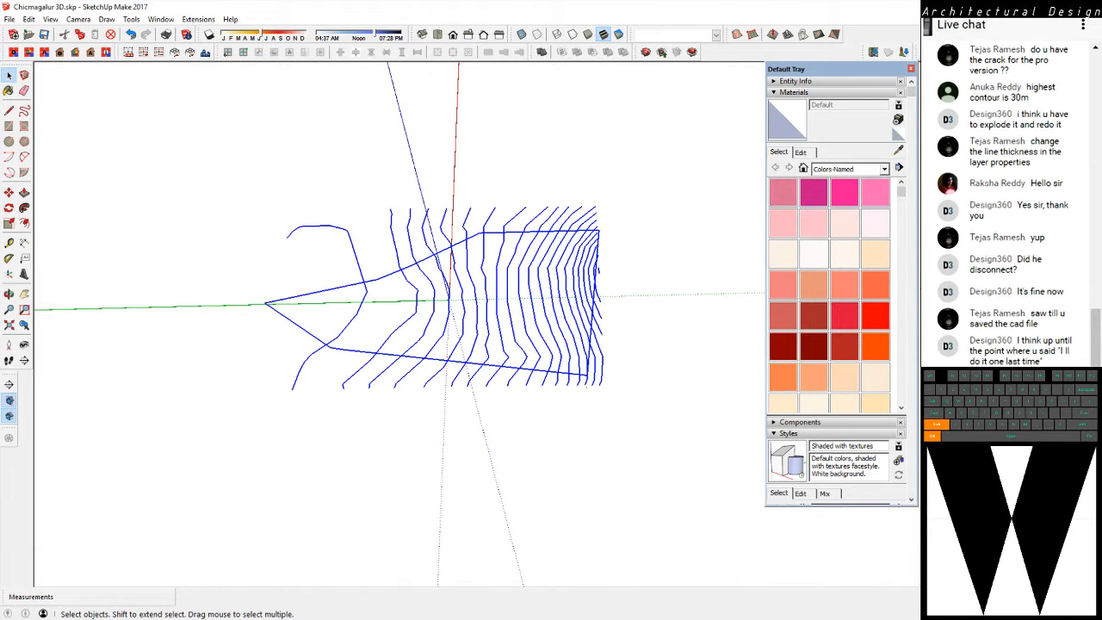
{"action": "left_click", "coordinate": [321, 291], "text": "ctrl+shift"}
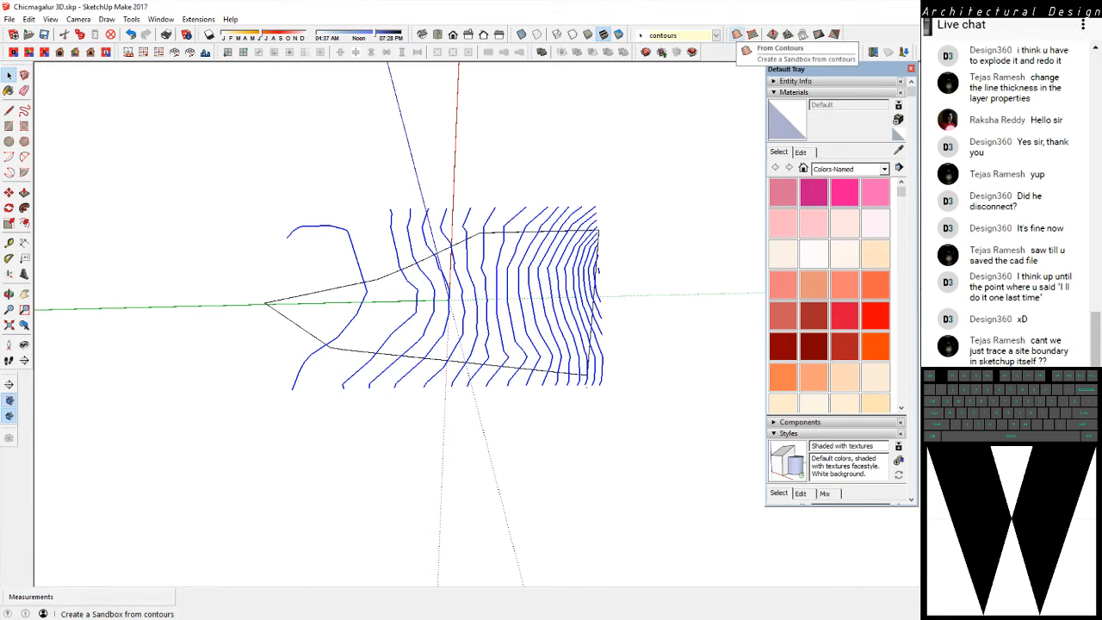
{"action": "left_click", "coordinate": [738, 36]}
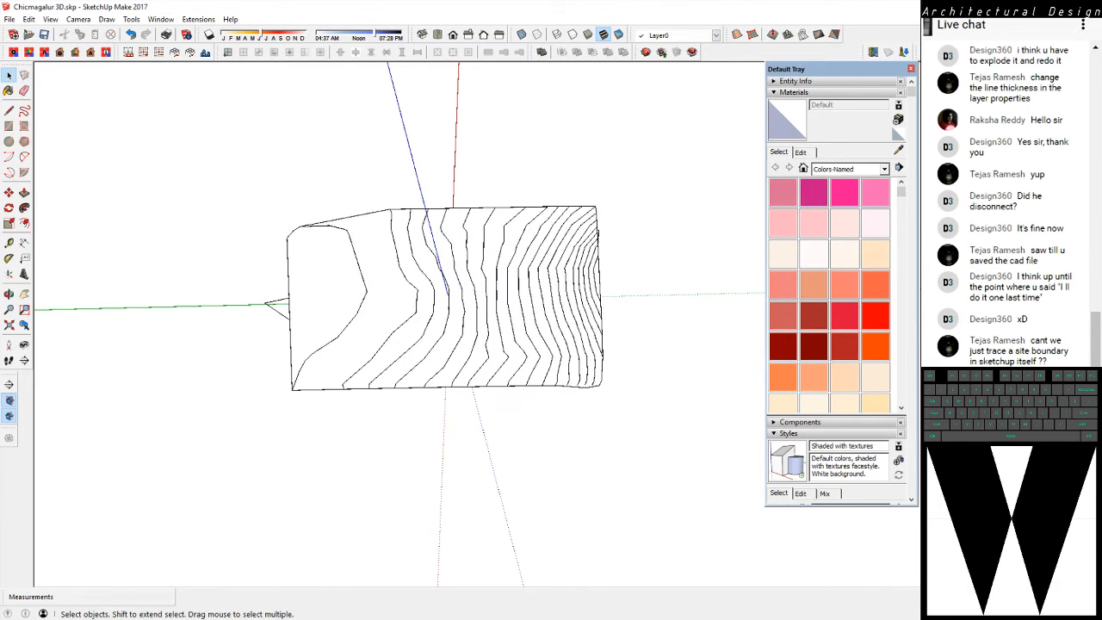
{"action": "middle_click_drag", "start_coordinate": [297, 430], "coordinate": [388, 284]}
{"action": "scroll", "coordinate": [387, 284], "scroll_direction": "up", "scroll_amount": 6}
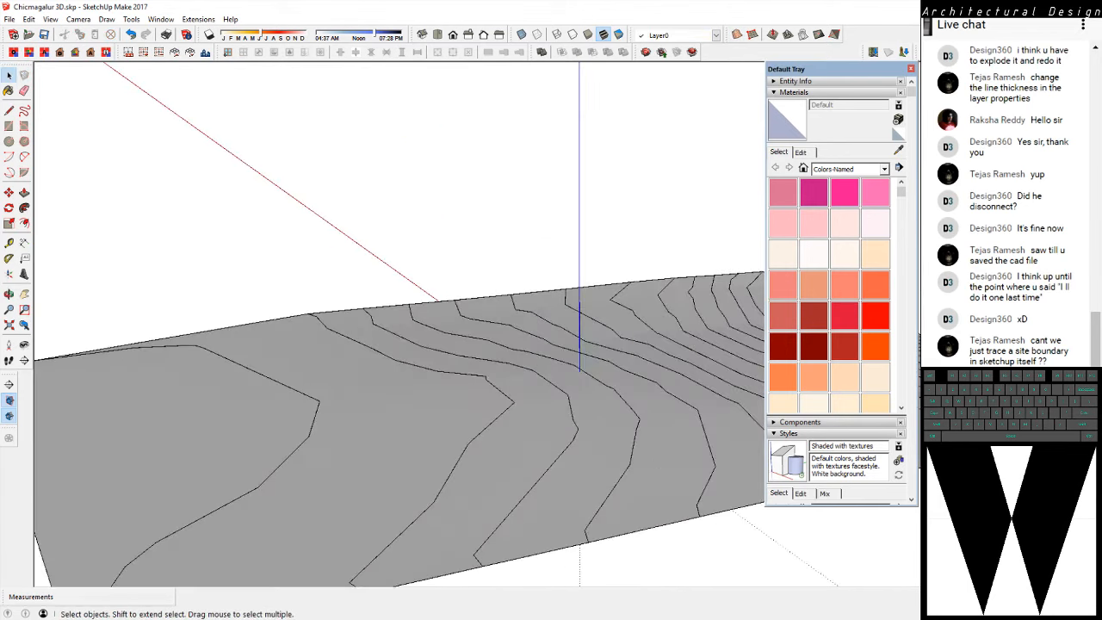
Trace one edge of the site boundary with the Line tool to fill the closed outline with a face
{"action": "scroll", "coordinate": [377, 348], "scroll_direction": "down", "scroll_amount": 5}
{"action": "middle_click_drag", "start_coordinate": [378, 348], "coordinate": [540, 220]}
{"action": "scroll", "coordinate": [540, 219], "scroll_direction": "up", "scroll_amount": 4}
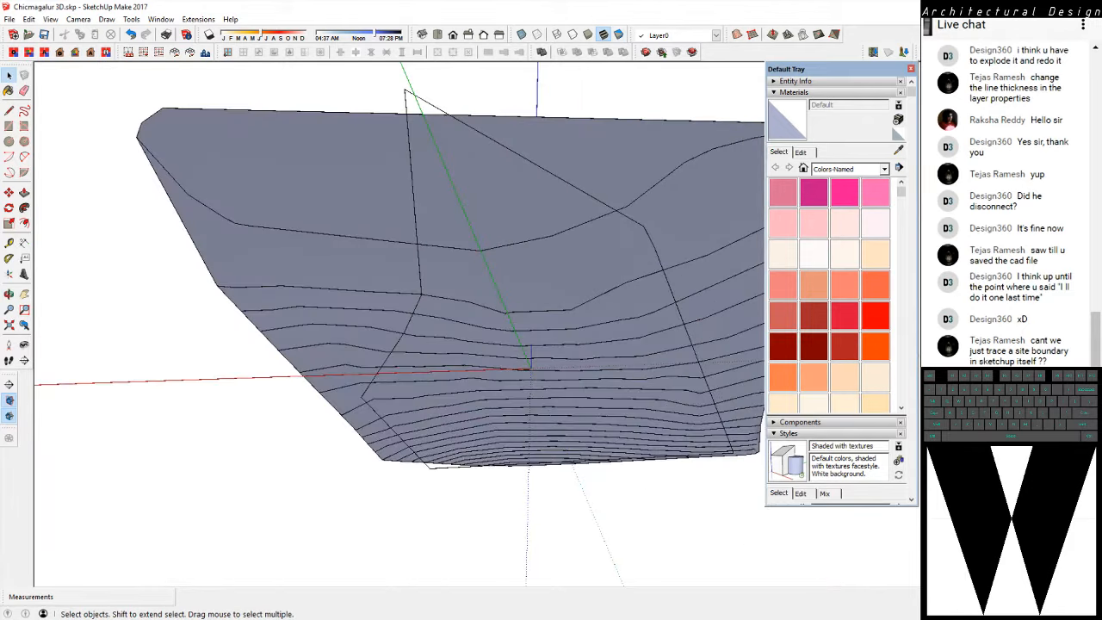
{"action": "triple_click", "coordinate": [551, 174]}
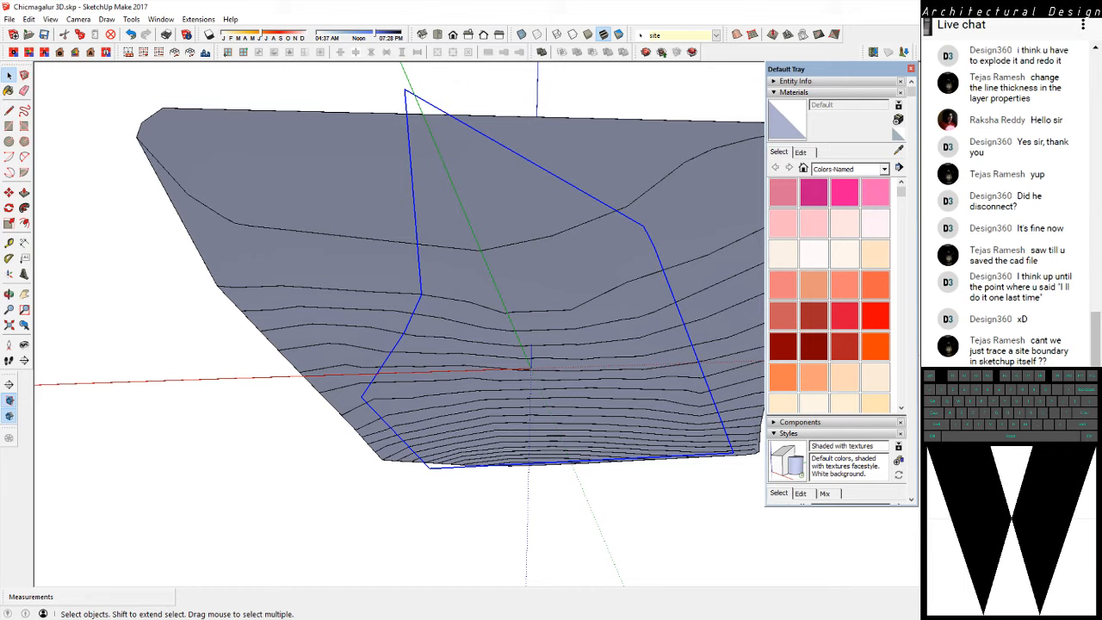
{"action": "key", "text": "l"}
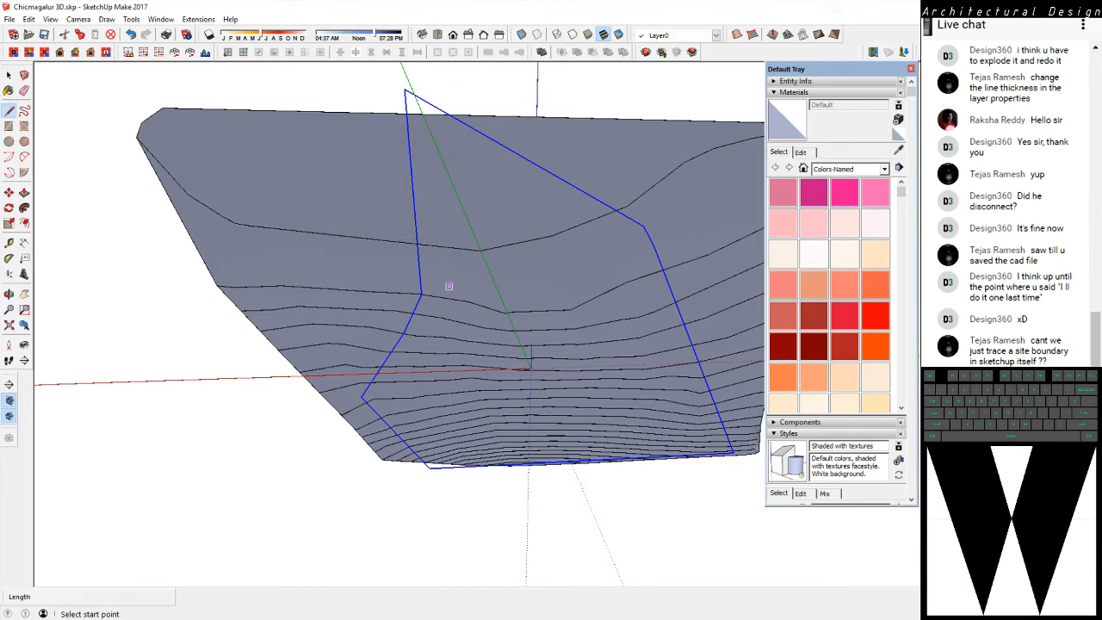
{"action": "scroll", "coordinate": [410, 285], "scroll_direction": "up", "scroll_amount": 2}
{"action": "scroll", "coordinate": [429, 300], "scroll_direction": "down", "scroll_amount": 3}
{"action": "middle_click_drag", "start_coordinate": [317, 368], "coordinate": [267, 315]}
{"action": "left_click", "coordinate": [392, 285]}
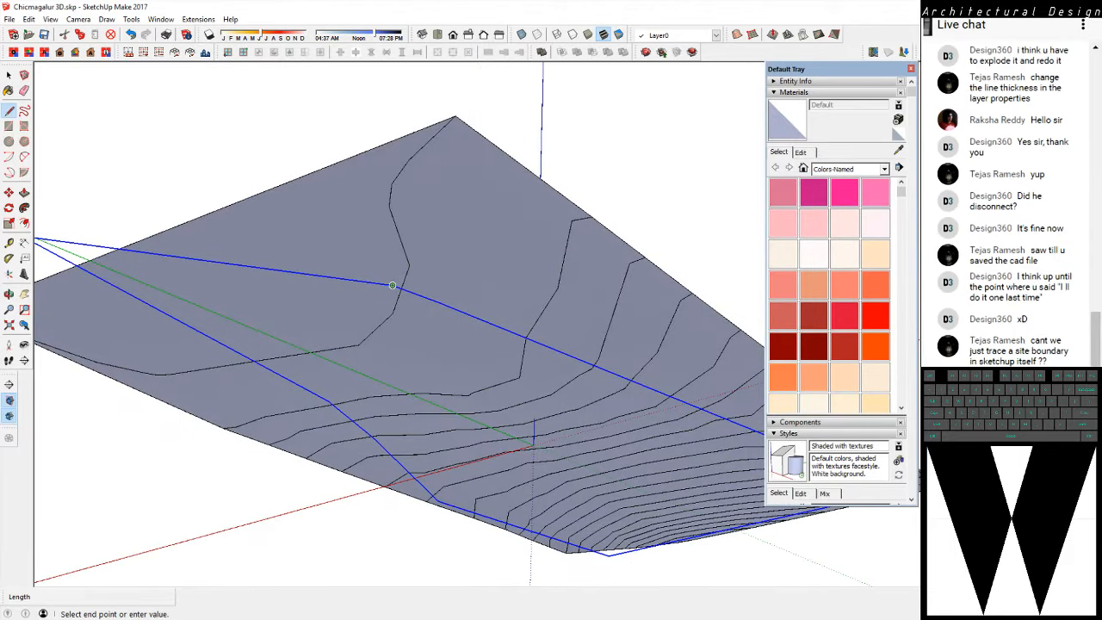
{"action": "middle_click_drag", "start_coordinate": [272, 269], "coordinate": [415, 249]}
{"action": "left_click", "coordinate": [444, 140]}
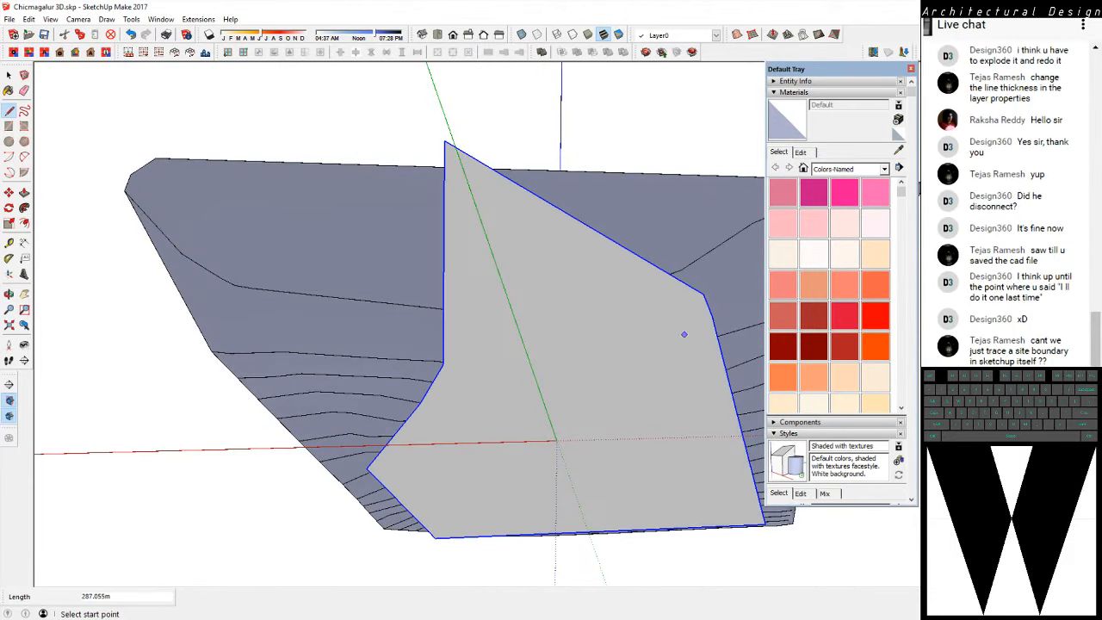
{"action": "middle_click_drag", "start_coordinate": [664, 253], "coordinate": [402, 409]}
{"action": "key", "text": "space"}
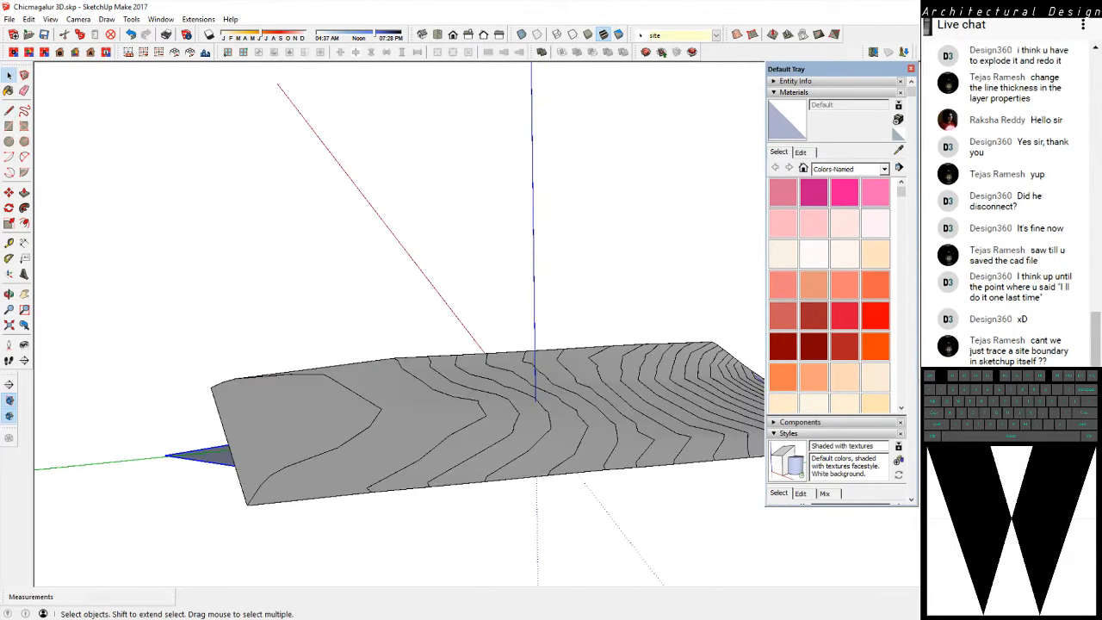
{"action": "double_click", "coordinate": [336, 445]}
{"action": "key", "text": "Escape"}
{"action": "middle_click_drag", "start_coordinate": [508, 129], "coordinate": [358, 238]}
{"action": "right_click", "coordinate": [358, 238]}
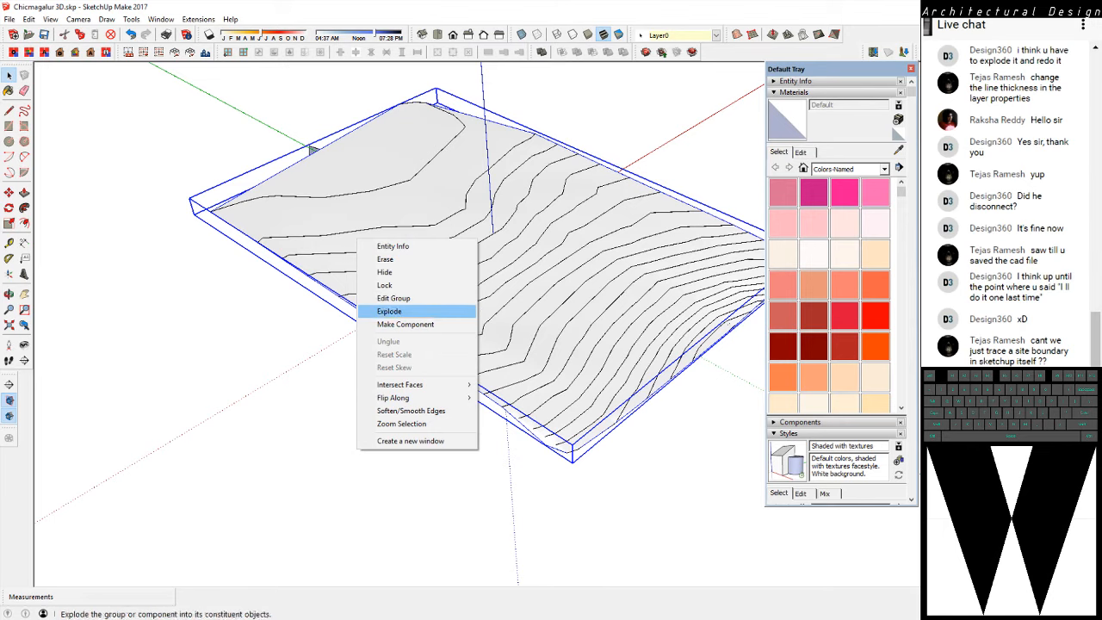
{"action": "left_click", "coordinate": [404, 324]}
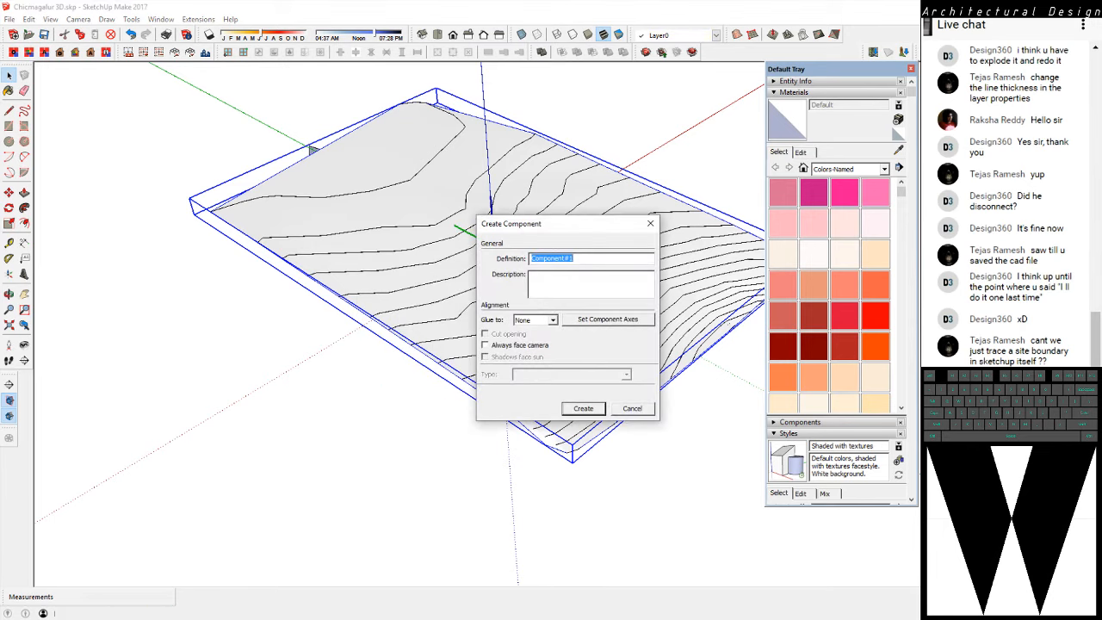
{"action": "key", "text": "Escape"}
Push/Pull the site boundary face upward through the terrain to a height of about 257 m
{"action": "middle_click_drag", "start_coordinate": [405, 324], "coordinate": [650, 297]}
{"action": "middle_click_drag", "start_coordinate": [569, 265], "coordinate": [549, 248]}
{"action": "scroll", "coordinate": [549, 249], "scroll_direction": "down", "scroll_amount": 3}
{"action": "scroll", "coordinate": [367, 377], "scroll_direction": "up", "scroll_amount": 3}
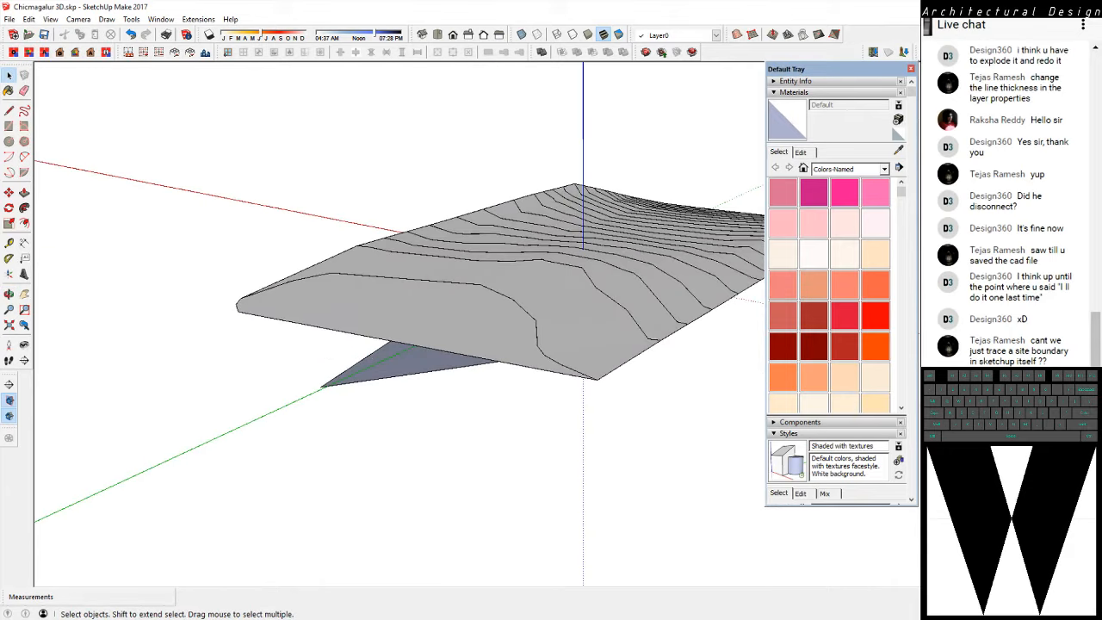
{"action": "left_click", "coordinate": [370, 372]}
{"action": "key", "text": "p"}
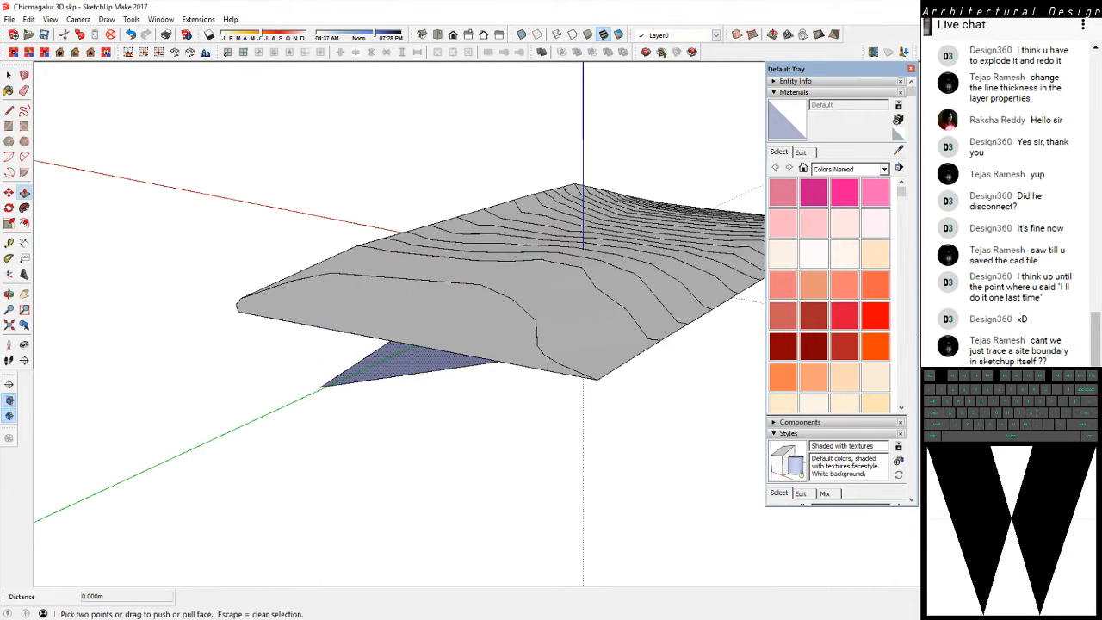
{"action": "left_click", "coordinate": [396, 365]}
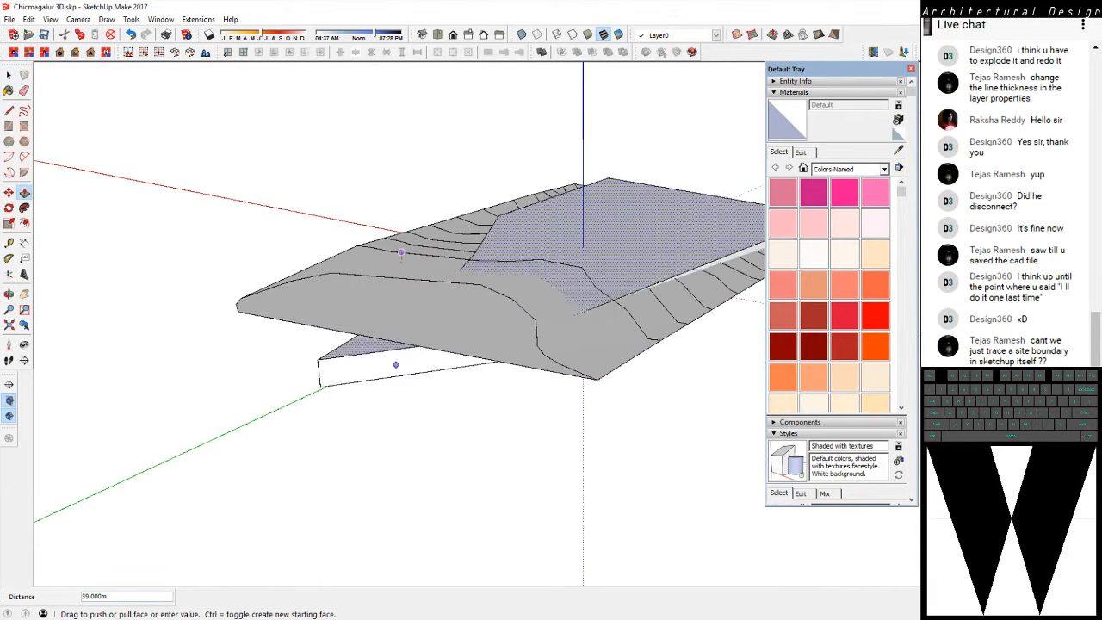
{"action": "left_click", "coordinate": [402, 177]}
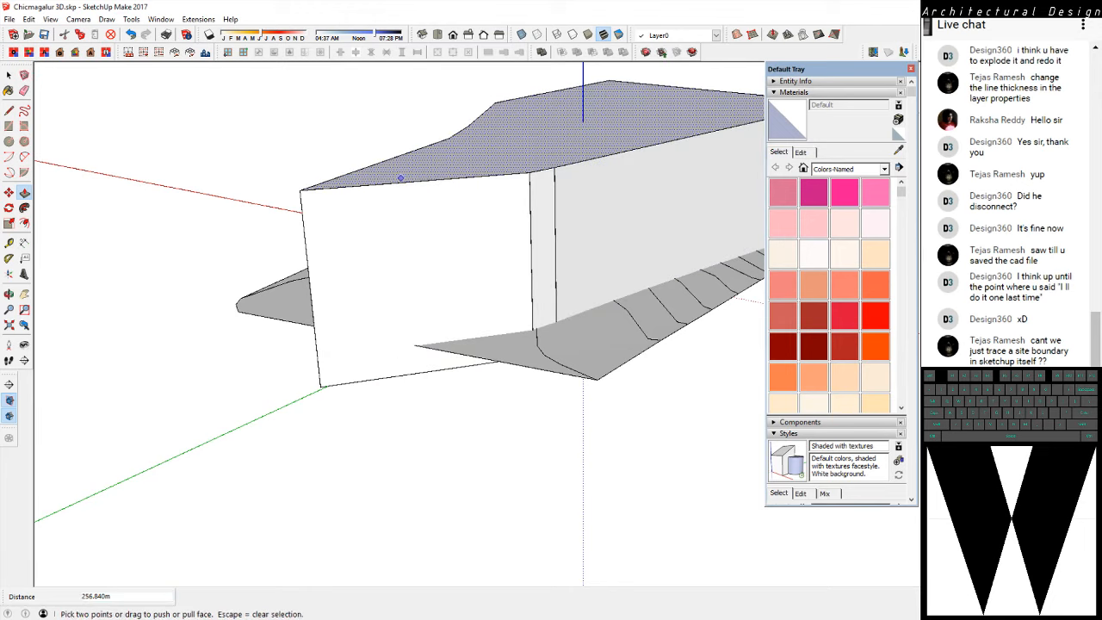
Select the entire extruded site volume with its connected faces and edges, and make it a component
{"action": "middle_click_drag", "start_coordinate": [402, 177], "coordinate": [273, 362]}
{"action": "scroll", "coordinate": [273, 362], "scroll_direction": "down", "scroll_amount": 4}
{"action": "middle_click_drag", "start_coordinate": [469, 289], "coordinate": [542, 358]}
{"action": "key", "text": "space"}
{"action": "left_click", "coordinate": [388, 325]}
{"action": "scroll", "coordinate": [542, 360], "scroll_direction": "up", "scroll_amount": 2}
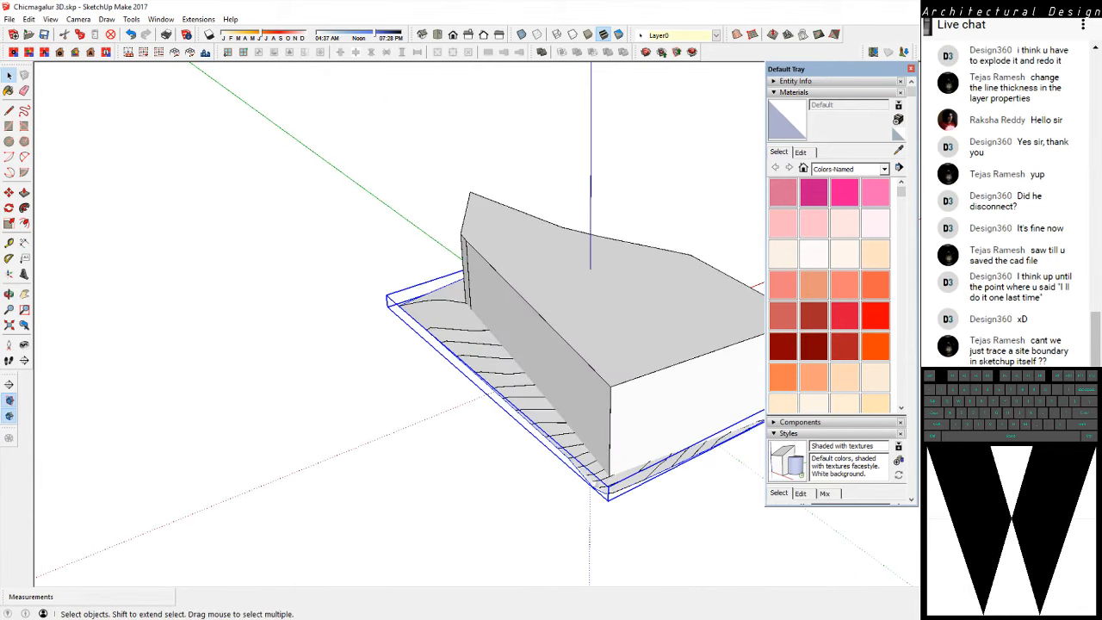
{"action": "triple_click", "coordinate": [542, 360]}
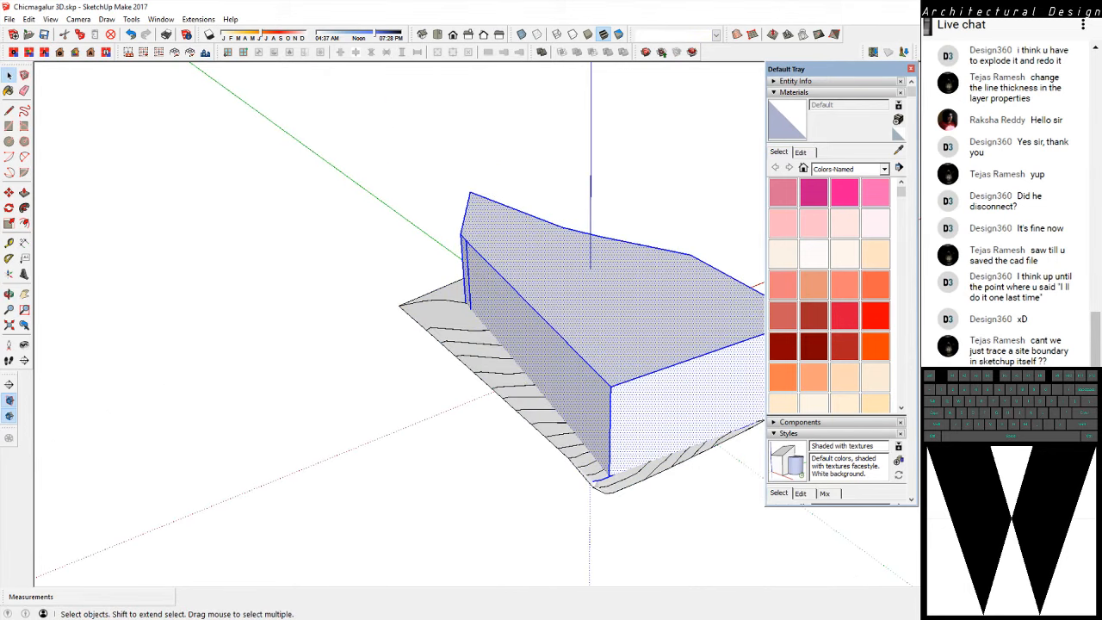
{"action": "middle_click_drag", "start_coordinate": [541, 360], "coordinate": [405, 326], "text": "shift"}
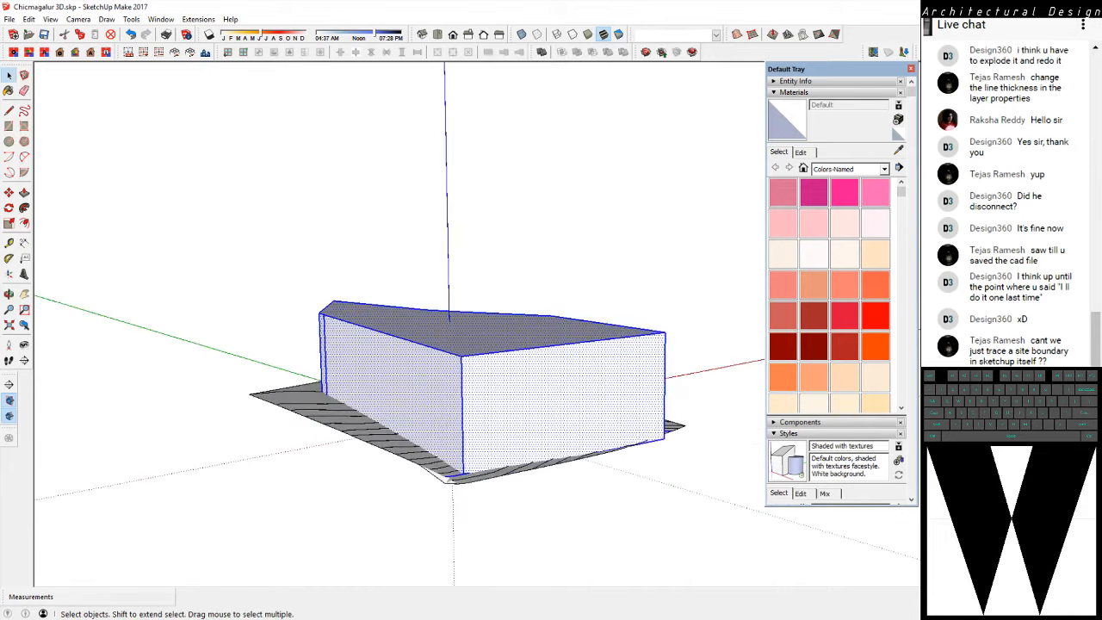
{"action": "right_click", "coordinate": [510, 354]}
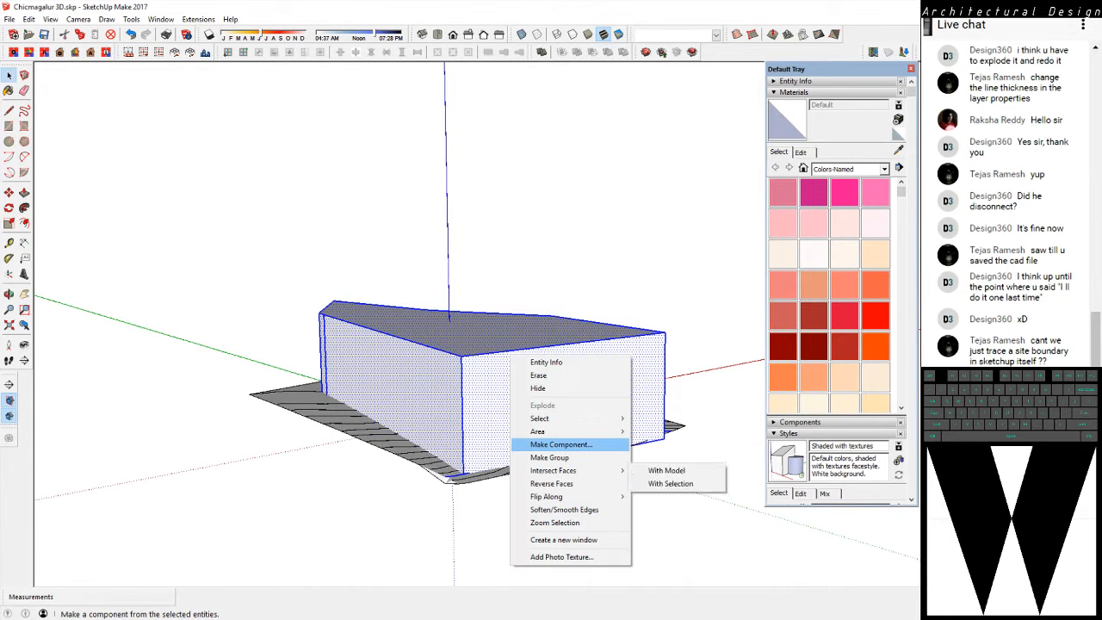
{"action": "left_click", "coordinate": [556, 444]}
{"action": "key", "text": "Return"}
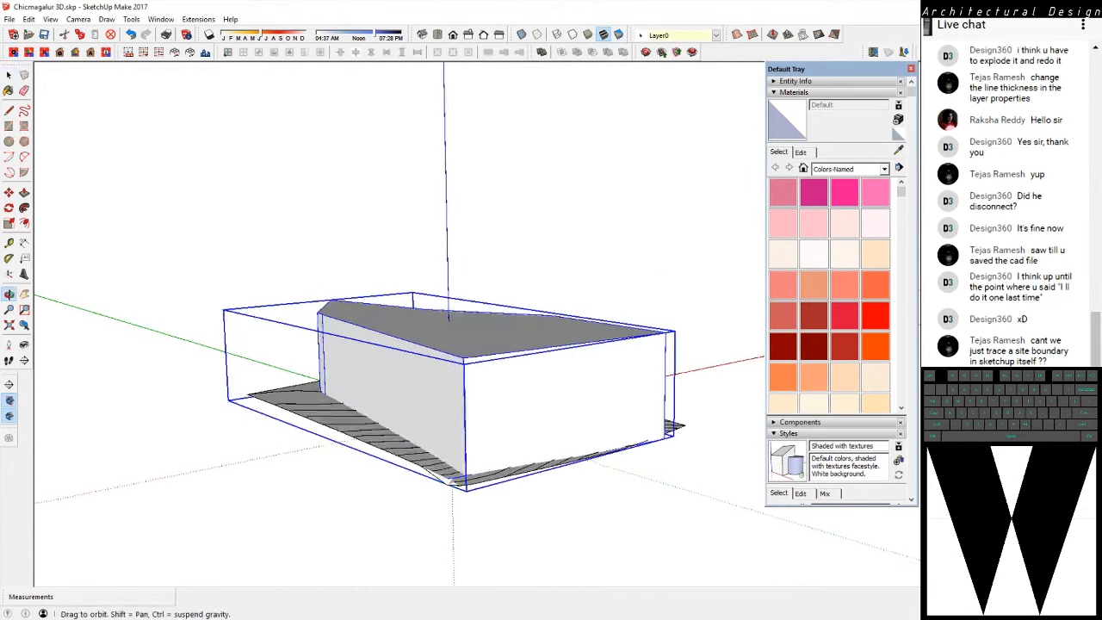
Select both the site volume and the terrain, intersect their faces with the model, and clear the selection
{"action": "middle_click_drag", "start_coordinate": [556, 430], "coordinate": [575, 445]}
{"action": "left_click", "coordinate": [581, 517]}
{"action": "left_click", "coordinate": [561, 413]}
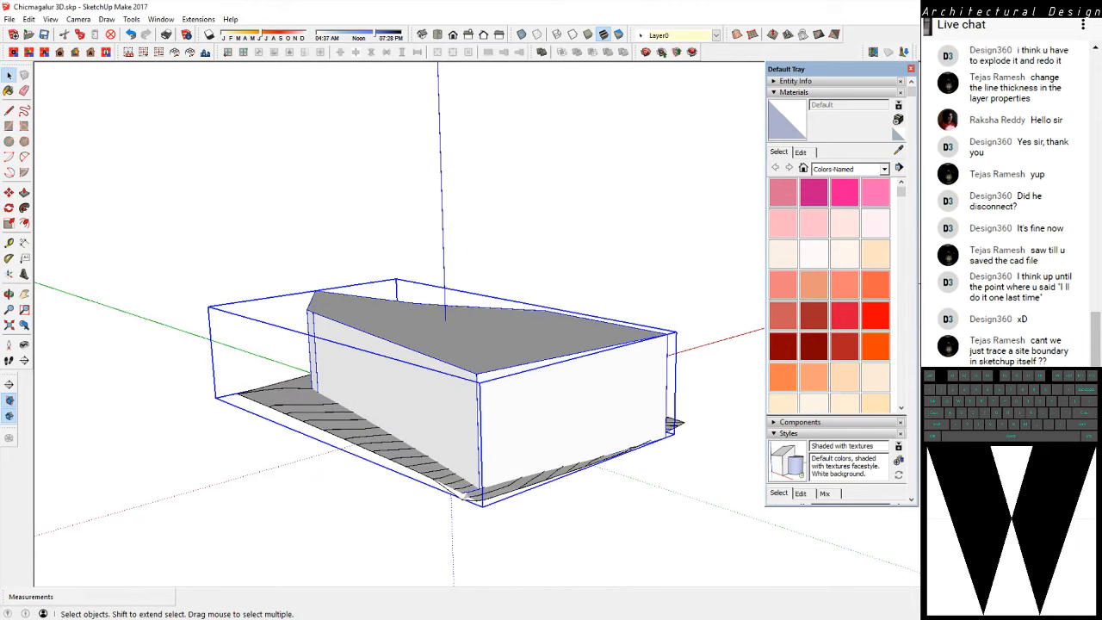
{"action": "left_click", "coordinate": [387, 447]}
{"action": "mouse_move", "coordinate": [388, 448]}
{"action": "middle_mouse_down"}
{"action": "mouse_move", "coordinate": [457, 301]}
{"action": "mouse_move", "coordinate": [396, 370]}
{"action": "mouse_move", "coordinate": [508, 448]}
{"action": "mouse_move", "coordinate": [448, 465]}
{"action": "middle_mouse_up"}
{"action": "middle_click_drag", "start_coordinate": [448, 465], "coordinate": [443, 392], "text": "shift"}
{"action": "scroll", "coordinate": [422, 405], "scroll_direction": "down", "scroll_amount": 2}
{"action": "key", "text": "ctrl+a"}
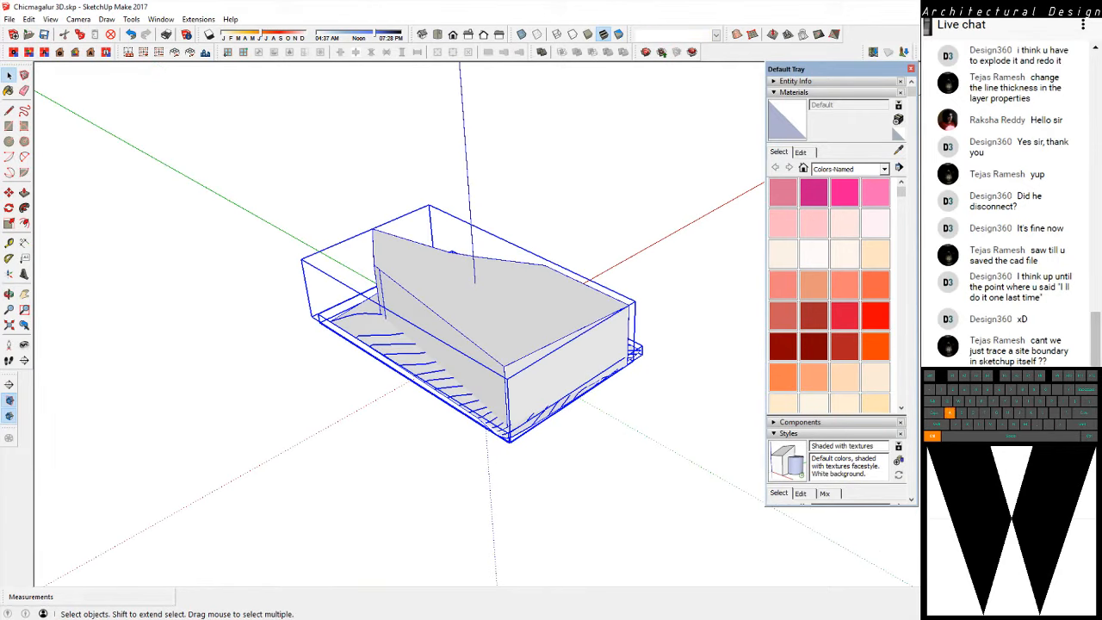
{"action": "right_click", "coordinate": [472, 366]}
{"action": "mouse_move", "coordinate": [516, 496]}
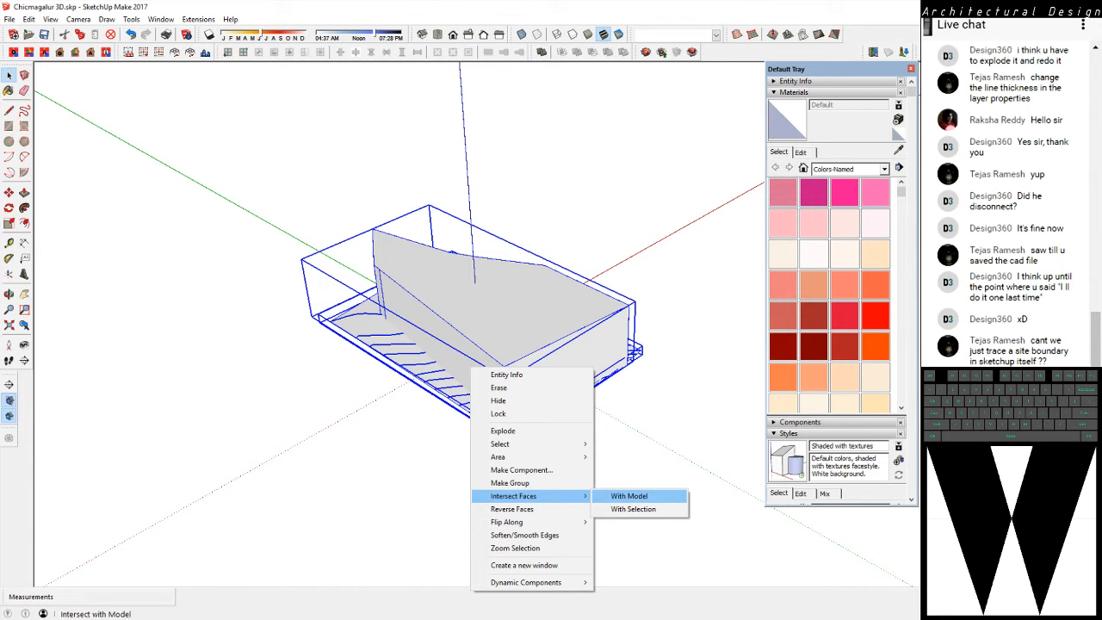
{"action": "left_click", "coordinate": [628, 496]}
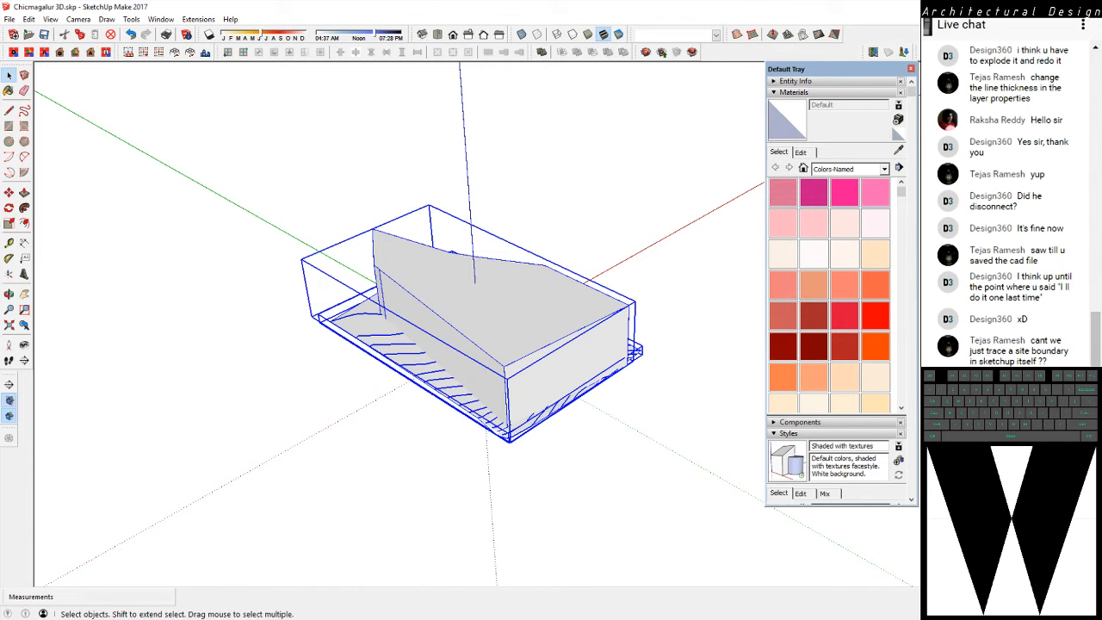
{"action": "key", "text": "ctrl+t"}
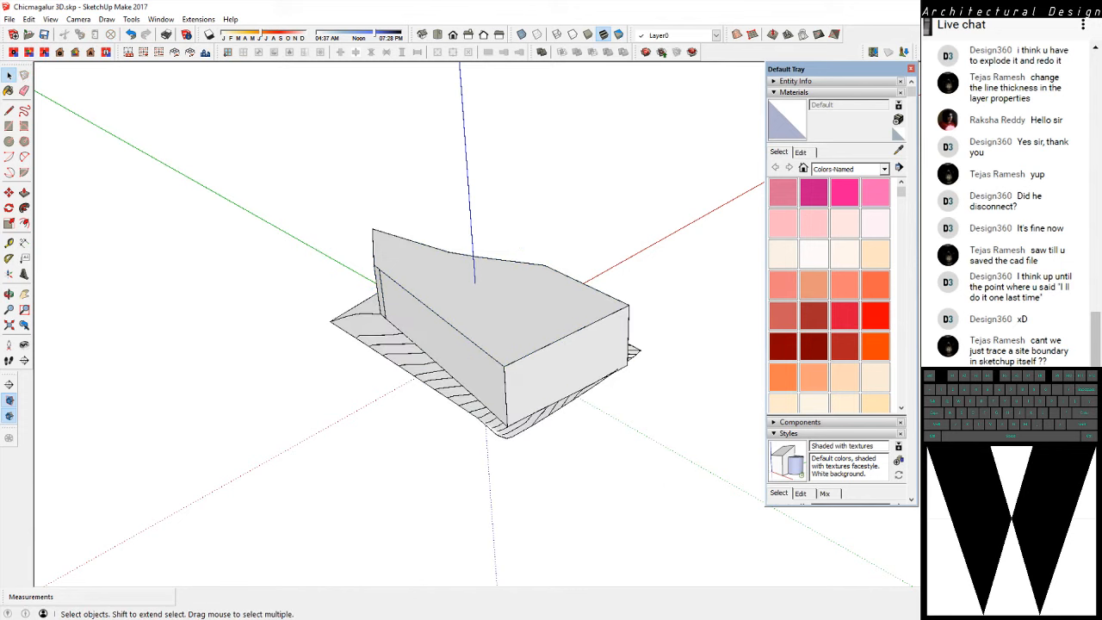
Hide the extruded site volume component, leaving the terrain in view
{"action": "key", "text": "ctrl+a"}
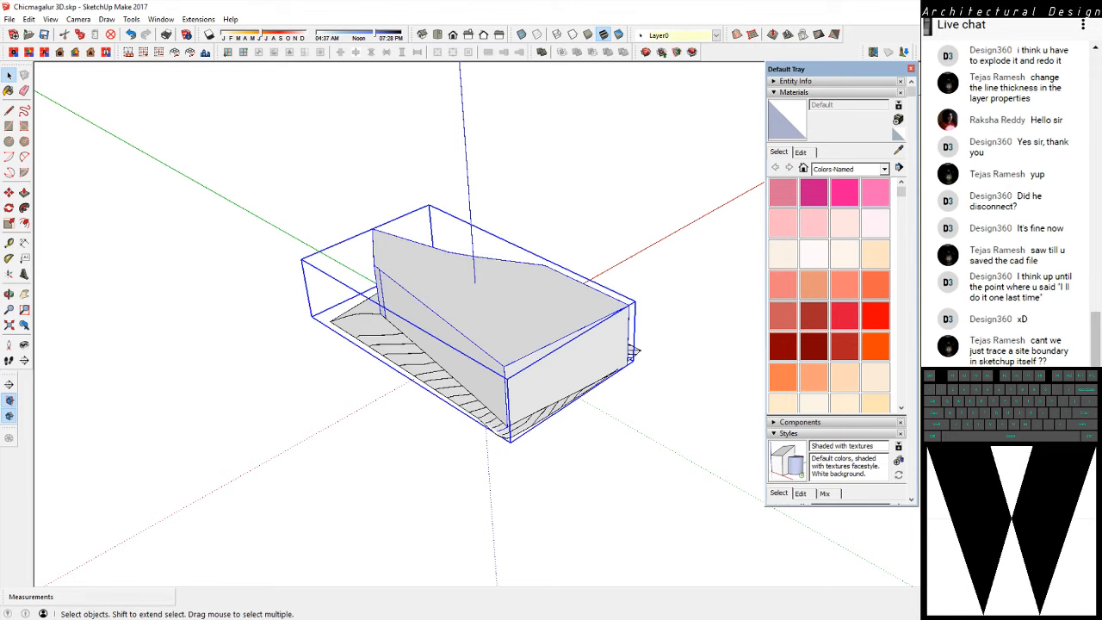
{"action": "scroll", "coordinate": [436, 270], "scroll_direction": "up", "scroll_amount": 3}
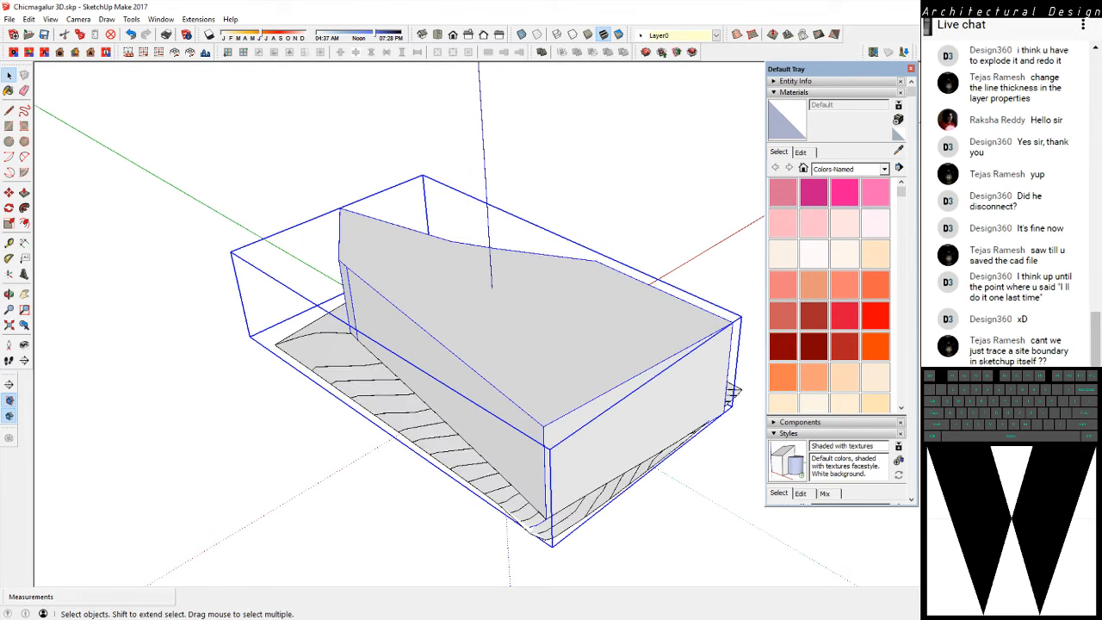
{"action": "right_click", "coordinate": [453, 278]}
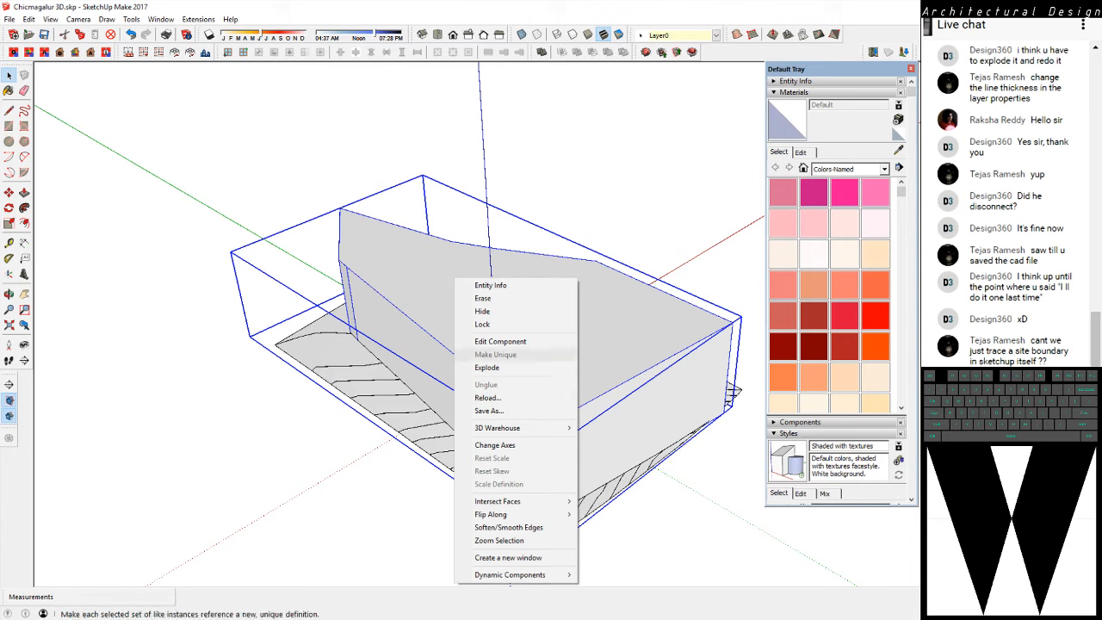
{"action": "left_click", "coordinate": [482, 311]}
Examine the terrain surface for the site boundary's intersection lines from several angles and distances
{"action": "mouse_move", "coordinate": [301, 354]}
{"action": "middle_mouse_down"}
{"action": "mouse_move", "coordinate": [362, 323]}
{"action": "mouse_move", "coordinate": [351, 349]}
{"action": "mouse_move", "coordinate": [396, 276]}
{"action": "mouse_move", "coordinate": [578, 171]}
{"action": "mouse_move", "coordinate": [517, 250]}
{"action": "mouse_move", "coordinate": [509, 203]}
{"action": "mouse_move", "coordinate": [414, 99]}
{"action": "mouse_move", "coordinate": [288, 227]}
{"action": "middle_mouse_up"}
{"action": "scroll", "coordinate": [349, 323], "scroll_direction": "up", "scroll_amount": 5}
{"action": "scroll", "coordinate": [344, 369], "scroll_direction": "up", "scroll_amount": 5}
{"action": "scroll", "coordinate": [373, 301], "scroll_direction": "down", "scroll_amount": 8}
{"action": "left_click", "coordinate": [512, 337]}
{"action": "scroll", "coordinate": [513, 338], "scroll_direction": "down", "scroll_amount": 3}
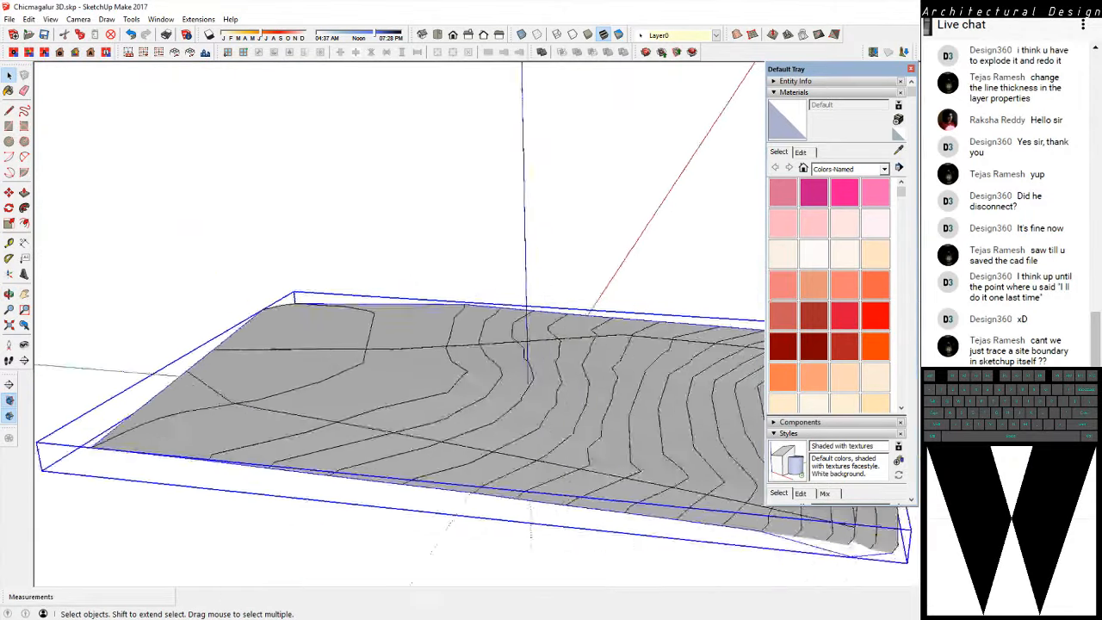
{"action": "mouse_move", "coordinate": [512, 337]}
{"action": "middle_mouse_down"}
{"action": "mouse_move", "coordinate": [436, 384]}
{"action": "mouse_move", "coordinate": [336, 417]}
{"action": "mouse_move", "coordinate": [482, 250]}
{"action": "mouse_move", "coordinate": [448, 202]}
{"action": "mouse_move", "coordinate": [340, 401]}
{"action": "mouse_move", "coordinate": [456, 327]}
{"action": "middle_mouse_up"}
{"action": "scroll", "coordinate": [436, 383], "scroll_direction": "up", "scroll_amount": 3}
{"action": "scroll", "coordinate": [435, 383], "scroll_direction": "down", "scroll_amount": 1}
{"action": "scroll", "coordinate": [448, 258], "scroll_direction": "down", "scroll_amount": 5}
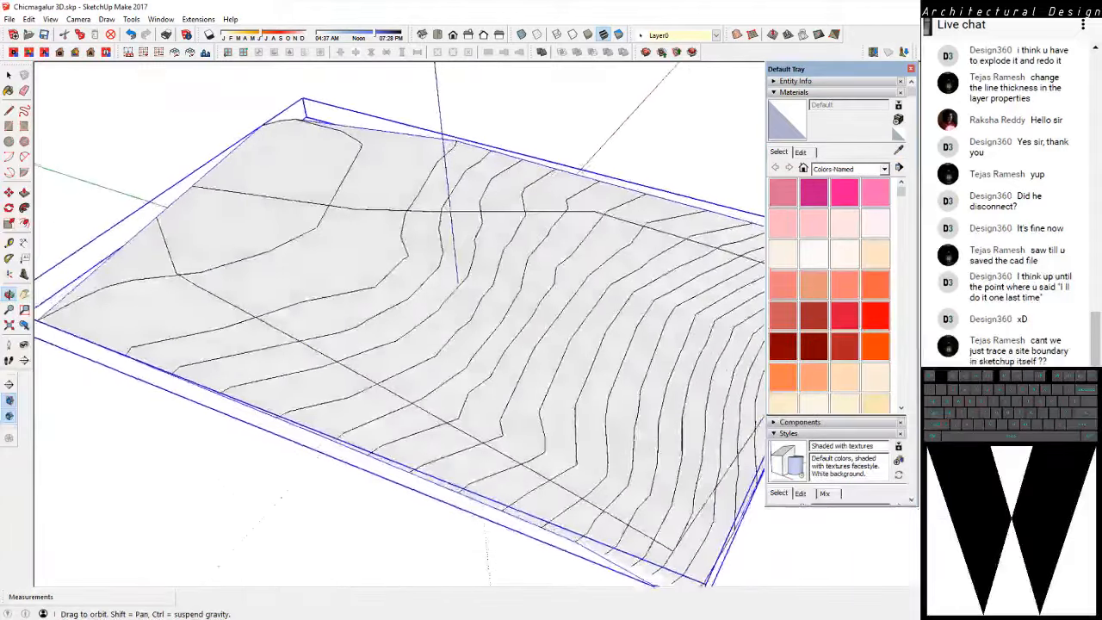
{"action": "left_click", "coordinate": [404, 483]}
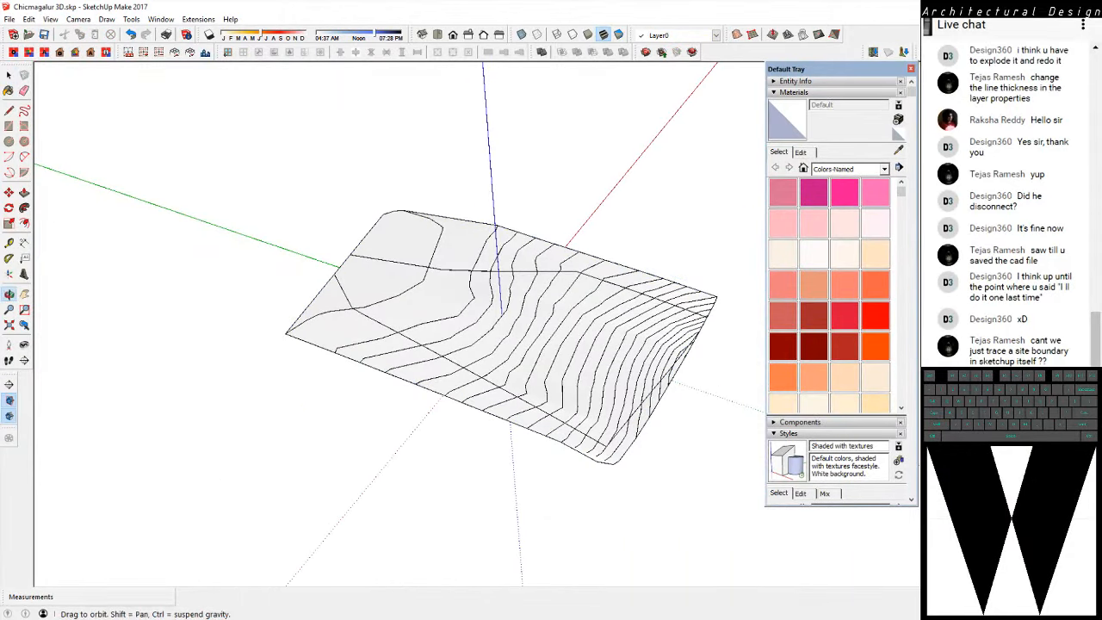
{"action": "middle_click_drag", "start_coordinate": [405, 483], "coordinate": [354, 516]}
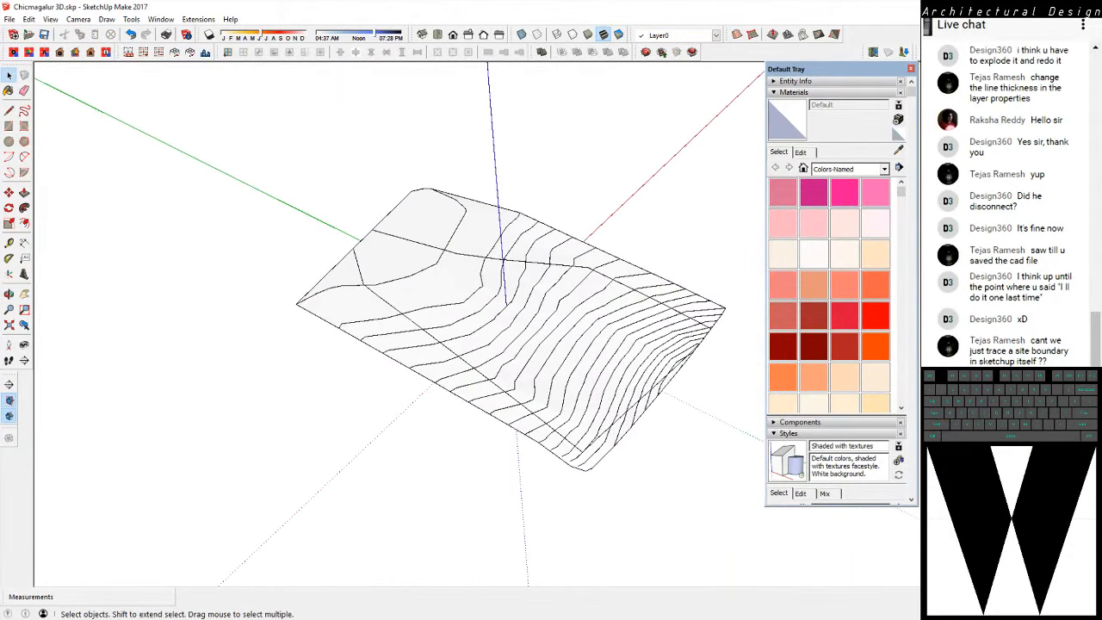
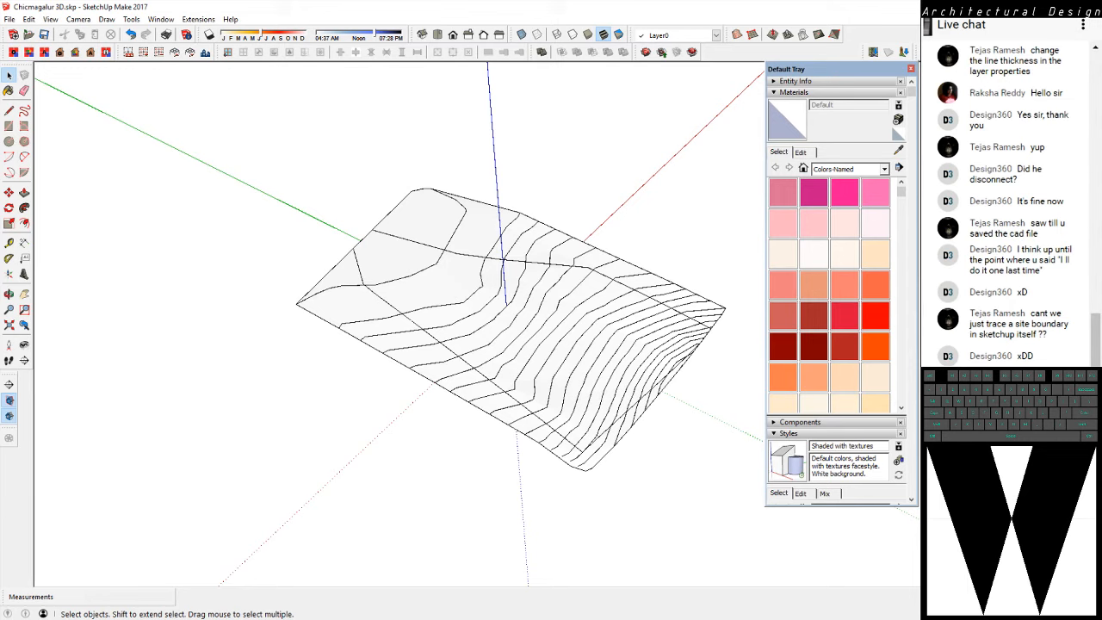
Paint the terrain surface with the 0022_Maroon material, and clear the selection
{"action": "scroll", "coordinate": [440, 294], "scroll_direction": "up", "scroll_amount": 5}
{"action": "middle_click_drag", "start_coordinate": [440, 294], "coordinate": [513, 327]}
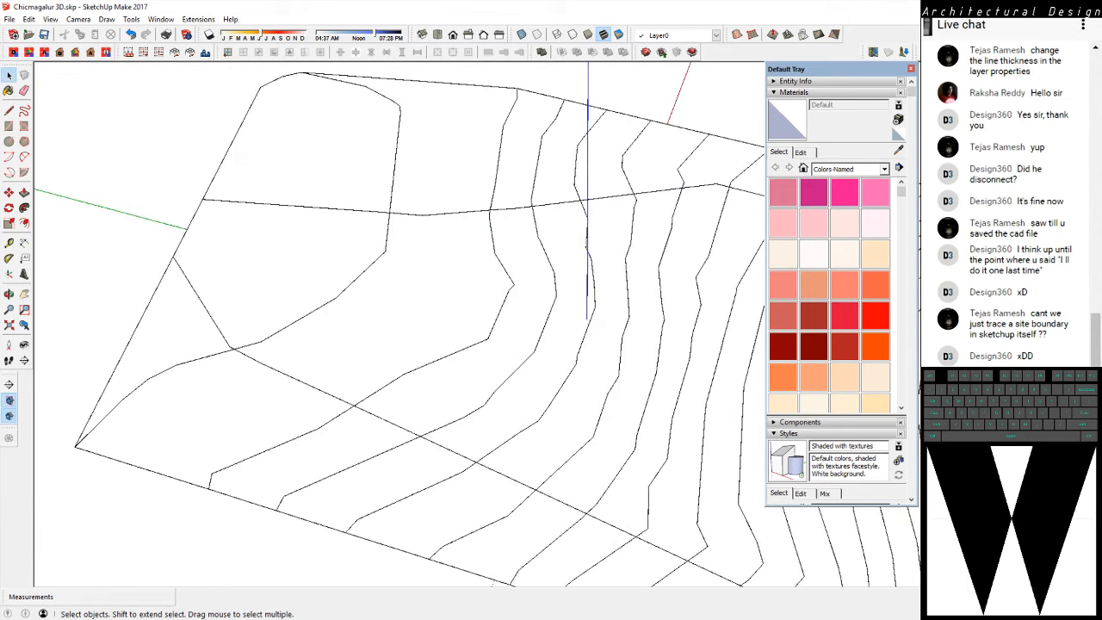
{"action": "scroll", "coordinate": [297, 301], "scroll_direction": "down", "scroll_amount": 3}
{"action": "middle_click_drag", "start_coordinate": [297, 302], "coordinate": [310, 280]}
{"action": "left_click", "coordinate": [310, 280]}
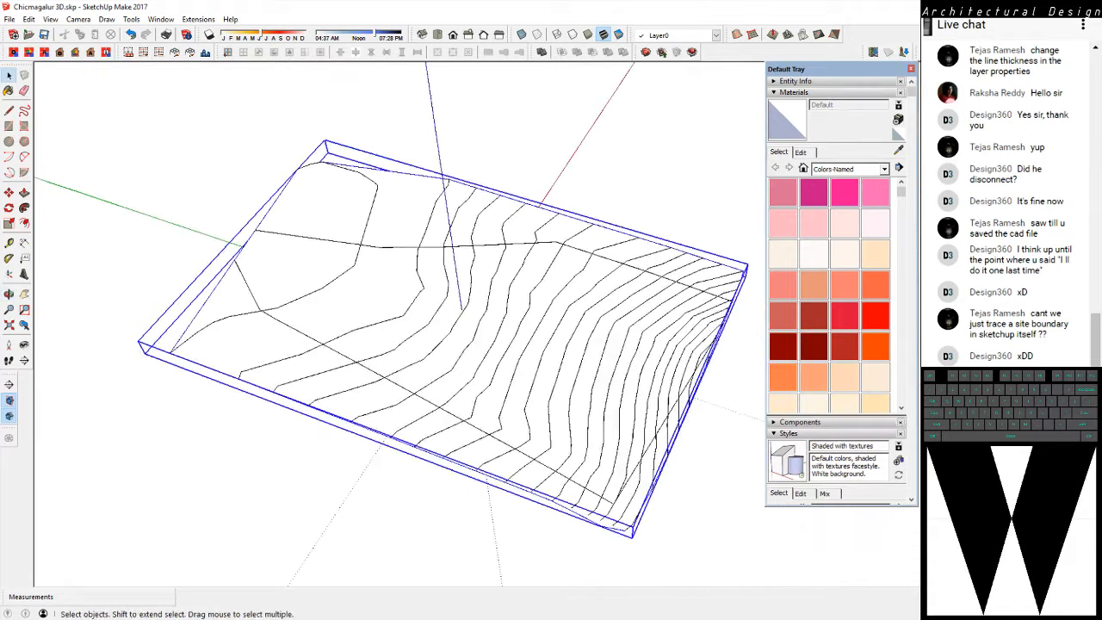
{"action": "left_click", "coordinate": [809, 347]}
{"action": "left_click", "coordinate": [603, 340]}
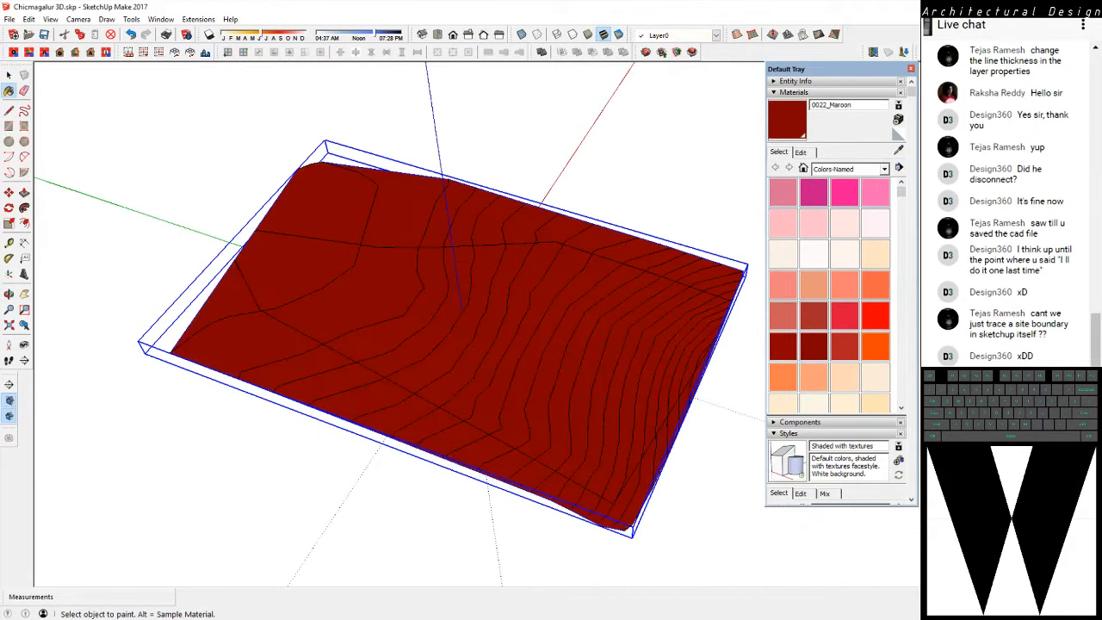
{"action": "key", "text": "space"}
{"action": "left_click", "coordinate": [586, 146]}
{"action": "middle_click_drag", "start_coordinate": [586, 146], "coordinate": [603, 164]}
Draw a rectangle about 206 m by 119 m on the flatter part of the terrain surface
{"action": "key", "text": "r"}
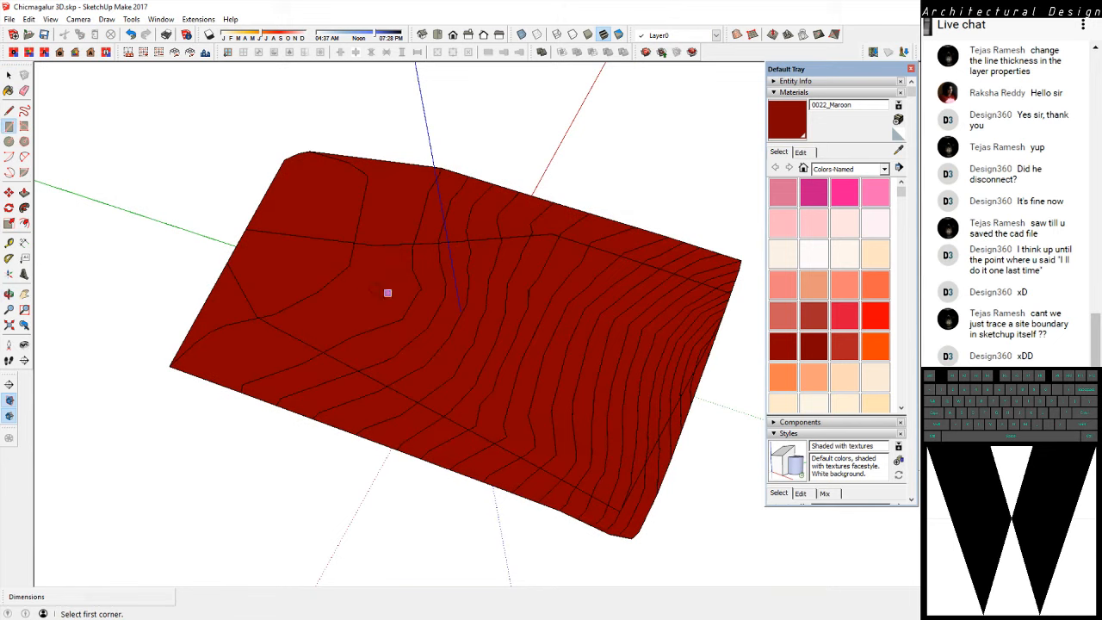
{"action": "scroll", "coordinate": [413, 315], "scroll_direction": "up", "scroll_amount": 5}
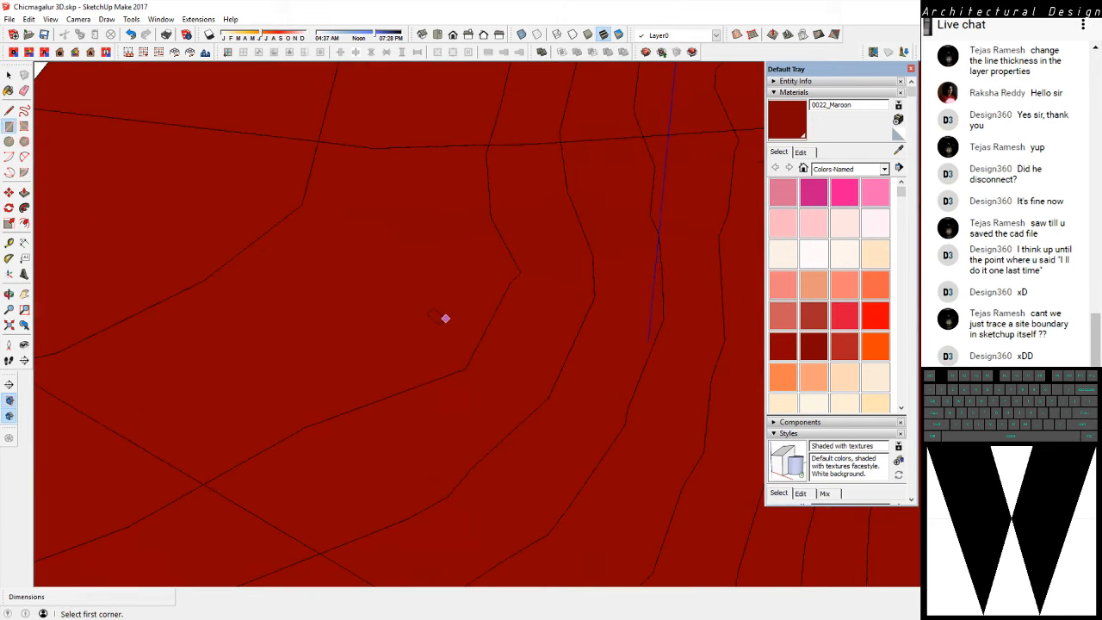
{"action": "left_click", "coordinate": [397, 294]}
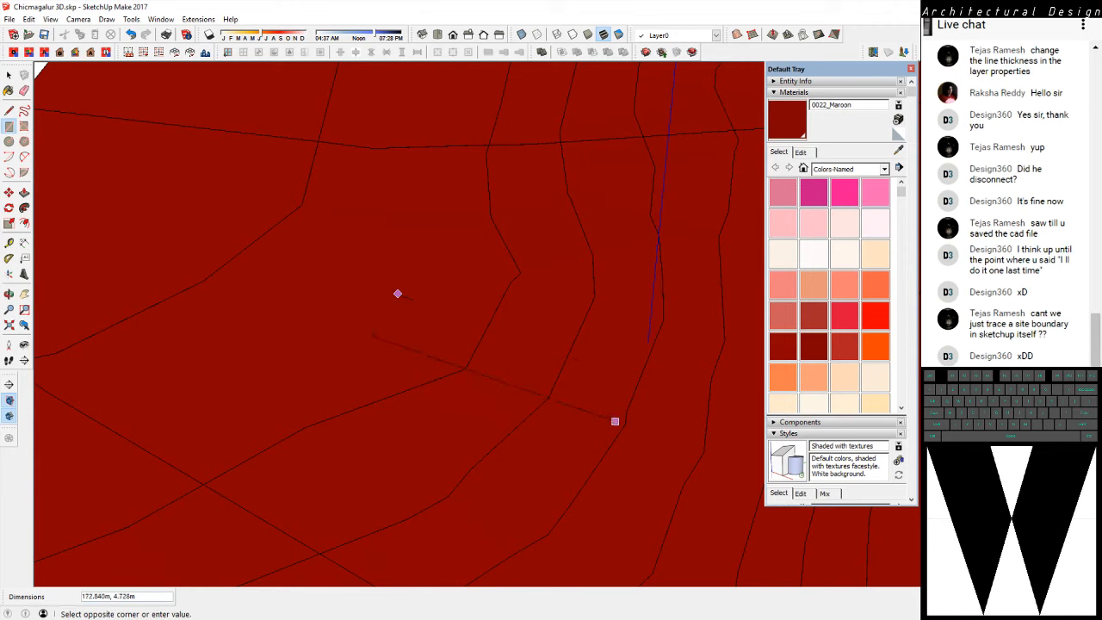
{"action": "mouse_move", "coordinate": [610, 410]}
{"action": "middle_mouse_down"}
{"action": "mouse_move", "coordinate": [601, 195]}
{"action": "mouse_move", "coordinate": [589, 175]}
{"action": "mouse_move", "coordinate": [568, 189]}
{"action": "middle_mouse_up"}
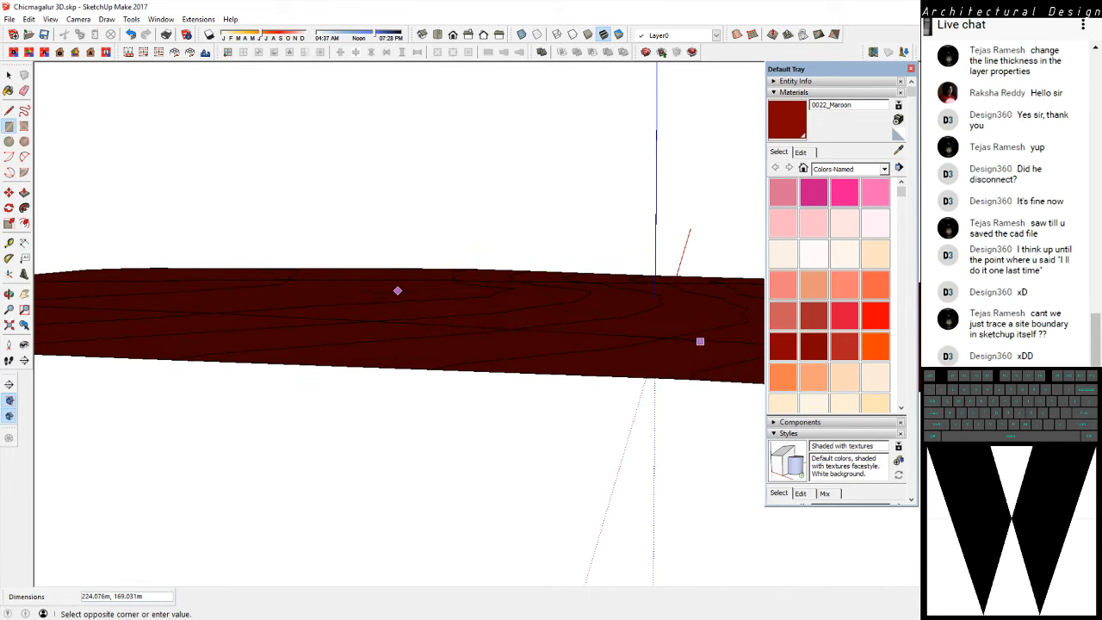
{"action": "left_click", "coordinate": [722, 320]}
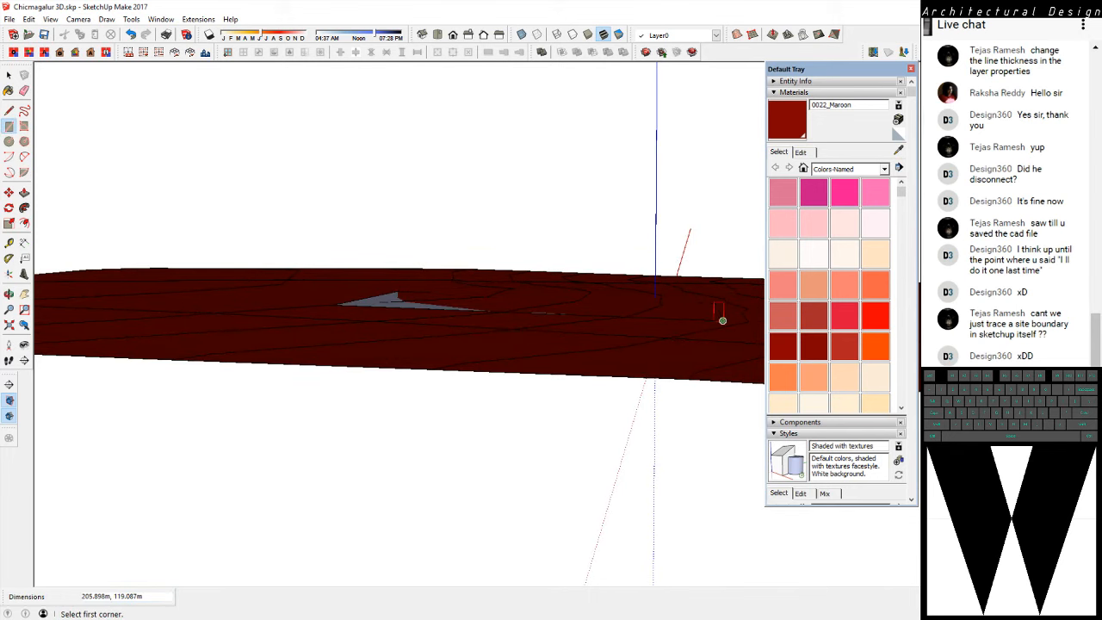
{"action": "middle_click_drag", "start_coordinate": [722, 320], "coordinate": [684, 407]}
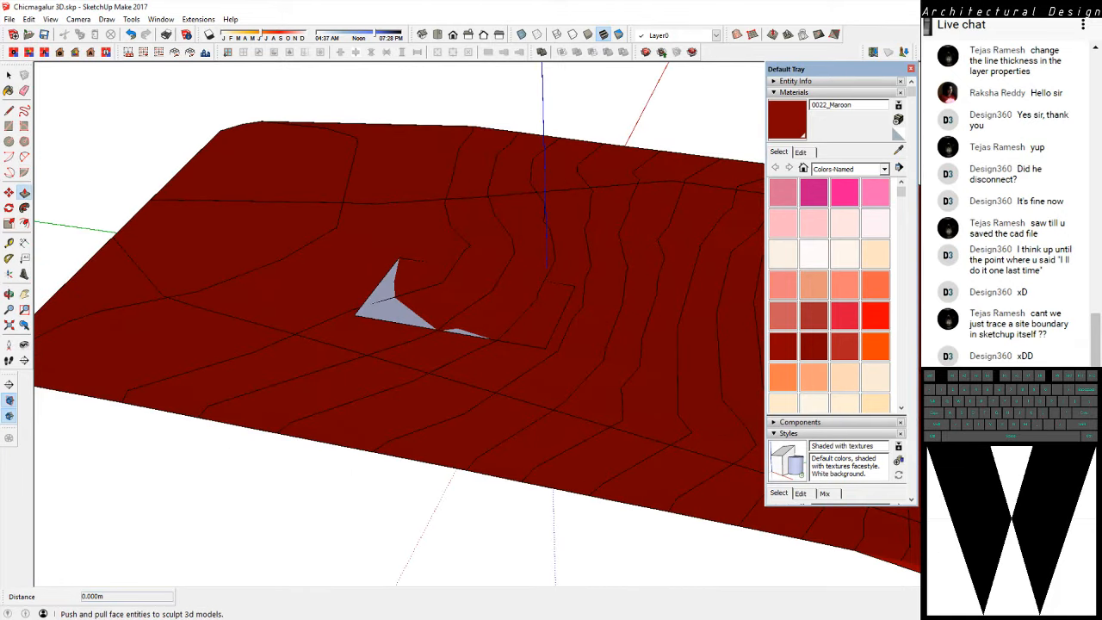
Extrude the rectangle on the terrain upward about 496 m into a tall block
{"action": "left_click", "coordinate": [25, 192]}
{"action": "left_click", "coordinate": [394, 302]}
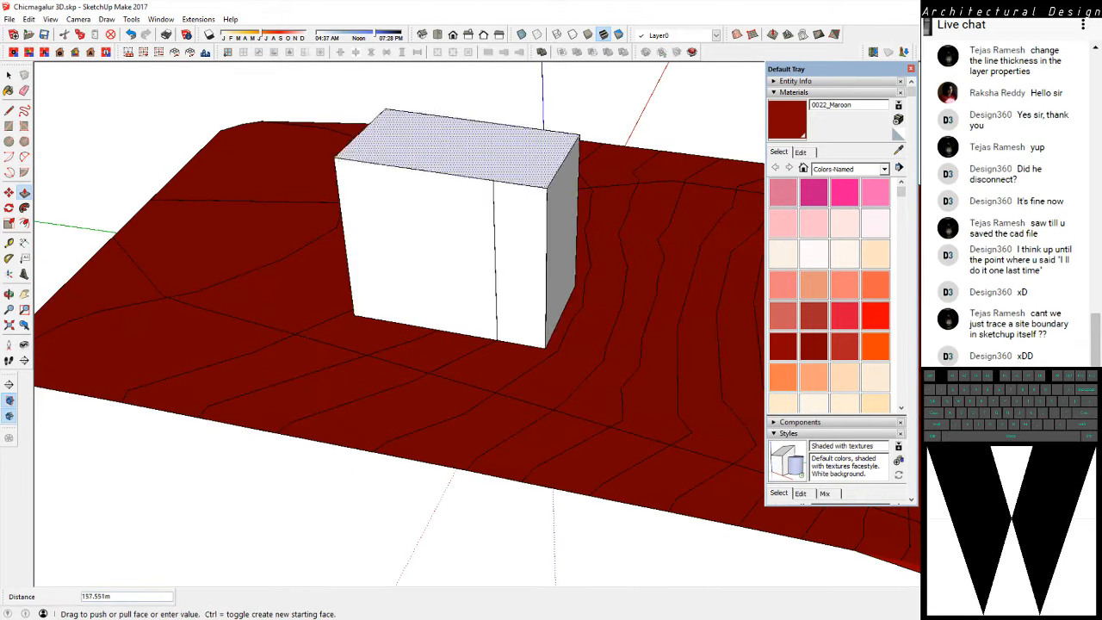
{"action": "scroll", "coordinate": [417, 131], "scroll_direction": "down", "scroll_amount": 4}
{"action": "middle_click_drag", "start_coordinate": [417, 133], "coordinate": [448, 237], "text": "shift"}
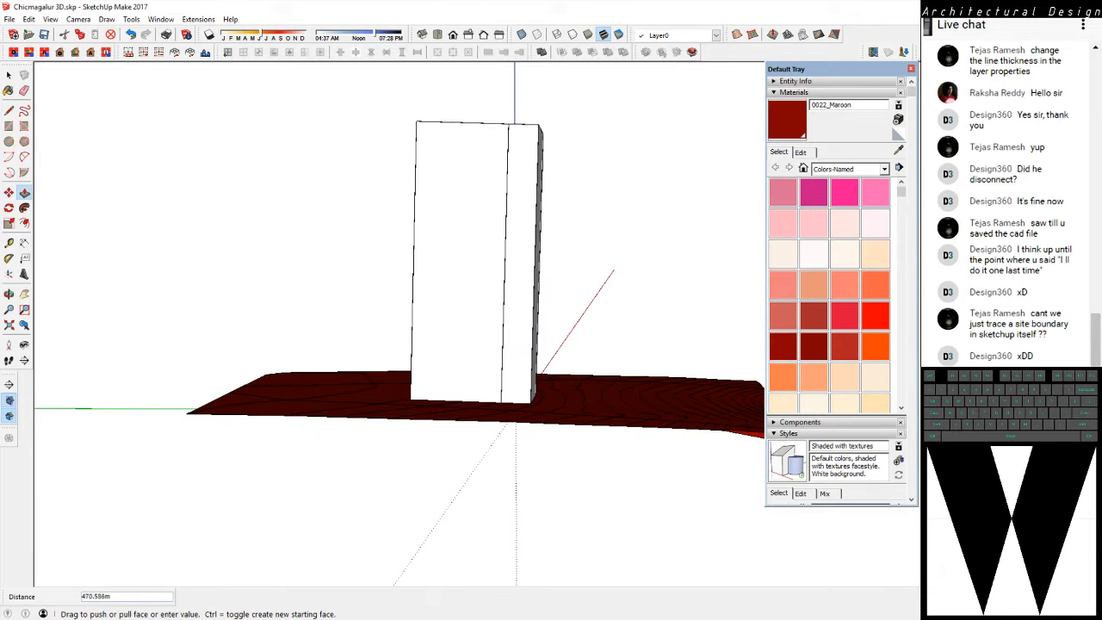
{"action": "left_click", "coordinate": [515, 112]}
{"action": "middle_click_drag", "start_coordinate": [486, 186], "coordinate": [530, 180]}
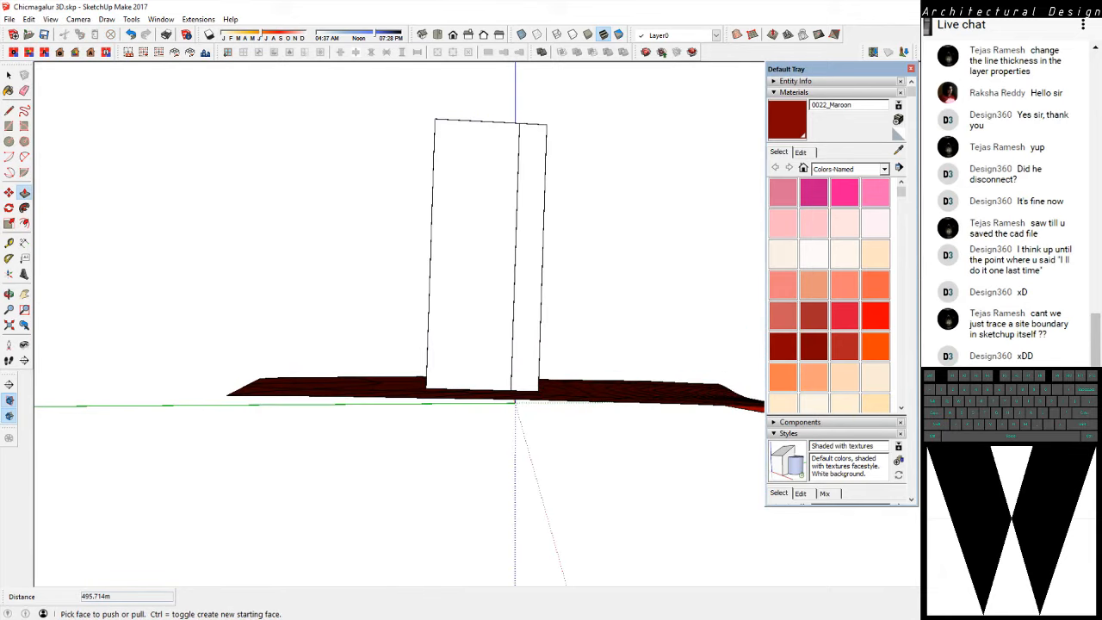
Examine how the block sits on the terrain in the front and right views and from oblique angles
{"action": "left_click", "coordinate": [79, 19]}
{"action": "left_click", "coordinate": [111, 76]}
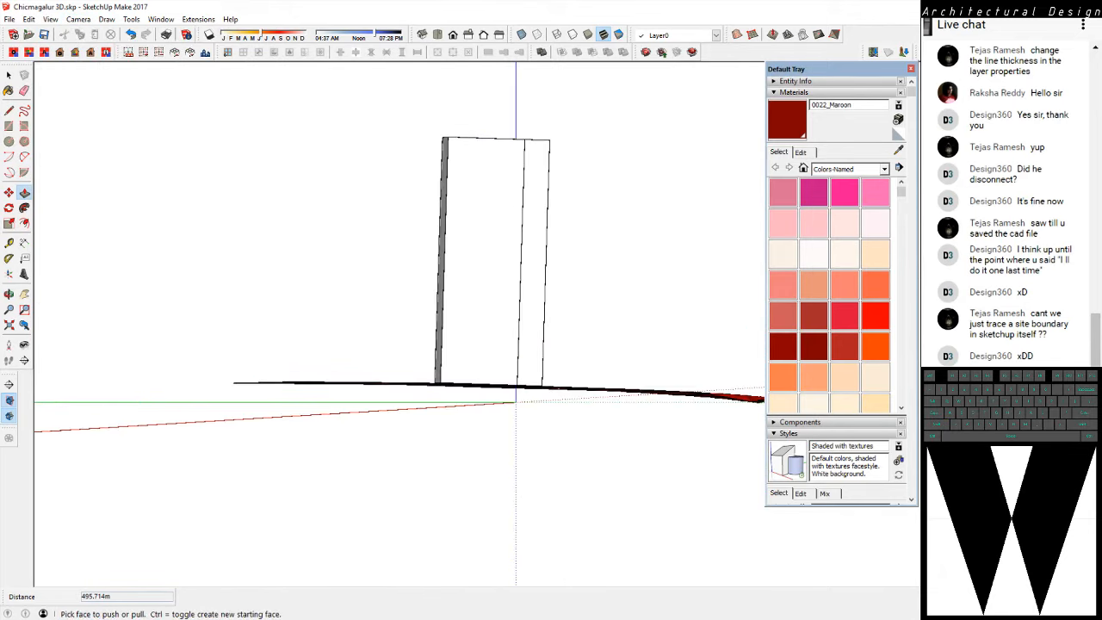
{"action": "left_click", "coordinate": [454, 34]}
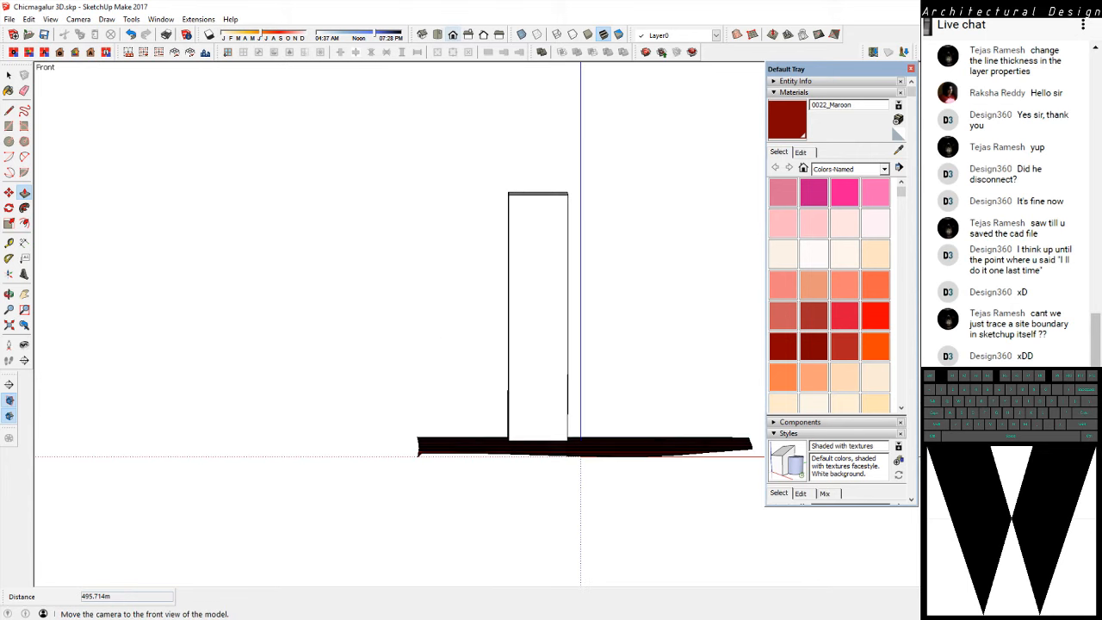
{"action": "left_click", "coordinate": [469, 34]}
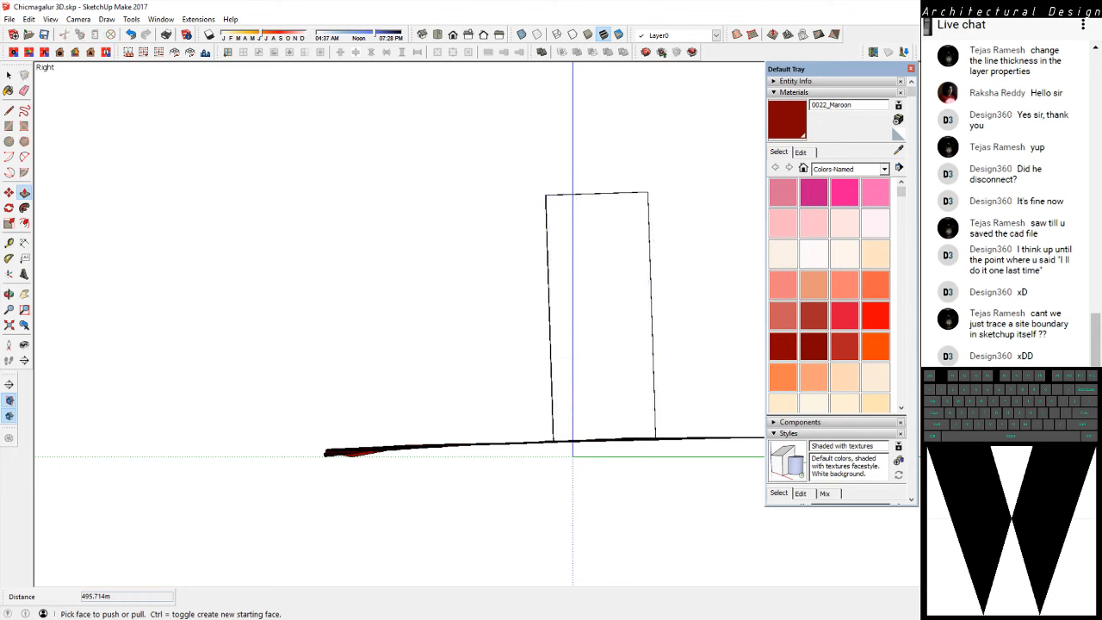
{"action": "middle_click_drag", "start_coordinate": [482, 310], "coordinate": [585, 388]}
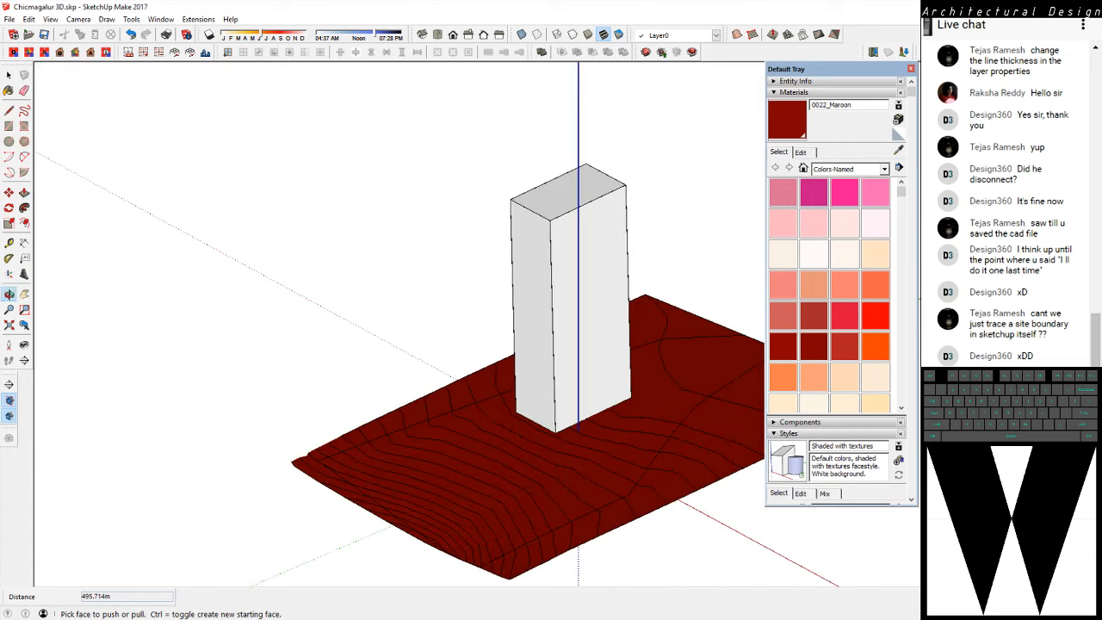
{"action": "middle_click_drag", "start_coordinate": [456, 344], "coordinate": [611, 379]}
{"action": "middle_click_drag", "start_coordinate": [517, 379], "coordinate": [624, 336]}
Undo the block's extrusion and its base rectangle, leaving only the painted terrain
{"action": "key", "text": "space"}
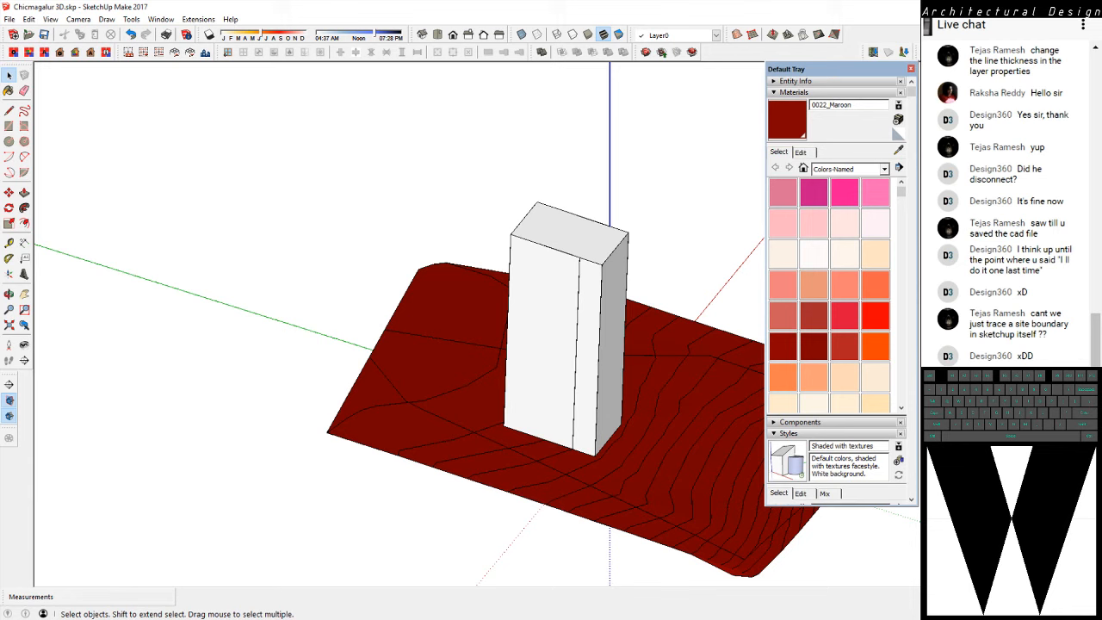
{"action": "left_click", "coordinate": [544, 344]}
{"action": "key", "text": "ctrl+a"}
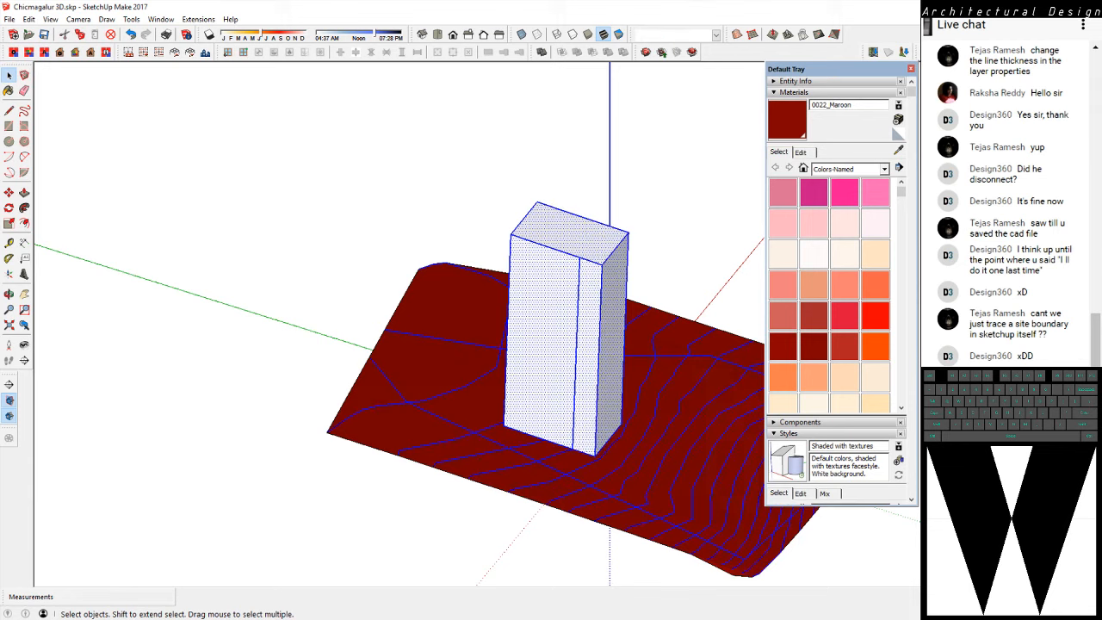
{"action": "key", "text": "ctrl+z"}
{"action": "key", "text": "ctrl+z"}
{"action": "key", "text": "ctrl+z"}
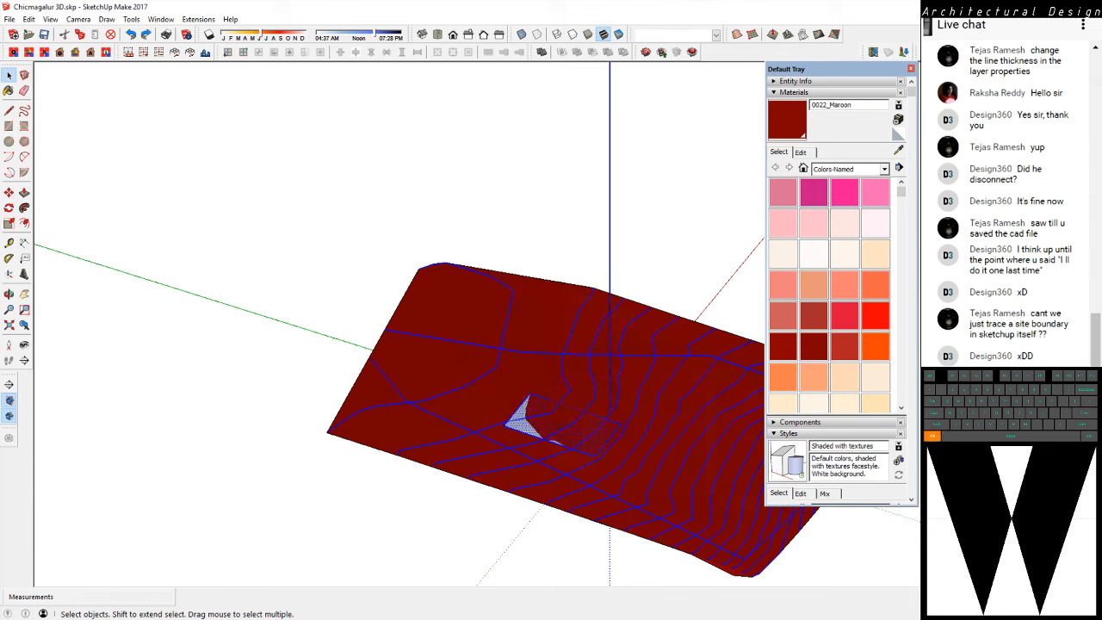
{"action": "scroll", "coordinate": [629, 448], "scroll_direction": "up", "scroll_amount": 2}
{"action": "middle_click_drag", "start_coordinate": [629, 414], "coordinate": [232, 405], "text": "shift"}
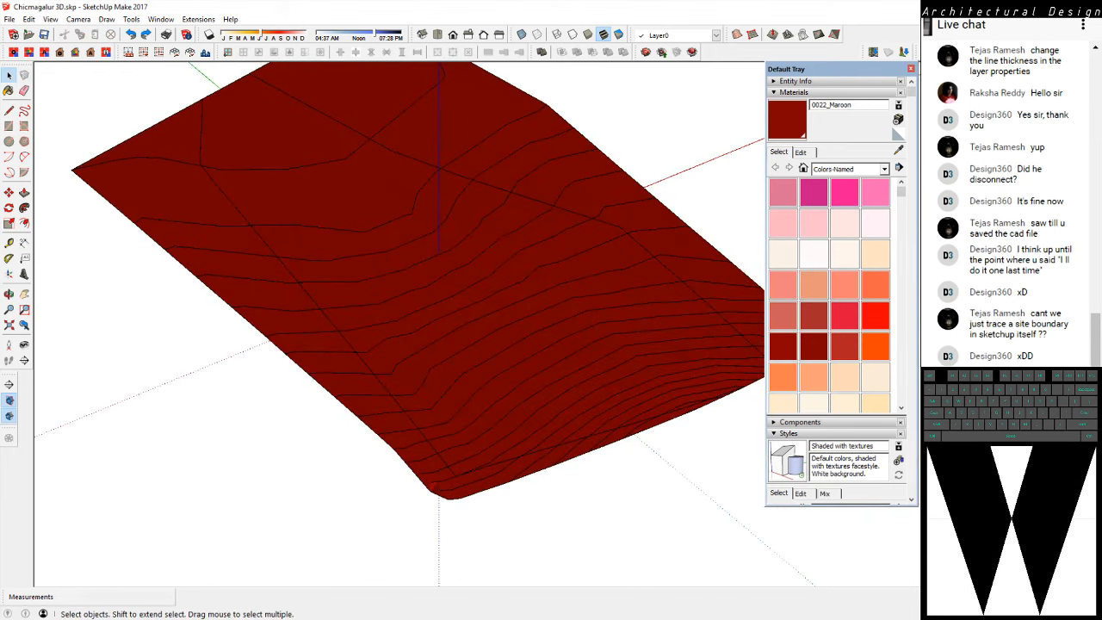
{"action": "scroll", "coordinate": [503, 314], "scroll_direction": "down", "scroll_amount": 2}
{"action": "middle_click_drag", "start_coordinate": [503, 314], "coordinate": [506, 340]}
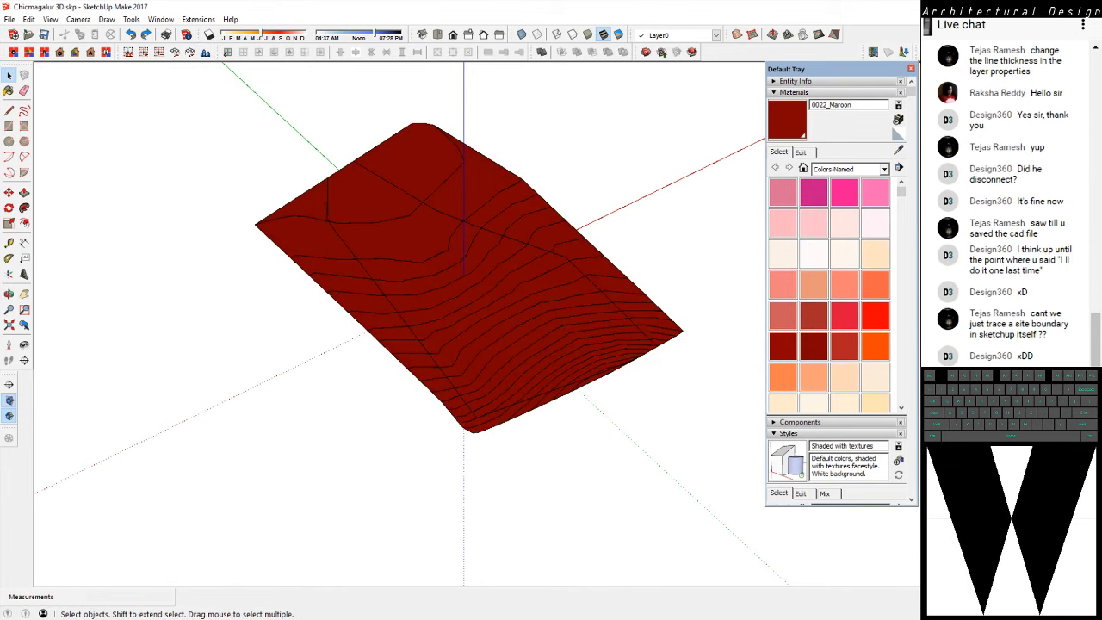
{"action": "scroll", "coordinate": [596, 289], "scroll_direction": "down", "scroll_amount": 2}
{"action": "middle_click_drag", "start_coordinate": [387, 289], "coordinate": [385, 340]}
{"action": "scroll", "coordinate": [209, 302], "scroll_direction": "up", "scroll_amount": 3}
{"action": "scroll", "coordinate": [103, 312], "scroll_direction": "down", "scroll_amount": 3}
{"action": "scroll", "coordinate": [79, 305], "scroll_direction": "down", "scroll_amount": 1}
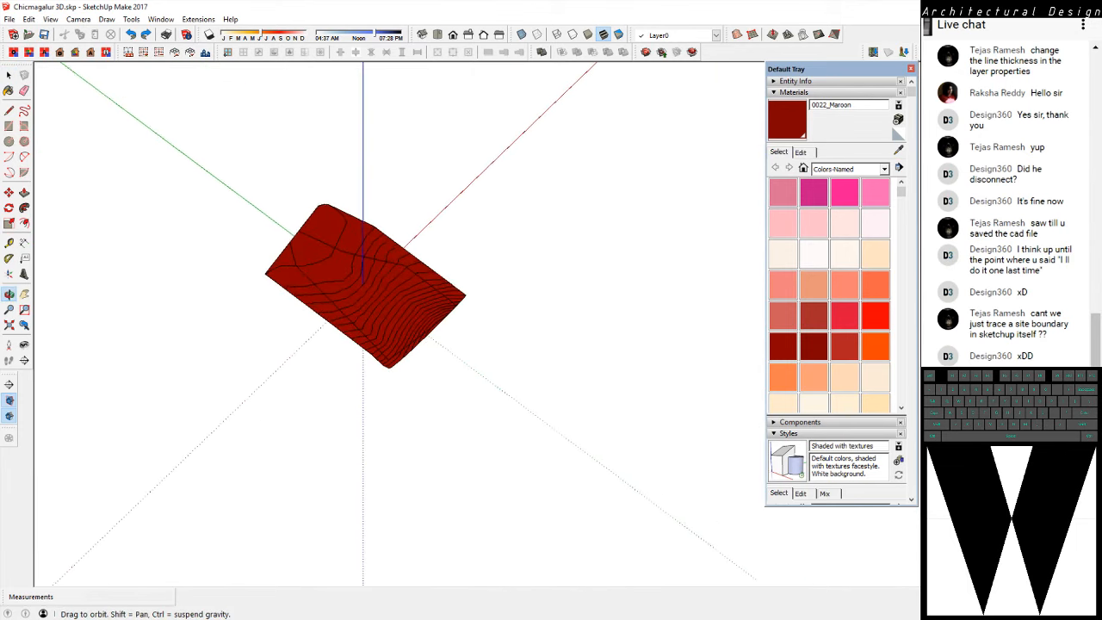
{"action": "scroll", "coordinate": [385, 340], "scroll_direction": "up", "scroll_amount": 2}
Place a vertical section plane through the terrain, perpendicular to the red axis
{"action": "key", "text": "a"}
{"action": "left_click", "coordinate": [24, 360]}
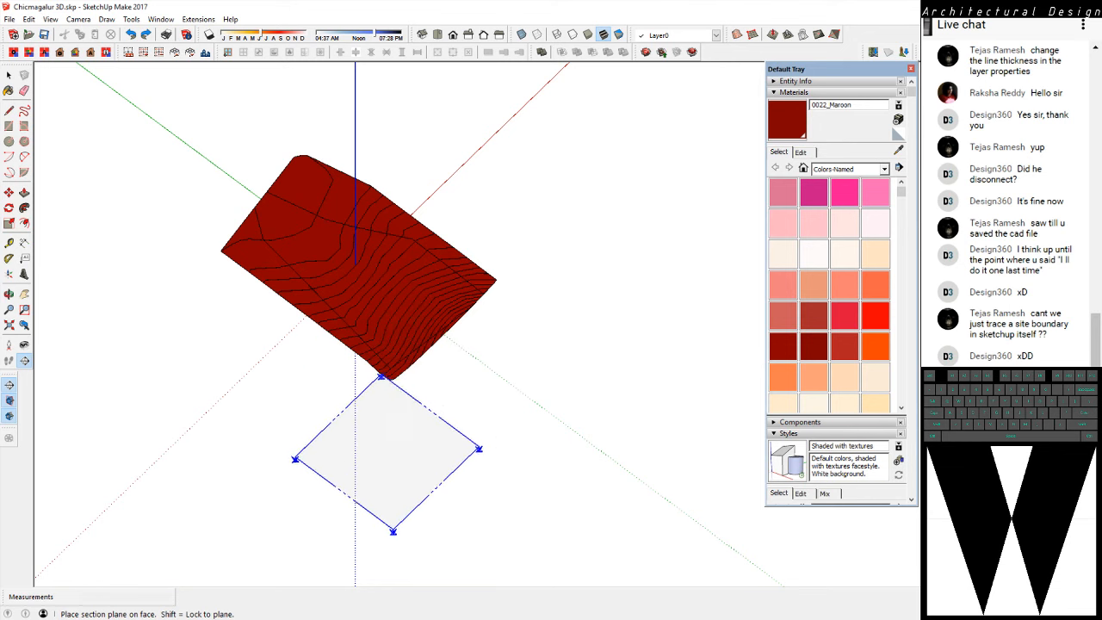
{"action": "key", "text": "space"}
{"action": "left_click", "coordinate": [8, 141]}
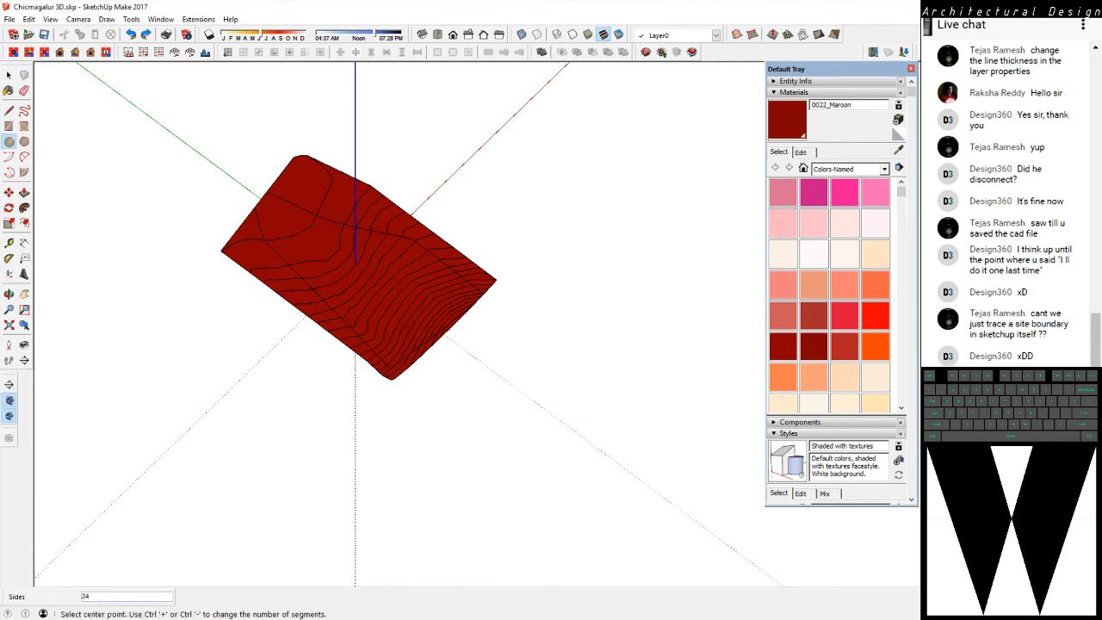
{"action": "left_click", "coordinate": [8, 126]}
{"action": "middle_click_drag", "start_coordinate": [387, 253], "coordinate": [603, 280], "text": "shift"}
{"action": "middle_click_drag", "start_coordinate": [603, 280], "coordinate": [465, 280]}
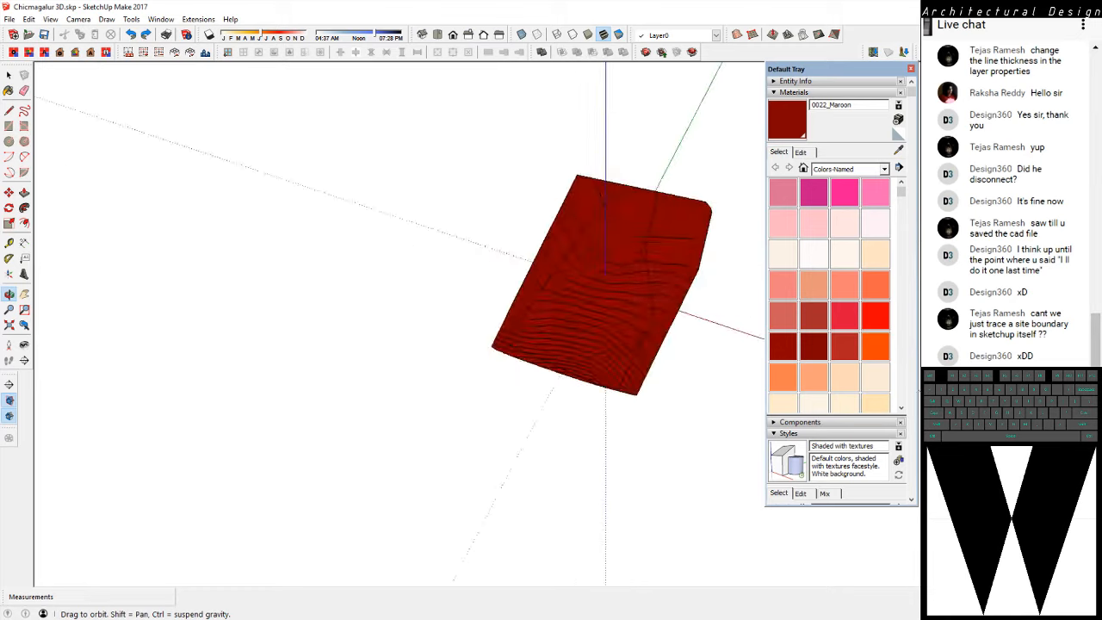
{"action": "middle_click_drag", "start_coordinate": [466, 280], "coordinate": [435, 282]}
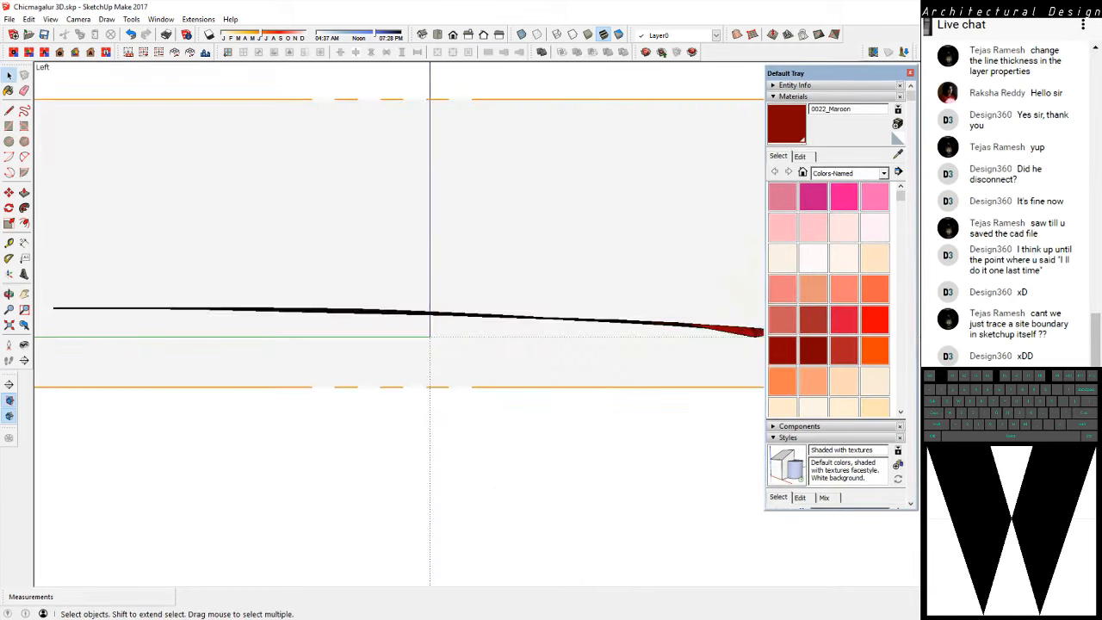
{"action": "scroll", "coordinate": [297, 330], "scroll_direction": "down", "scroll_amount": 1}
{"action": "mouse_move", "coordinate": [298, 330]}
{"action": "middle_mouse_down"}
{"action": "mouse_move", "coordinate": [183, 364]}
{"action": "mouse_move", "coordinate": [338, 343]}
{"action": "mouse_move", "coordinate": [269, 312]}
{"action": "mouse_move", "coordinate": [465, 349]}
{"action": "middle_mouse_up"}
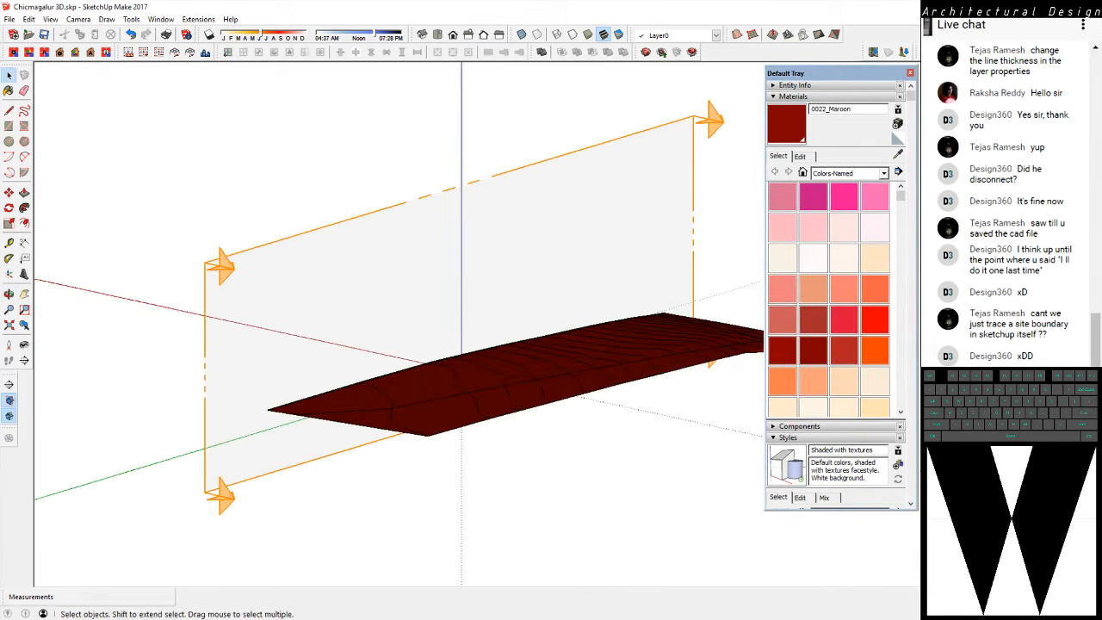
Examine the cut terrain's slope profile in the right view, both close up and as a whole
{"action": "left_click", "coordinate": [469, 35]}
{"action": "scroll", "coordinate": [427, 311], "scroll_direction": "up", "scroll_amount": 2}
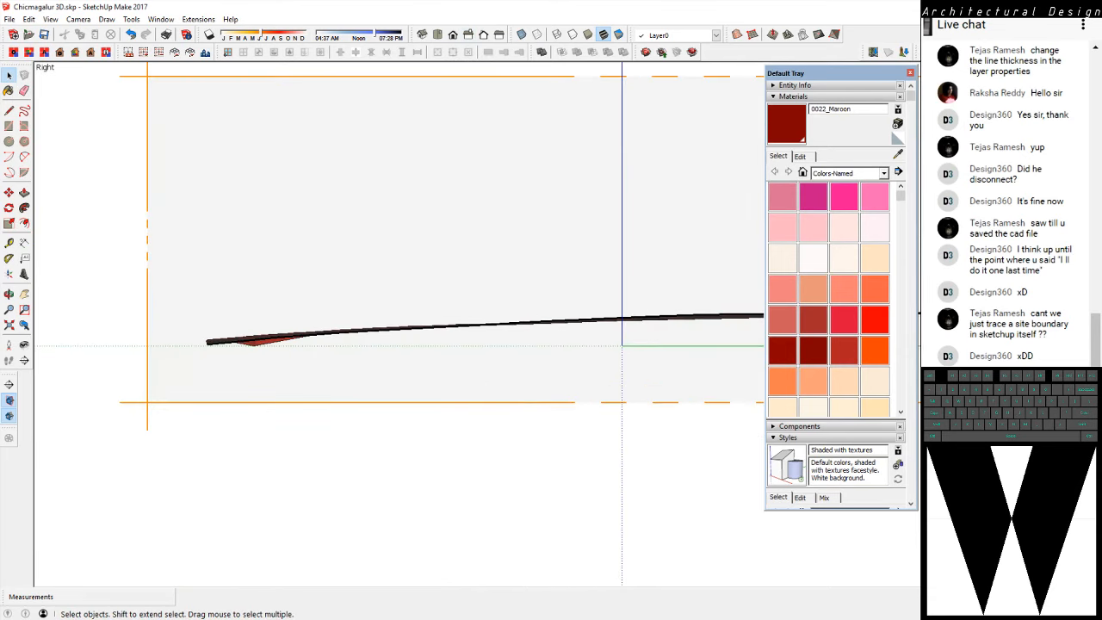
{"action": "scroll", "coordinate": [259, 344], "scroll_direction": "up", "scroll_amount": 4}
{"action": "scroll", "coordinate": [146, 316], "scroll_direction": "down", "scroll_amount": 6}
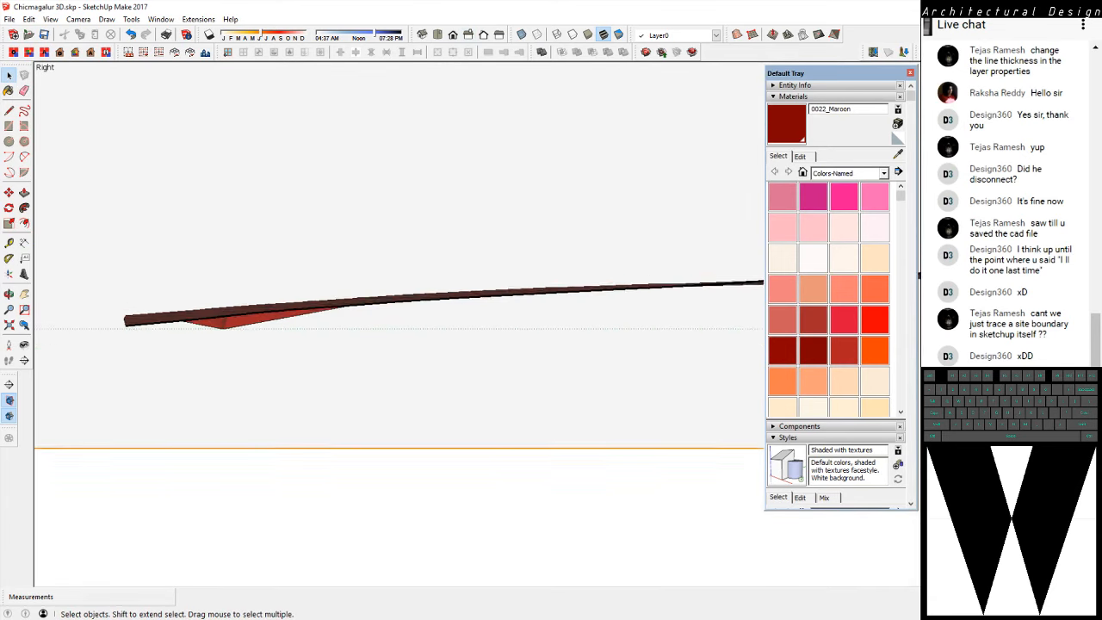
{"action": "scroll", "coordinate": [613, 312], "scroll_direction": "up", "scroll_amount": 8}
{"action": "scroll", "coordinate": [749, 284], "scroll_direction": "up", "scroll_amount": 2}
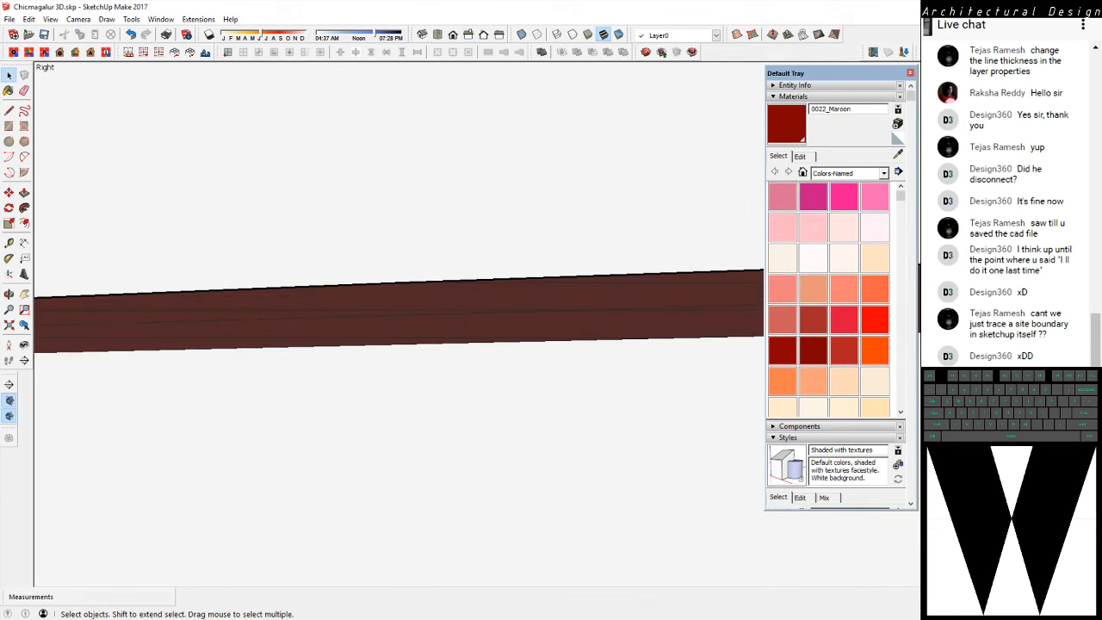
{"action": "scroll", "coordinate": [603, 357], "scroll_direction": "down", "scroll_amount": 10}
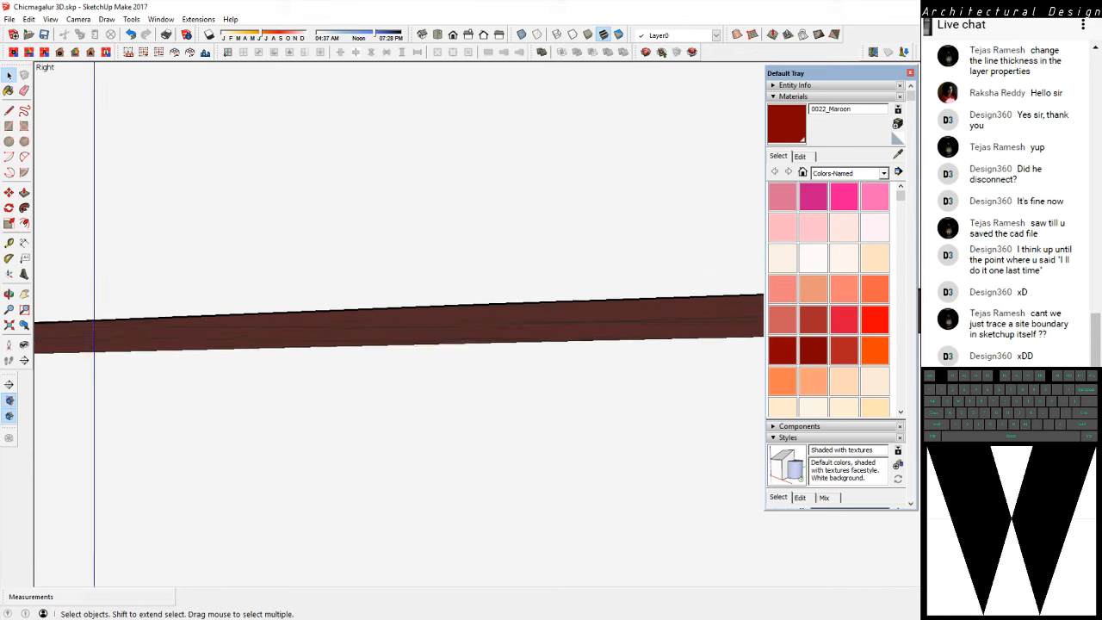
{"action": "scroll", "coordinate": [582, 387], "scroll_direction": "up", "scroll_amount": 1}
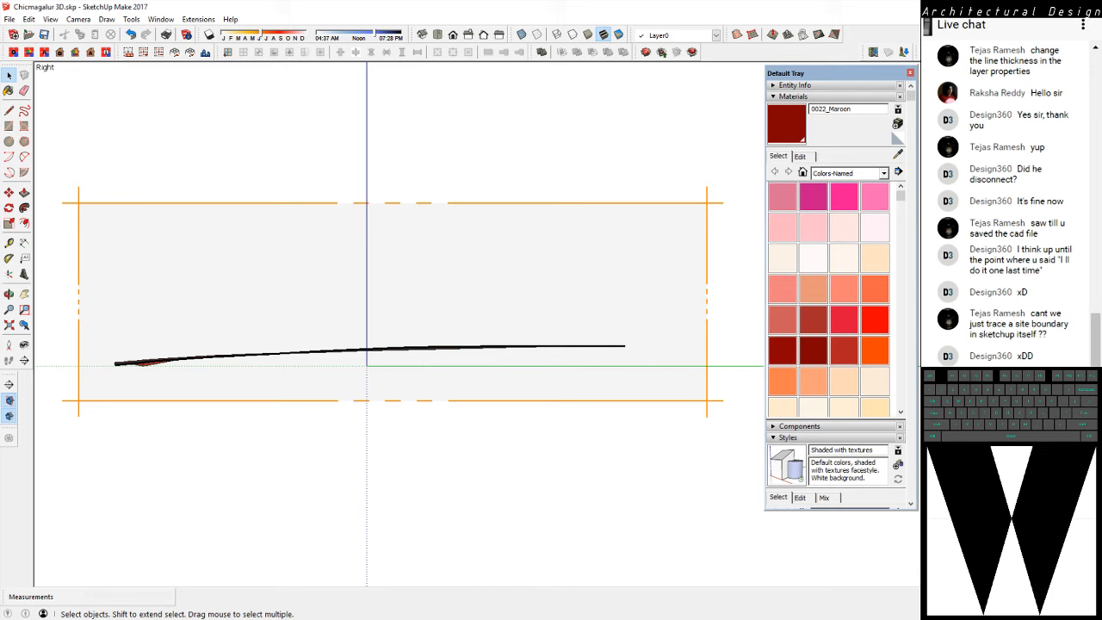
Delete the section plane from the terrain
{"action": "middle_click_drag", "start_coordinate": [370, 345], "coordinate": [633, 465]}
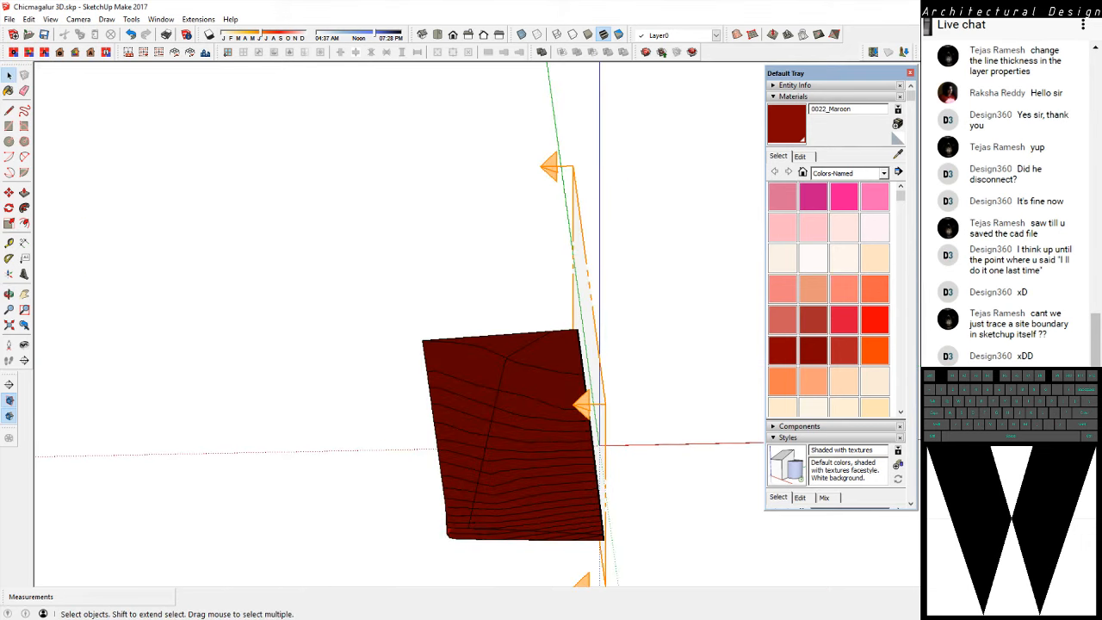
{"action": "middle_click_drag", "start_coordinate": [345, 249], "coordinate": [448, 212]}
{"action": "scroll", "coordinate": [442, 170], "scroll_direction": "down", "scroll_amount": 4}
{"action": "left_click", "coordinate": [448, 221]}
{"action": "key", "text": "Delete"}
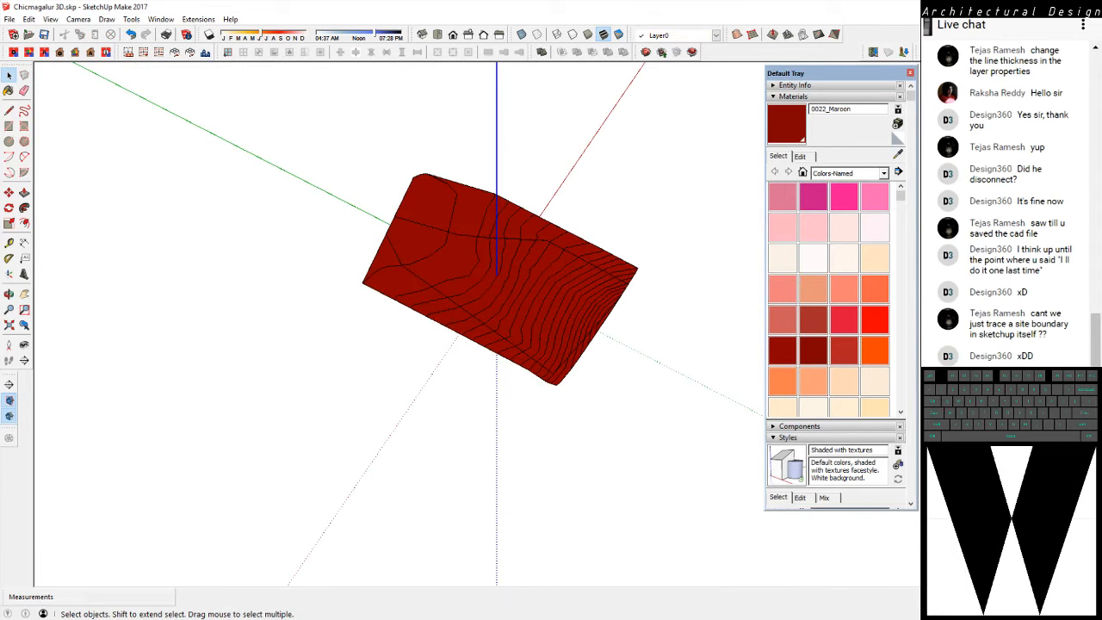
{"action": "scroll", "coordinate": [486, 284], "scroll_direction": "up", "scroll_amount": 4}
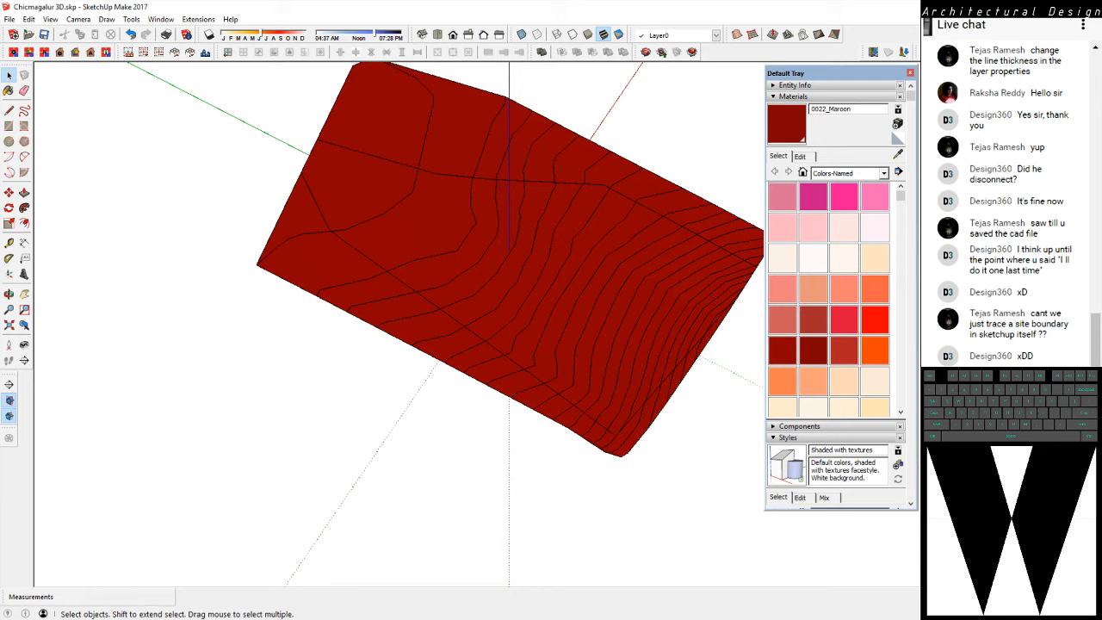
{"action": "scroll", "coordinate": [449, 302], "scroll_direction": "up", "scroll_amount": 2}
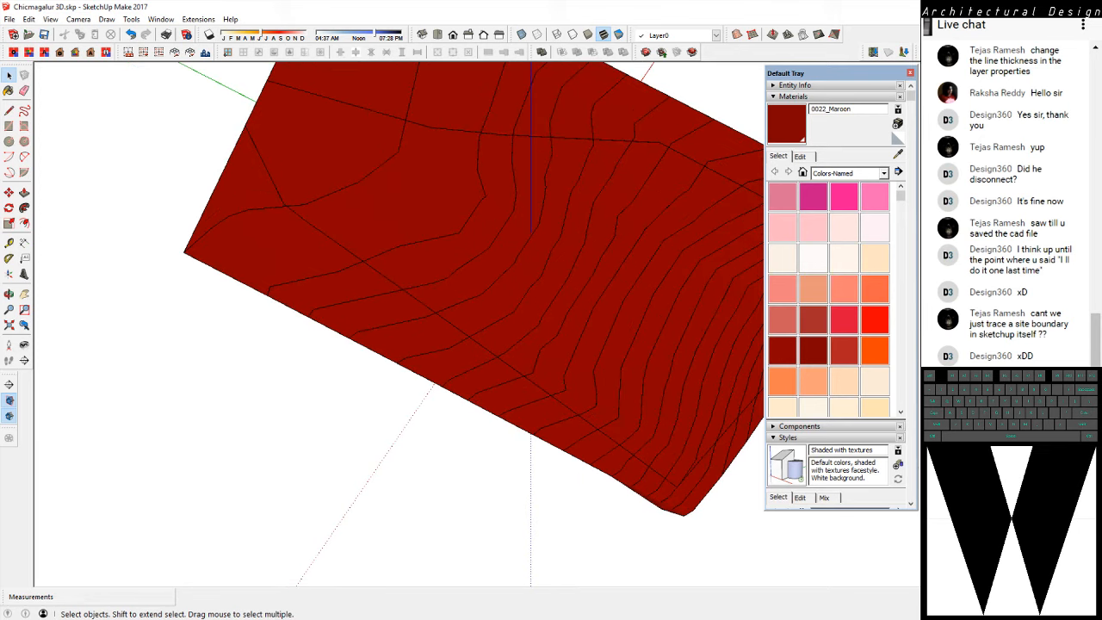
Switch to AutoCAD and bring the whole contour and site boundary drawing of Chikmanglur 3D Site.dwg into view
{"action": "scroll", "coordinate": [180, 443], "scroll_direction": "down", "scroll_amount": 3}
{"action": "middle_click_drag", "start_coordinate": [180, 444], "coordinate": [205, 392]}
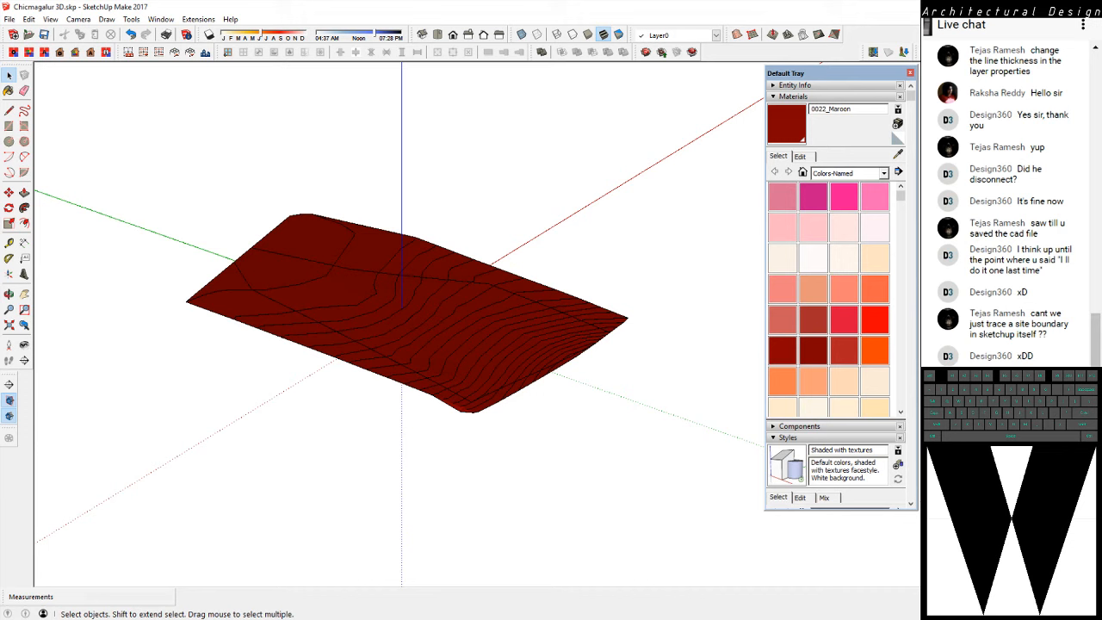
{"action": "left_click", "coordinate": [688, 619]}
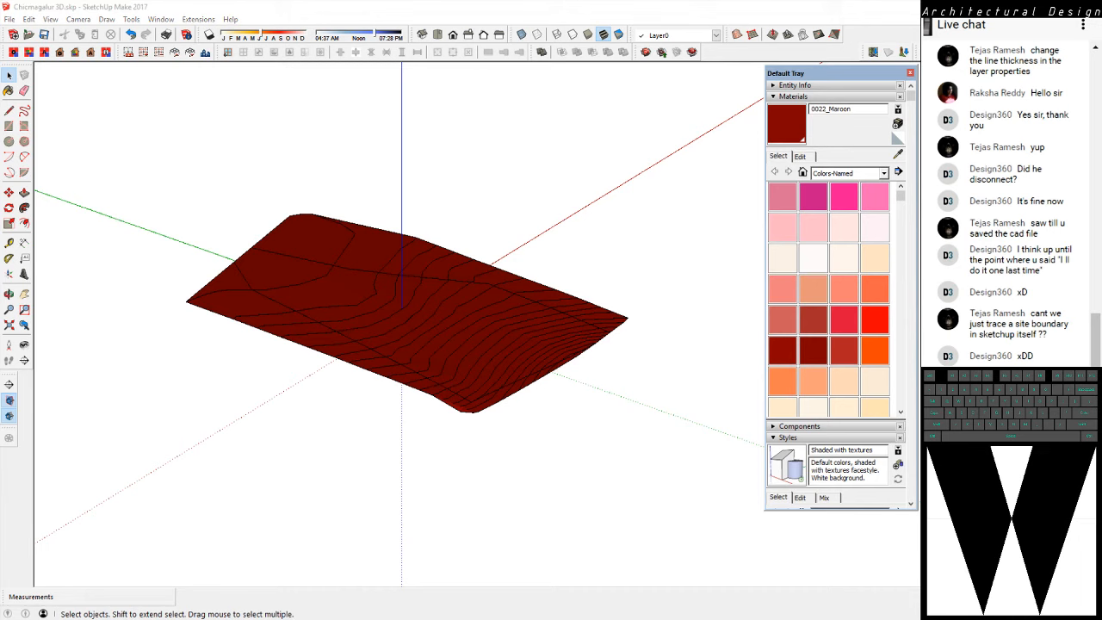
{"action": "scroll", "coordinate": [522, 228], "scroll_direction": "down", "scroll_amount": 4}
{"action": "scroll", "coordinate": [531, 255], "scroll_direction": "up", "scroll_amount": 6}
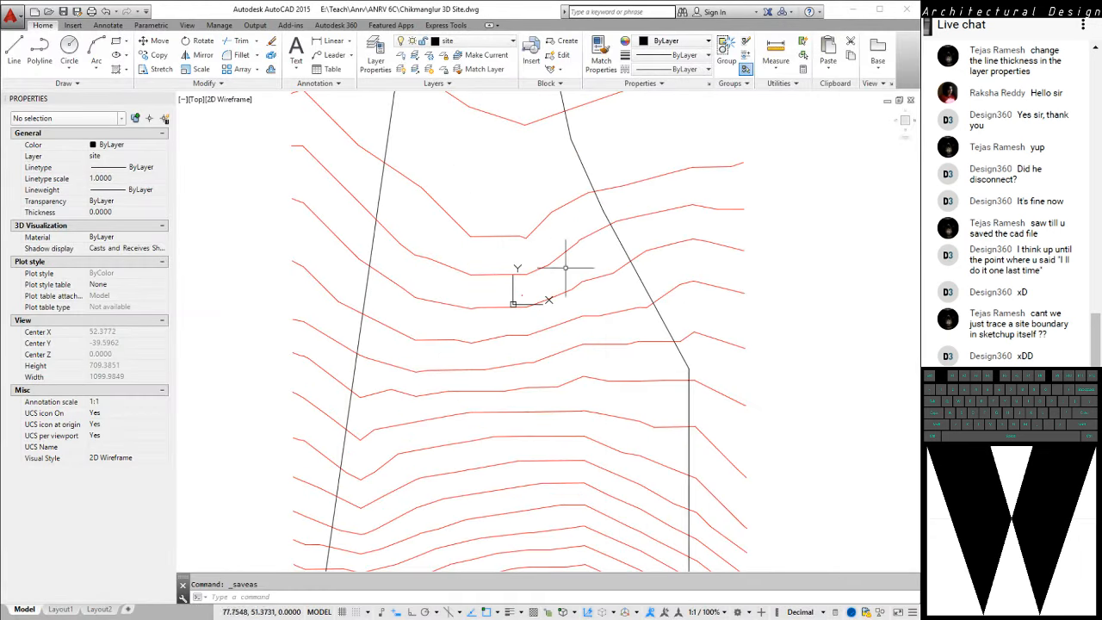
{"action": "scroll", "coordinate": [522, 250], "scroll_direction": "down", "scroll_amount": 5}
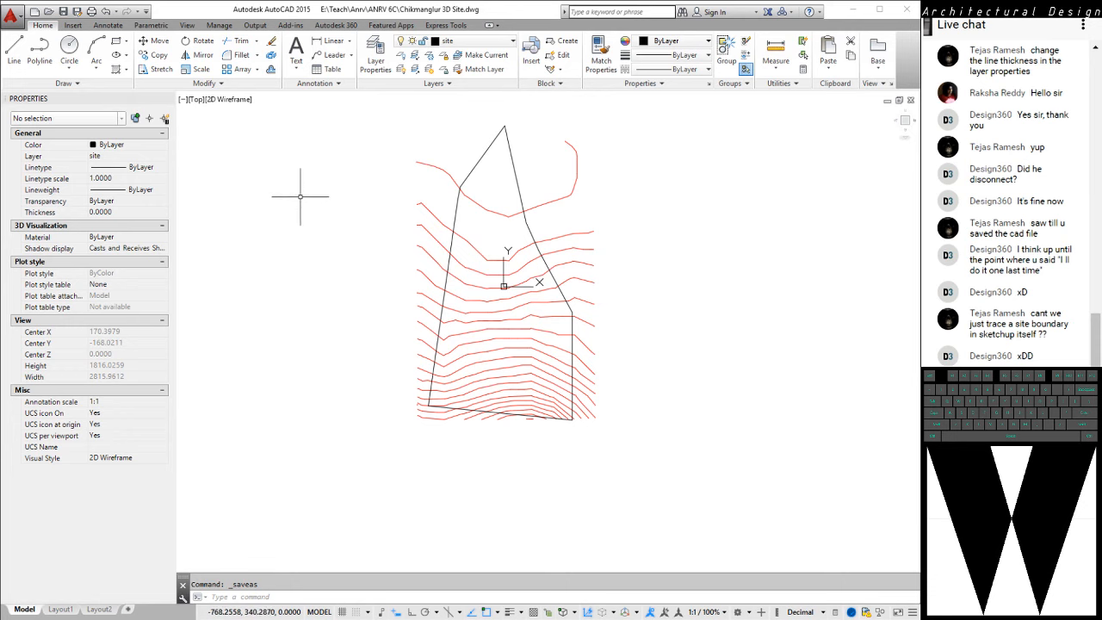
Draw an open five-point polyline about 1056 units long inside the site boundary, running from its northern tip down across the contours
{"action": "key", "text": "Return"}
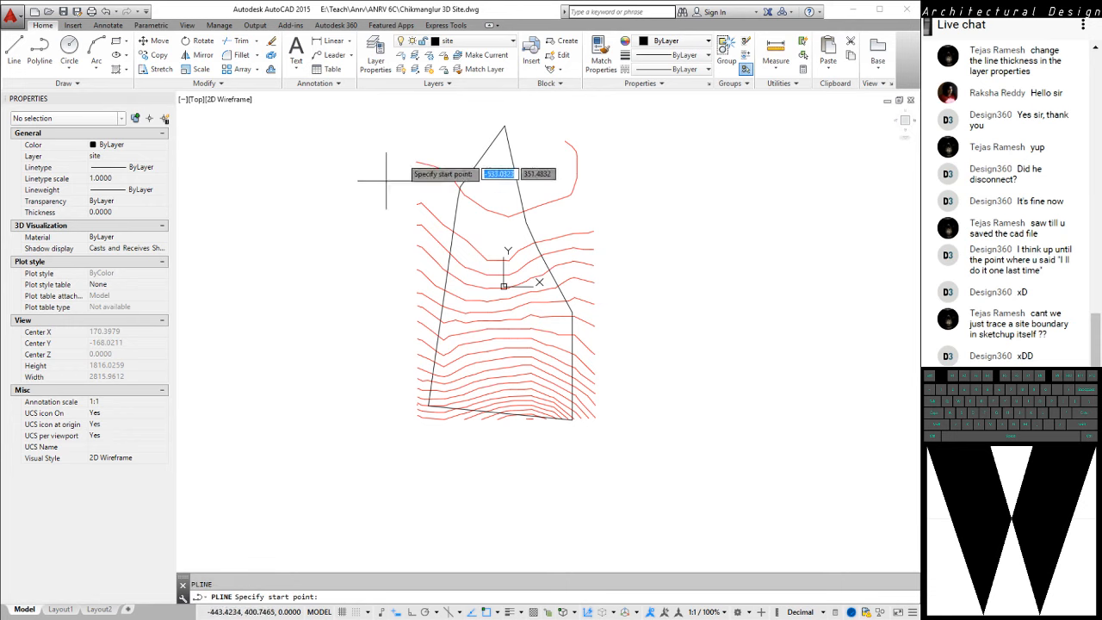
{"action": "left_click", "coordinate": [498, 165]}
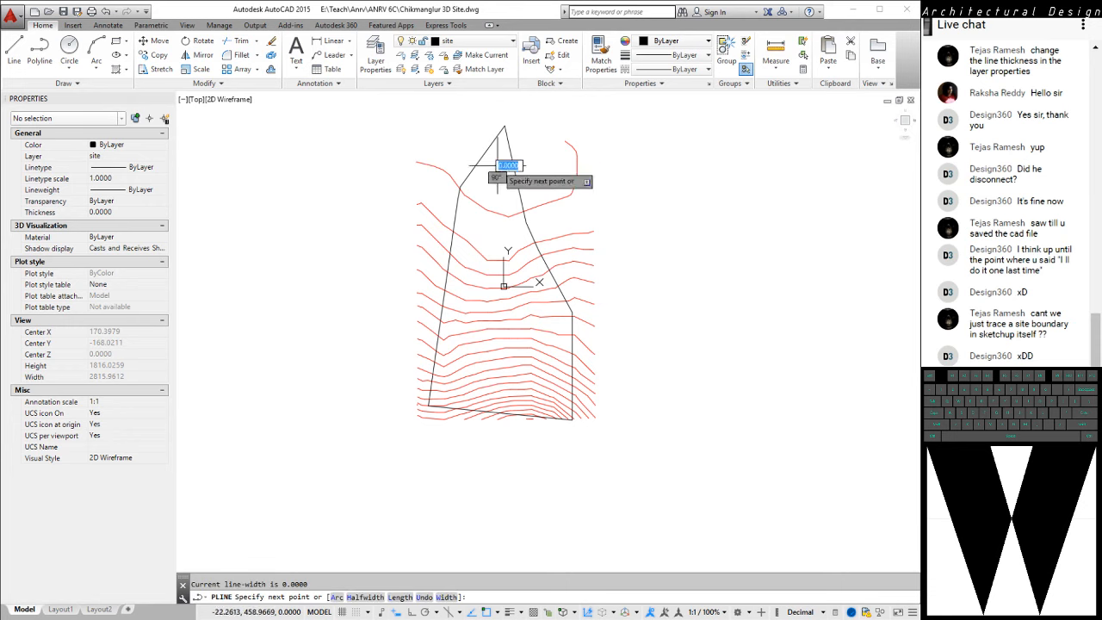
{"action": "left_click", "coordinate": [468, 217]}
{"action": "left_click", "coordinate": [466, 282]}
{"action": "left_click", "coordinate": [479, 372]}
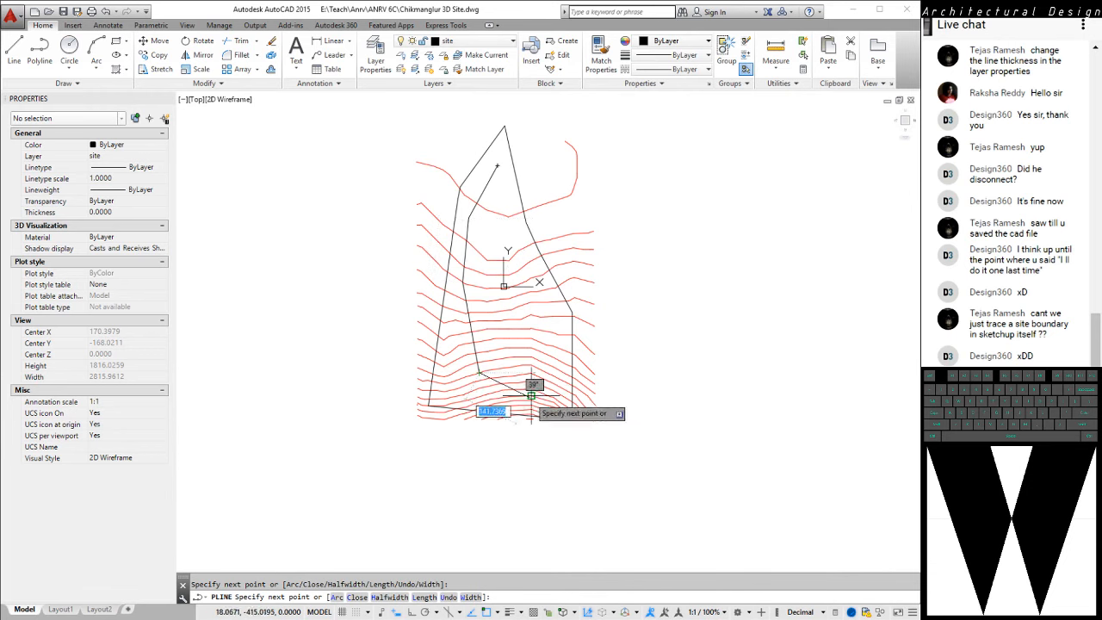
{"action": "left_click", "coordinate": [543, 402]}
{"action": "key", "text": "Escape"}
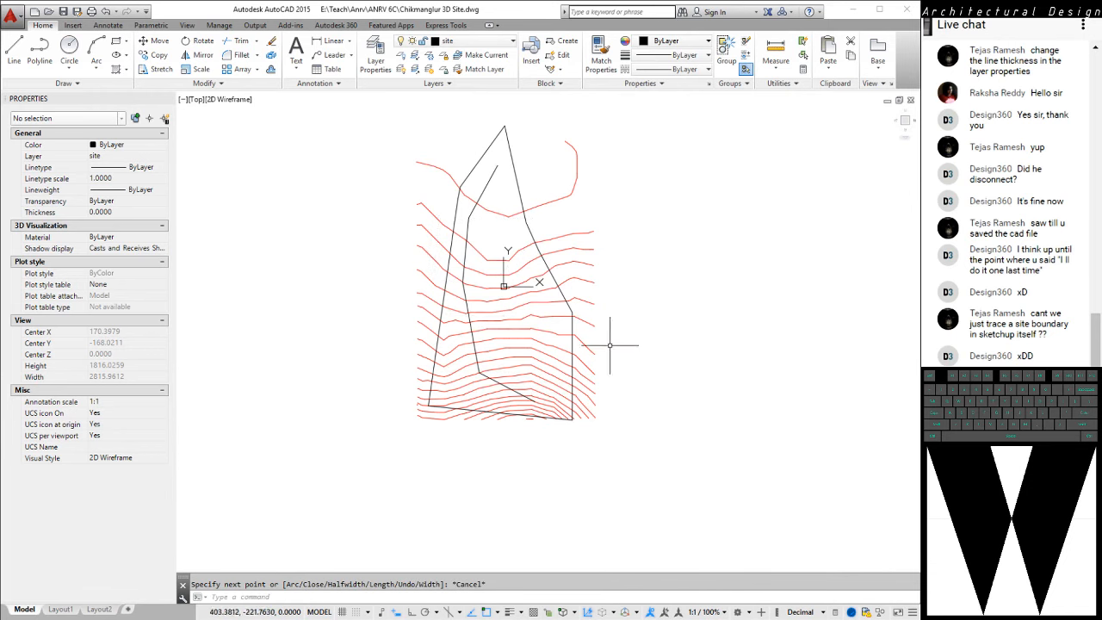
{"action": "type", "text": "o"}
{"action": "key", "text": "Return"}
{"action": "key", "text": "Escape"}
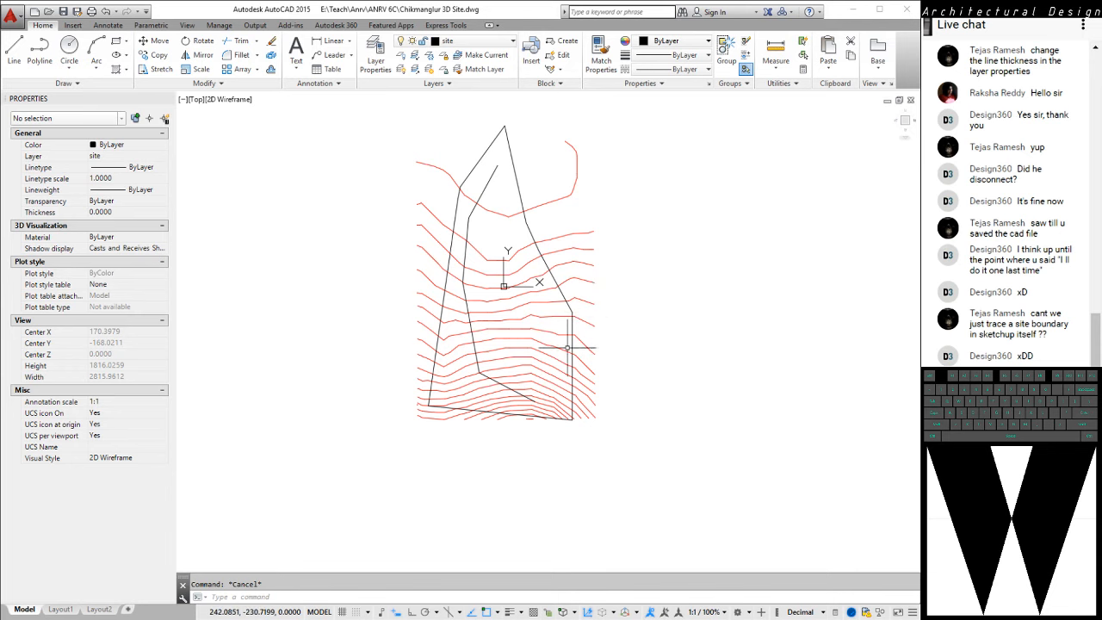
Offset the new polyline by 6 units towards the inside of the site to form a road strip
{"action": "middle_click_drag", "start_coordinate": [560, 350], "coordinate": [574, 327]}
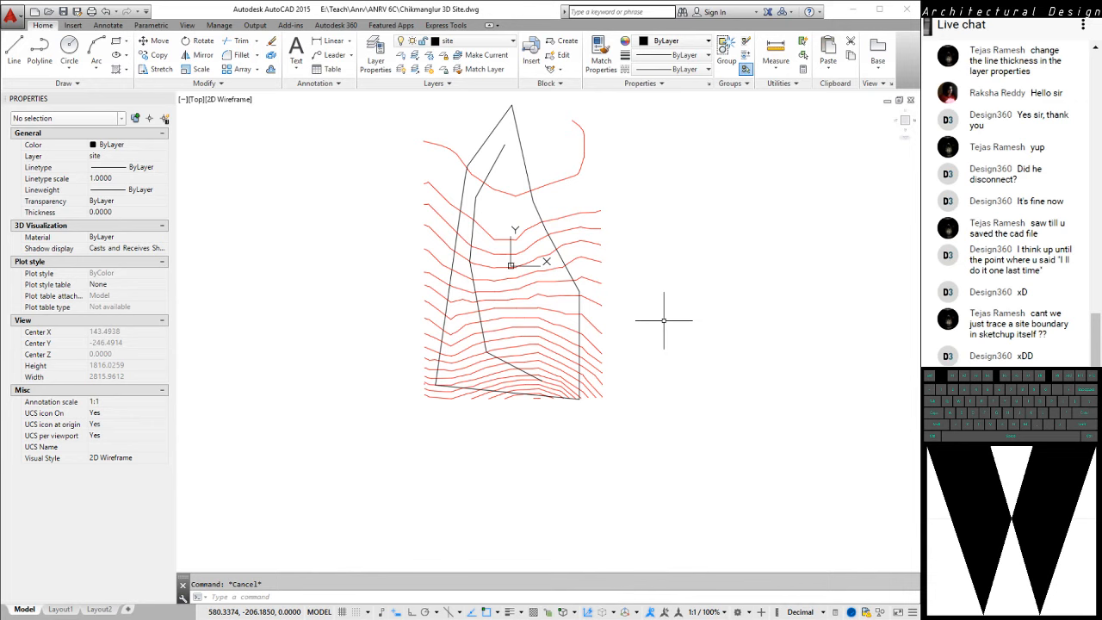
{"action": "key", "text": "Return"}
{"action": "type", "text": "6"}
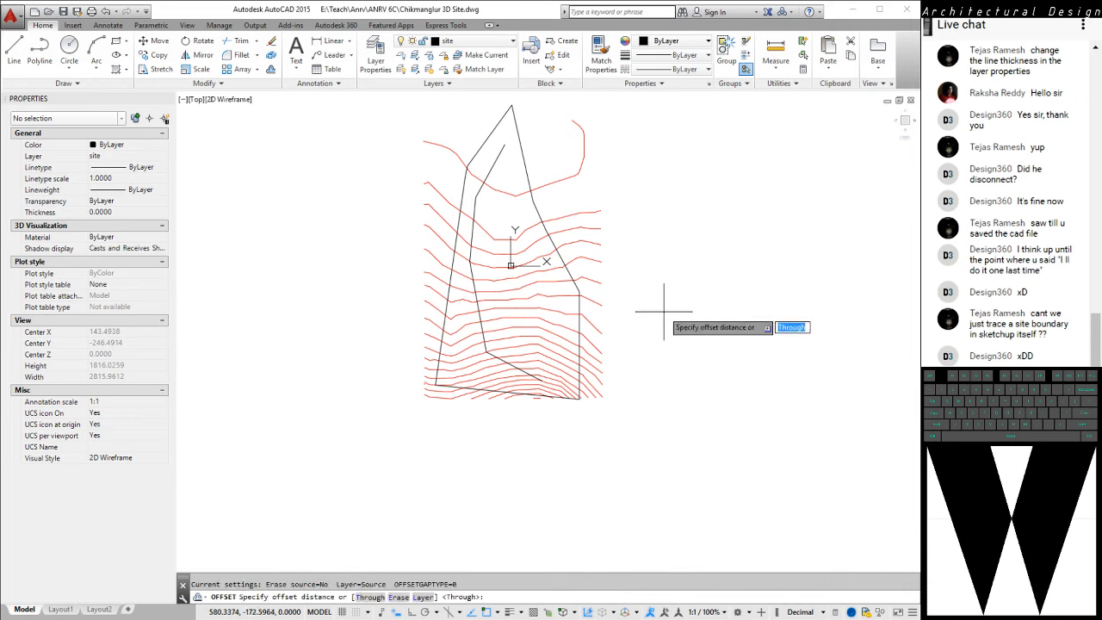
{"action": "key", "text": "Return"}
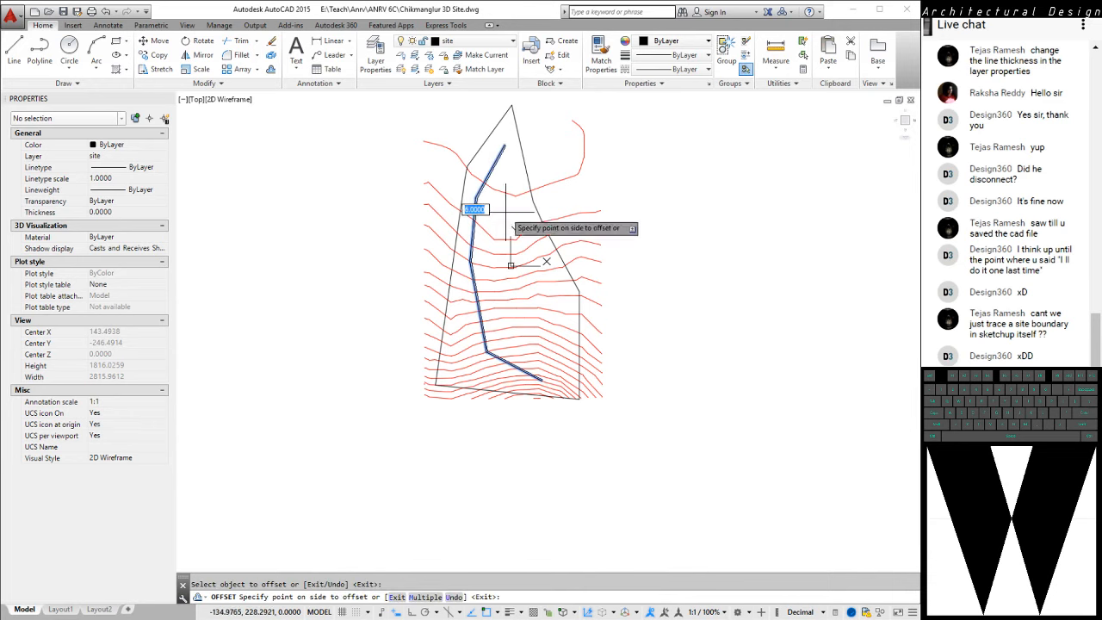
{"action": "left_click", "coordinate": [473, 215]}
{"action": "left_click", "coordinate": [521, 246]}
{"action": "key", "text": "Escape"}
Close the northern end of the road strip with a short line between the two polyline endpoints
{"action": "scroll", "coordinate": [534, 190], "scroll_direction": "up", "scroll_amount": 2}
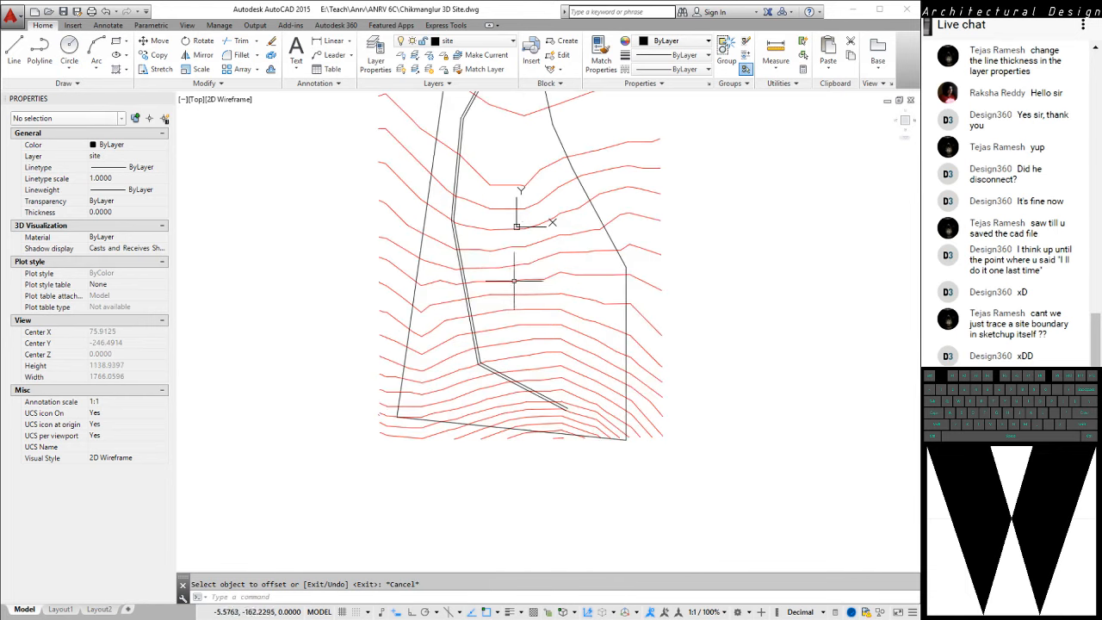
{"action": "scroll", "coordinate": [433, 110], "scroll_direction": "up", "scroll_amount": 4}
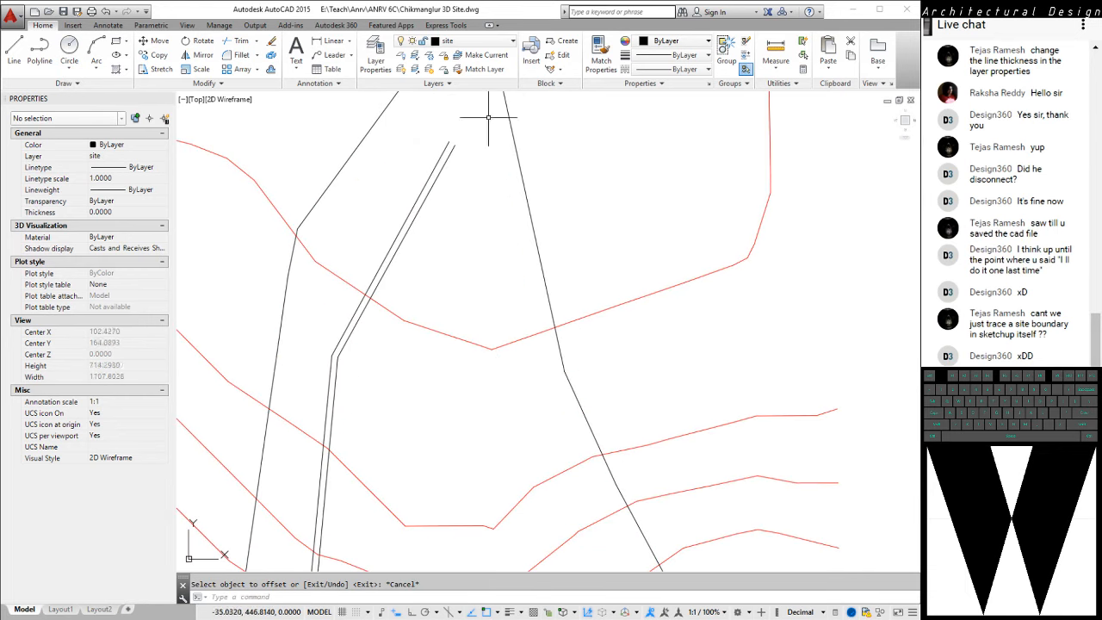
{"action": "type", "text": "l"}
{"action": "key", "text": "Return"}
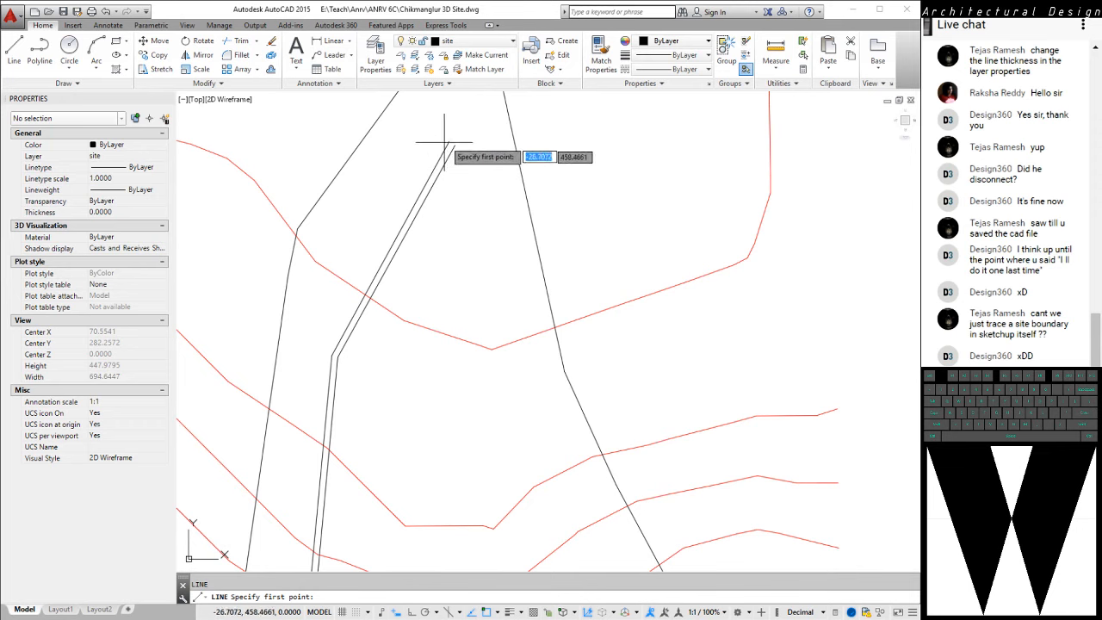
{"action": "left_click", "coordinate": [455, 145]}
{"action": "key", "text": "Escape"}
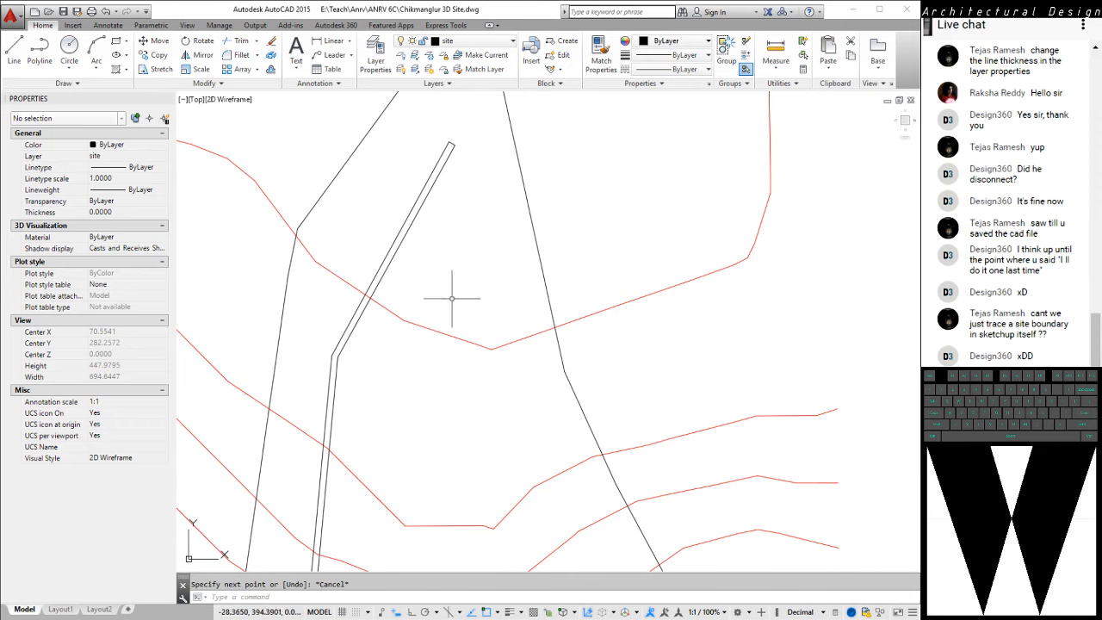
Close the southern end of the road strip with a short line joining the two polyline endpoints
{"action": "scroll", "coordinate": [524, 298], "scroll_direction": "down", "scroll_amount": 6}
{"action": "scroll", "coordinate": [476, 400], "scroll_direction": "up", "scroll_amount": 10}
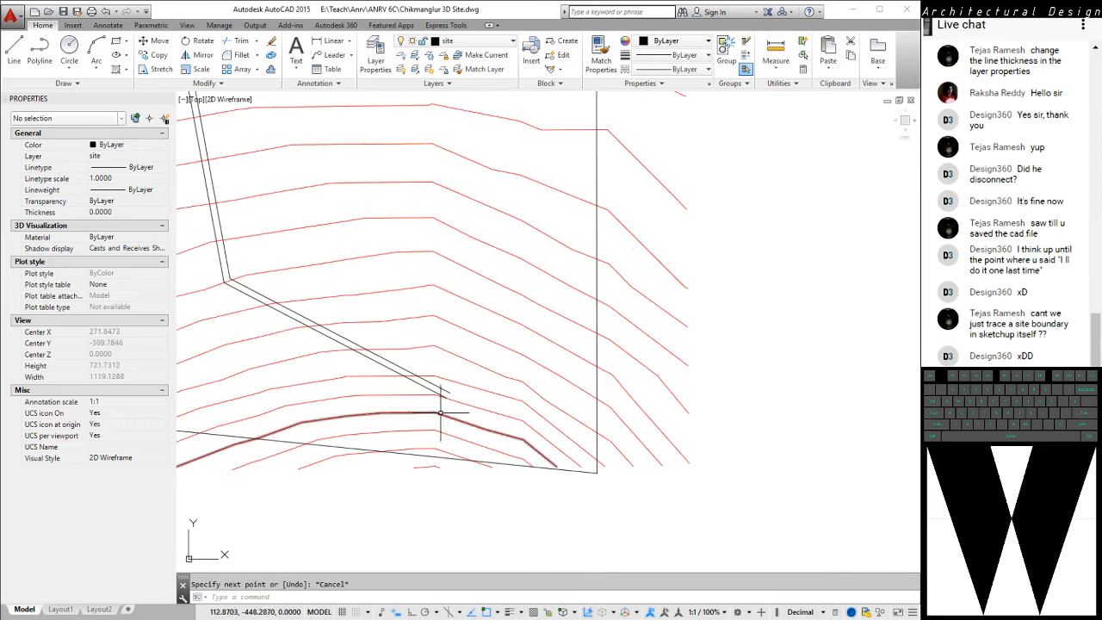
{"action": "type", "text": "l"}
{"action": "key", "text": "Return"}
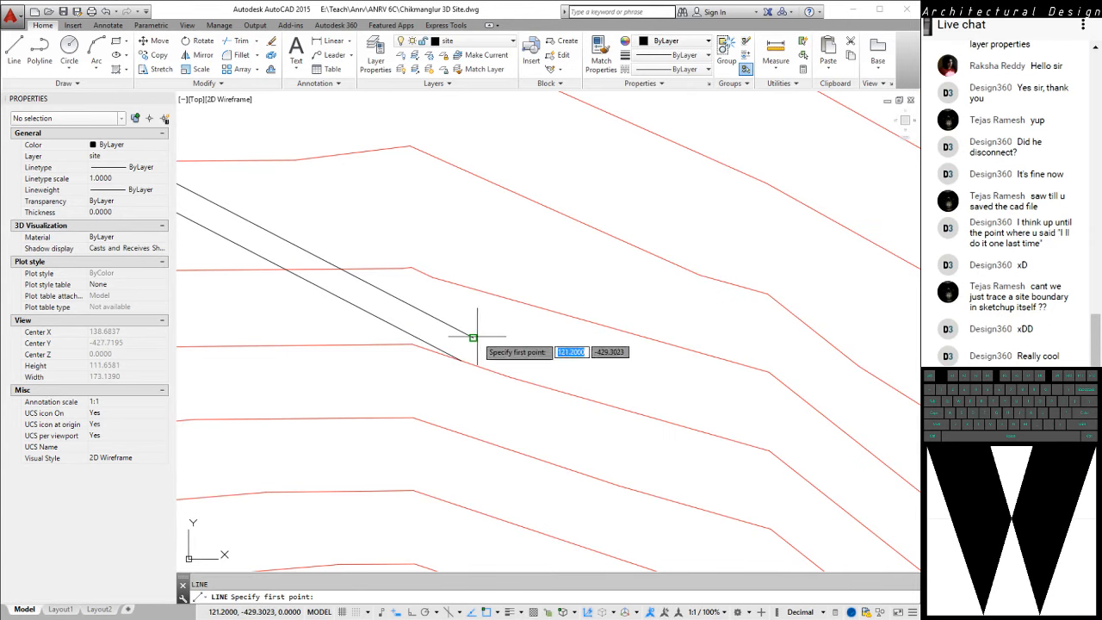
{"action": "left_click", "coordinate": [472, 338]}
{"action": "key", "text": "Escape"}
{"action": "scroll", "coordinate": [462, 361], "scroll_direction": "down", "scroll_amount": 8}
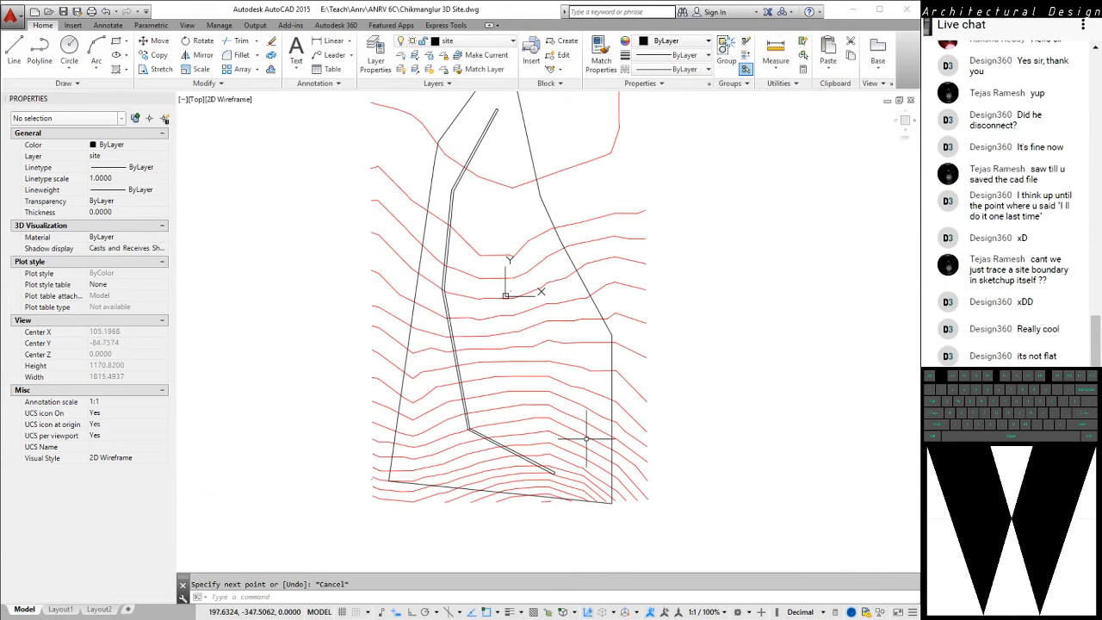
Select both road polylines, examine their height against the contours in 3D, and return to the plan view
{"action": "left_click", "coordinate": [444, 269]}
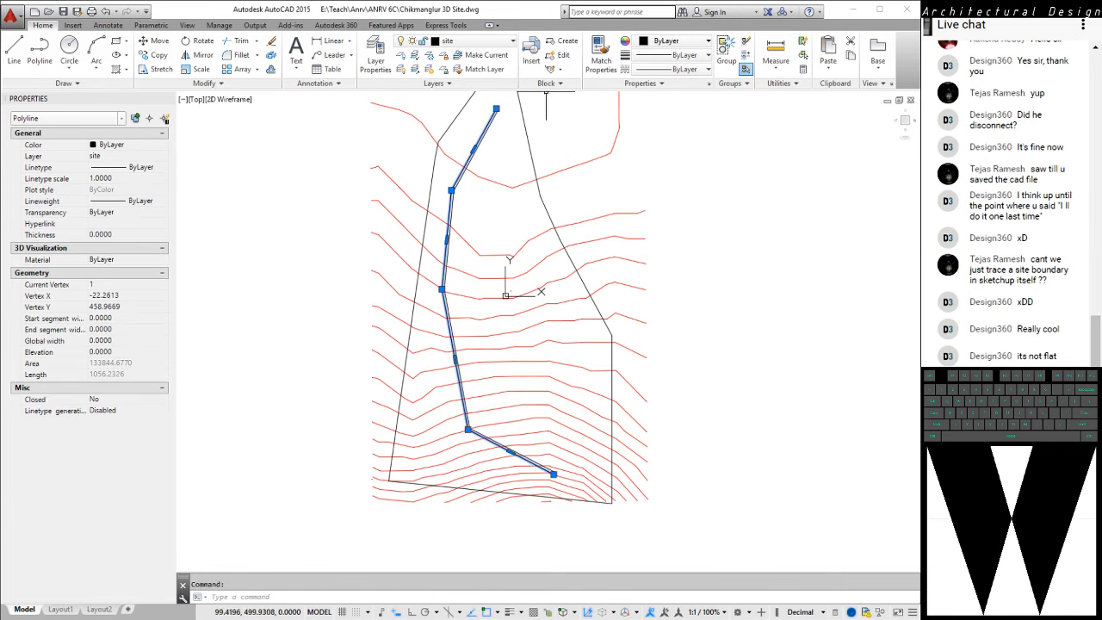
{"action": "key", "text": "Escape"}
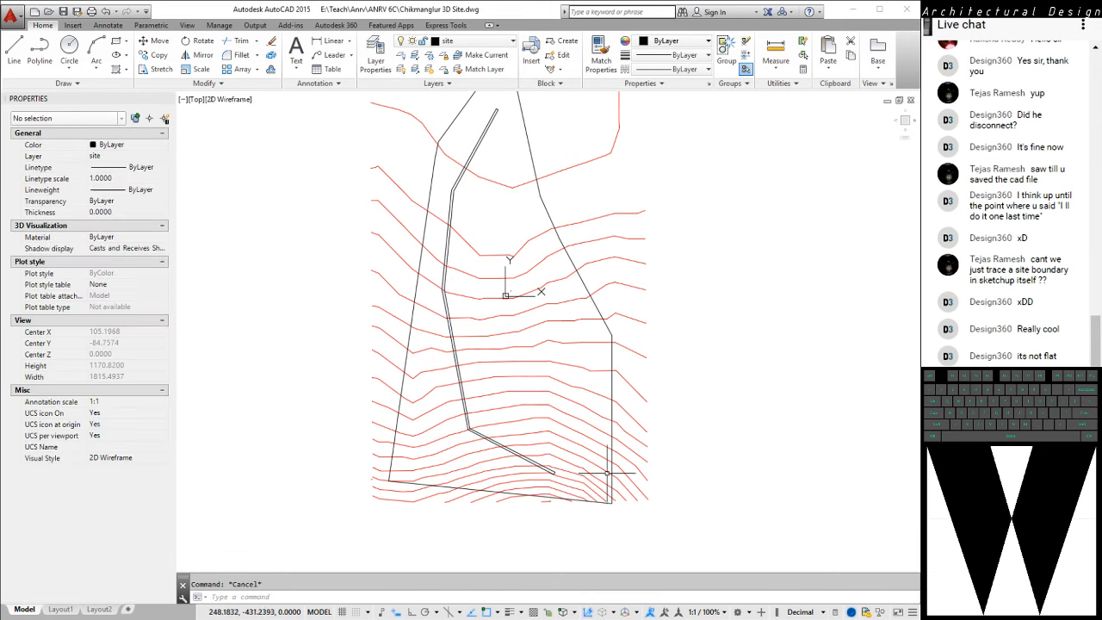
{"action": "middle_click_drag", "start_coordinate": [481, 284], "coordinate": [457, 340]}
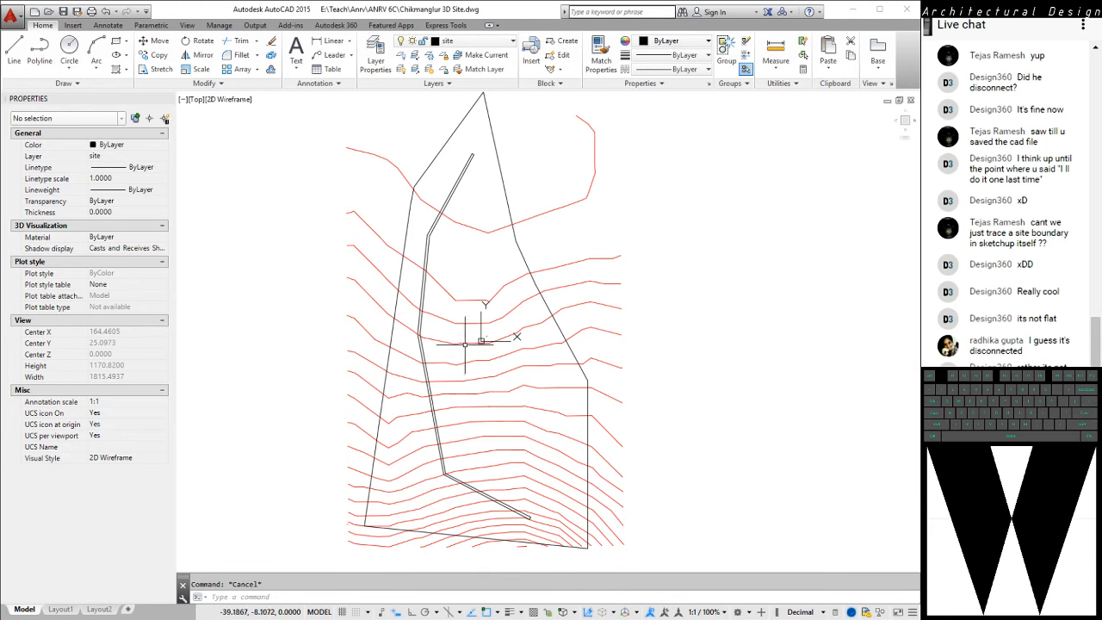
{"action": "middle_click_drag", "start_coordinate": [463, 347], "coordinate": [478, 322], "text": "shift"}
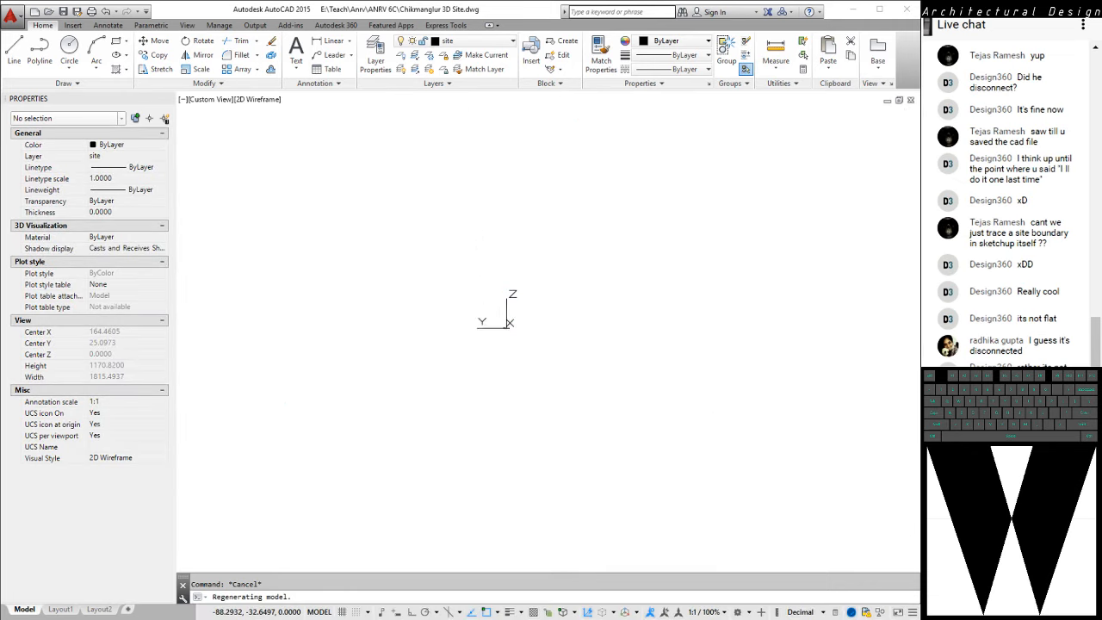
{"action": "scroll", "coordinate": [420, 337], "scroll_direction": "up", "scroll_amount": 6}
{"action": "middle_click_drag", "start_coordinate": [401, 337], "coordinate": [404, 336], "text": "shift"}
{"action": "middle_click_drag", "start_coordinate": [617, 247], "coordinate": [612, 259], "text": "shift"}
{"action": "left_click", "coordinate": [444, 342]}
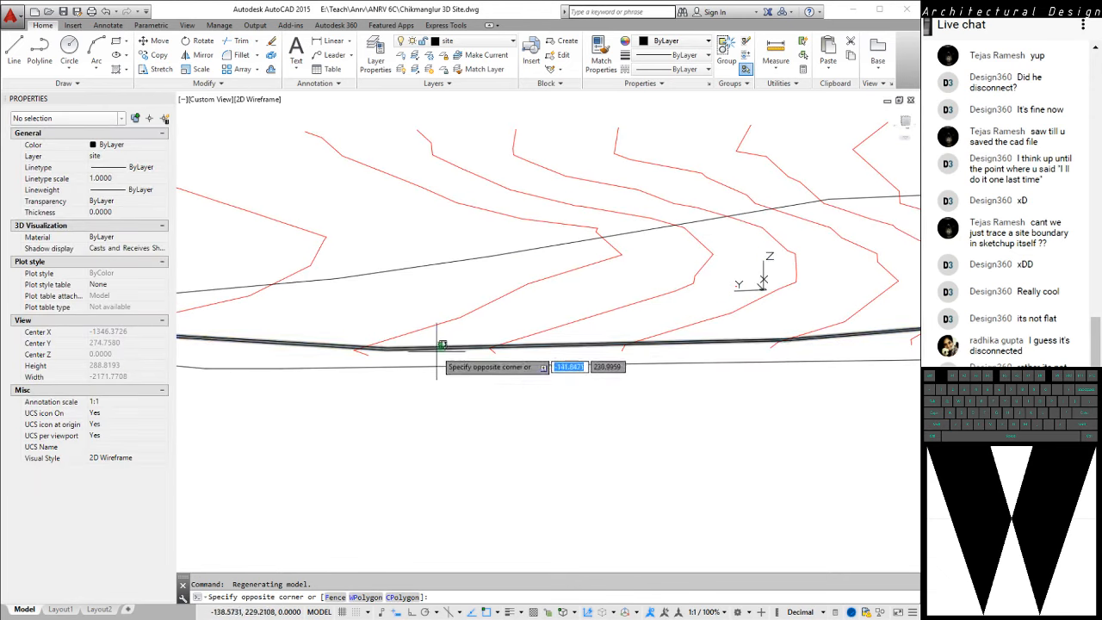
{"action": "left_click", "coordinate": [439, 351]}
{"action": "middle_click_drag", "start_coordinate": [765, 391], "coordinate": [134, 391]}
{"action": "middle_click_drag", "start_coordinate": [682, 365], "coordinate": [581, 382]}
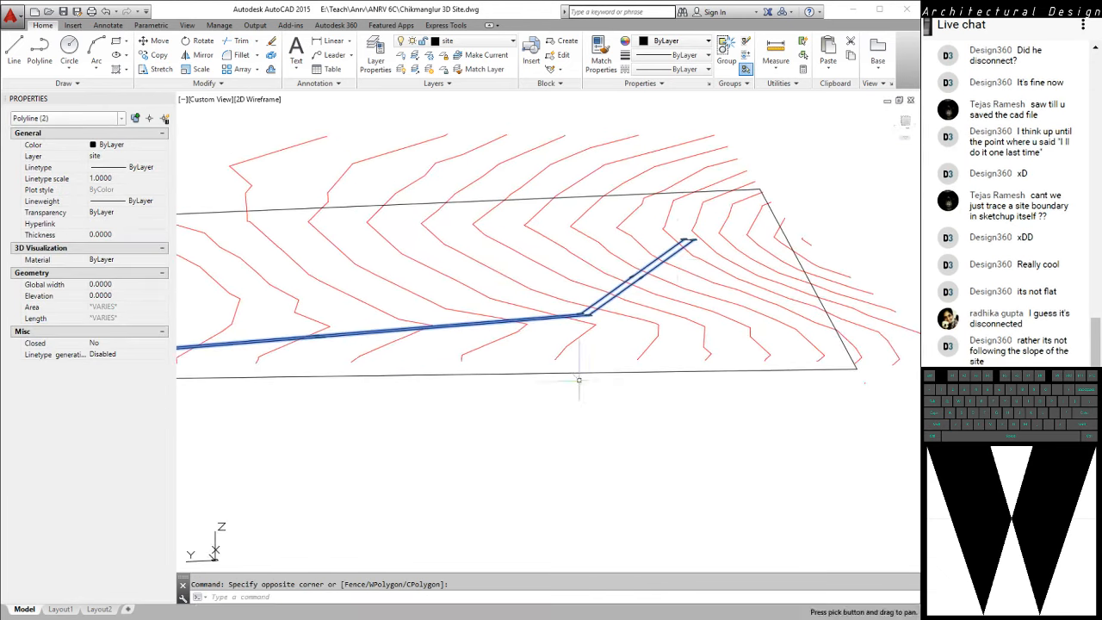
{"action": "scroll", "coordinate": [696, 226], "scroll_direction": "up", "scroll_amount": 6}
{"action": "middle_click_drag", "start_coordinate": [688, 294], "coordinate": [676, 308], "text": "shift"}
{"action": "scroll", "coordinate": [675, 313], "scroll_direction": "down", "scroll_amount": 2}
{"action": "scroll", "coordinate": [622, 325], "scroll_direction": "down", "scroll_amount": 4}
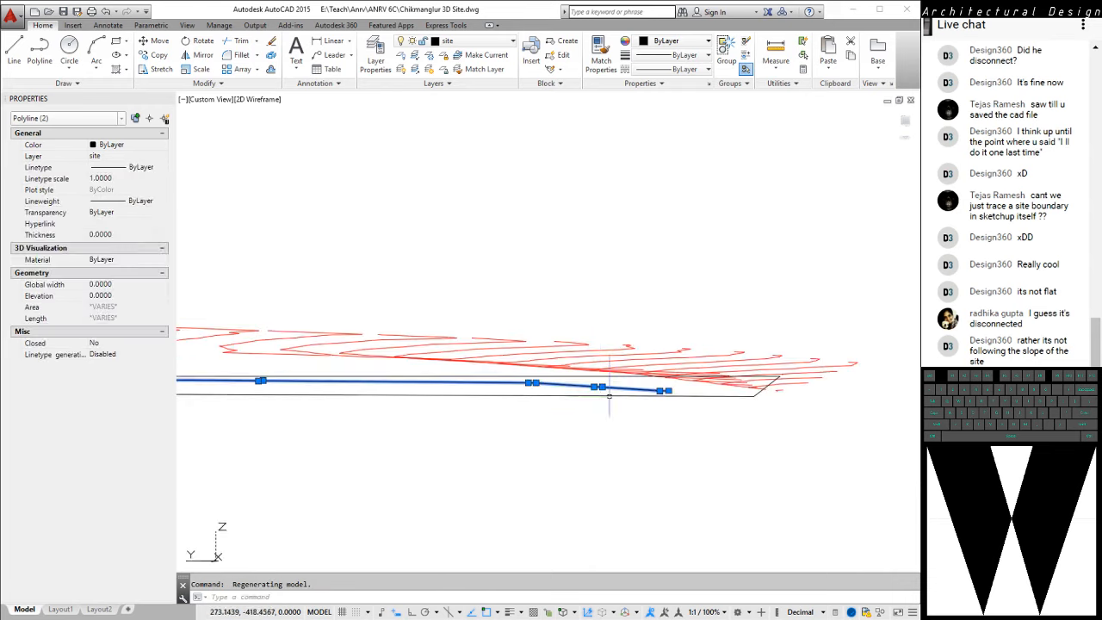
{"action": "middle_click_drag", "start_coordinate": [611, 403], "coordinate": [607, 414], "text": "shift"}
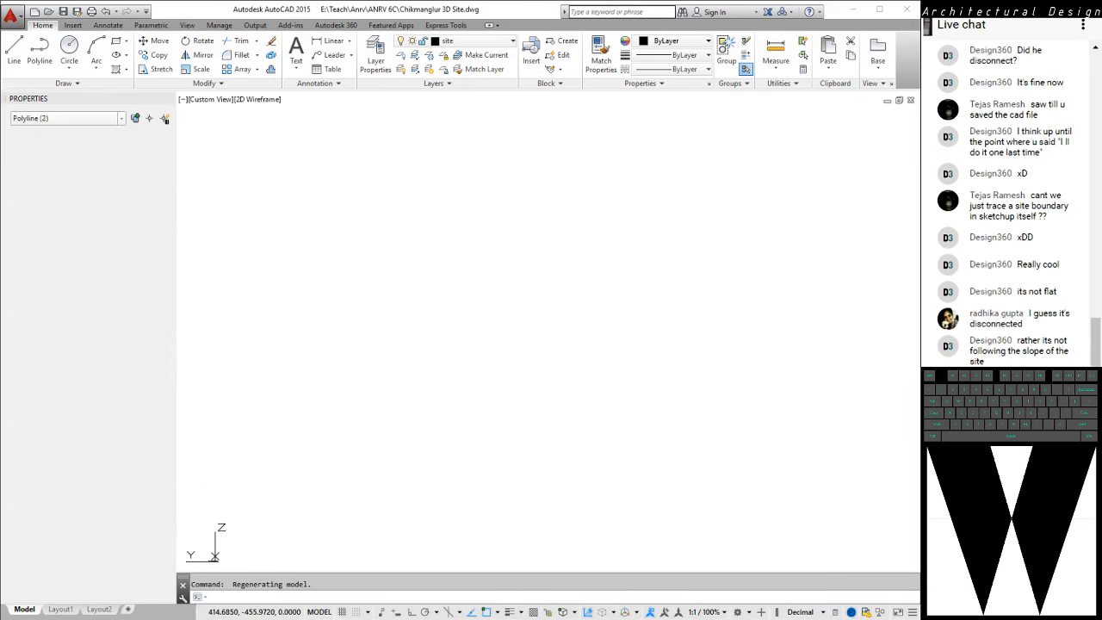
{"action": "type", "text": "pla"}
{"action": "key", "text": "Return"}
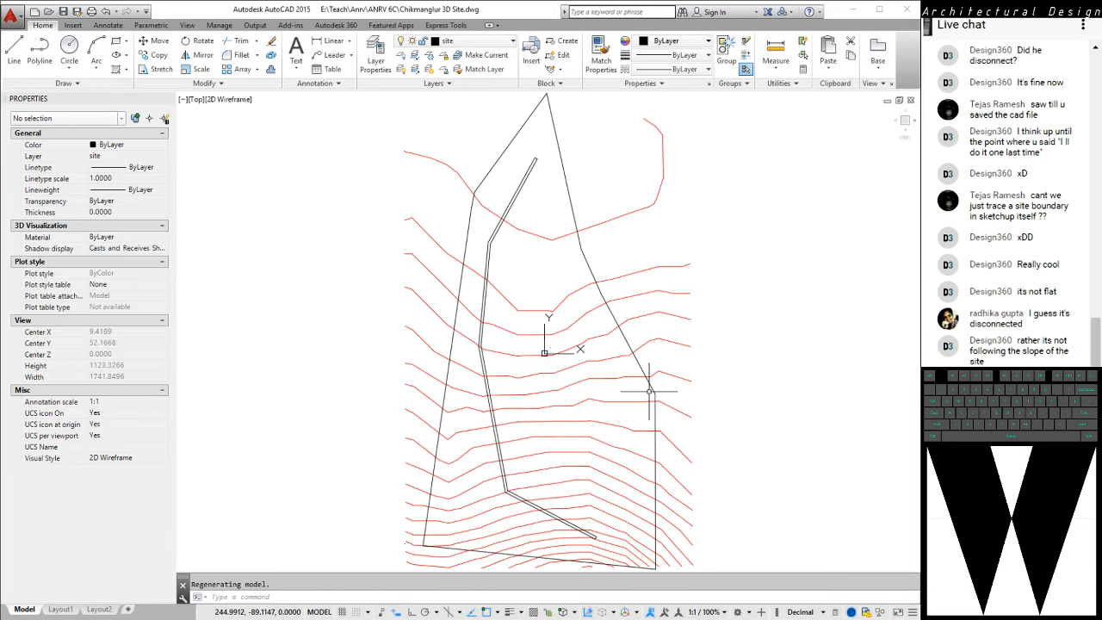
Draw a second open five-point polyline between the western site boundary and the road strip, placing its bends on the contour lines
{"action": "middle_click_drag", "start_coordinate": [545, 248], "coordinate": [524, 236]}
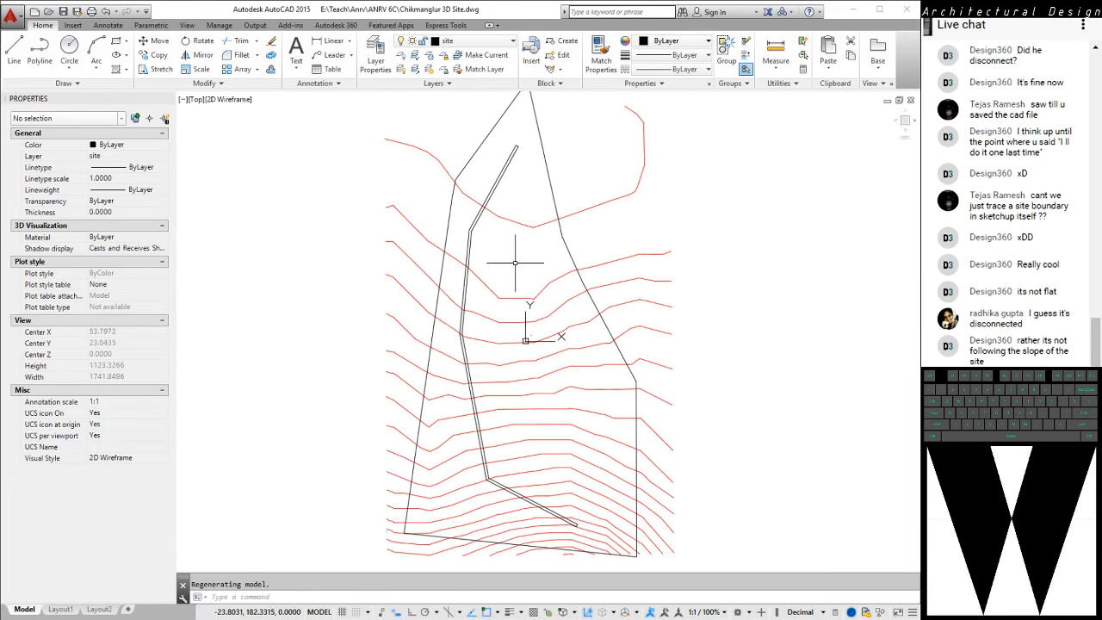
{"action": "type", "text": "pl"}
{"action": "key", "text": "space"}
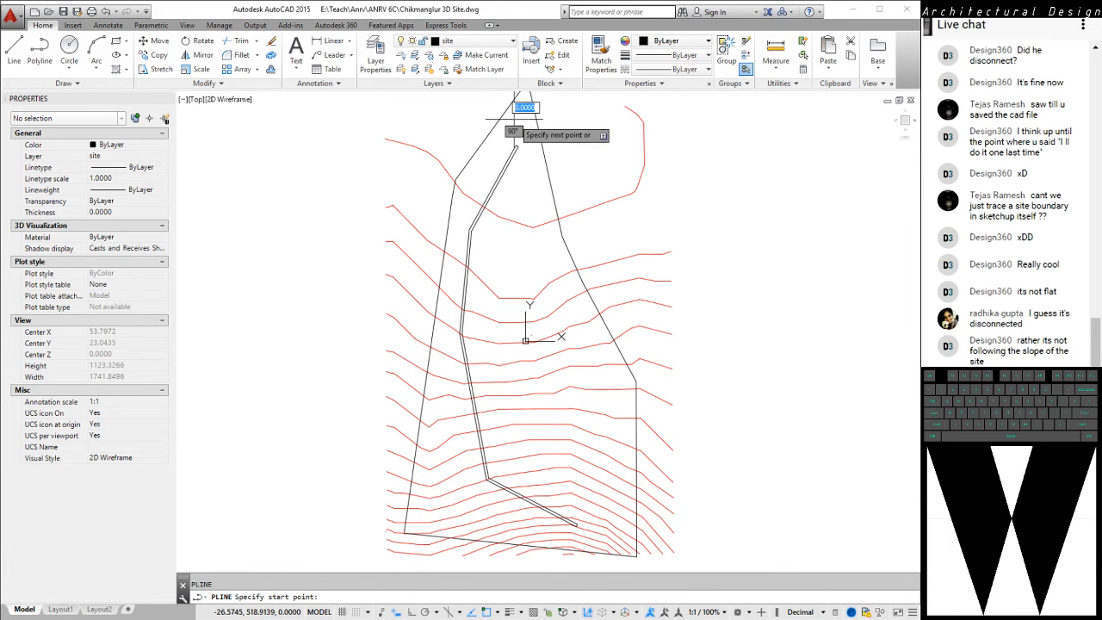
{"action": "left_click", "coordinate": [514, 119]}
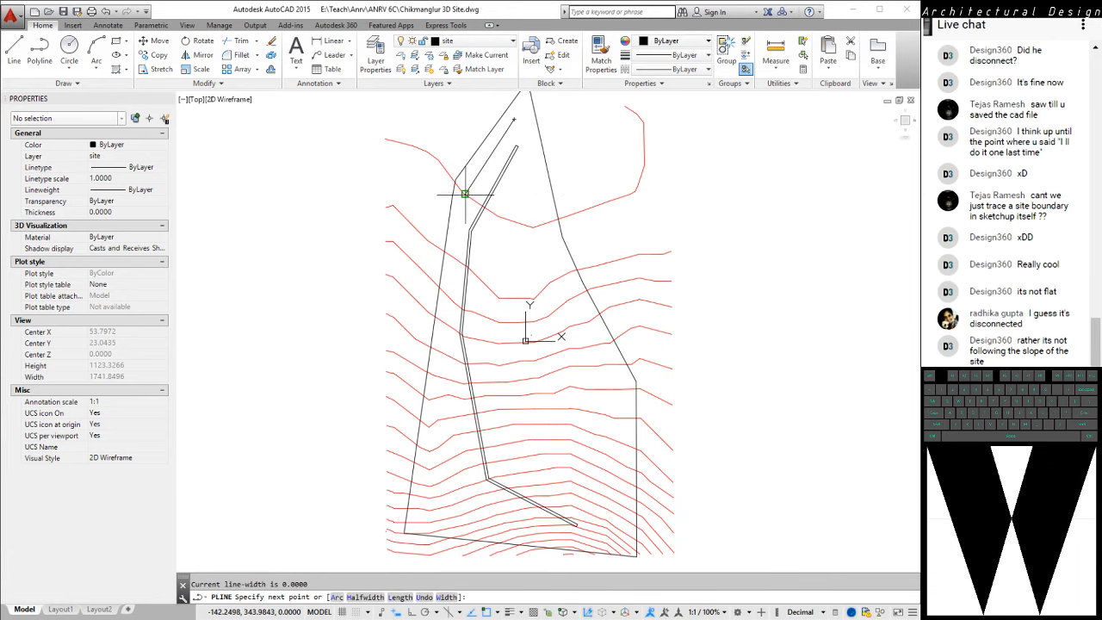
{"action": "left_click", "coordinate": [456, 183]}
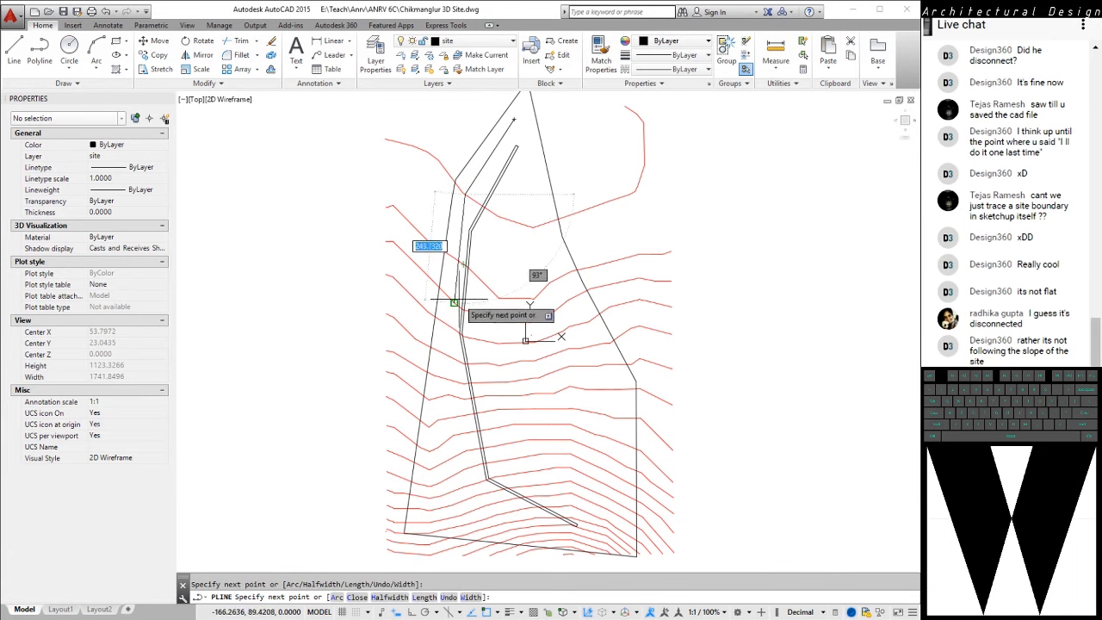
{"action": "left_click", "coordinate": [449, 358]}
{"action": "left_click", "coordinate": [492, 504]}
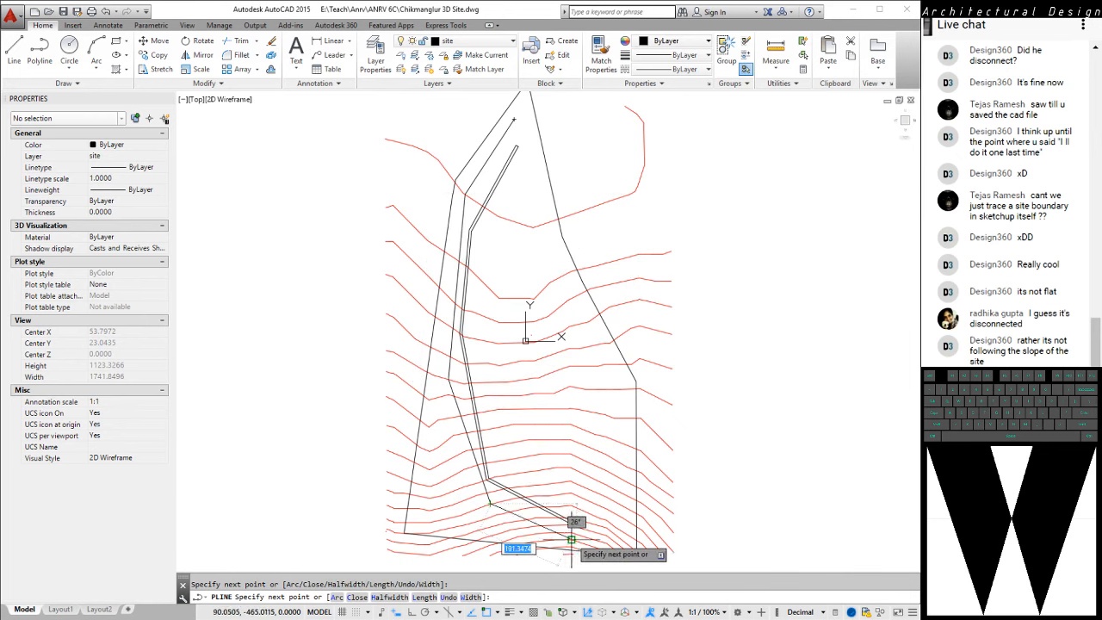
{"action": "left_click", "coordinate": [571, 540]}
{"action": "key", "text": "Escape"}
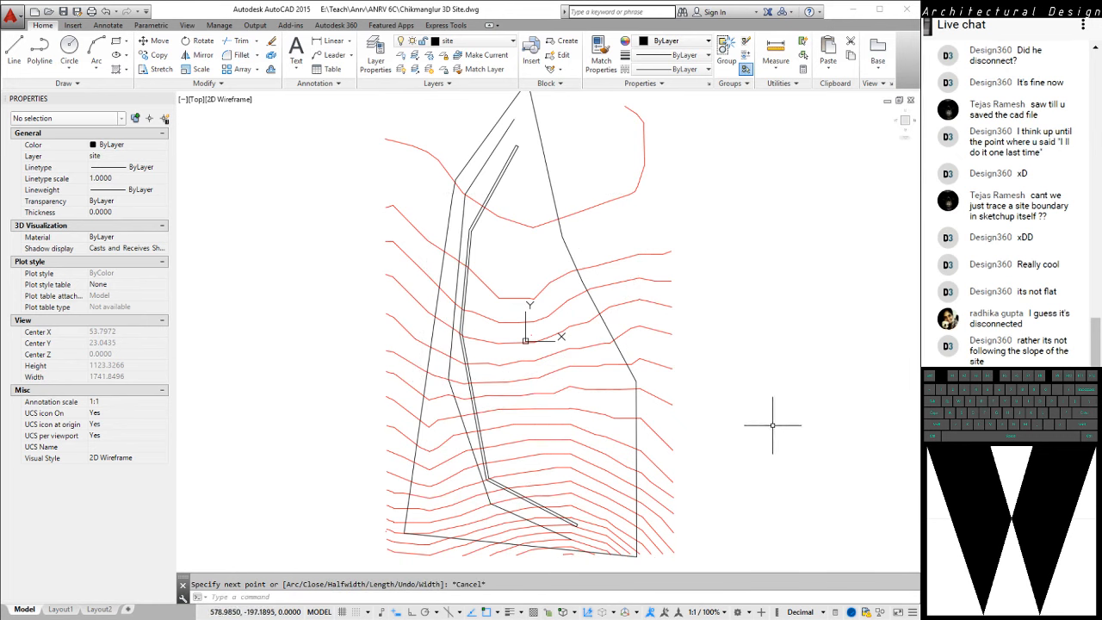
Offset the open five-point polyline beside the western site boundary by 6 units towards the west
{"action": "type", "text": "o"}
{"action": "key", "text": "Return"}
{"action": "type", "text": "6"}
{"action": "key", "text": "Return"}
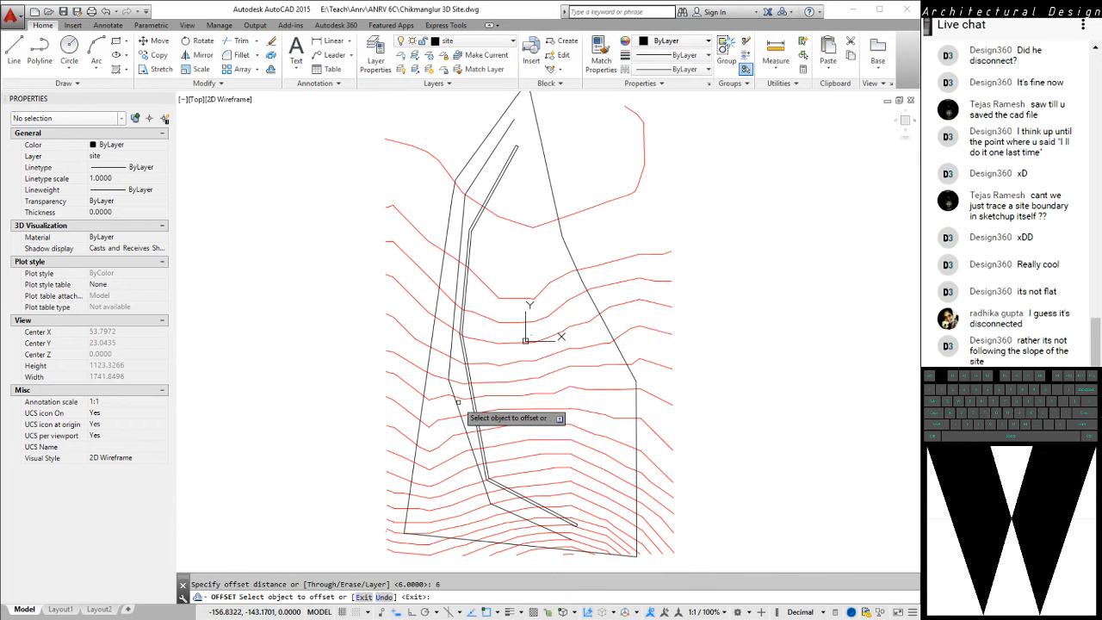
{"action": "left_click", "coordinate": [462, 400]}
{"action": "left_click", "coordinate": [425, 434]}
{"action": "key", "text": "Escape"}
Select the polyline beside its offset copy, examine the strip against the contours from an orbited view, and return to the plan view
{"action": "scroll", "coordinate": [425, 435], "scroll_direction": "up", "scroll_amount": 2}
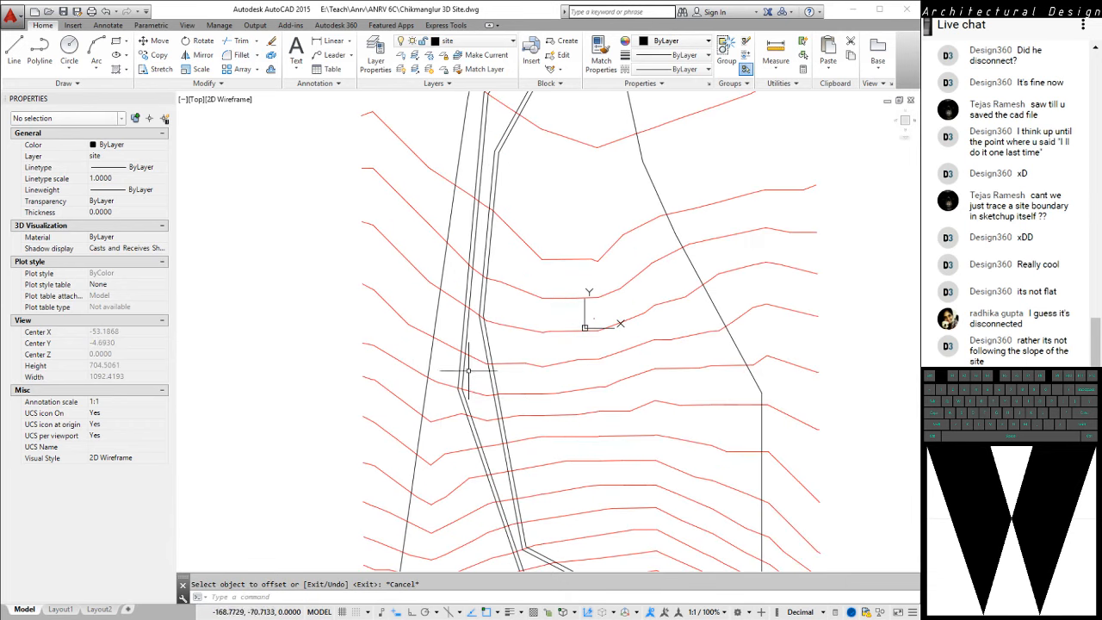
{"action": "left_click", "coordinate": [463, 369]}
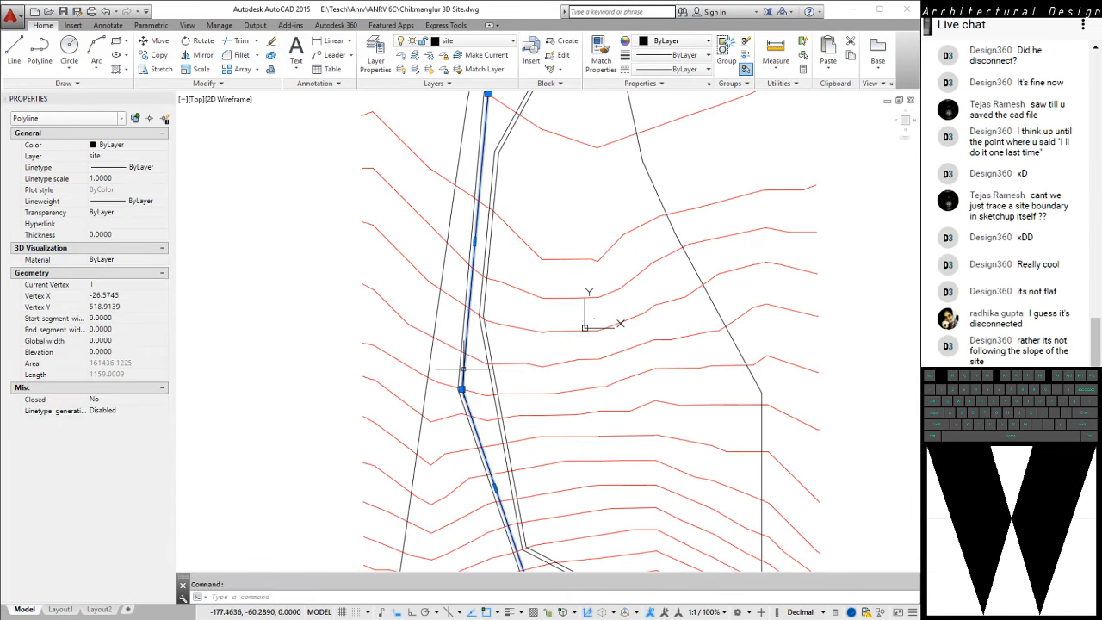
{"action": "mouse_move", "coordinate": [287, 380]}
{"action": "middle_mouse_down", "text": "shift"}
{"action": "mouse_move", "coordinate": [370, 355]}
{"action": "mouse_move", "coordinate": [474, 301]}
{"action": "mouse_move", "coordinate": [538, 249]}
{"action": "mouse_move", "coordinate": [596, 170]}
{"action": "mouse_move", "coordinate": [559, 362]}
{"action": "mouse_move", "coordinate": [585, 284]}
{"action": "mouse_move", "coordinate": [596, 172]}
{"action": "mouse_move", "coordinate": [568, 379]}
{"action": "middle_mouse_up", "text": "shift"}
{"action": "key", "text": "Escape"}
{"action": "key", "text": "Escape"}
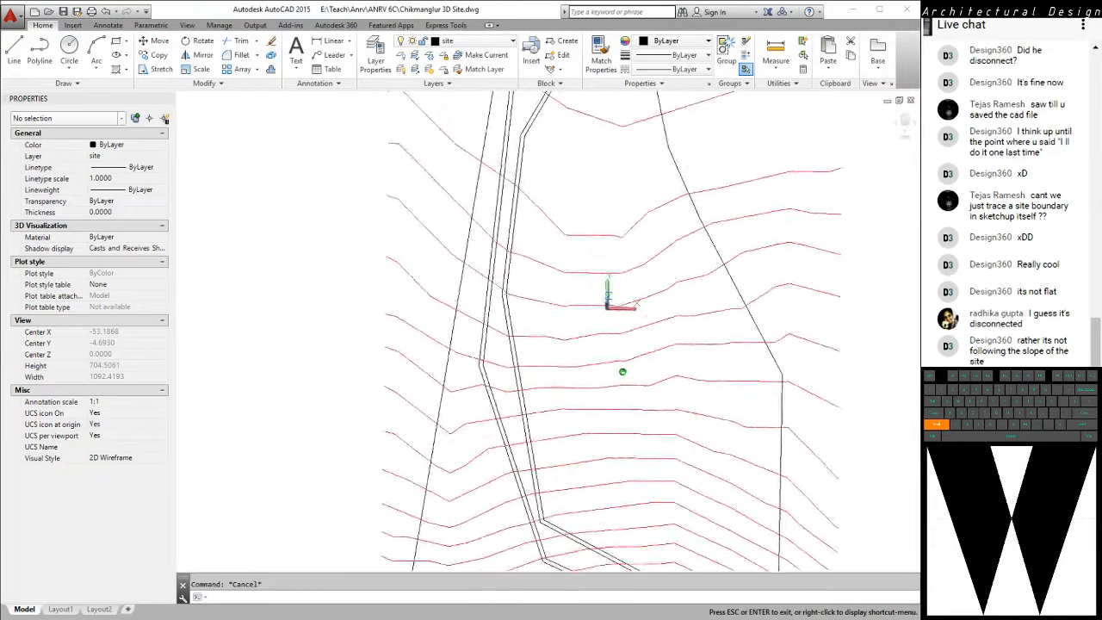
{"action": "middle_click_drag", "start_coordinate": [303, 352], "coordinate": [329, 348], "text": "shift"}
{"action": "type", "text": "p"}
{"action": "key", "text": "space"}
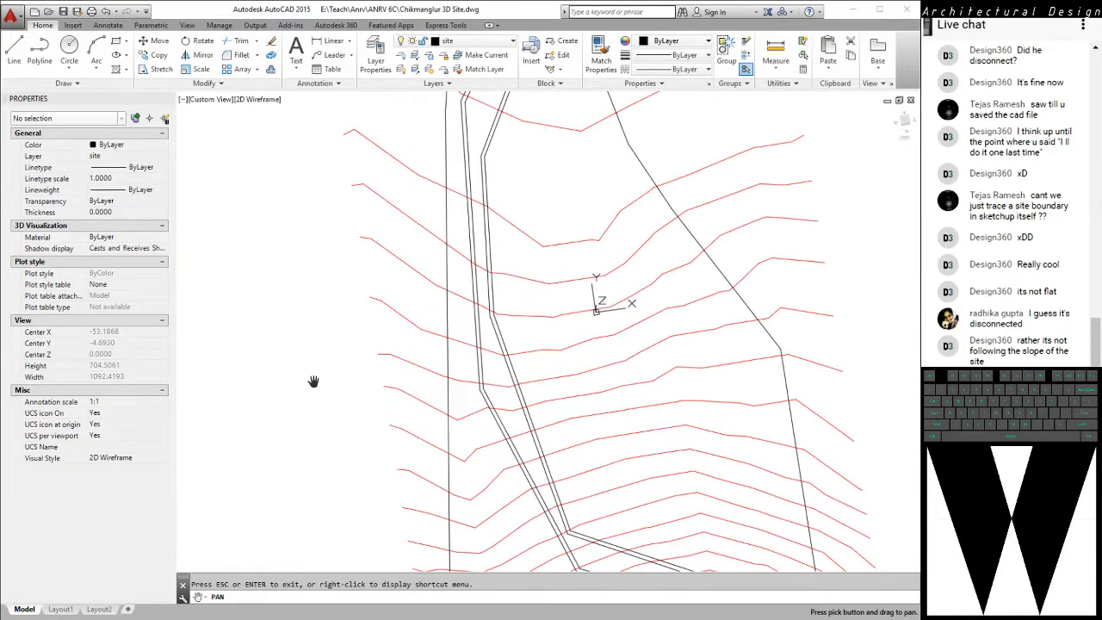
{"action": "scroll", "coordinate": [314, 381], "scroll_direction": "down", "scroll_amount": 5}
{"action": "key", "text": "Escape"}
{"action": "type", "text": "p"}
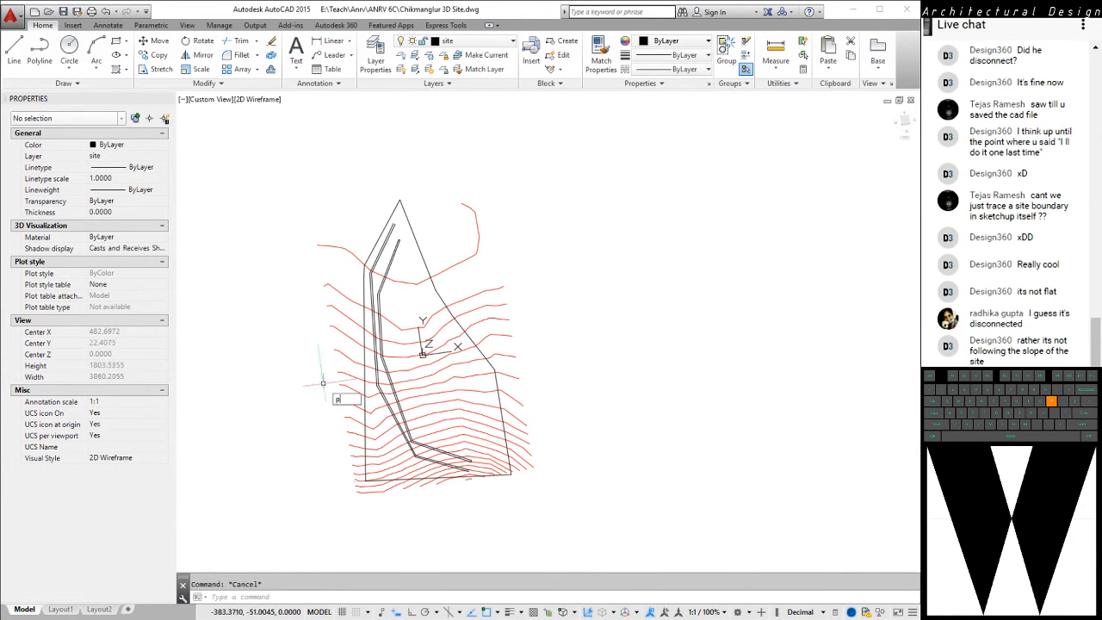
{"action": "type", "text": "lan"}
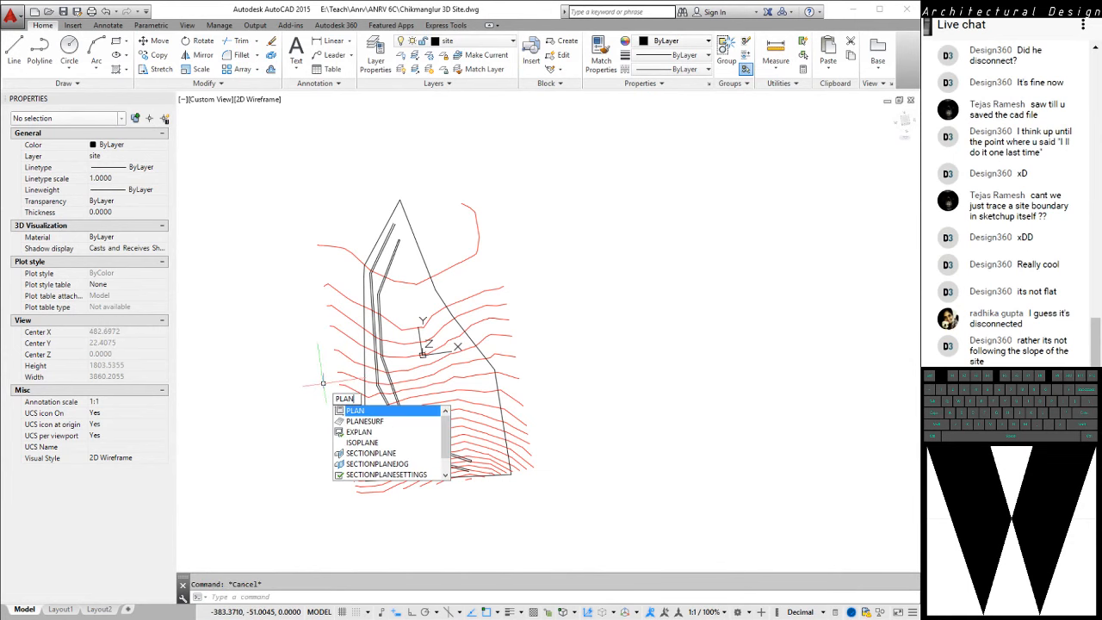
{"action": "key", "text": "Return"}
{"action": "key", "text": "Return"}
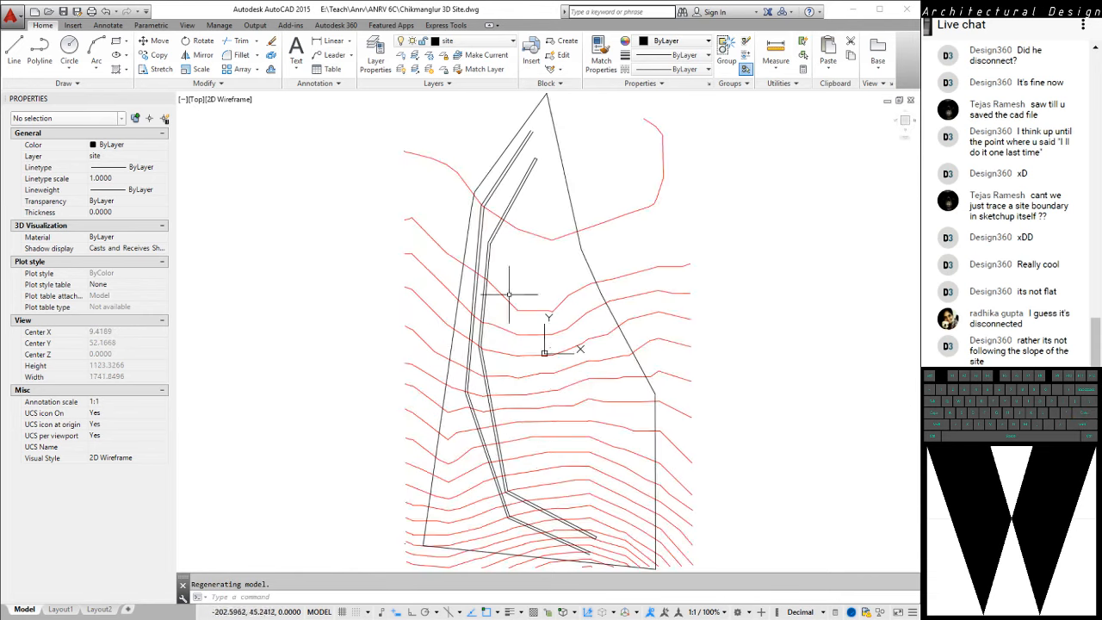
Draw two connected line segments west of the site boundary, snapping their points to three successive contours from the northern contour downhill
{"action": "scroll", "coordinate": [473, 267], "scroll_direction": "up", "scroll_amount": 5}
{"action": "type", "text": "l"}
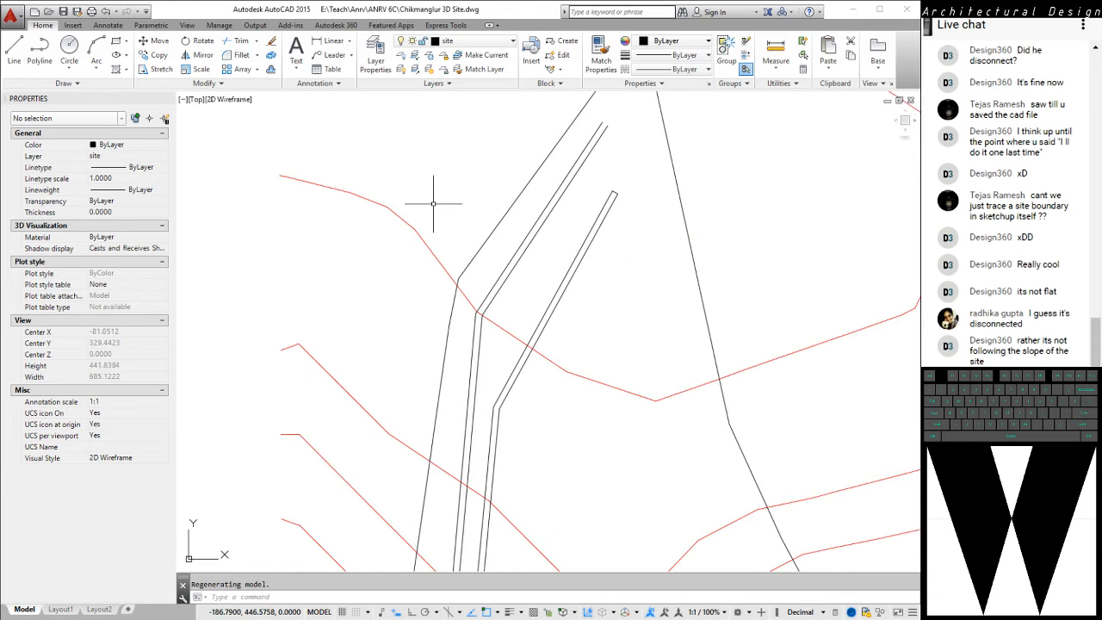
{"action": "key", "text": "space"}
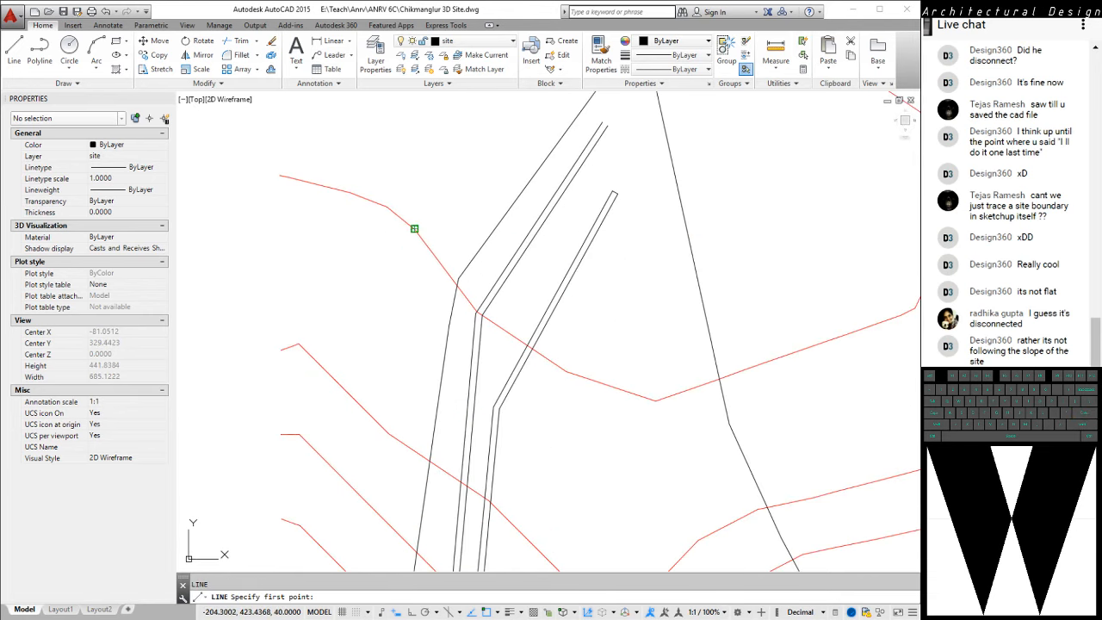
{"action": "left_click", "coordinate": [414, 230]}
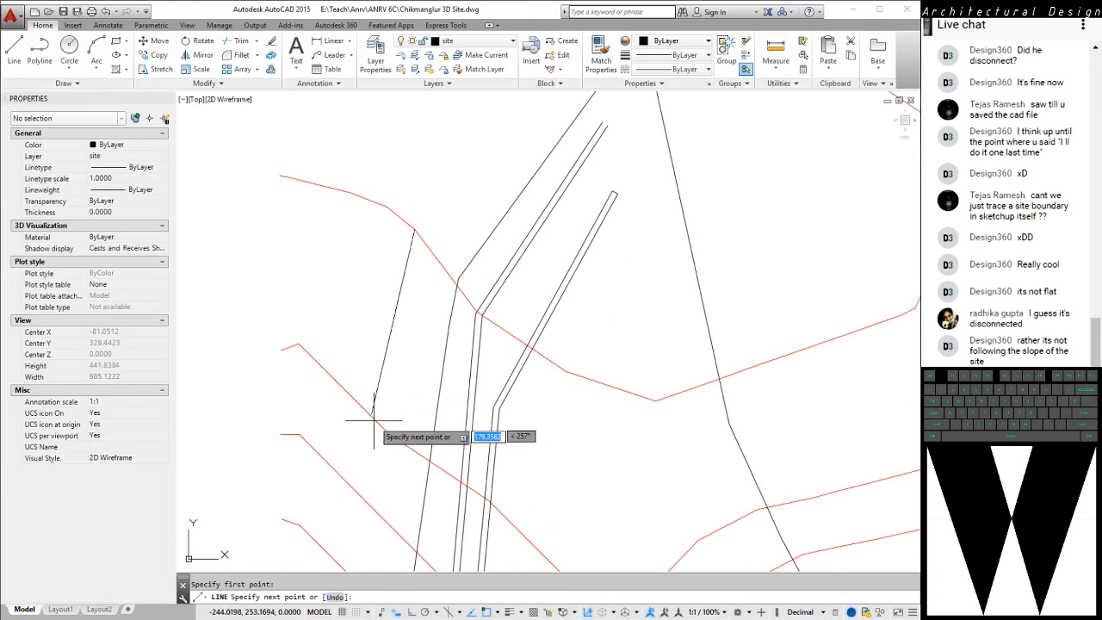
{"action": "left_click", "coordinate": [377, 513]}
{"action": "key", "text": "Escape"}
{"action": "middle_click_drag", "start_coordinate": [477, 372], "coordinate": [482, 267], "text": "shift"}
{"action": "key", "text": "ctrl+z"}
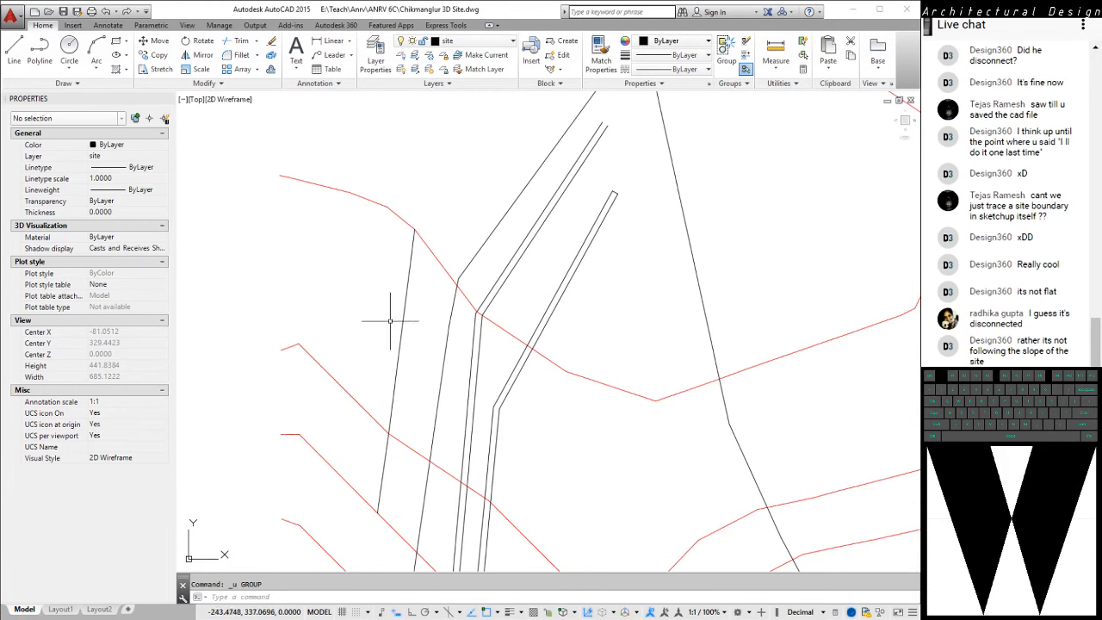
Erase the two line segments drawn between the contours west of the site boundary
{"action": "left_click", "coordinate": [412, 353]}
{"action": "left_click", "coordinate": [385, 318]}
{"action": "left_click", "coordinate": [411, 514]}
{"action": "left_click", "coordinate": [308, 455]}
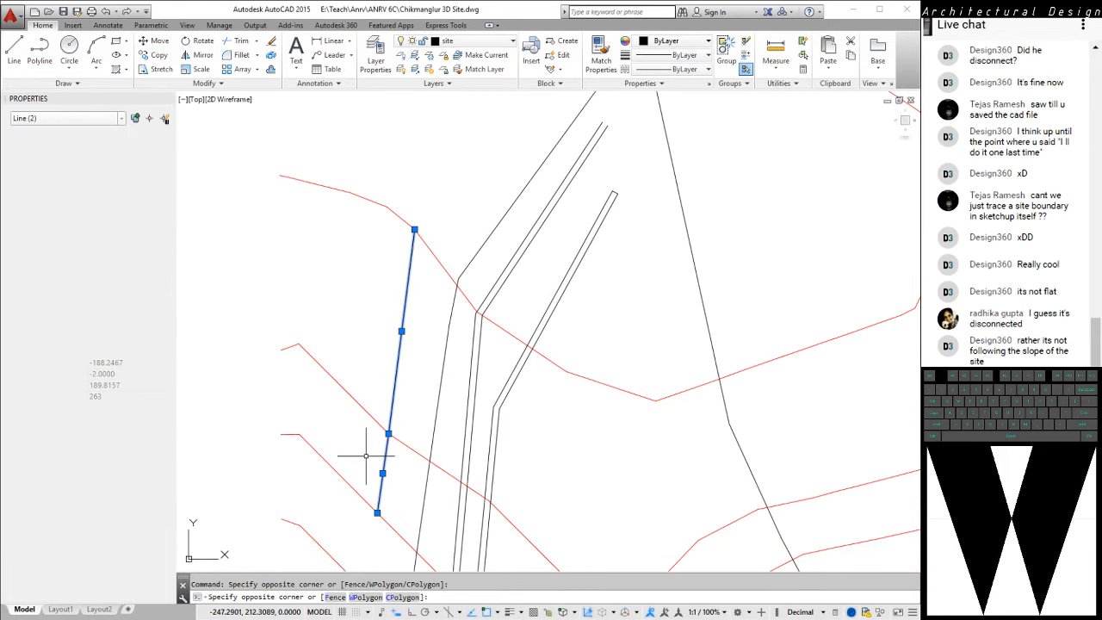
{"action": "key", "text": "Delete"}
Draw two connected lines in the eastern part of the site, snapping to contour points at elevations 40, 24 and 12
{"action": "scroll", "coordinate": [329, 323], "scroll_direction": "down", "scroll_amount": 3}
{"action": "mouse_move", "coordinate": [573, 422]}
{"action": "middle_mouse_down"}
{"action": "mouse_move", "coordinate": [595, 212]}
{"action": "mouse_move", "coordinate": [590, 263]}
{"action": "middle_mouse_up"}
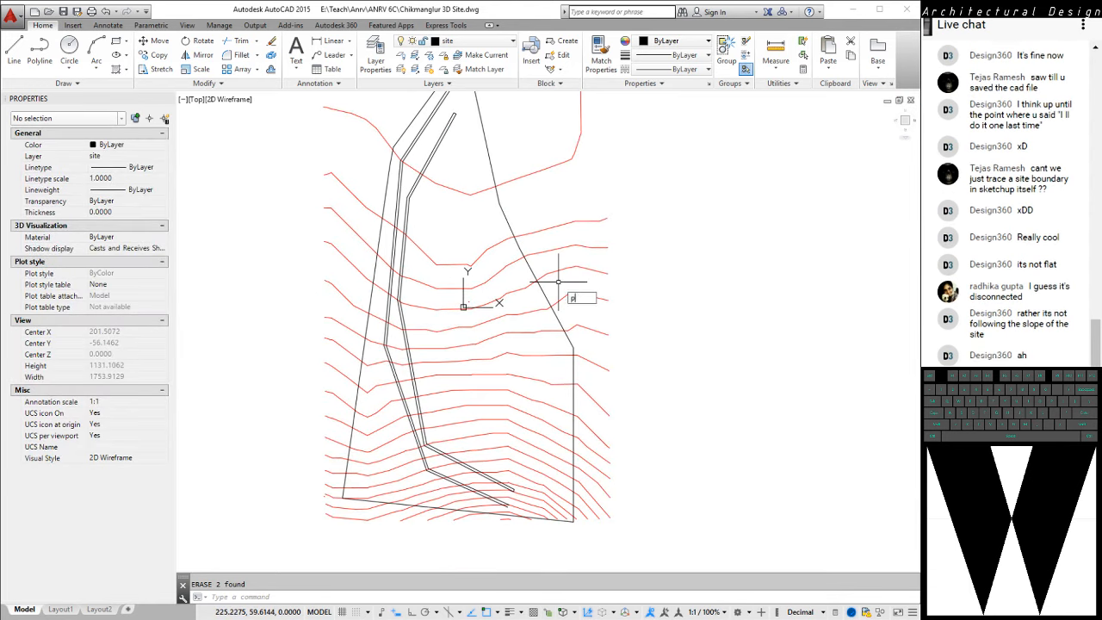
{"action": "key", "text": "Return"}
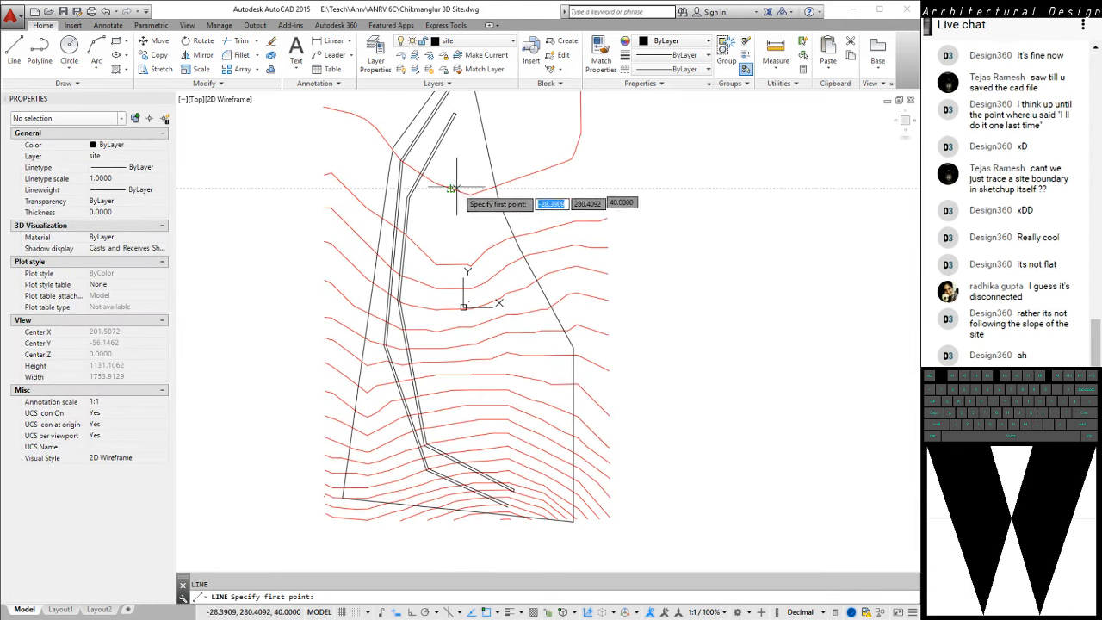
{"action": "left_click", "coordinate": [471, 195]}
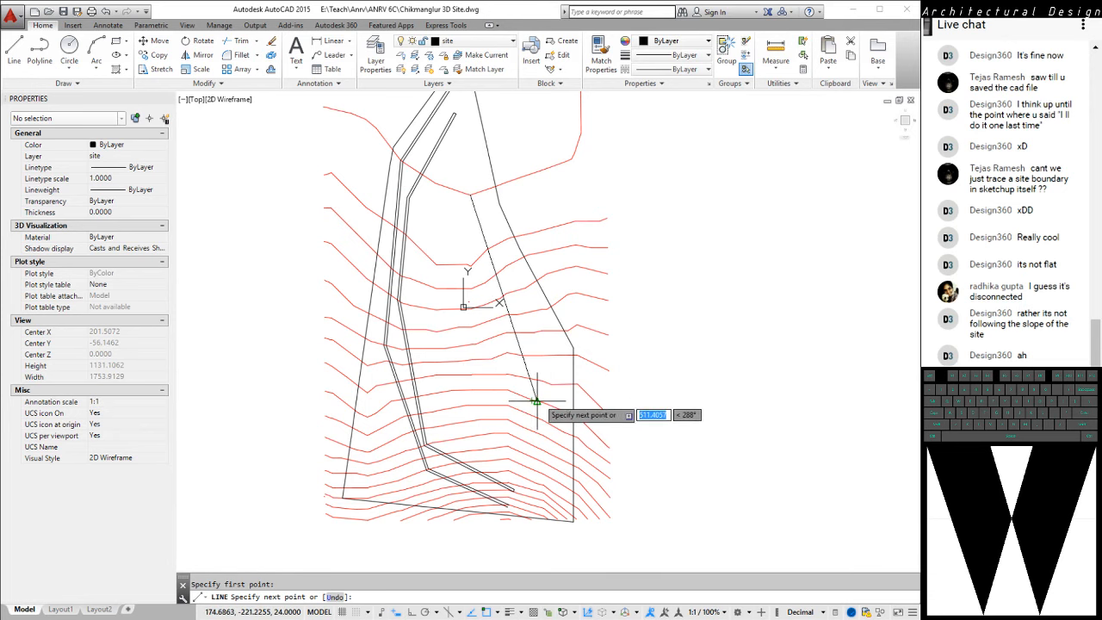
{"action": "left_click", "coordinate": [536, 401]}
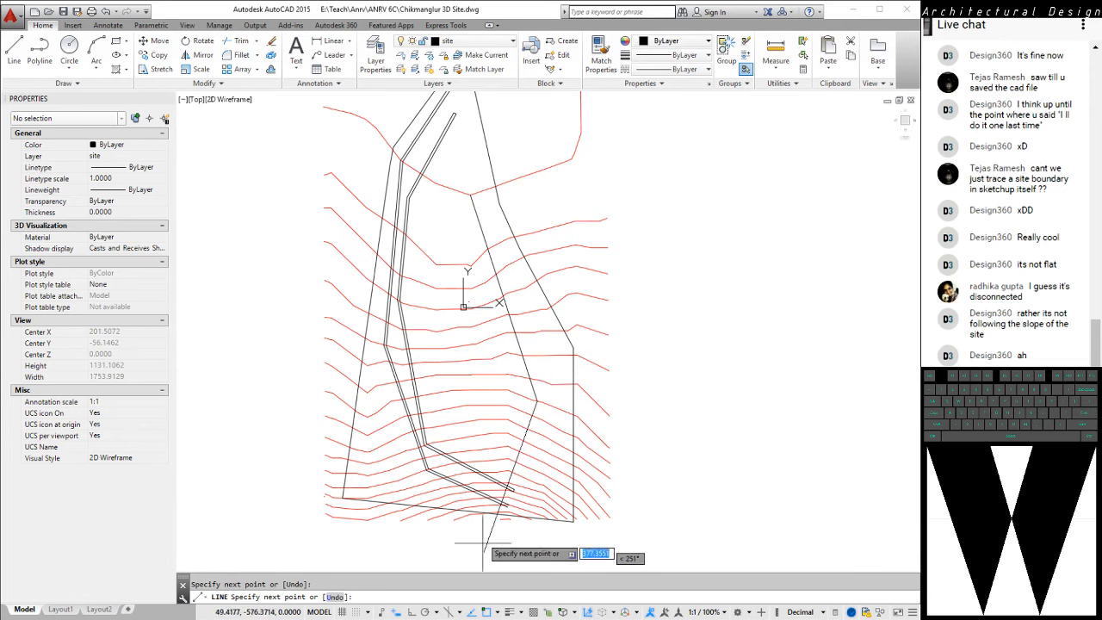
{"action": "left_click", "coordinate": [506, 471]}
{"action": "key", "text": "Escape"}
Offset both contour-snapped line segments by 6 units on their eastern side
{"action": "type", "text": "o"}
{"action": "key", "text": "Return"}
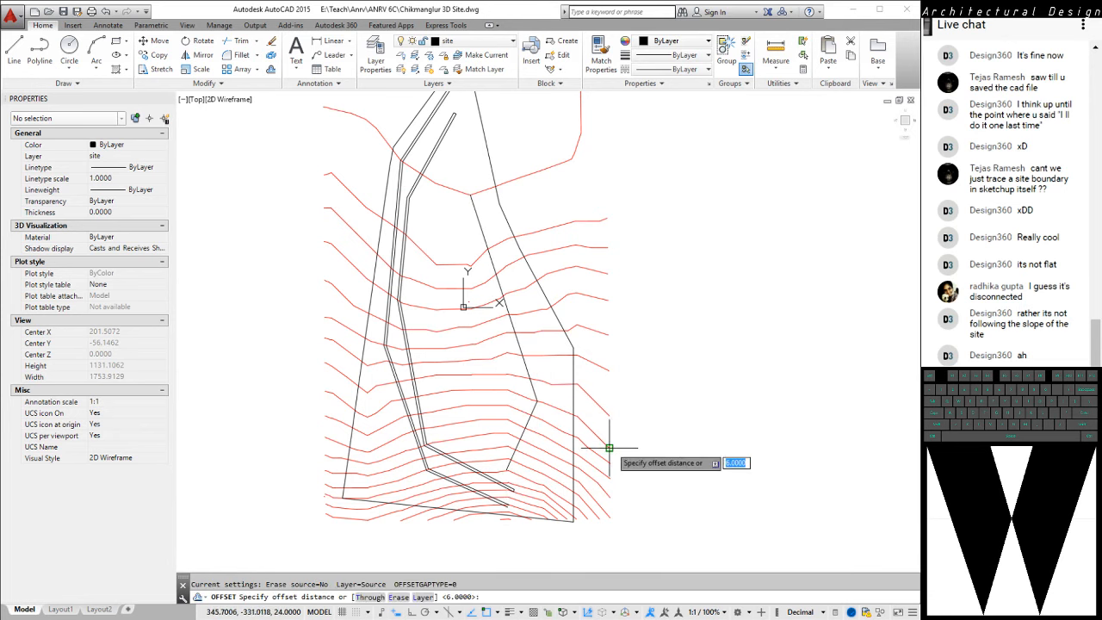
{"action": "type", "text": "6"}
{"action": "key", "text": "Return"}
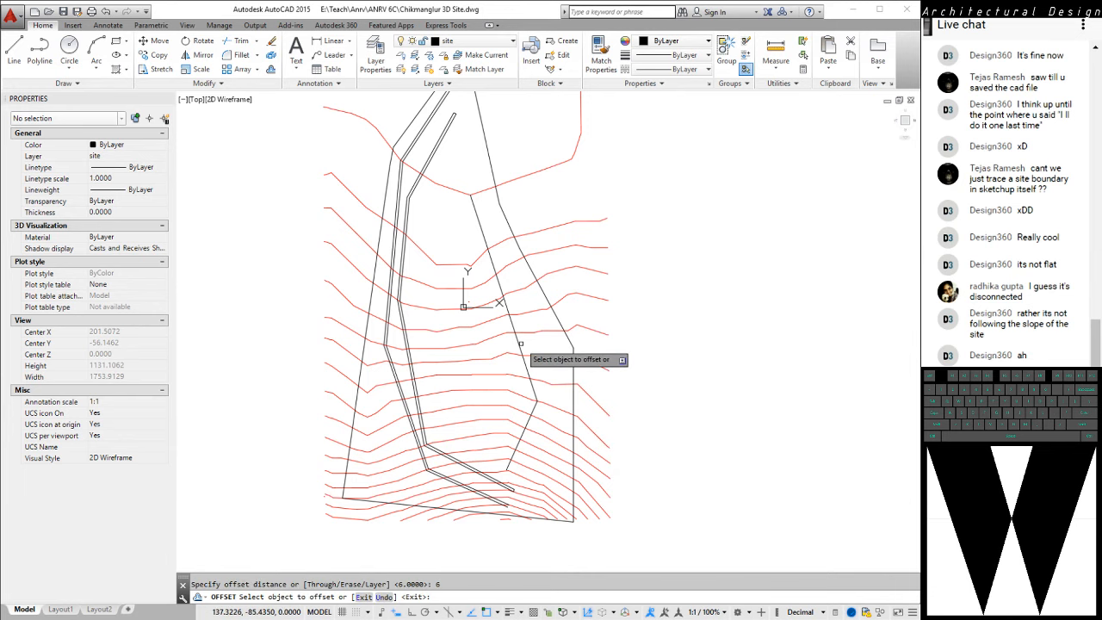
{"action": "left_click", "coordinate": [520, 343]}
{"action": "left_click", "coordinate": [528, 389]}
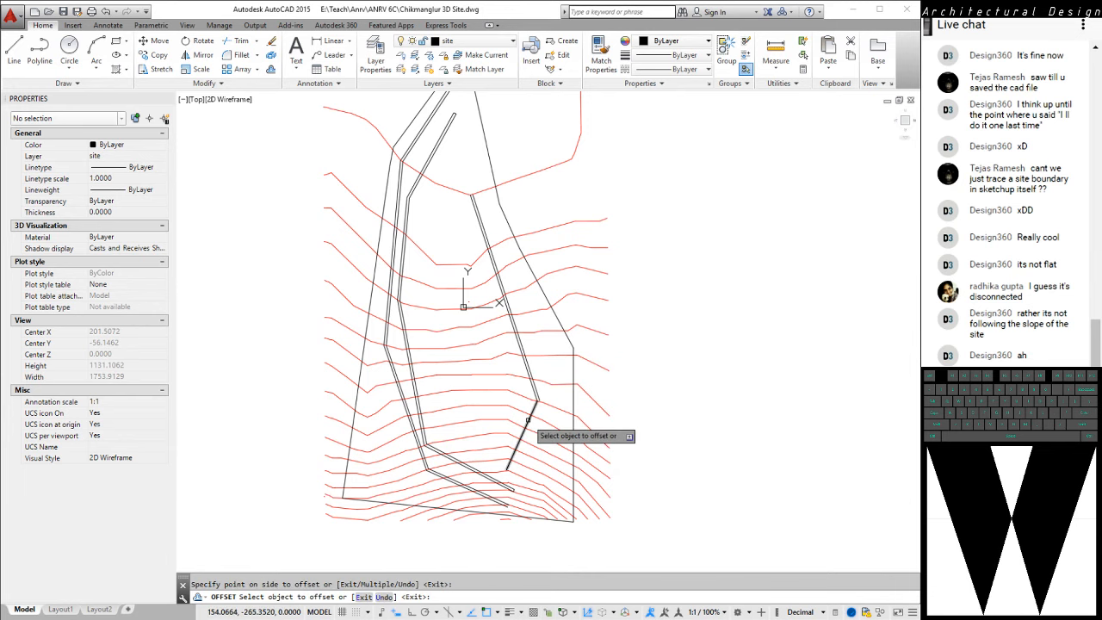
{"action": "left_click", "coordinate": [528, 420]}
{"action": "left_click", "coordinate": [548, 431]}
{"action": "key", "text": "Escape"}
Compare the heights of the contour-snapped lines and the flat polylines with the contours from side and oblique views, and return to plan
{"action": "scroll", "coordinate": [447, 377], "scroll_direction": "up", "scroll_amount": 2}
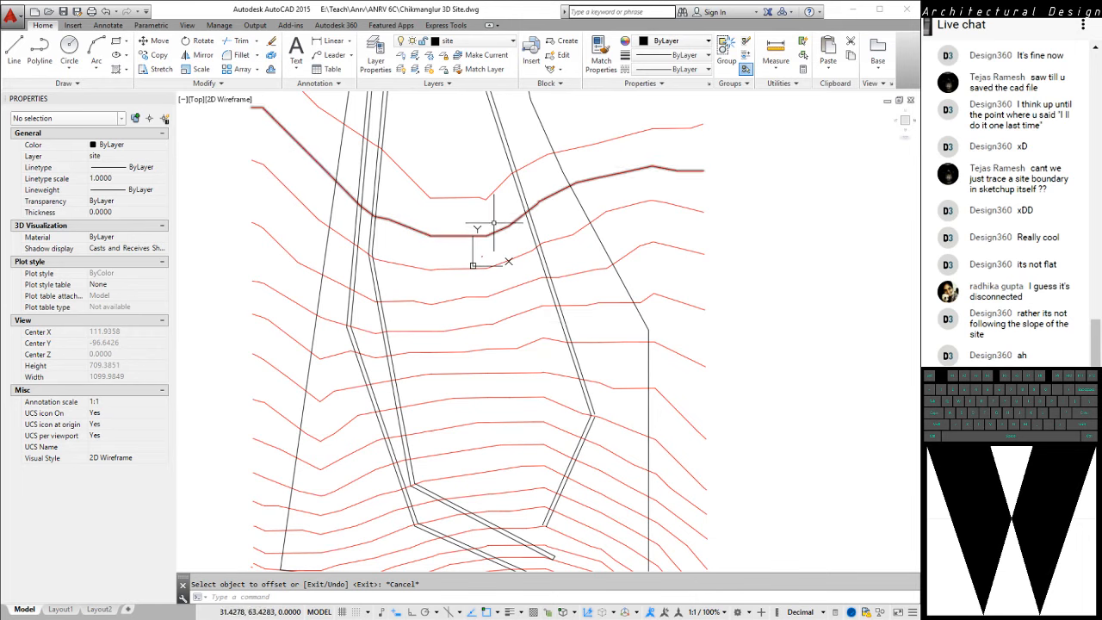
{"action": "scroll", "coordinate": [493, 258], "scroll_direction": "down", "scroll_amount": 5}
{"action": "mouse_move", "coordinate": [508, 431]}
{"action": "middle_mouse_down", "text": "shift"}
{"action": "mouse_move", "coordinate": [522, 403]}
{"action": "mouse_move", "coordinate": [548, 394]}
{"action": "middle_mouse_up", "text": "shift"}
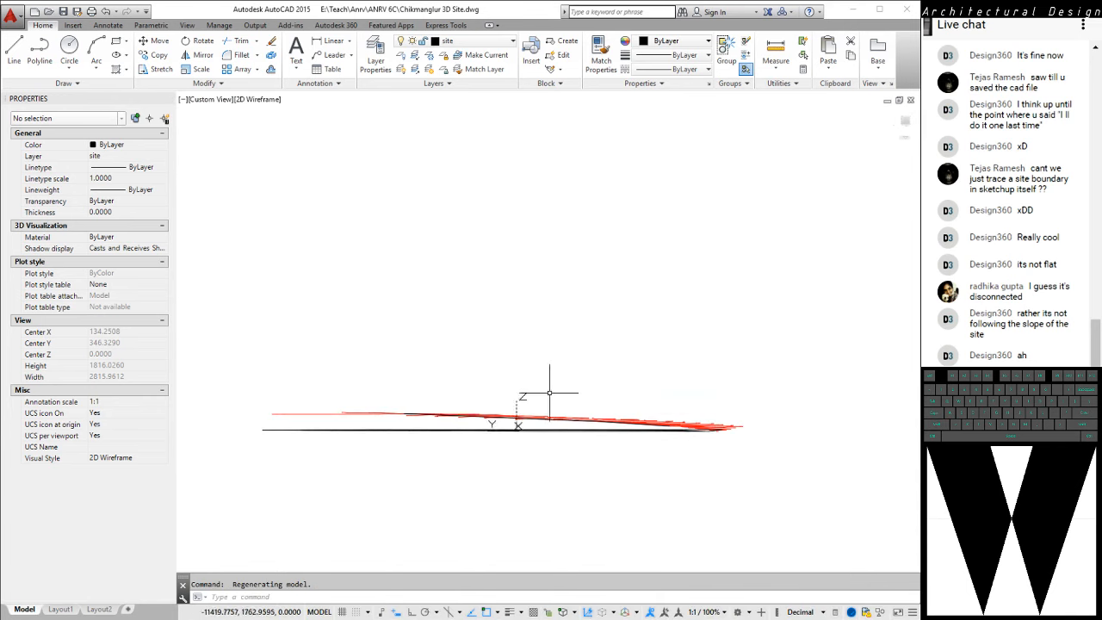
{"action": "scroll", "coordinate": [522, 443], "scroll_direction": "up", "scroll_amount": 3}
{"action": "middle_click_drag", "start_coordinate": [602, 353], "coordinate": [608, 347], "text": "shift"}
{"action": "scroll", "coordinate": [325, 356], "scroll_direction": "down", "scroll_amount": 5}
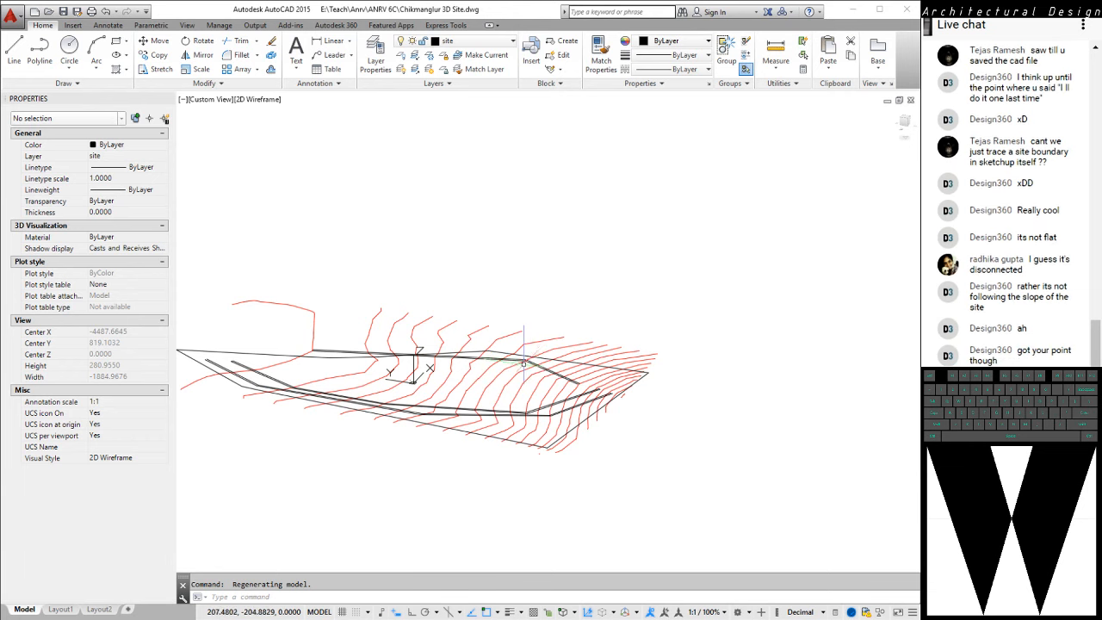
{"action": "type", "text": "pl"}
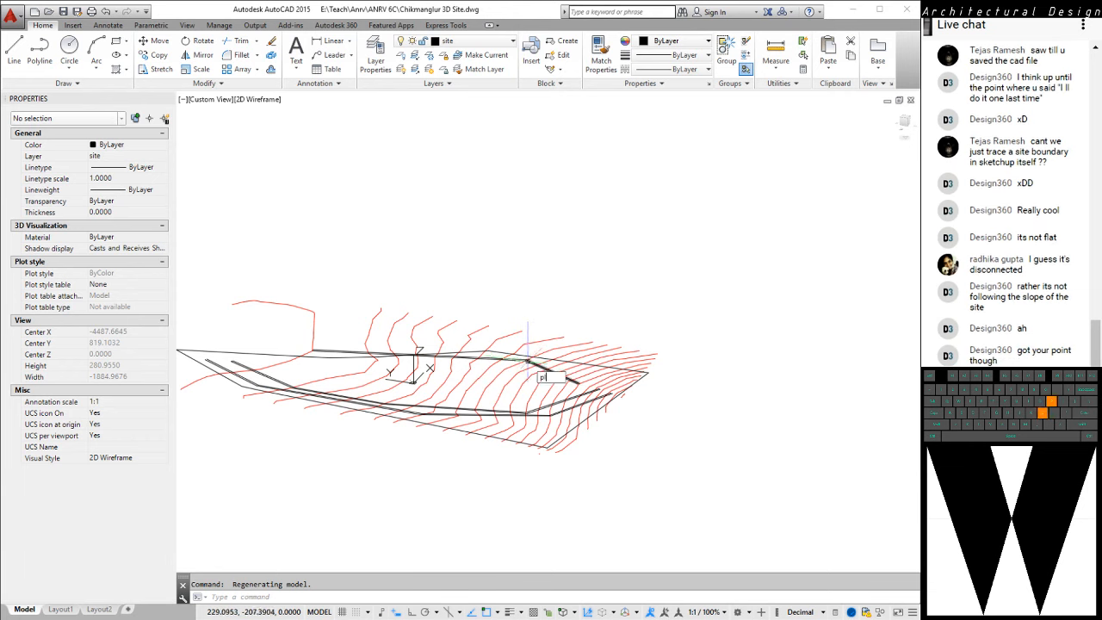
{"action": "type", "text": "an"}
{"action": "key", "text": "Return"}
{"action": "key", "text": "Return"}
{"action": "key", "text": "Escape"}
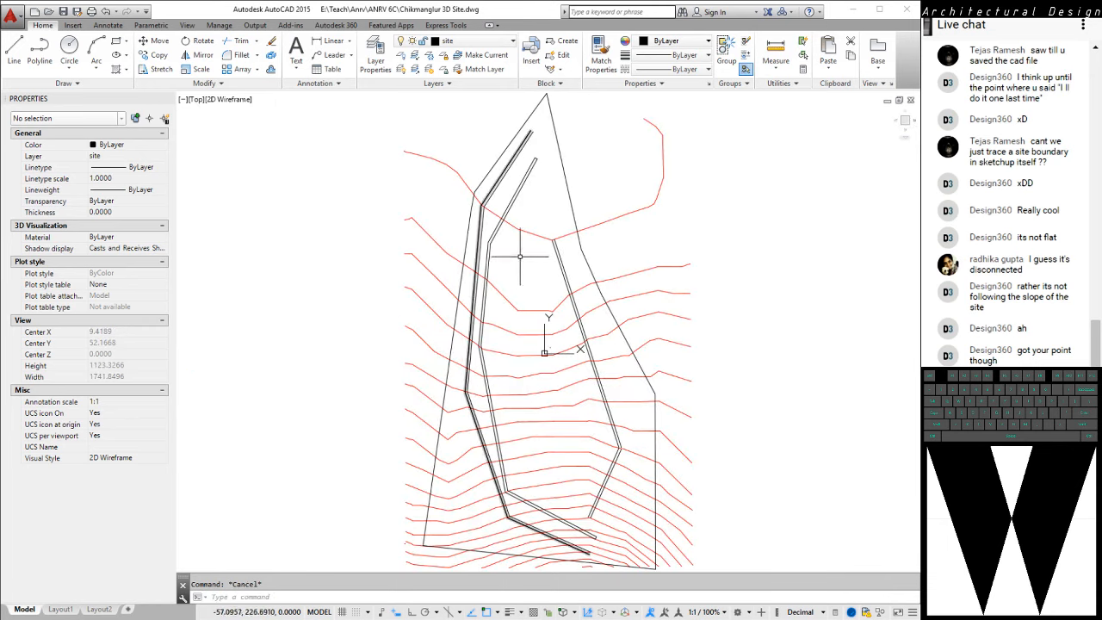
Select and erase the four road line segments in the eastern part of the site
{"action": "left_click", "coordinate": [571, 250]}
{"action": "left_click", "coordinate": [548, 261]}
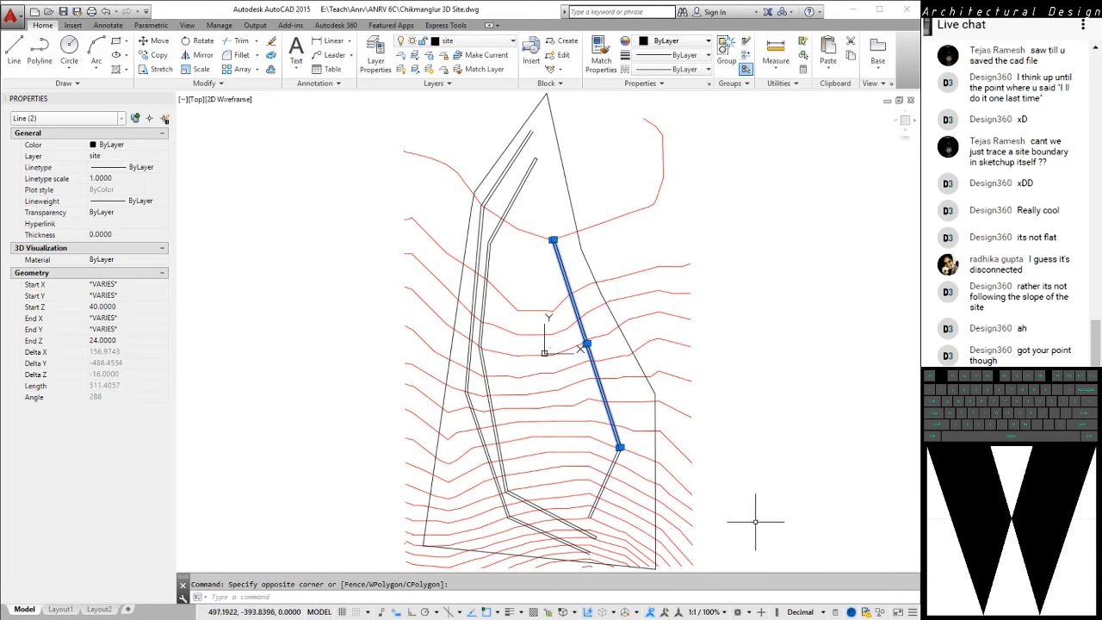
{"action": "scroll", "coordinate": [629, 470], "scroll_direction": "up", "scroll_amount": 5}
{"action": "scroll", "coordinate": [629, 469], "scroll_direction": "up", "scroll_amount": 2}
{"action": "left_click", "coordinate": [585, 409]}
{"action": "left_click", "coordinate": [542, 384]}
{"action": "type", "text": "e"}
{"action": "key", "text": "space"}
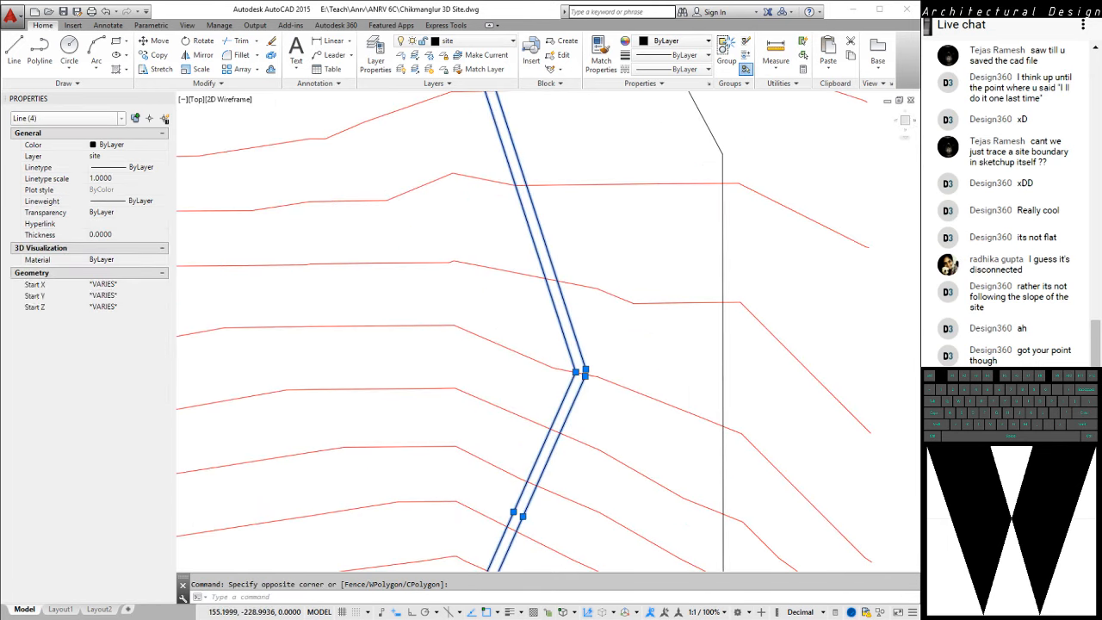
Select the closed inner road strip, including both polylines and the short closing lines at its northern and southern ends
{"action": "scroll", "coordinate": [542, 385], "scroll_direction": "down", "scroll_amount": 4}
{"action": "scroll", "coordinate": [542, 385], "scroll_direction": "down", "scroll_amount": 3}
{"action": "scroll", "coordinate": [539, 241], "scroll_direction": "up", "scroll_amount": 5}
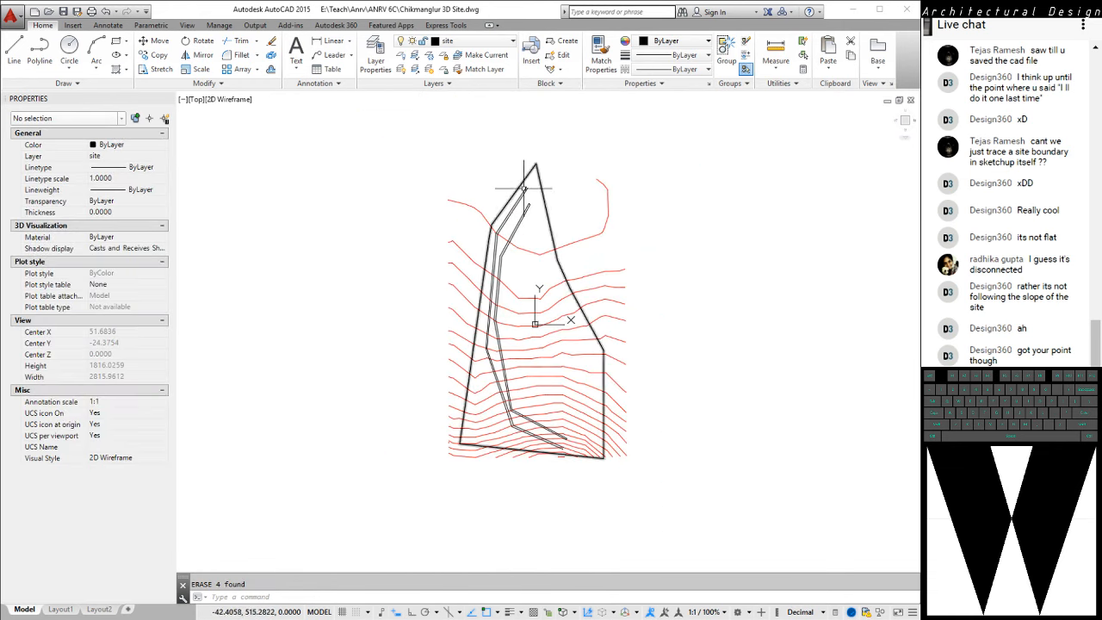
{"action": "left_click", "coordinate": [533, 244]}
{"action": "left_click", "coordinate": [520, 217]}
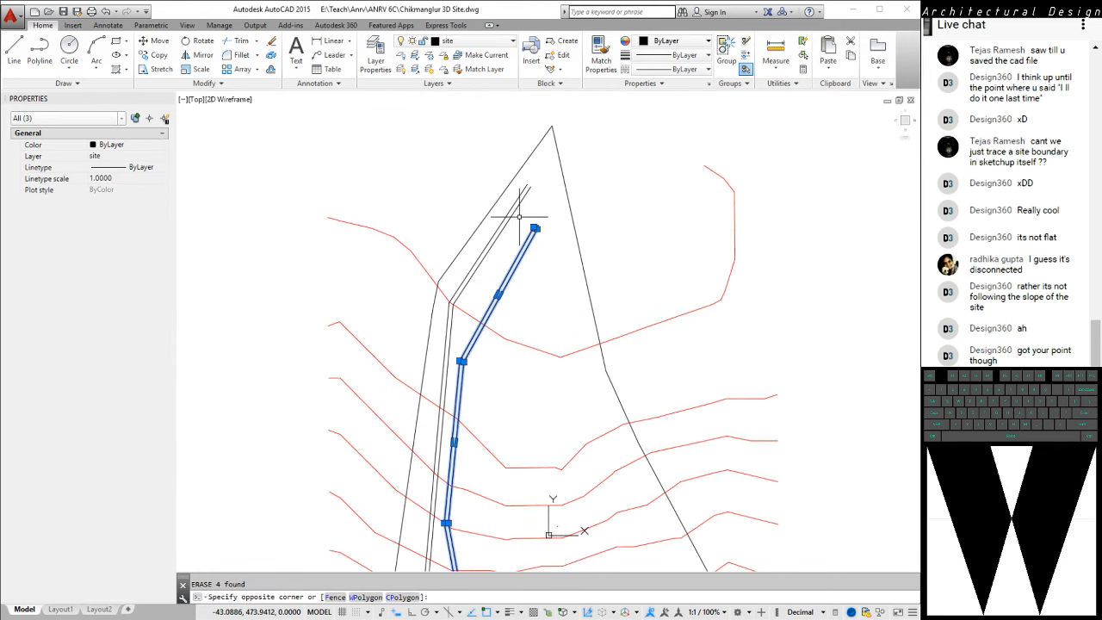
{"action": "scroll", "coordinate": [559, 243], "scroll_direction": "down", "scroll_amount": 2}
{"action": "middle_click_drag", "start_coordinate": [600, 321], "coordinate": [541, 236]}
{"action": "scroll", "coordinate": [551, 527], "scroll_direction": "up", "scroll_amount": 8}
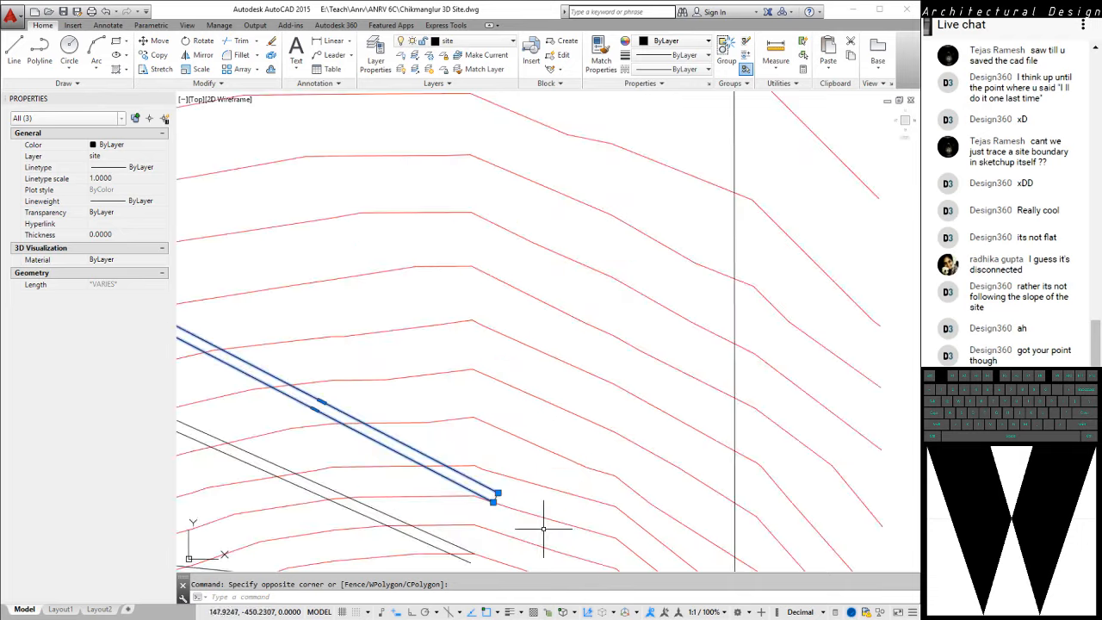
{"action": "left_click", "coordinate": [467, 470]}
{"action": "left_click", "coordinate": [461, 457]}
{"action": "scroll", "coordinate": [509, 443], "scroll_direction": "down", "scroll_amount": 2}
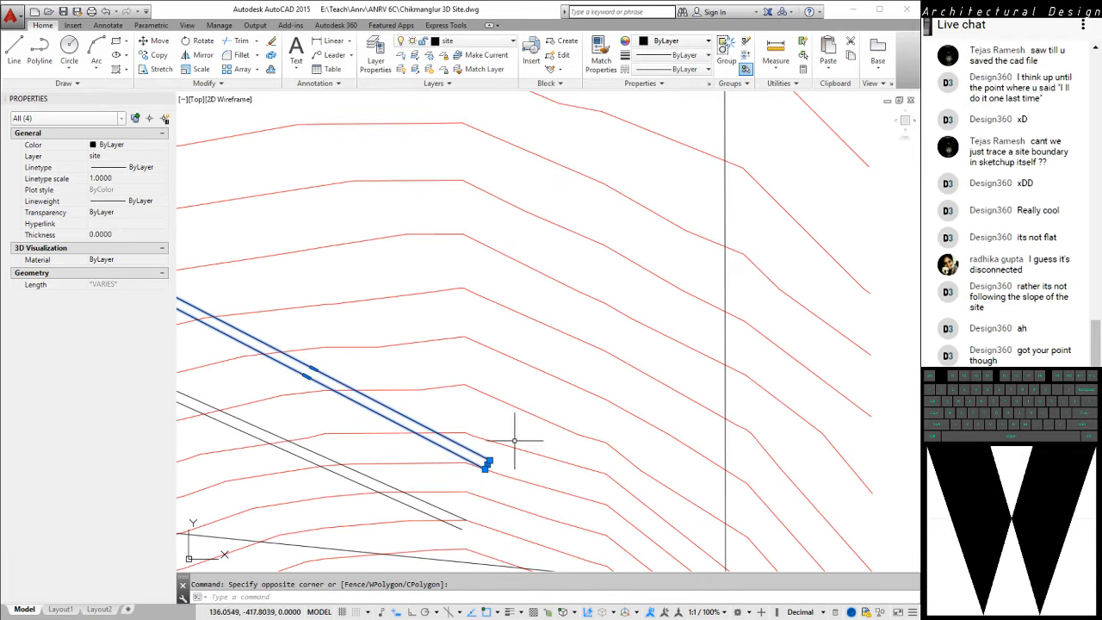
{"action": "scroll", "coordinate": [385, 302], "scroll_direction": "down", "scroll_amount": 4}
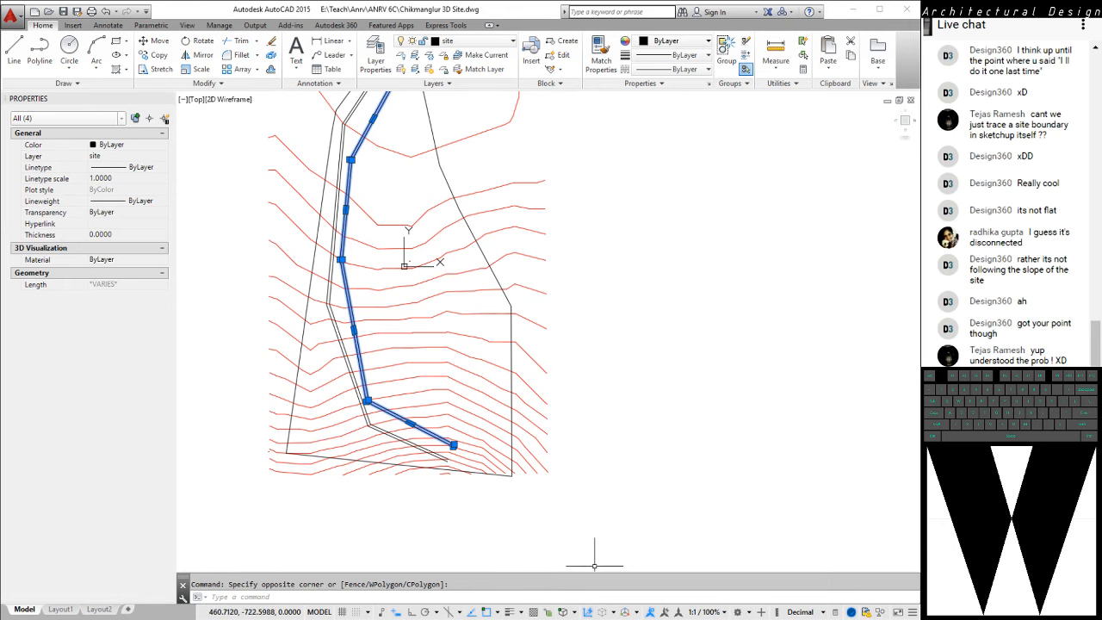
Switch to the SketchUp model and select the maroon terrain group
{"action": "key", "text": "alt+Tab"}
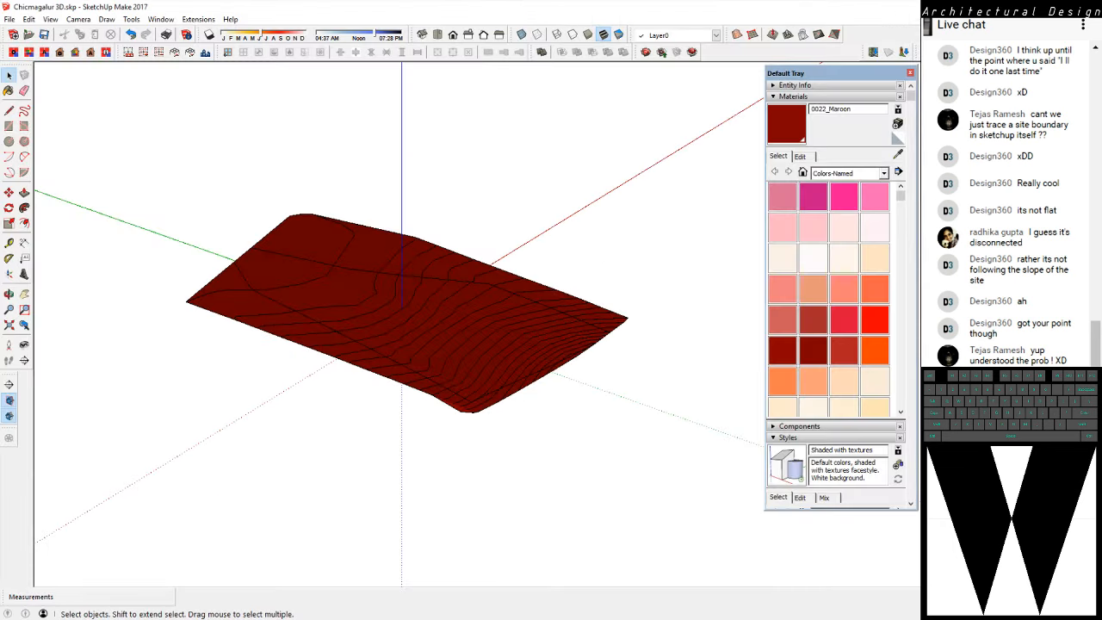
{"action": "scroll", "coordinate": [437, 309], "scroll_direction": "up", "scroll_amount": 4}
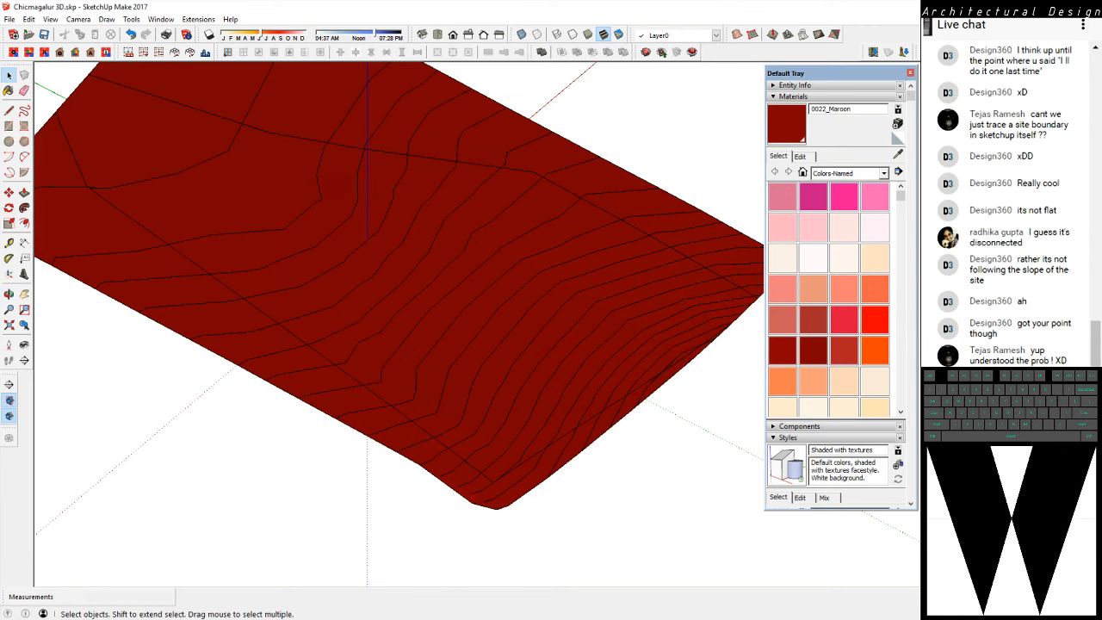
{"action": "key", "text": "ctrl+a"}
{"action": "left_click", "coordinate": [437, 308]}
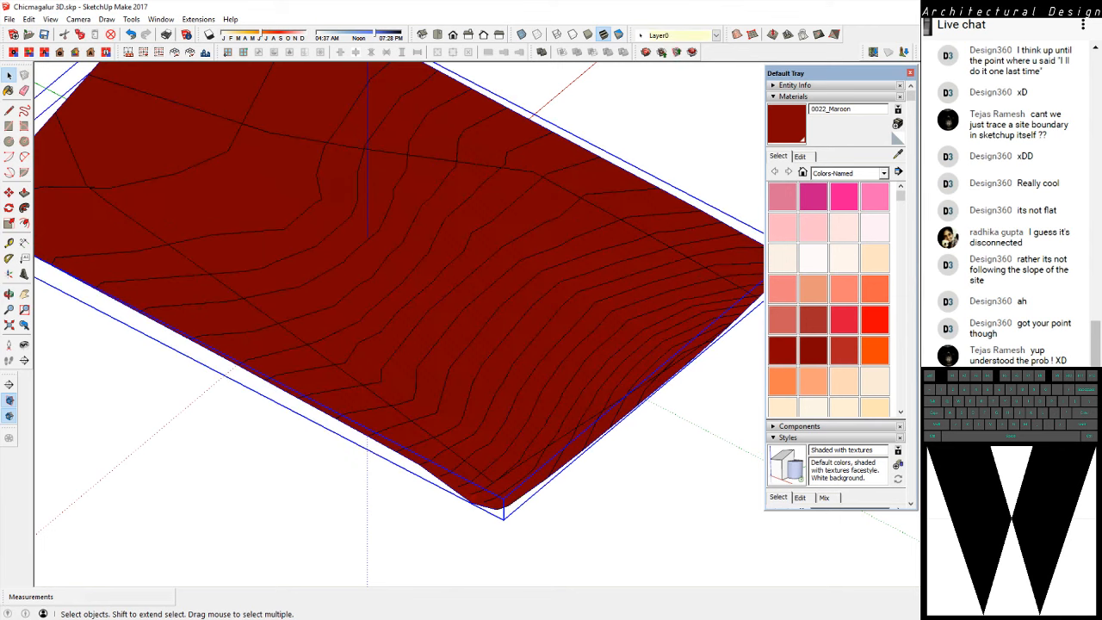
Open the maroon terrain group to examine its full mesh of edges, and return to the selected group
{"action": "double_click", "coordinate": [206, 256]}
{"action": "left_click", "coordinate": [207, 256]}
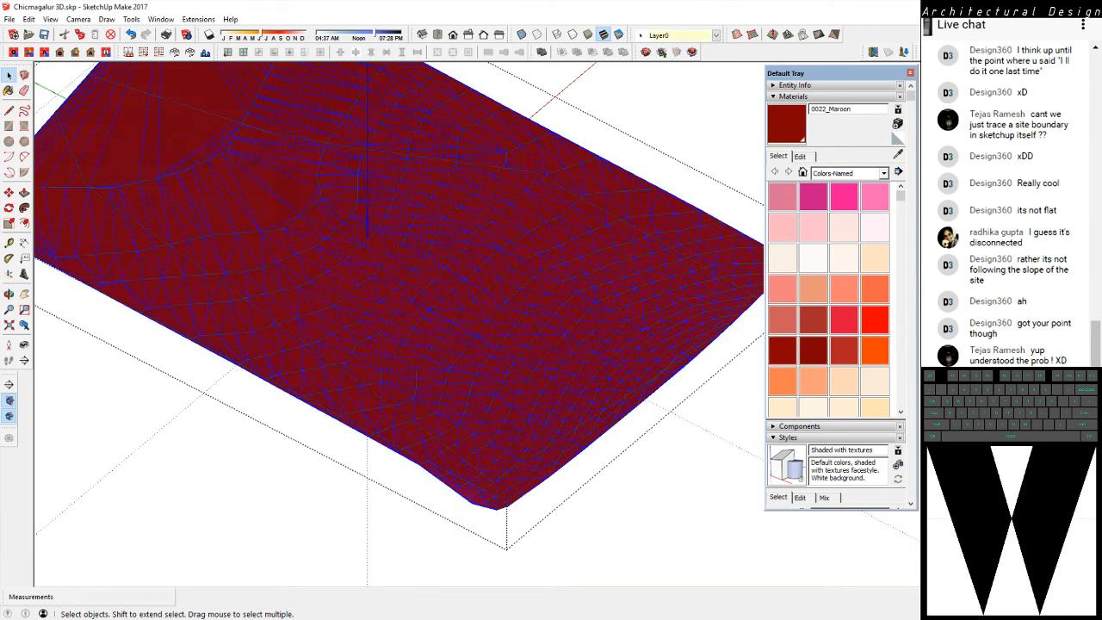
{"action": "key", "text": "Escape"}
{"action": "scroll", "coordinate": [207, 256], "scroll_direction": "up", "scroll_amount": 4}
{"action": "scroll", "coordinate": [204, 267], "scroll_direction": "up", "scroll_amount": 2}
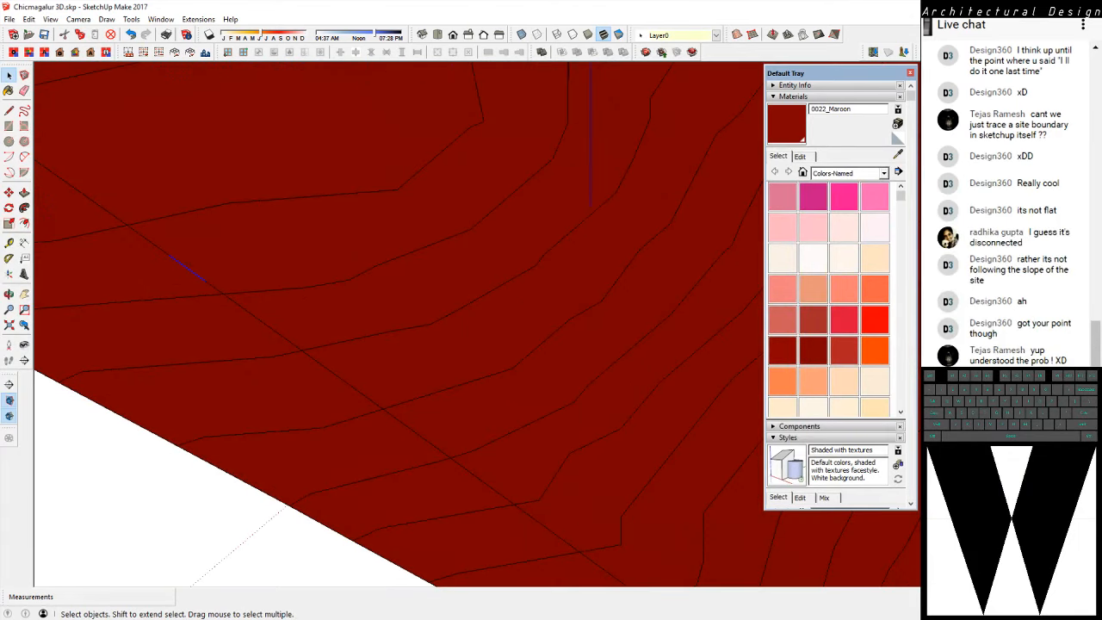
{"action": "left_click", "coordinate": [201, 267]}
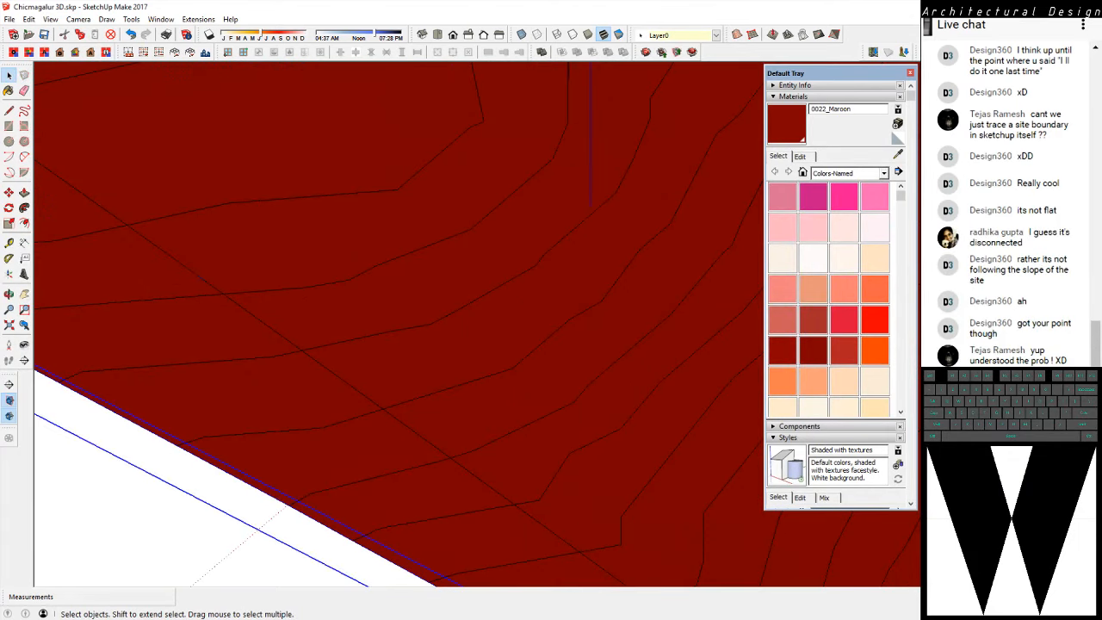
{"action": "scroll", "coordinate": [203, 269], "scroll_direction": "down", "scroll_amount": 4}
{"action": "mouse_move", "coordinate": [202, 268]}
{"action": "middle_mouse_down"}
{"action": "mouse_move", "coordinate": [258, 129]}
{"action": "mouse_move", "coordinate": [250, 120]}
{"action": "mouse_move", "coordinate": [210, 286]}
{"action": "middle_mouse_up"}
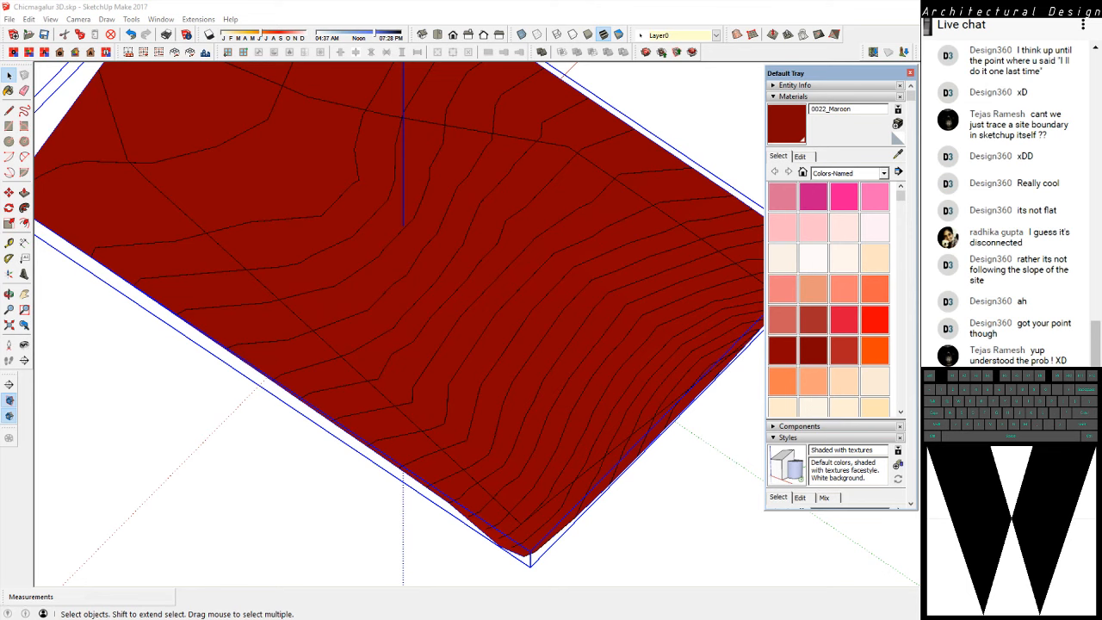
Switch to the ViZrd site distances page in the browser, view the SecA section area on the satellite map, and reload the page
{"action": "key", "text": "alt+Tab"}
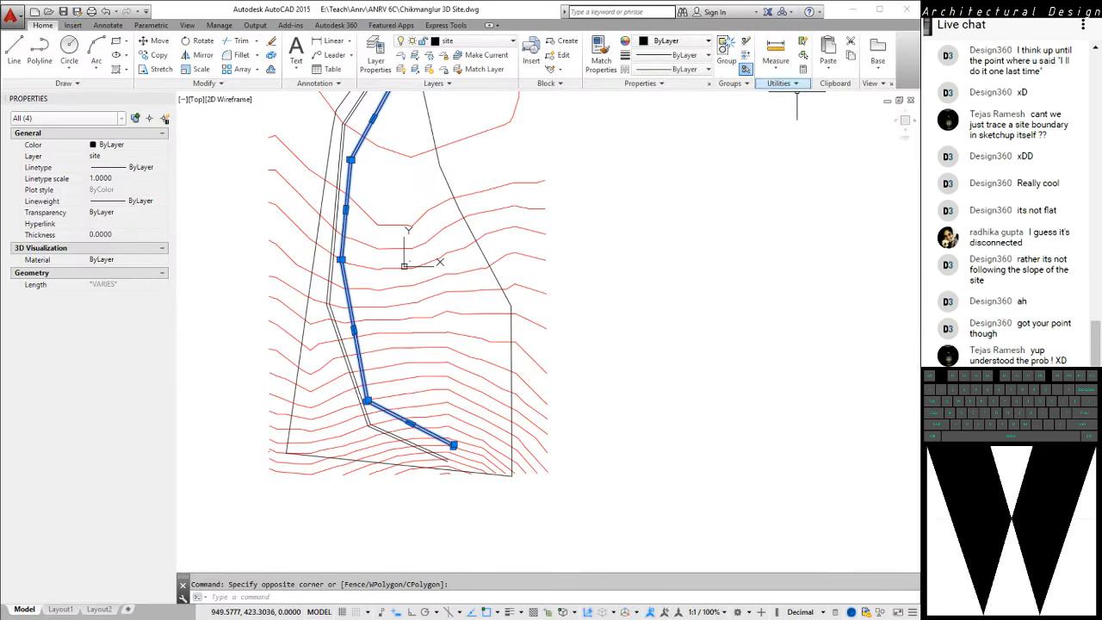
{"action": "key", "text": "alt+Tab"}
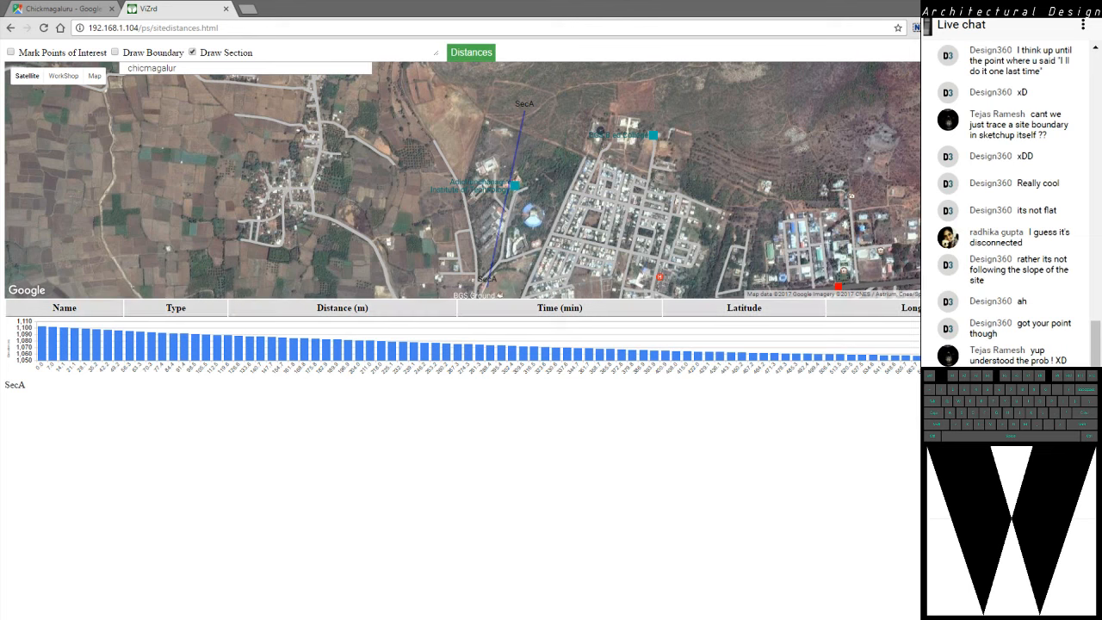
{"action": "left_click_drag", "start_coordinate": [517, 232], "coordinate": [523, 205]}
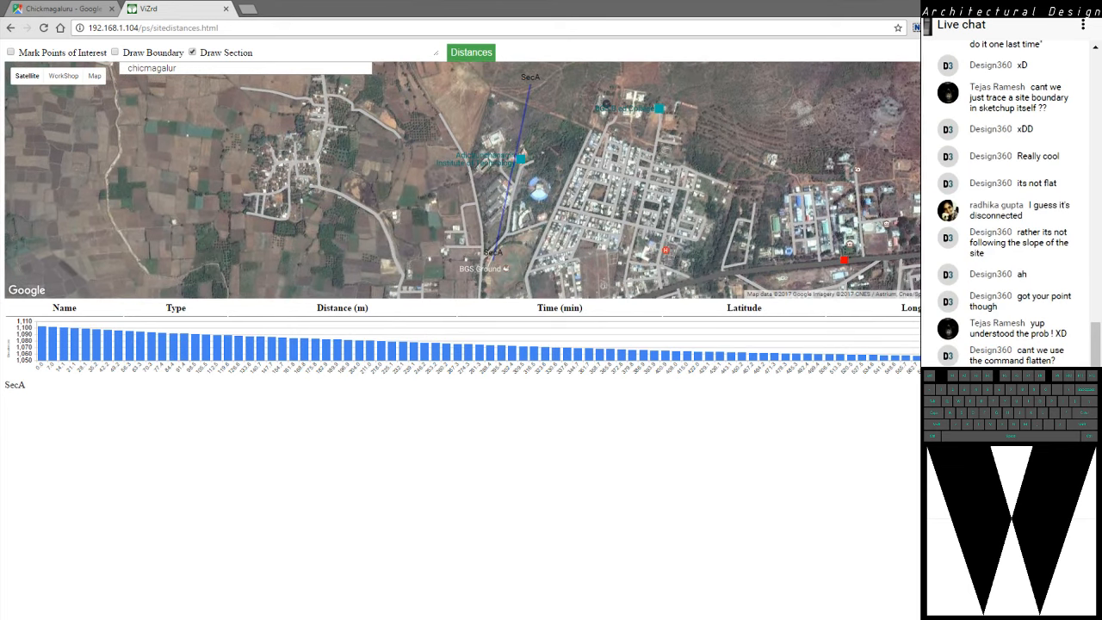
{"action": "mouse_move", "coordinate": [522, 205]}
{"action": "left_mouse_down"}
{"action": "mouse_move", "coordinate": [523, 226]}
{"action": "mouse_move", "coordinate": [523, 212]}
{"action": "left_mouse_up"}
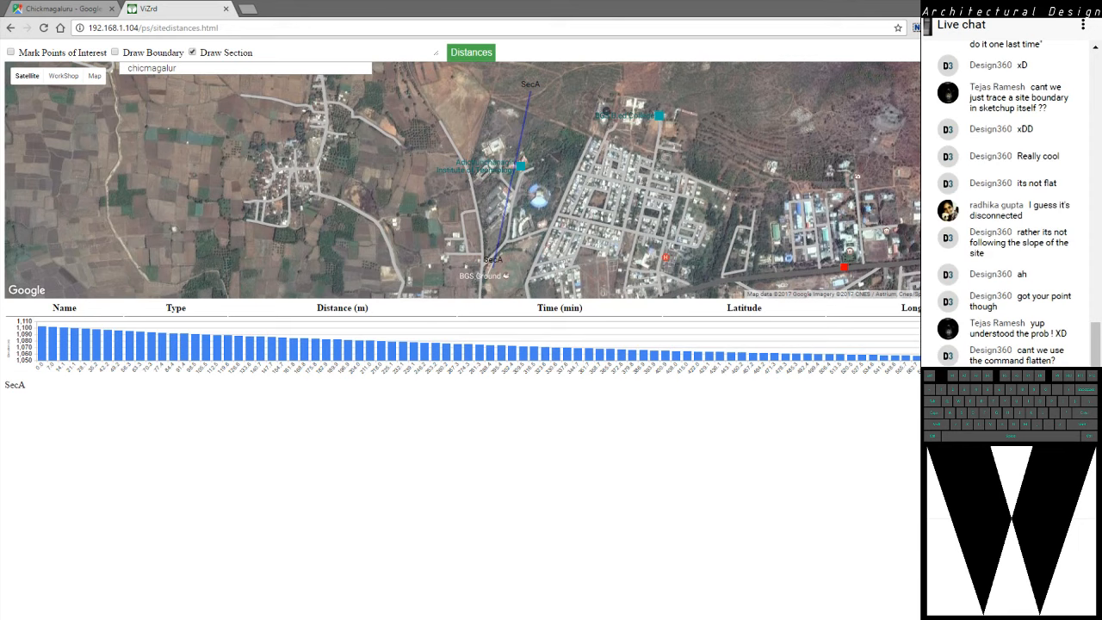
{"action": "mouse_move", "coordinate": [465, 181]}
{"action": "left_mouse_down"}
{"action": "mouse_move", "coordinate": [517, 168]}
{"action": "mouse_move", "coordinate": [467, 177]}
{"action": "left_mouse_up"}
{"action": "mouse_move", "coordinate": [28, 76]}
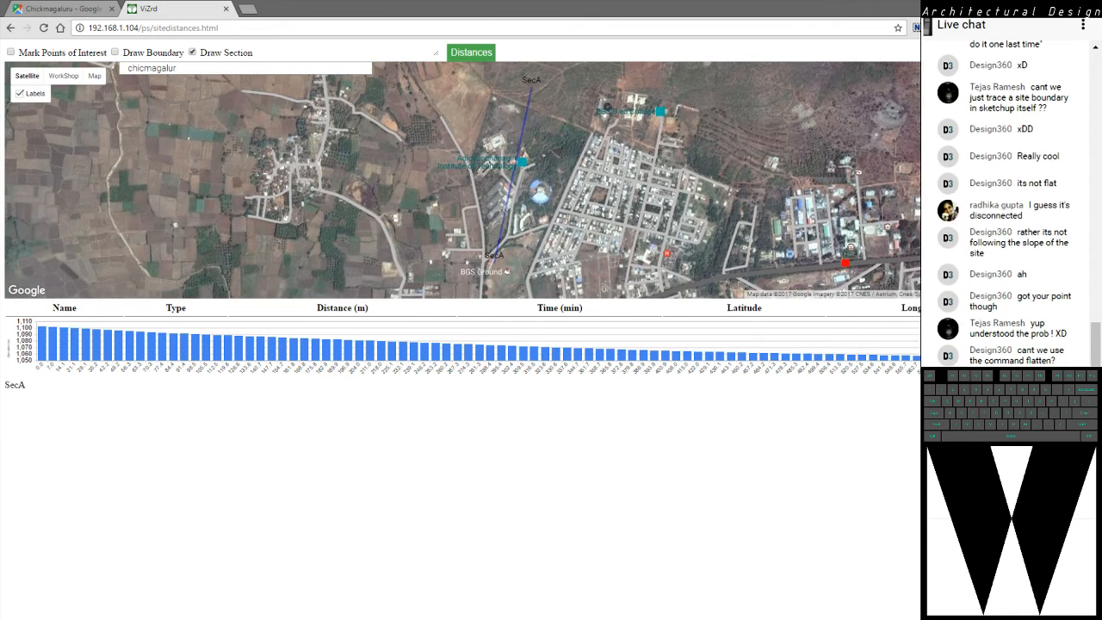
{"action": "left_click", "coordinate": [44, 28]}
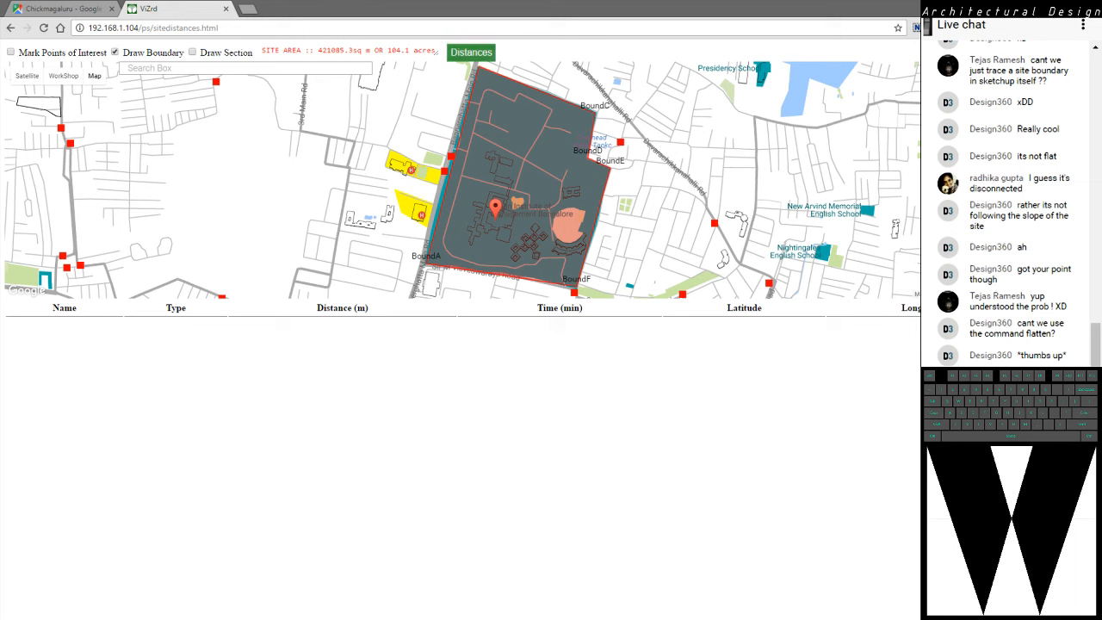
List the distances from the bounded campus site to nearby places in the Food category
{"action": "left_click", "coordinate": [472, 52]}
{"action": "left_click", "coordinate": [518, 50]}
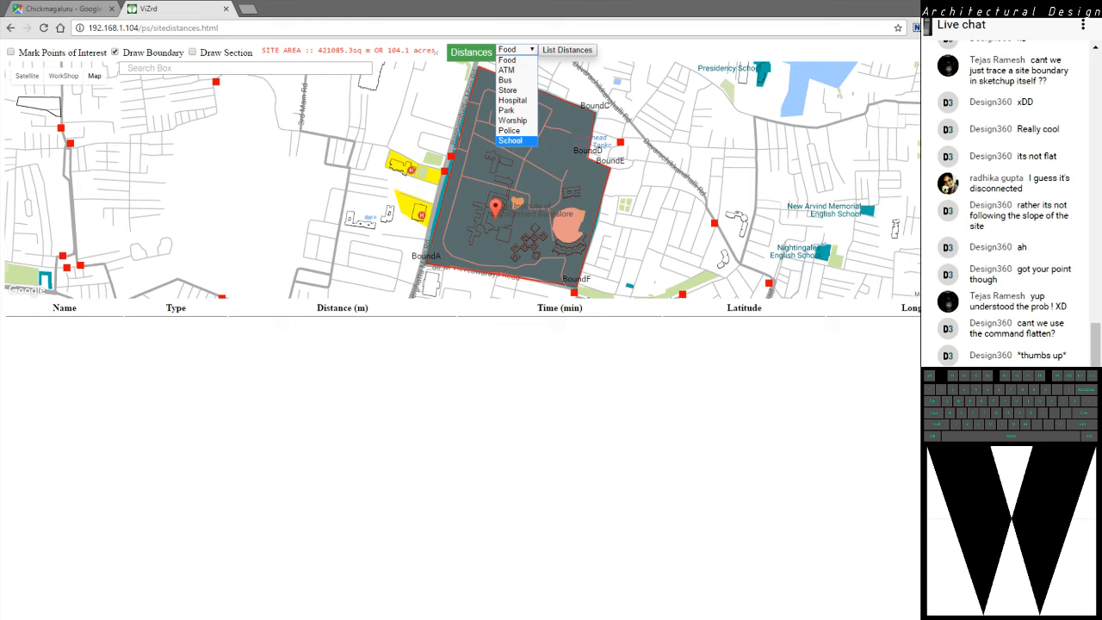
{"action": "left_click", "coordinate": [509, 61]}
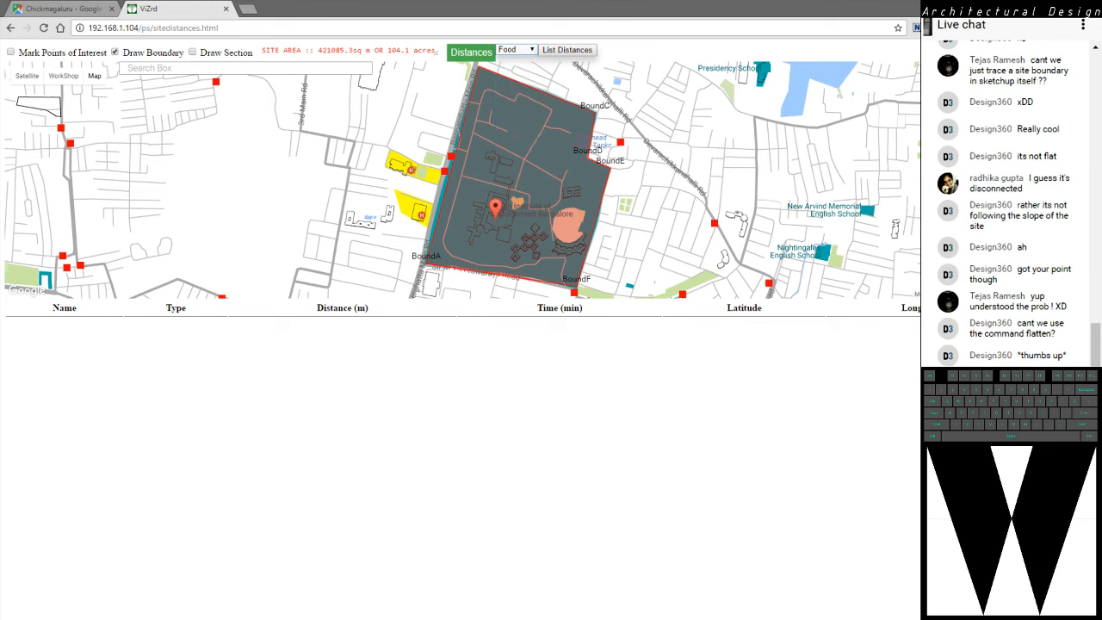
{"action": "left_click", "coordinate": [568, 50]}
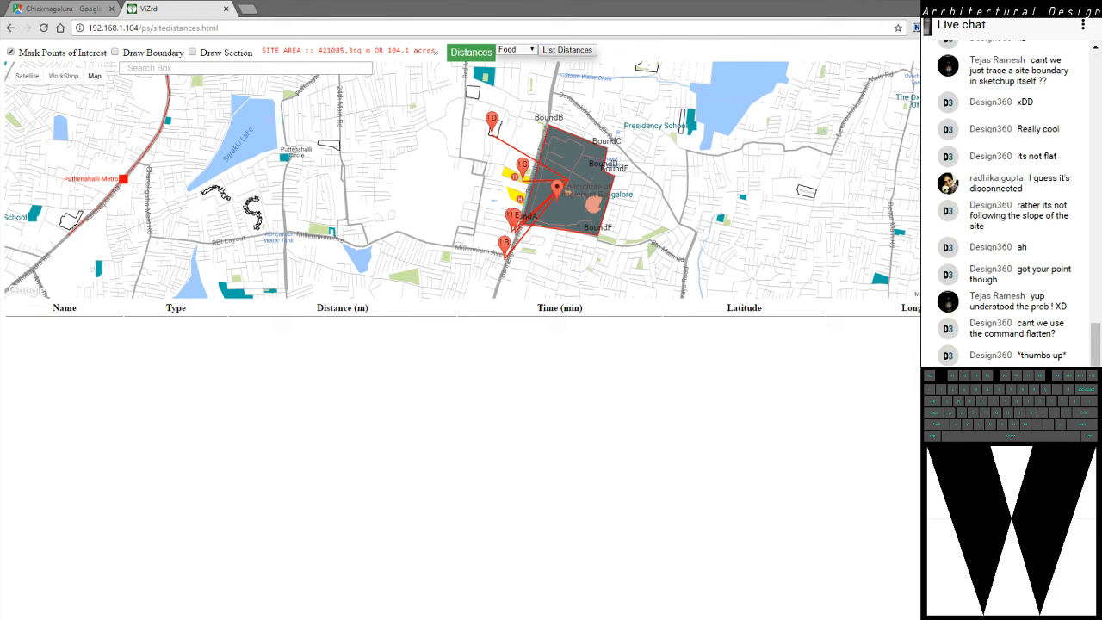
Open the browser's developer console and examine the messages logged by the site distances page
{"action": "key", "text": "ctrl+shift+i"}
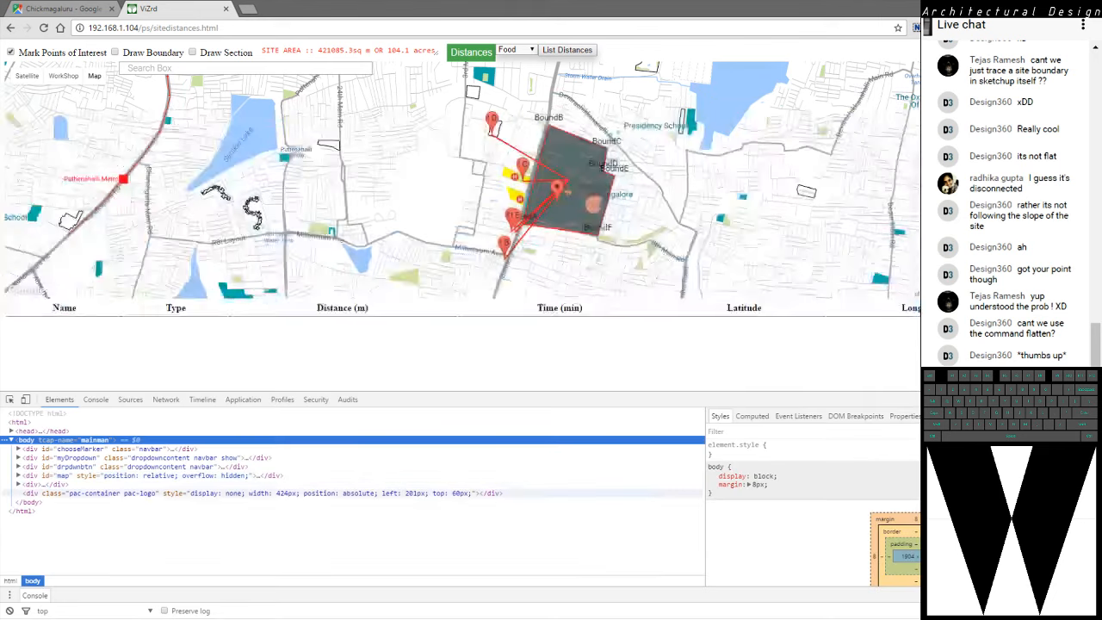
{"action": "key", "text": "ctrl+shift+j"}
{"action": "scroll", "coordinate": [461, 515], "scroll_direction": "up", "scroll_amount": 8}
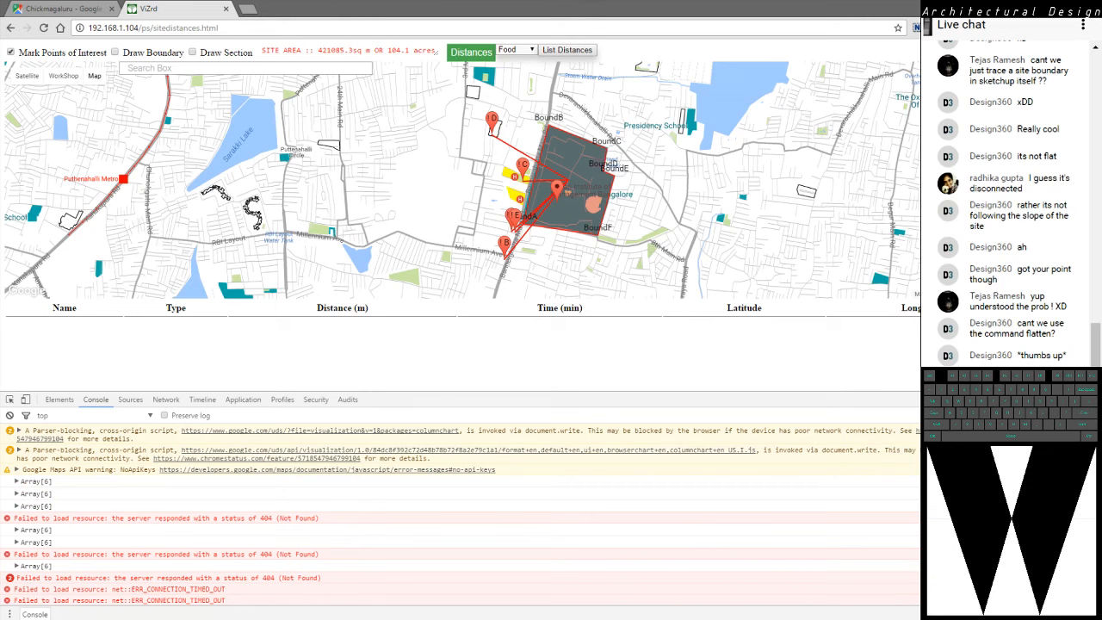
{"action": "scroll", "coordinate": [461, 515], "scroll_direction": "down", "scroll_amount": 5}
{"action": "scroll", "coordinate": [461, 509], "scroll_direction": "up", "scroll_amount": 5}
List the distances from the site to places in the Bus category, and close the developer tools
{"action": "left_click", "coordinate": [518, 50]}
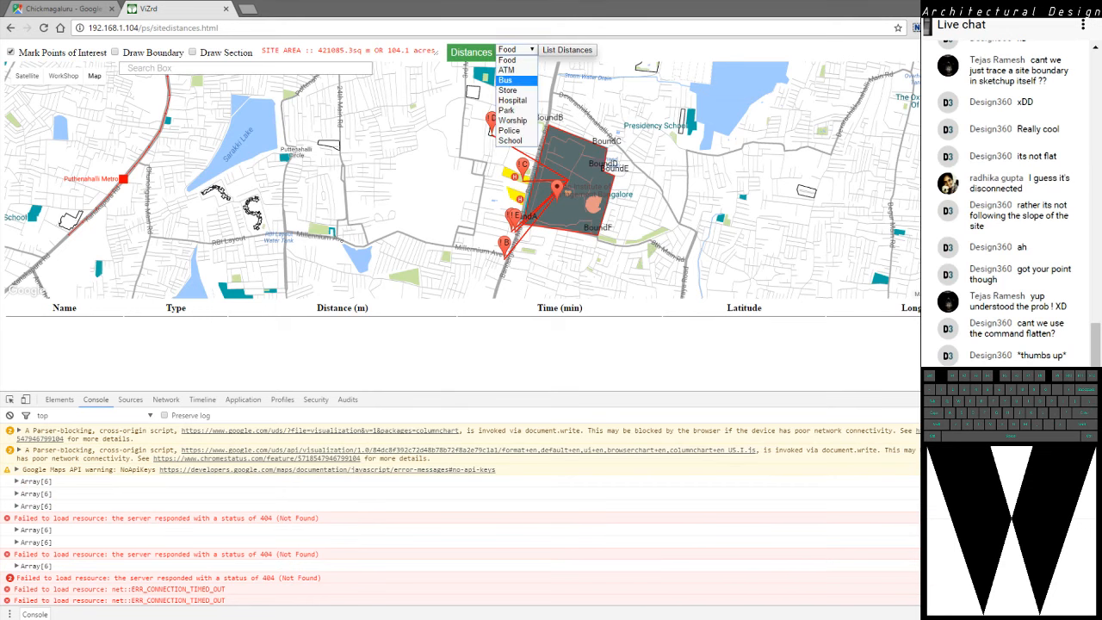
{"action": "left_click", "coordinate": [509, 80]}
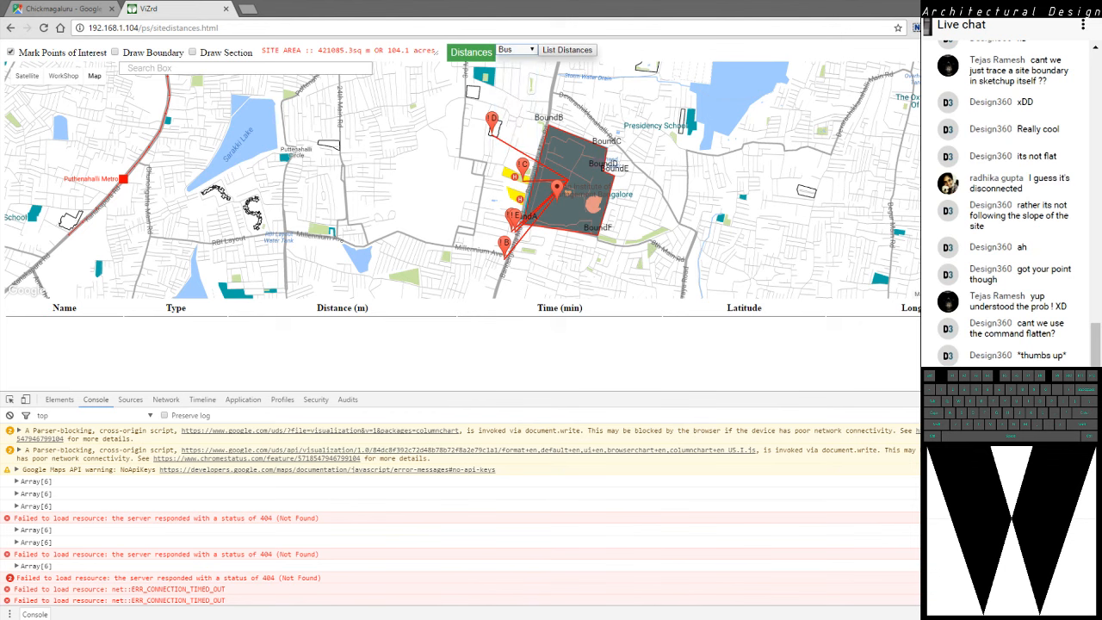
{"action": "key", "text": "F12"}
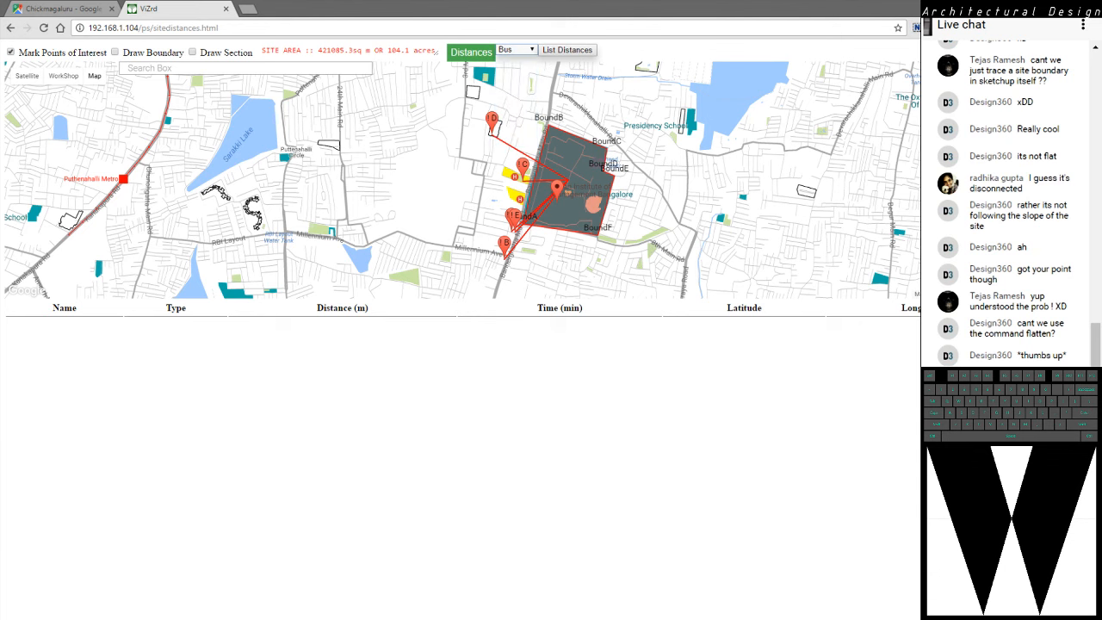
{"action": "left_click", "coordinate": [568, 50]}
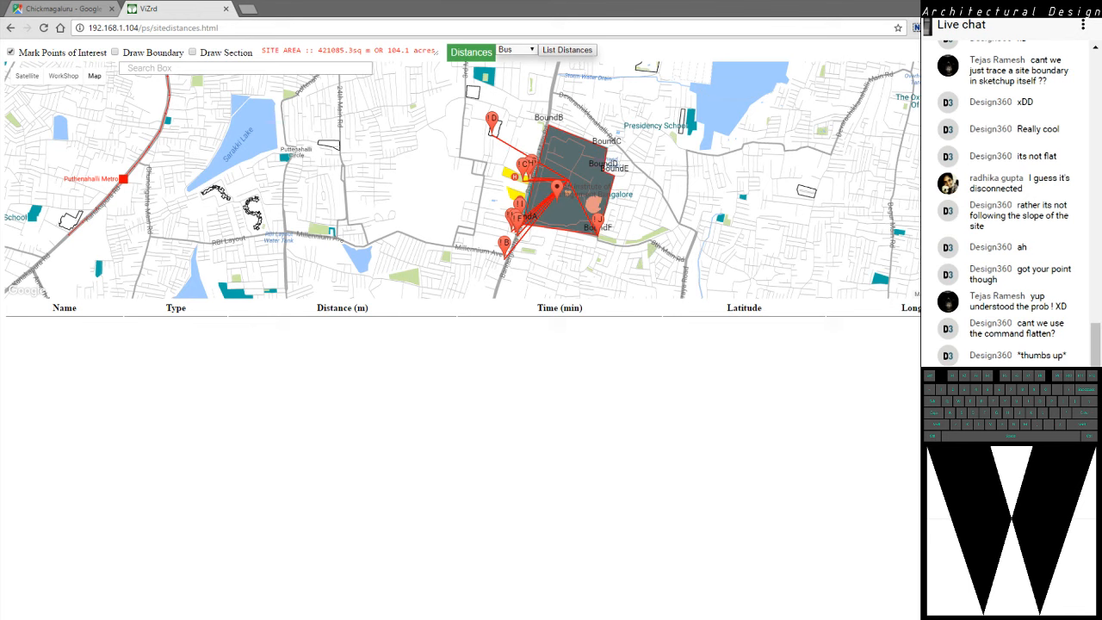
List the distances from the site to places in the Police category and examine the map around the site
{"action": "left_click", "coordinate": [517, 50]}
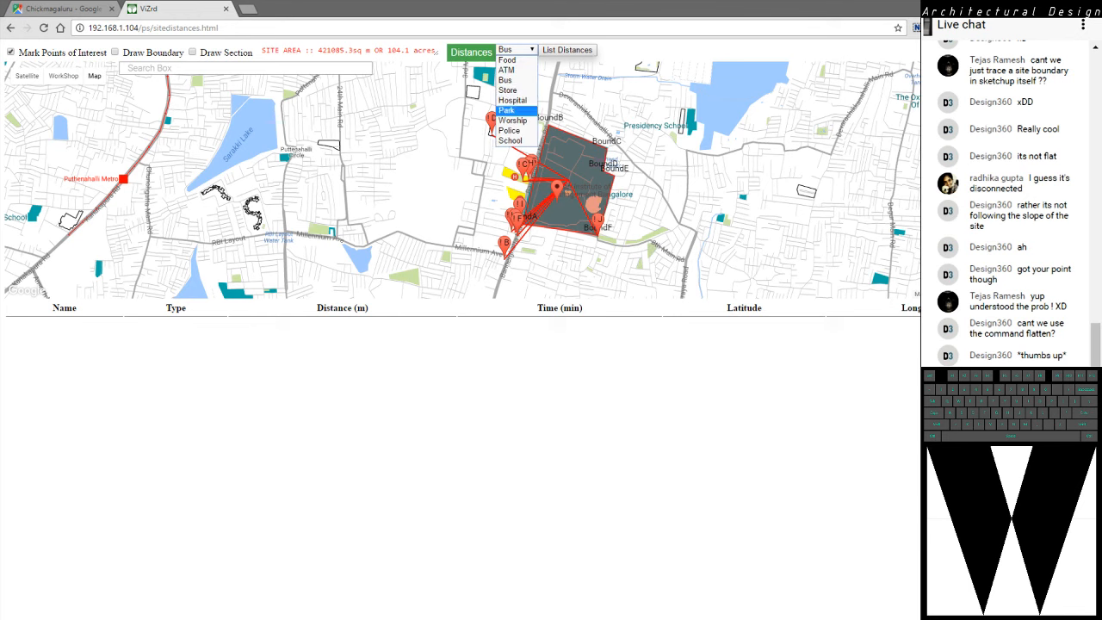
{"action": "left_click", "coordinate": [654, 223]}
{"action": "scroll", "coordinate": [655, 222], "scroll_direction": "up", "scroll_amount": 1}
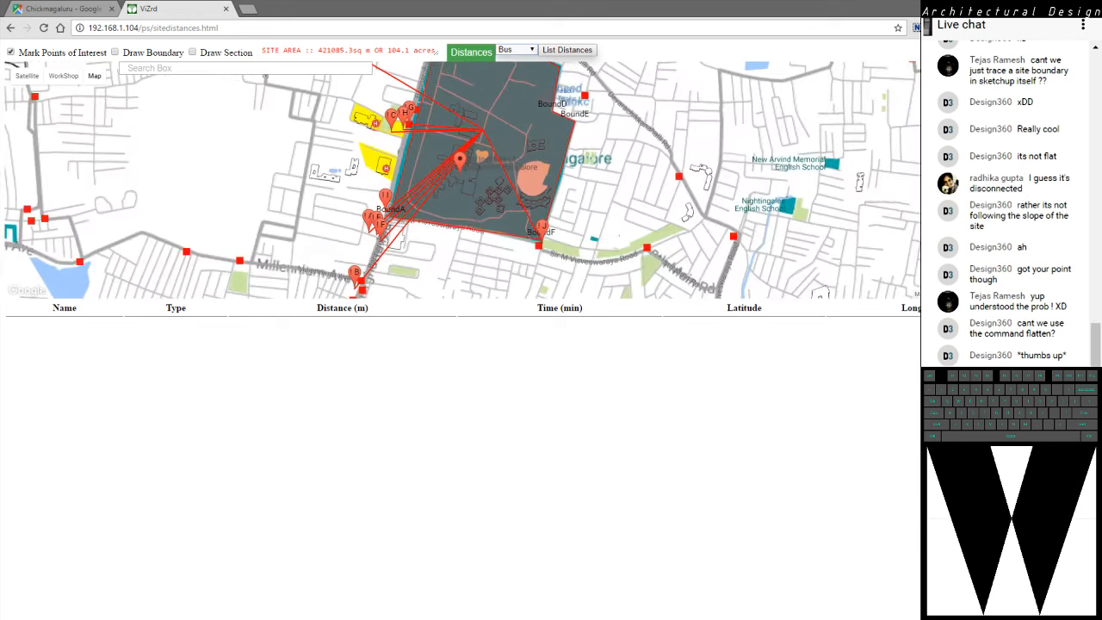
{"action": "left_click_drag", "start_coordinate": [655, 223], "coordinate": [676, 257]}
{"action": "left_click", "coordinate": [517, 50]}
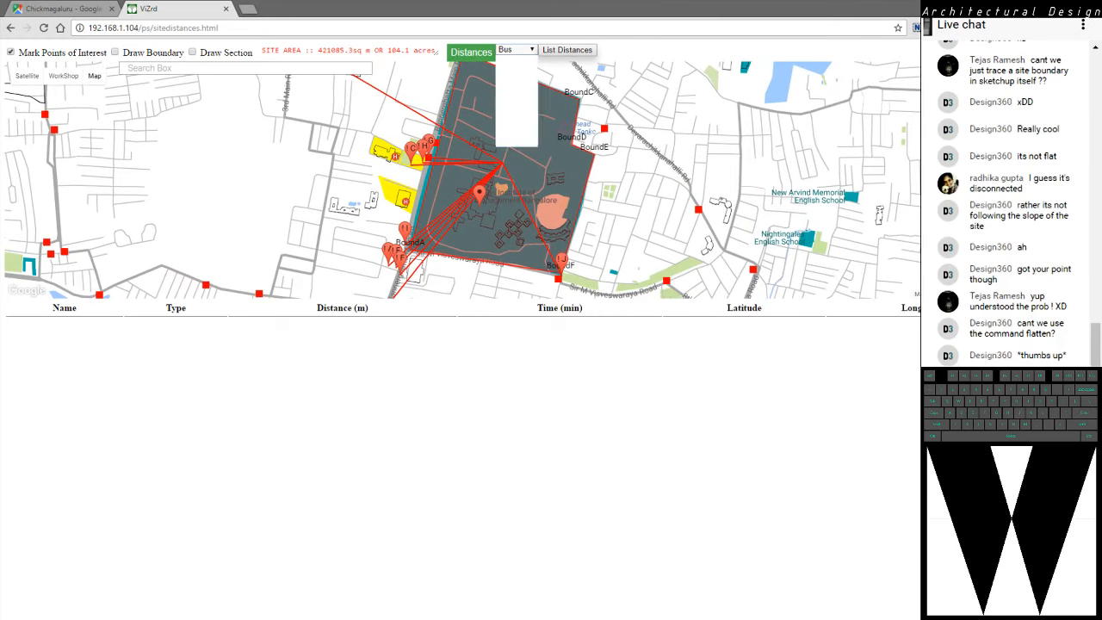
{"action": "left_click", "coordinate": [509, 131]}
{"action": "left_click", "coordinate": [568, 49]}
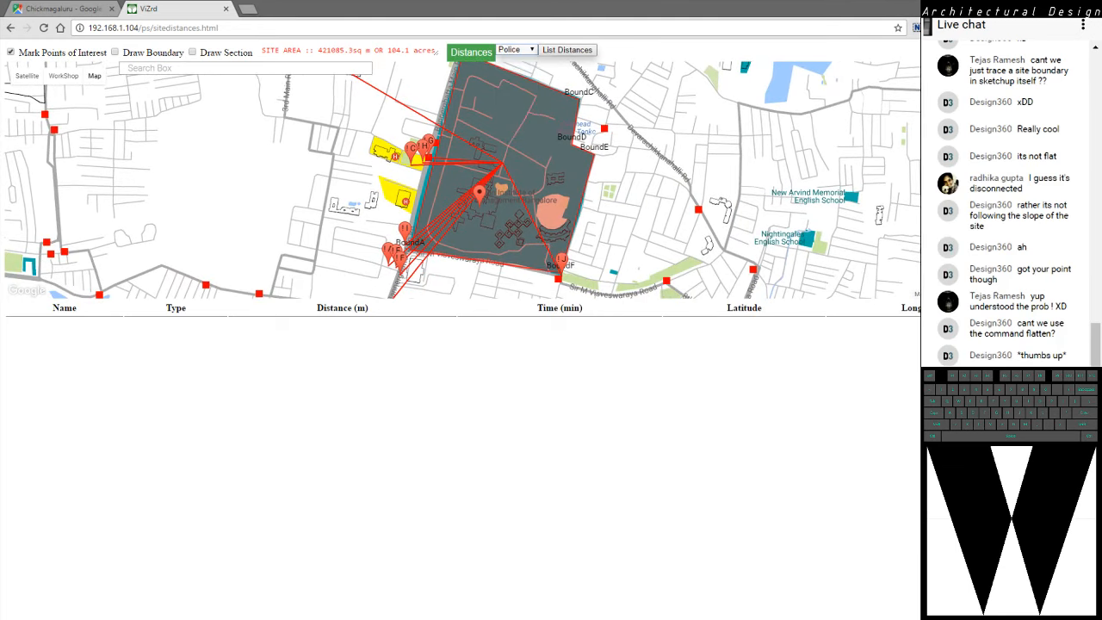
{"action": "scroll", "coordinate": [634, 197], "scroll_direction": "down", "scroll_amount": 1}
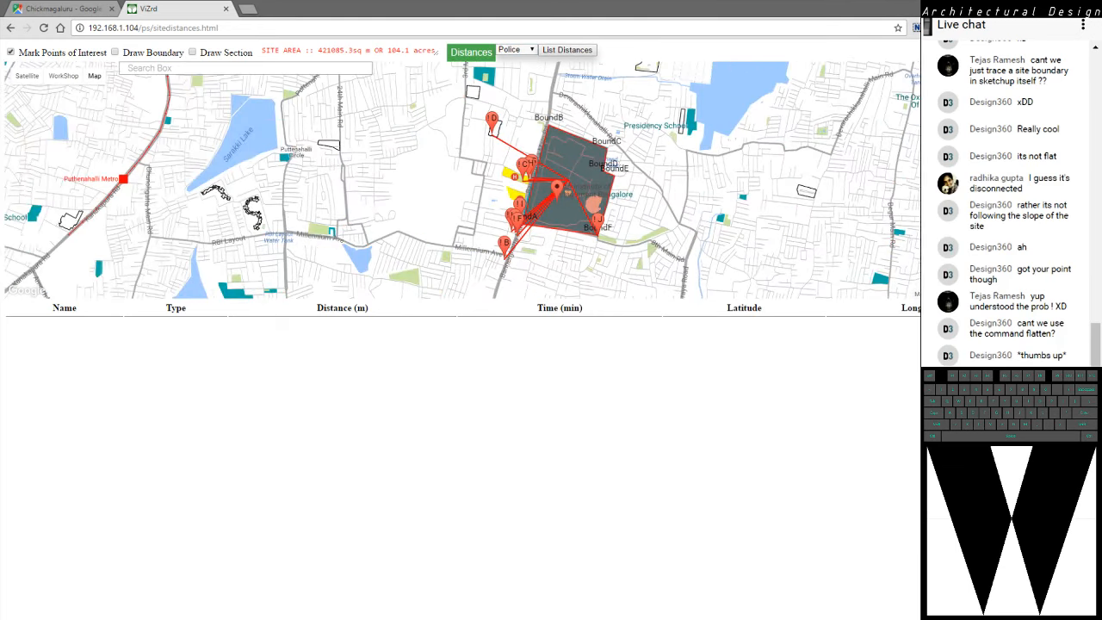
{"action": "scroll", "coordinate": [720, 246], "scroll_direction": "down", "scroll_amount": 2}
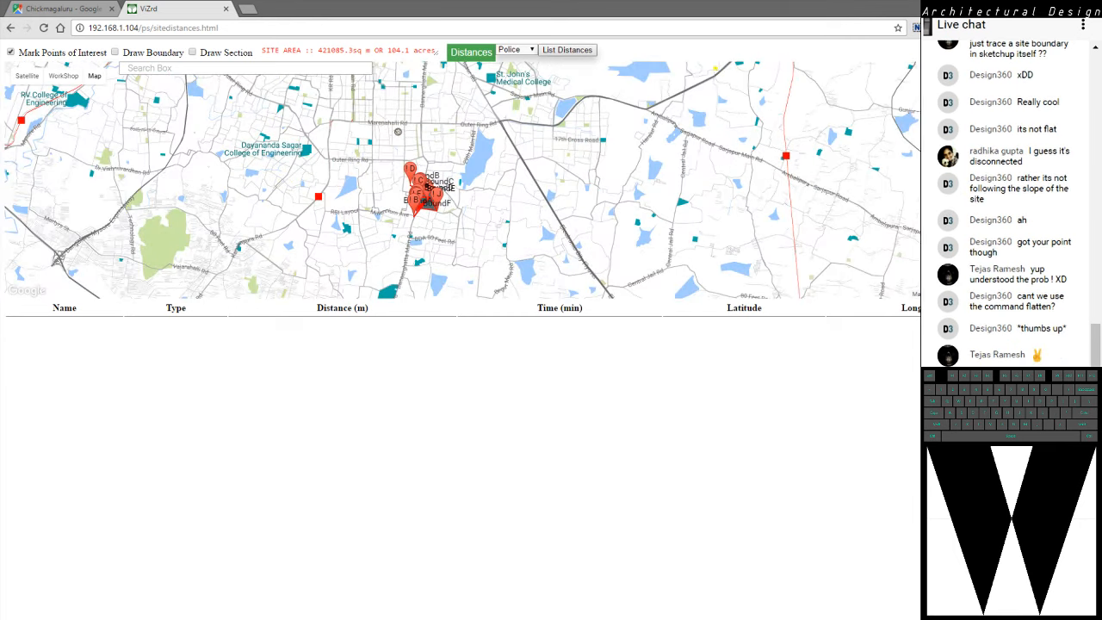
{"action": "scroll", "coordinate": [384, 198], "scroll_direction": "up", "scroll_amount": 2}
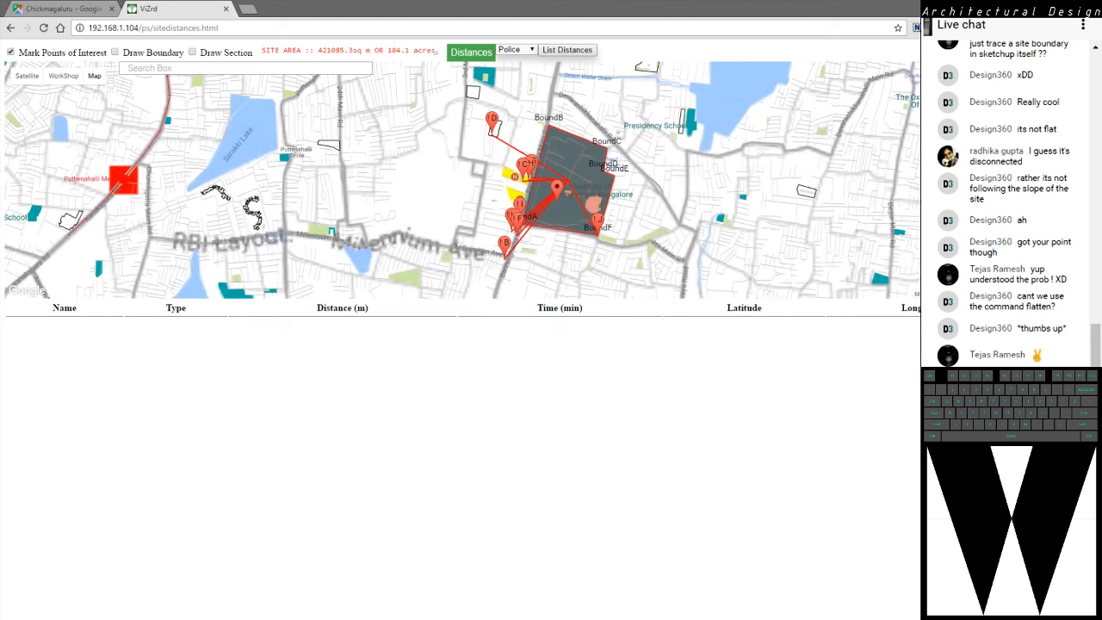
{"action": "scroll", "coordinate": [664, 208], "scroll_direction": "up", "scroll_amount": 1}
Set the distance category to School
{"action": "left_click", "coordinate": [515, 49]}
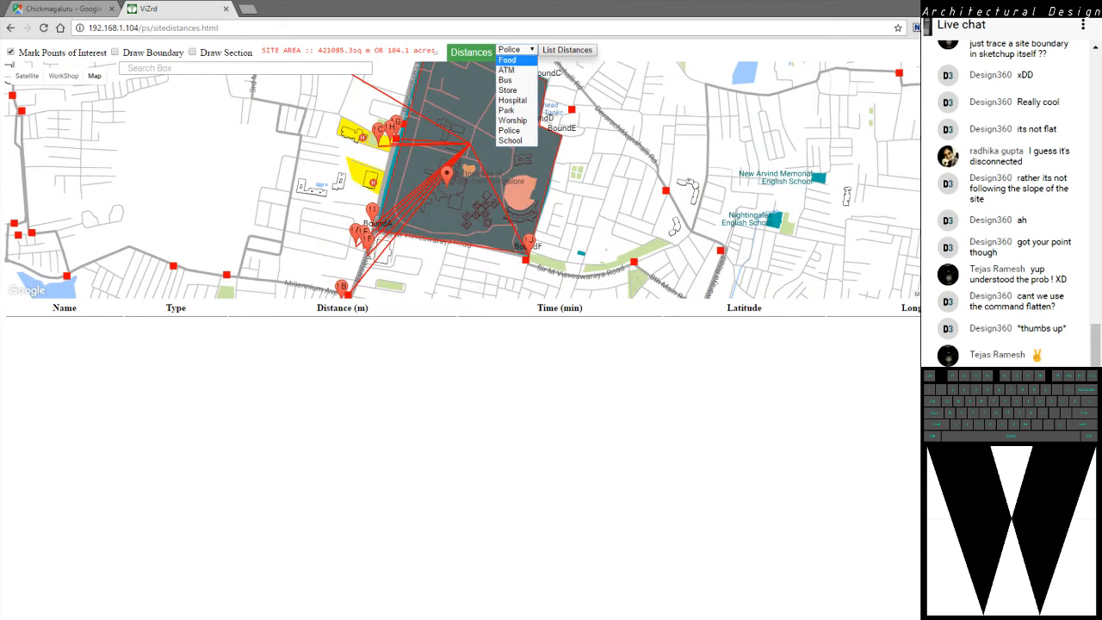
{"action": "left_click", "coordinate": [510, 141]}
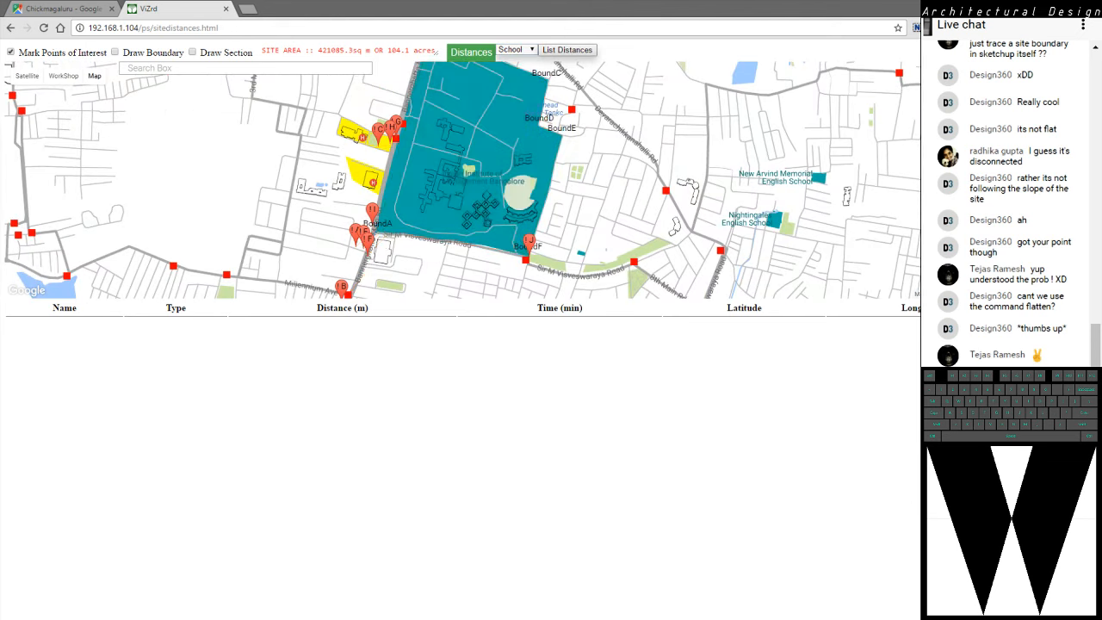